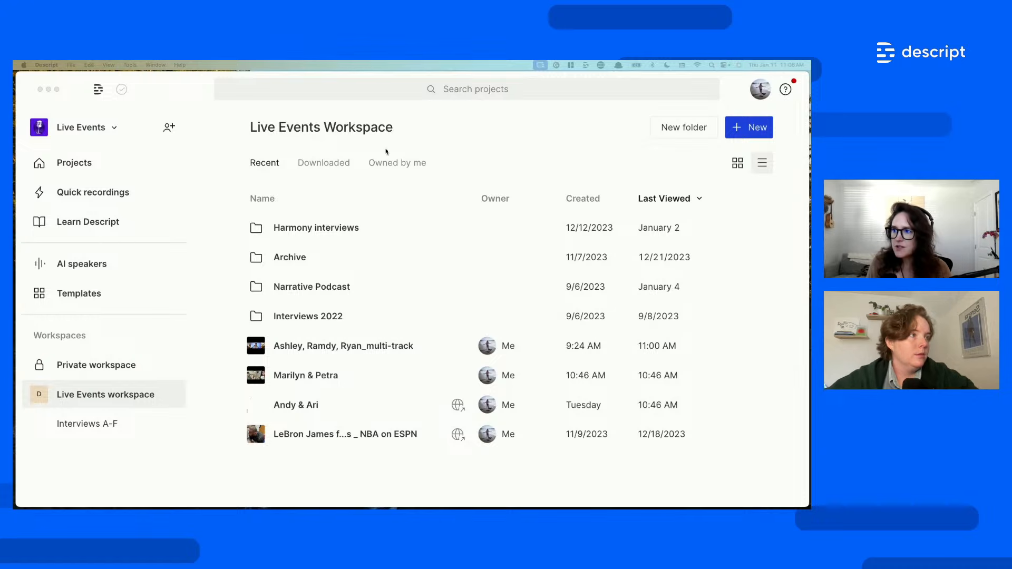
- Preview the Live Events workspace's projects as a grid and return them to the list layout
{"action": "left_click", "coordinate": [195, 90]}
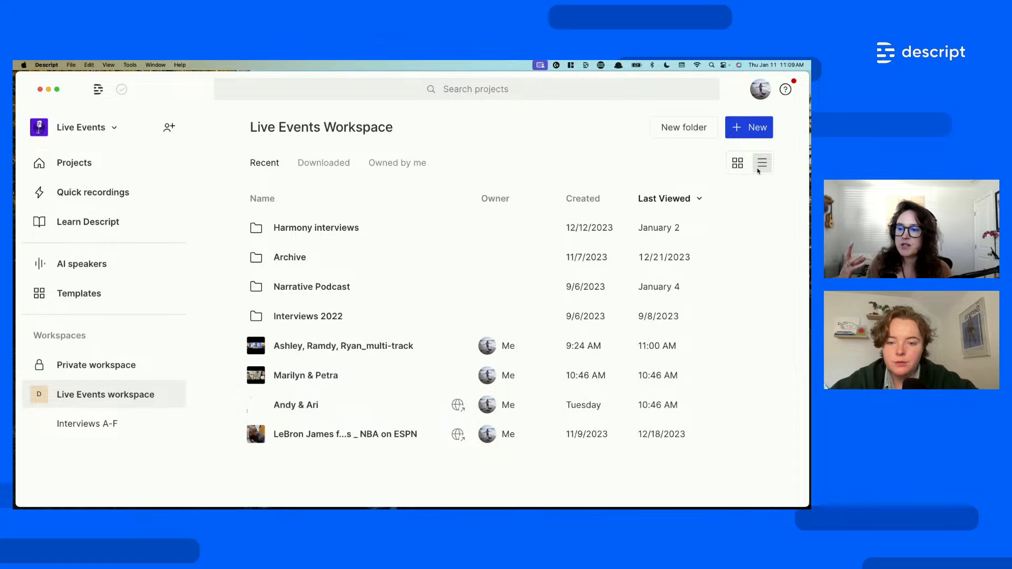
{"action": "left_click", "coordinate": [739, 168]}
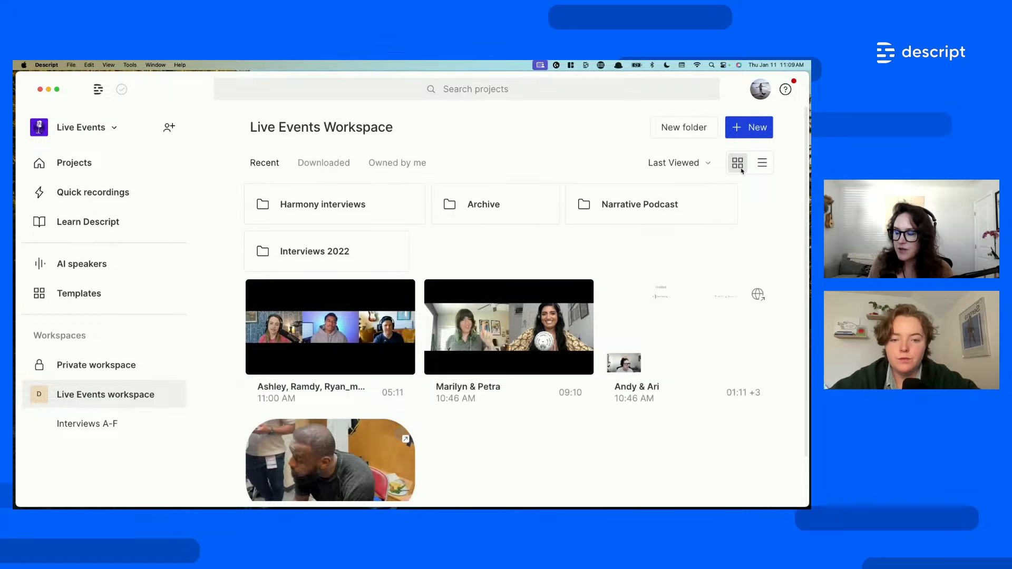
{"action": "left_click", "coordinate": [763, 168]}
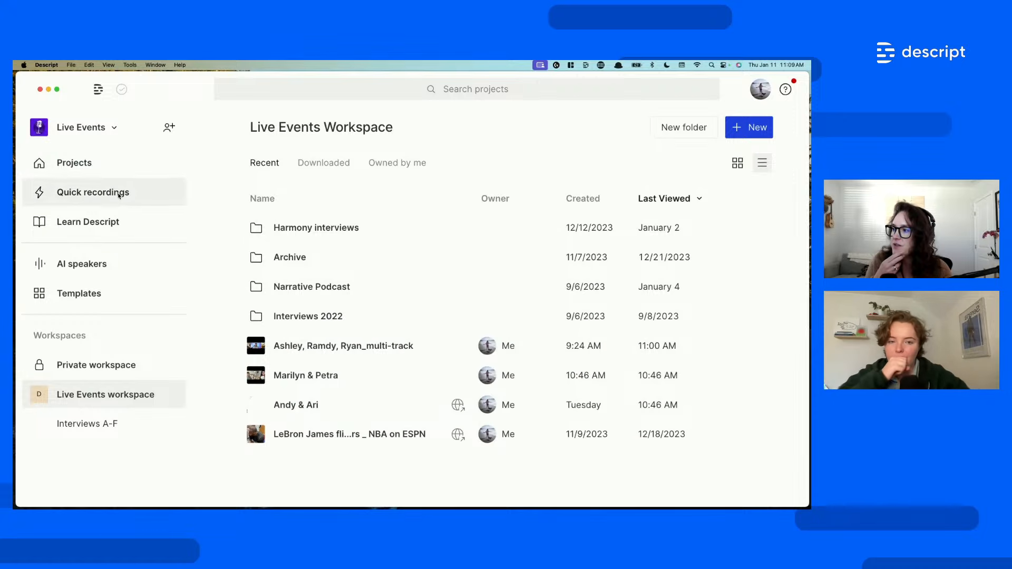
- Look through the Projects, Quick recordings, Learn Descript and Private workspace pages, returning to the Live Events workspace
{"action": "left_click", "coordinate": [106, 175]}
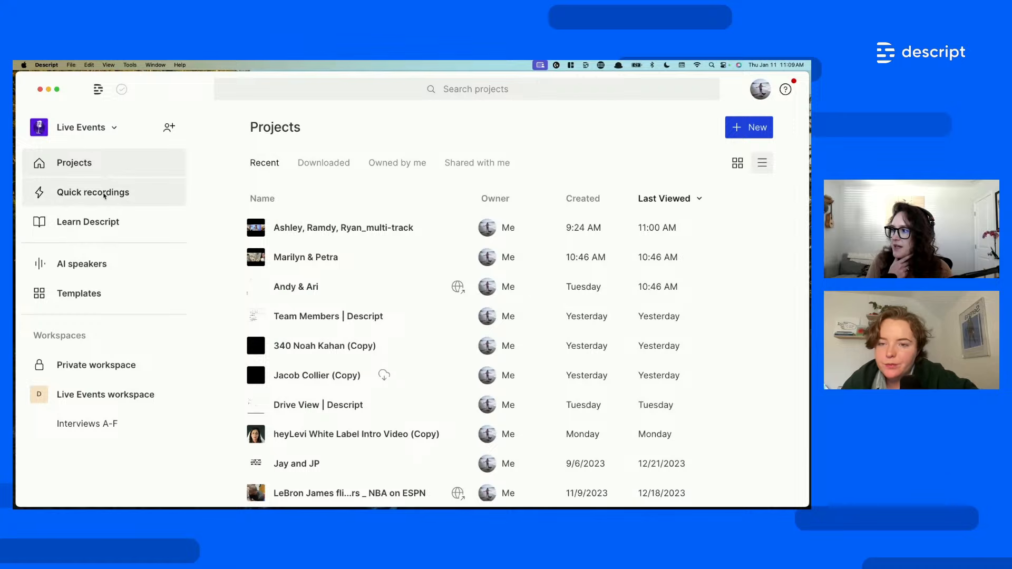
{"action": "left_click", "coordinate": [104, 193]}
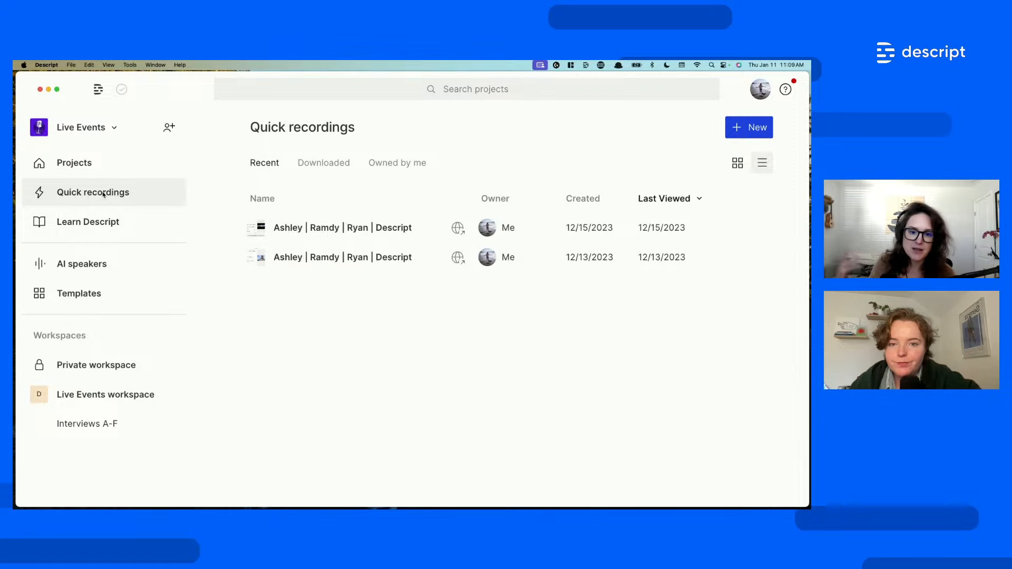
{"action": "left_click", "coordinate": [98, 225]}
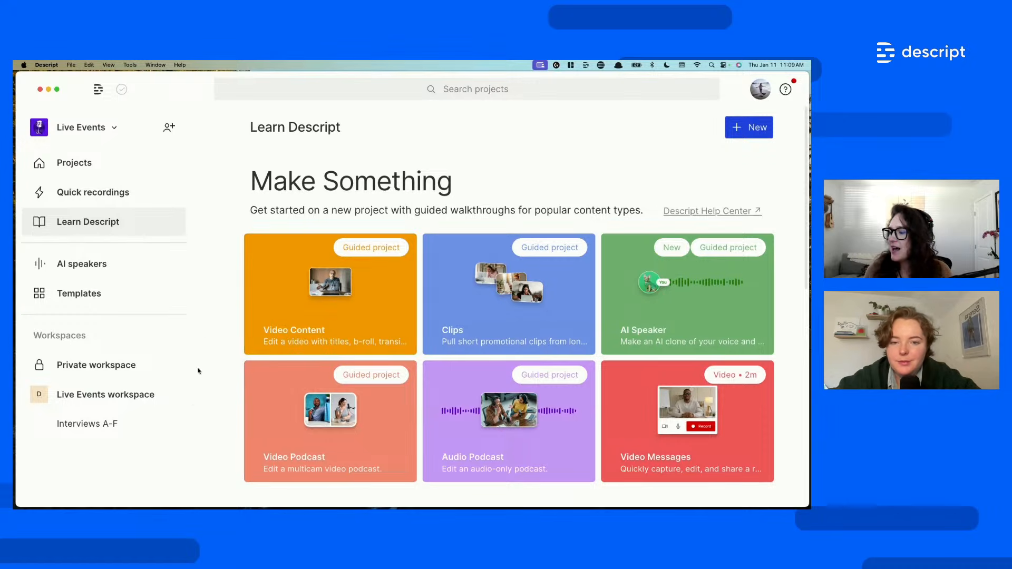
{"action": "left_click", "coordinate": [131, 400]}
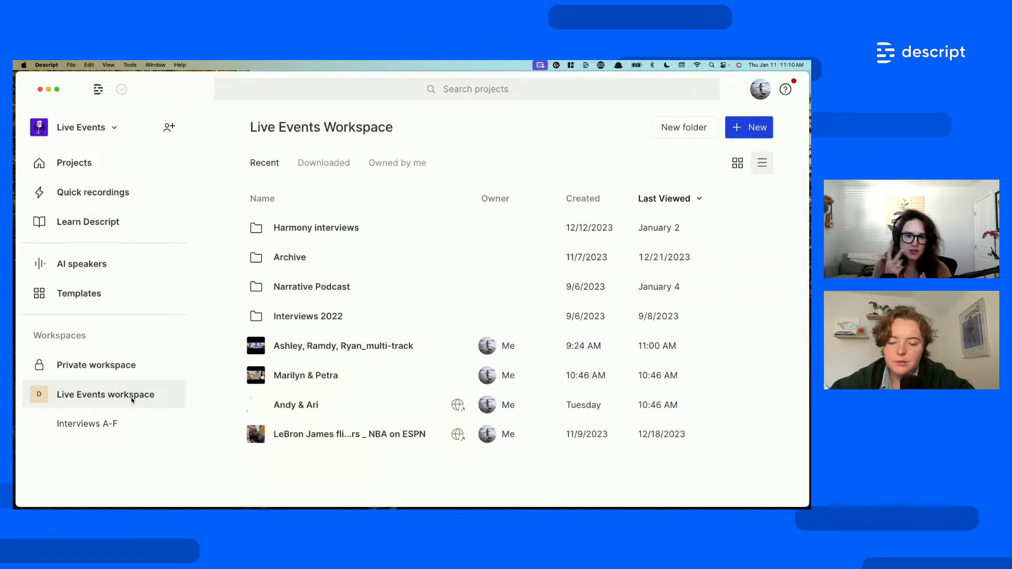
{"action": "left_click", "coordinate": [117, 367]}
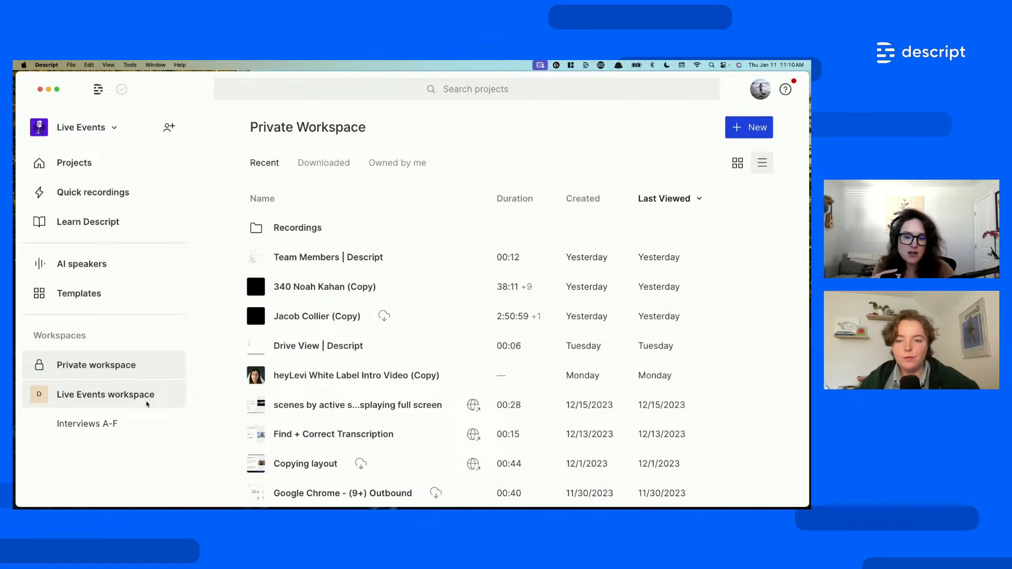
{"action": "left_click", "coordinate": [143, 402]}
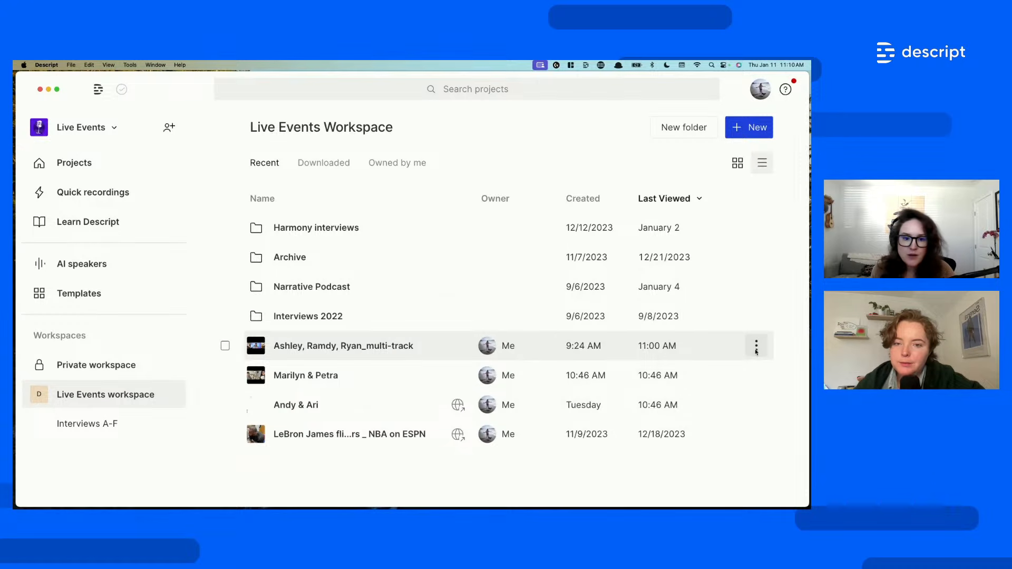
- Review the actions available for the multi-track project in the workspace list, and dismiss them without choosing one
{"action": "left_click", "coordinate": [755, 348]}
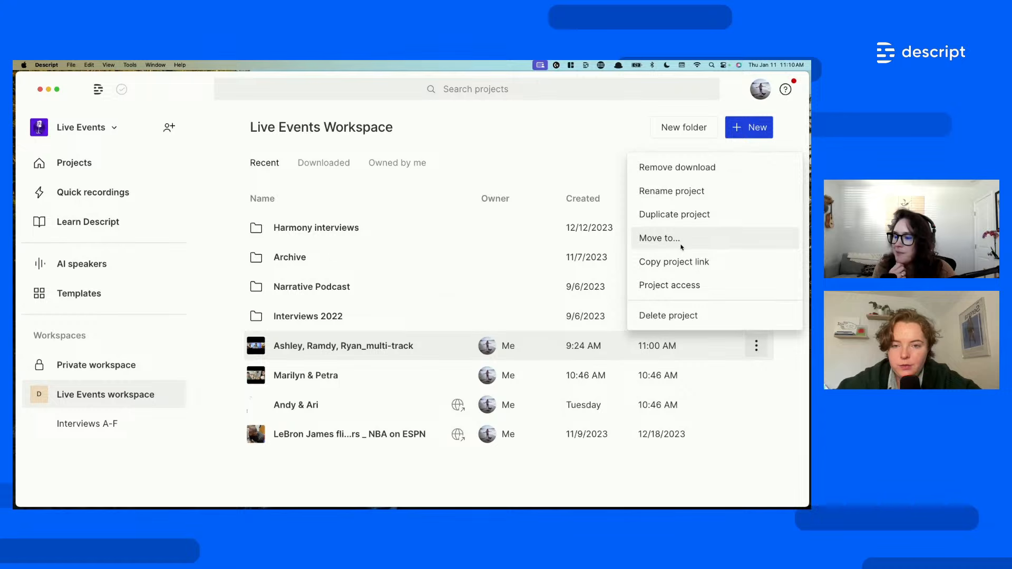
{"action": "left_click", "coordinate": [556, 152]}
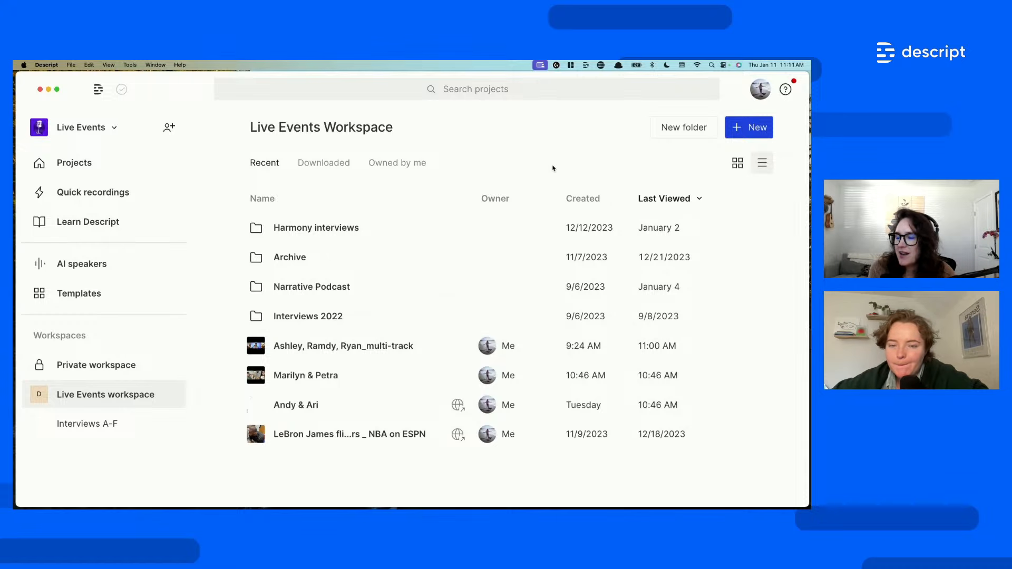
- Open the account settings and review the Live Events drive's members and the management options for the non-admin editor
{"action": "left_click", "coordinate": [758, 96]}
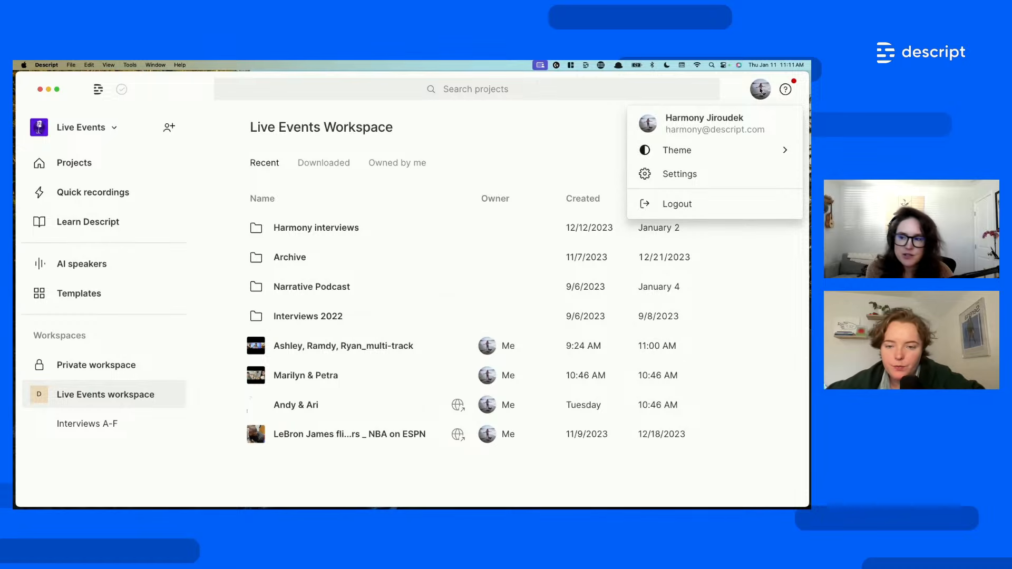
{"action": "left_click", "coordinate": [685, 179]}
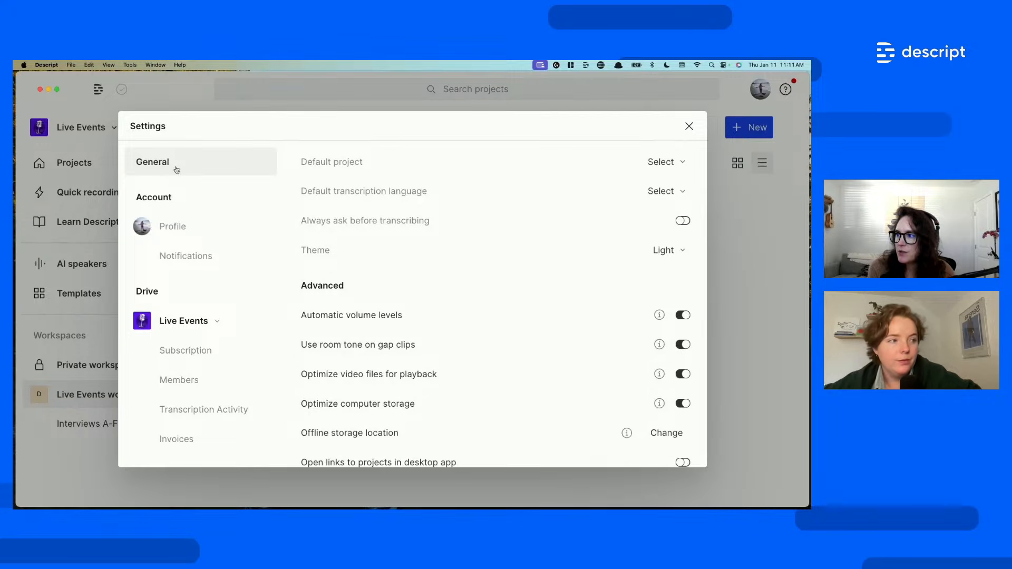
{"action": "left_click", "coordinate": [190, 390]}
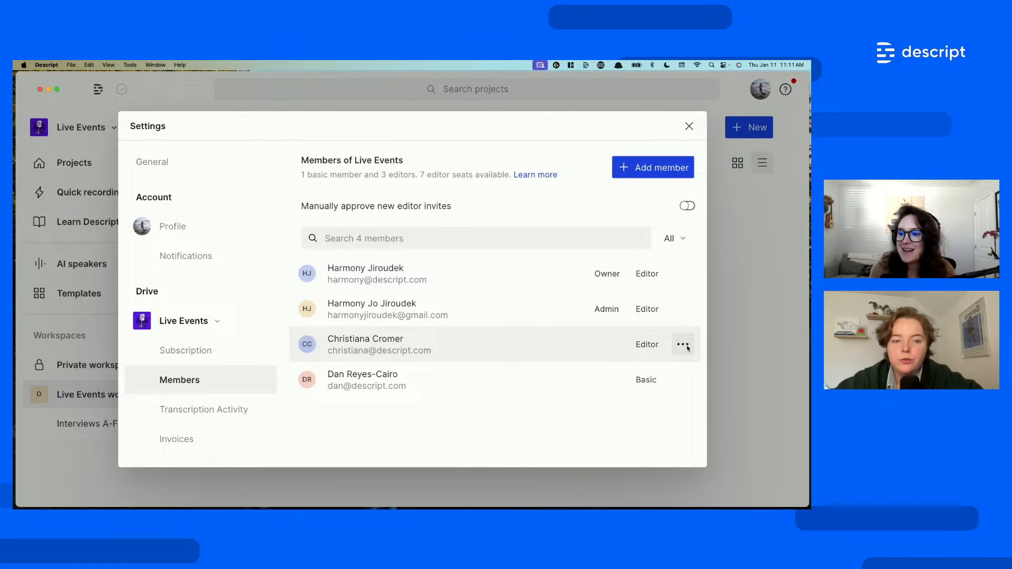
{"action": "left_click", "coordinate": [686, 346]}
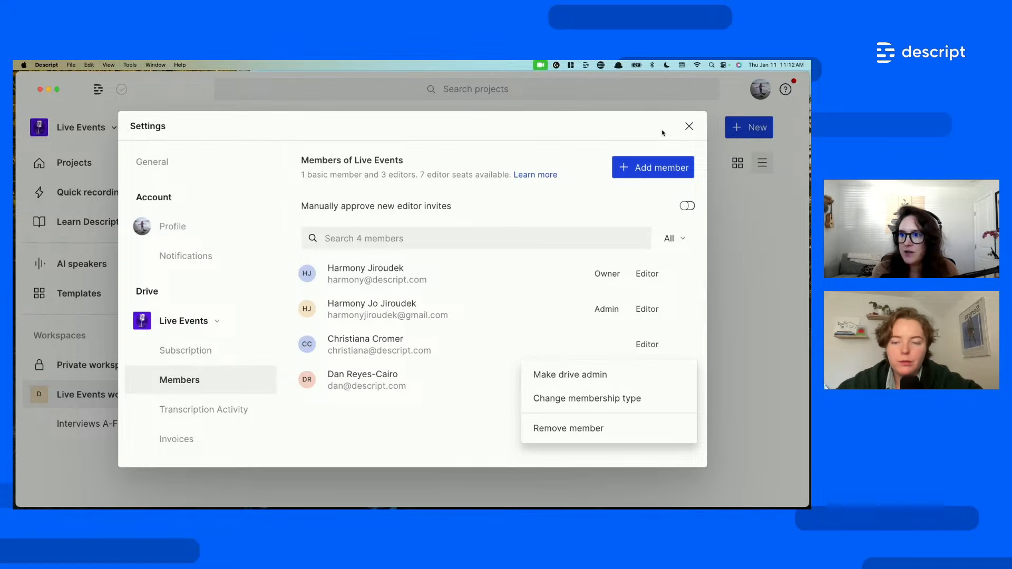
{"action": "left_click", "coordinate": [431, 140]}
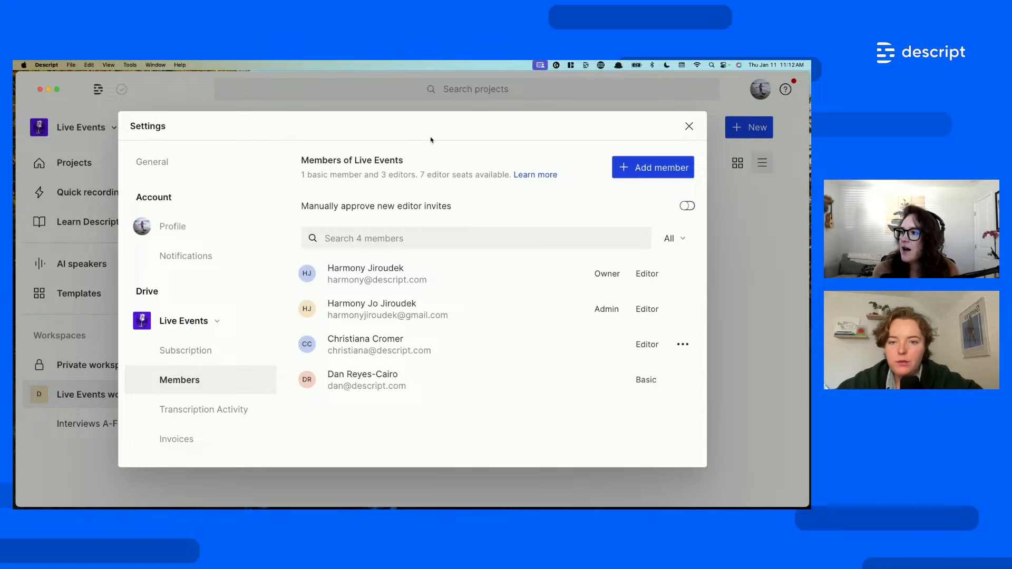
- Examine the default project type choices in the general settings without selecting one
{"action": "left_click", "coordinate": [179, 158]}
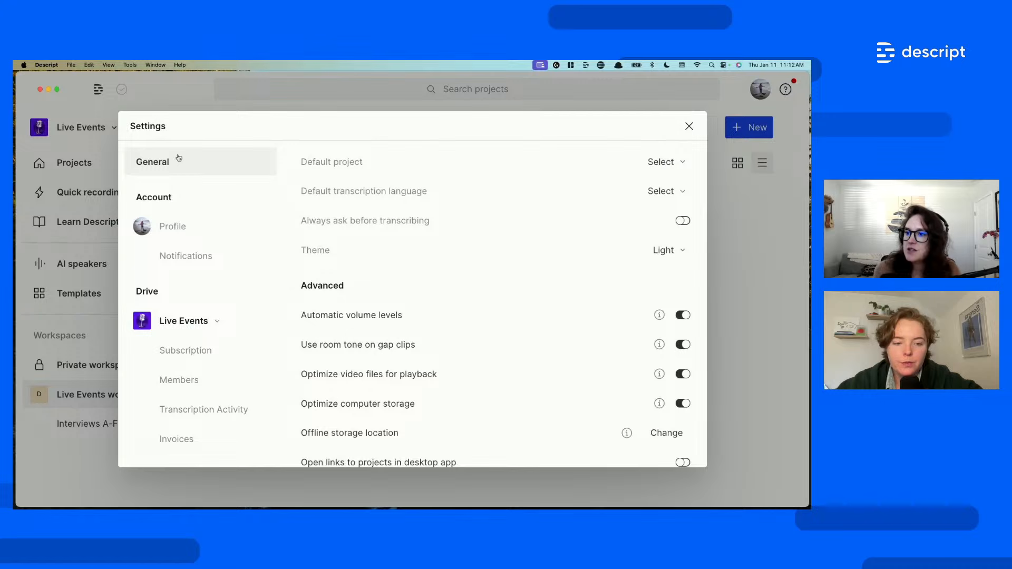
{"action": "left_click", "coordinate": [663, 162]}
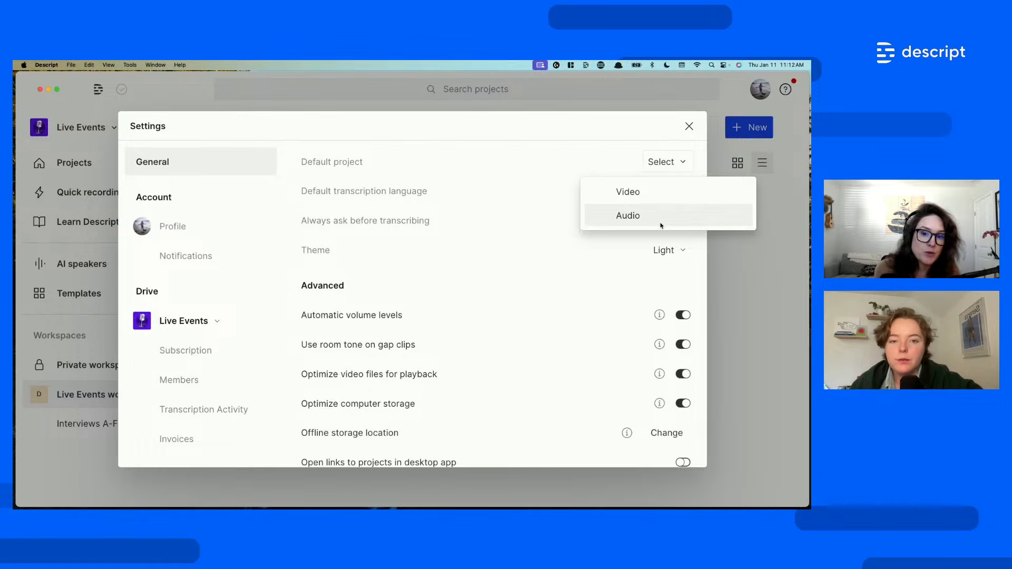
{"action": "left_click", "coordinate": [519, 159]}
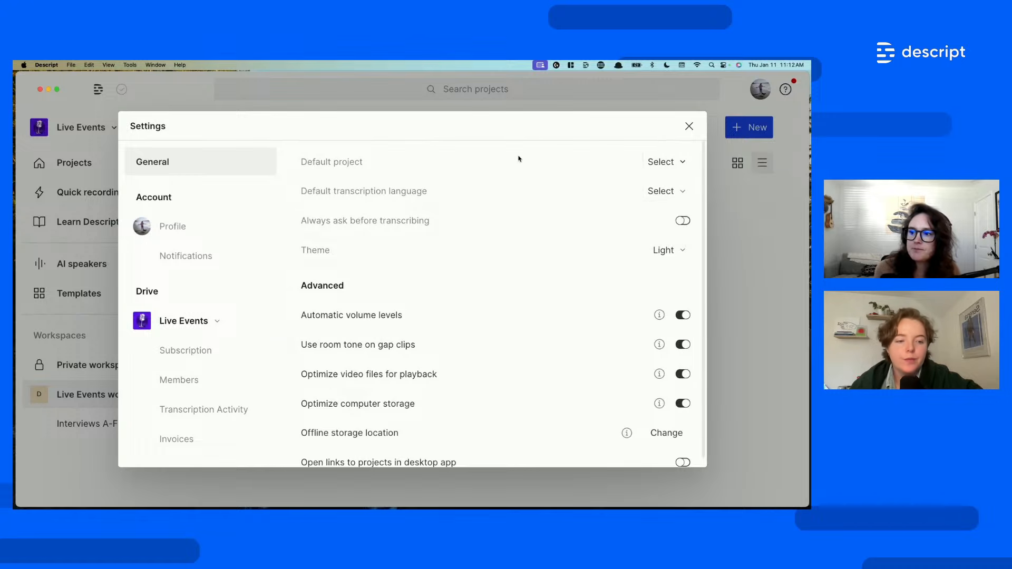
- Set the default transcription language to English and turn on Always ask before transcribing
{"action": "left_click", "coordinate": [662, 192]}
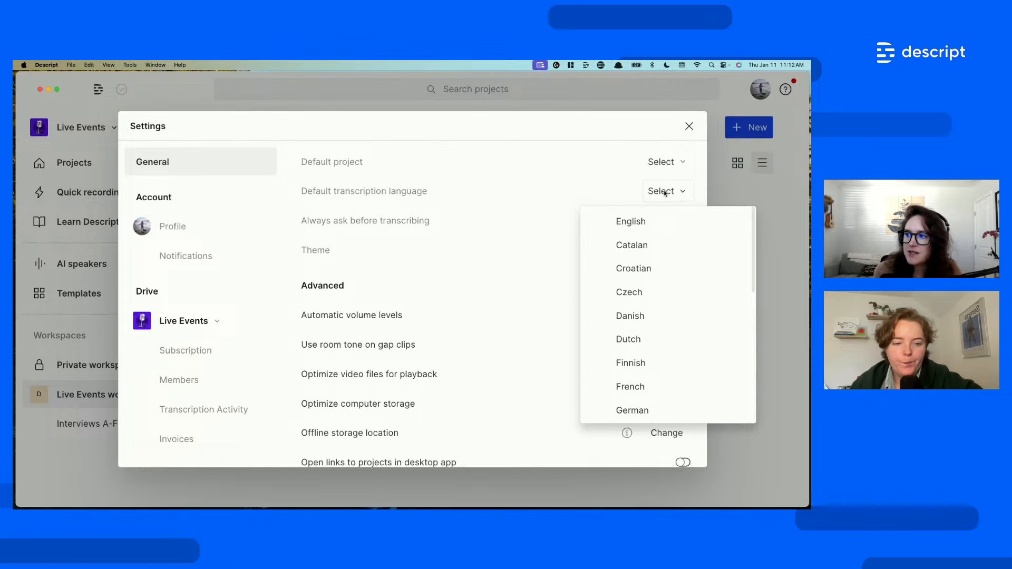
{"action": "left_click", "coordinate": [627, 221]}
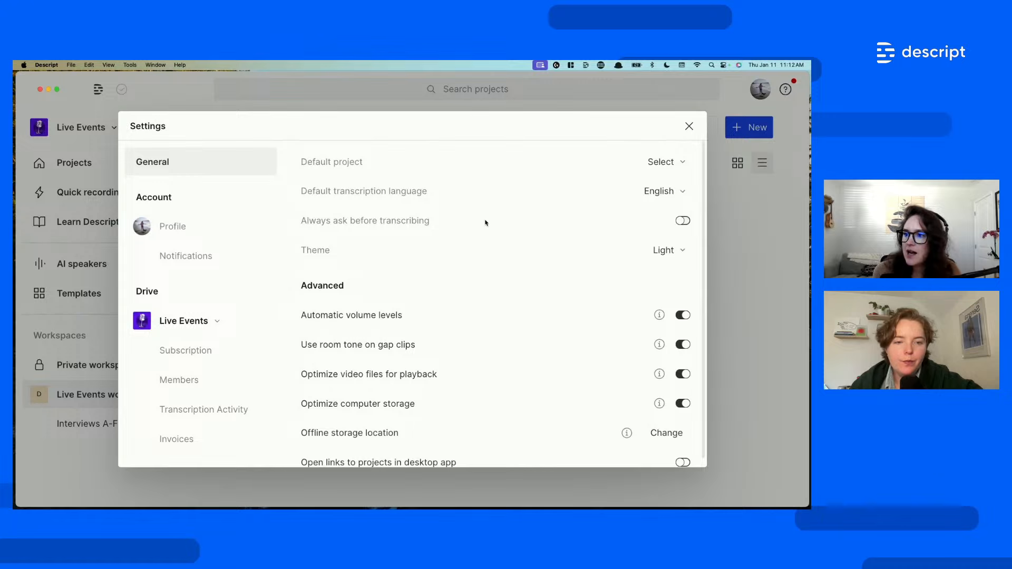
{"action": "left_click", "coordinate": [678, 223]}
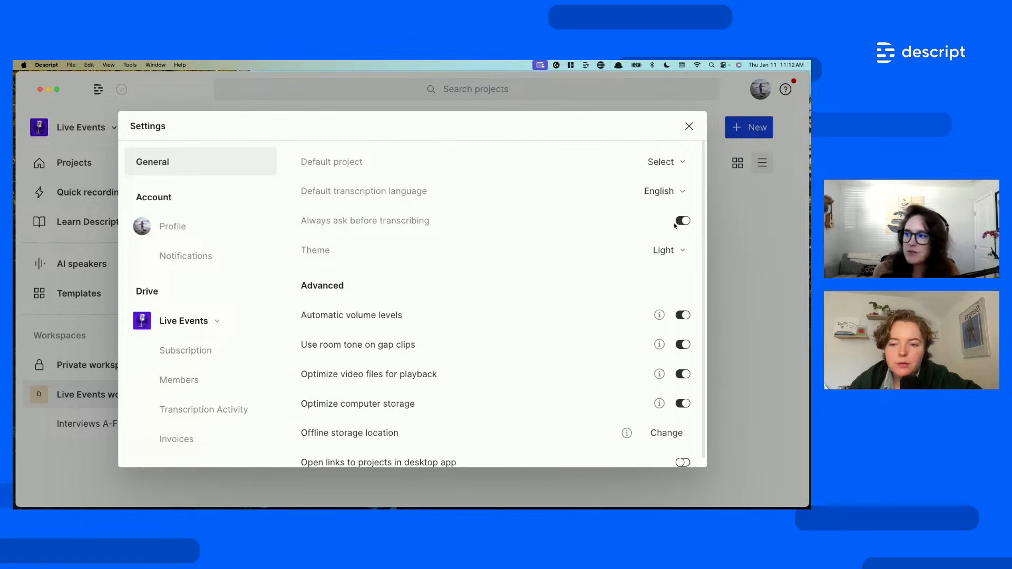
- Try the Dark theme for the app and switch it back to Light
{"action": "left_click", "coordinate": [683, 255]}
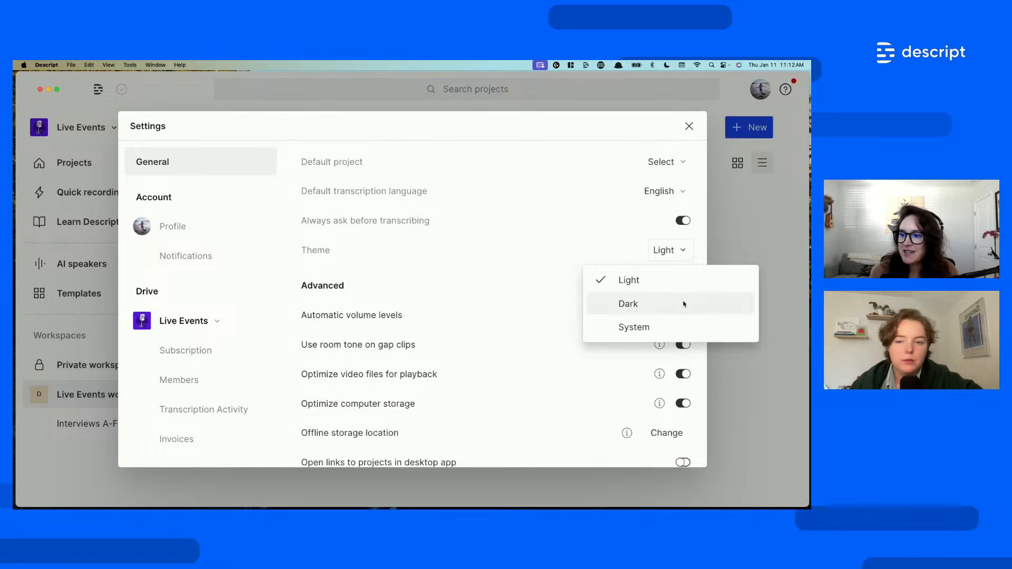
{"action": "left_click", "coordinate": [644, 302]}
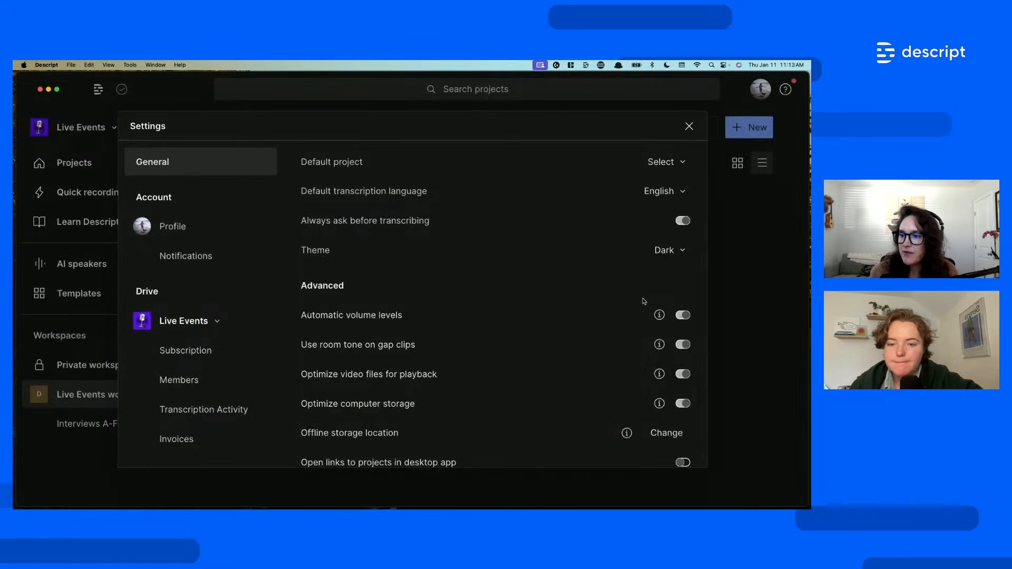
{"action": "left_click", "coordinate": [668, 254]}
{"action": "left_click", "coordinate": [632, 287]}
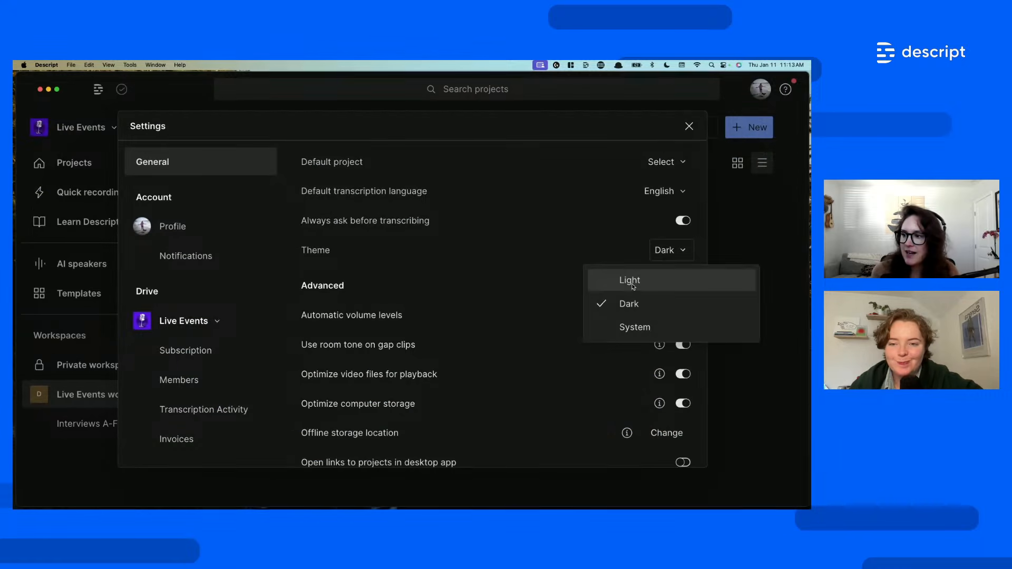
- Review the advanced general settings and the email notification preferences, and close the settings
{"action": "scroll", "coordinate": [510, 301], "scroll_direction": "down", "scroll_amount": 1}
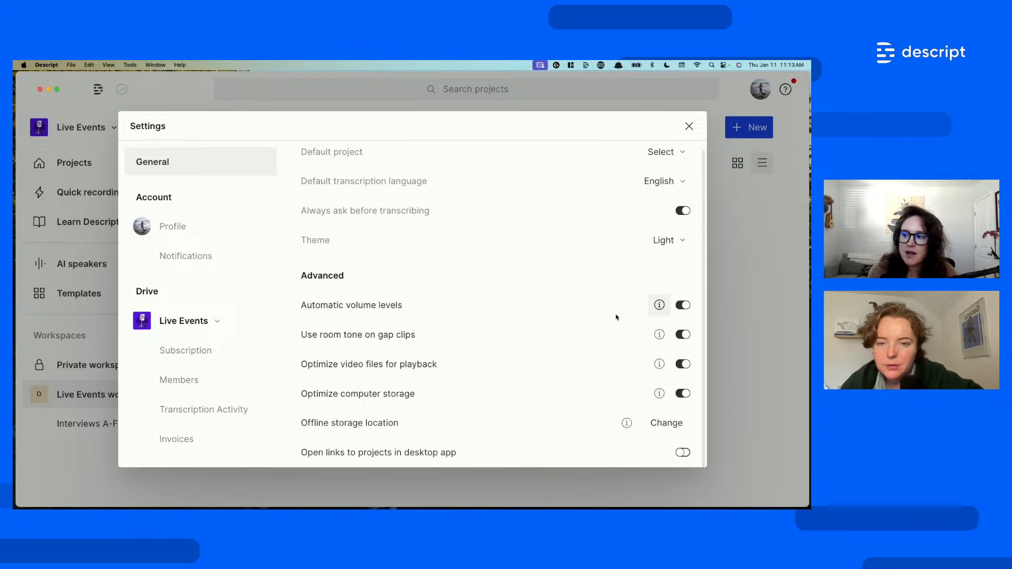
{"action": "mouse_move", "coordinate": [658, 342]}
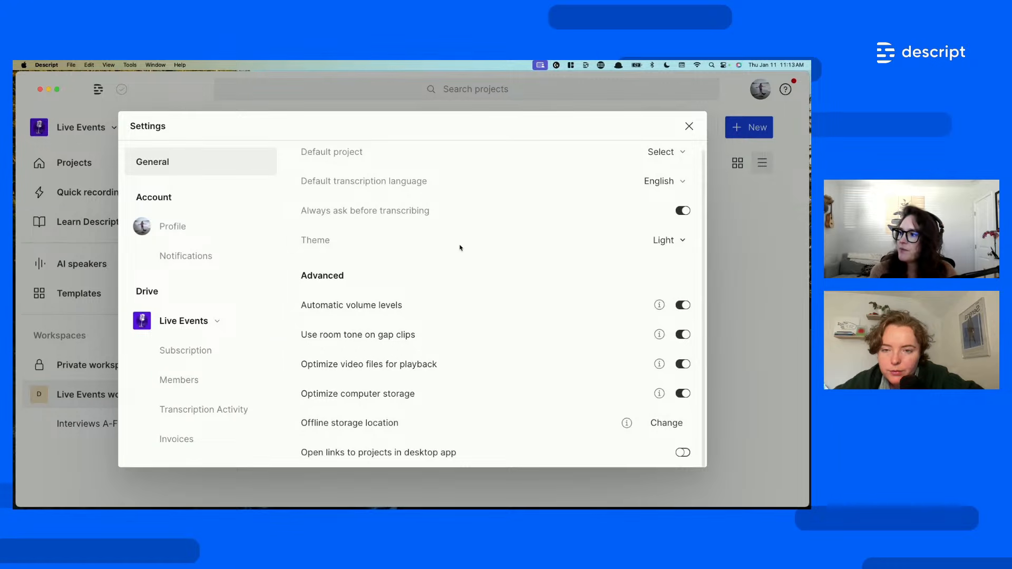
{"action": "scroll", "coordinate": [459, 253], "scroll_direction": "up", "scroll_amount": 1}
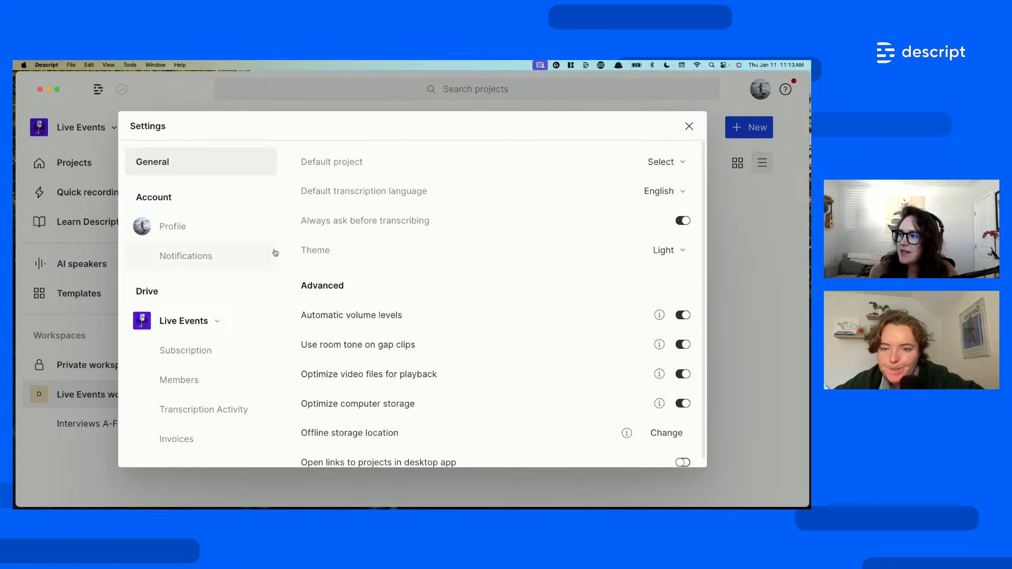
{"action": "left_click", "coordinate": [215, 256]}
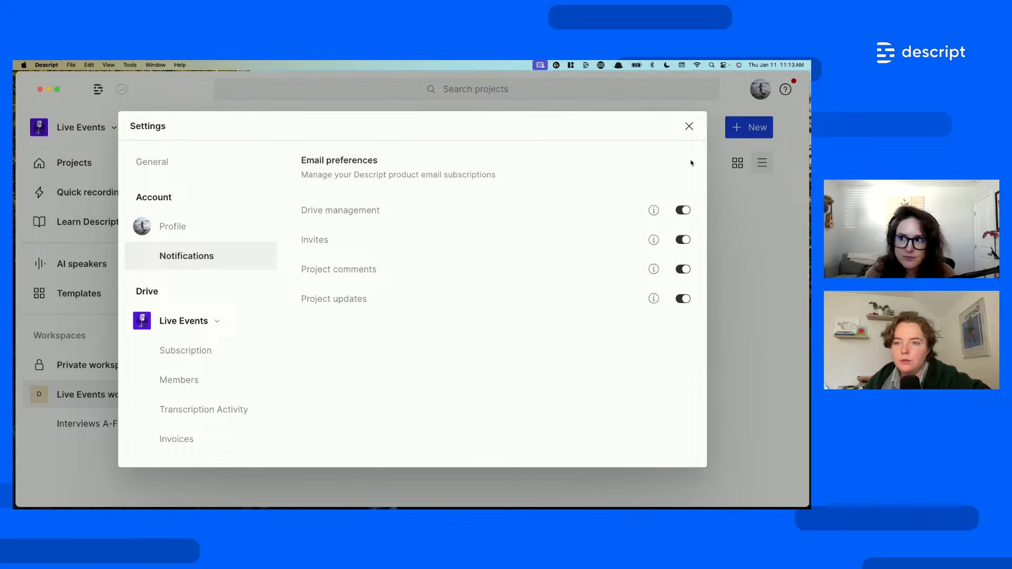
{"action": "left_click", "coordinate": [689, 127]}
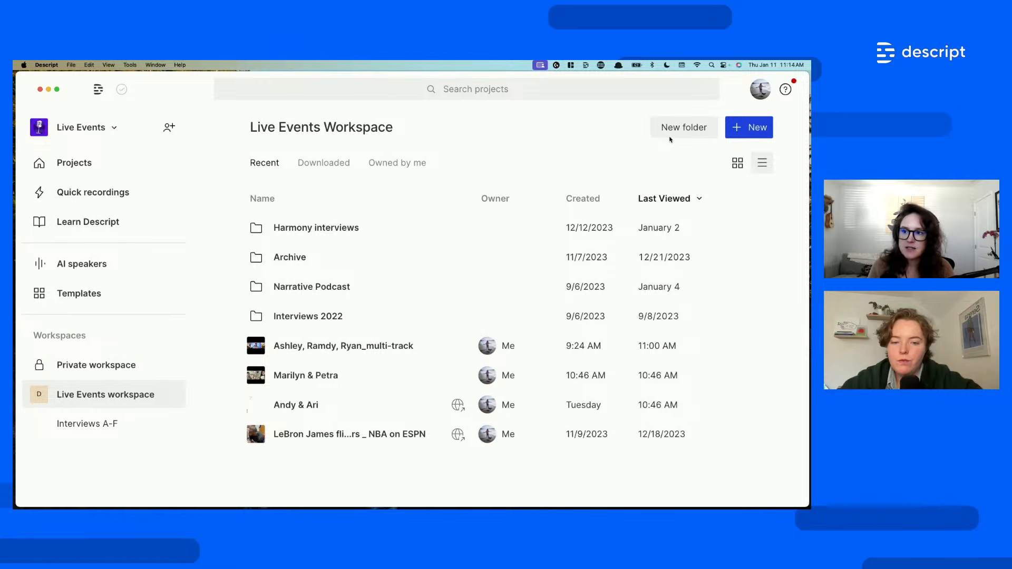
- Review the kinds of new project and recording that can be created, without starting one
{"action": "left_click", "coordinate": [760, 130]}
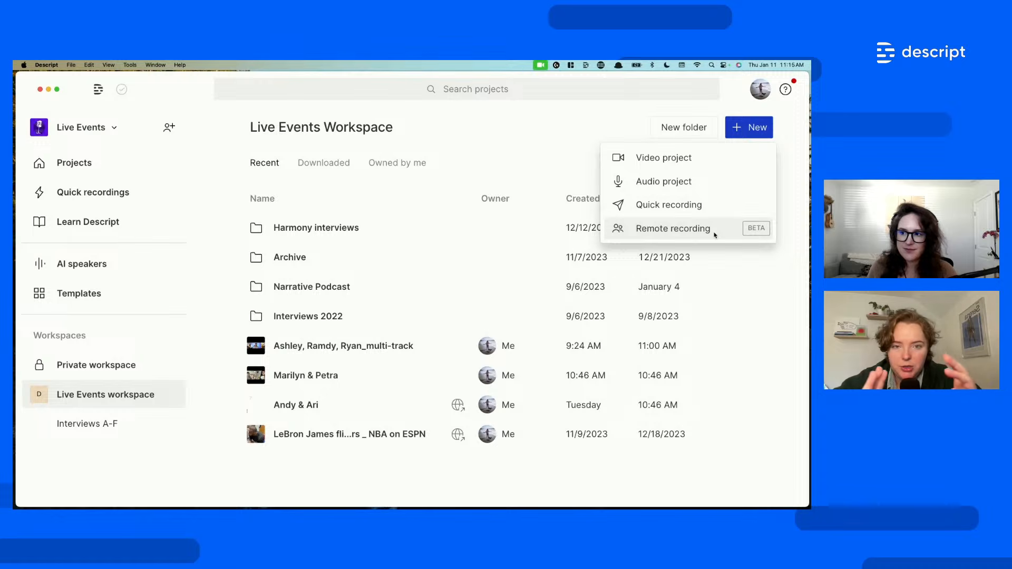
{"action": "left_click", "coordinate": [547, 153]}
- Open the drive subscription settings and switch from the Live Events drive to the free drive
{"action": "left_click", "coordinate": [757, 91]}
{"action": "left_click", "coordinate": [680, 174]}
{"action": "left_click", "coordinate": [210, 352]}
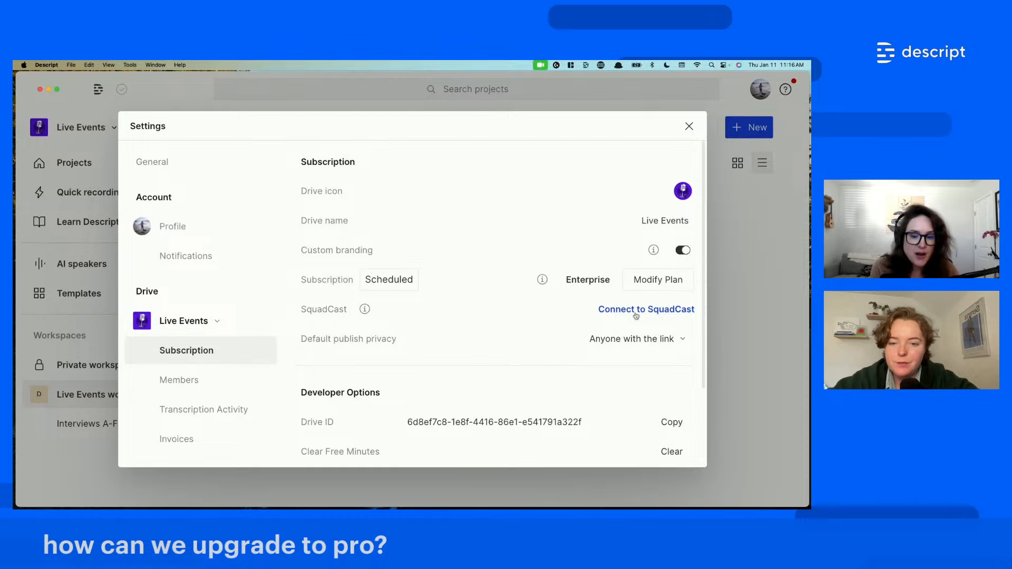
{"action": "left_click", "coordinate": [211, 322]}
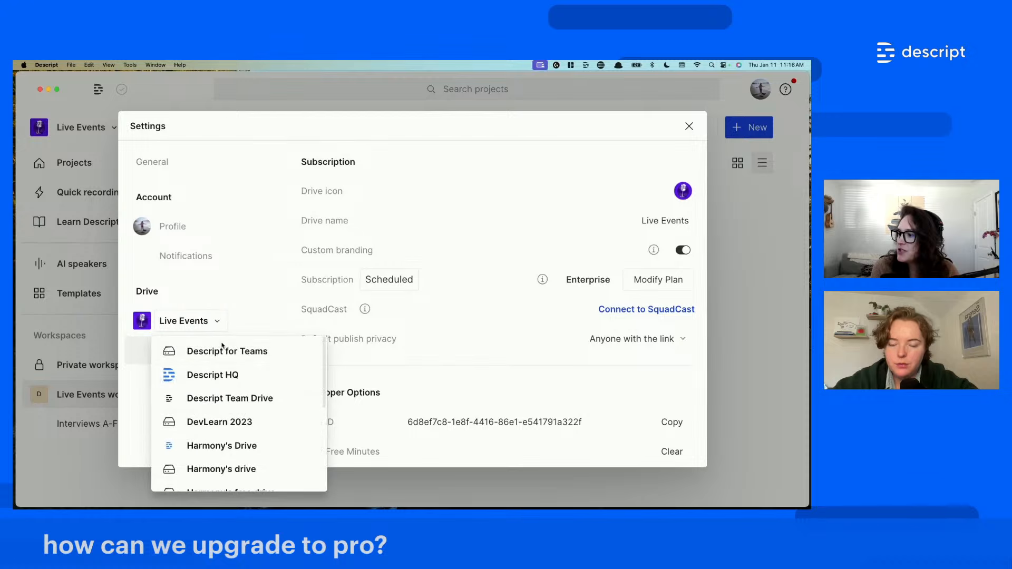
{"action": "scroll", "coordinate": [278, 433], "scroll_direction": "down", "scroll_amount": 1}
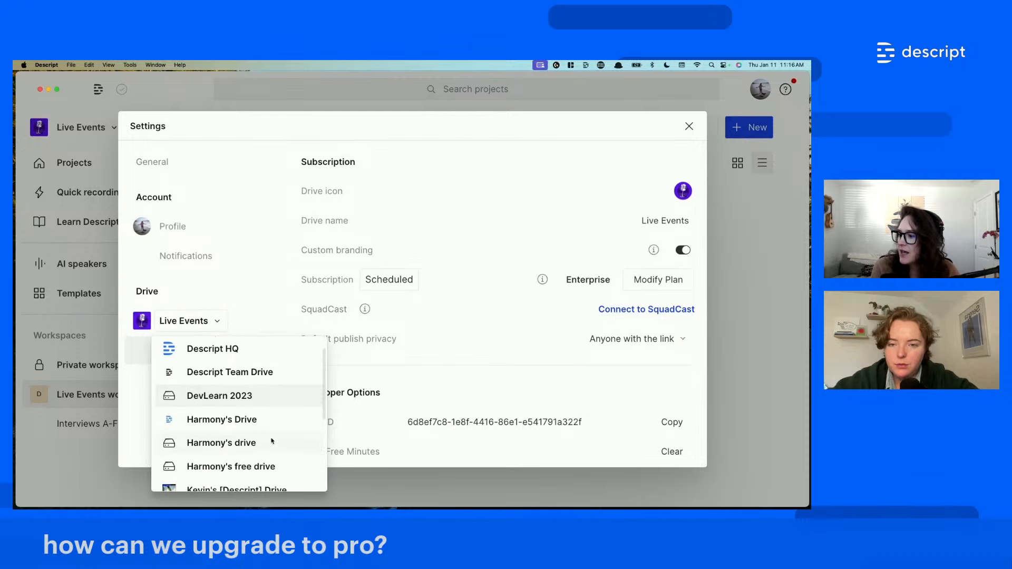
{"action": "left_click", "coordinate": [246, 466]}
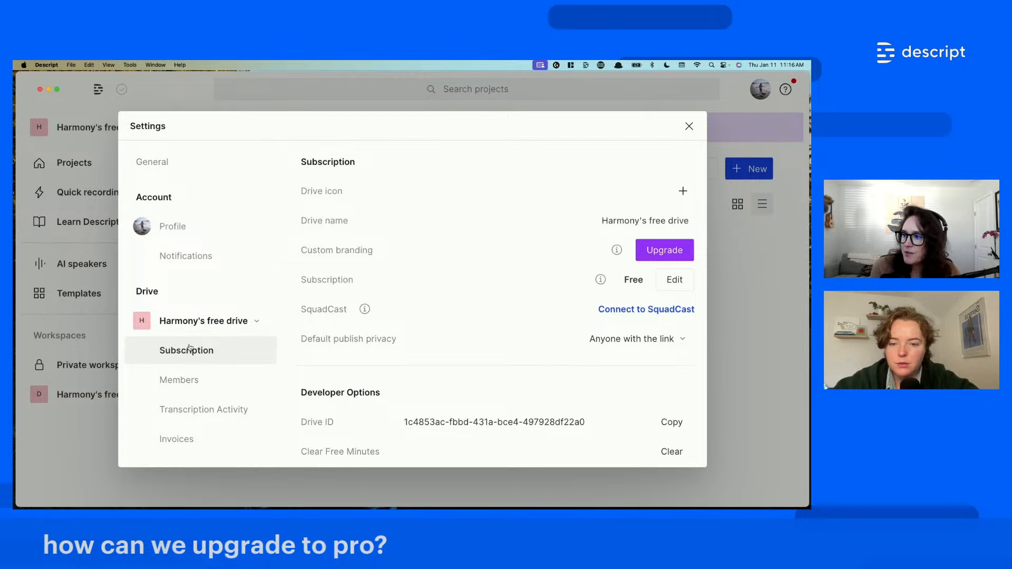
- Preview the Pro plan for the free drive's subscription and leave the plan dialog without updating
{"action": "left_click", "coordinate": [675, 282]}
{"action": "left_click", "coordinate": [306, 268]}
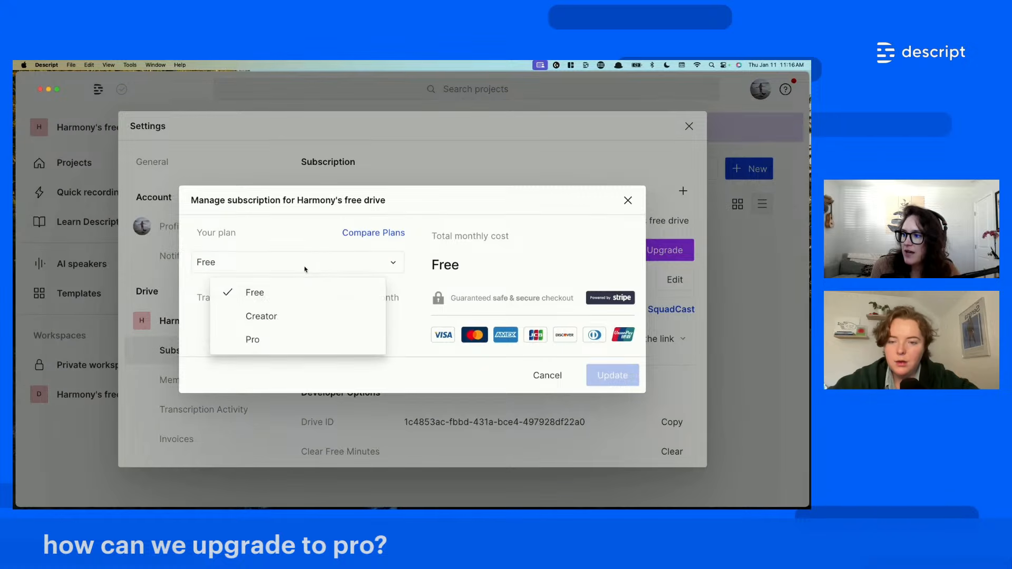
{"action": "left_click", "coordinate": [276, 341]}
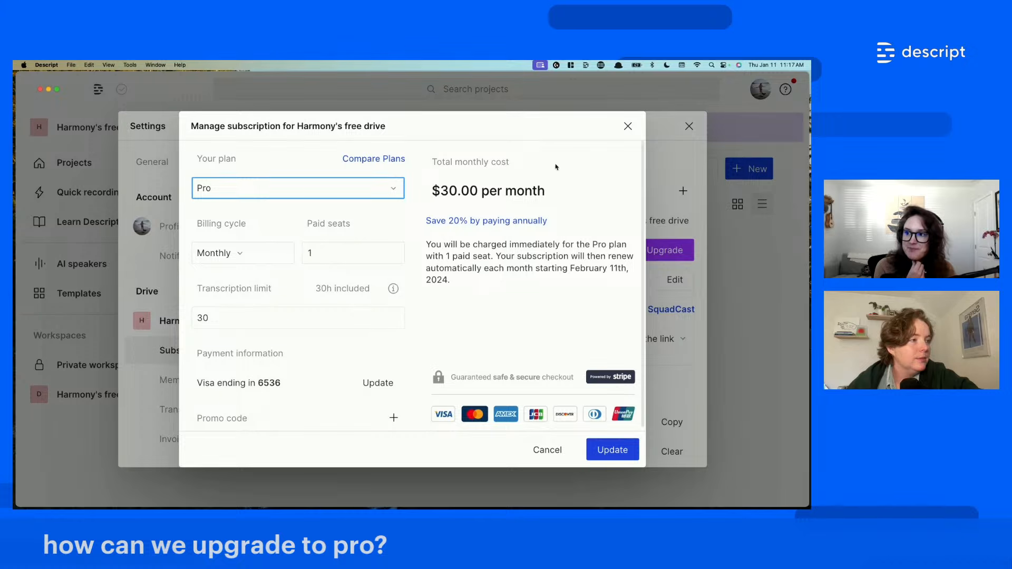
{"action": "left_click", "coordinate": [627, 127]}
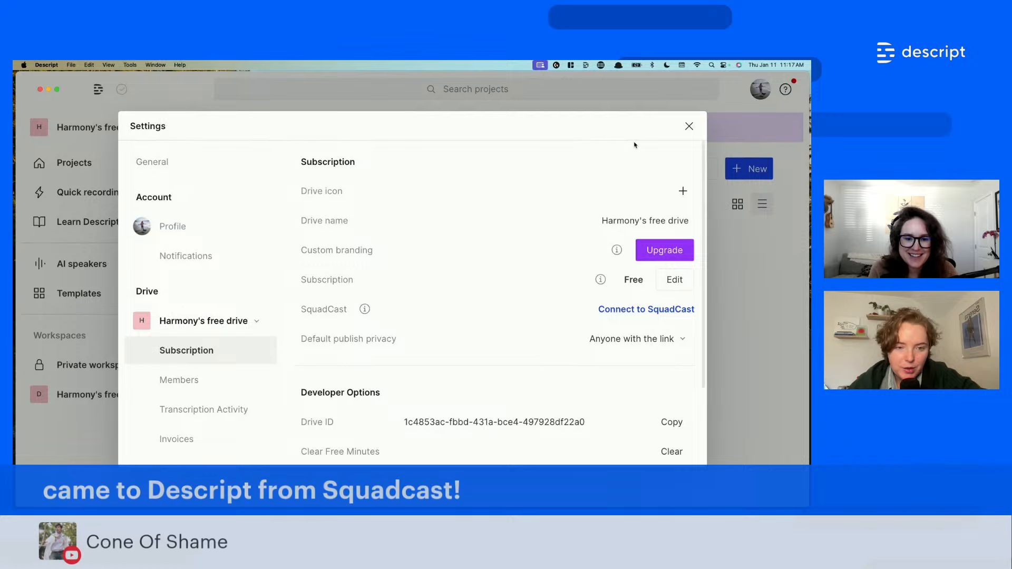
- Switch the current drive to Live Events and close the settings
{"action": "left_click", "coordinate": [223, 325]}
{"action": "scroll", "coordinate": [219, 418], "scroll_direction": "down", "scroll_amount": 2}
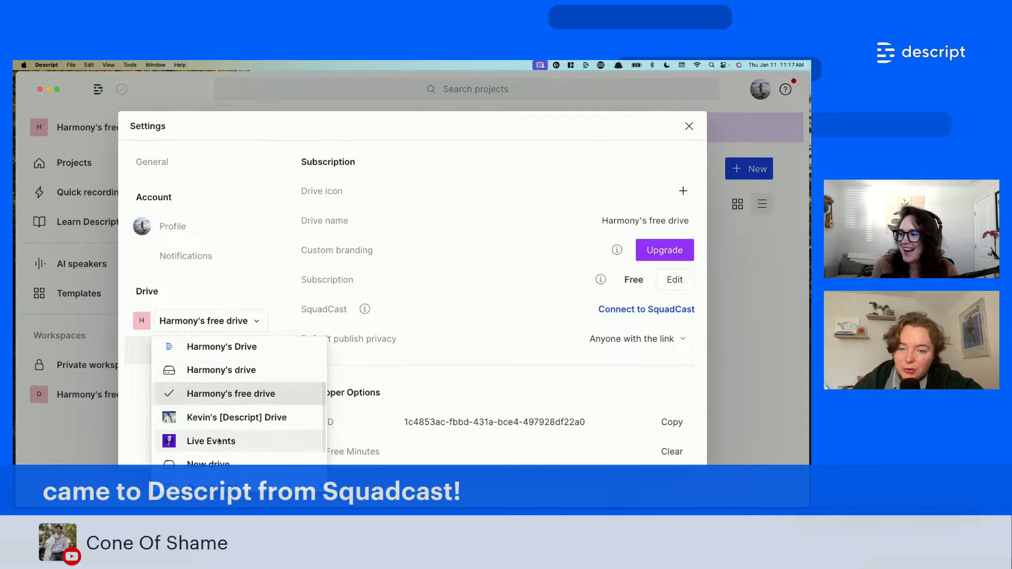
{"action": "left_click", "coordinate": [219, 440]}
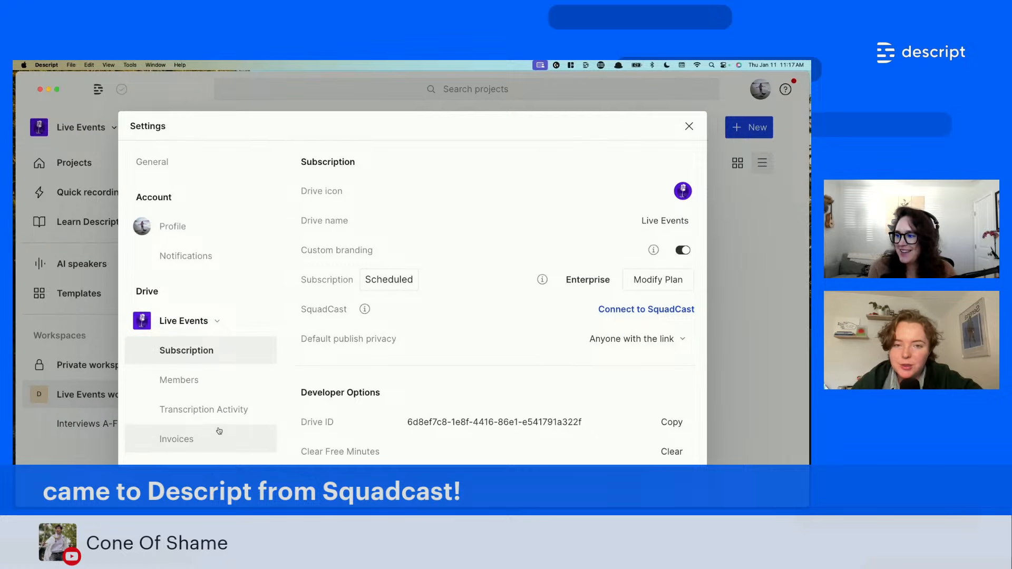
{"action": "left_click", "coordinate": [688, 127]}
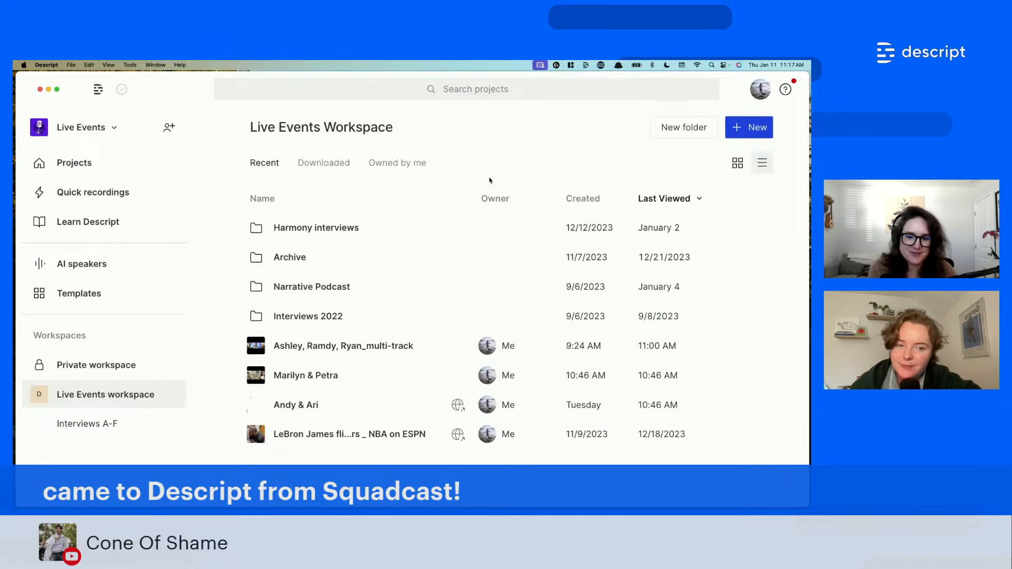
- Open the three-person multi-track project from the Live Events workspace, make its window slightly smaller and enlarge the interface
{"action": "double_click", "coordinate": [359, 352]}
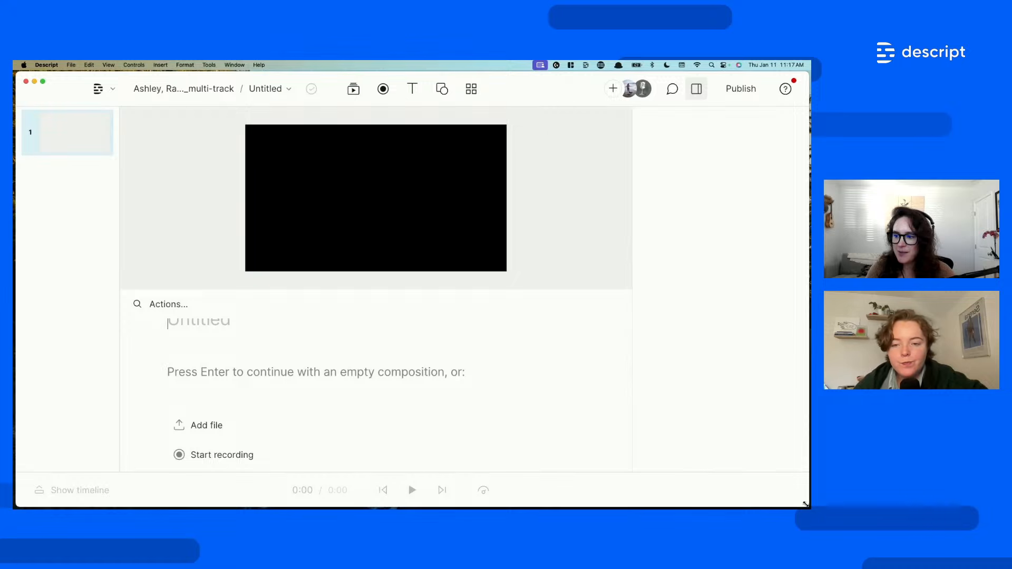
{"action": "left_click_drag", "start_coordinate": [807, 505], "coordinate": [788, 499]}
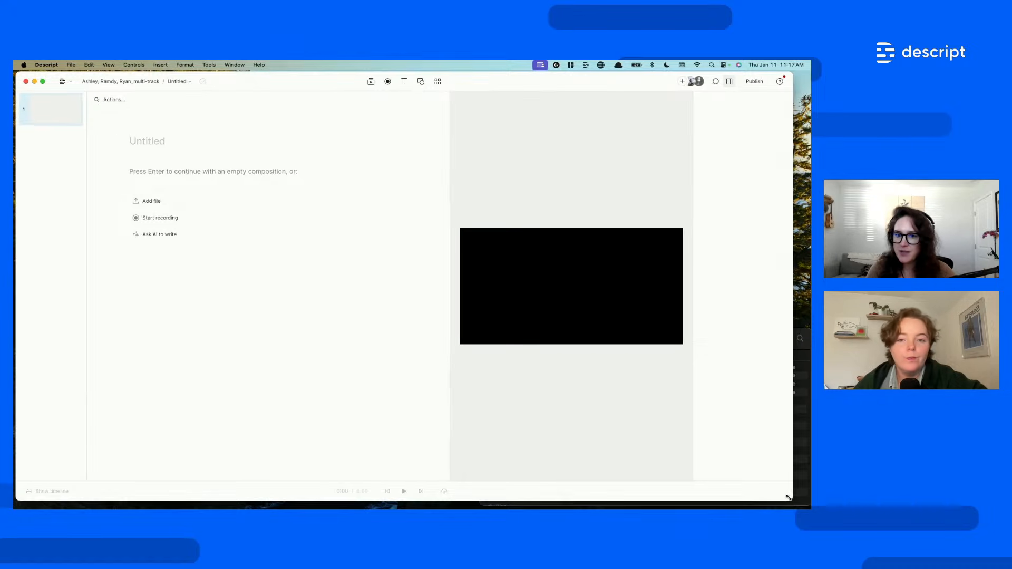
{"action": "left_click", "coordinate": [132, 65]}
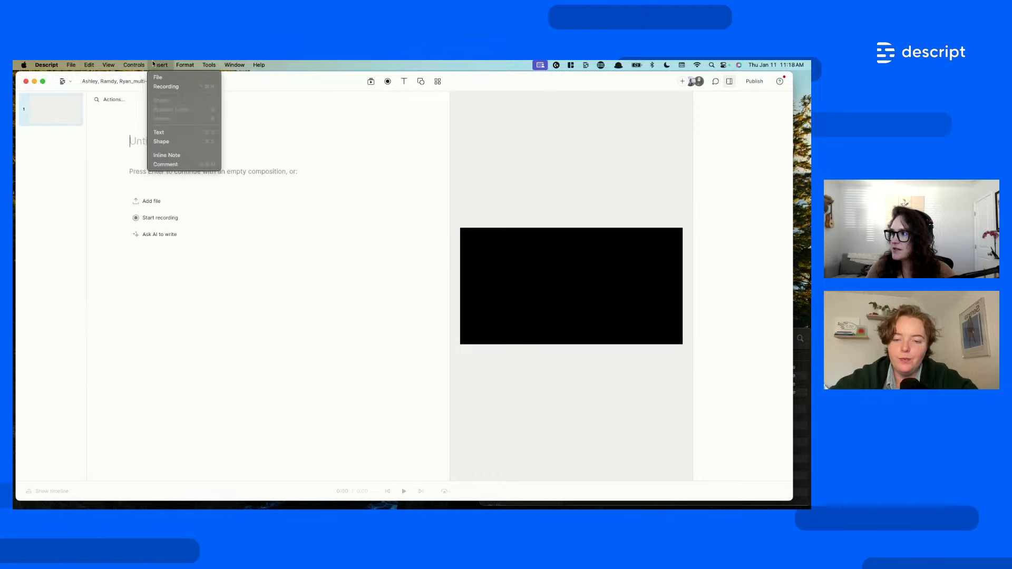
{"action": "mouse_move", "coordinate": [108, 65]}
{"action": "left_click", "coordinate": [121, 278]}
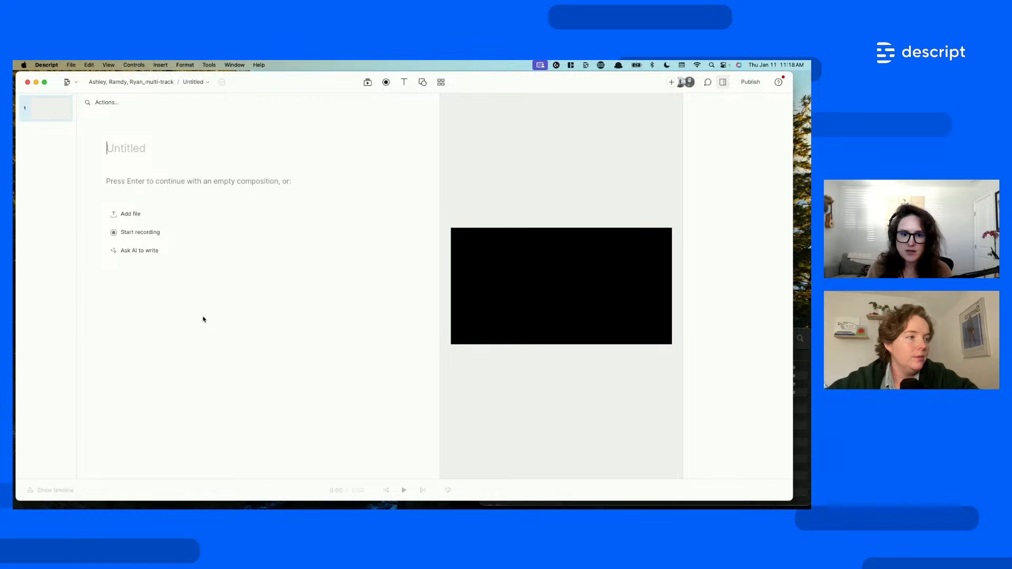
- Review the recorder's audio, camera and screen options and close it without recording
{"action": "left_click", "coordinate": [141, 234]}
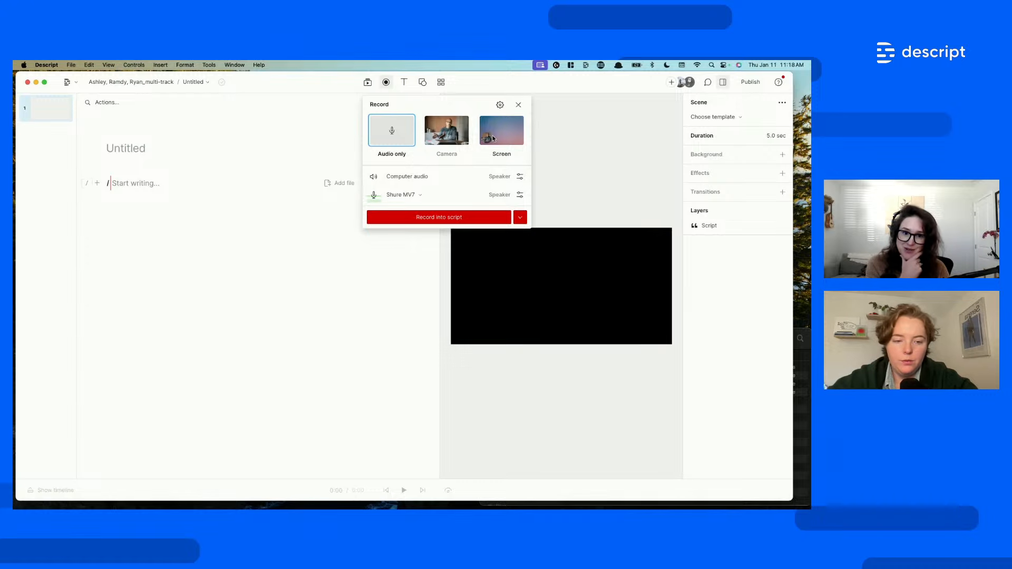
{"action": "left_click", "coordinate": [518, 105]}
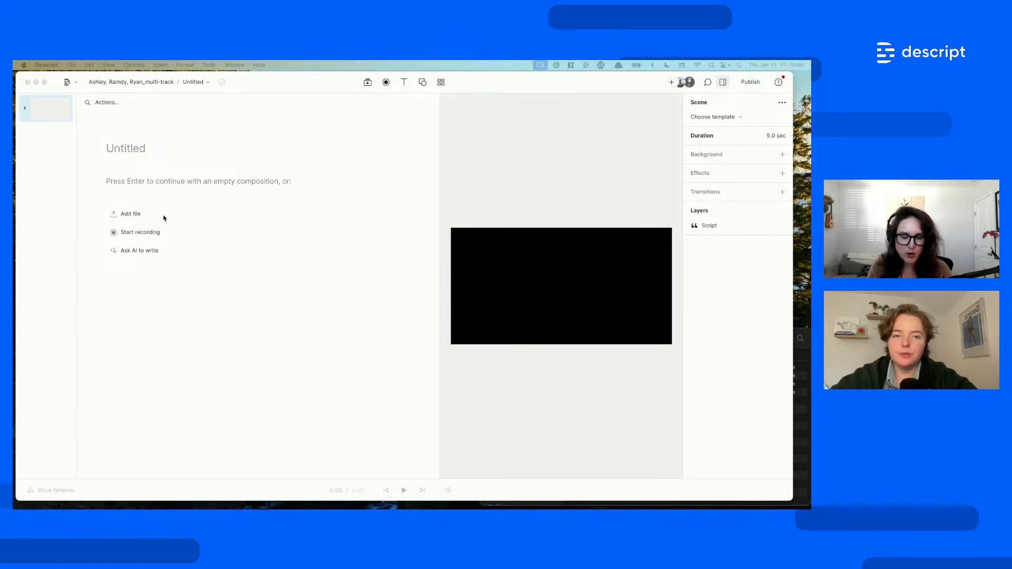
- Title the empty composition with the three participants' first names
{"action": "left_click", "coordinate": [136, 148]}
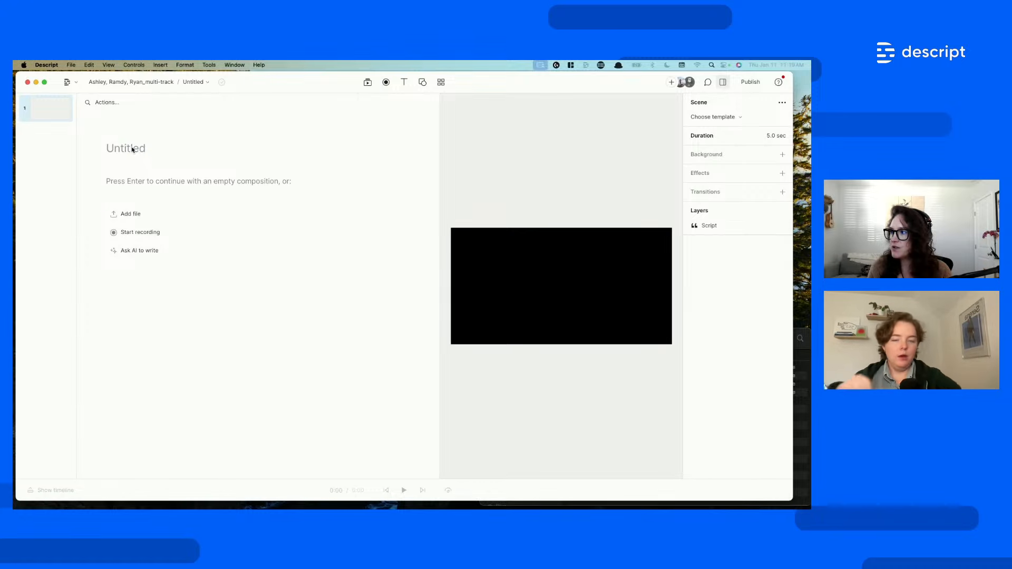
{"action": "type", "text": "Ramdy, Rya"}
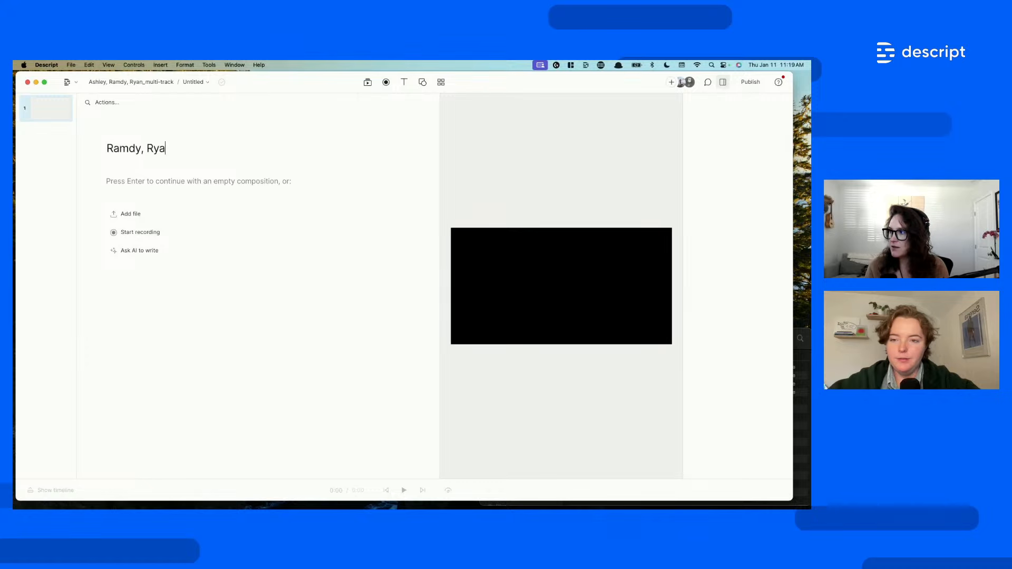
{"action": "type", "text": "n, and Ashley"}
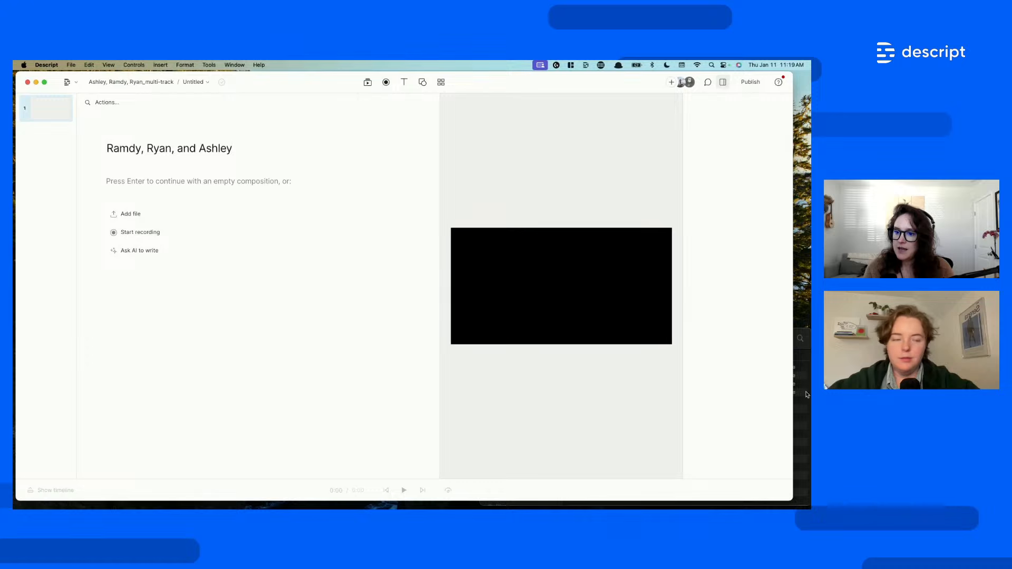
- Switch to Finder and add the three participants' individual MP4 files to the composition's script
{"action": "left_click", "coordinate": [806, 423]}
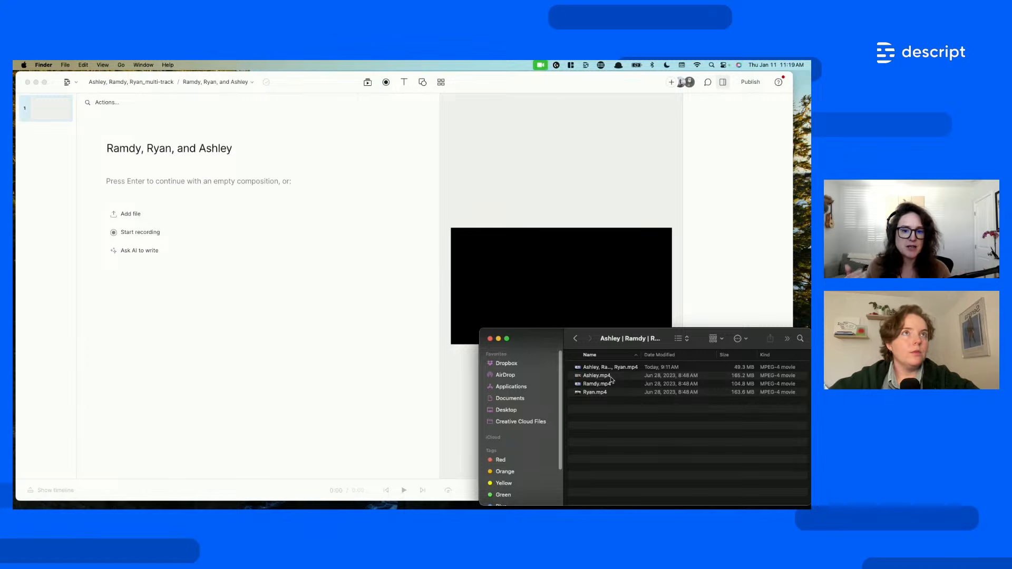
{"action": "left_click", "coordinate": [611, 378]}
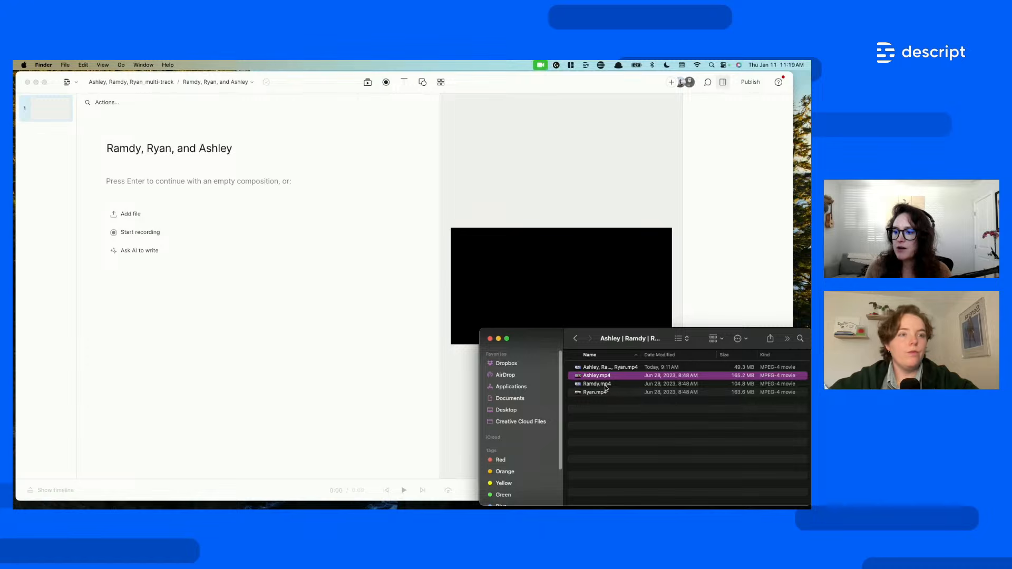
{"action": "left_click", "coordinate": [607, 385], "text": "super"}
{"action": "left_click", "coordinate": [606, 394], "text": "super"}
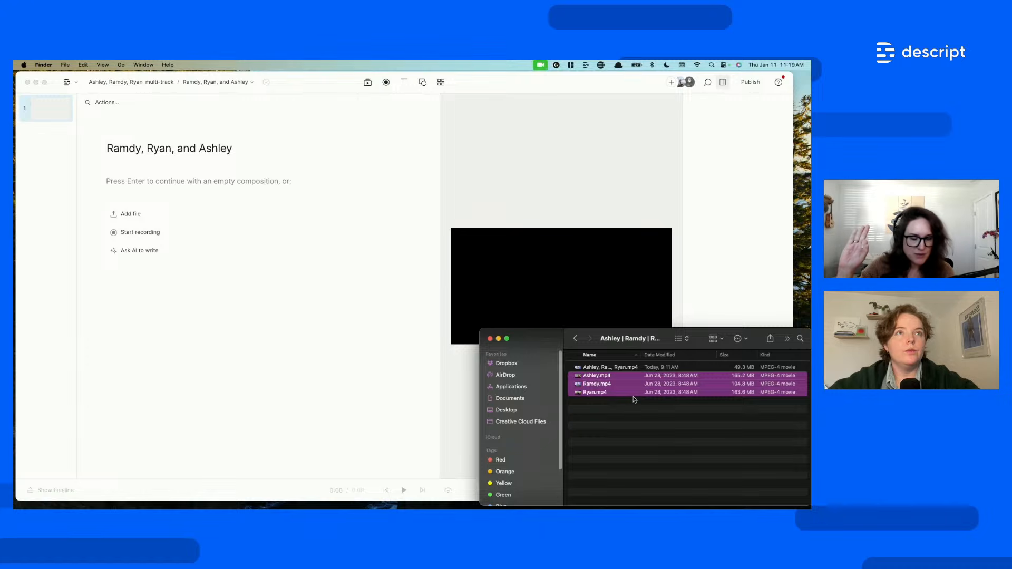
{"action": "left_click_drag", "start_coordinate": [632, 387], "coordinate": [277, 235]}
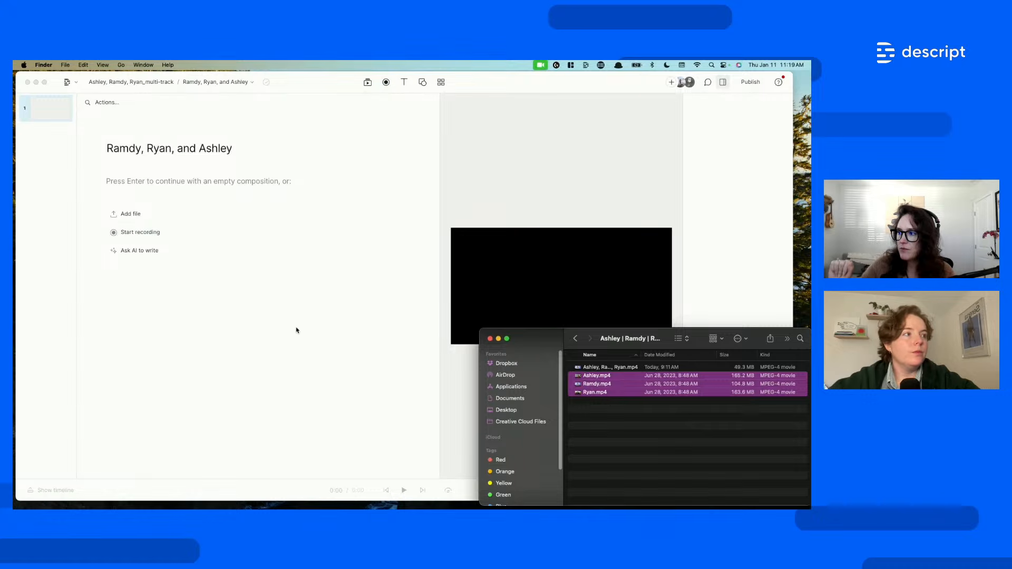
{"action": "left_click", "coordinate": [298, 93]}
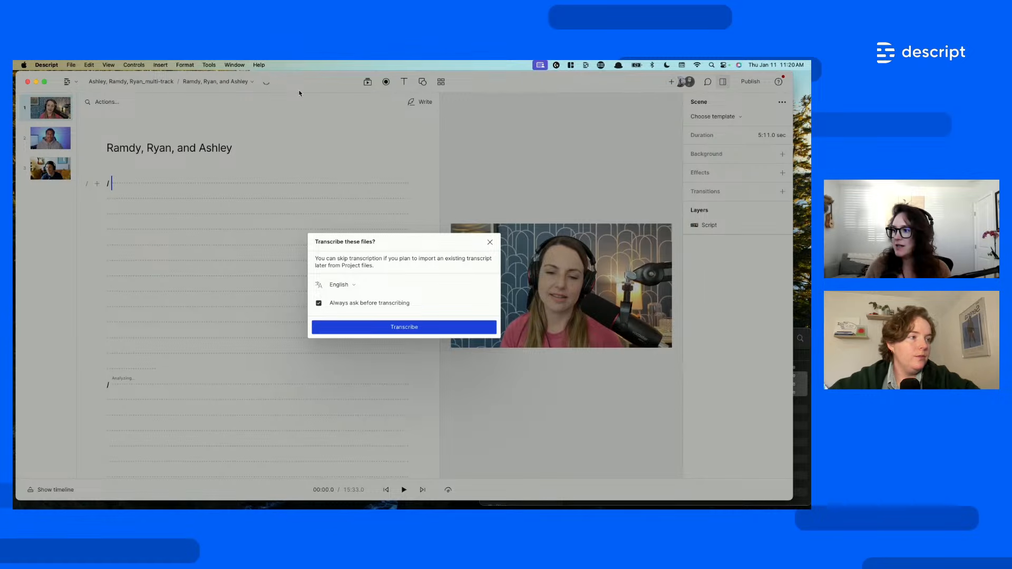
- Transcribe the three files in English and assign each one the speaker name matching its file
{"action": "left_click", "coordinate": [401, 328]}
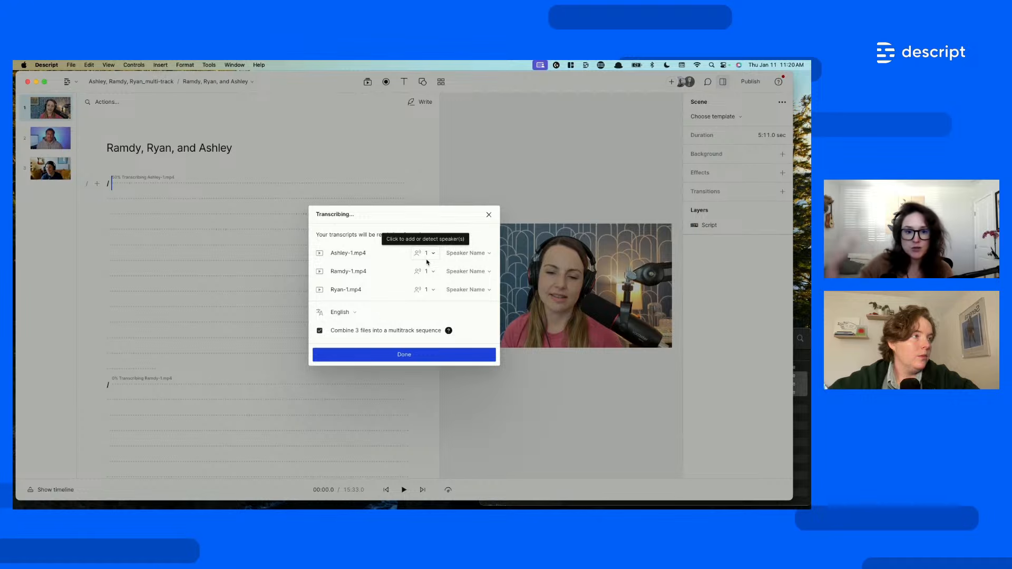
{"action": "left_click", "coordinate": [467, 256]}
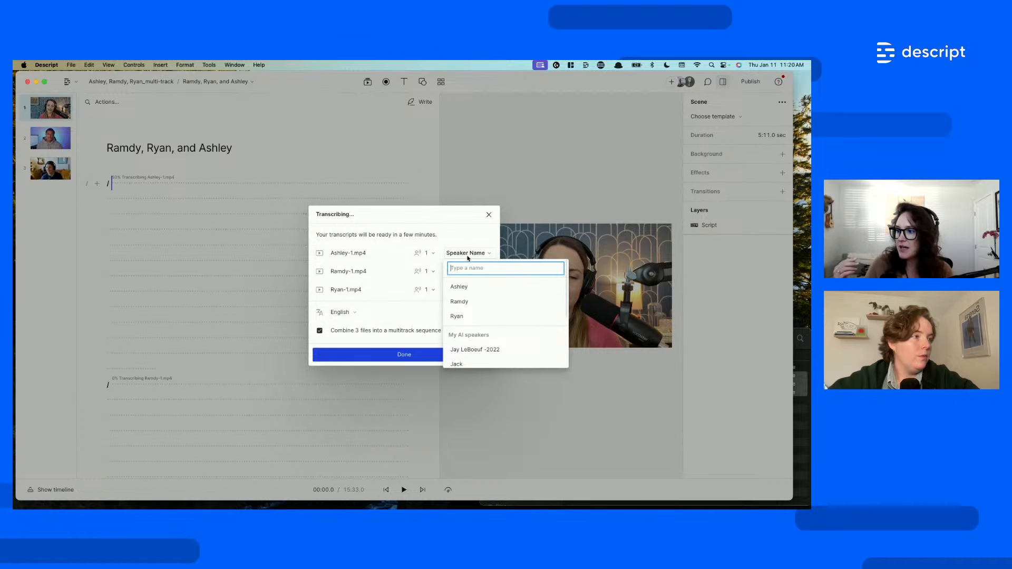
{"action": "left_click", "coordinate": [468, 289]}
{"action": "left_click", "coordinate": [464, 273]}
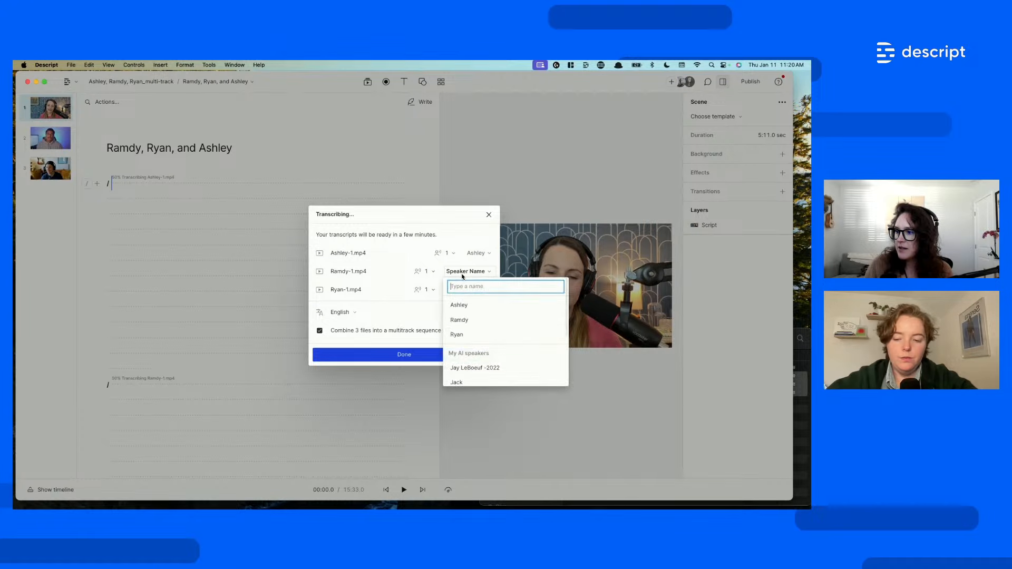
{"action": "left_click", "coordinate": [466, 321]}
{"action": "left_click", "coordinate": [465, 289]}
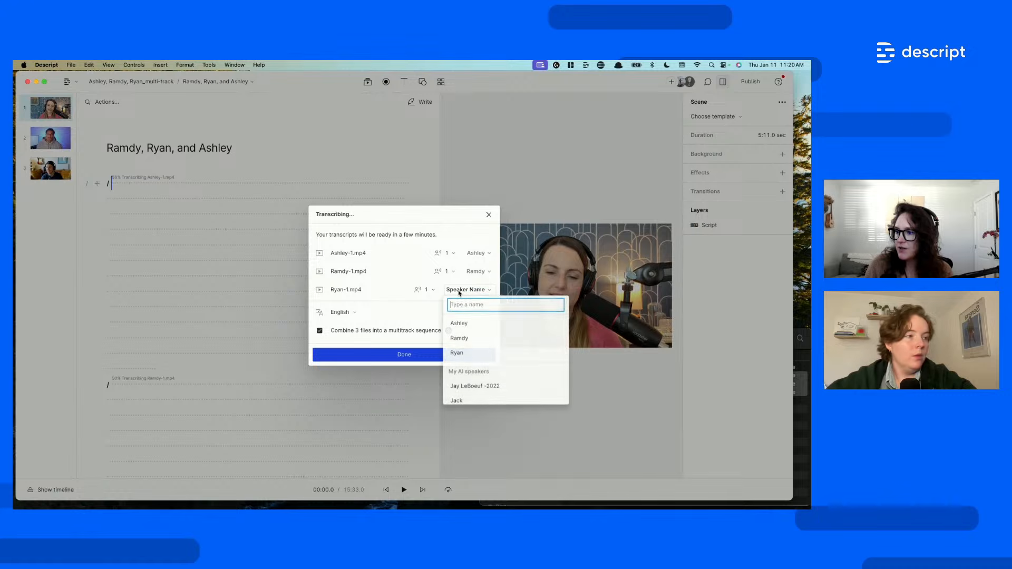
{"action": "left_click", "coordinate": [457, 353]}
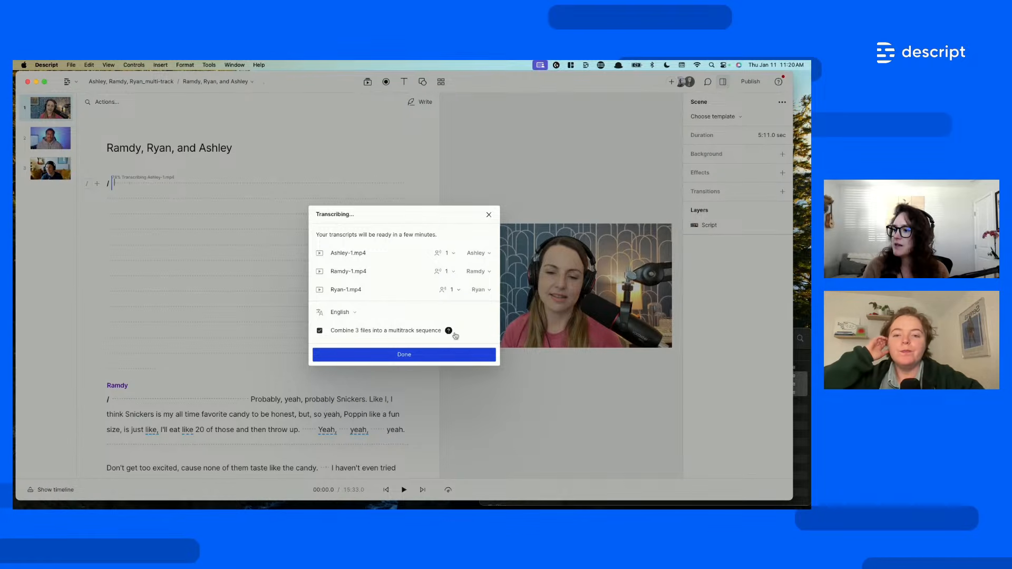
- Combine the three files into a multitrack sequence and widen the project window slightly
{"action": "left_click", "coordinate": [369, 354]}
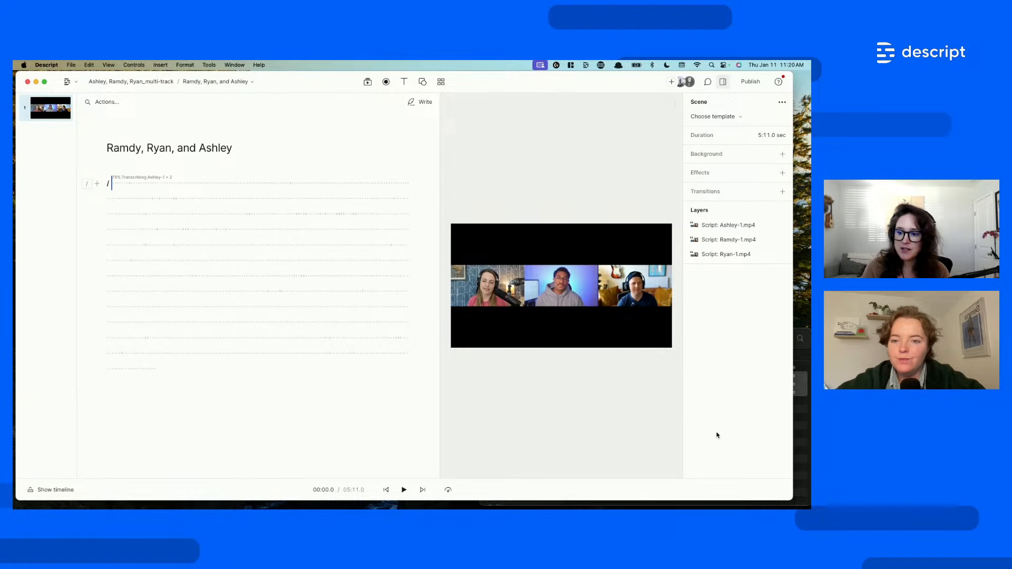
{"action": "left_click_drag", "start_coordinate": [792, 499], "coordinate": [805, 498]}
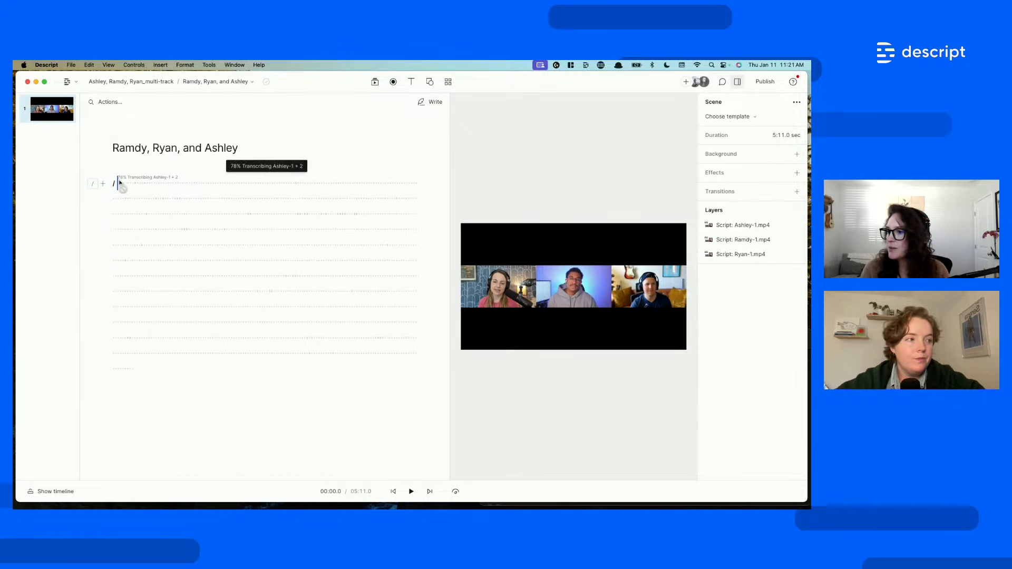
- Open the transcription glossary, review its list of uncommon words and close it without adding any
{"action": "left_click", "coordinate": [75, 85]}
{"action": "mouse_move", "coordinate": [80, 128]}
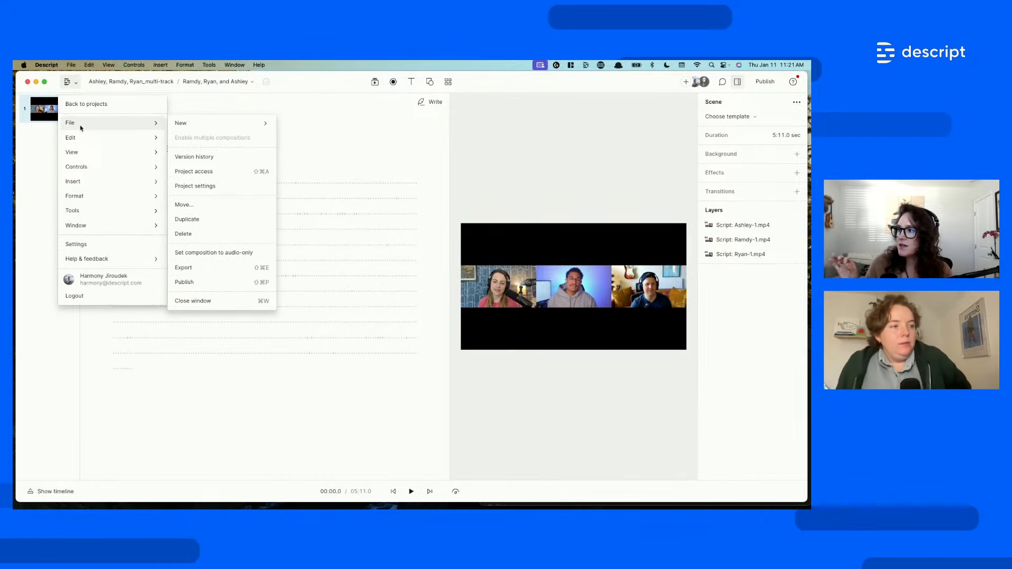
{"action": "mouse_move", "coordinate": [90, 210]}
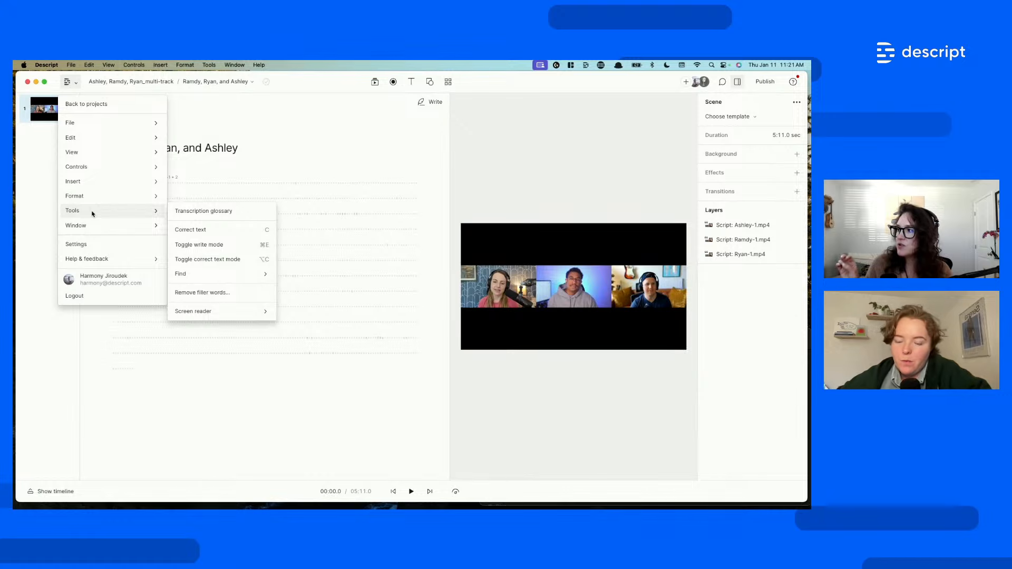
{"action": "left_click", "coordinate": [220, 213]}
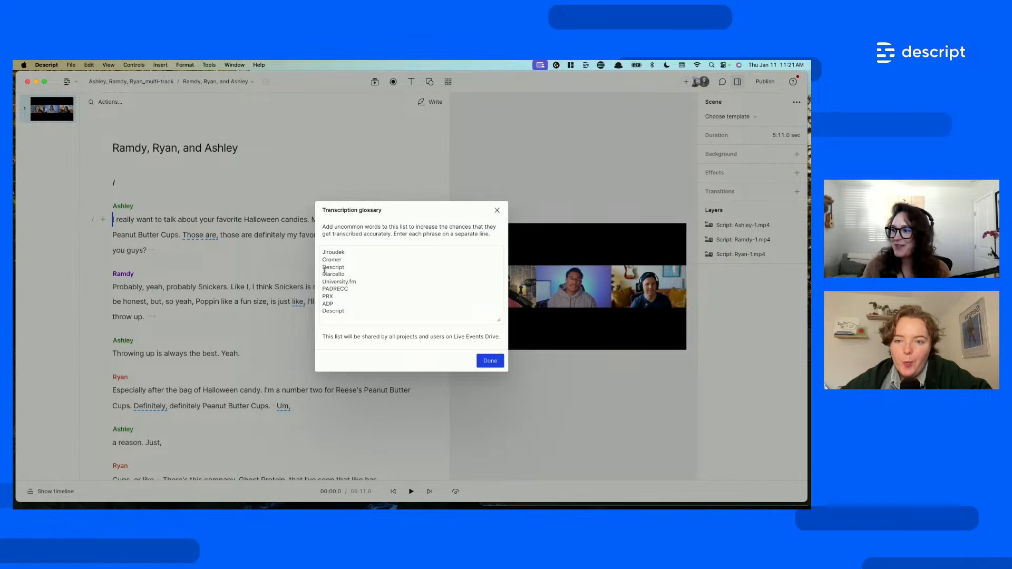
{"action": "left_click", "coordinate": [350, 251]}
{"action": "left_click", "coordinate": [349, 252]}
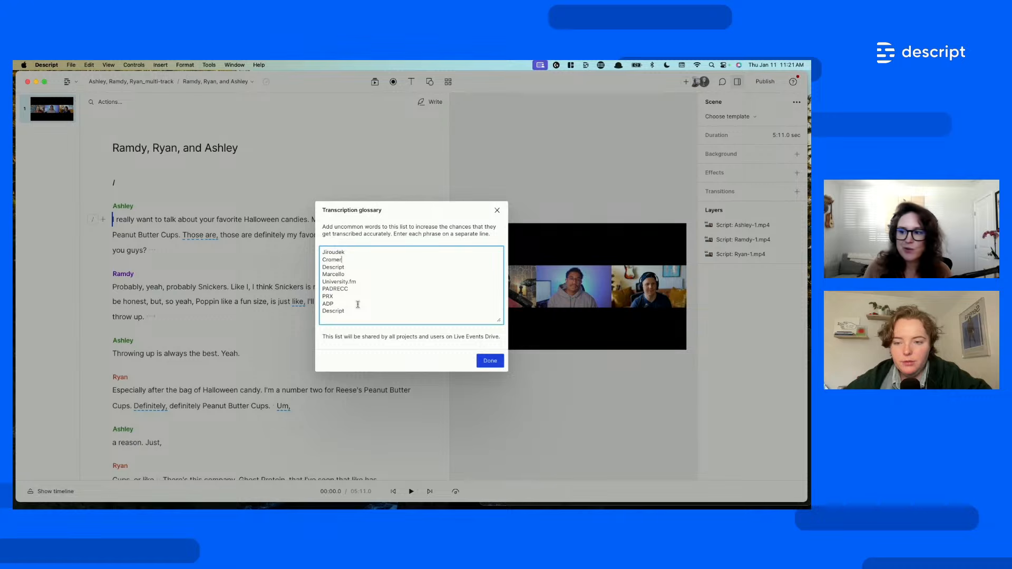
{"action": "left_click", "coordinate": [497, 361]}
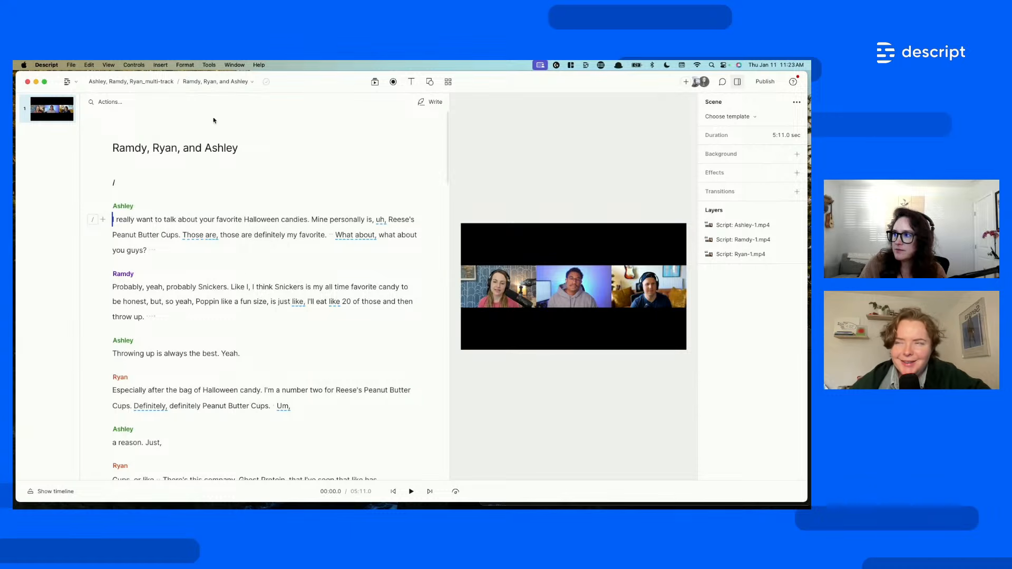
- View the project's other composition, return to the new three-person one and read through its transcript
{"action": "left_click", "coordinate": [252, 83]}
{"action": "left_click", "coordinate": [77, 120]}
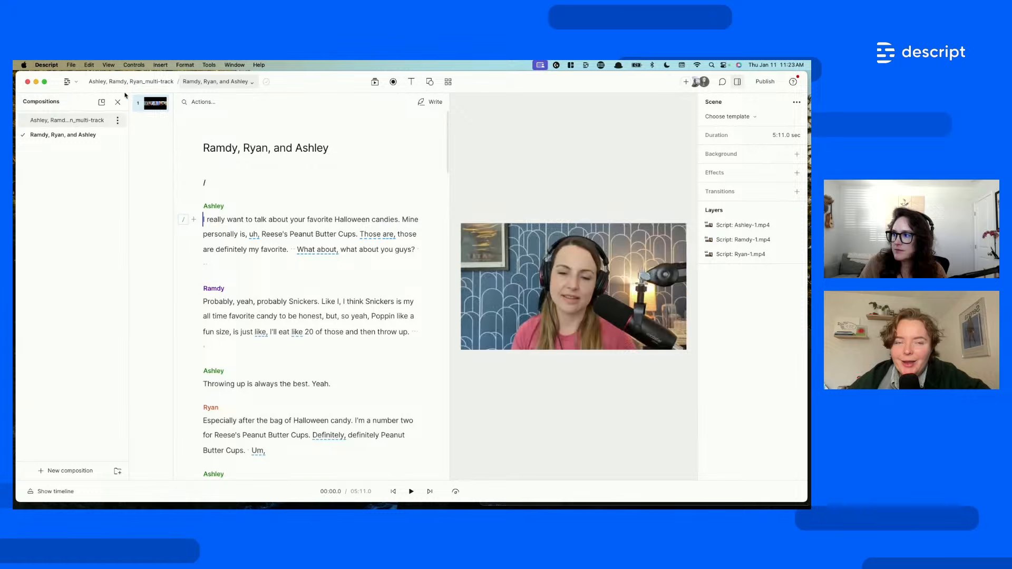
{"action": "left_click", "coordinate": [252, 82]}
{"action": "left_click", "coordinate": [63, 136]}
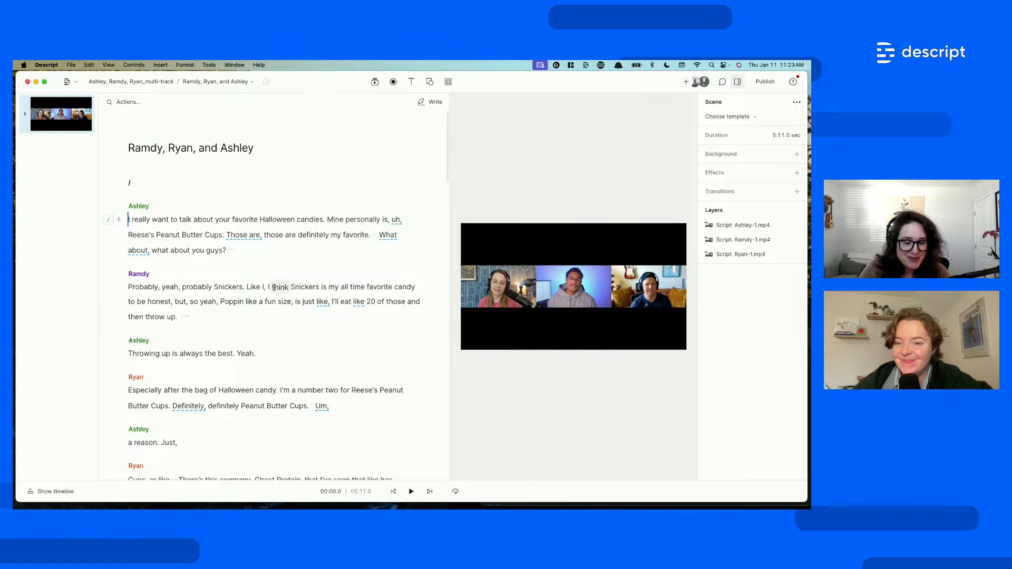
{"action": "scroll", "coordinate": [274, 287], "scroll_direction": "down", "scroll_amount": 10}
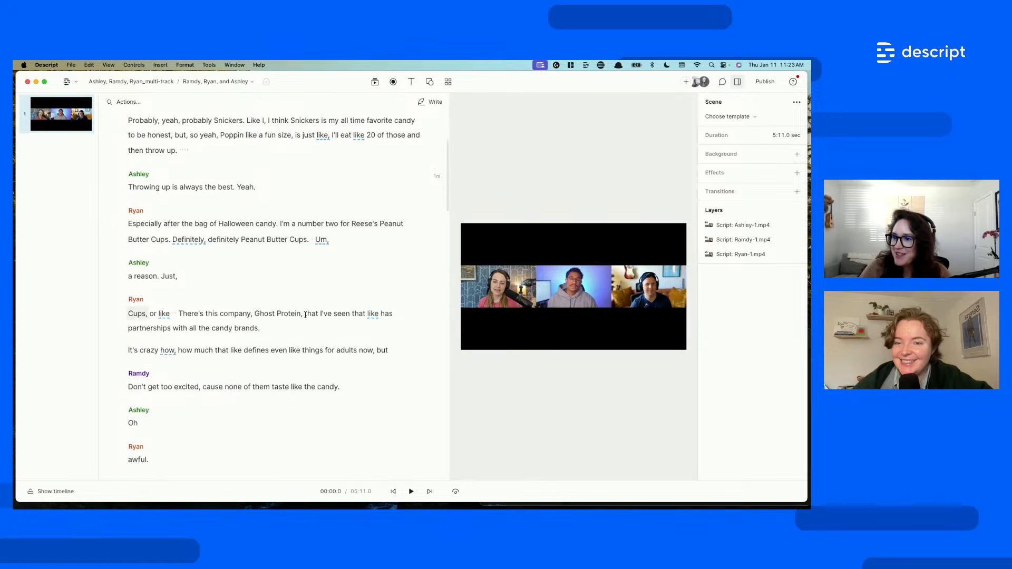
- Add scenes by active speaker to the three-person composition
{"action": "scroll", "coordinate": [305, 315], "scroll_direction": "down", "scroll_amount": 20}
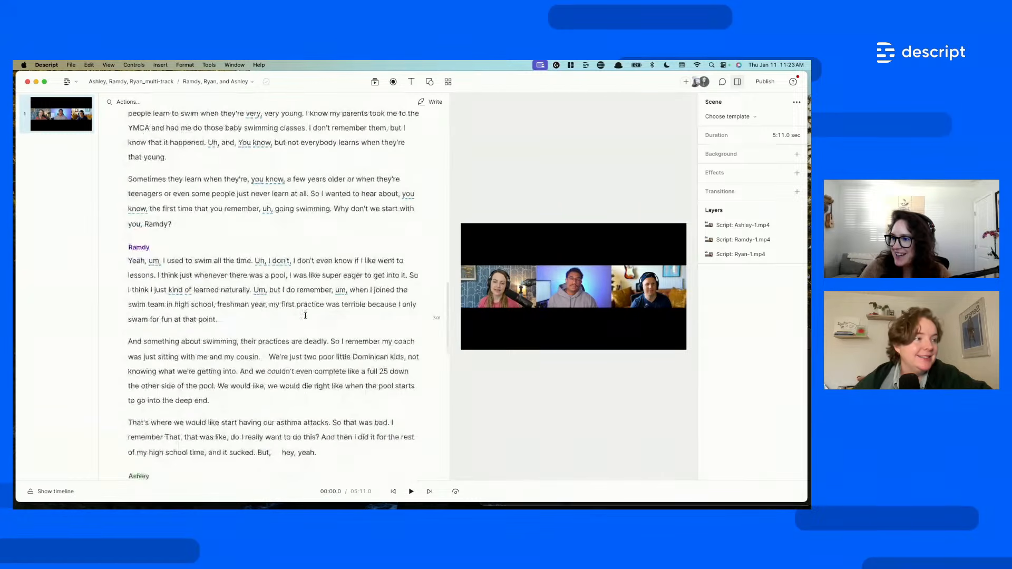
{"action": "scroll", "coordinate": [305, 316], "scroll_direction": "down", "scroll_amount": 3}
{"action": "scroll", "coordinate": [305, 315], "scroll_direction": "up", "scroll_amount": 10}
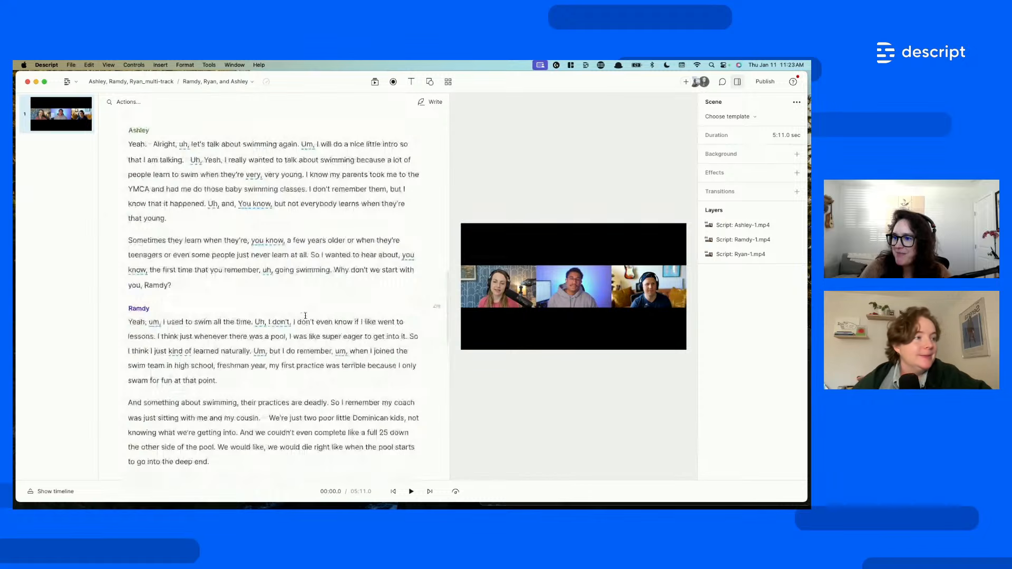
{"action": "scroll", "coordinate": [305, 315], "scroll_direction": "up", "scroll_amount": 5}
{"action": "scroll", "coordinate": [305, 315], "scroll_direction": "up", "scroll_amount": 20}
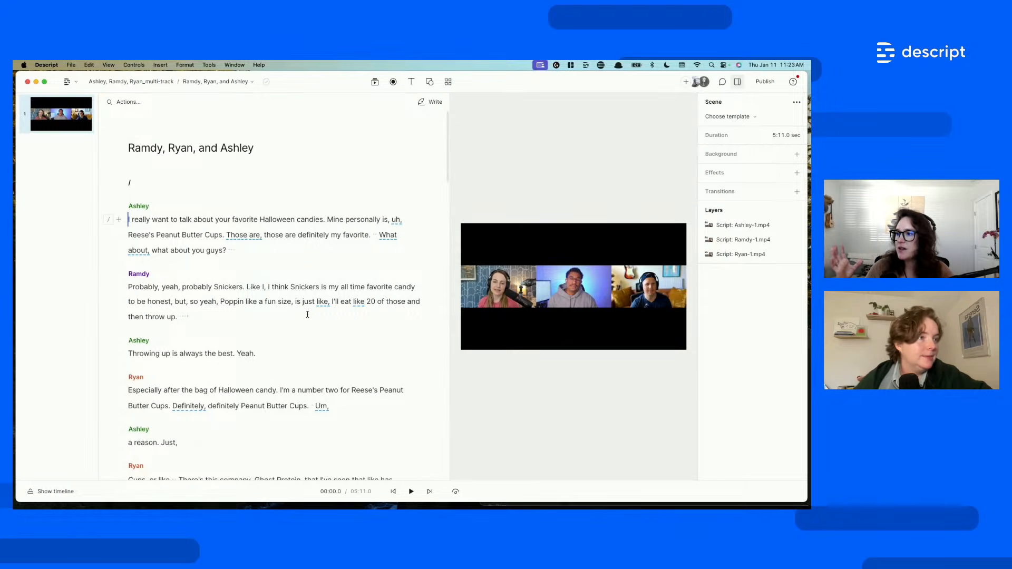
{"action": "left_click", "coordinate": [160, 103]}
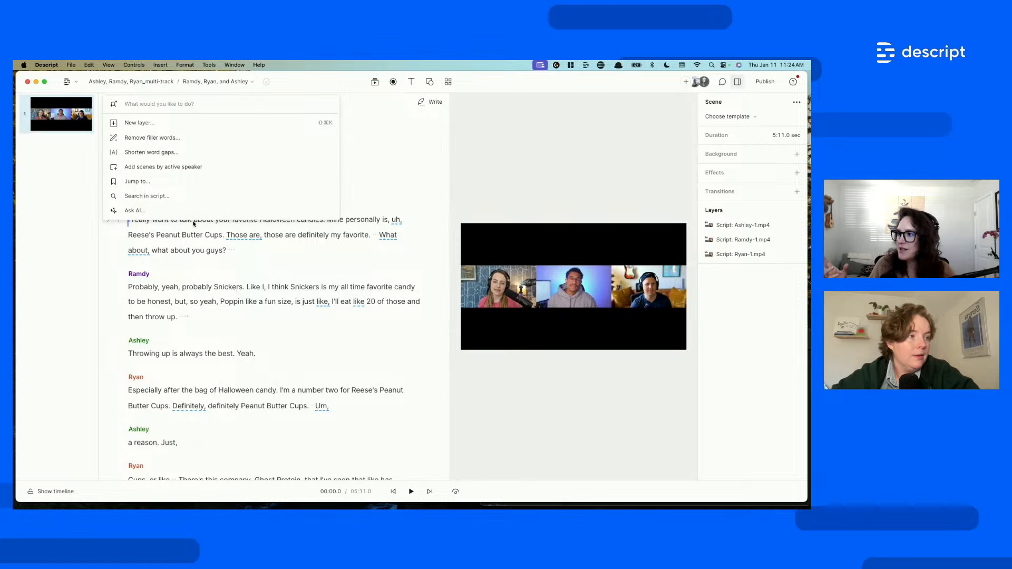
{"action": "left_click", "coordinate": [173, 169]}
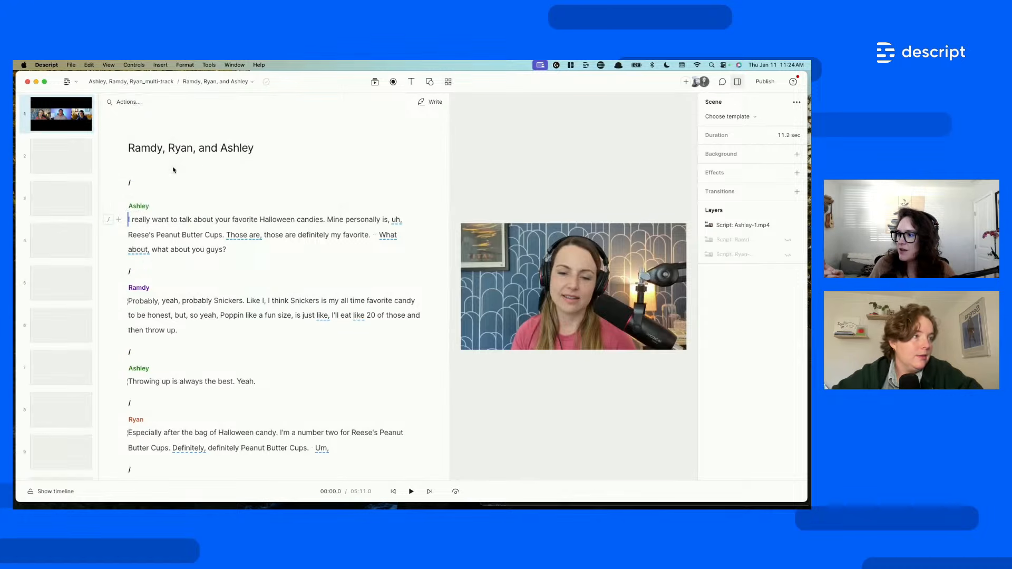
- Check the speaker-based scenes in this composition and in the project's original multi-track composition
{"action": "left_click", "coordinate": [162, 302]}
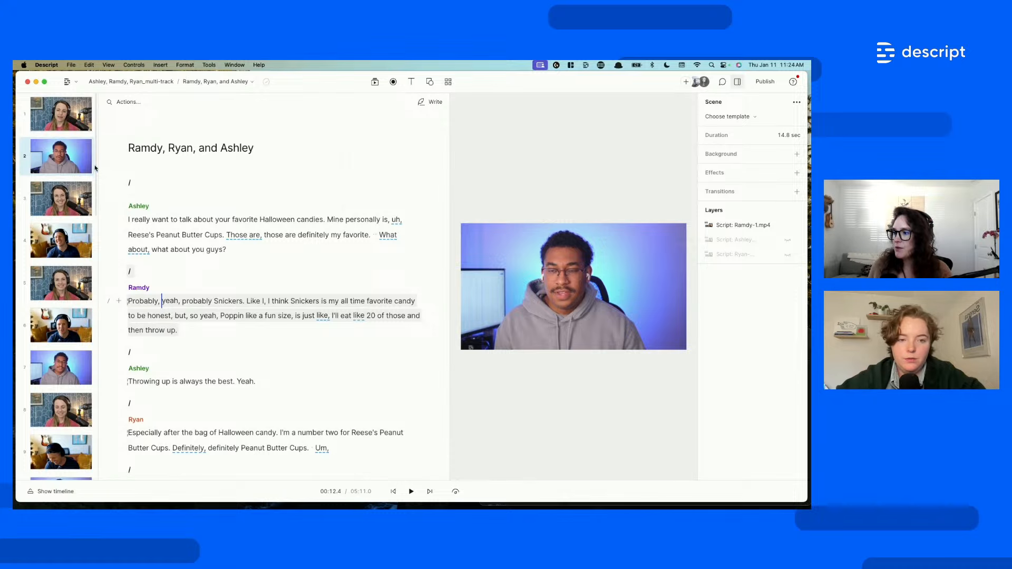
{"action": "left_click", "coordinate": [176, 303]}
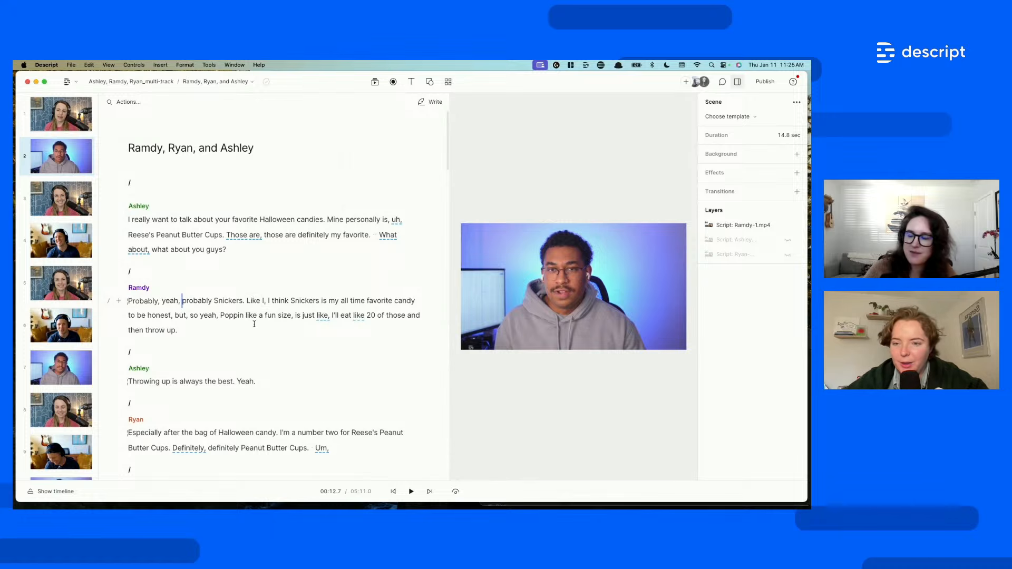
{"action": "scroll", "coordinate": [83, 235], "scroll_direction": "down", "scroll_amount": 8}
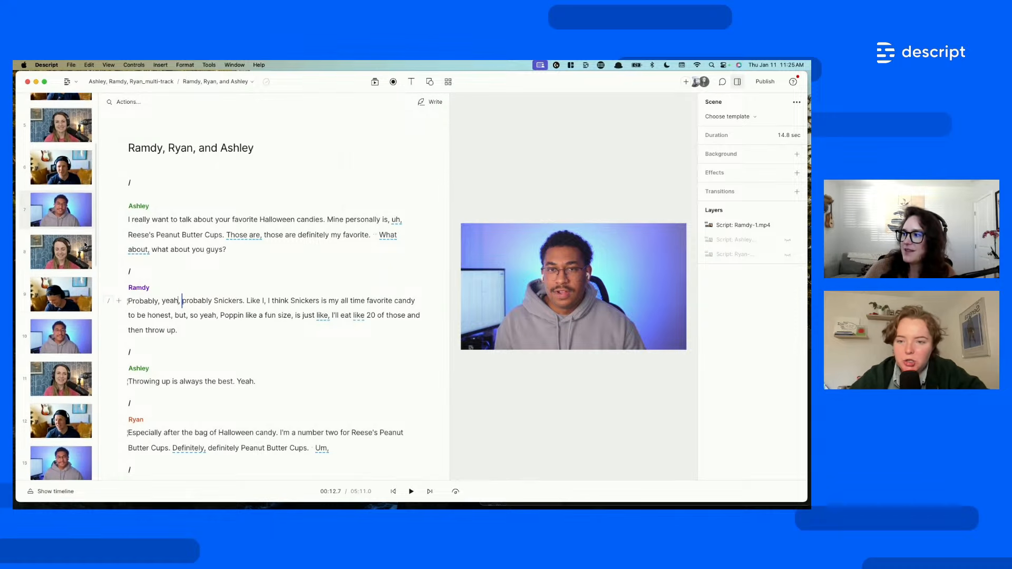
{"action": "scroll", "coordinate": [88, 315], "scroll_direction": "up", "scroll_amount": 8}
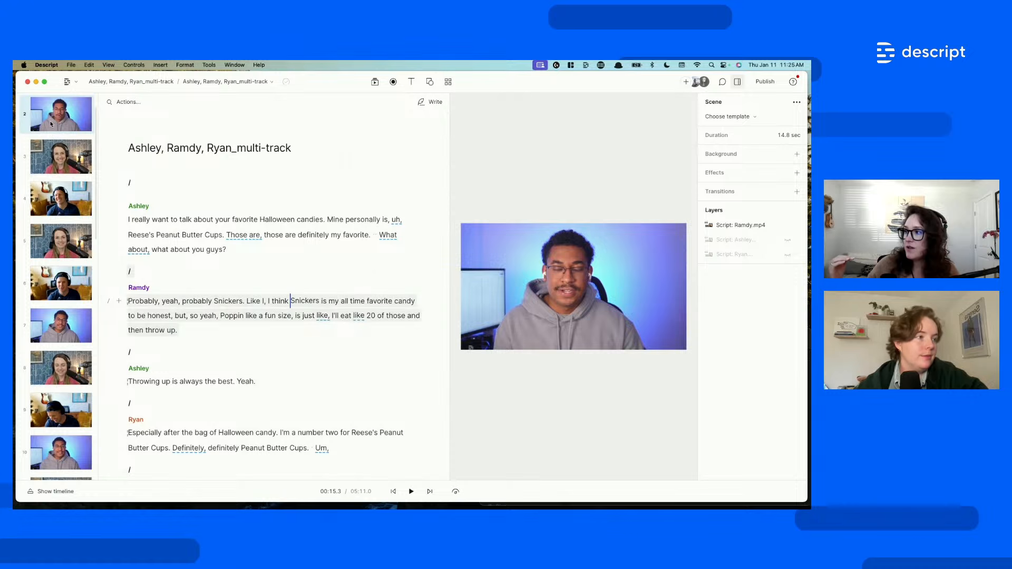
{"action": "scroll", "coordinate": [70, 265], "scroll_direction": "up", "scroll_amount": 1}
{"action": "scroll", "coordinate": [70, 264], "scroll_direction": "up", "scroll_amount": 2}
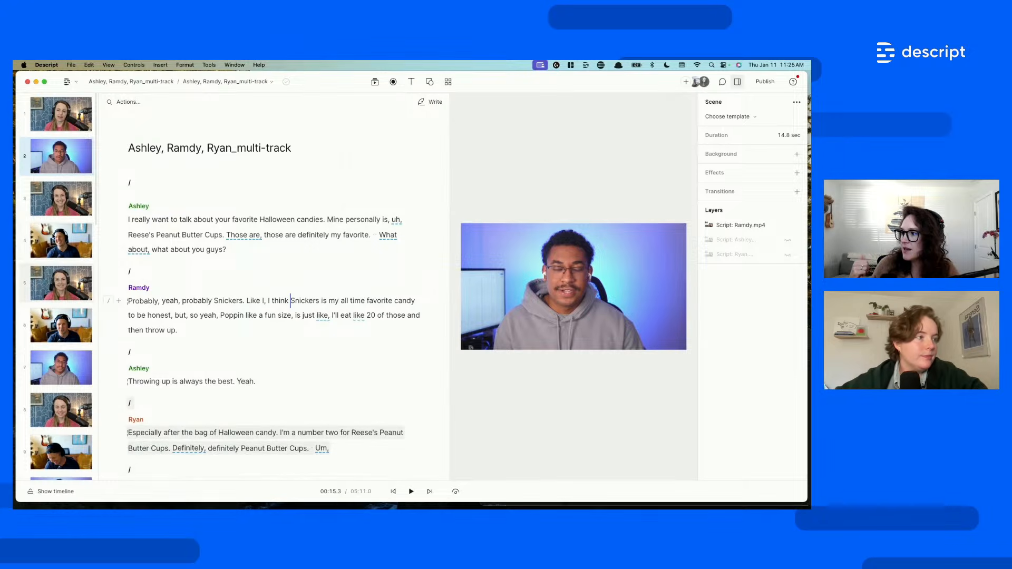
- Search the stock videos for "snickers" and add the clip of a hand grabbing Snickers bars to the second scene's paragraph
{"action": "left_click", "coordinate": [48, 170]}
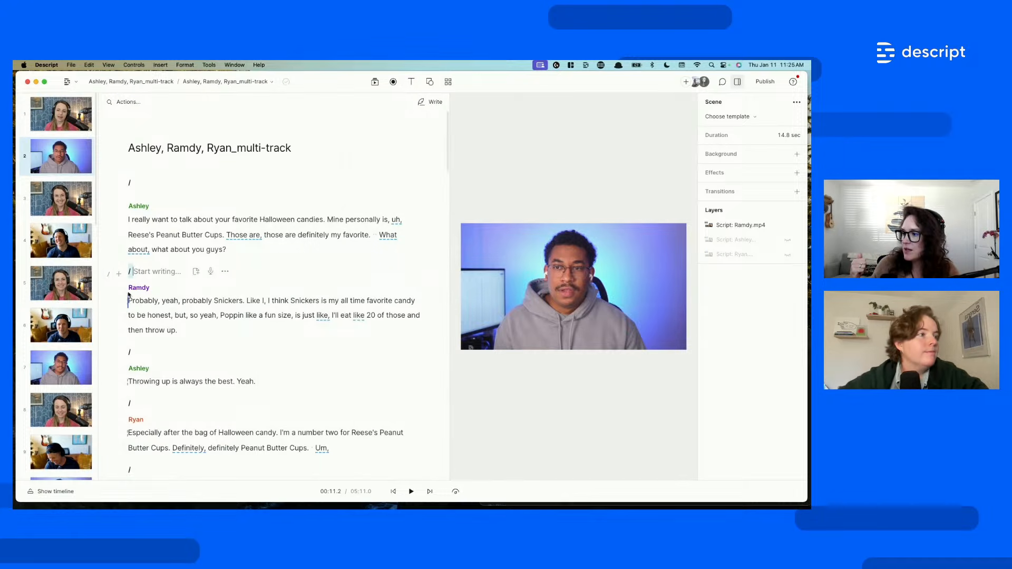
{"action": "left_click", "coordinate": [167, 325]}
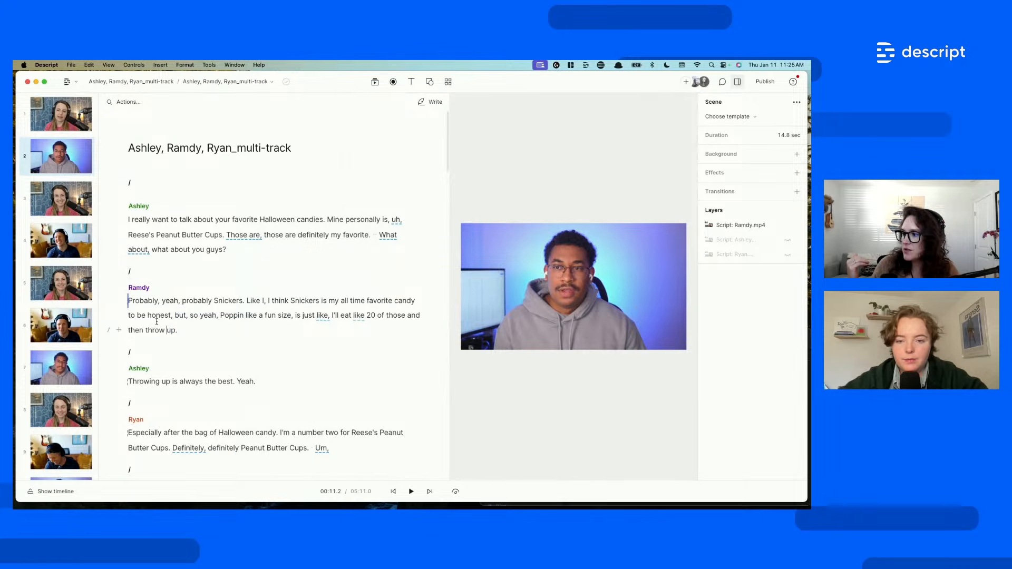
{"action": "left_click_drag", "start_coordinate": [157, 323], "coordinate": [132, 302]}
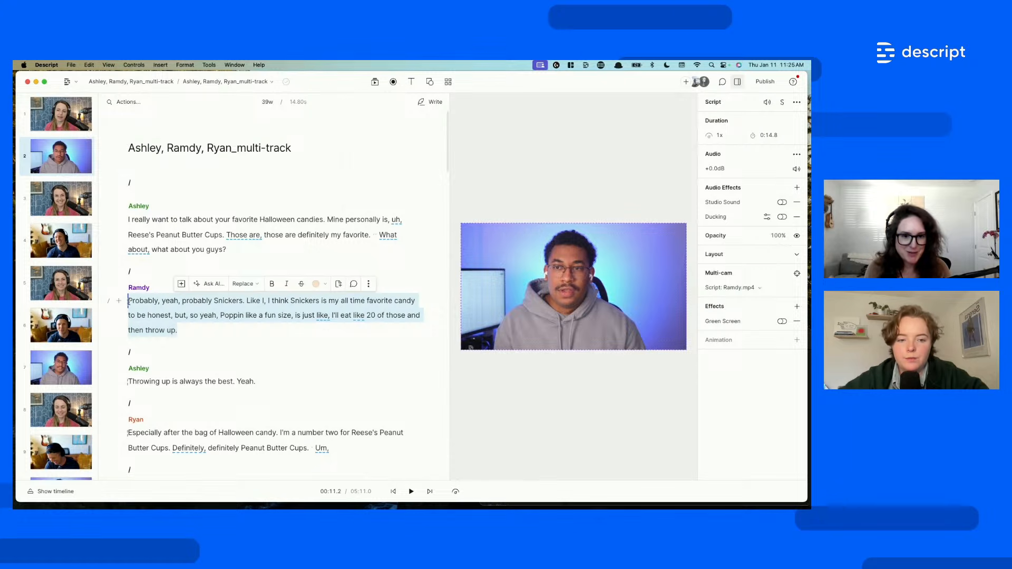
{"action": "left_click", "coordinate": [374, 84]}
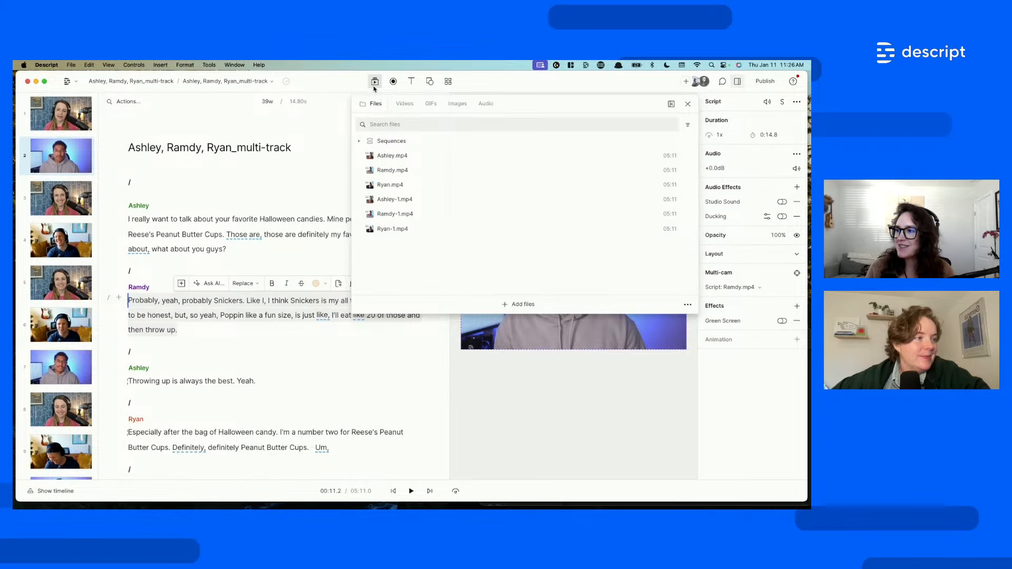
{"action": "left_click", "coordinate": [404, 104]}
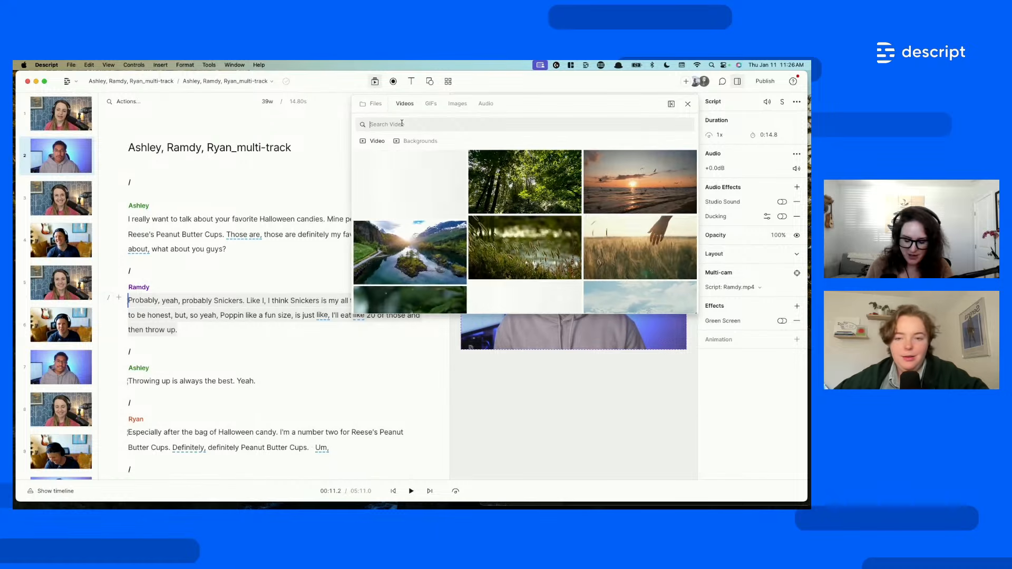
{"action": "type", "text": "snickers"}
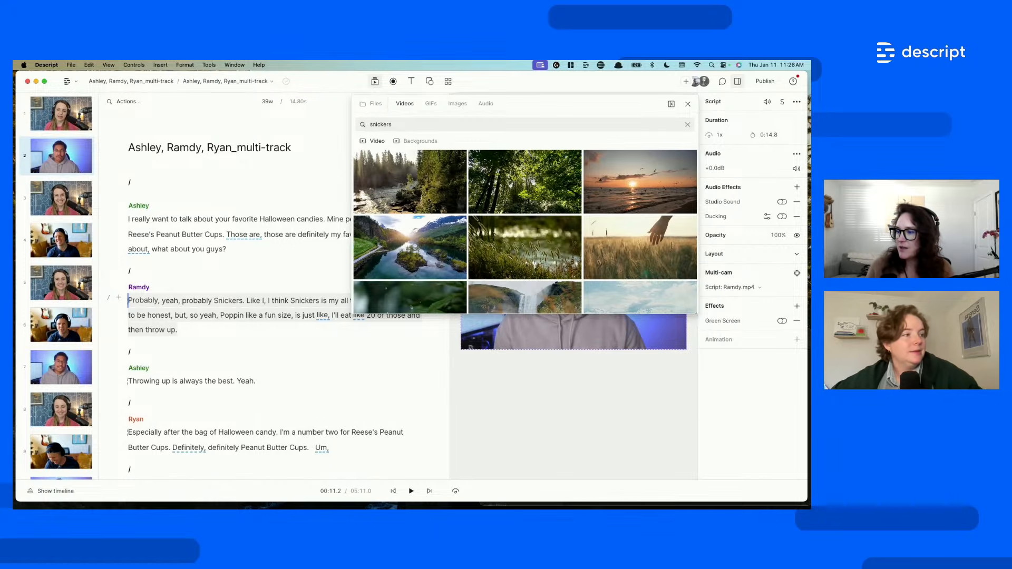
{"action": "scroll", "coordinate": [508, 247], "scroll_direction": "down", "scroll_amount": 3}
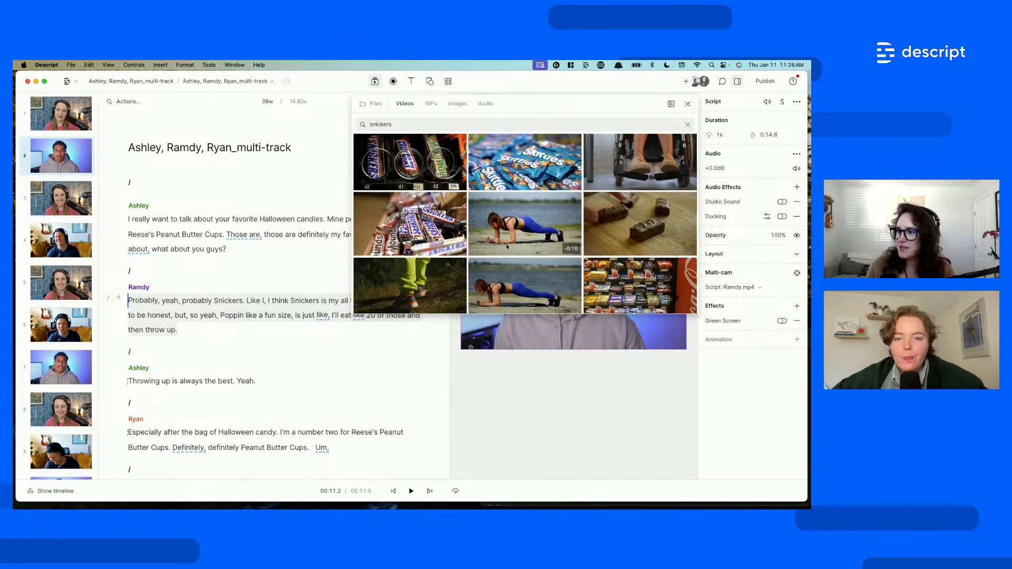
{"action": "left_click_drag", "start_coordinate": [416, 232], "coordinate": [285, 305]}
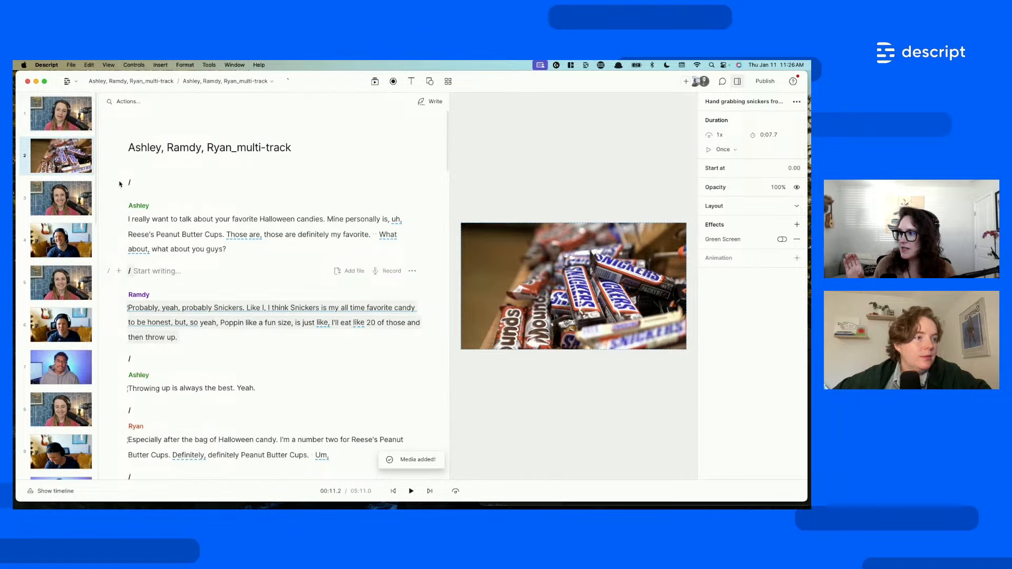
- Play the composition from "What about" into the second scene to preview the added Snickers clip
{"action": "left_click", "coordinate": [383, 236]}
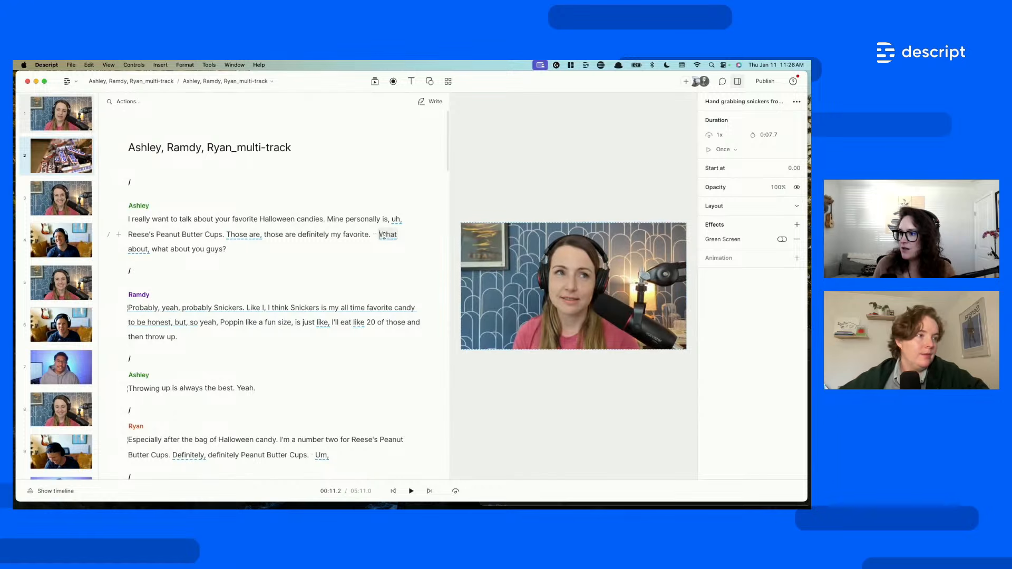
{"action": "key", "text": "space"}
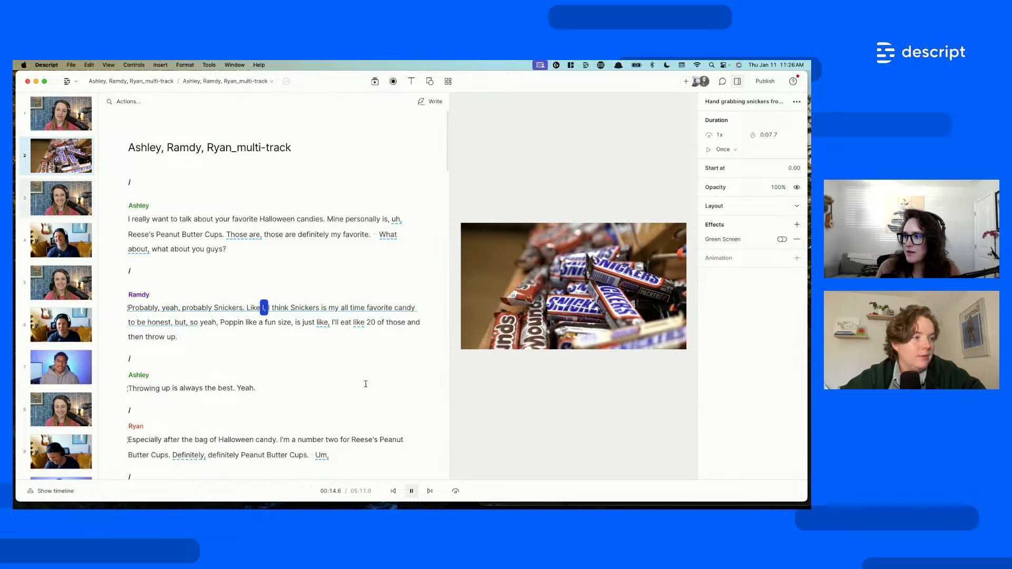
{"action": "key", "text": "space"}
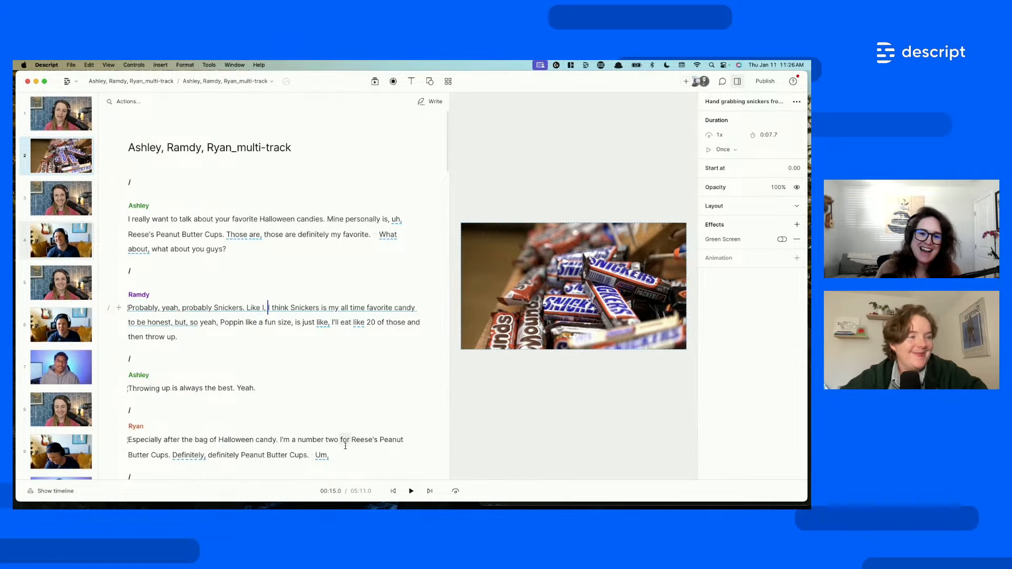
- Show and enlarge the timeline, and trim the Snickers clip's start by about 3.7 seconds to begin at "I think Snickers"
{"action": "left_click", "coordinate": [56, 491]}
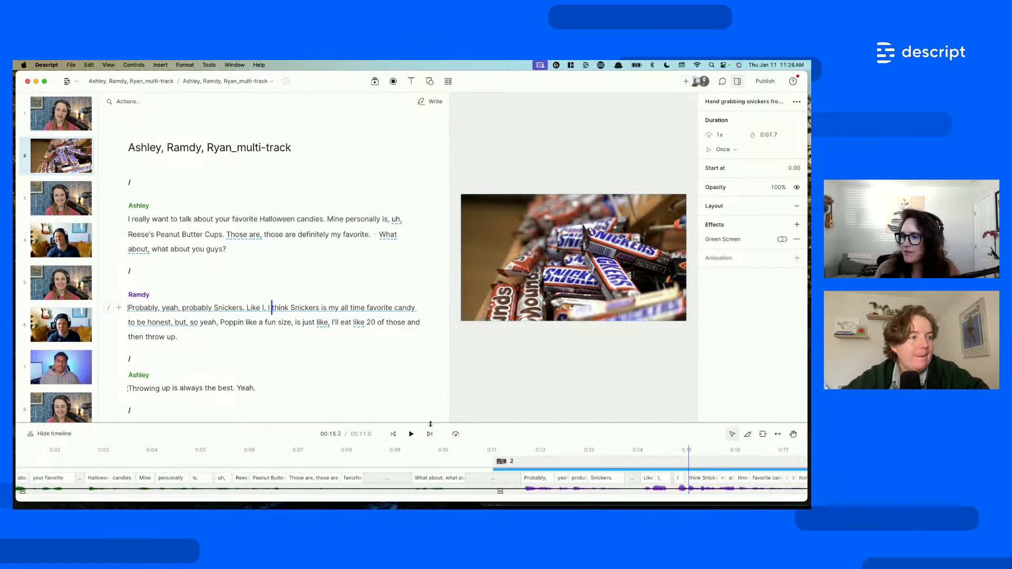
{"action": "left_click_drag", "start_coordinate": [431, 422], "coordinate": [429, 368]}
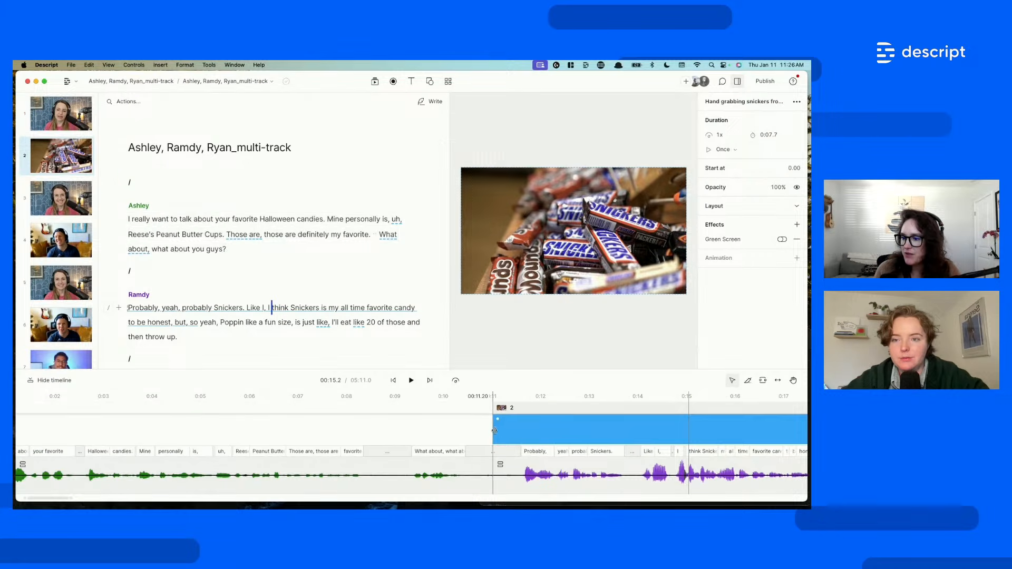
{"action": "left_click_drag", "start_coordinate": [496, 432], "coordinate": [675, 434]}
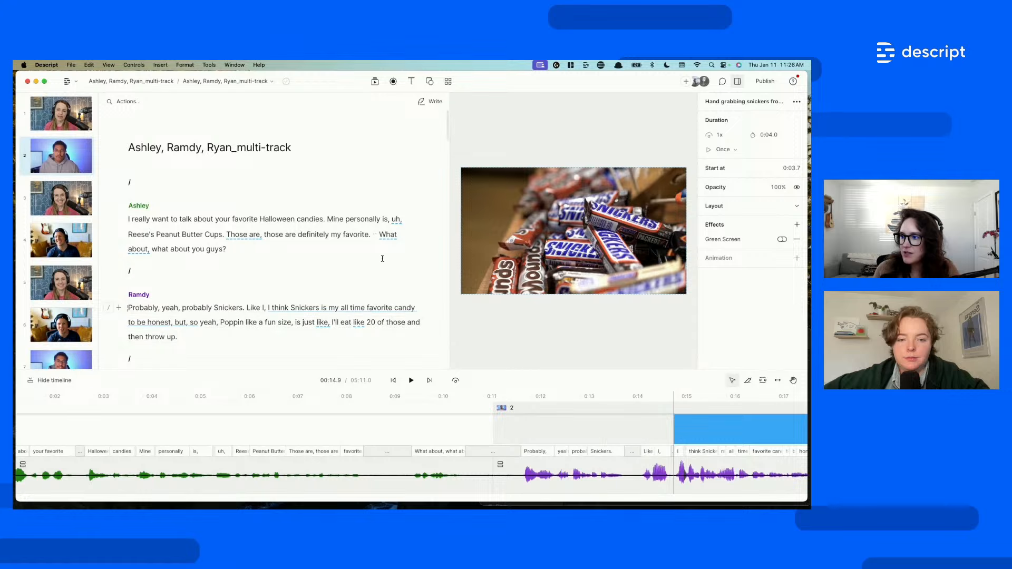
- Preview the trimmed clip by playing from "What about" into the second scene, and hide the timeline
{"action": "left_click", "coordinate": [381, 235]}
{"action": "key", "text": "space"}
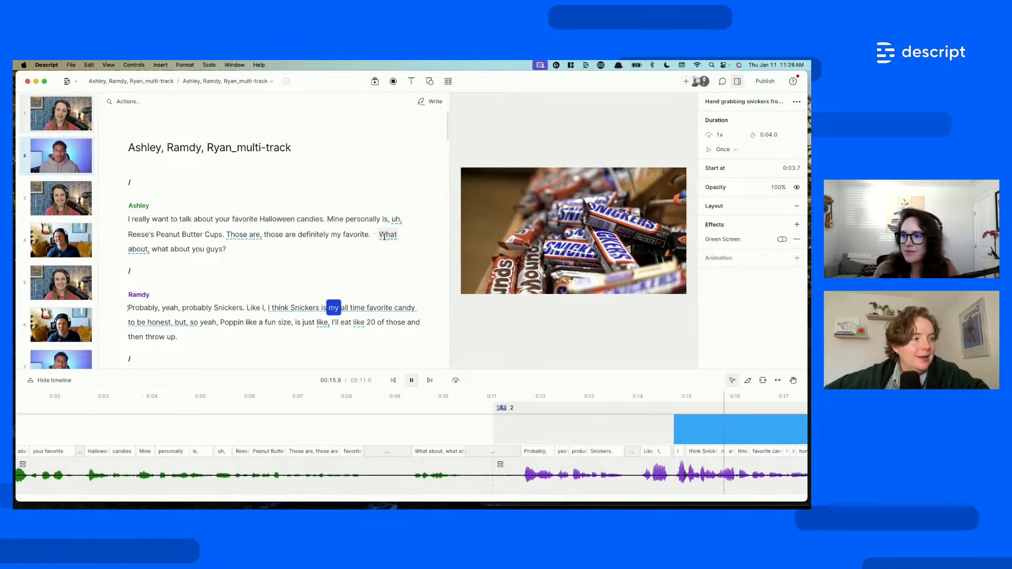
{"action": "key", "text": "space"}
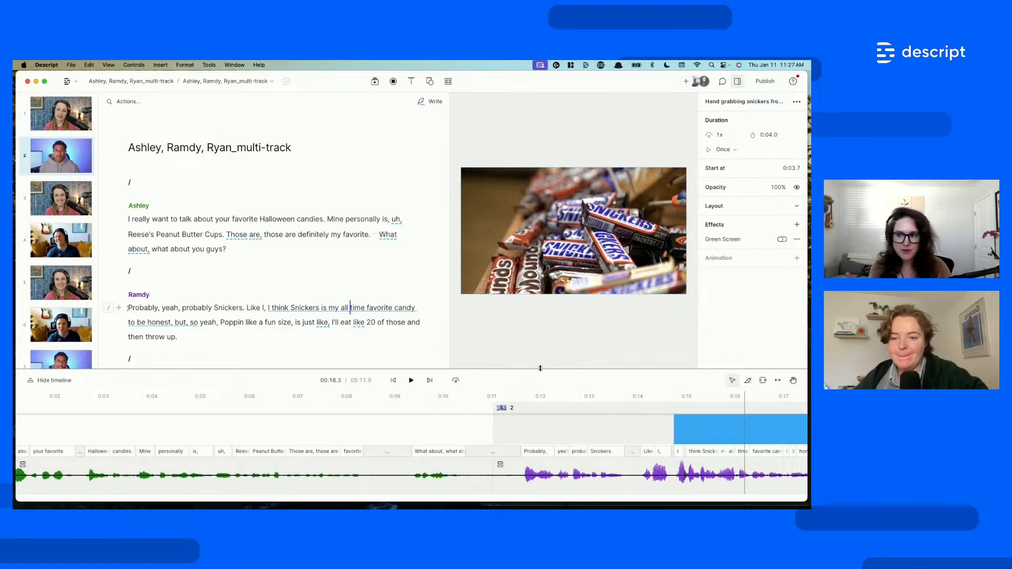
{"action": "left_click", "coordinate": [54, 380]}
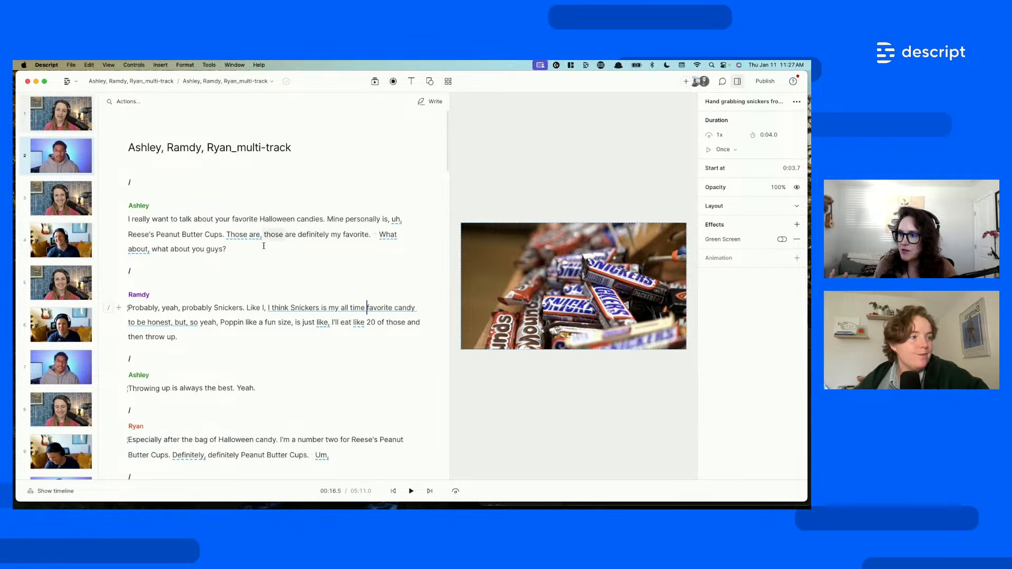
- Inspect the second scene's script around "probably Snickers" and go to scene 5, which begins "a reason. Just,"
{"action": "scroll", "coordinate": [268, 236], "scroll_direction": "down", "scroll_amount": 3}
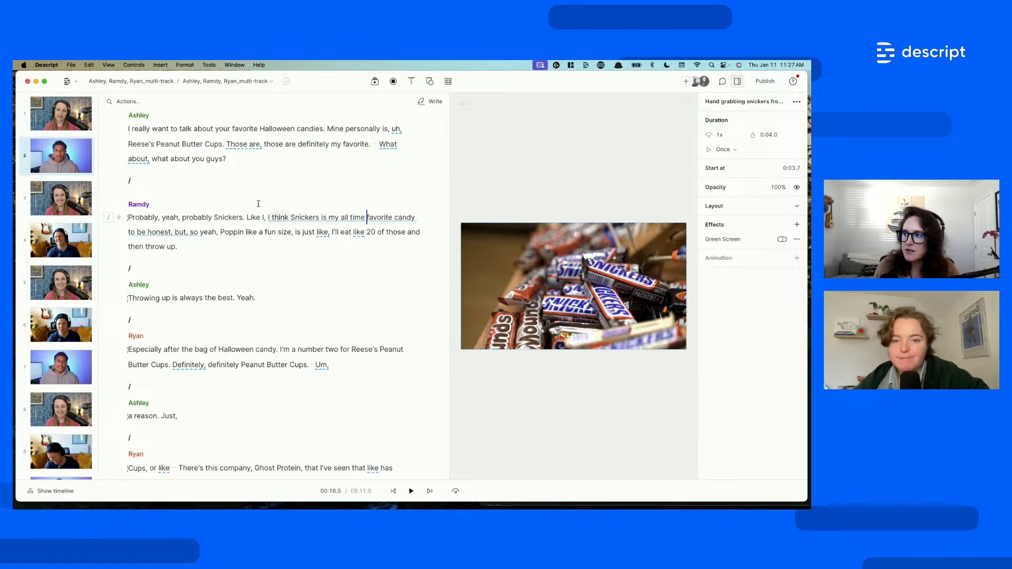
{"action": "right_click", "coordinate": [215, 222]}
{"action": "left_click", "coordinate": [204, 218]}
{"action": "left_click", "coordinate": [190, 220]}
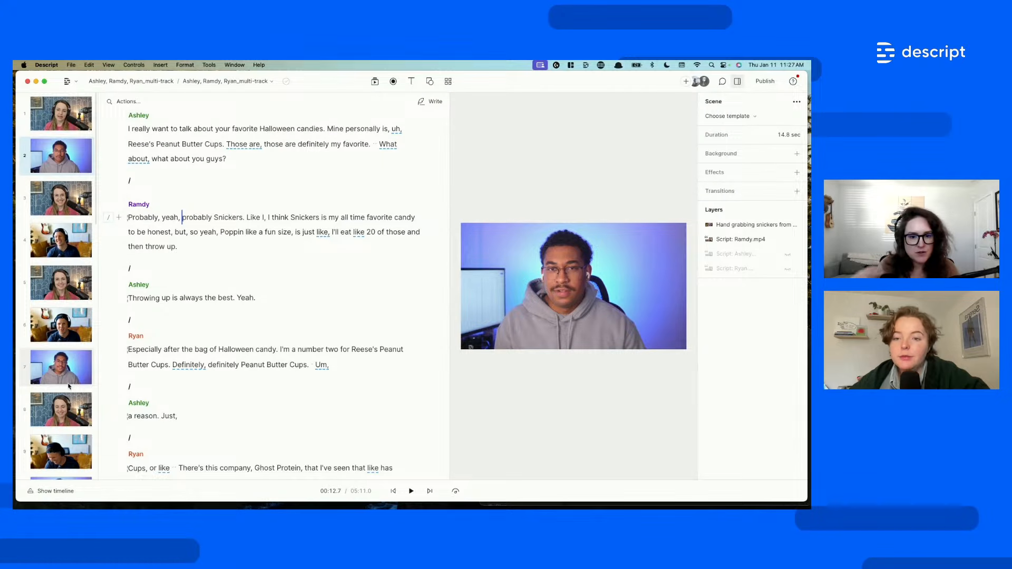
{"action": "left_click", "coordinate": [58, 292]}
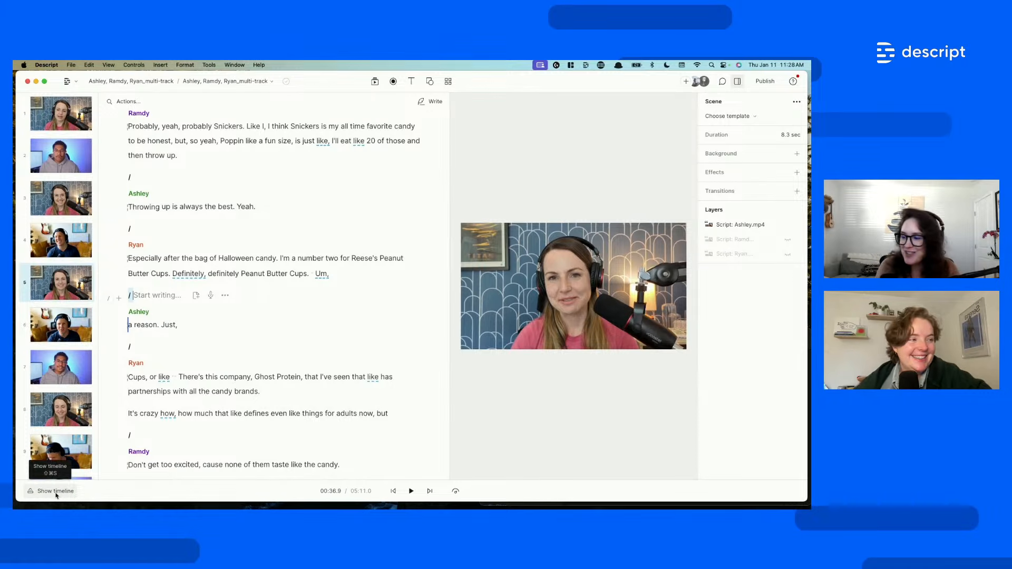
- Show the timeline with more height and examine scene 5's overlapping waveforms up close and across the neighbouring scenes
{"action": "left_click", "coordinate": [55, 491]}
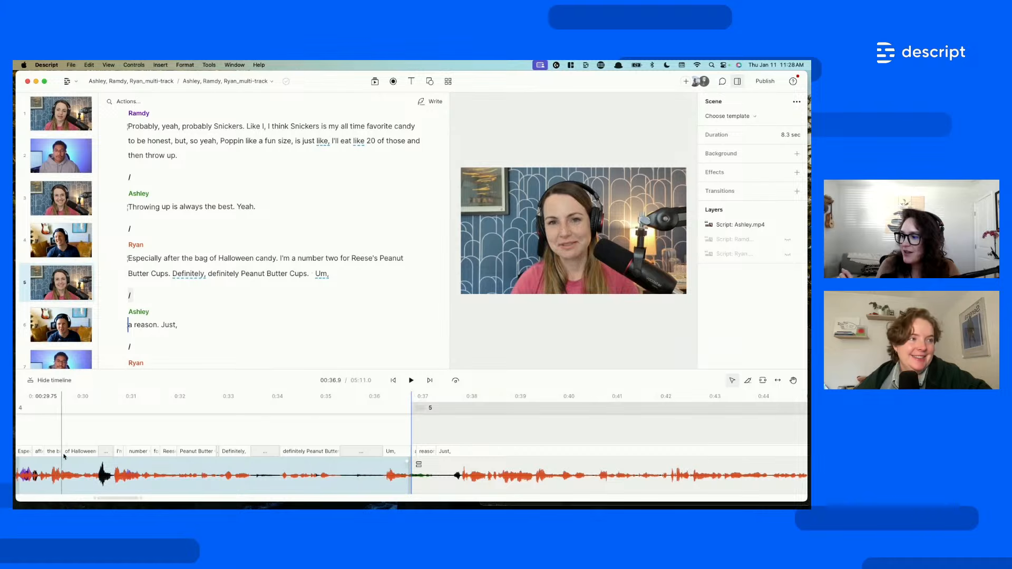
{"action": "left_click_drag", "start_coordinate": [545, 370], "coordinate": [544, 344]}
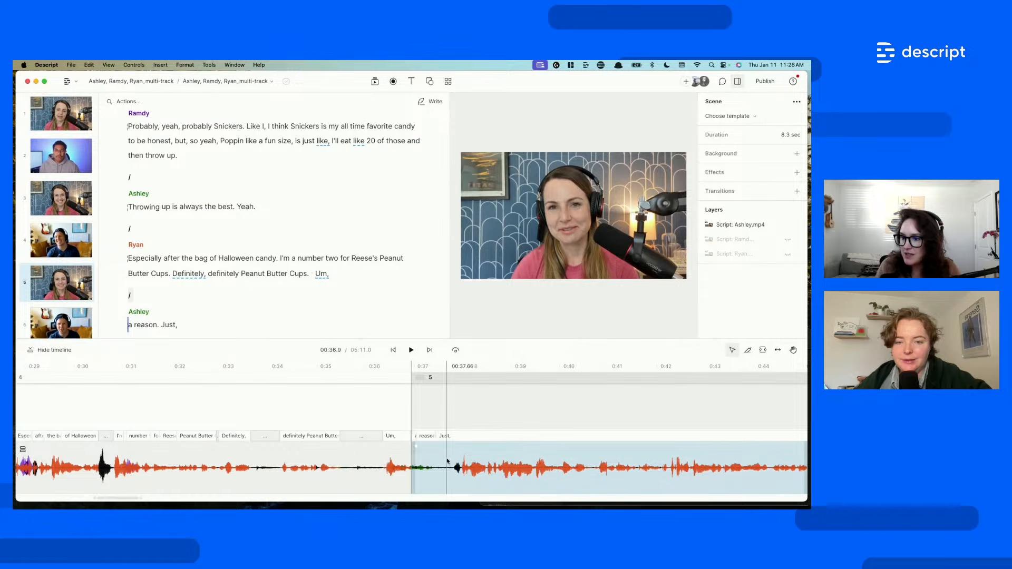
{"action": "scroll", "coordinate": [447, 456], "scroll_direction": "up", "scroll_amount": 3}
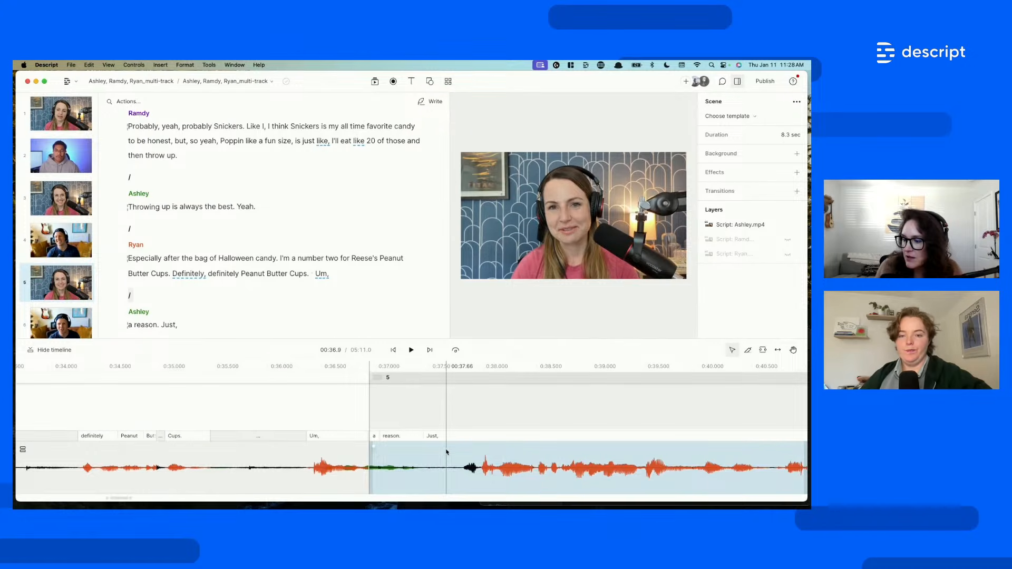
{"action": "scroll", "coordinate": [447, 452], "scroll_direction": "up", "scroll_amount": 2}
{"action": "scroll", "coordinate": [446, 453], "scroll_direction": "down", "scroll_amount": 6}
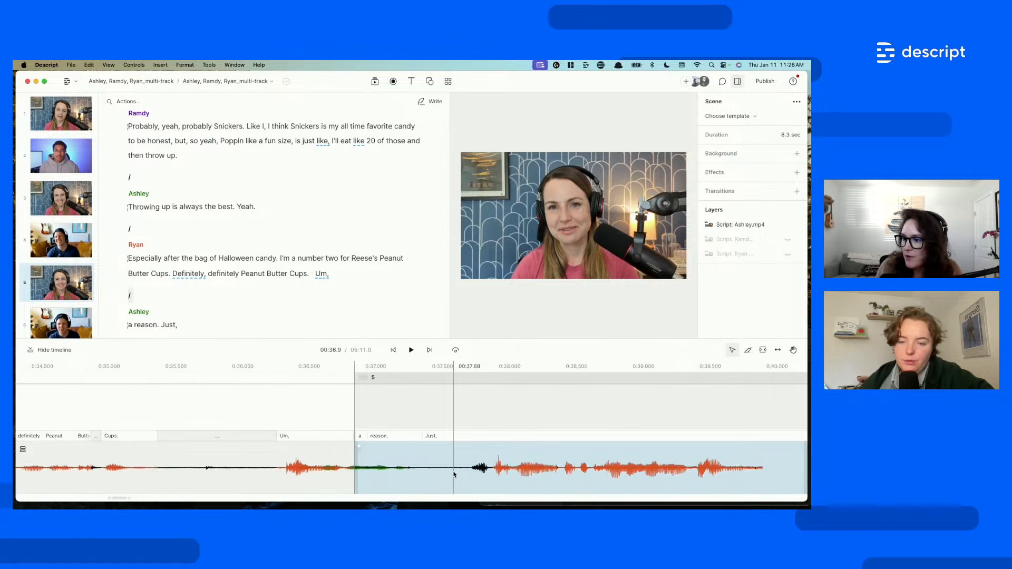
{"action": "scroll", "coordinate": [454, 473], "scroll_direction": "down", "scroll_amount": 3}
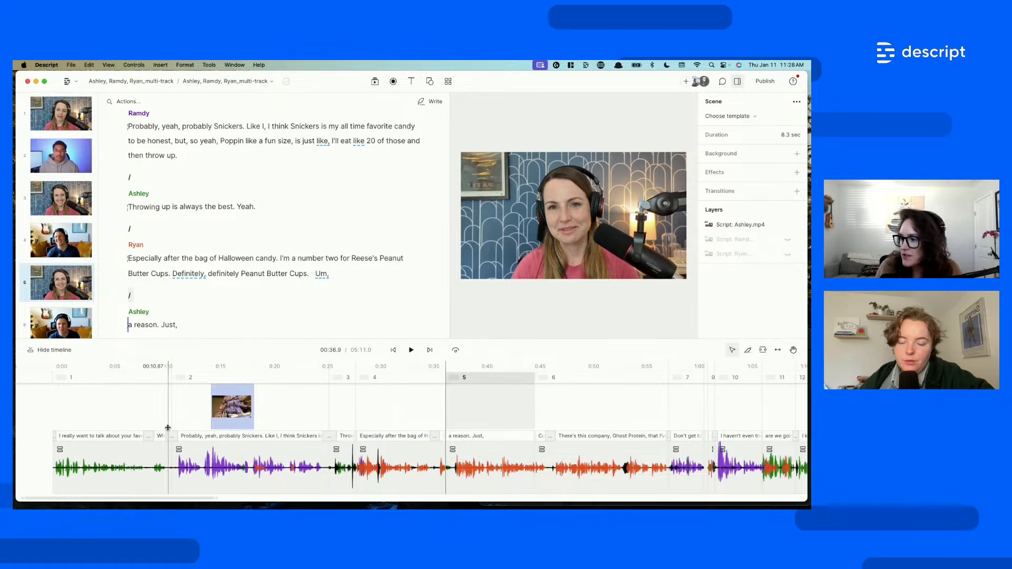
- Move the Snickers clip slightly earlier in the second scene on the timeline, keeping its length
{"action": "scroll", "coordinate": [174, 443], "scroll_direction": "up", "scroll_amount": 3}
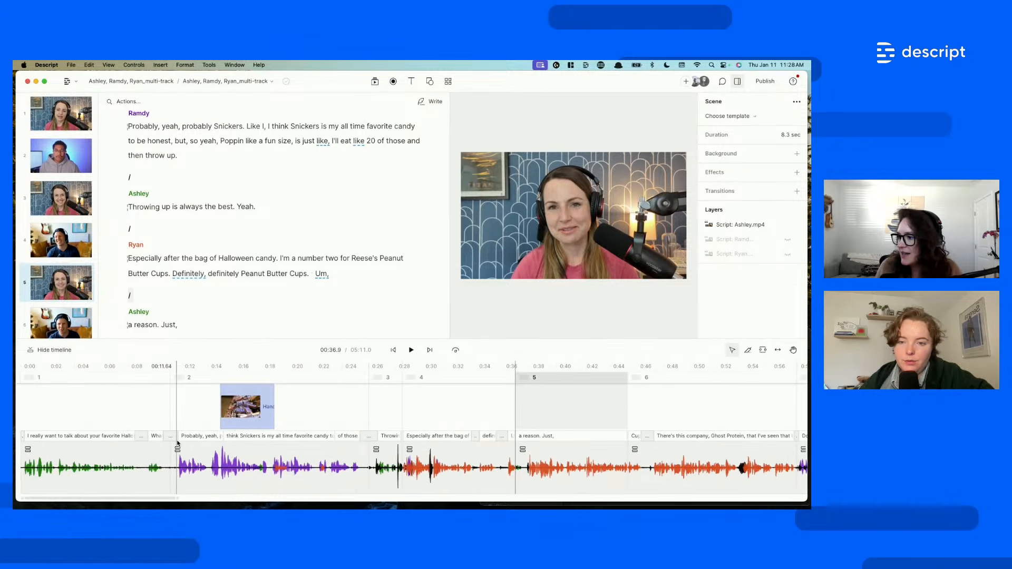
{"action": "scroll", "coordinate": [177, 443], "scroll_direction": "up", "scroll_amount": 3}
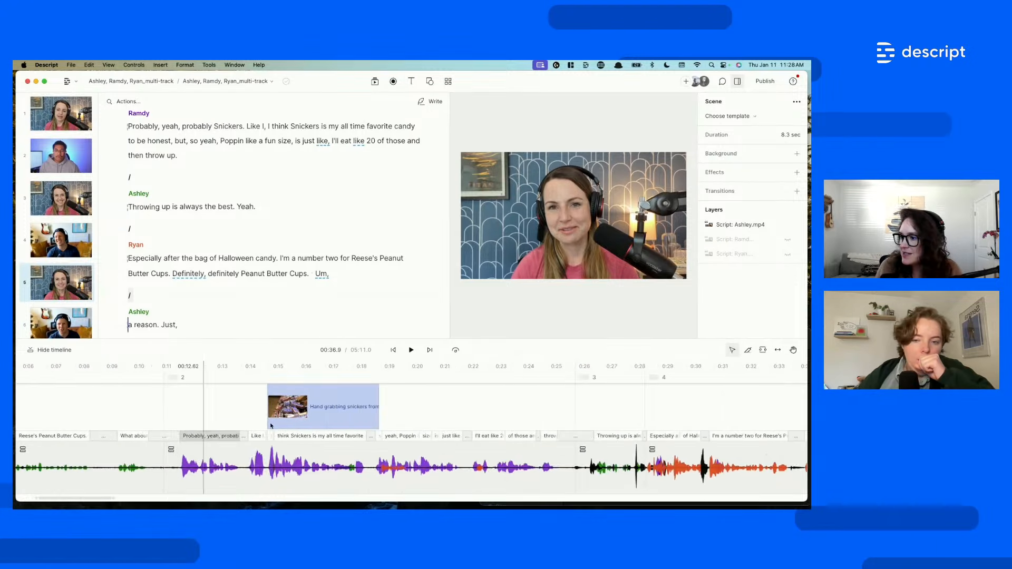
{"action": "left_click", "coordinate": [309, 414]}
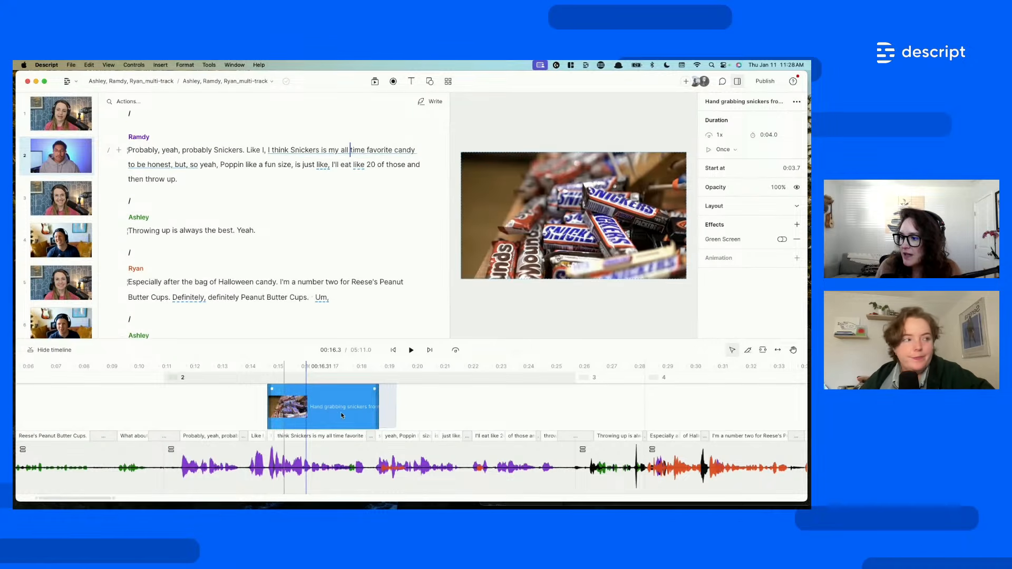
{"action": "left_click_drag", "start_coordinate": [363, 416], "coordinate": [345, 414]}
{"action": "left_click_drag", "start_coordinate": [323, 415], "coordinate": [314, 416]}
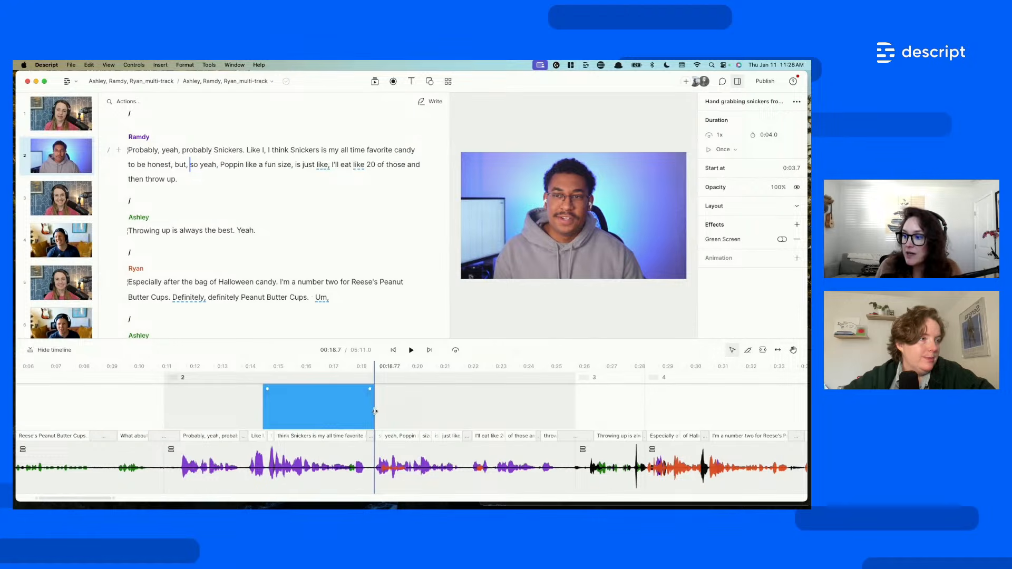
{"action": "left_click", "coordinate": [330, 407]}
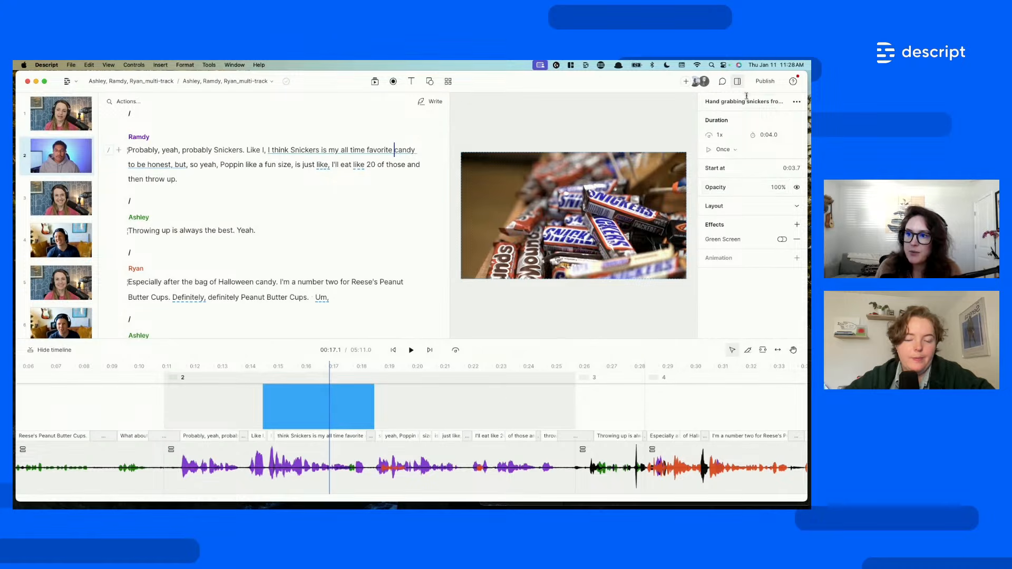
- Set the Snickers clip's playback to Loop, and return it to Once
{"action": "left_click", "coordinate": [731, 150]}
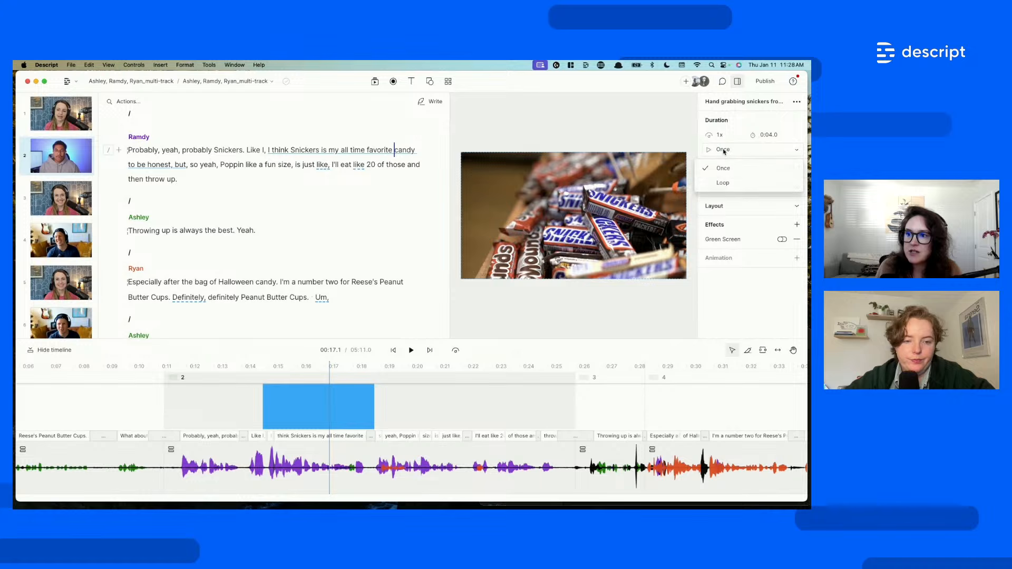
{"action": "left_click", "coordinate": [723, 183]}
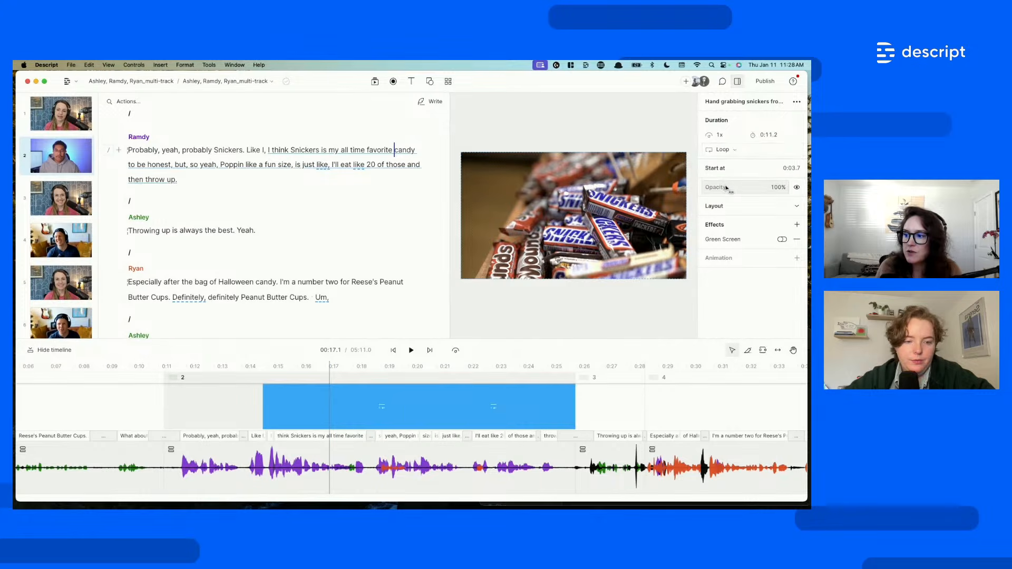
{"action": "left_click", "coordinate": [728, 151]}
{"action": "left_click", "coordinate": [722, 169]}
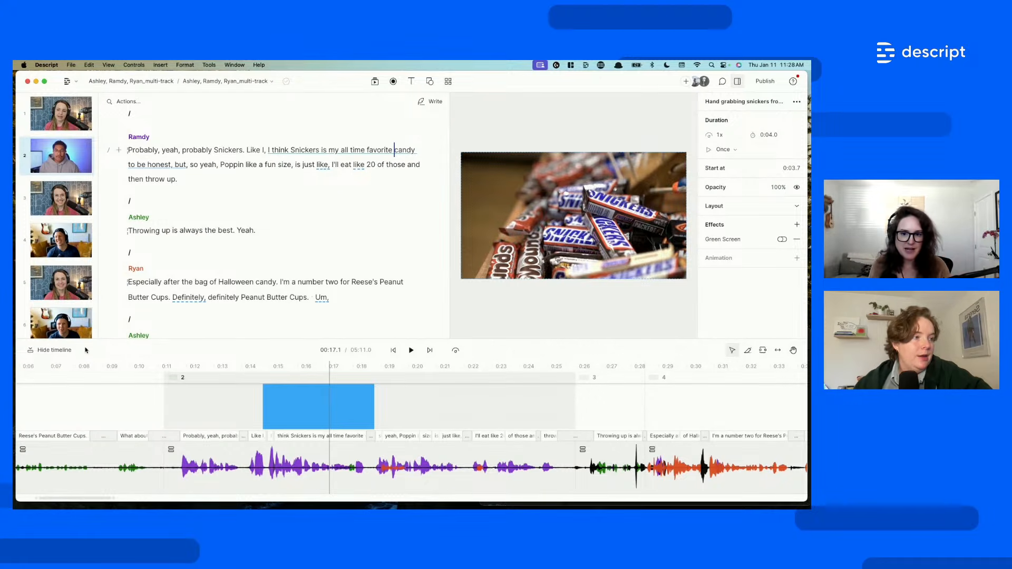
- Hide the timeline and go back to the beginning of the script
{"action": "left_click", "coordinate": [58, 350]}
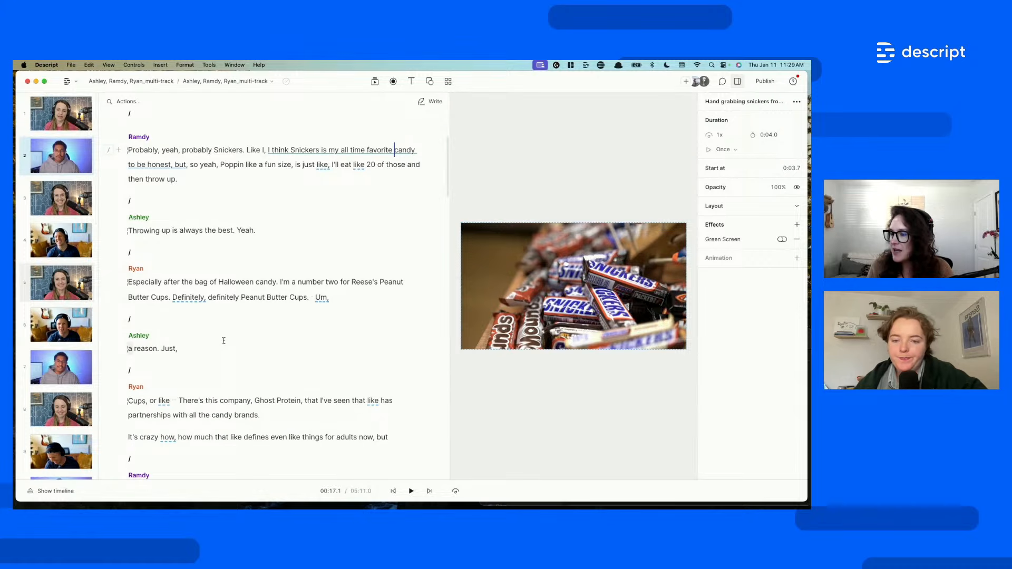
{"action": "scroll", "coordinate": [221, 342], "scroll_direction": "up", "scroll_amount": 2}
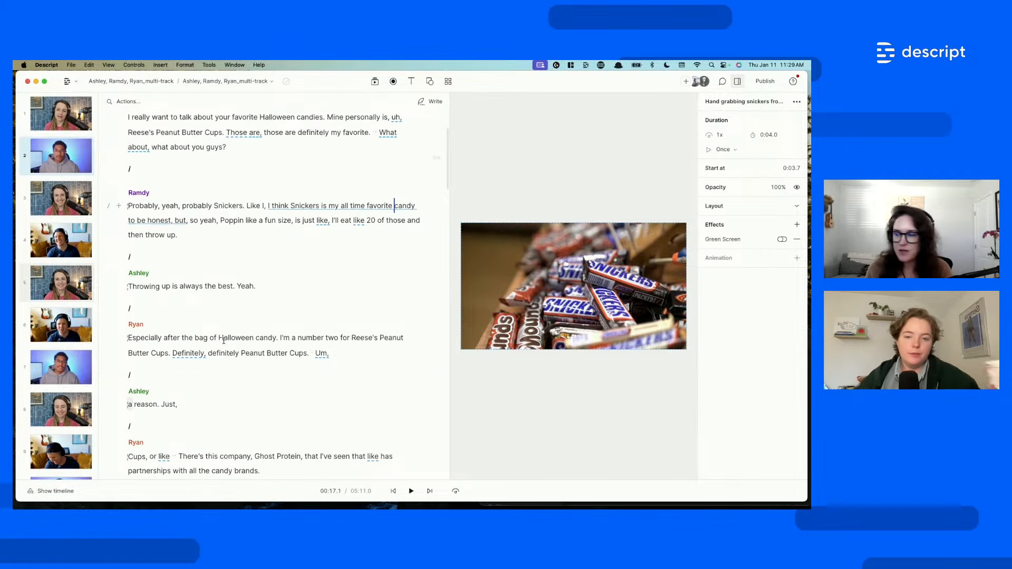
{"action": "scroll", "coordinate": [224, 341], "scroll_direction": "up", "scroll_amount": 3}
{"action": "scroll", "coordinate": [224, 341], "scroll_direction": "up", "scroll_amount": 1}
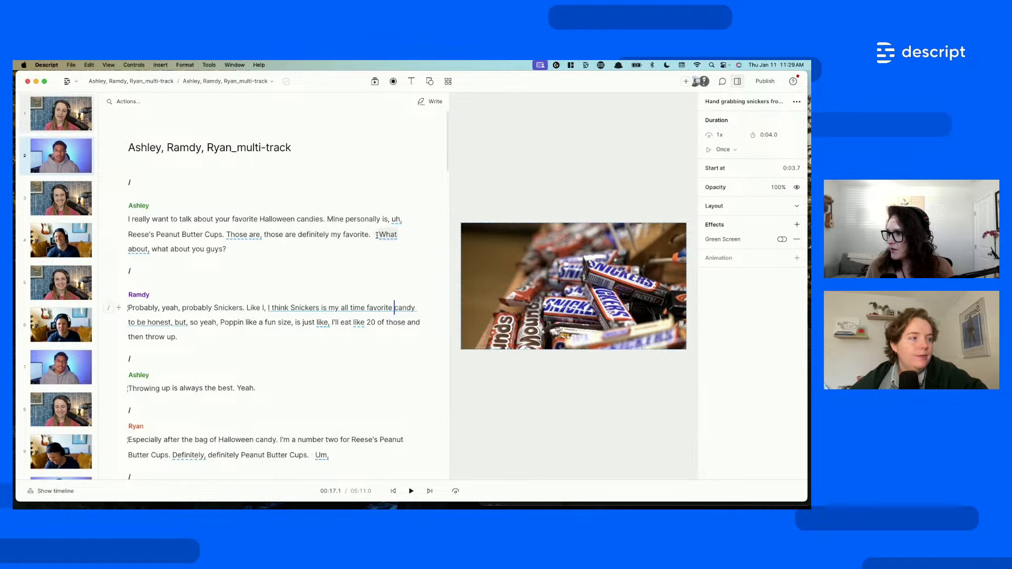
- Try deleting "Those are, those are definitely my favorite." from the first scene's script, preview the cut, and undo the deletion
{"action": "left_click_drag", "start_coordinate": [378, 234], "coordinate": [227, 236]}
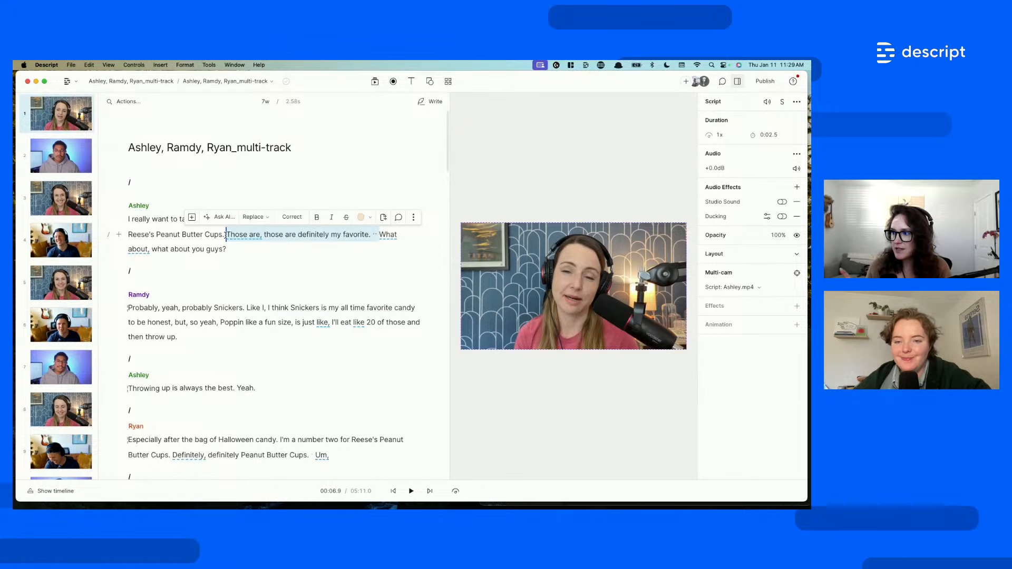
{"action": "key", "text": "BackSpace"}
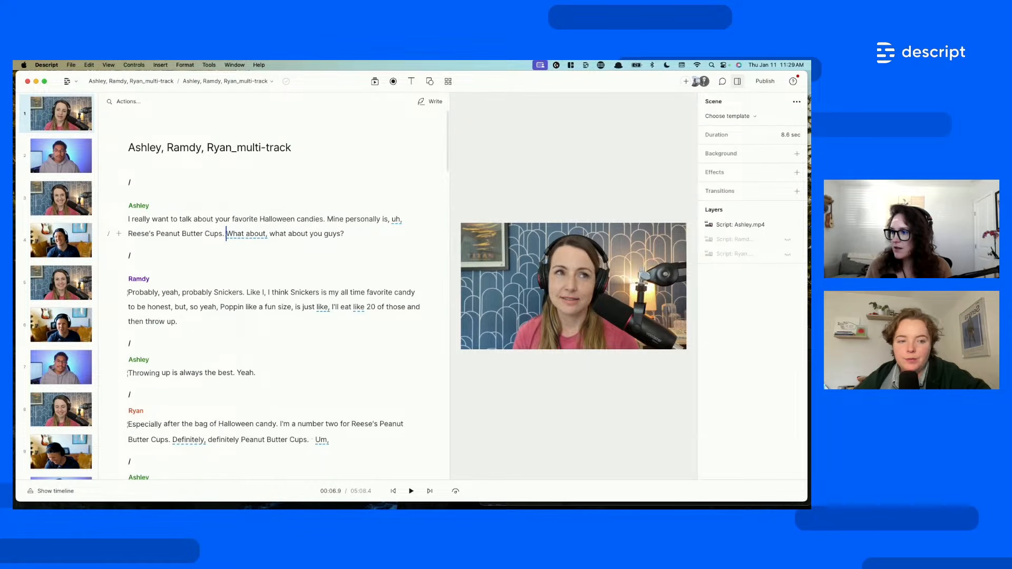
{"action": "left_click", "coordinate": [376, 217]}
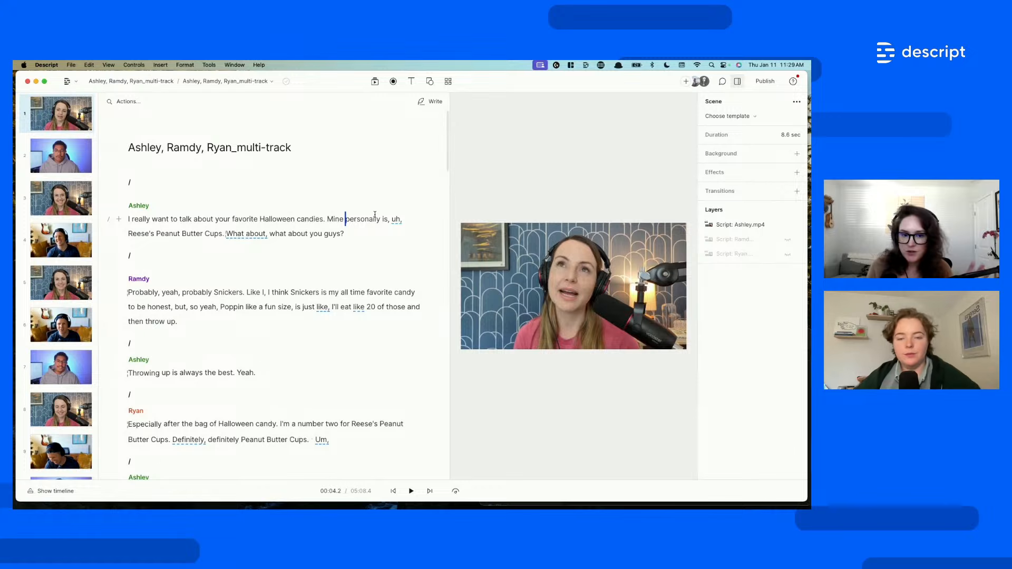
{"action": "key", "text": "space"}
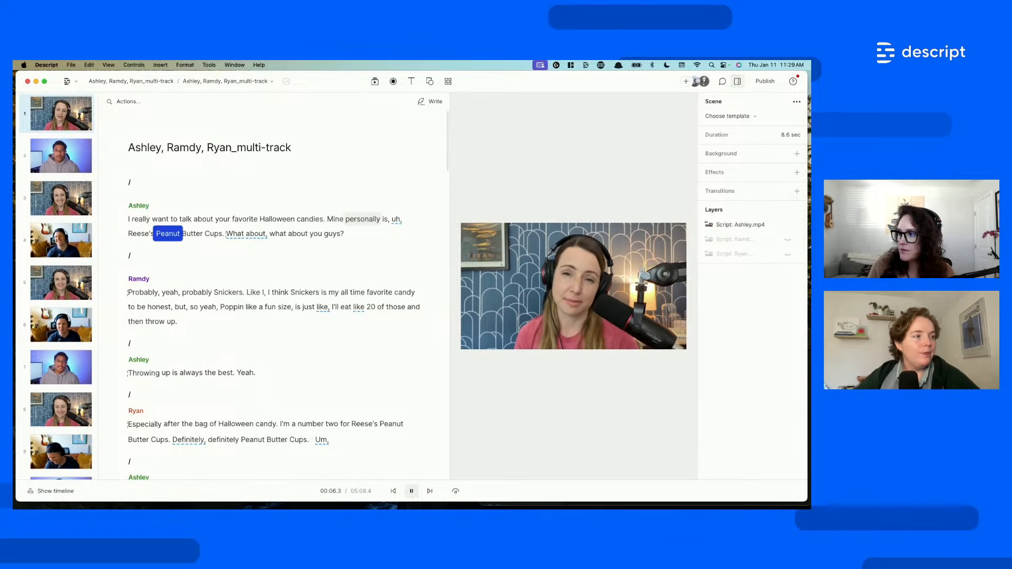
{"action": "key", "text": "space"}
{"action": "key", "text": "super+z"}
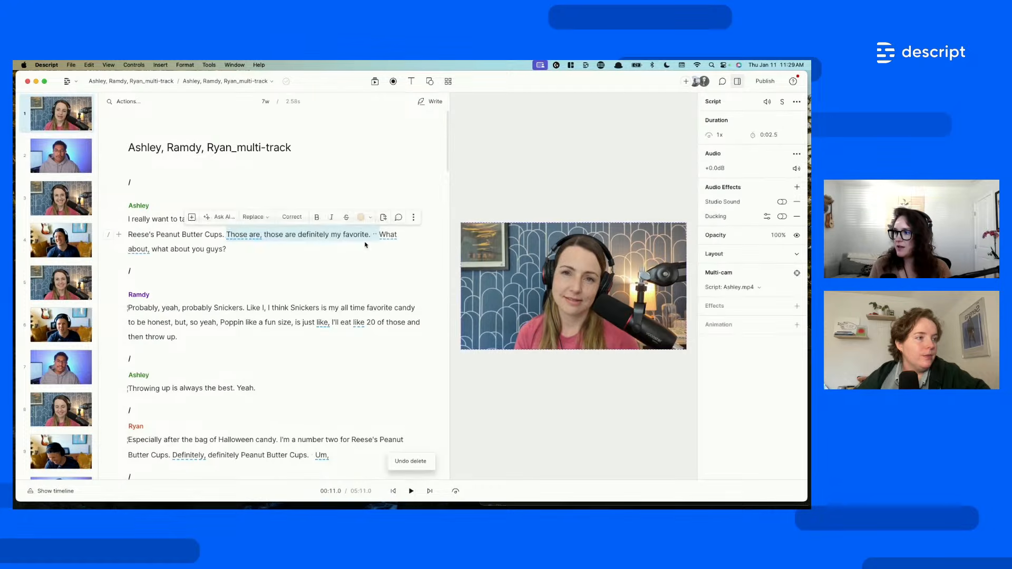
- Mark "Those are, those are definitely my favorite." in the first scene as ignored so it stays struck through in the script
{"action": "left_click", "coordinate": [369, 250]}
{"action": "left_click_drag", "start_coordinate": [375, 234], "coordinate": [227, 235]}
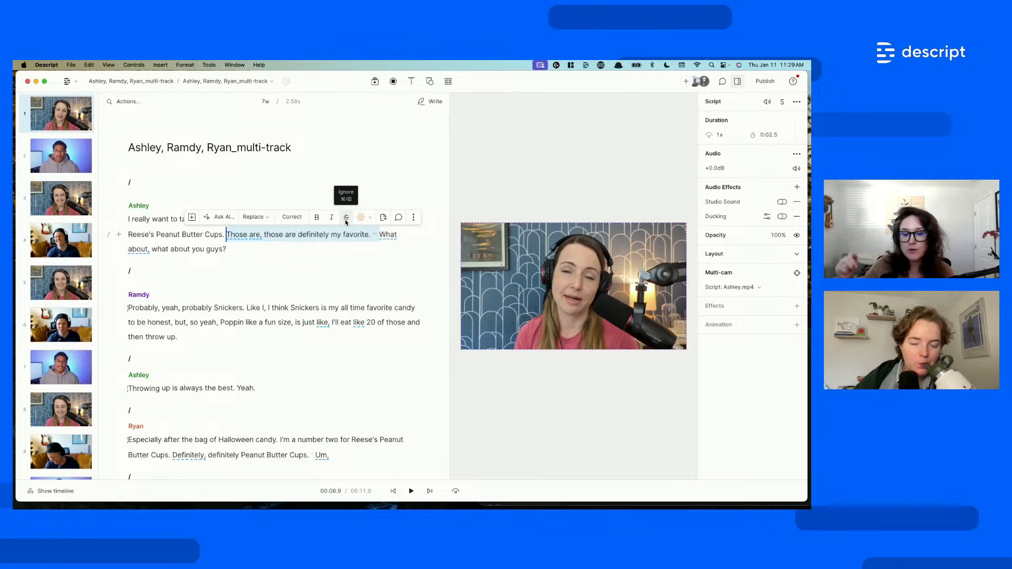
{"action": "left_click", "coordinate": [346, 217]}
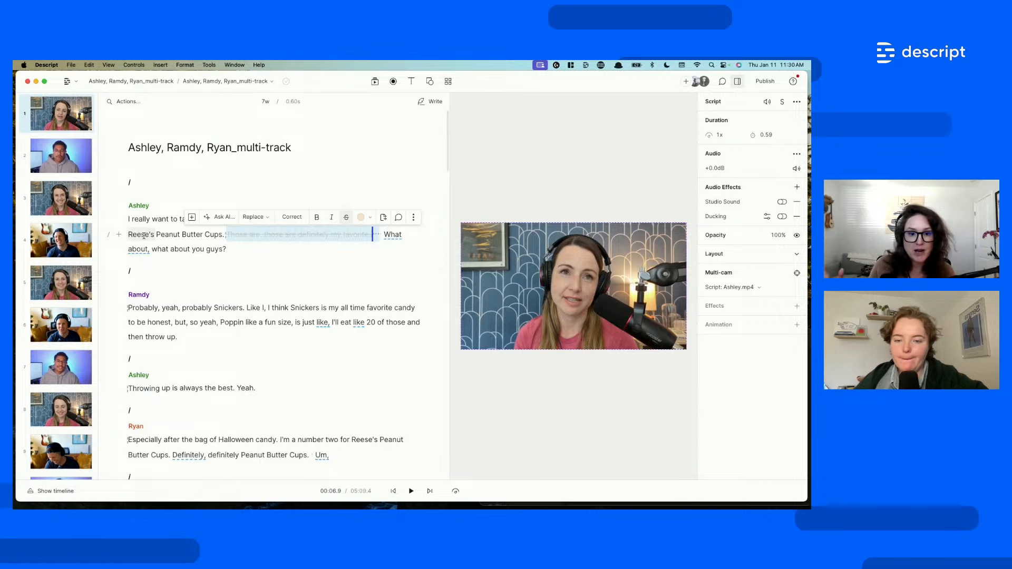
- Preview the ignored passage by playing from "Reese's Peanut Butter Cups" up to the second scene, and place the cursor after "throw up."
{"action": "left_click", "coordinate": [144, 236]}
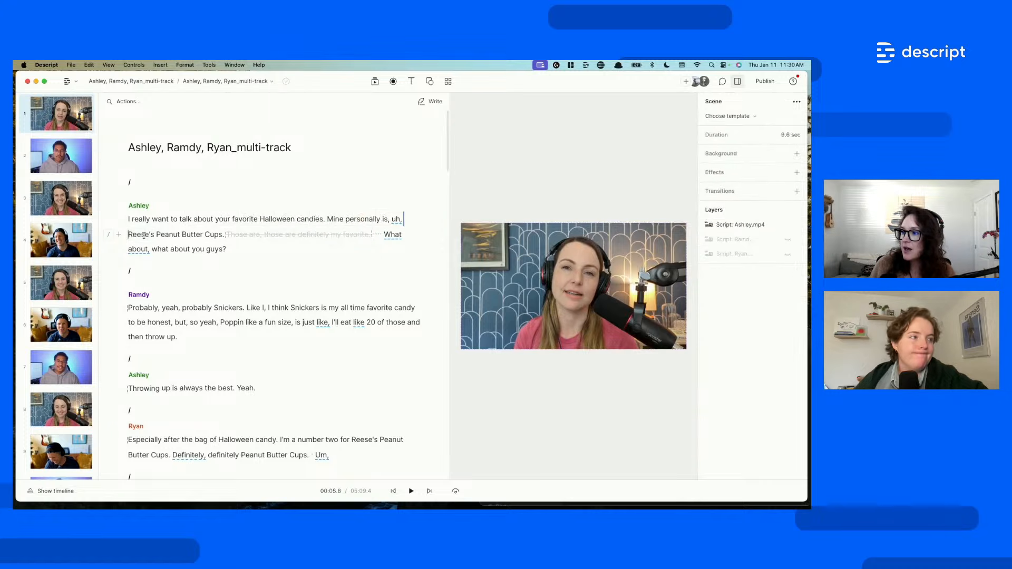
{"action": "key", "text": "space"}
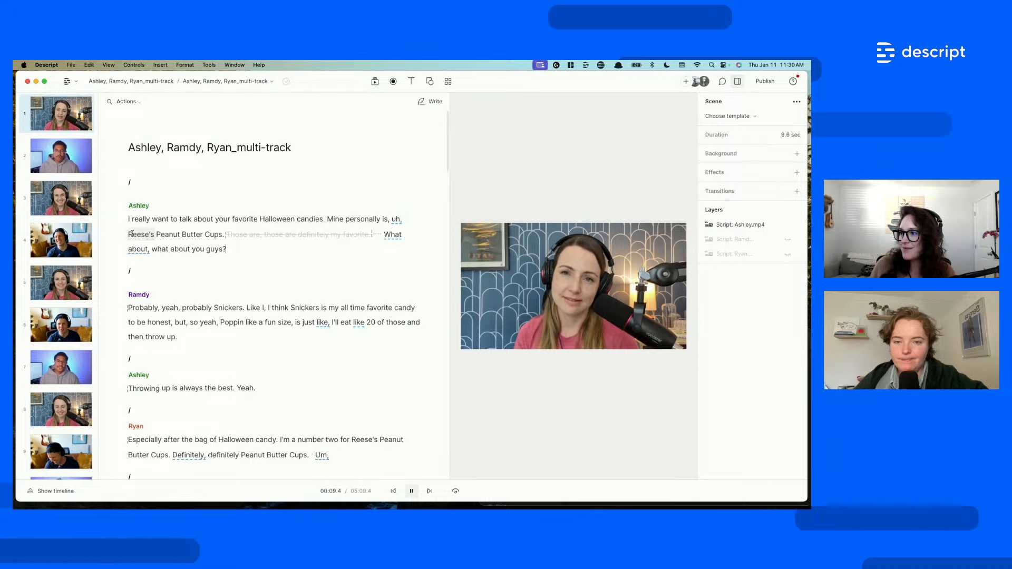
{"action": "key", "text": "space"}
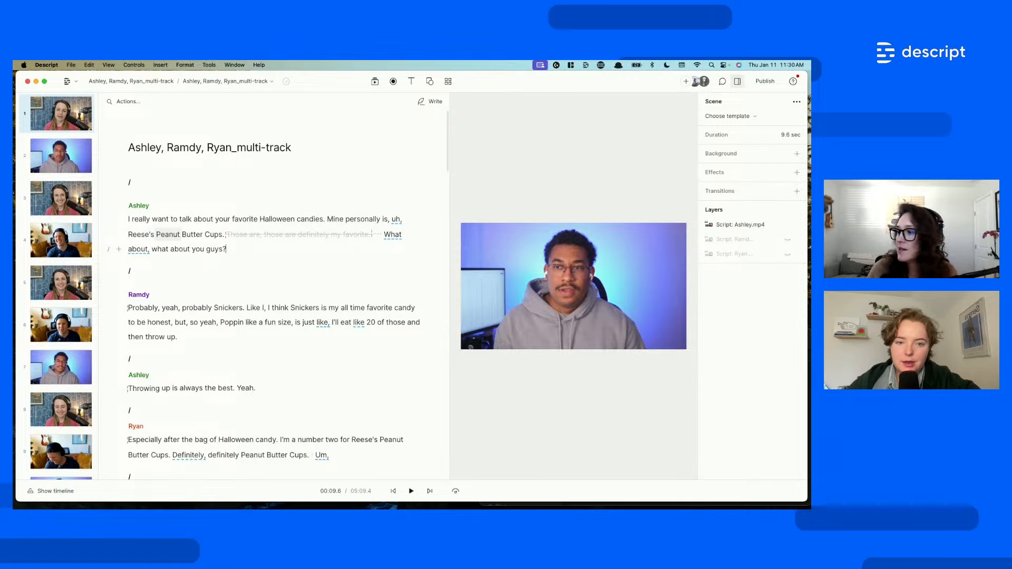
{"action": "left_click", "coordinate": [259, 349]}
{"action": "left_click", "coordinate": [239, 337]}
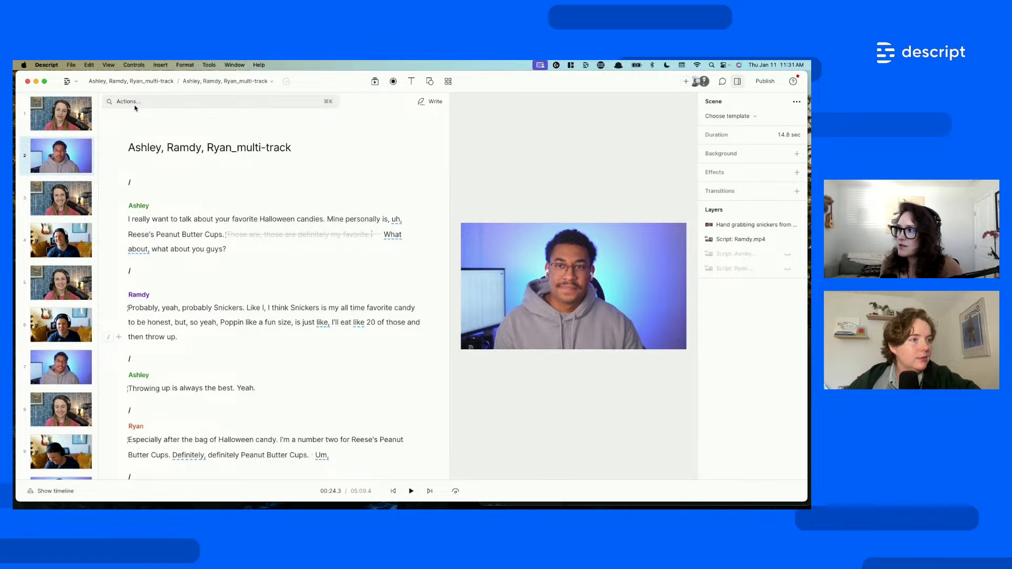
- Start Remove filler words for the script and review the highlighted filler and repeated words across the first several scenes
{"action": "left_click", "coordinate": [135, 107]}
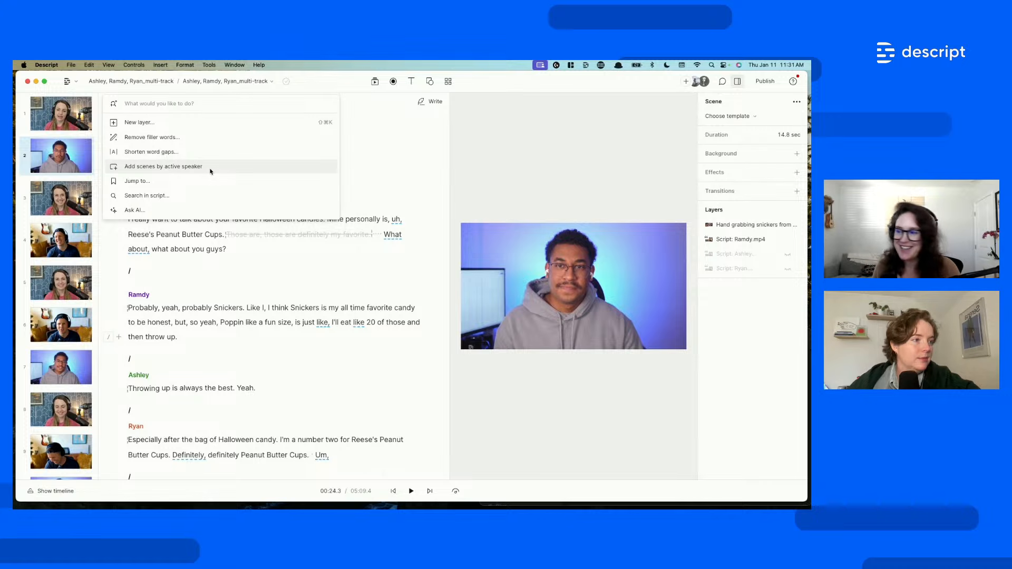
{"action": "left_click", "coordinate": [163, 138]}
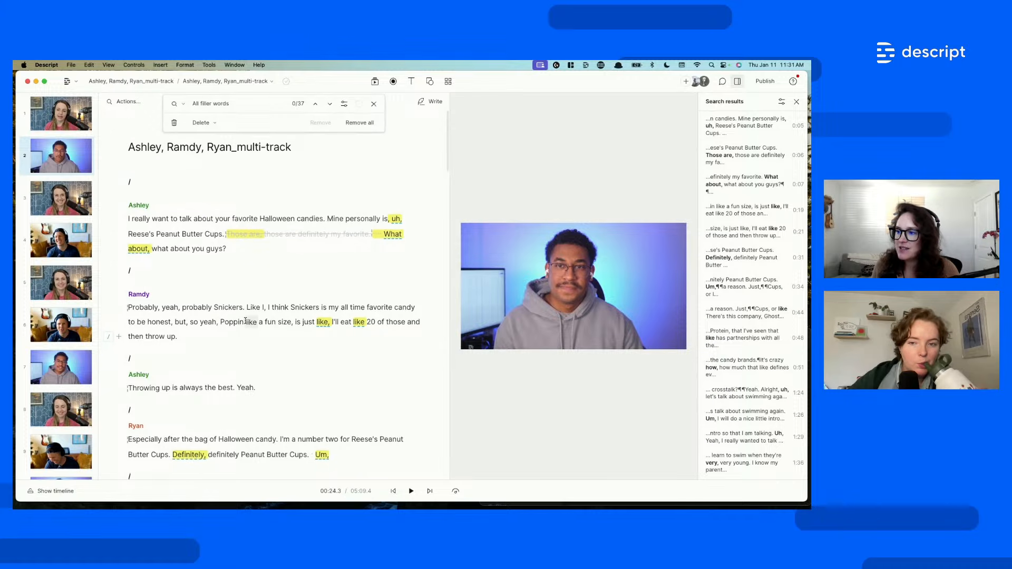
{"action": "scroll", "coordinate": [246, 322], "scroll_direction": "down", "scroll_amount": 1}
{"action": "scroll", "coordinate": [247, 321], "scroll_direction": "down", "scroll_amount": 8}
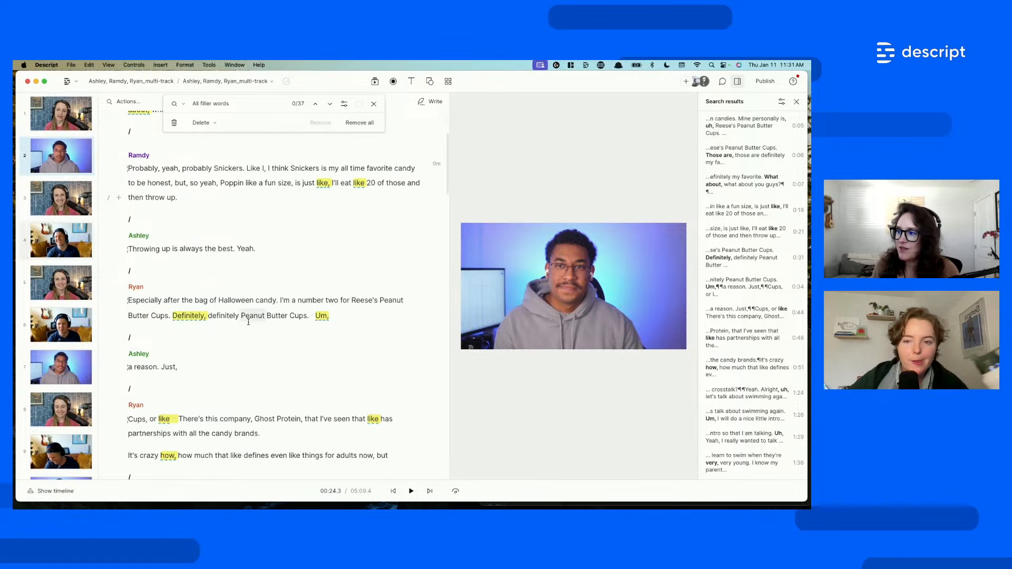
{"action": "scroll", "coordinate": [248, 321], "scroll_direction": "down", "scroll_amount": 1}
{"action": "scroll", "coordinate": [248, 321], "scroll_direction": "down", "scroll_amount": 3}
{"action": "scroll", "coordinate": [247, 322], "scroll_direction": "up", "scroll_amount": 1}
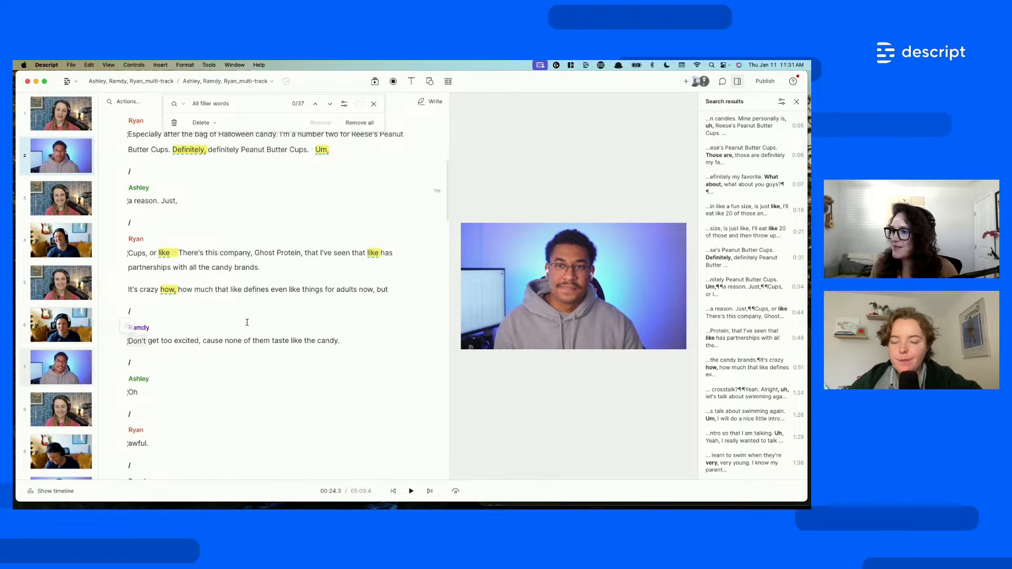
{"action": "scroll", "coordinate": [247, 322], "scroll_direction": "up", "scroll_amount": 3}
{"action": "scroll", "coordinate": [247, 322], "scroll_direction": "up", "scroll_amount": 4}
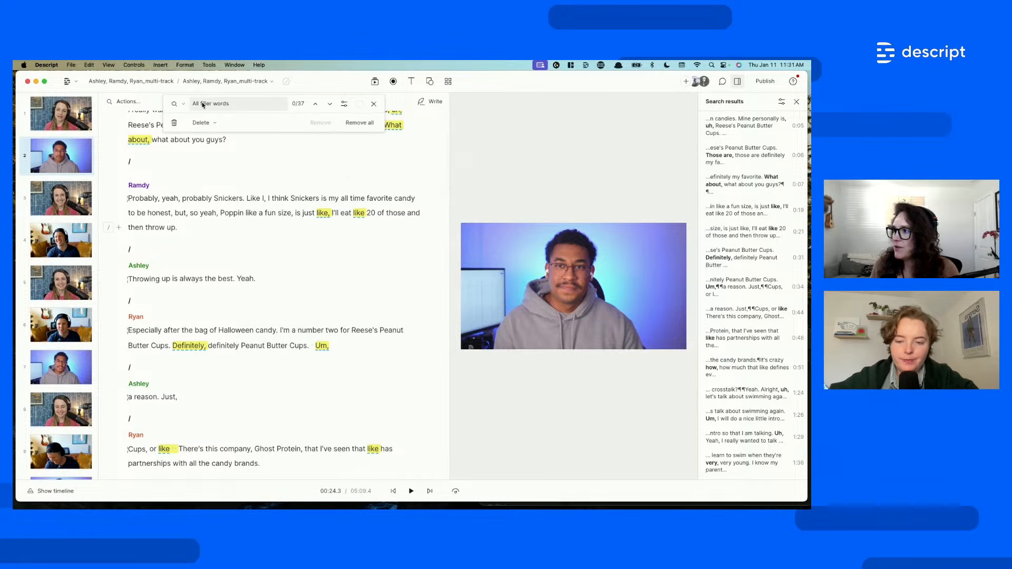
- Limit the filler word search to Repeated words, Like, Uh and Um
{"action": "left_click", "coordinate": [202, 104]}
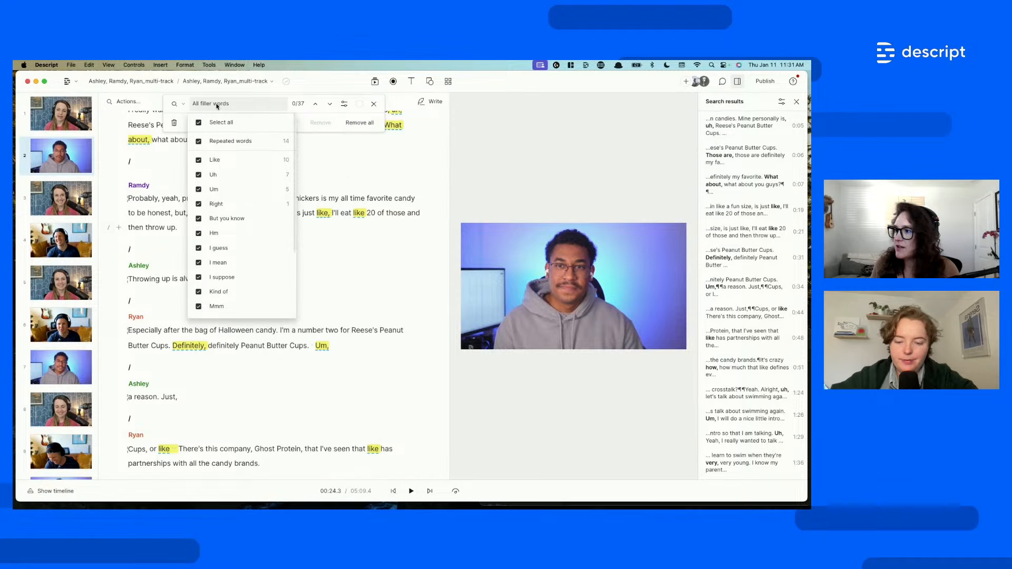
{"action": "left_click", "coordinate": [199, 122]}
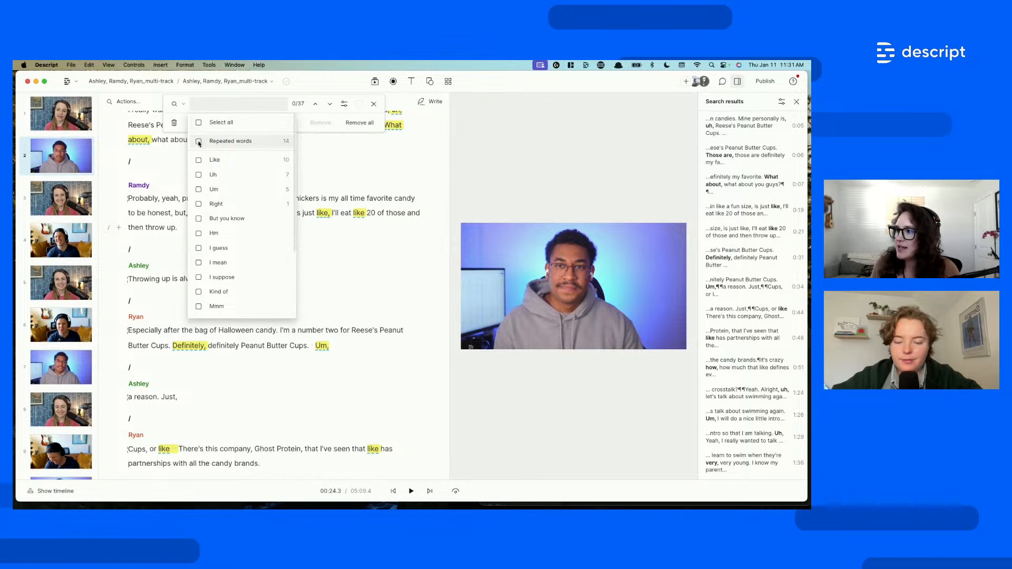
{"action": "left_click", "coordinate": [199, 142]}
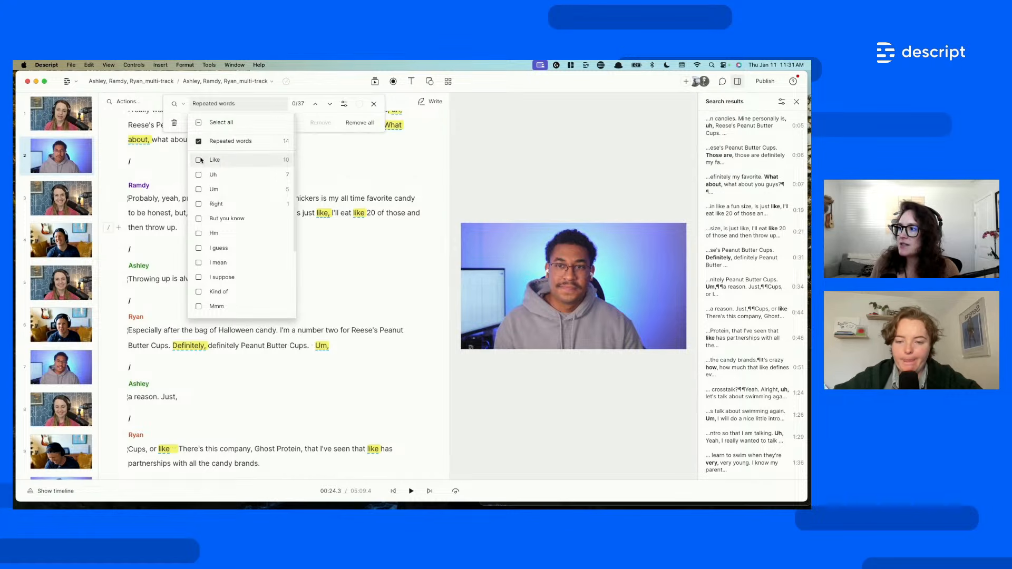
{"action": "left_click", "coordinate": [198, 160]}
{"action": "left_click", "coordinate": [199, 175]}
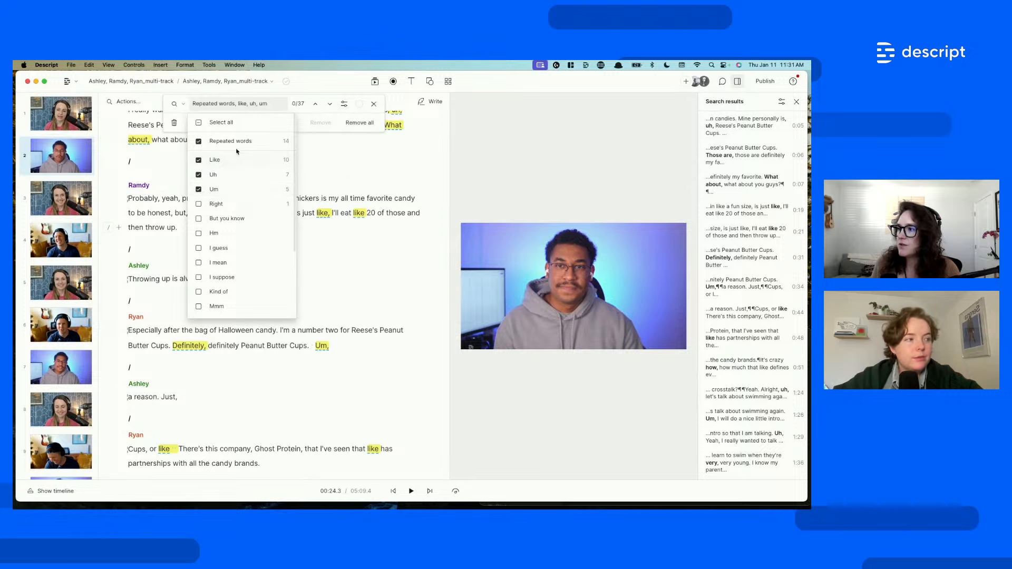
{"action": "left_click", "coordinate": [290, 100]}
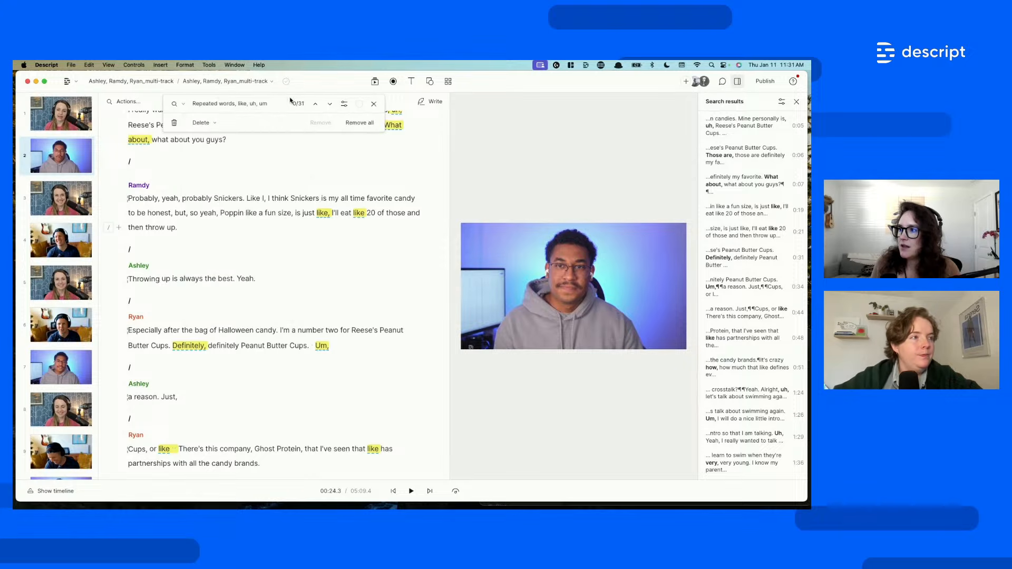
- Change the filler word action to Ignore, apply it to all matches, and place the cursor before "Poppin" in the second scene
{"action": "left_click", "coordinate": [213, 127]}
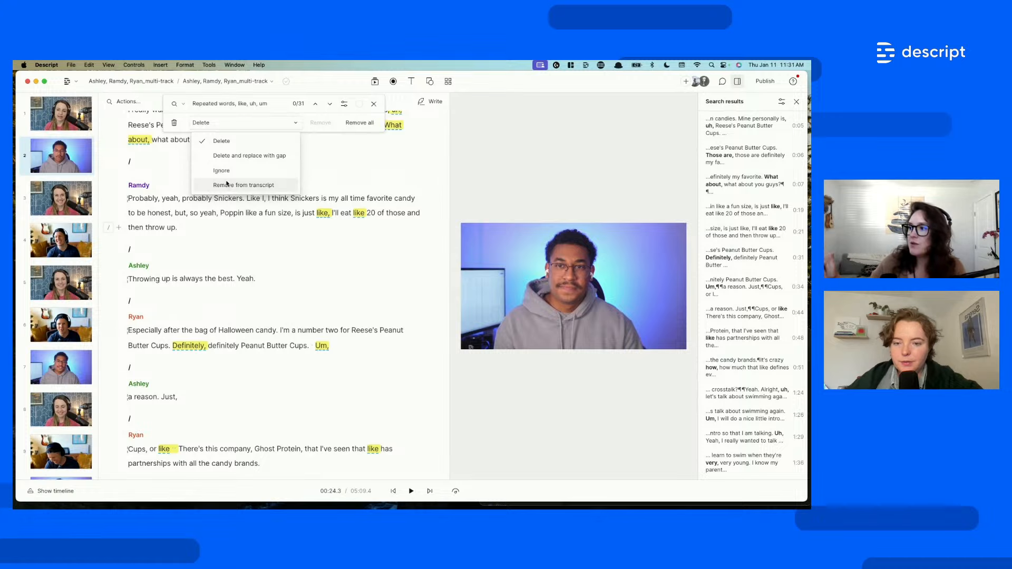
{"action": "left_click", "coordinate": [227, 175]}
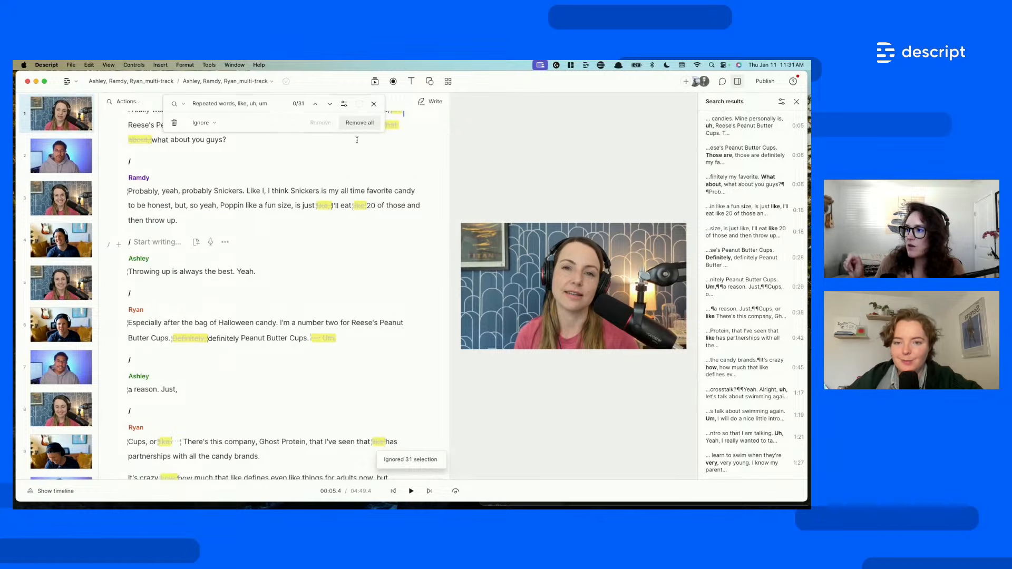
{"action": "left_click", "coordinate": [223, 205]}
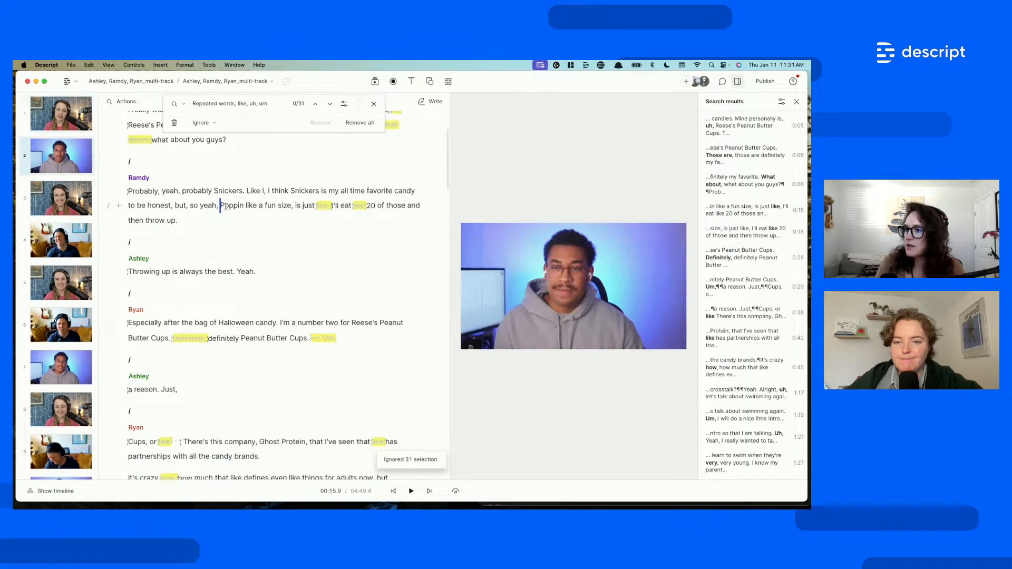
- Preview the second scene from "Poppin" and restore the ignored word "like," before "I'll eat" by turning off its Ignore formatting
{"action": "key", "text": "space"}
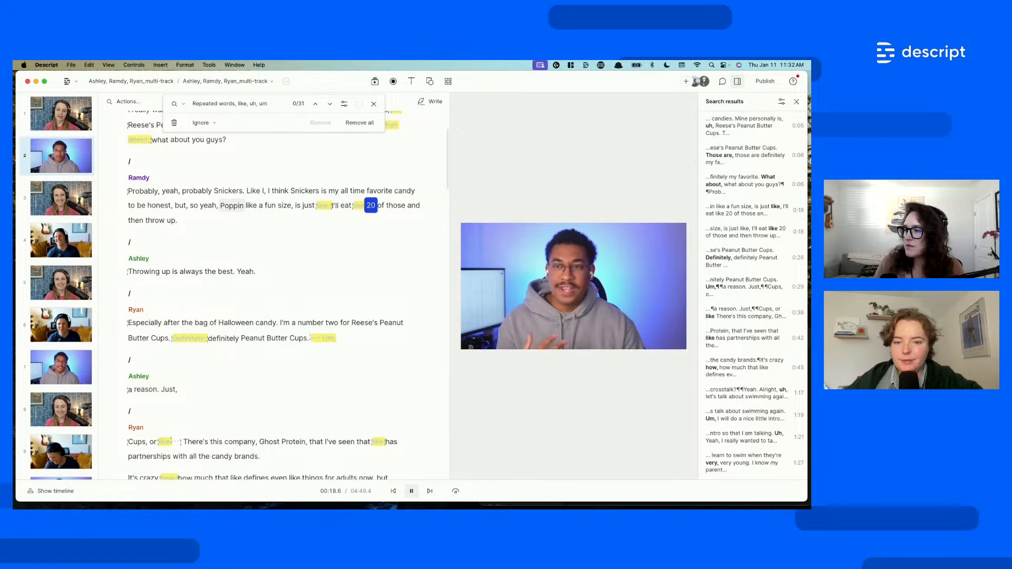
{"action": "key", "text": "space"}
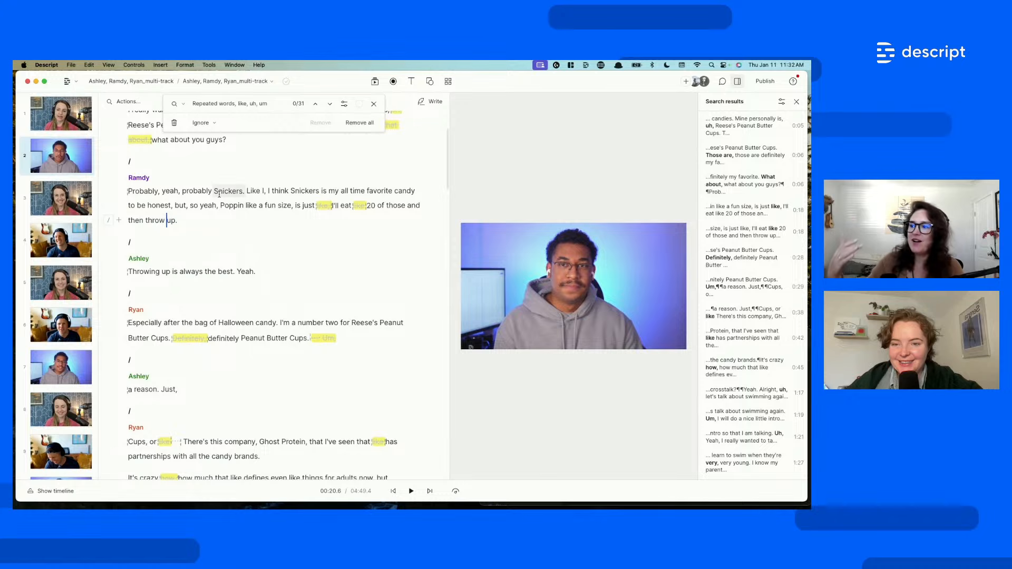
{"action": "mouse_move", "coordinate": [315, 209]}
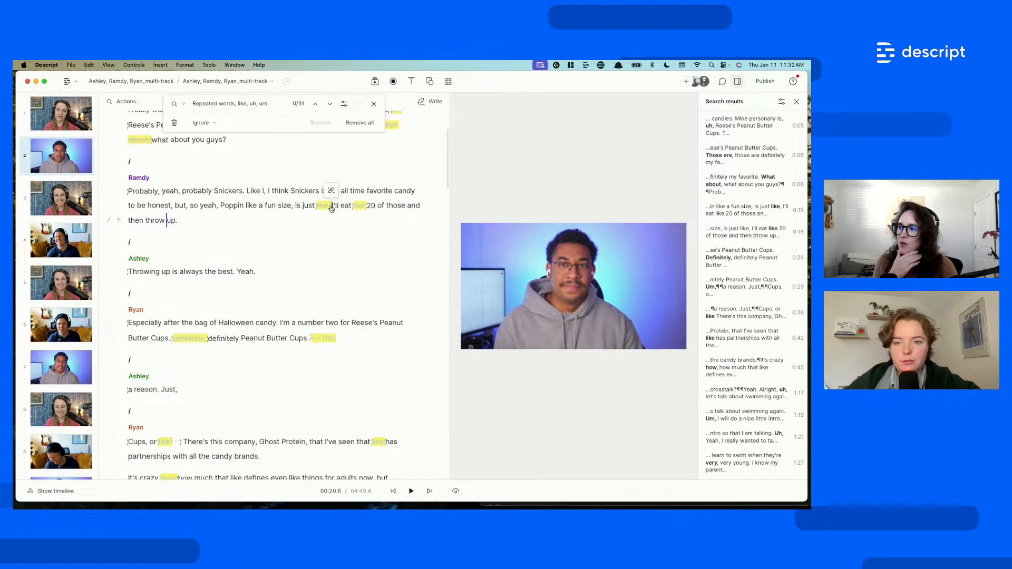
{"action": "double_click", "coordinate": [317, 207]}
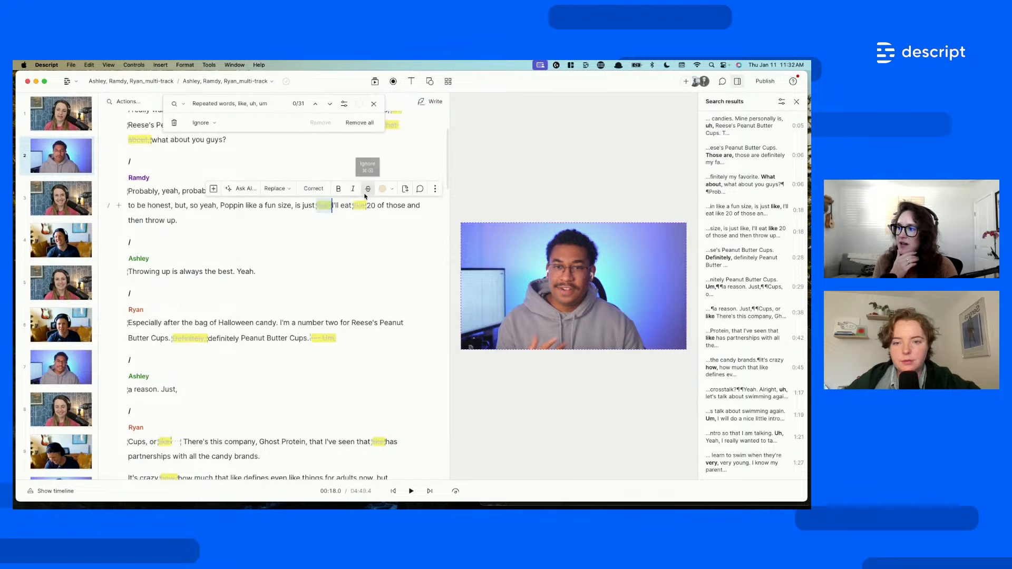
{"action": "left_click", "coordinate": [368, 190]}
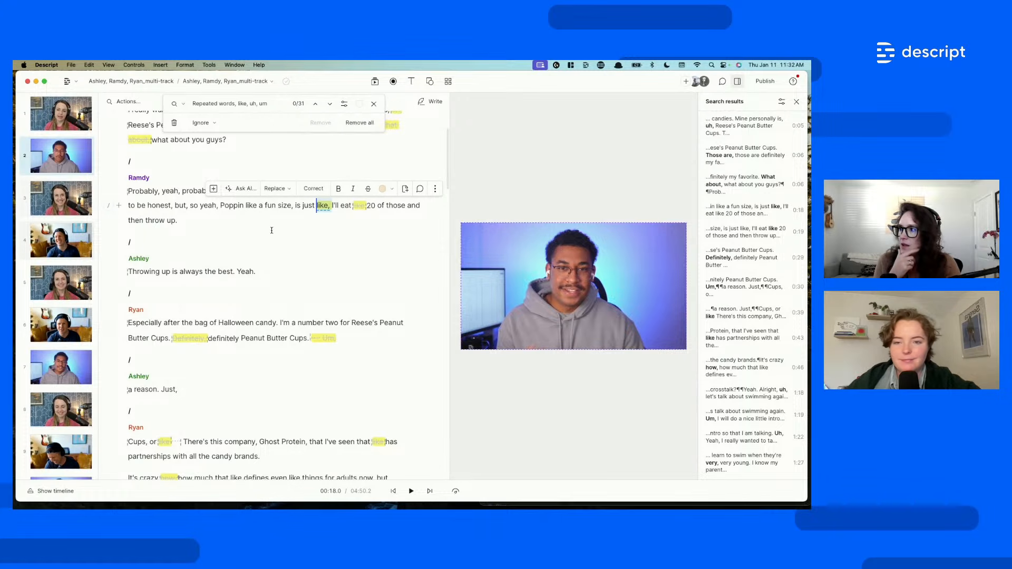
- Check the available find modes and close the filler word search
{"action": "left_click", "coordinate": [181, 105]}
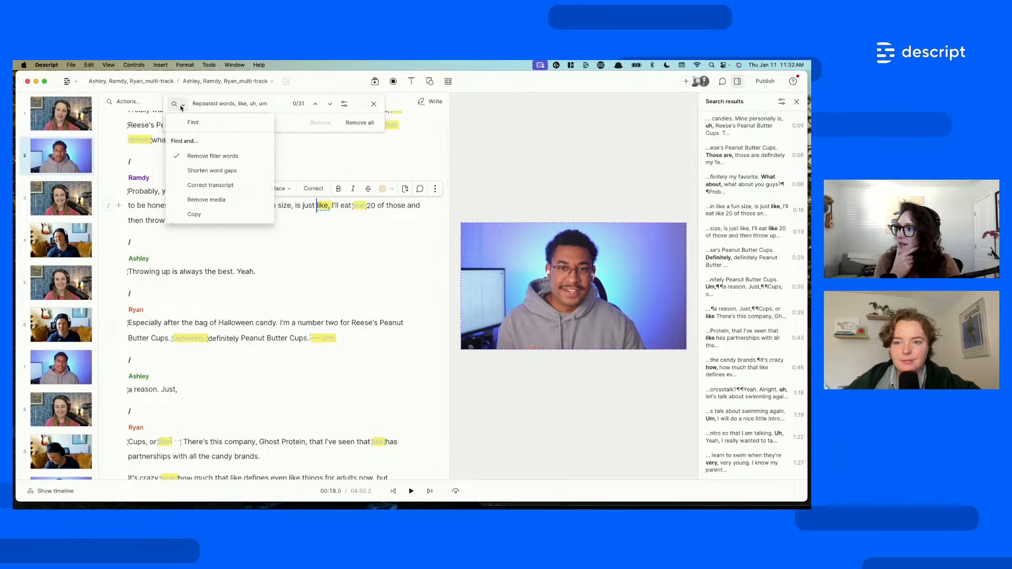
{"action": "left_click", "coordinate": [343, 104]}
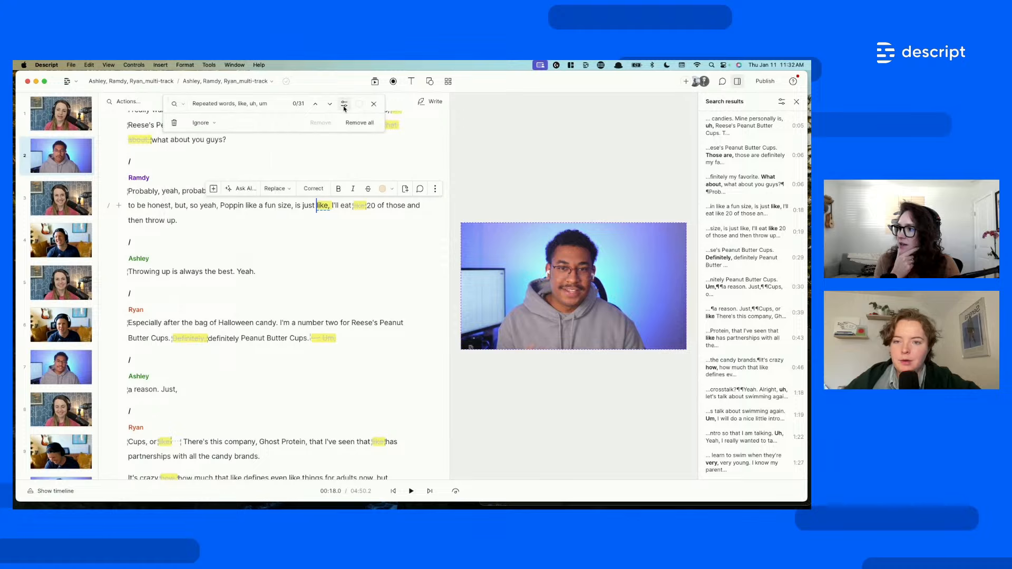
{"action": "left_click", "coordinate": [344, 104]}
{"action": "left_click", "coordinate": [373, 104]}
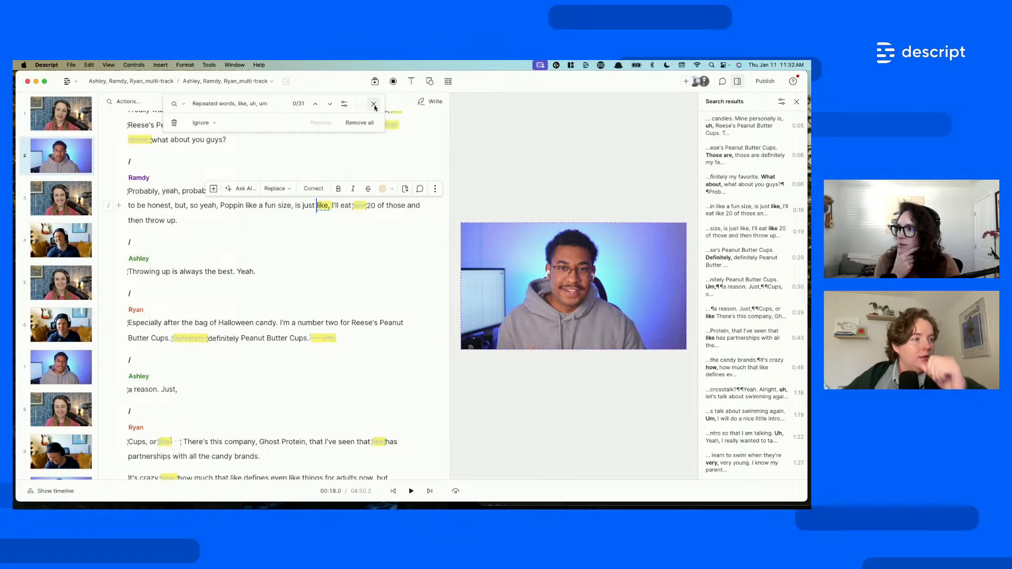
{"action": "left_click", "coordinate": [373, 104]}
- Set up Shorten word gaps for gaps of 1 second or more, shortened to .8 seconds, and close the search without applying it
{"action": "left_click", "coordinate": [127, 102]}
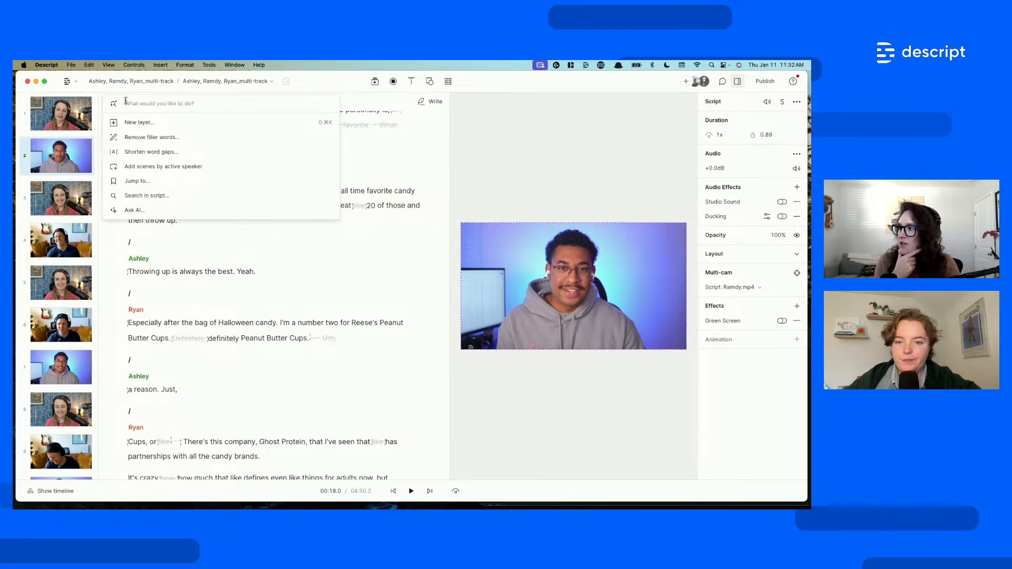
{"action": "left_click", "coordinate": [158, 151]}
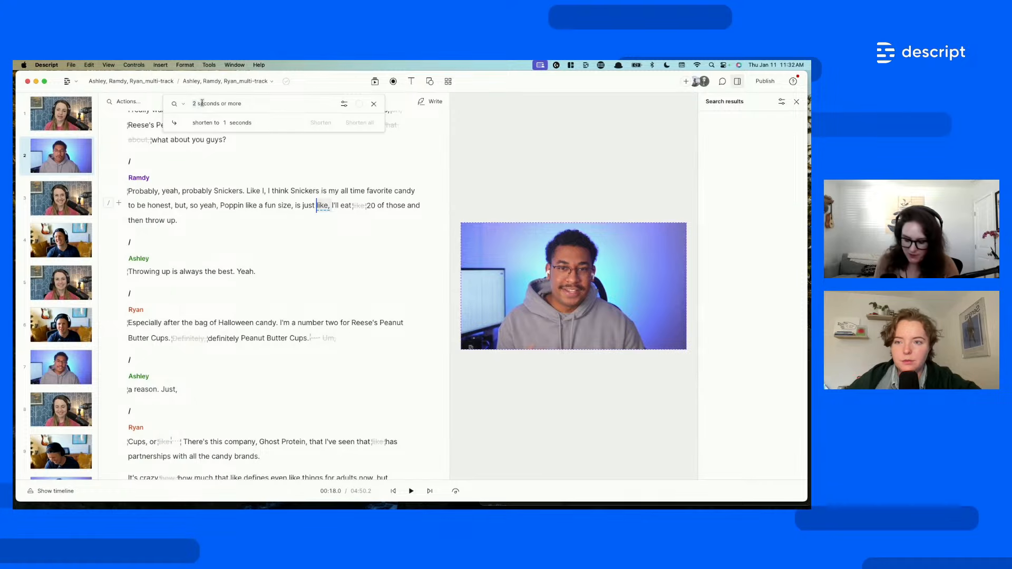
{"action": "type", "text": "1"}
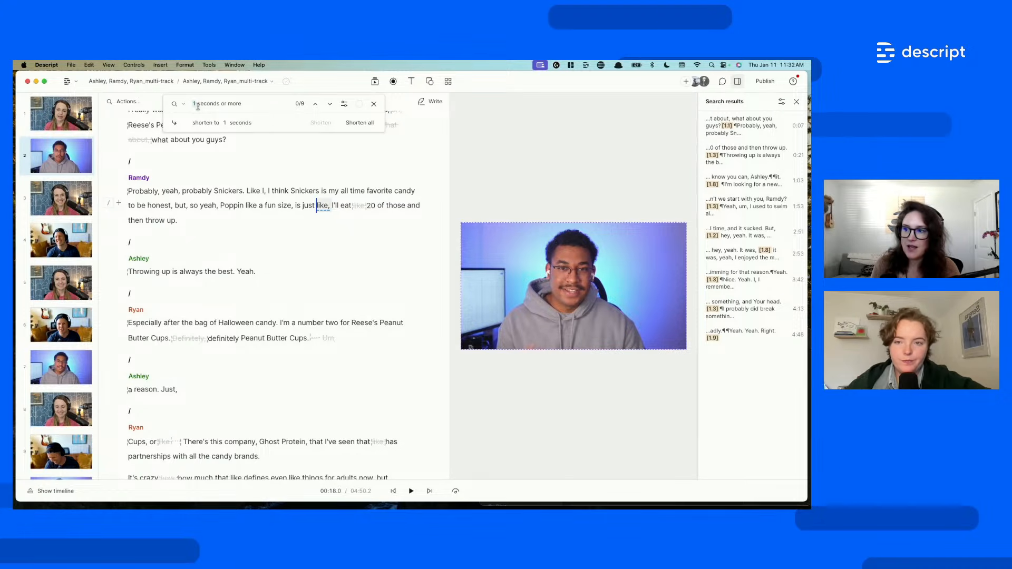
{"action": "left_click", "coordinate": [225, 121]}
{"action": "type", "text": ".8"}
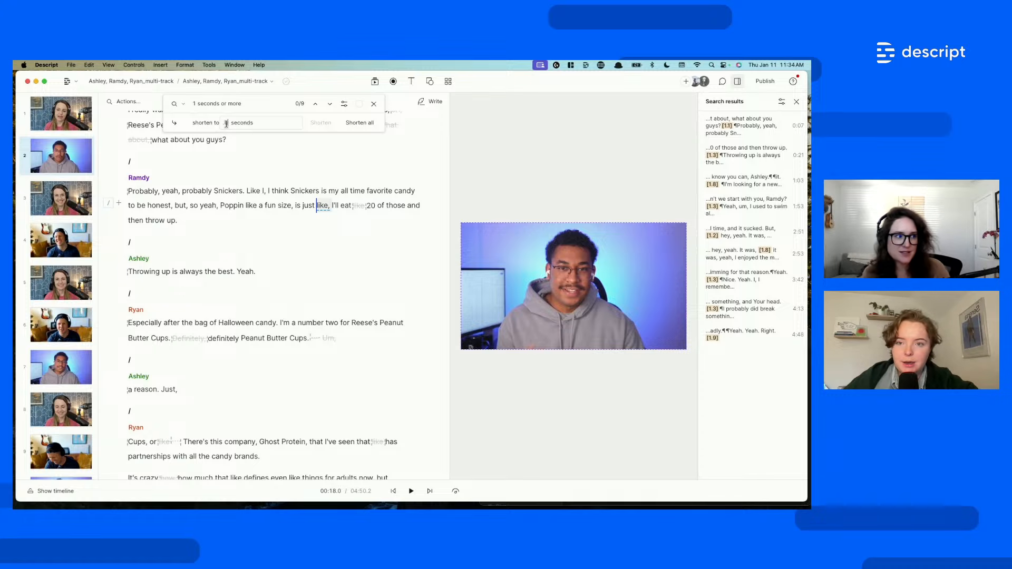
{"action": "type", "text": ".8"}
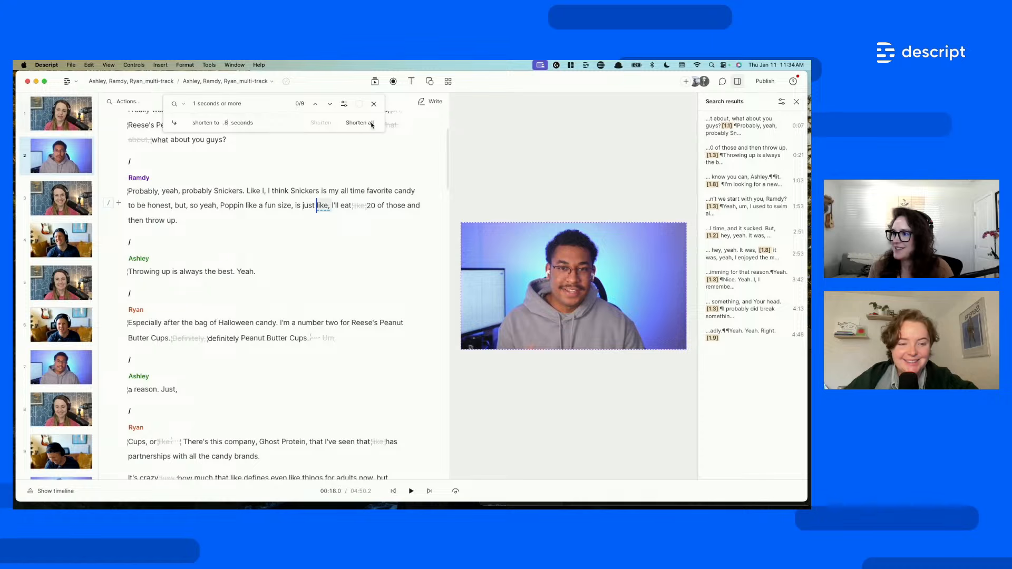
{"action": "left_click", "coordinate": [374, 105]}
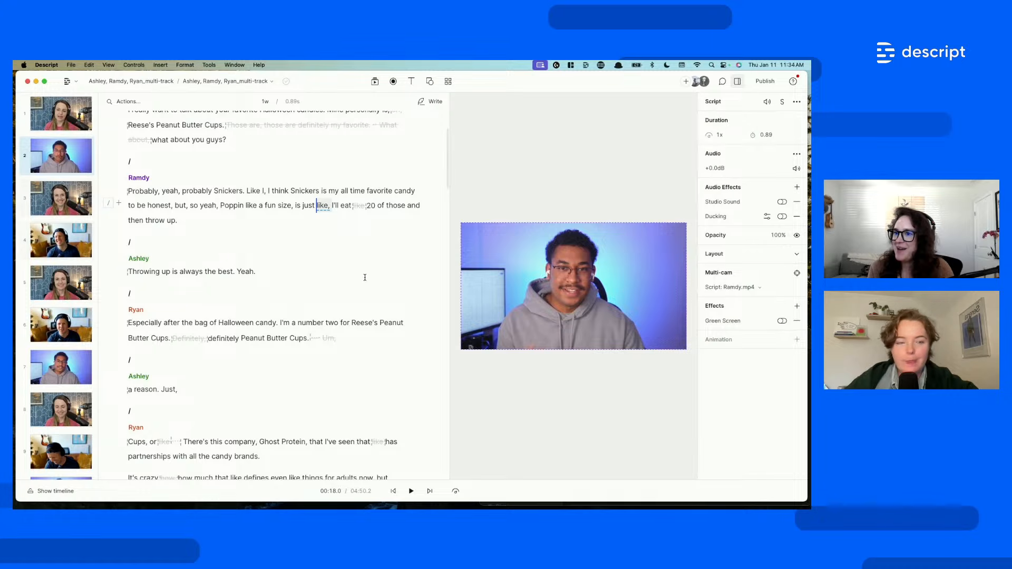
- Insert an empty paragraph above "I really want to talk" in the first scene and place the cursor in it
{"action": "scroll", "coordinate": [364, 273], "scroll_direction": "up", "scroll_amount": 3}
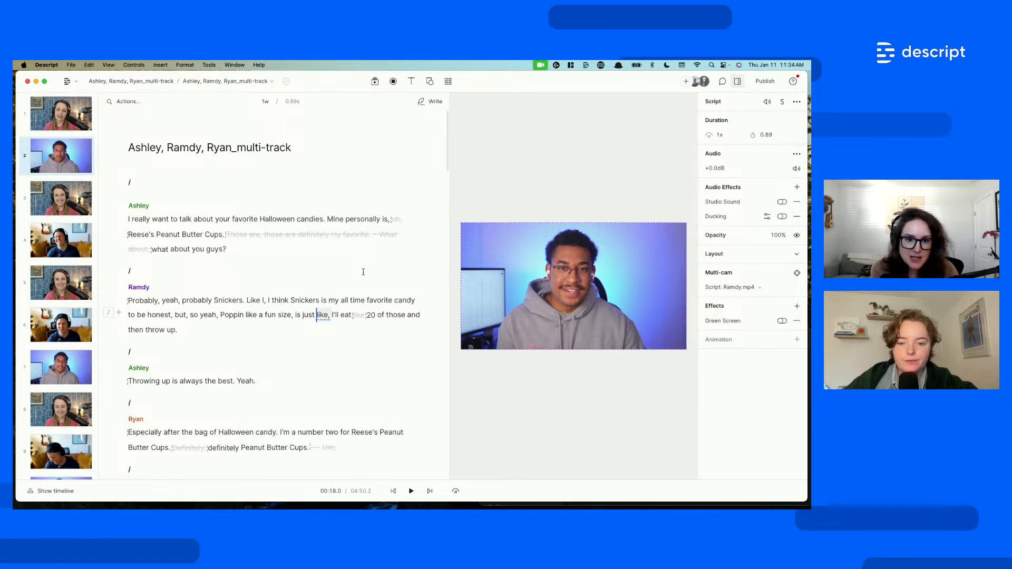
{"action": "left_click", "coordinate": [127, 218]}
{"action": "key", "text": "Return"}
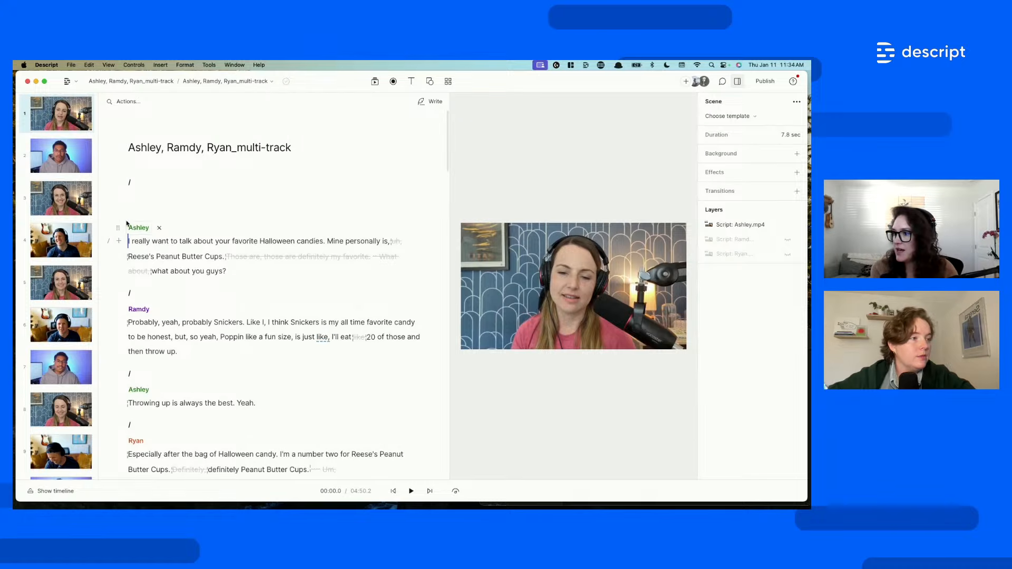
{"action": "key", "text": "Up"}
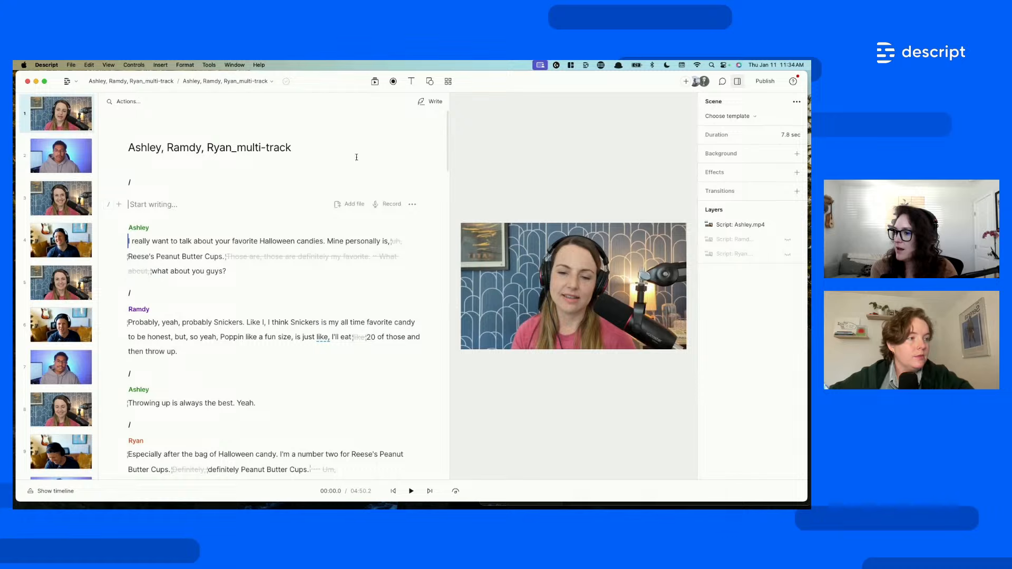
- Open the recorder in Camera mode and move the webcam preview over the middle of the script
{"action": "left_click", "coordinate": [392, 81]}
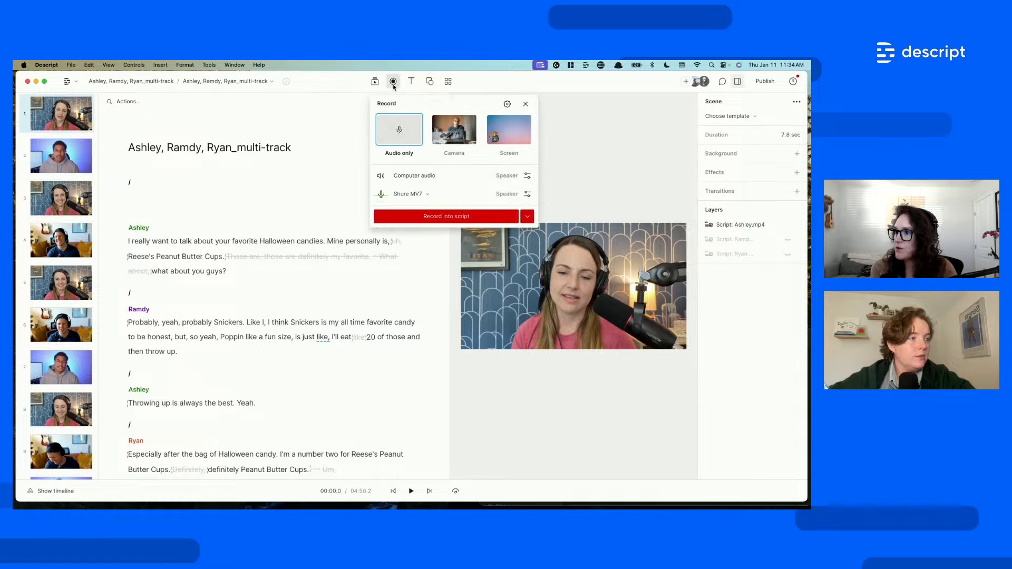
{"action": "left_click", "coordinate": [453, 131]}
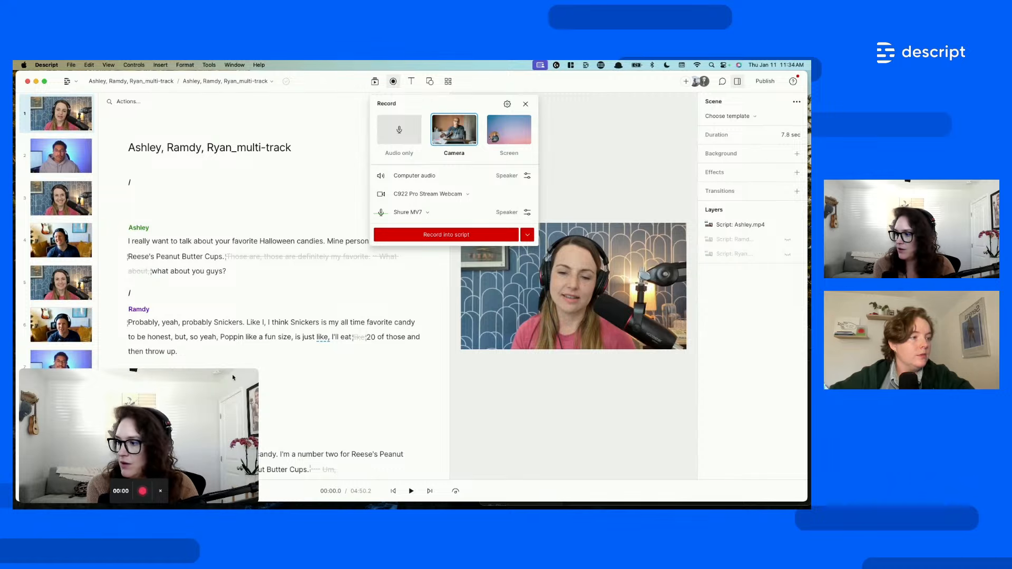
{"action": "left_click_drag", "start_coordinate": [224, 394], "coordinate": [335, 263]}
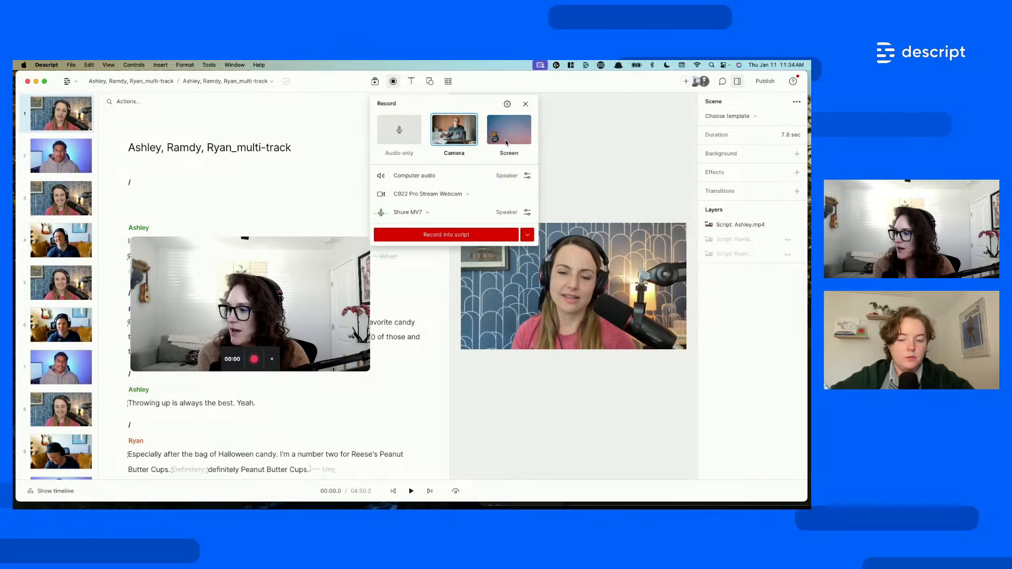
- Switch the recorder to Screen mode and toggle the webcam off and on again
{"action": "left_click", "coordinate": [507, 139]}
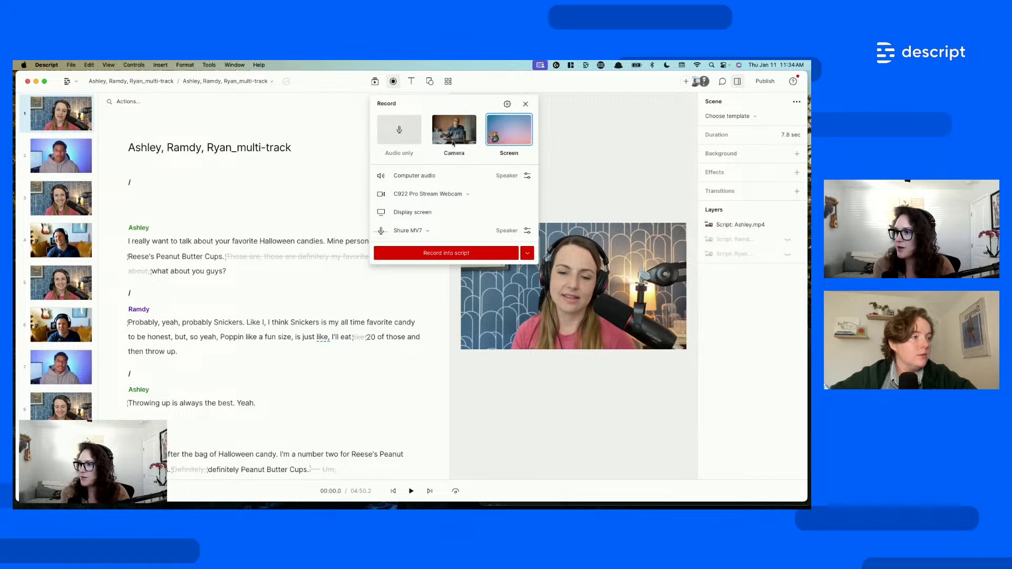
{"action": "left_click", "coordinate": [383, 195]}
{"action": "left_click", "coordinate": [382, 195]}
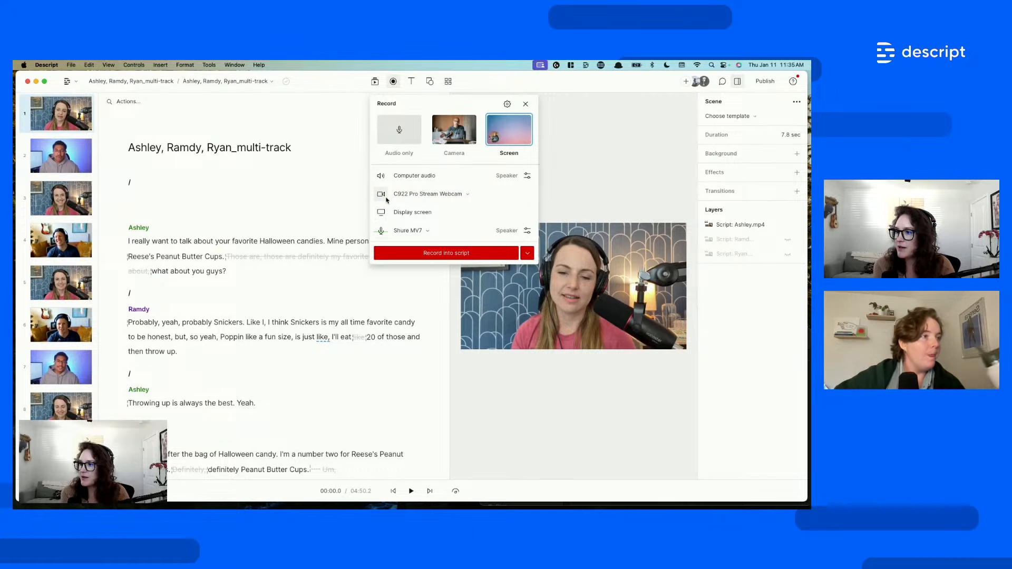
- Choose Camera mode, reposition the webcam preview and record a spoken intro of about 11 seconds into the script
{"action": "left_click", "coordinate": [455, 137]}
{"action": "left_click_drag", "start_coordinate": [195, 467], "coordinate": [360, 351]}
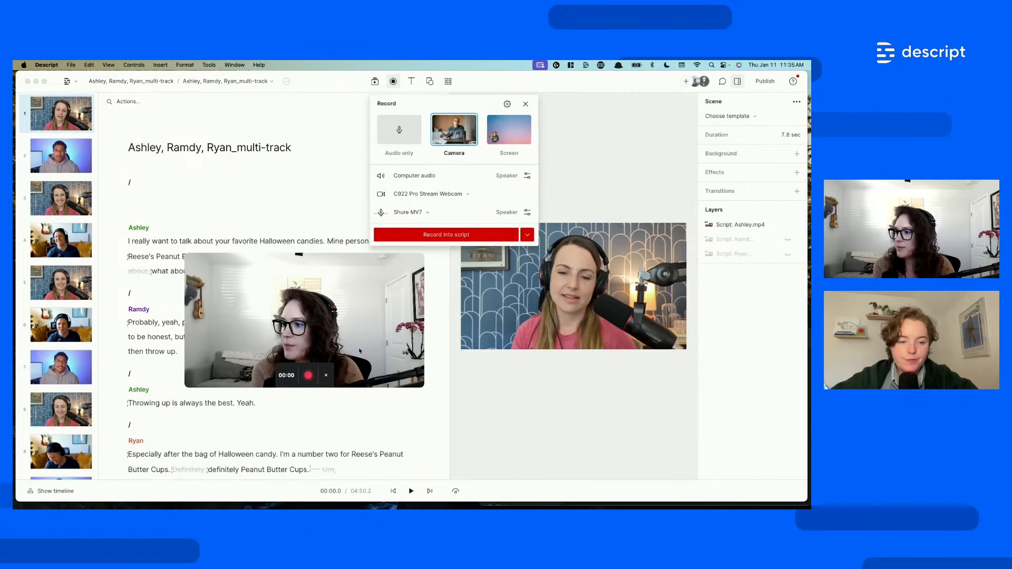
{"action": "left_click", "coordinate": [308, 376]}
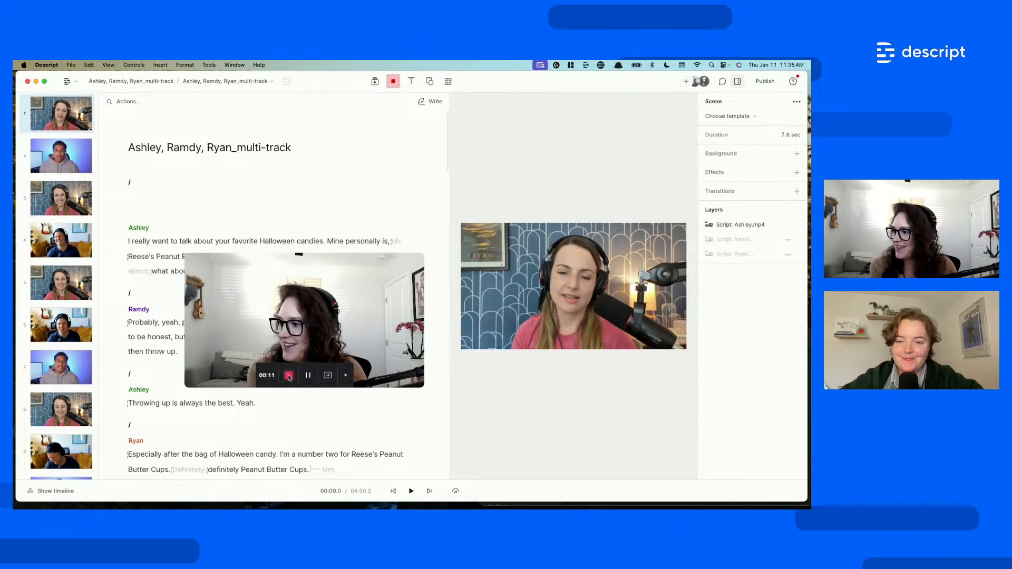
{"action": "left_click", "coordinate": [289, 376]}
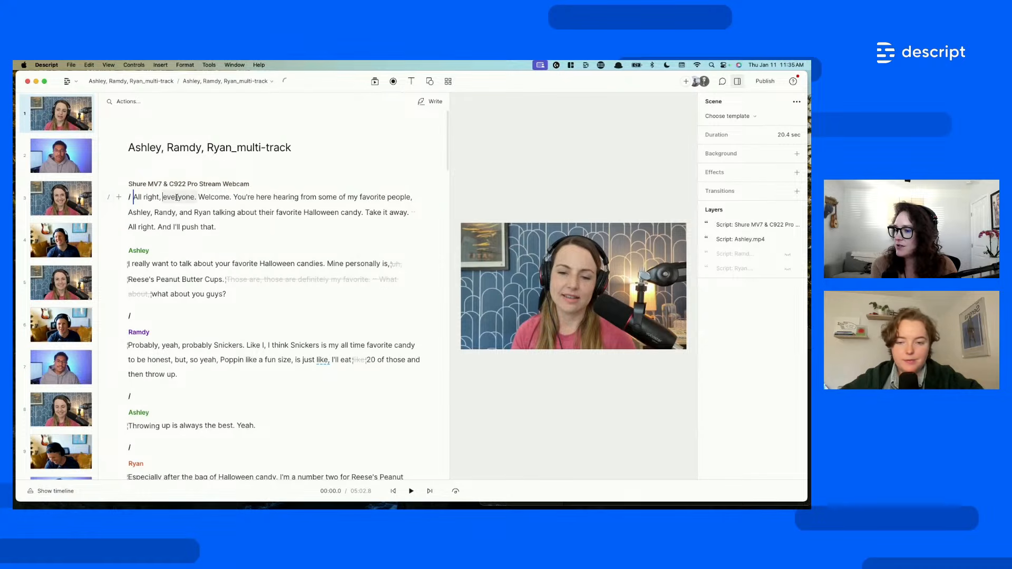
- Check the recorded intro's video at "You're" and rename its speaker label from the device names to the host's first name
{"action": "left_click", "coordinate": [237, 198]}
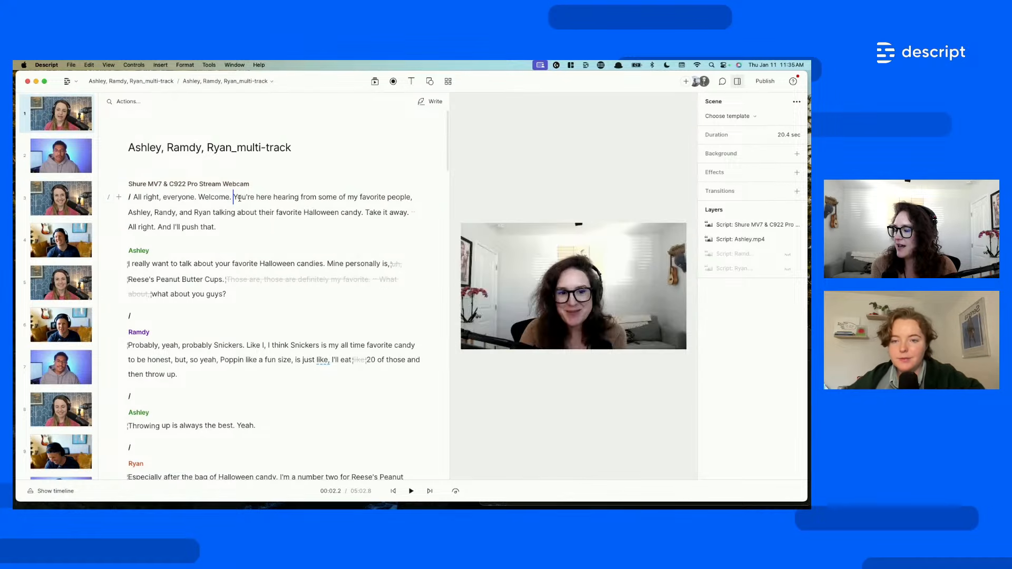
{"action": "left_click", "coordinate": [185, 184]}
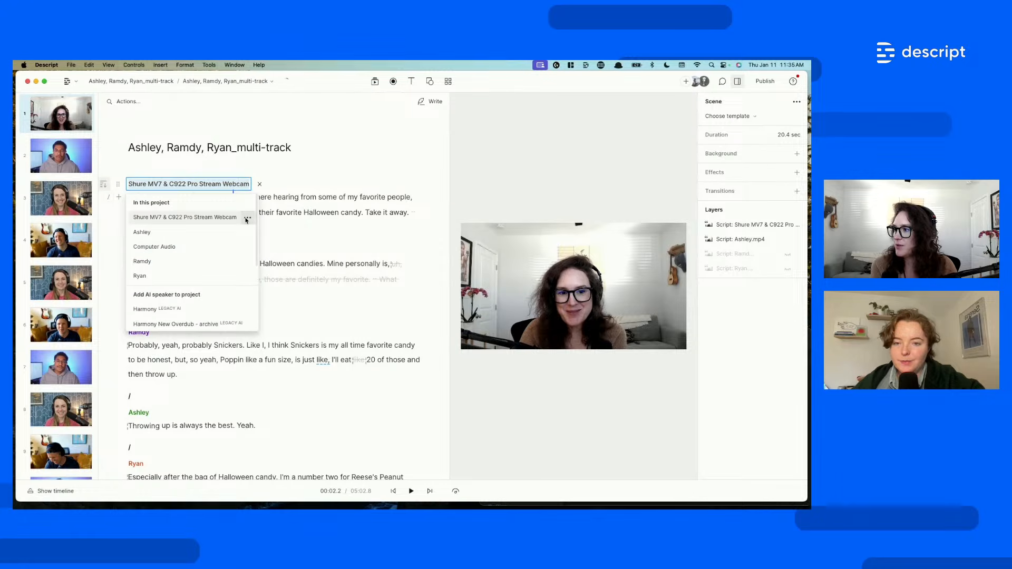
{"action": "left_click", "coordinate": [246, 218]}
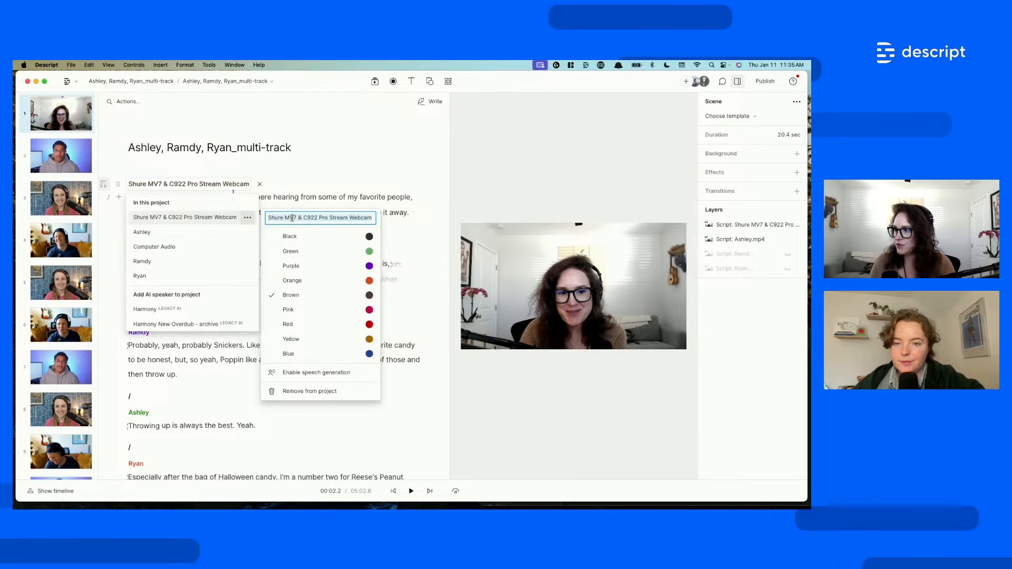
{"action": "type", "text": "Harmony"}
{"action": "key", "text": "Return"}
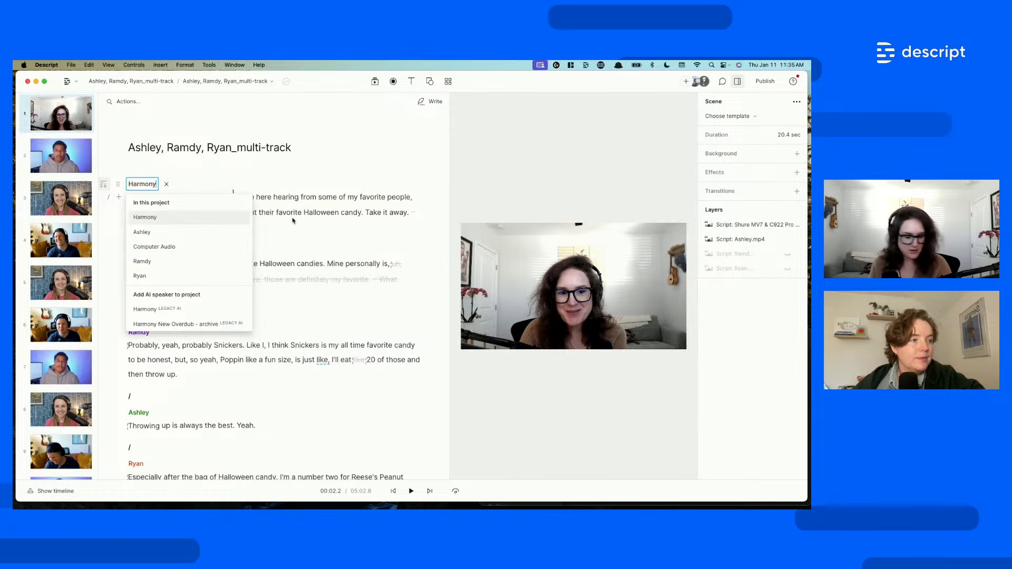
{"action": "left_click", "coordinate": [288, 169]}
- Ignore "All right, everyone." at the start of the recorded intro and "All right. And I'll push that." at its end
{"action": "left_click", "coordinate": [202, 199]}
{"action": "left_click", "coordinate": [147, 198]}
{"action": "left_click_drag", "start_coordinate": [196, 199], "coordinate": [131, 200]}
{"action": "key", "text": "BackSpace"}
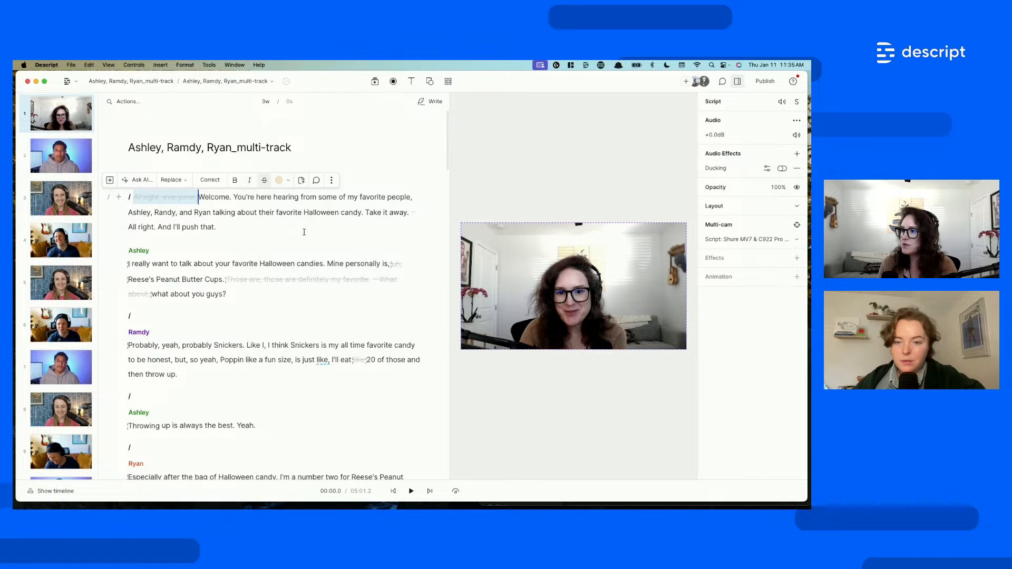
{"action": "left_click", "coordinate": [369, 213]}
{"action": "left_click_drag", "start_coordinate": [224, 228], "coordinate": [129, 229]}
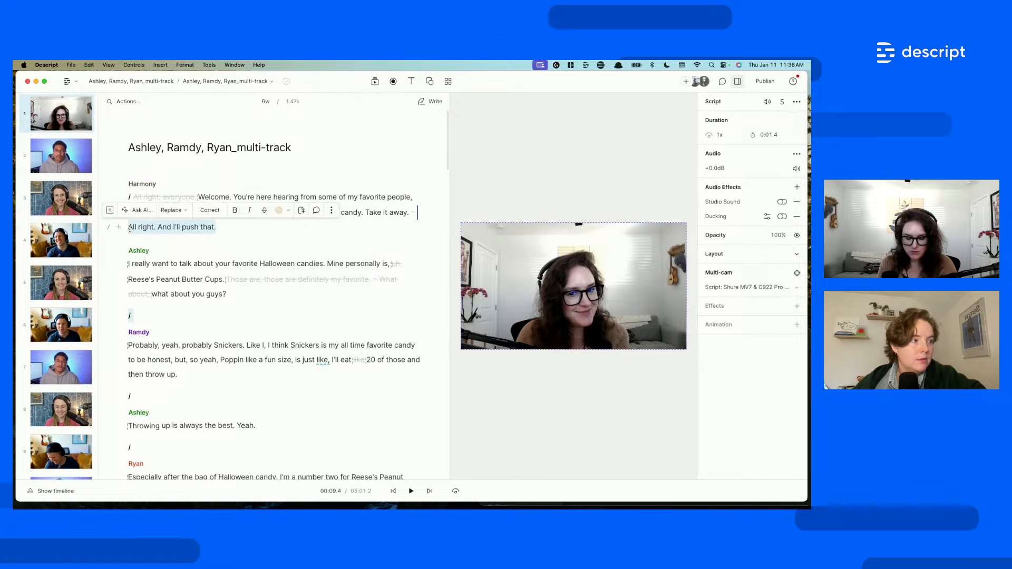
{"action": "key", "text": "BackSpace"}
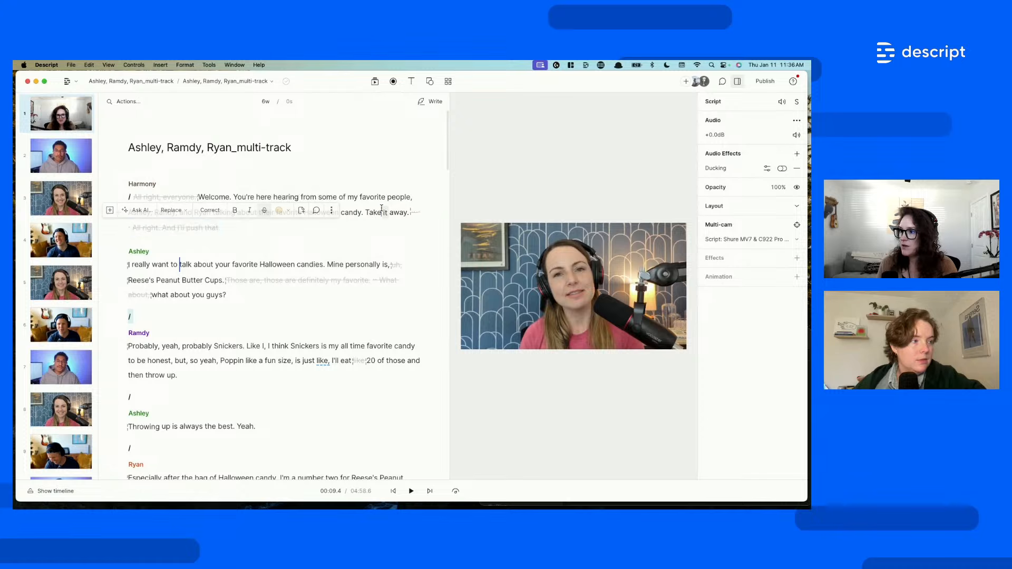
- Play the end of the trimmed intro into "I really want to talk about" and place the cursor after the ignored "push that."
{"action": "left_click", "coordinate": [385, 212]}
{"action": "left_click", "coordinate": [213, 212]}
{"action": "key", "text": "space"}
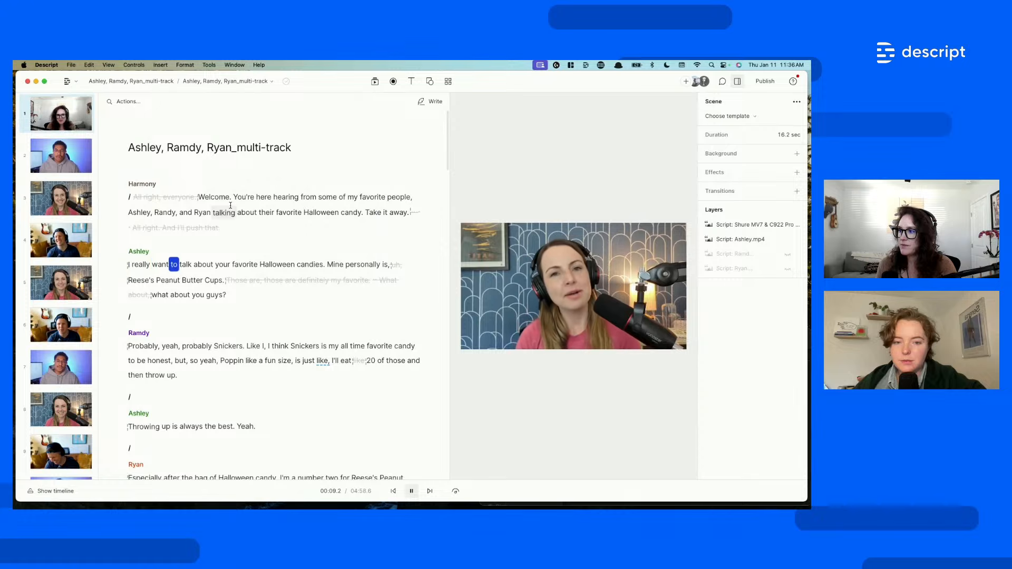
{"action": "key", "text": "space"}
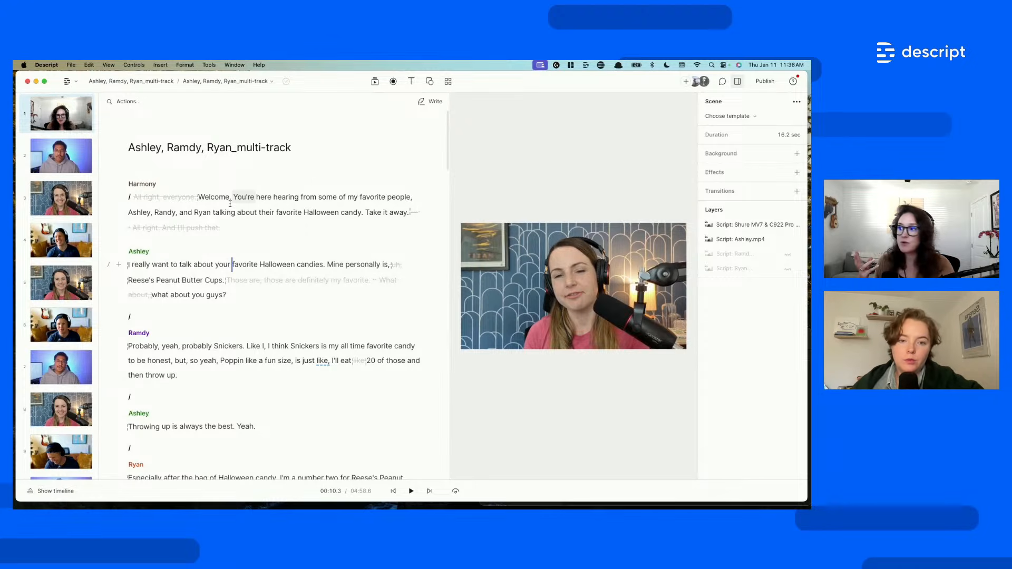
{"action": "left_click", "coordinate": [236, 229]}
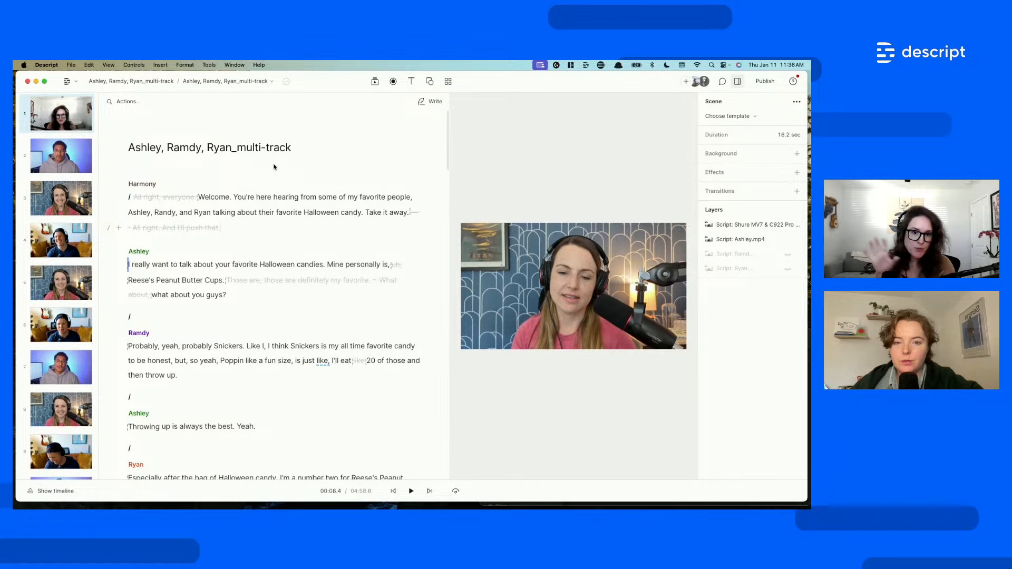
- Switch the script to Write mode and write "This episode is brought" on a new line after the recorded intro
{"action": "left_click", "coordinate": [430, 101]}
{"action": "key", "text": "Return"}
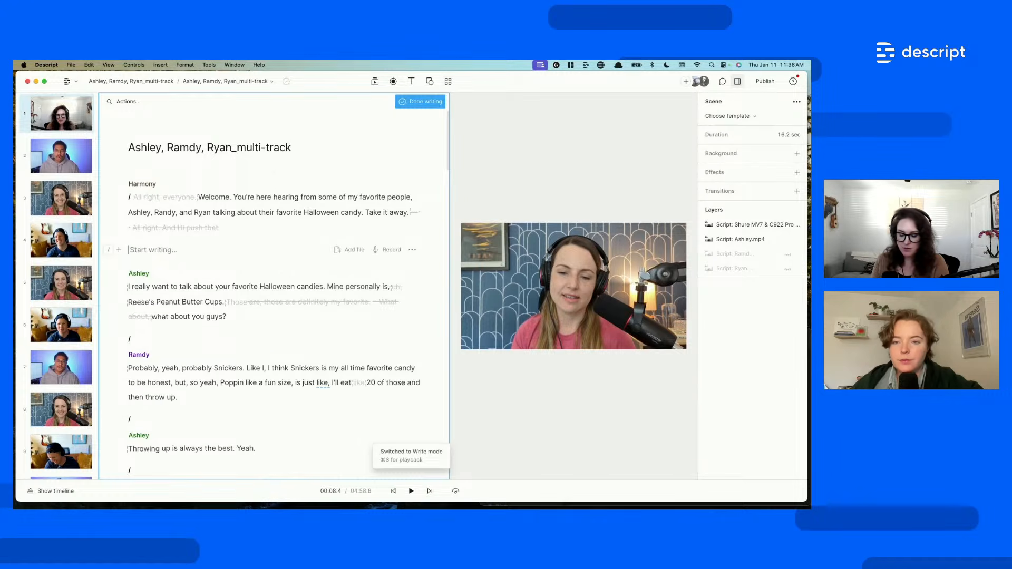
{"action": "type", "text": "This"}
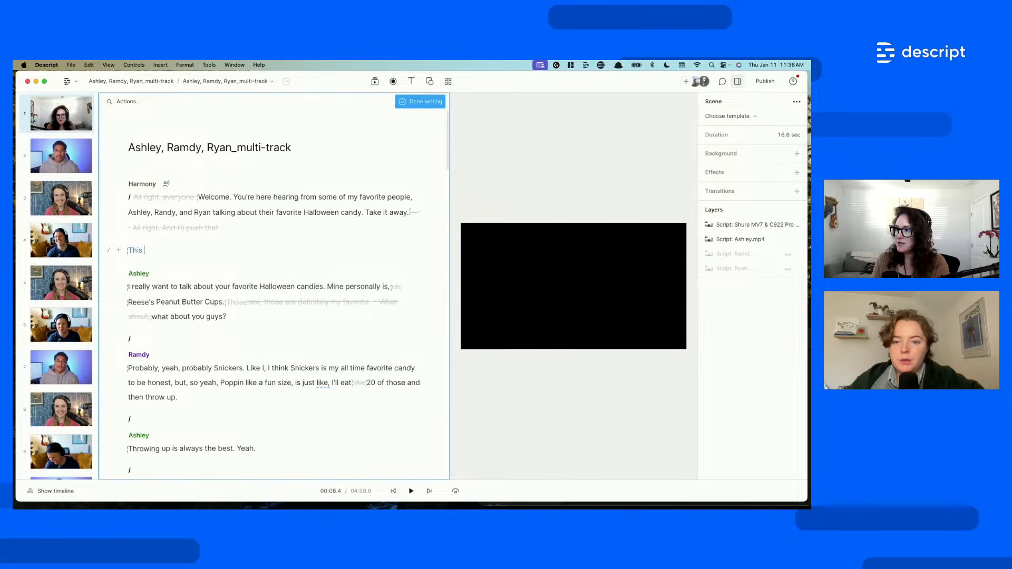
{"action": "type", "text": " epis"}
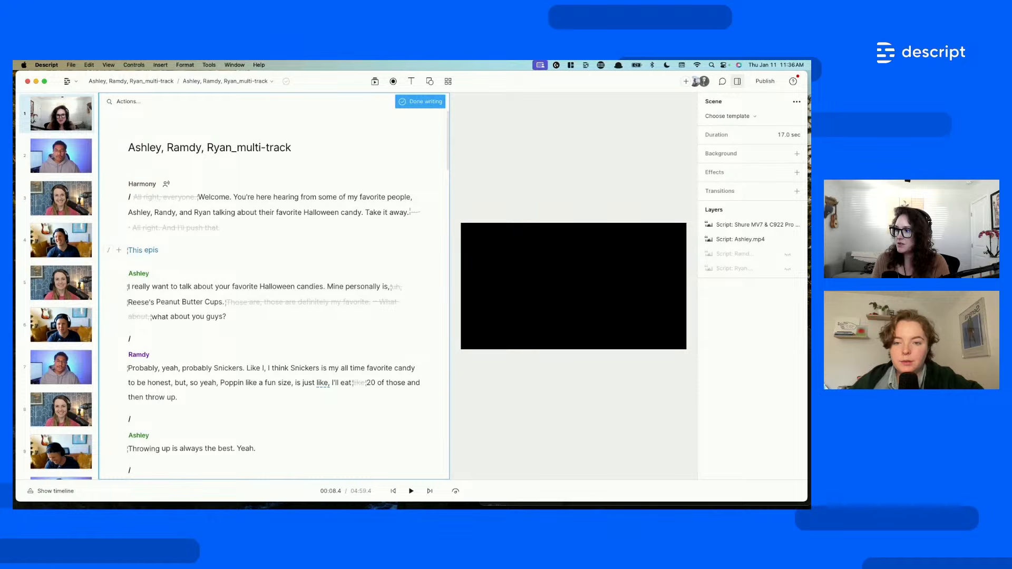
{"action": "type", "text": "ode is brought"}
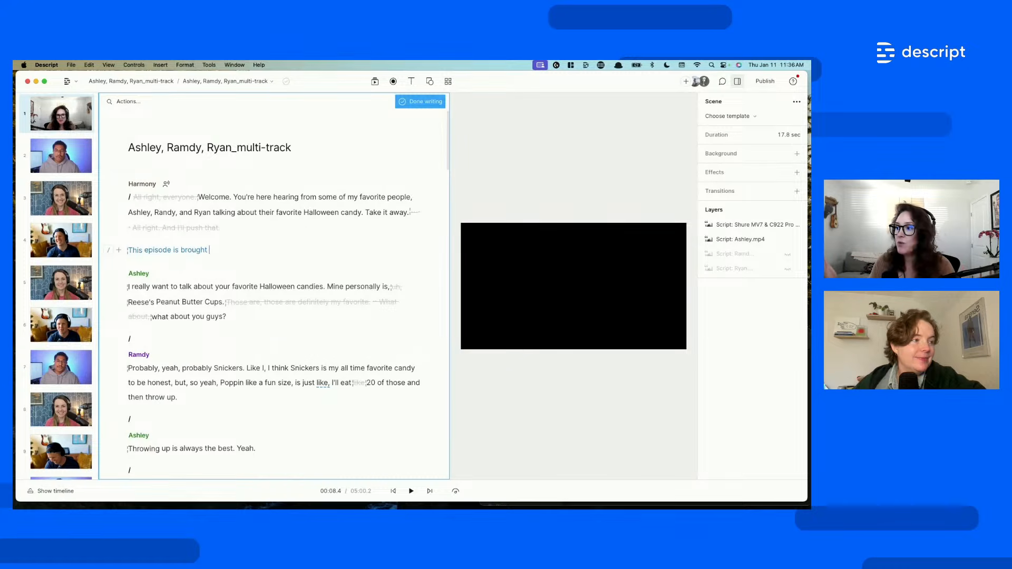
- Delete the text "This episode is brought", finish writing and remove the empty line it leaves after the intro
{"action": "left_click_drag", "start_coordinate": [211, 250], "coordinate": [128, 251]}
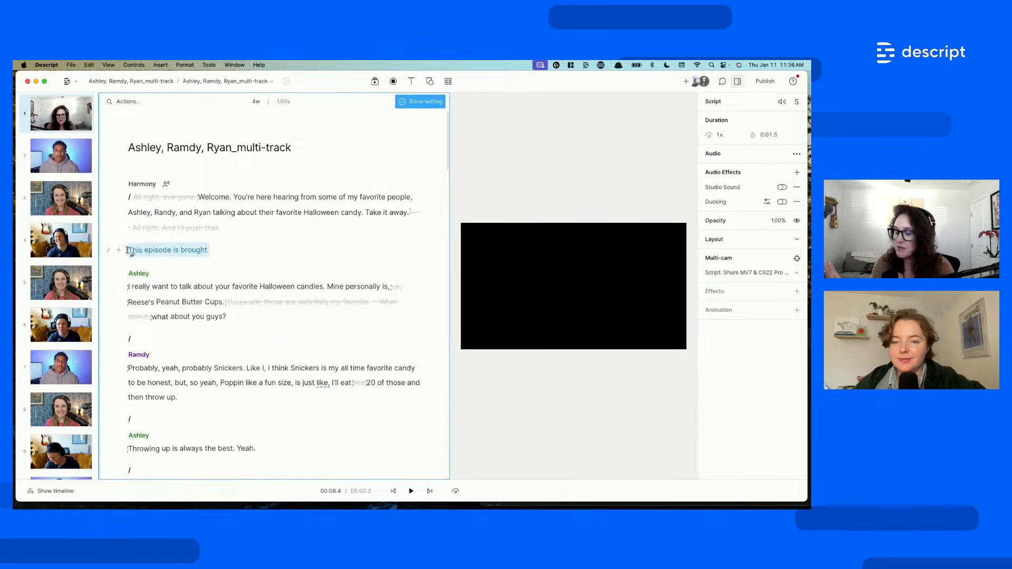
{"action": "key", "text": "BackSpace"}
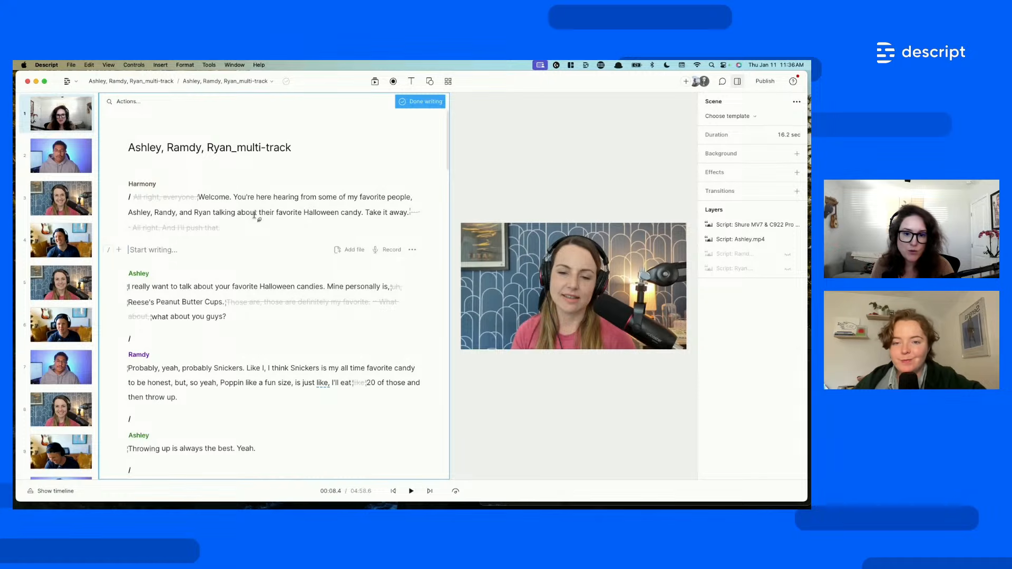
{"action": "left_click", "coordinate": [415, 102]}
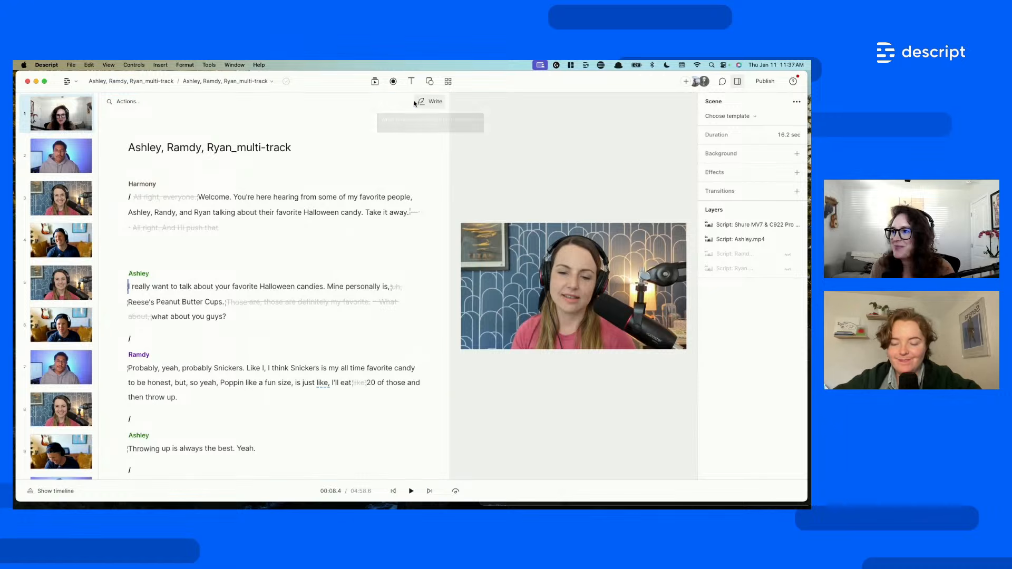
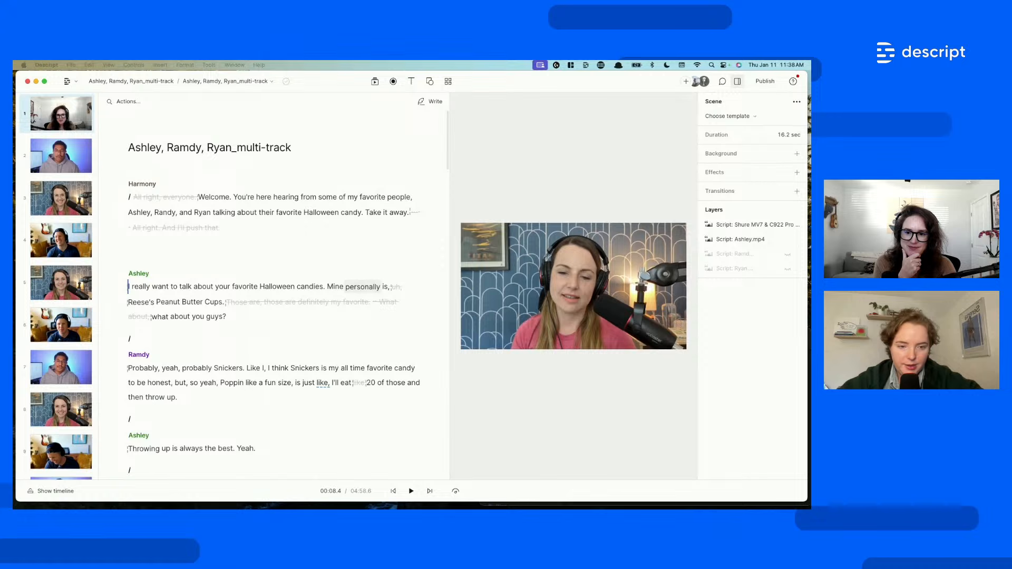
{"action": "left_click", "coordinate": [218, 248]}
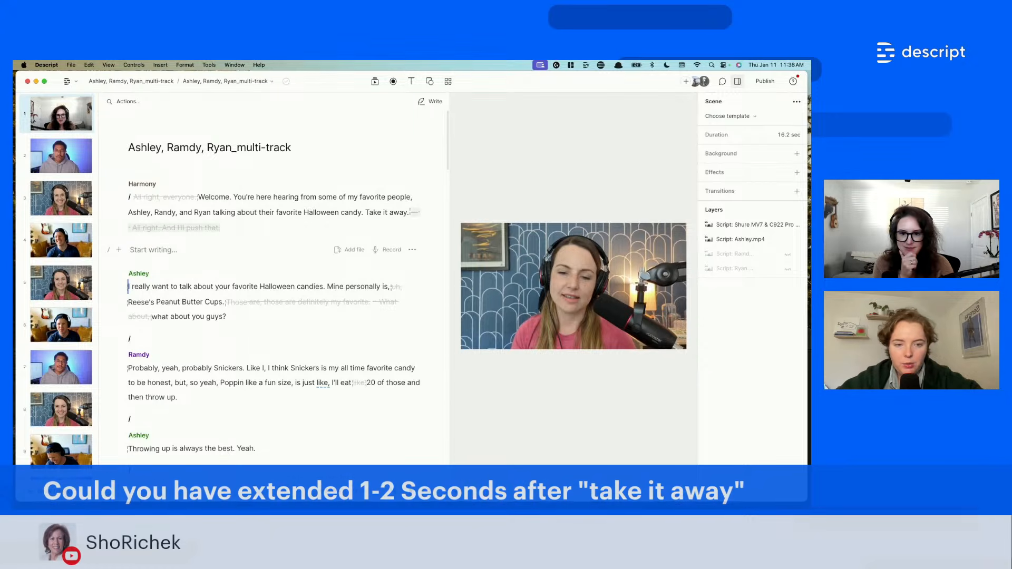
{"action": "key", "text": "BackSpace"}
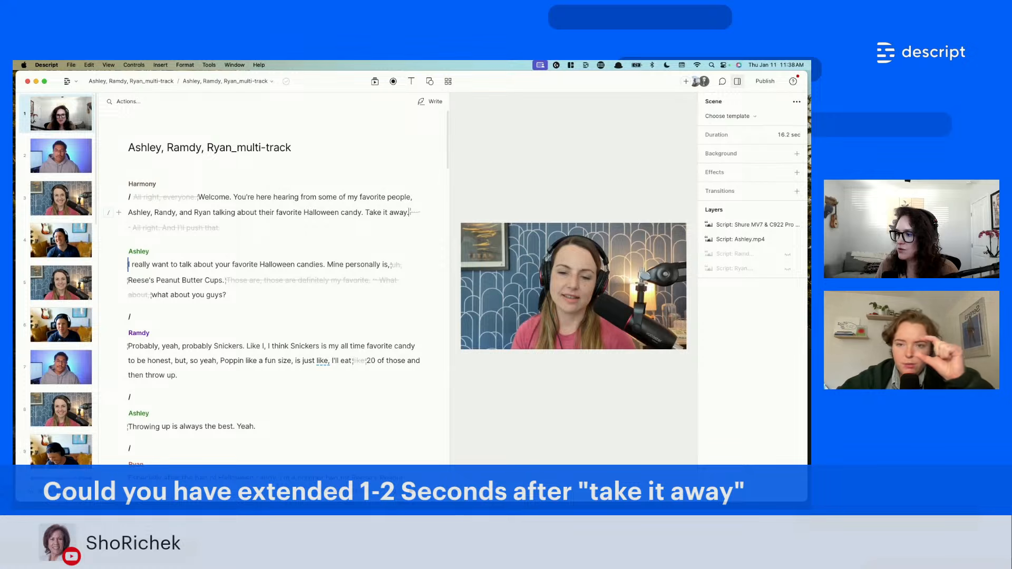
- Show and enlarge the timeline, and extend the end of the recorded intro clip slightly past "away." to about 8.5 seconds
{"action": "left_click", "coordinate": [58, 491]}
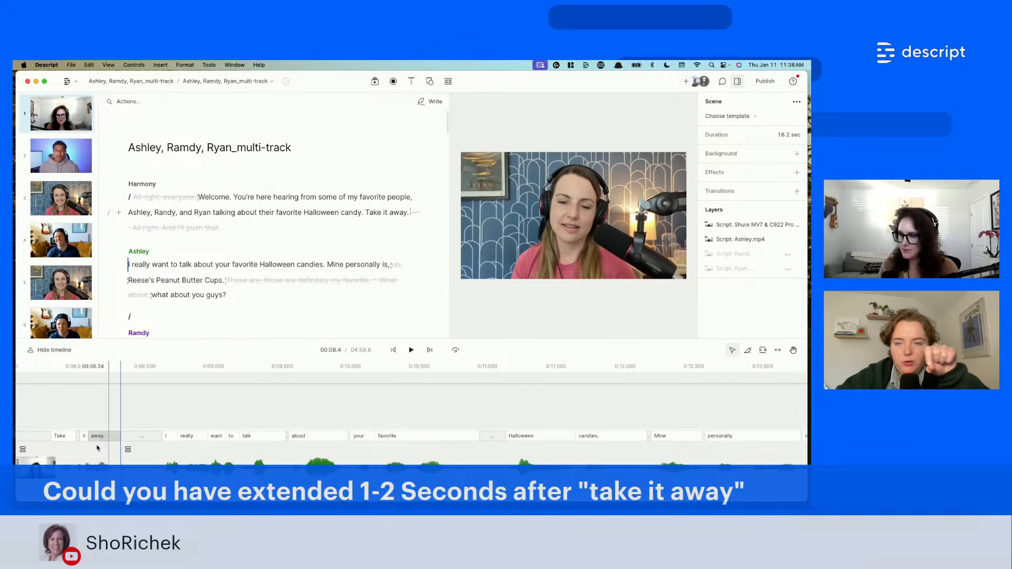
{"action": "scroll", "coordinate": [63, 467], "scroll_direction": "up", "scroll_amount": 1}
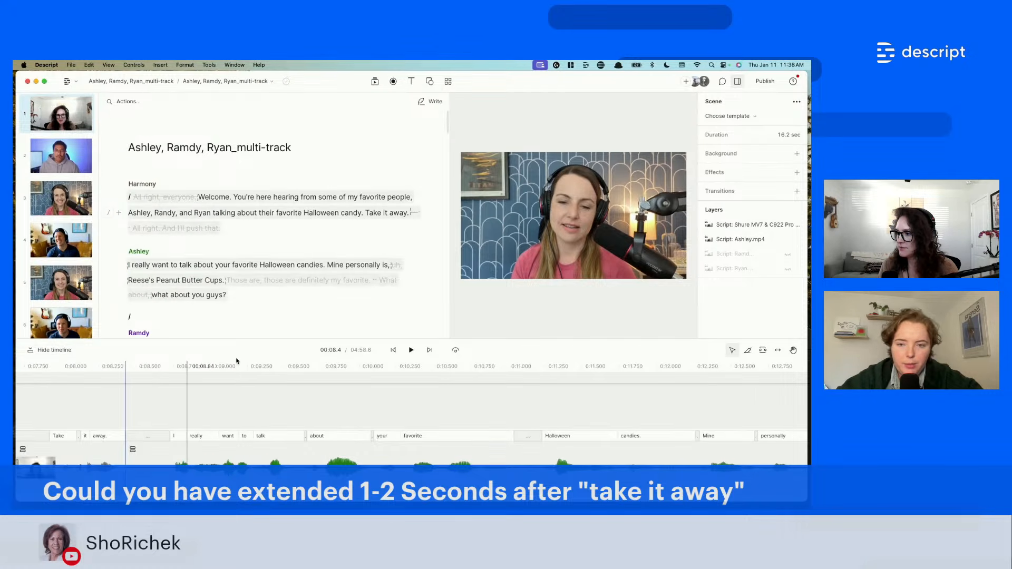
{"action": "scroll", "coordinate": [594, 461], "scroll_direction": "down", "scroll_amount": 3}
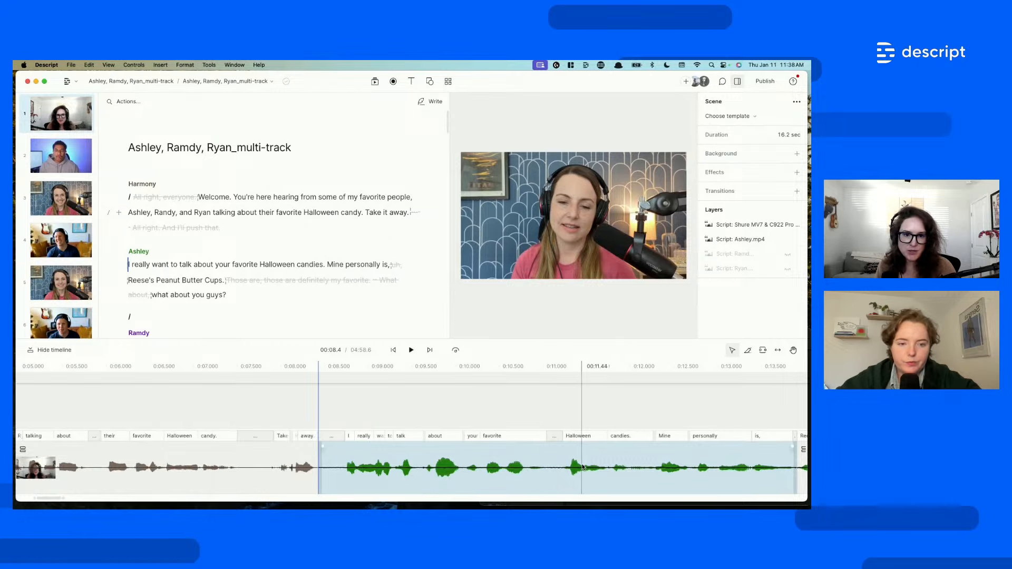
{"action": "left_click", "coordinate": [226, 467]}
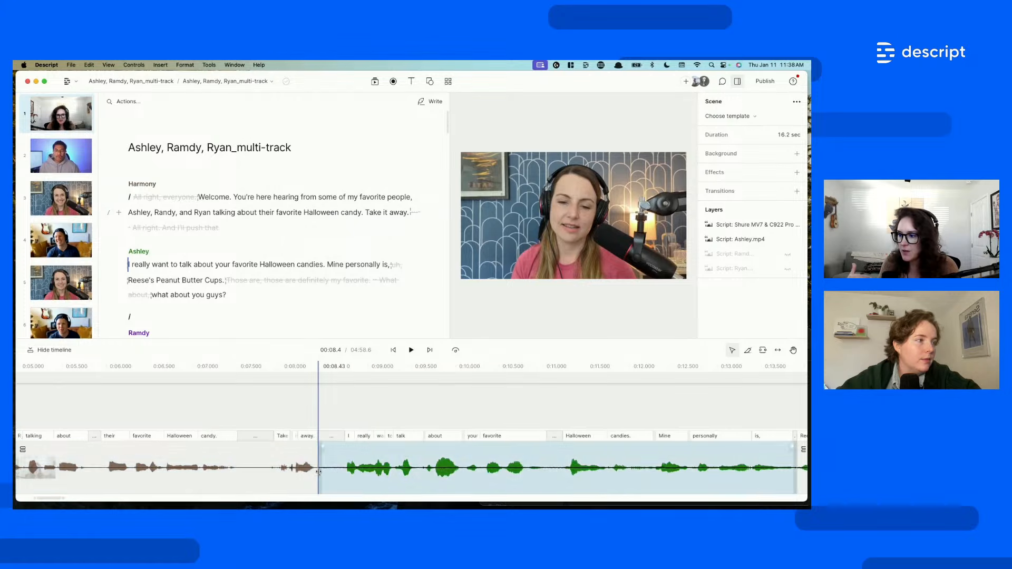
{"action": "left_click_drag", "start_coordinate": [309, 337], "coordinate": [310, 296]}
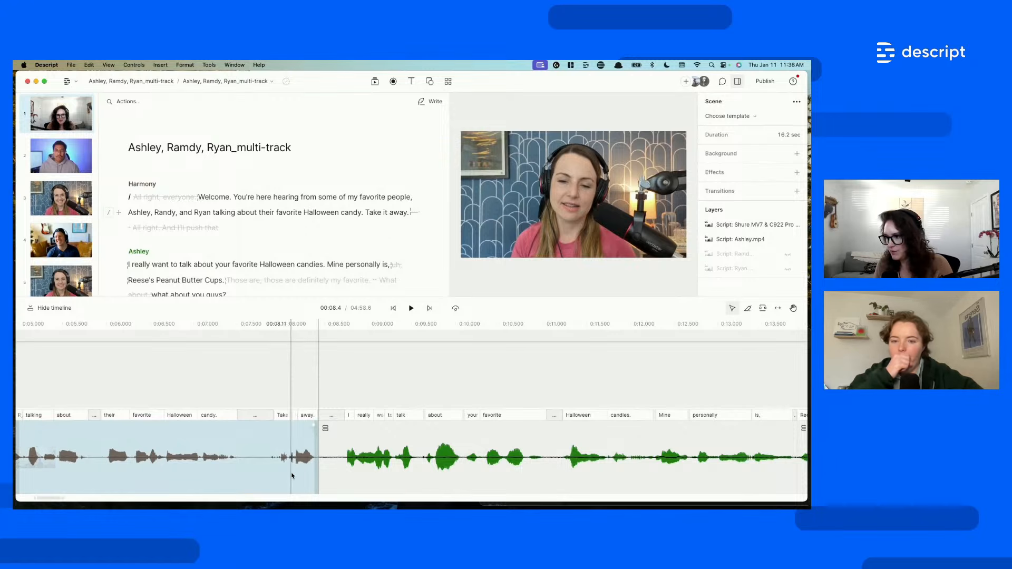
{"action": "scroll", "coordinate": [292, 476], "scroll_direction": "up", "scroll_amount": 5}
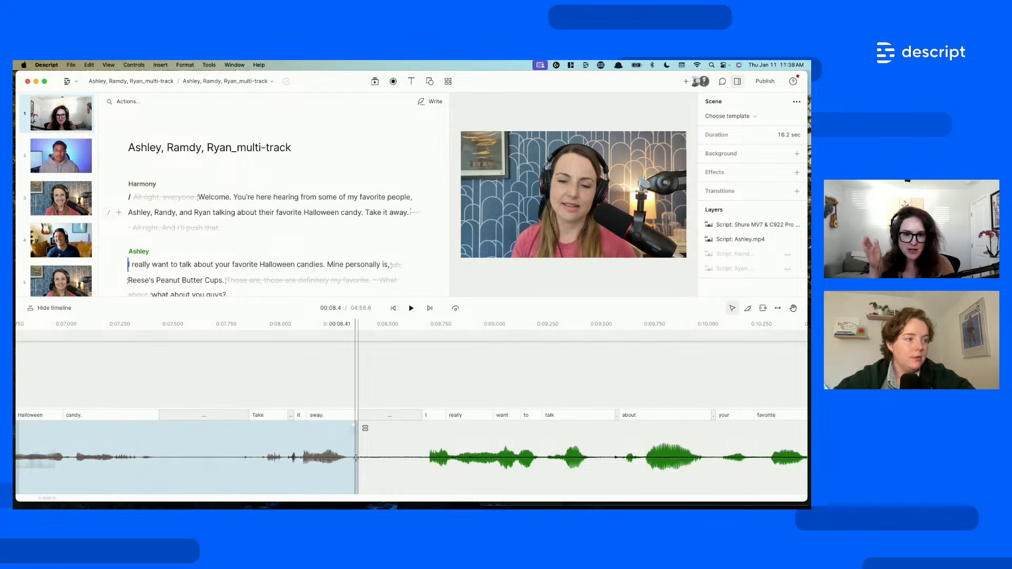
{"action": "left_click_drag", "start_coordinate": [355, 459], "coordinate": [383, 461]}
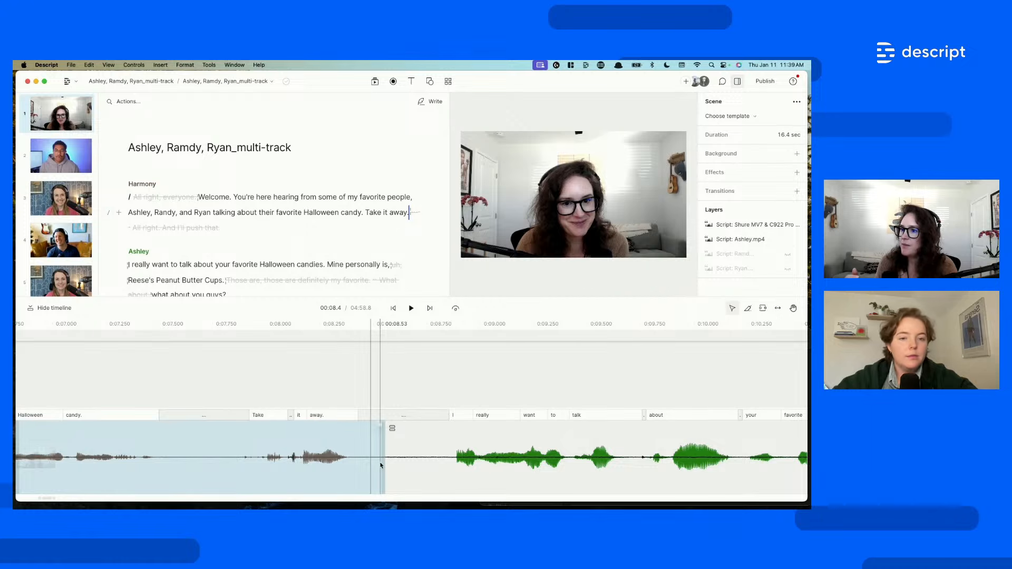
- Add a freeze frame after "away." in the intro clip, shortened to about 2 seconds, and delete it again
{"action": "right_click", "coordinate": [366, 465]}
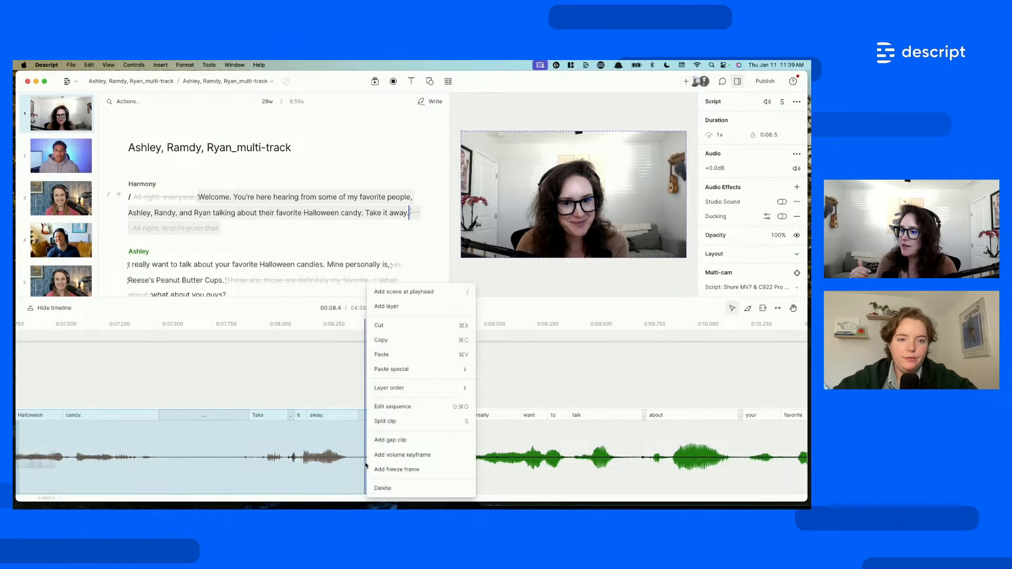
{"action": "left_click", "coordinate": [345, 468]}
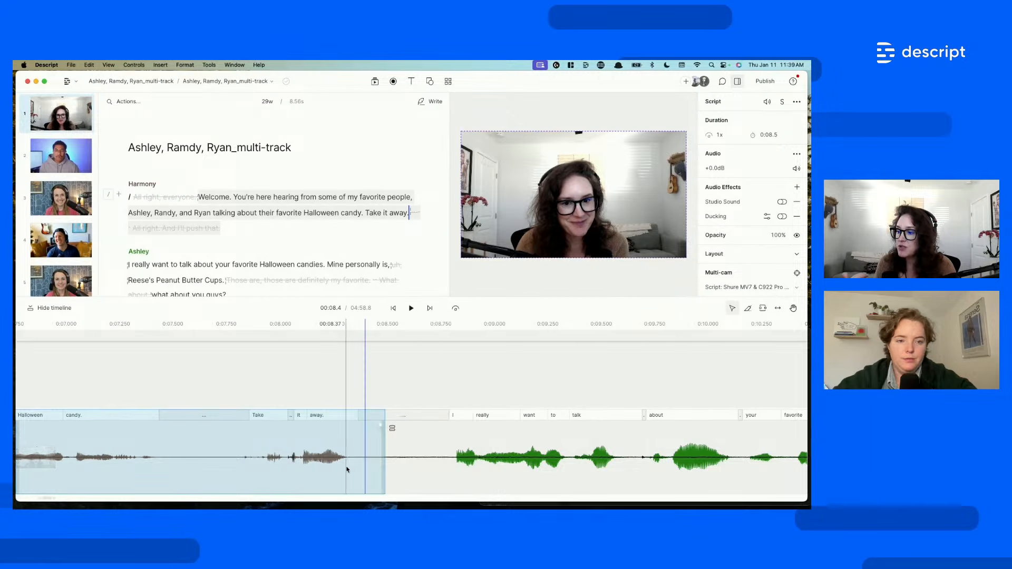
{"action": "right_click", "coordinate": [363, 466]}
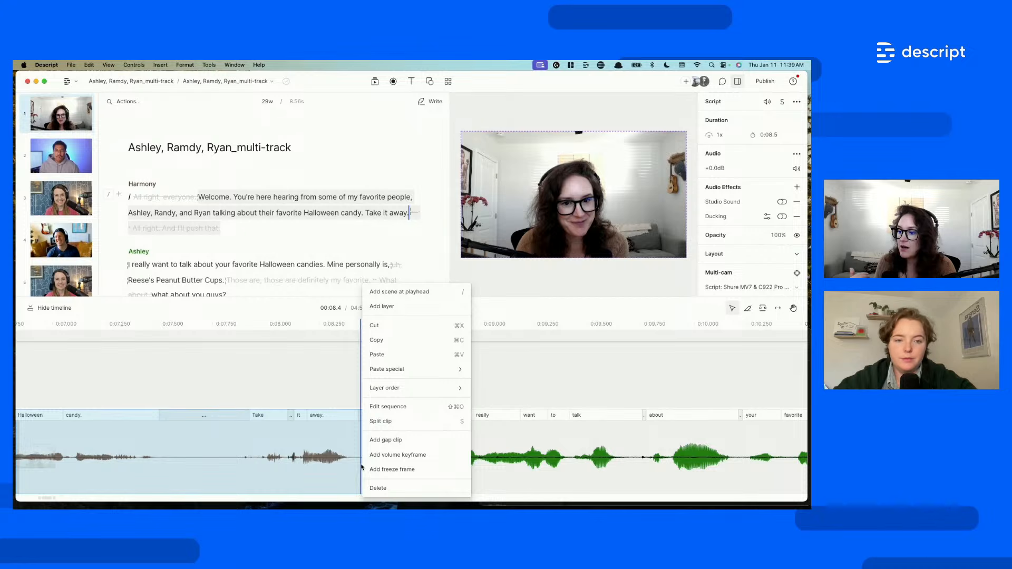
{"action": "left_click", "coordinate": [390, 469]}
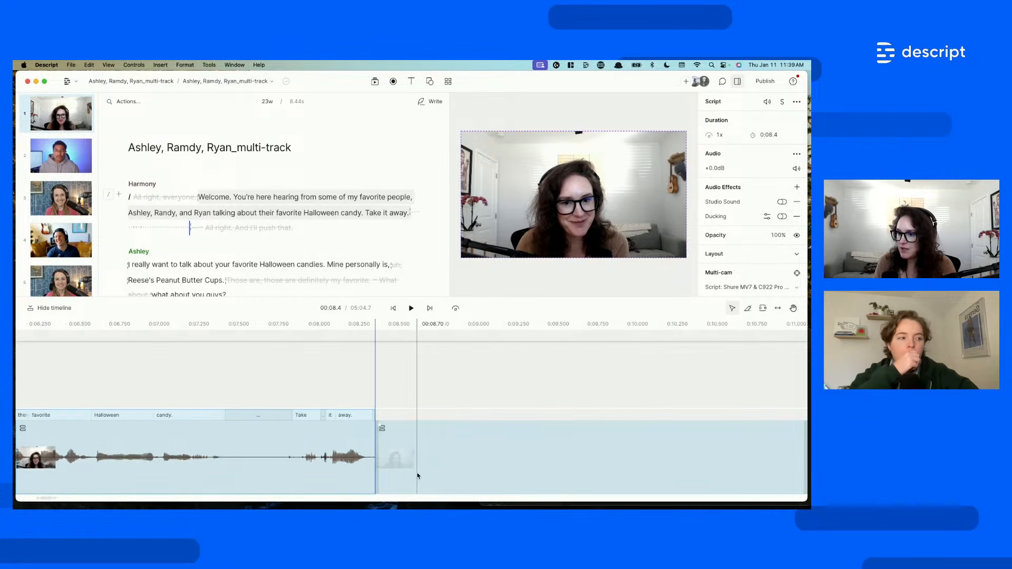
{"action": "scroll", "coordinate": [417, 474], "scroll_direction": "down", "scroll_amount": 5}
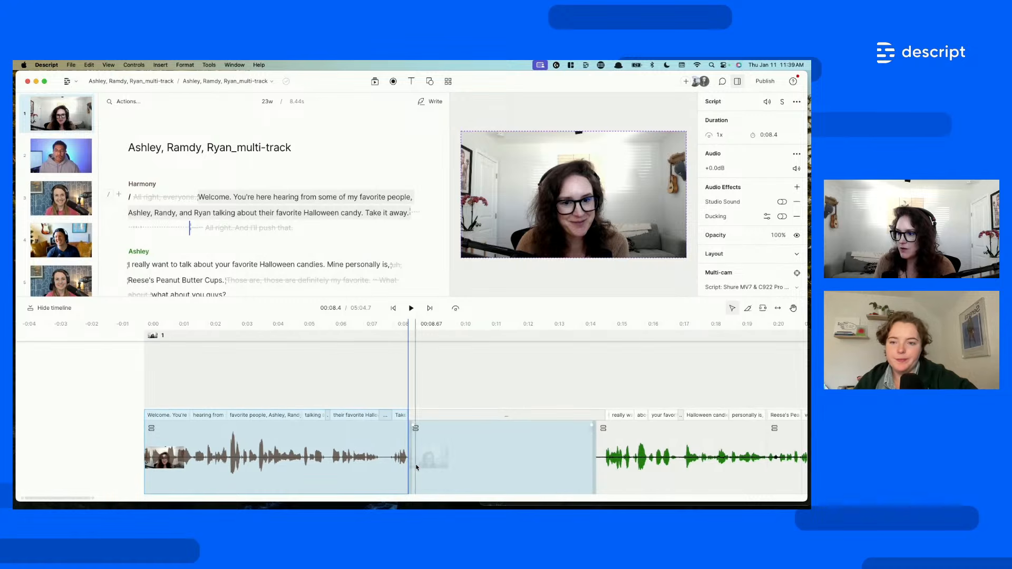
{"action": "left_click_drag", "start_coordinate": [593, 469], "coordinate": [478, 467]}
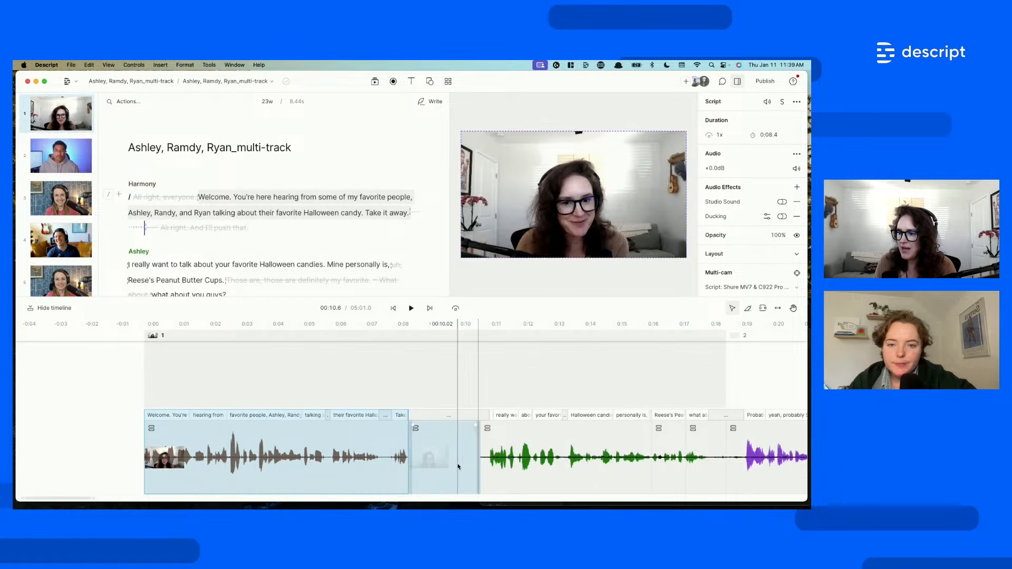
{"action": "left_click", "coordinate": [456, 465]}
{"action": "key", "text": "Delete"}
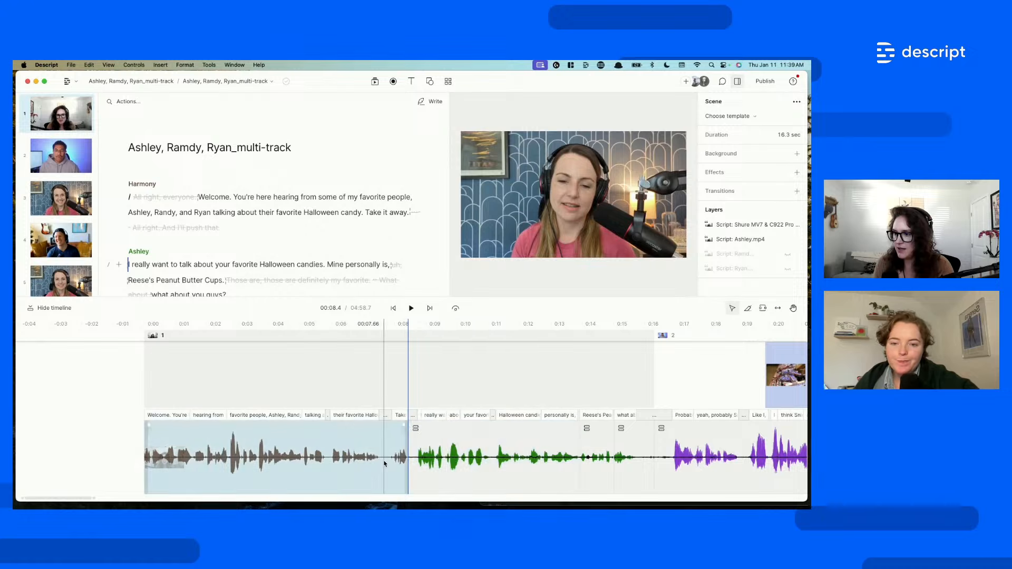
- Extend the end of the intro clip slightly into the pause after "away.", for a scene duration of 16.4 seconds
{"action": "scroll", "coordinate": [383, 464], "scroll_direction": "up", "scroll_amount": 5}
{"action": "scroll", "coordinate": [527, 464], "scroll_direction": "up", "scroll_amount": 1}
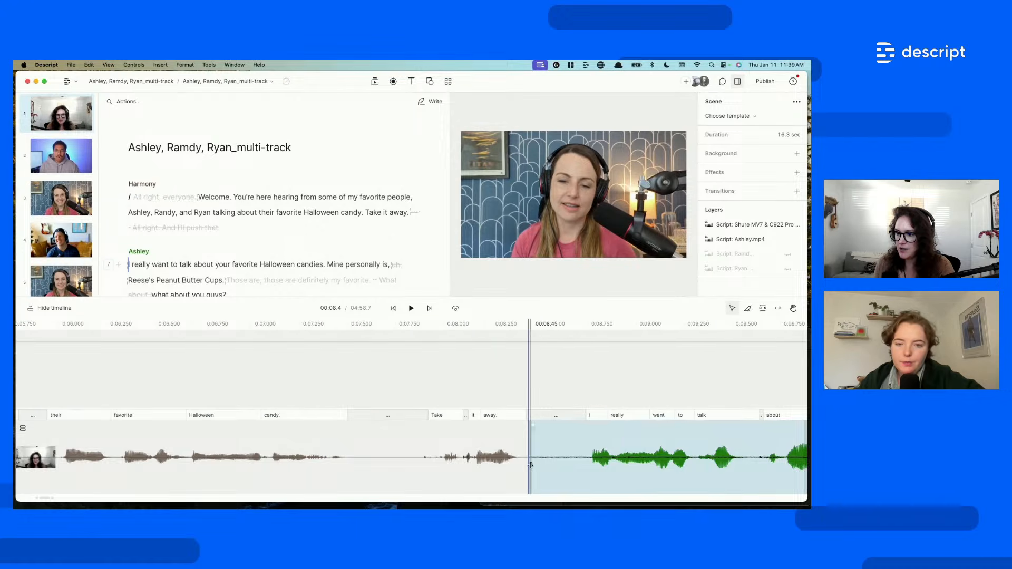
{"action": "left_click_drag", "start_coordinate": [527, 465], "coordinate": [548, 466]}
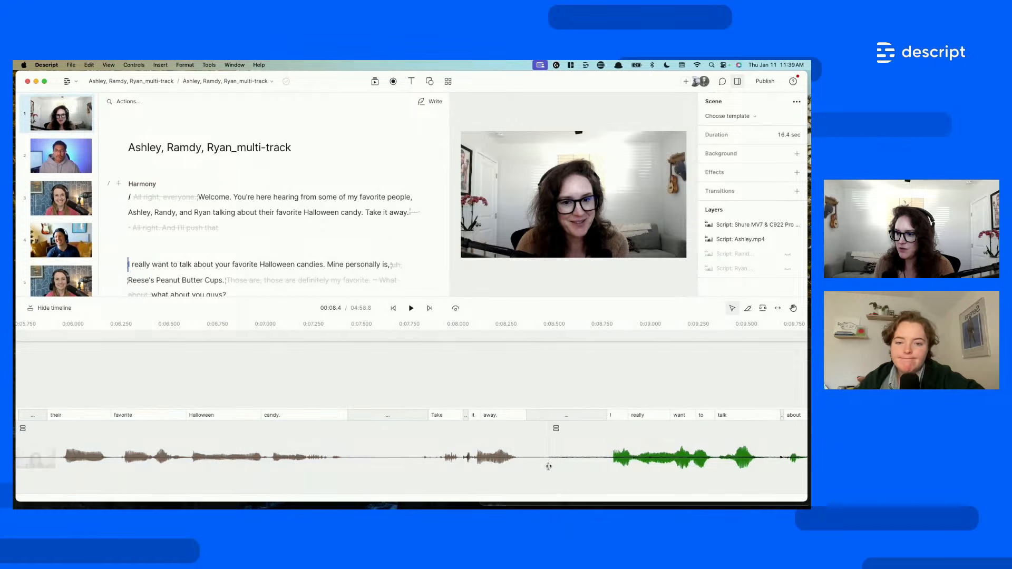
{"action": "left_click", "coordinate": [548, 466]}
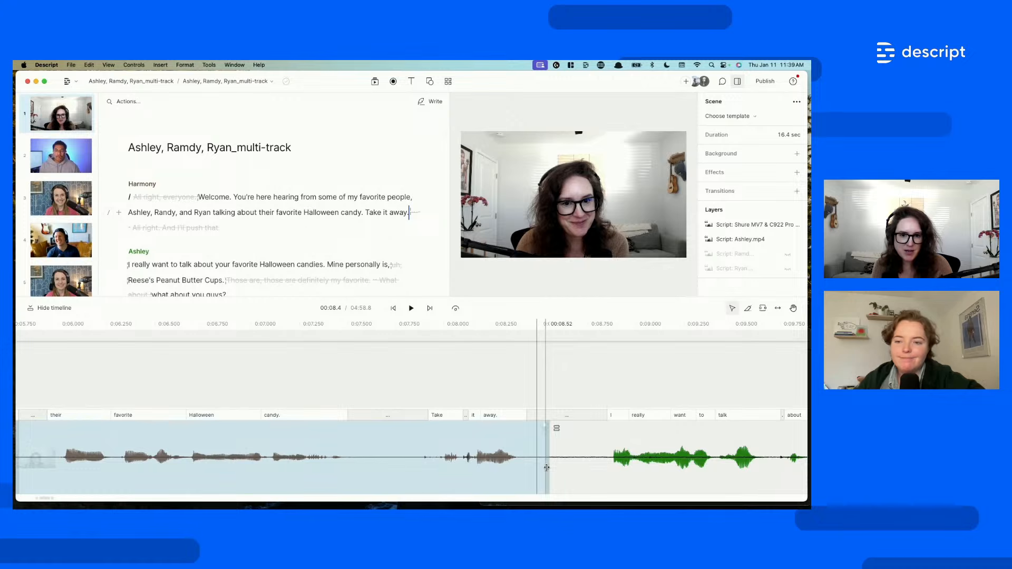
{"action": "left_click", "coordinate": [550, 468]}
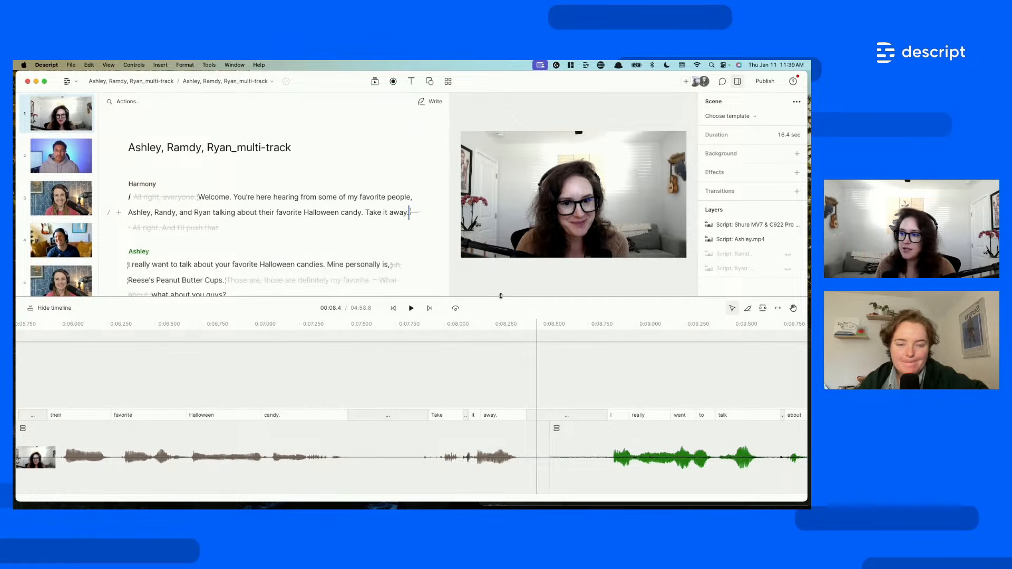
- Place the cursor before "Halloween" in "your favorite Halloween candies" and use the Select tool to select that sentence's clip at several playhead positions
{"action": "left_click", "coordinate": [261, 266]}
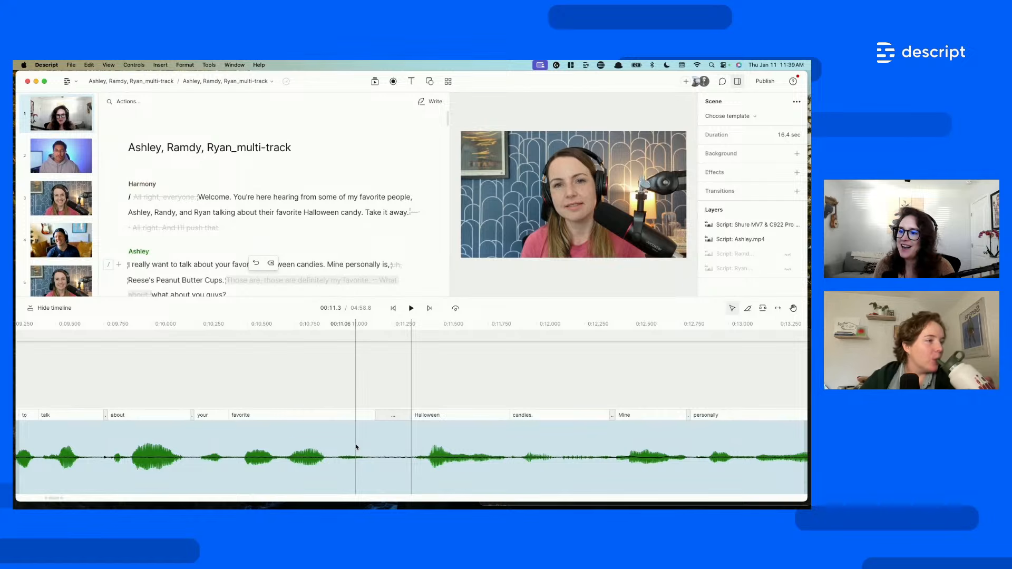
{"action": "scroll", "coordinate": [356, 447], "scroll_direction": "down", "scroll_amount": 3}
{"action": "scroll", "coordinate": [356, 447], "scroll_direction": "down", "scroll_amount": 1}
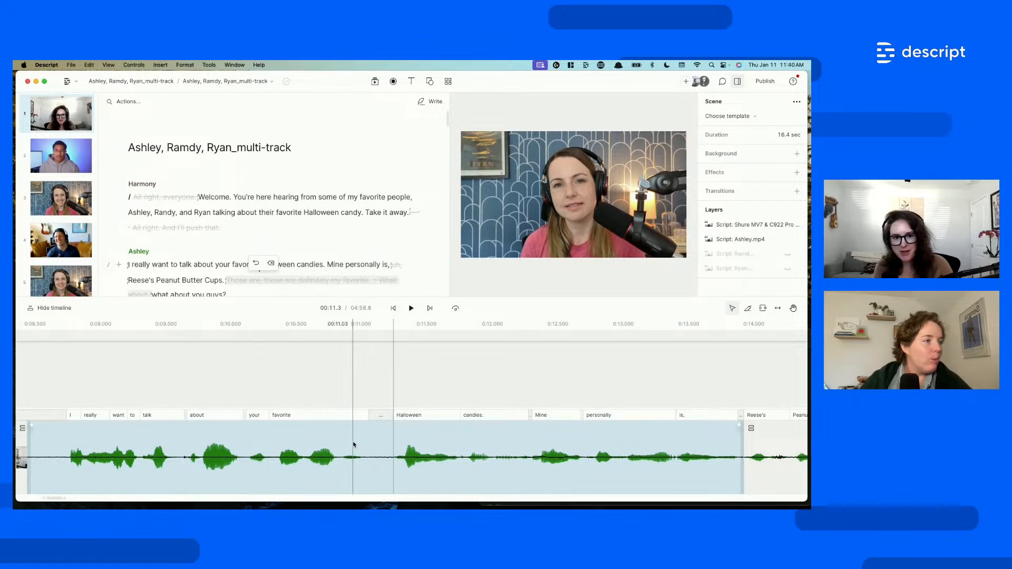
{"action": "scroll", "coordinate": [353, 445], "scroll_direction": "down", "scroll_amount": 2}
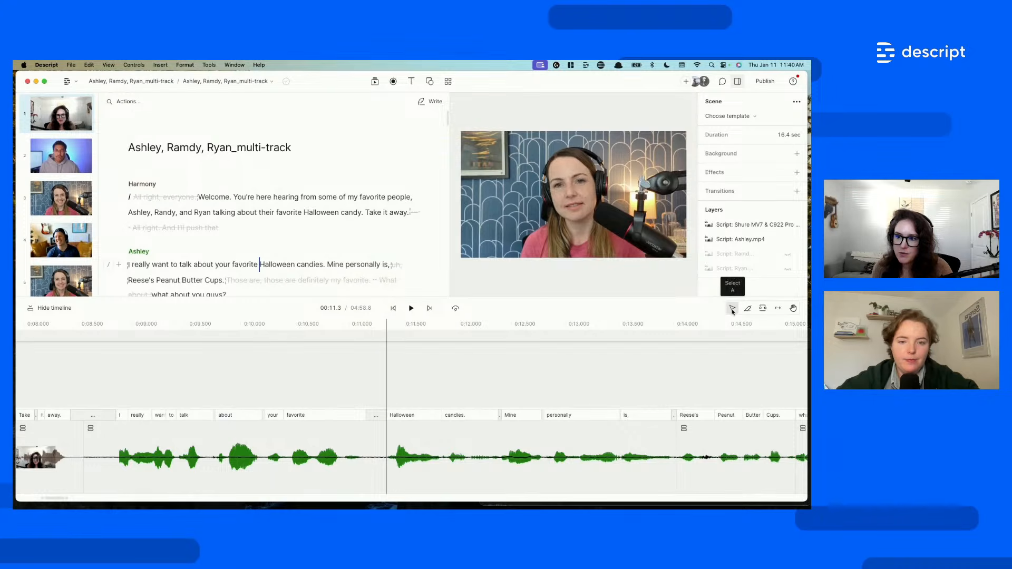
{"action": "left_click", "coordinate": [636, 438]}
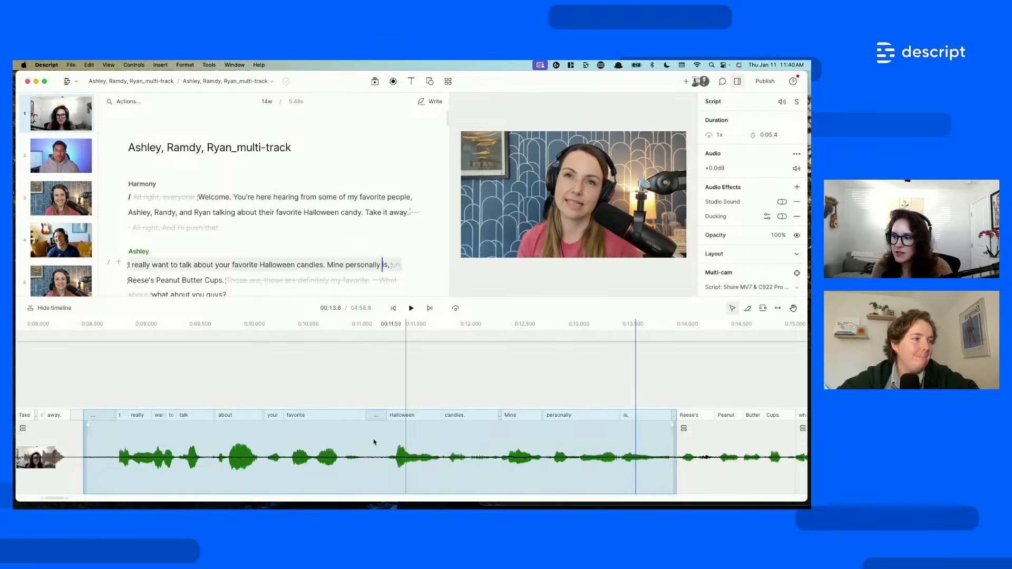
{"action": "left_click", "coordinate": [162, 454]}
{"action": "left_click", "coordinate": [331, 458]}
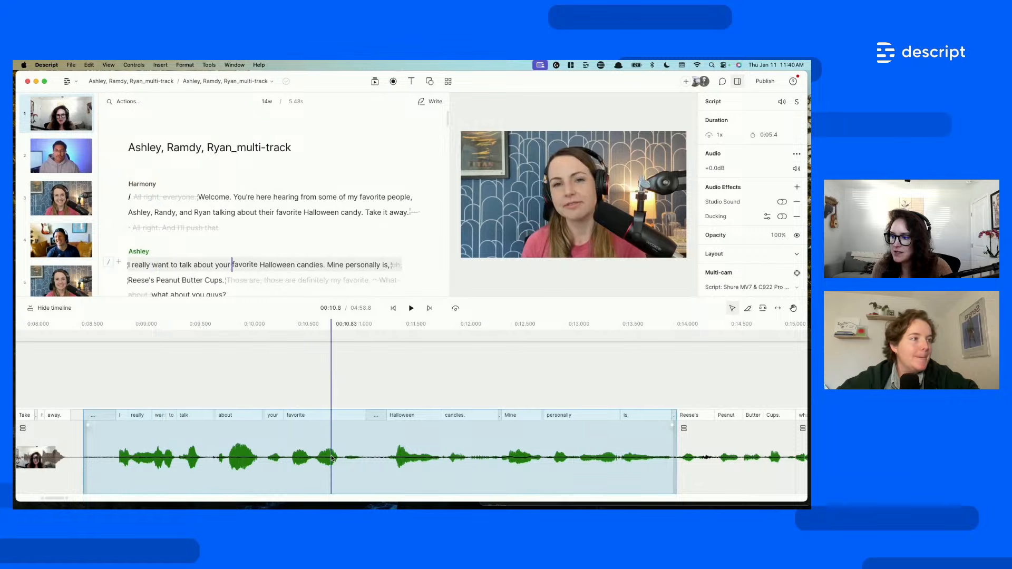
- Select the "Reese's Peanut Butter Cups" clip and split the preceding clip with the Blade tool just before "Halloween", at about 11.2 seconds
{"action": "left_click", "coordinate": [723, 454]}
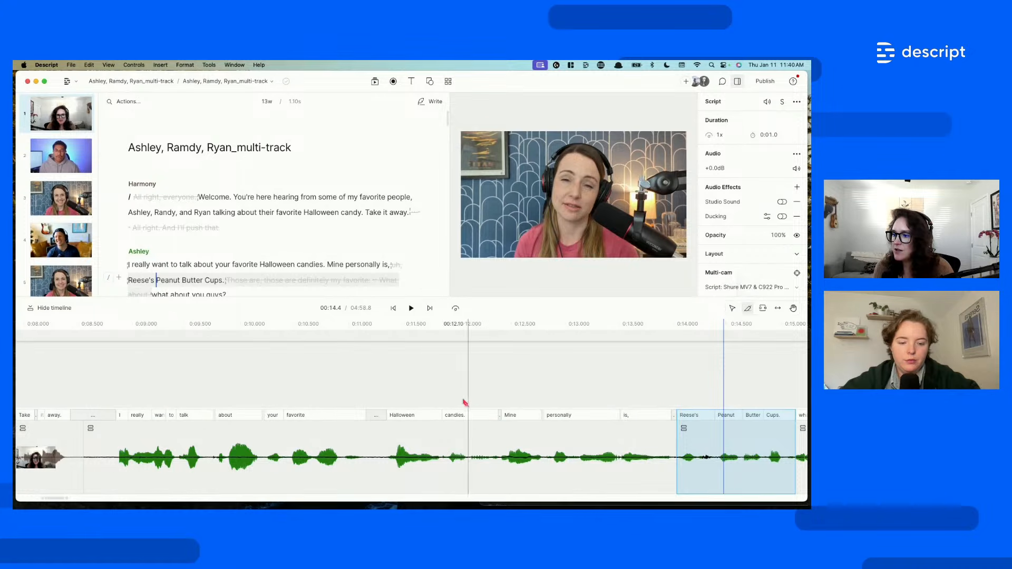
{"action": "left_click", "coordinate": [378, 441]}
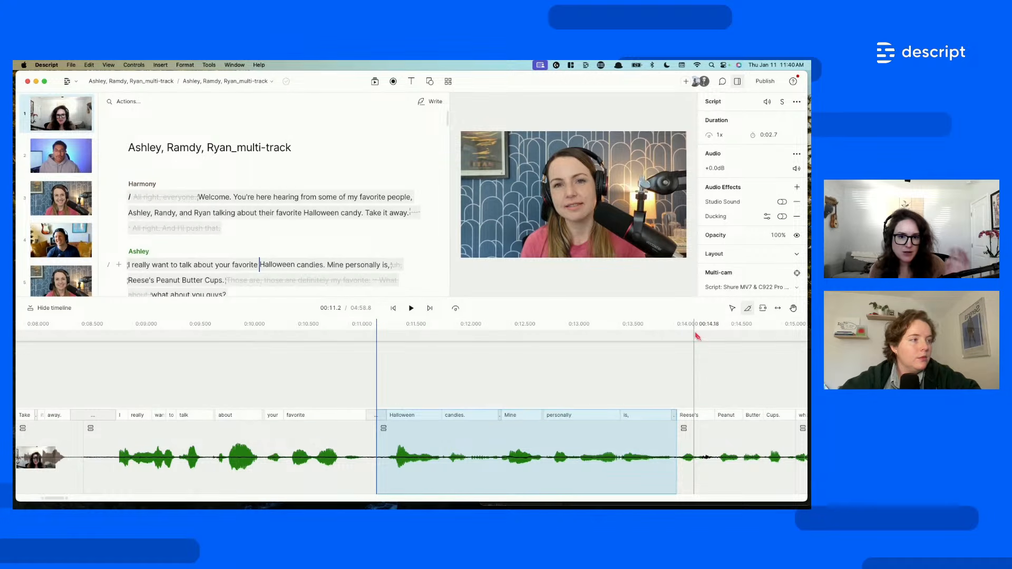
- Try a fade-in on the "Halloween candies. Mine personally is," clip, then delete the clip, undoing both edits
{"action": "left_click", "coordinate": [731, 309]}
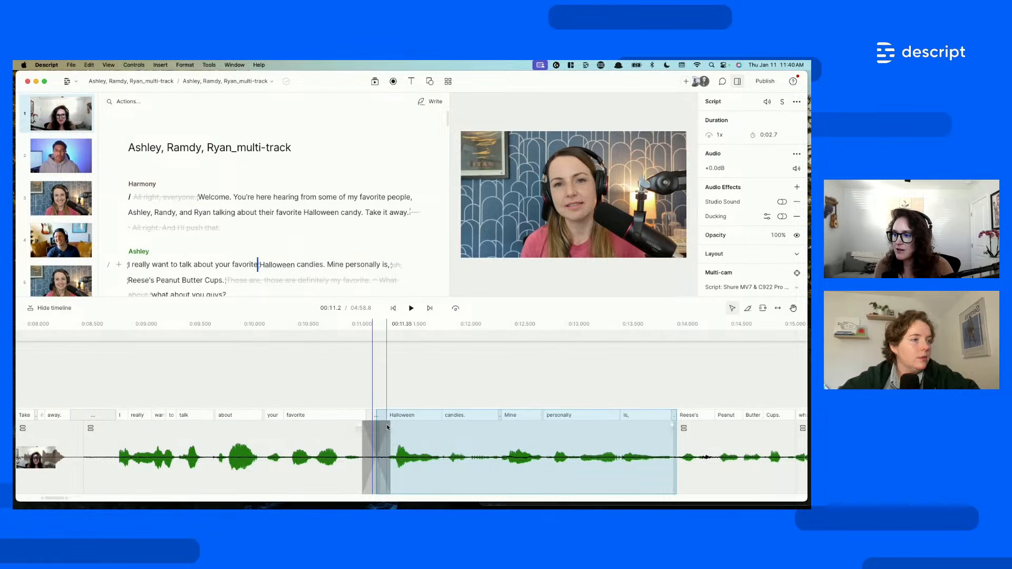
{"action": "key", "text": "super+z"}
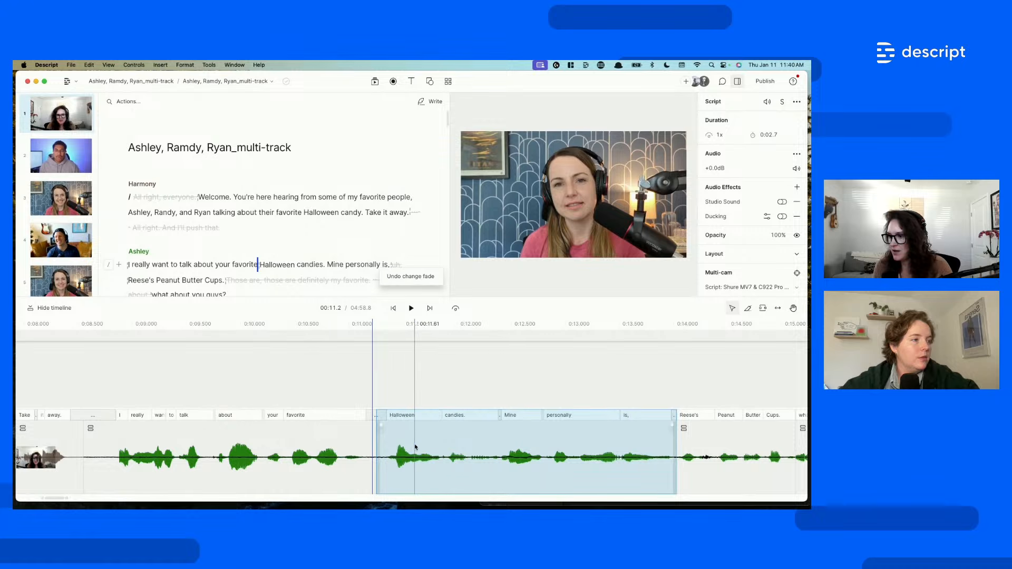
{"action": "left_click", "coordinate": [415, 447]}
{"action": "key", "text": "BackSpace"}
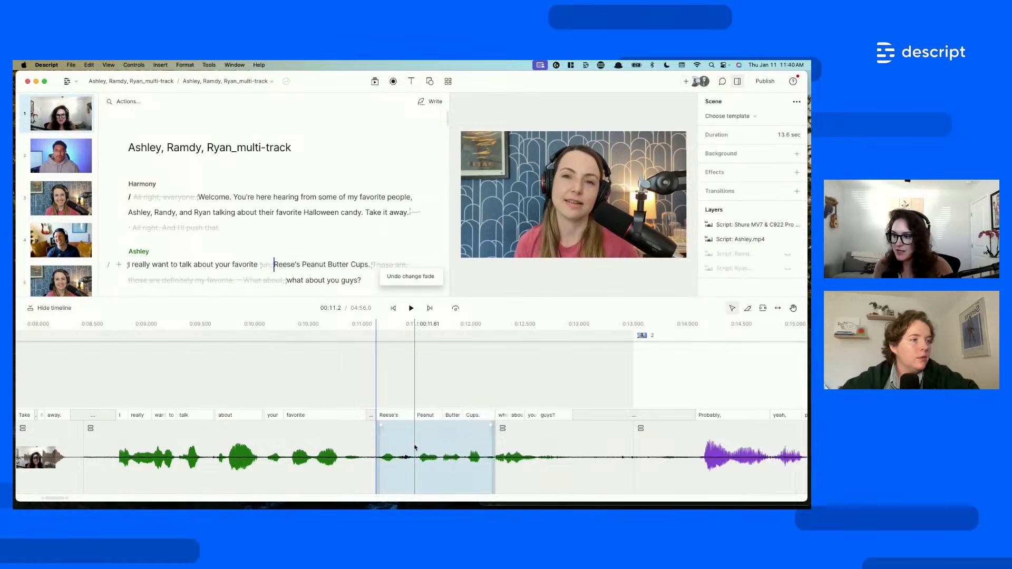
{"action": "key", "text": "super+z"}
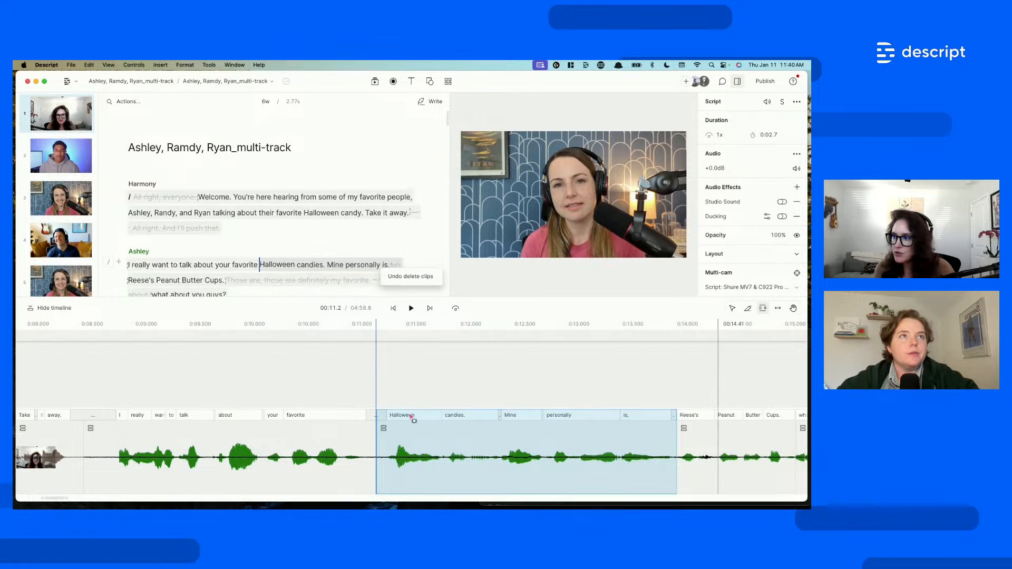
- Range-select "Mine personally is," in the timeline, delete it, undo the deletion, and open the options for that range
{"action": "left_click_drag", "start_coordinate": [499, 458], "coordinate": [652, 443]}
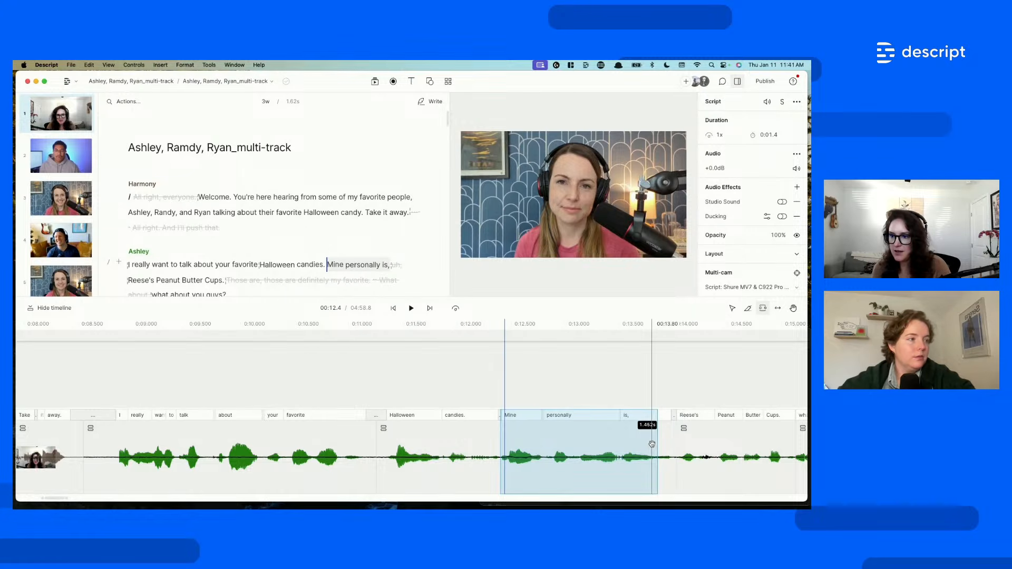
{"action": "key", "text": "BackSpace"}
{"action": "key", "text": "super+z"}
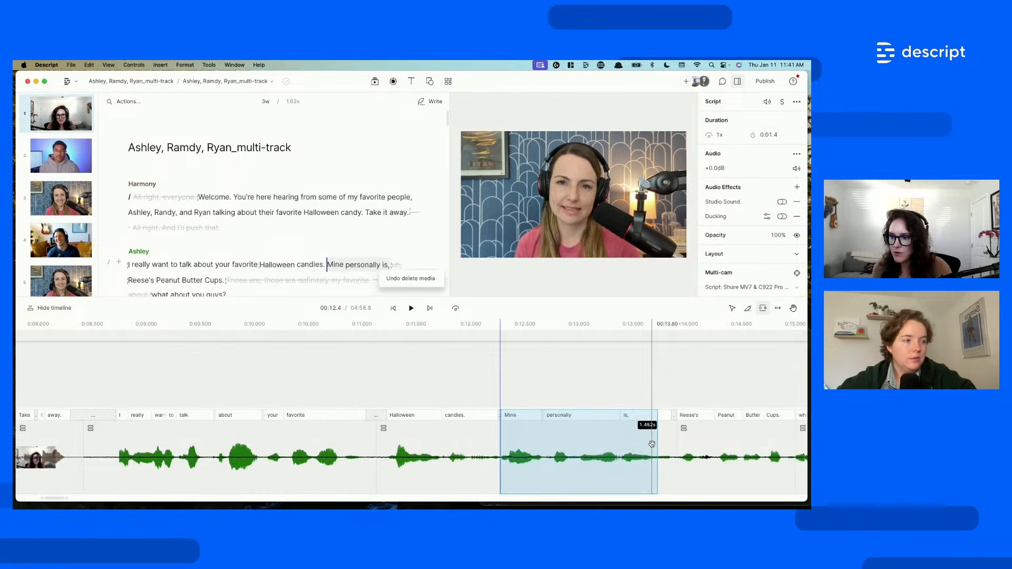
{"action": "right_click", "coordinate": [609, 447]}
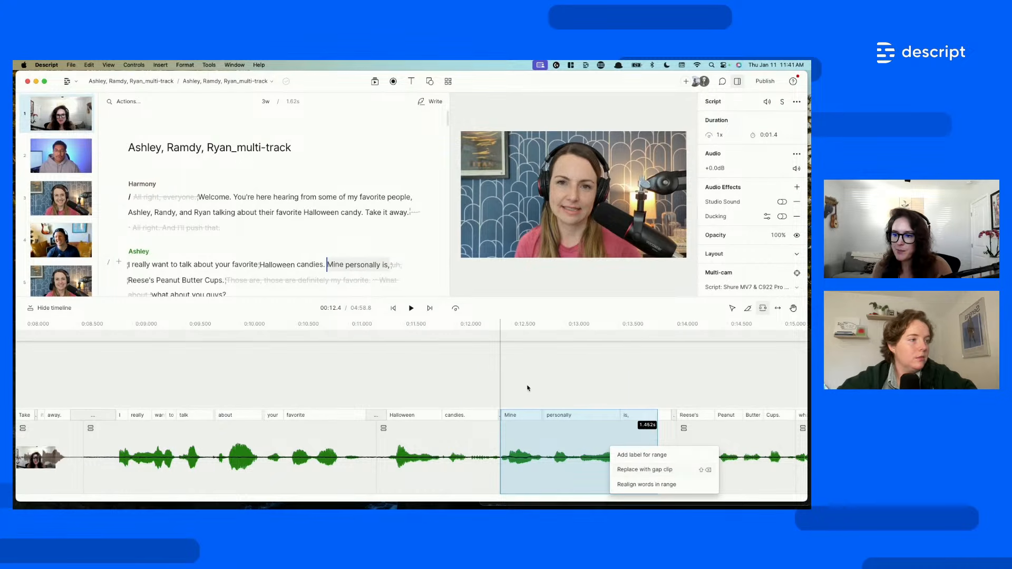
- Slip the media inside the "Halloween candies" clip several times with the Slip tool and undo all of the slips
{"action": "left_click", "coordinate": [777, 309]}
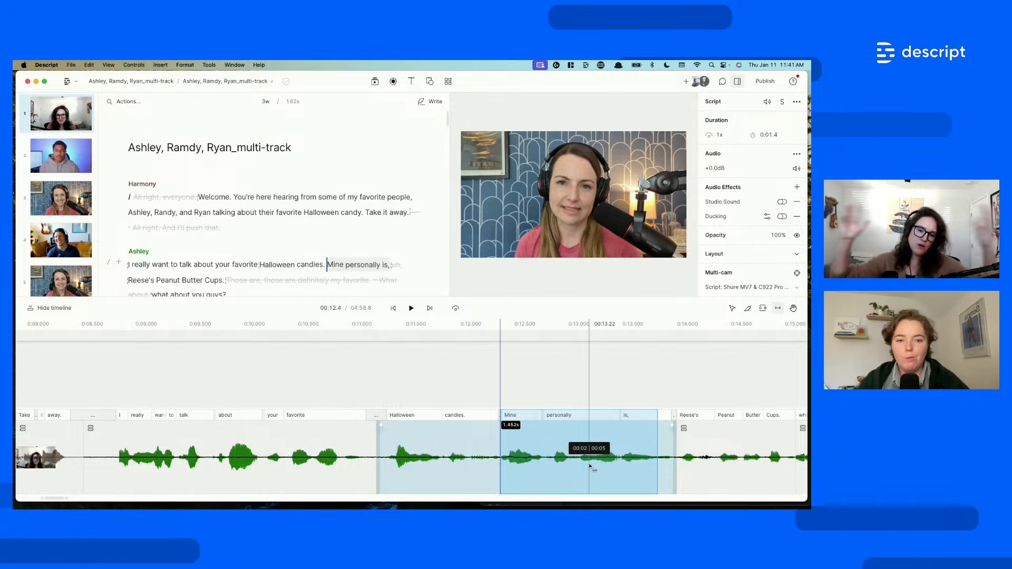
{"action": "left_click_drag", "start_coordinate": [611, 459], "coordinate": [569, 460]}
{"action": "left_click_drag", "start_coordinate": [649, 461], "coordinate": [503, 462]}
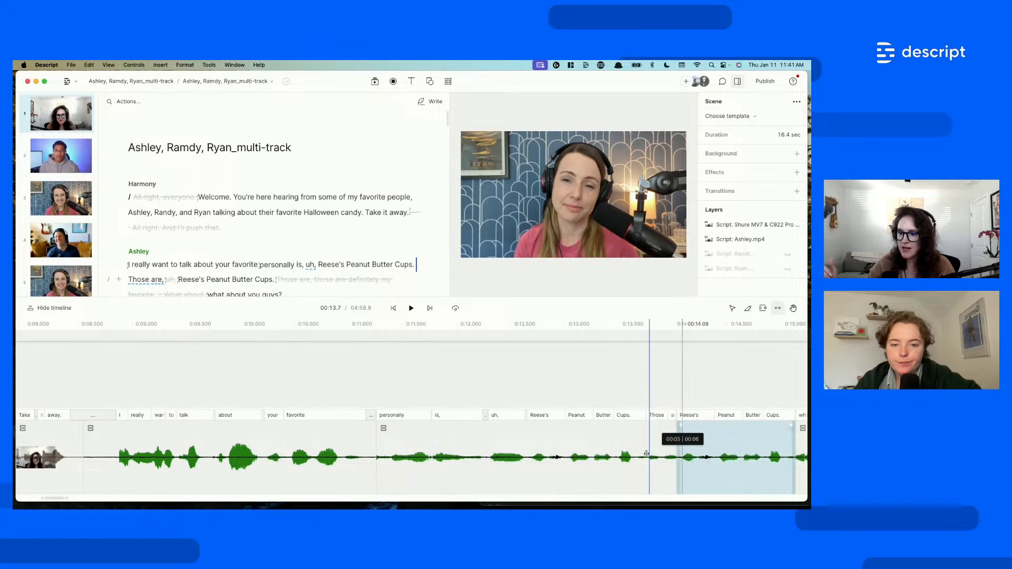
{"action": "left_click_drag", "start_coordinate": [623, 455], "coordinate": [513, 452]}
{"action": "left_click", "coordinate": [626, 455]}
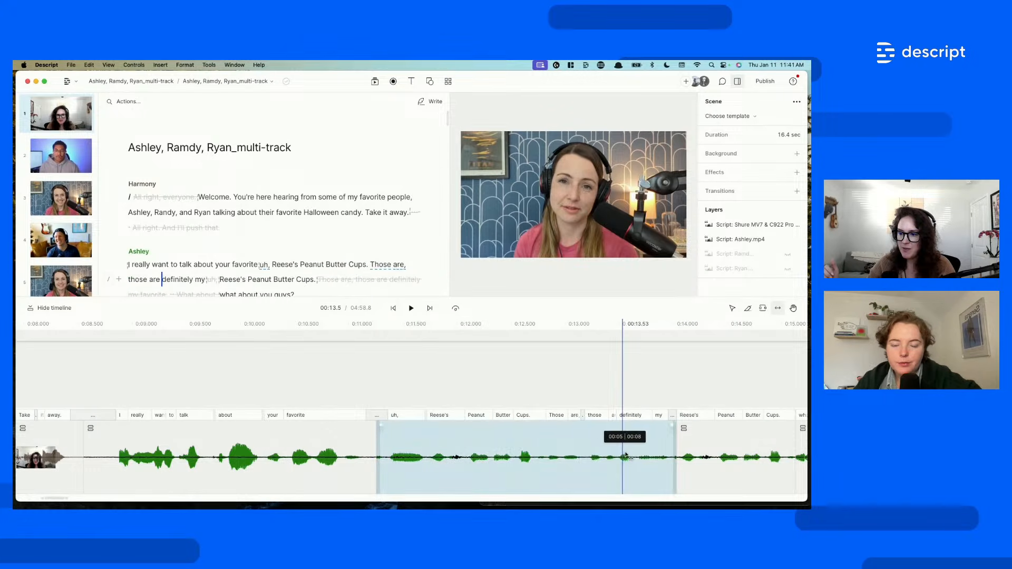
{"action": "left_click_drag", "start_coordinate": [626, 455], "coordinate": [576, 457]}
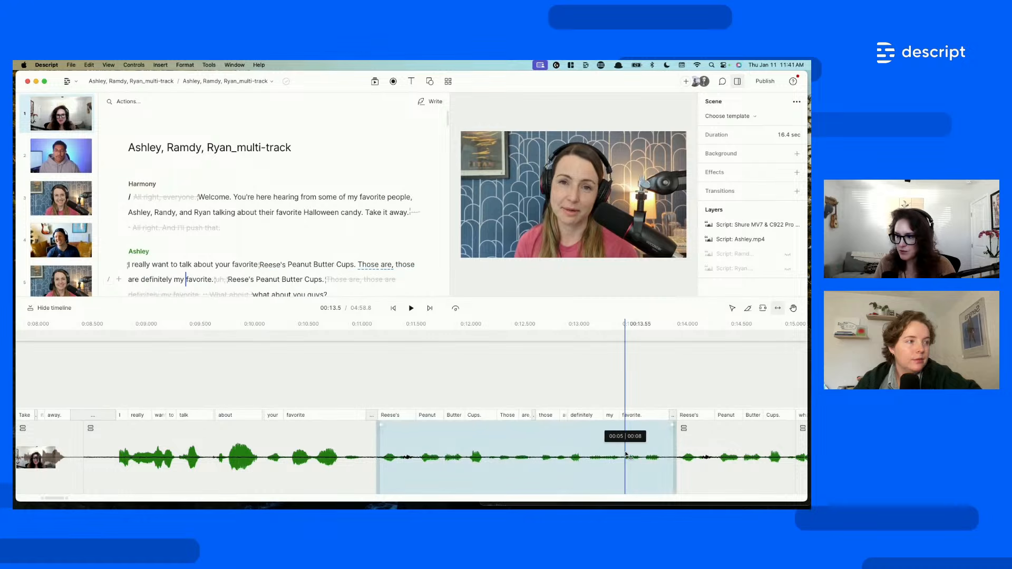
{"action": "left_click_drag", "start_coordinate": [638, 452], "coordinate": [599, 454]}
{"action": "key", "text": "super+z"}
{"action": "key", "text": "super+z"}
{"action": "key", "text": "super+z"}
{"action": "key", "text": "super+z"}
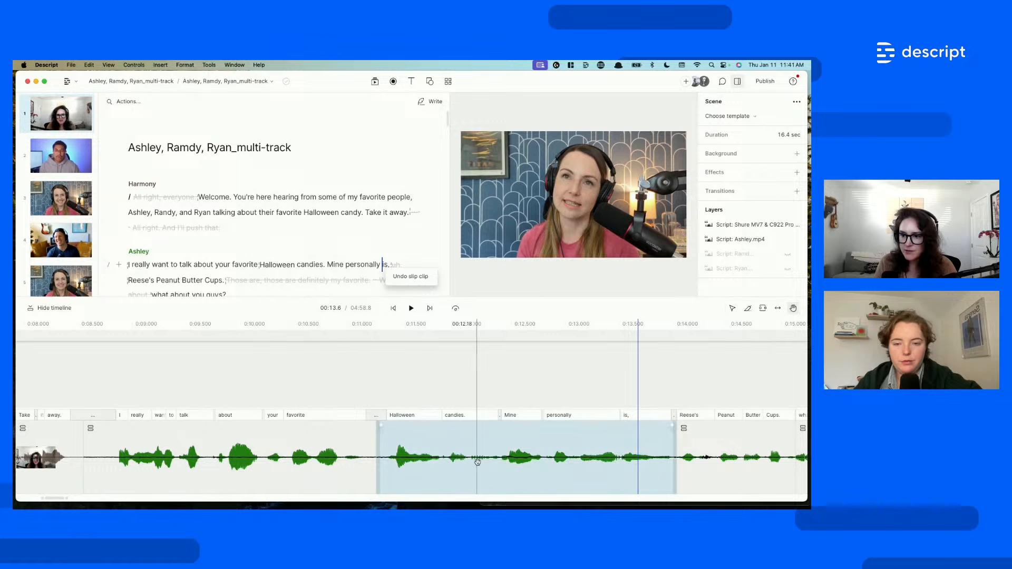
- Pan the timeline with the Hand tool around the start of scene 2, then hide the timeline
{"action": "left_click", "coordinate": [731, 456]}
{"action": "scroll", "coordinate": [592, 468], "scroll_direction": "right", "scroll_amount": 5}
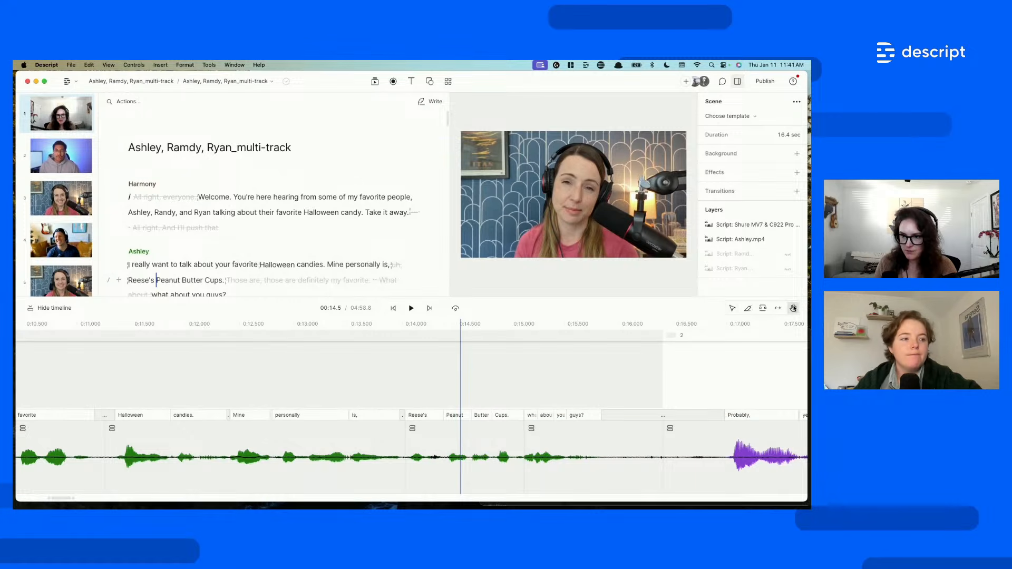
{"action": "left_click", "coordinate": [793, 309]}
{"action": "left_click_drag", "start_coordinate": [766, 453], "coordinate": [746, 471]}
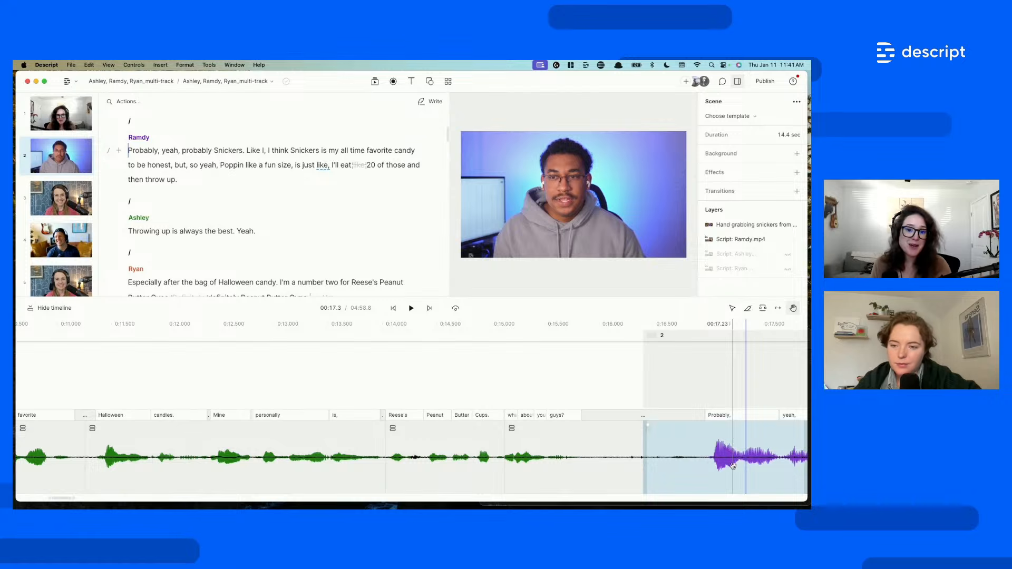
{"action": "left_click", "coordinate": [53, 308]}
- Select the swimming passage from "Alright, let's talk about swimming again" through "Why don't we start with you" and start a comment on it
{"action": "scroll", "coordinate": [297, 334], "scroll_direction": "down", "scroll_amount": 5}
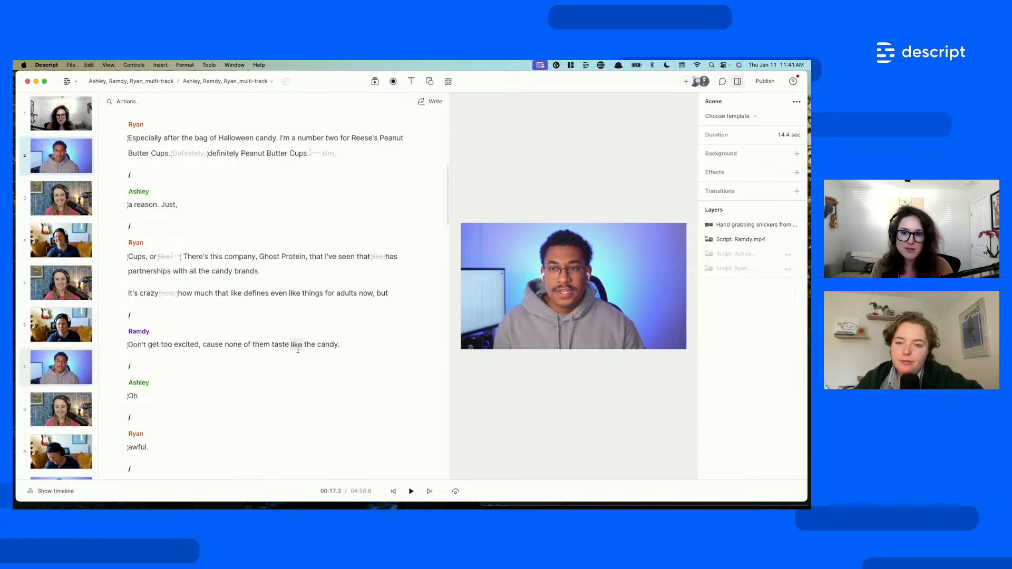
{"action": "scroll", "coordinate": [297, 351], "scroll_direction": "down", "scroll_amount": 2}
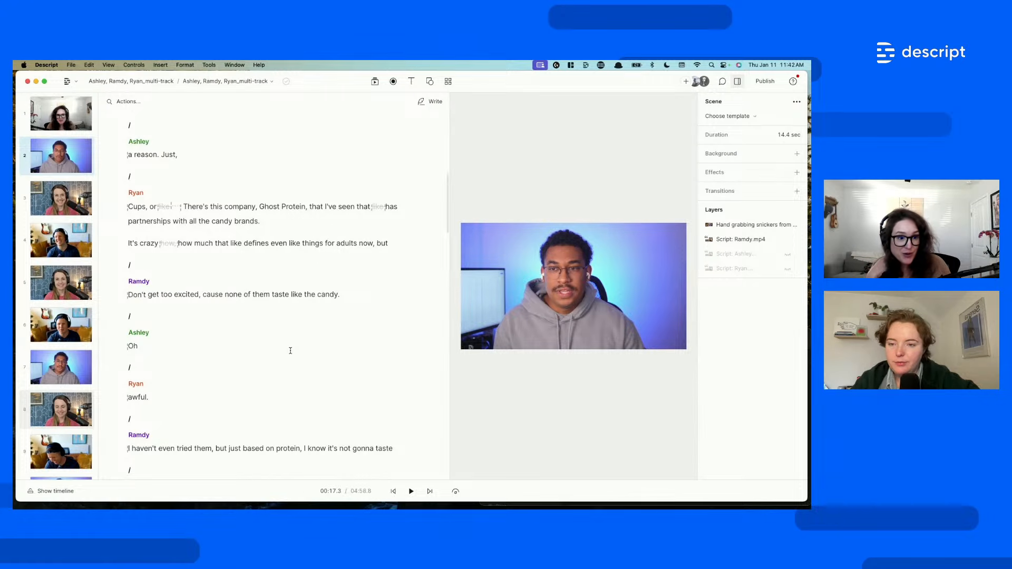
{"action": "scroll", "coordinate": [287, 351], "scroll_direction": "down", "scroll_amount": 2}
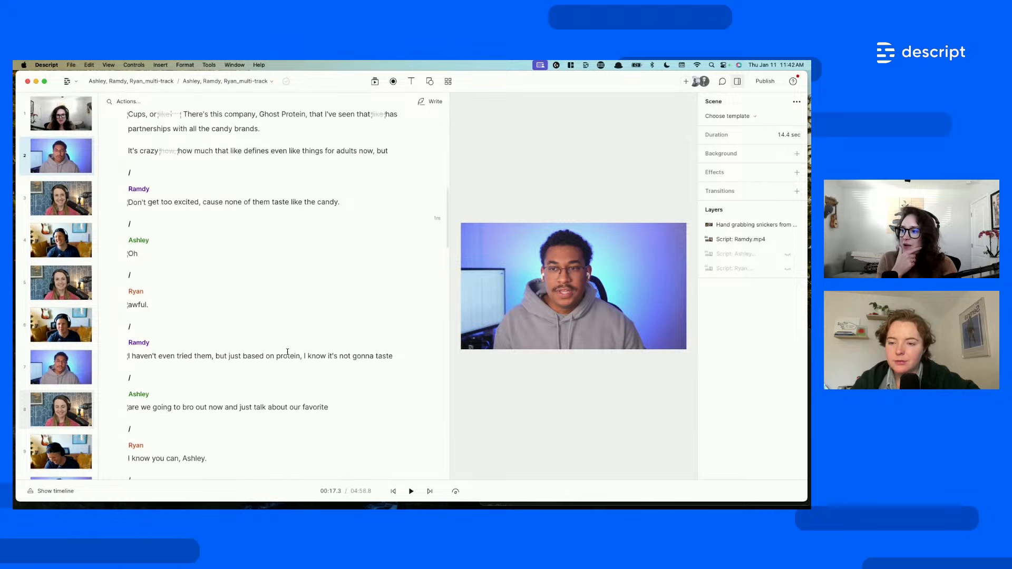
{"action": "scroll", "coordinate": [286, 352], "scroll_direction": "down", "scroll_amount": 4}
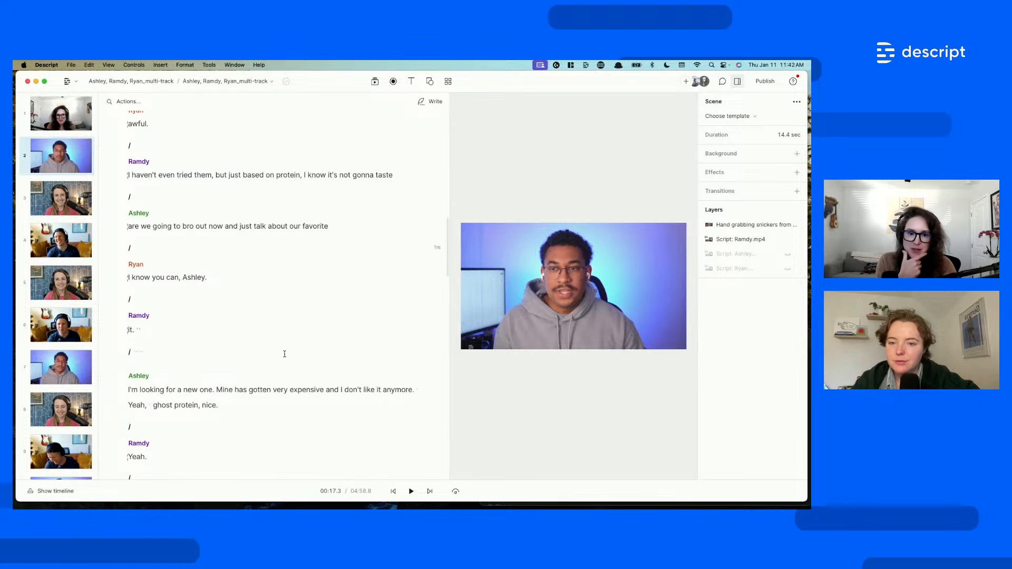
{"action": "scroll", "coordinate": [284, 353], "scroll_direction": "down", "scroll_amount": 6}
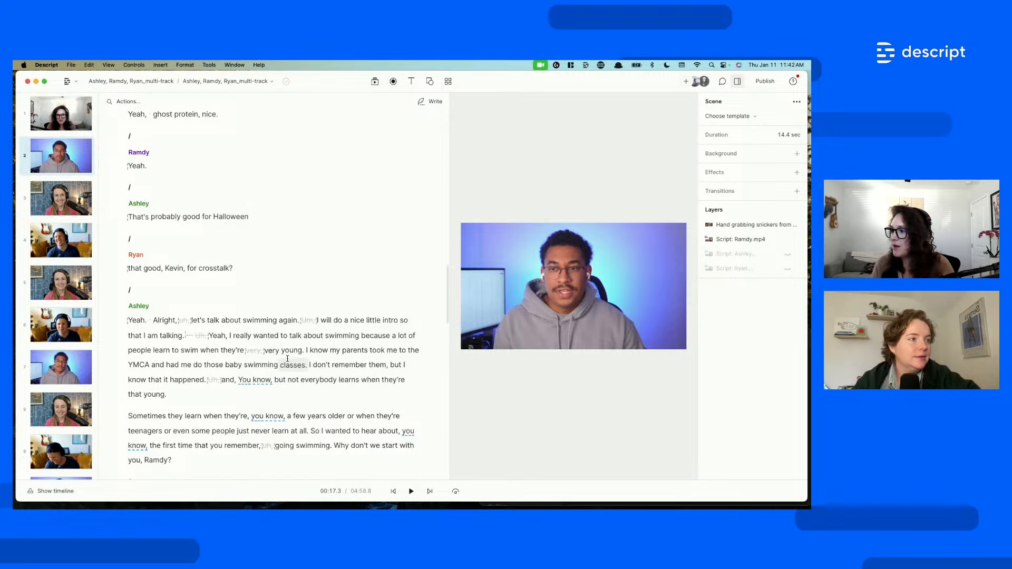
{"action": "scroll", "coordinate": [298, 360], "scroll_direction": "down", "scroll_amount": 2}
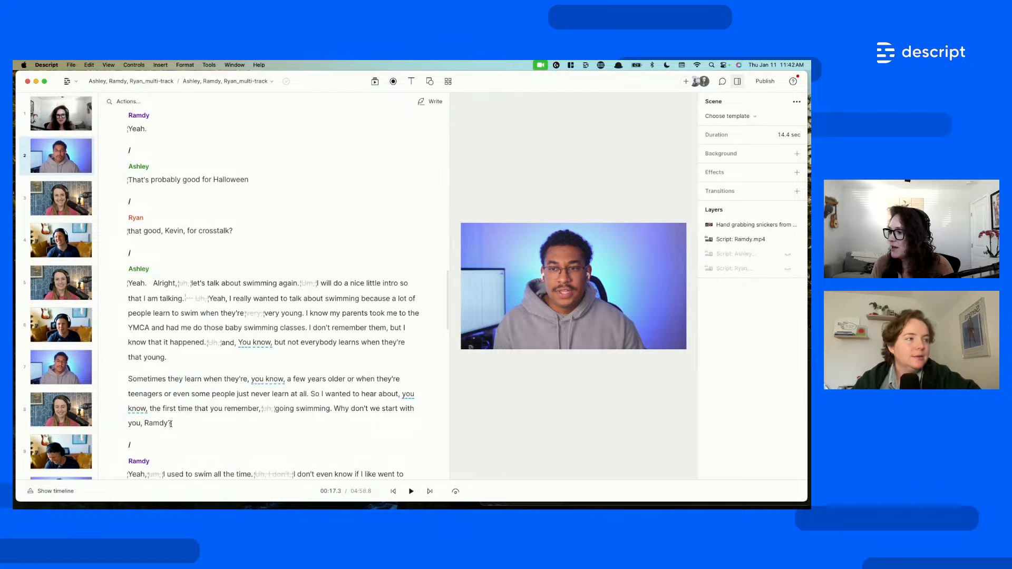
{"action": "left_click_drag", "start_coordinate": [181, 380], "coordinate": [155, 289]}
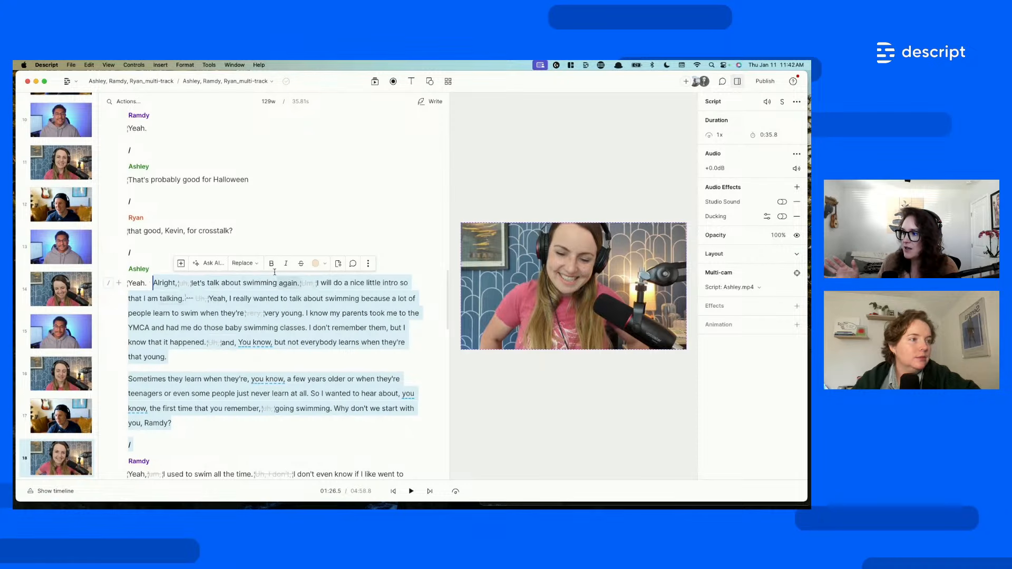
{"action": "left_click", "coordinate": [352, 263]}
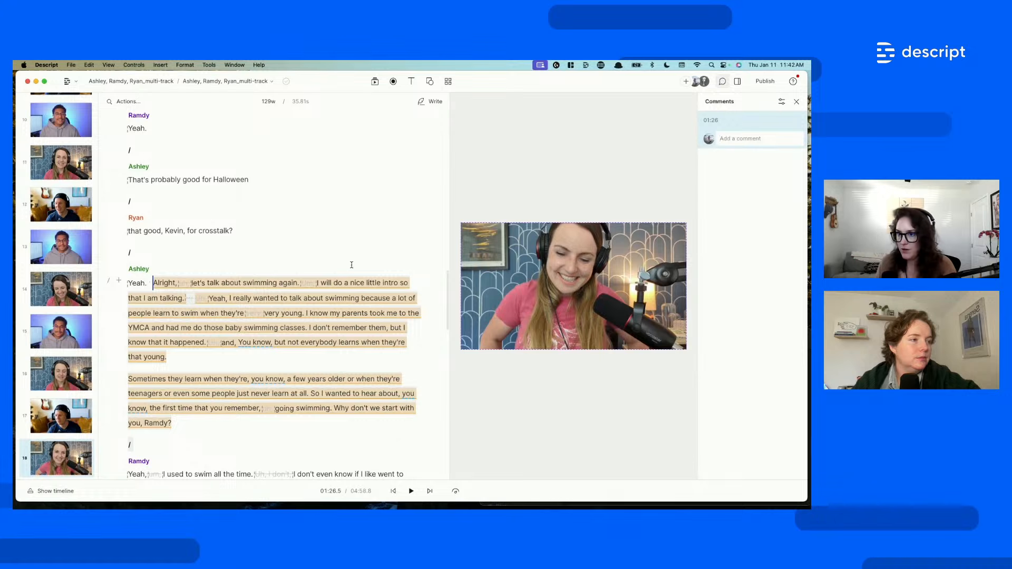
- Mention the first suggested collaborator, post the comment "should we use for social?", and activate its reply field
{"action": "type", "text": "@"}
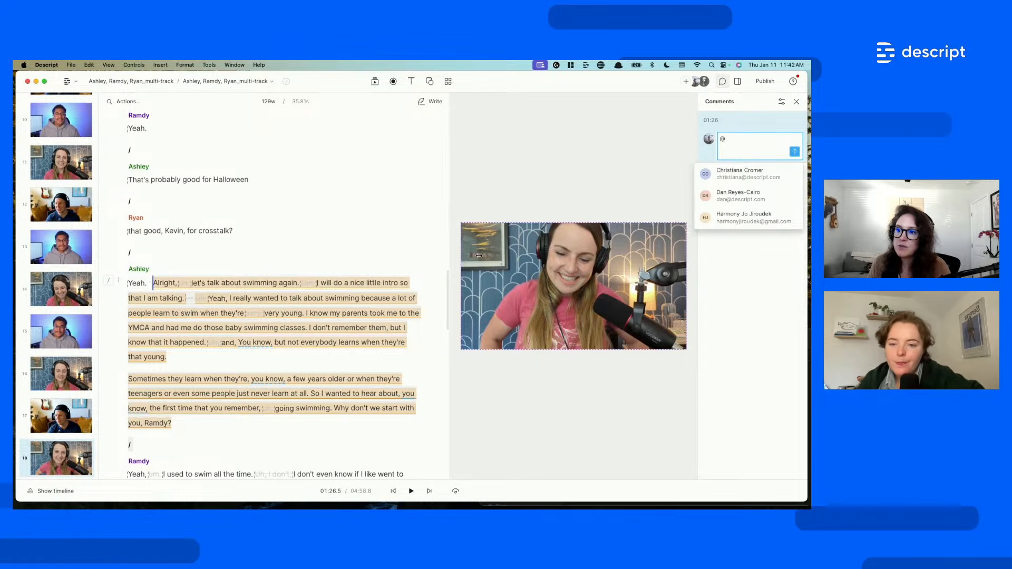
{"action": "left_click", "coordinate": [751, 173]}
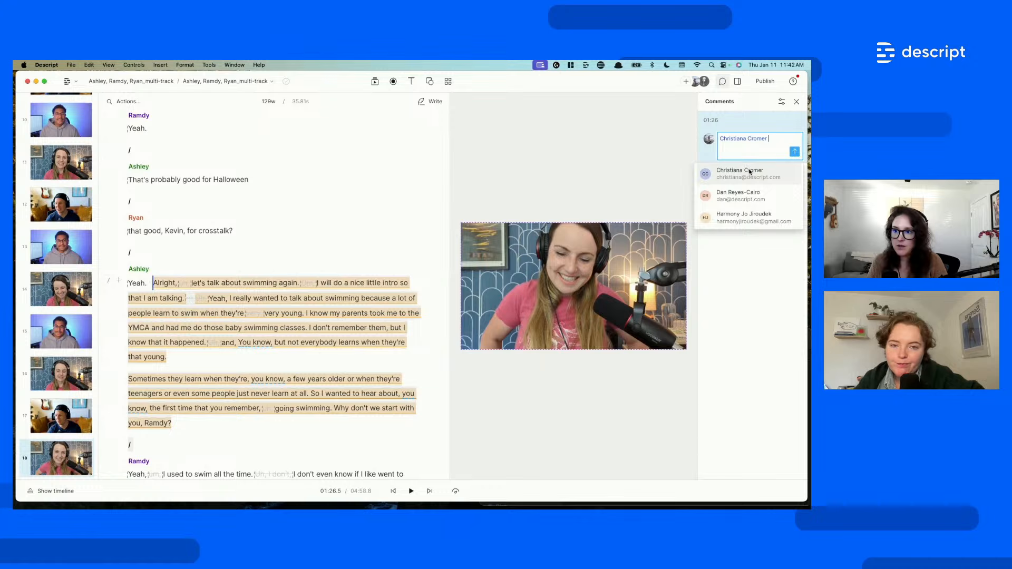
{"action": "type", "text": "should we use for"}
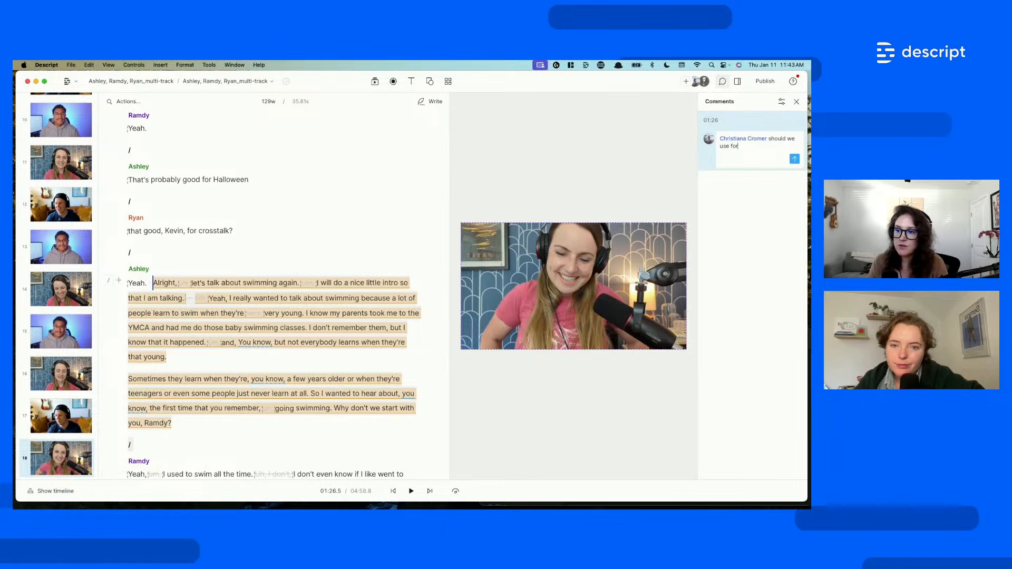
{"action": "type", "text": " social?"}
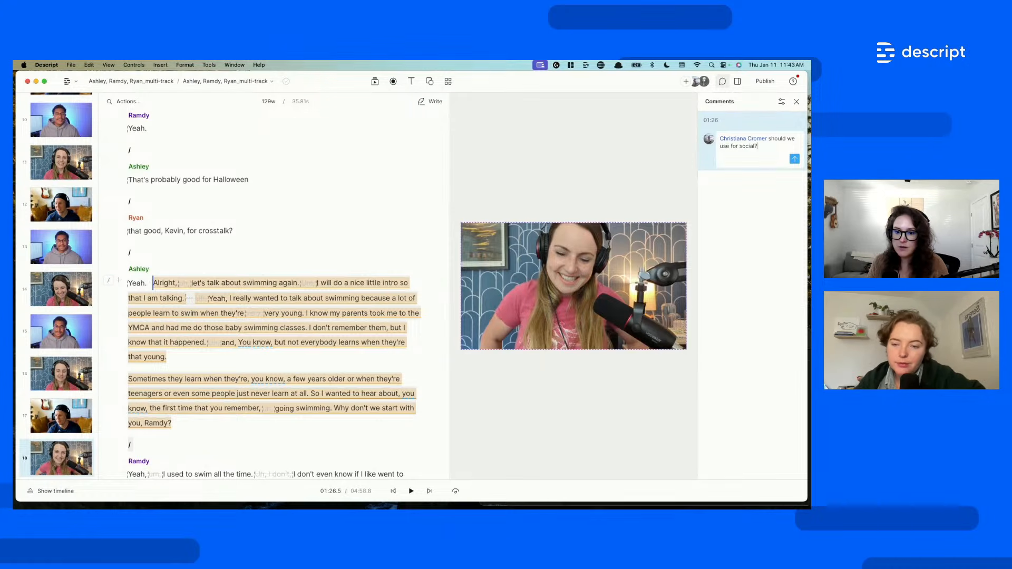
{"action": "left_click", "coordinate": [796, 161]}
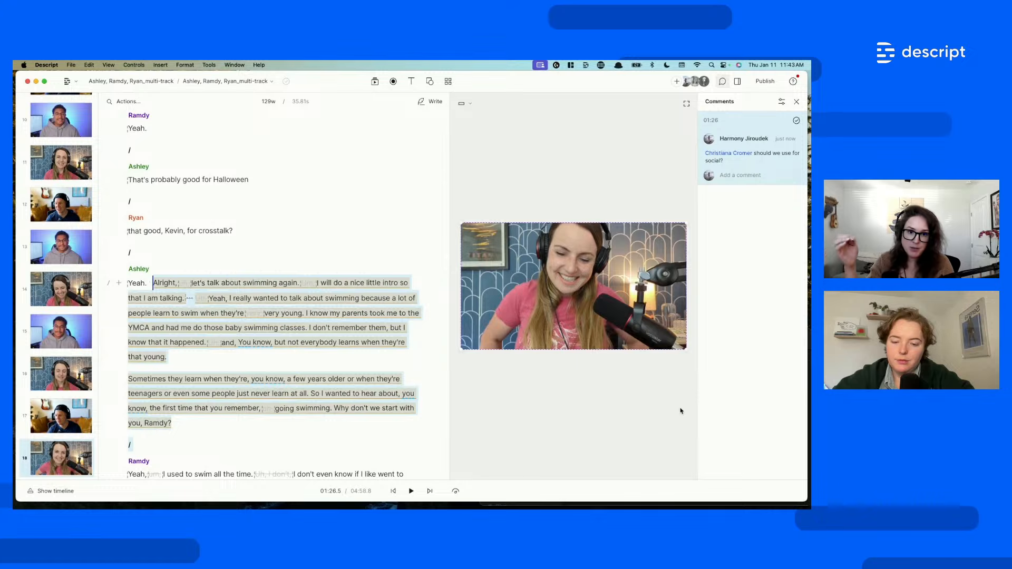
{"action": "left_click", "coordinate": [735, 176]}
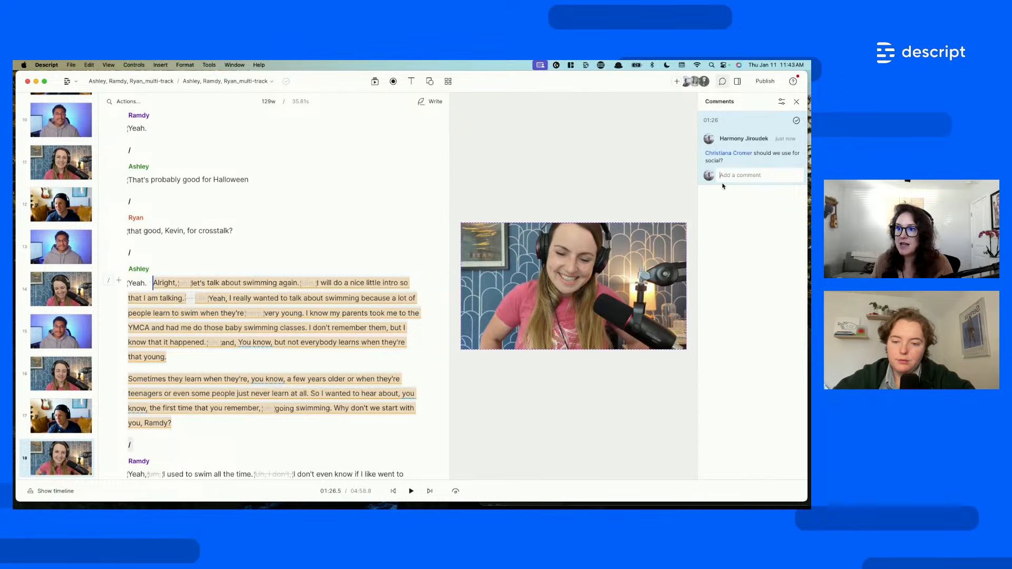
- Change the mentioned collaborator's project access to "Can edit" and close the project access settings
{"action": "left_click", "coordinate": [704, 82]}
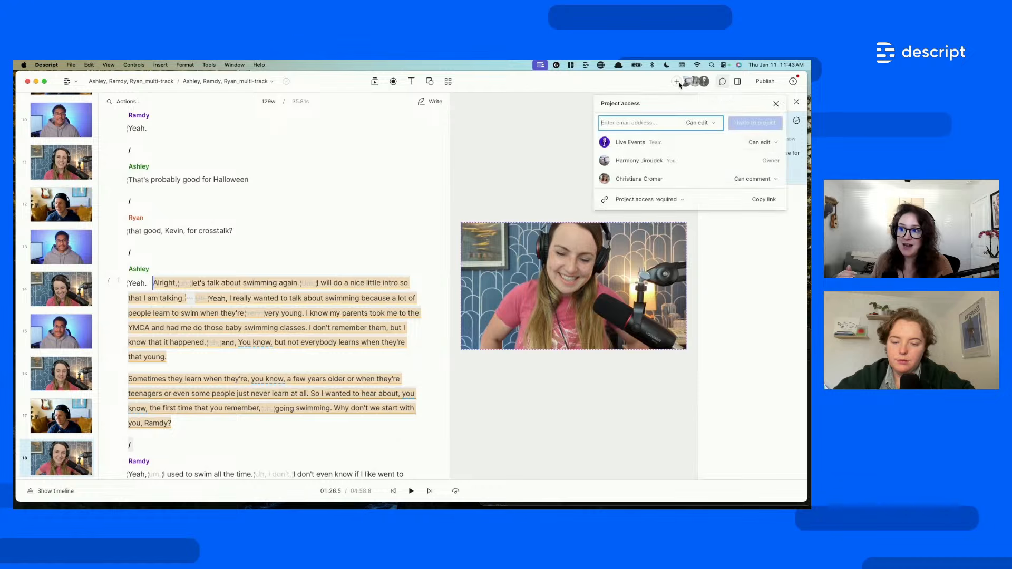
{"action": "left_click", "coordinate": [763, 179]}
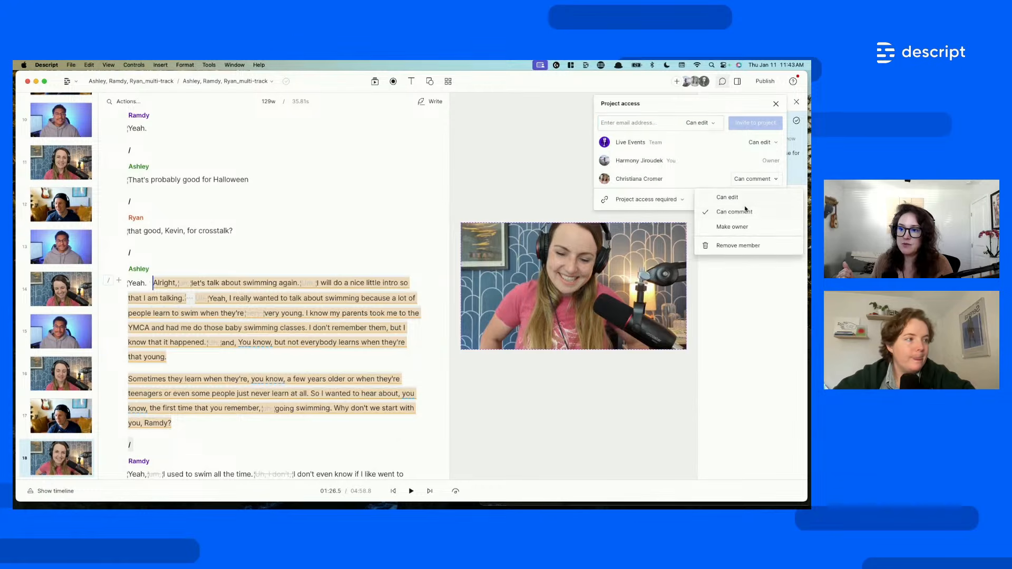
{"action": "left_click", "coordinate": [730, 196]}
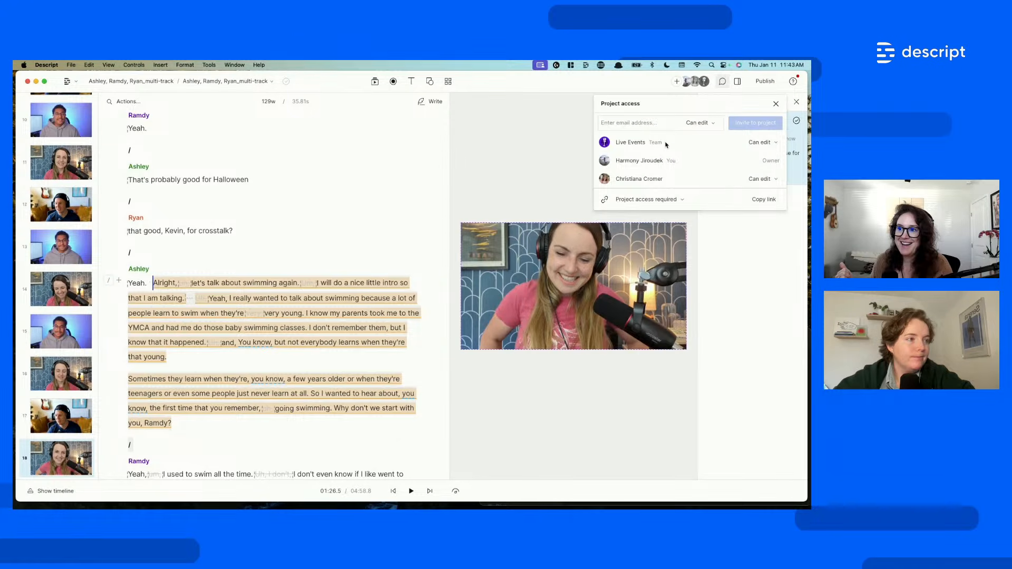
{"action": "left_click", "coordinate": [731, 320]}
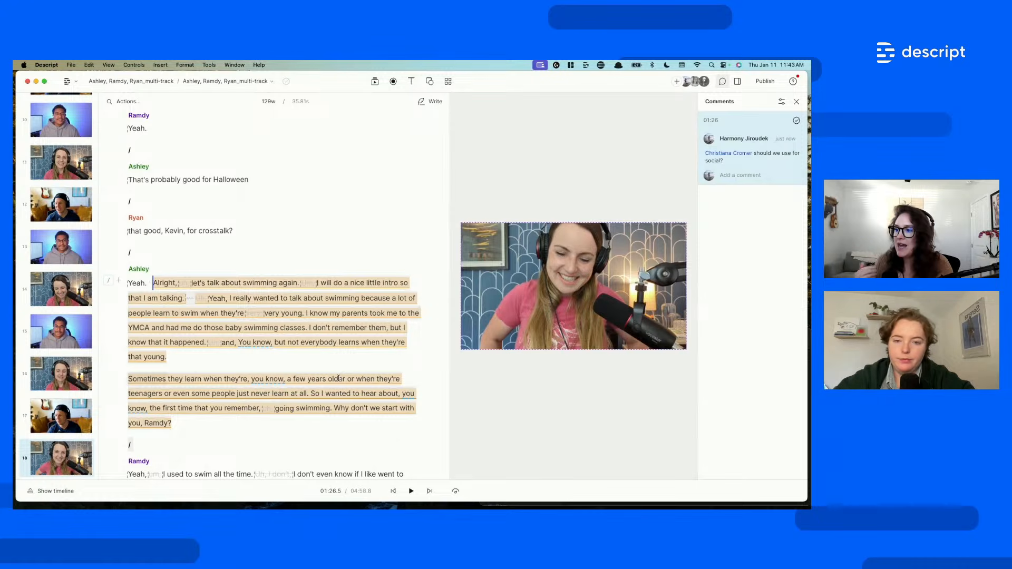
- Reselect the commented swimming passage and duplicate it to a new composition
{"action": "left_click_drag", "start_coordinate": [173, 423], "coordinate": [153, 283]}
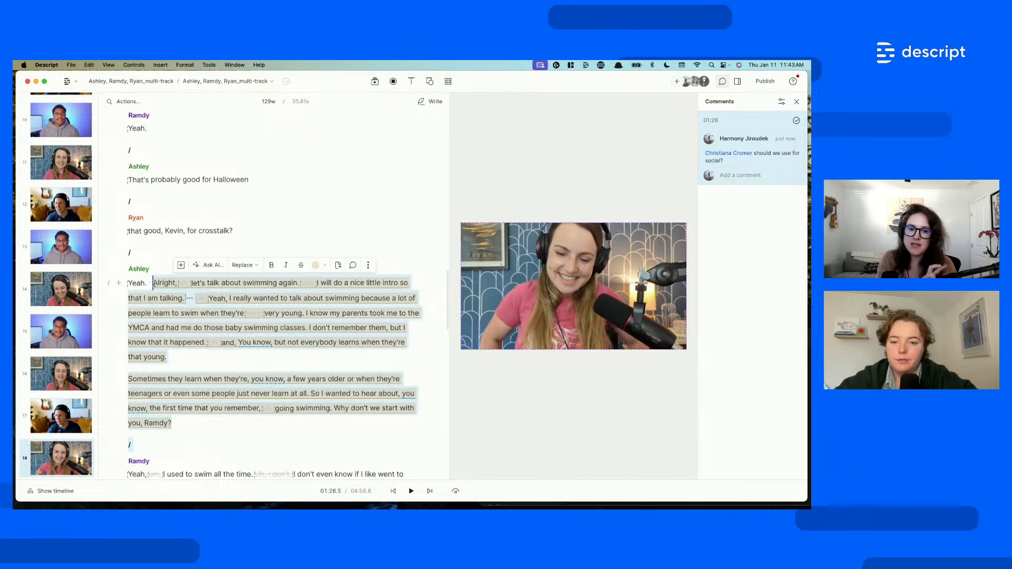
{"action": "left_click", "coordinate": [338, 266]}
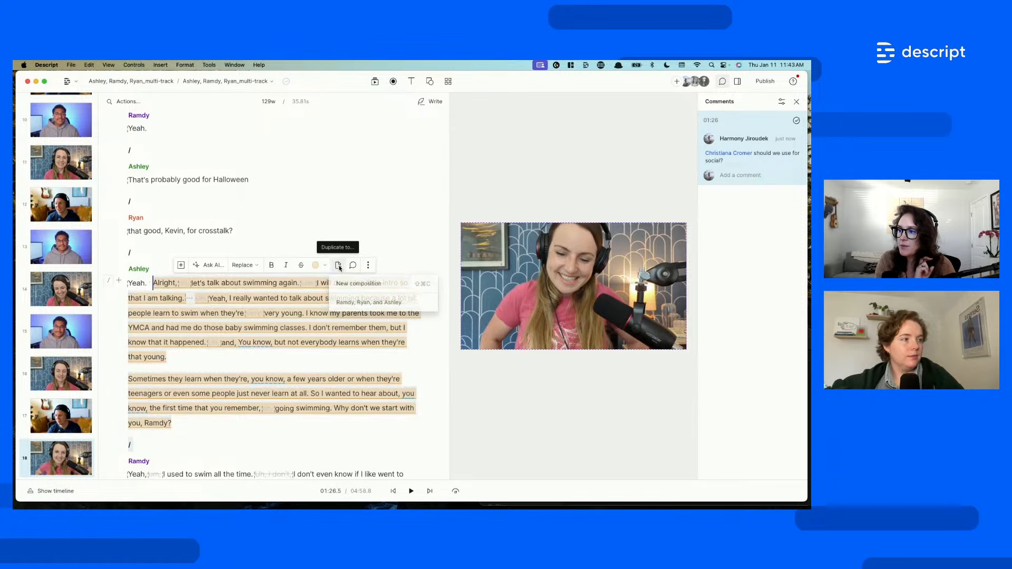
{"action": "left_click", "coordinate": [377, 285]}
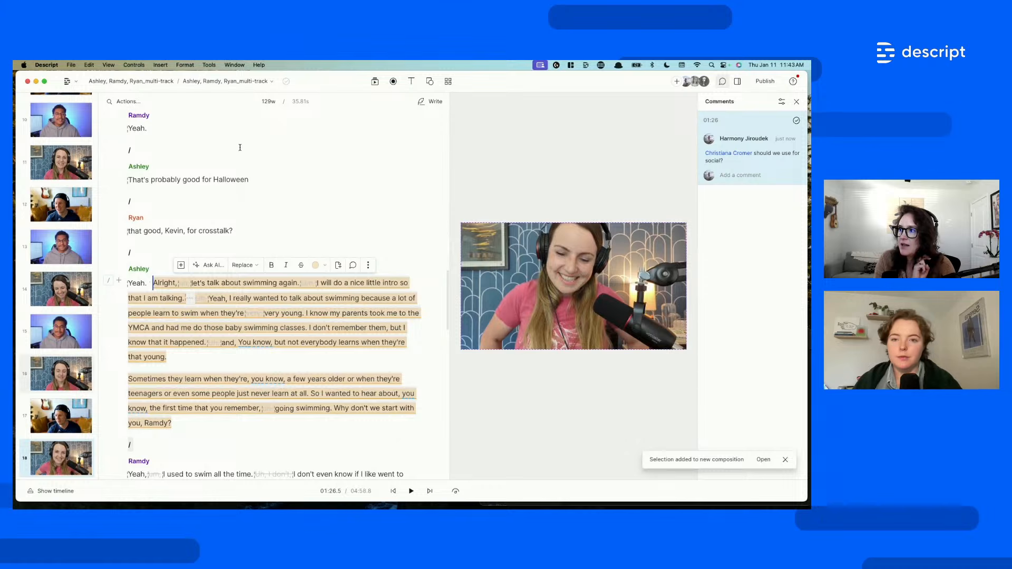
- Delete the second composition in the project's compositions list
{"action": "left_click", "coordinate": [270, 82]}
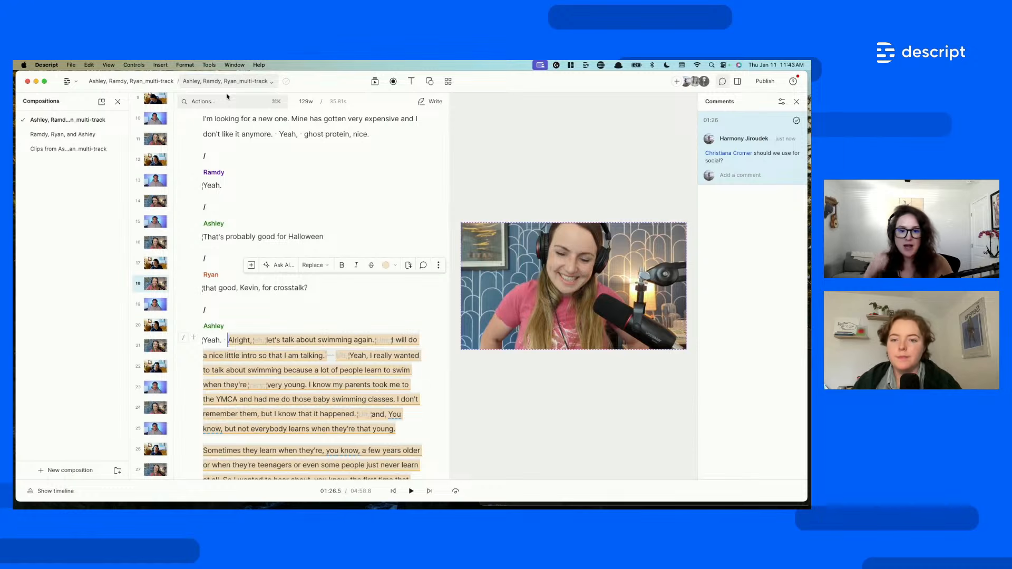
{"action": "left_click", "coordinate": [117, 135]}
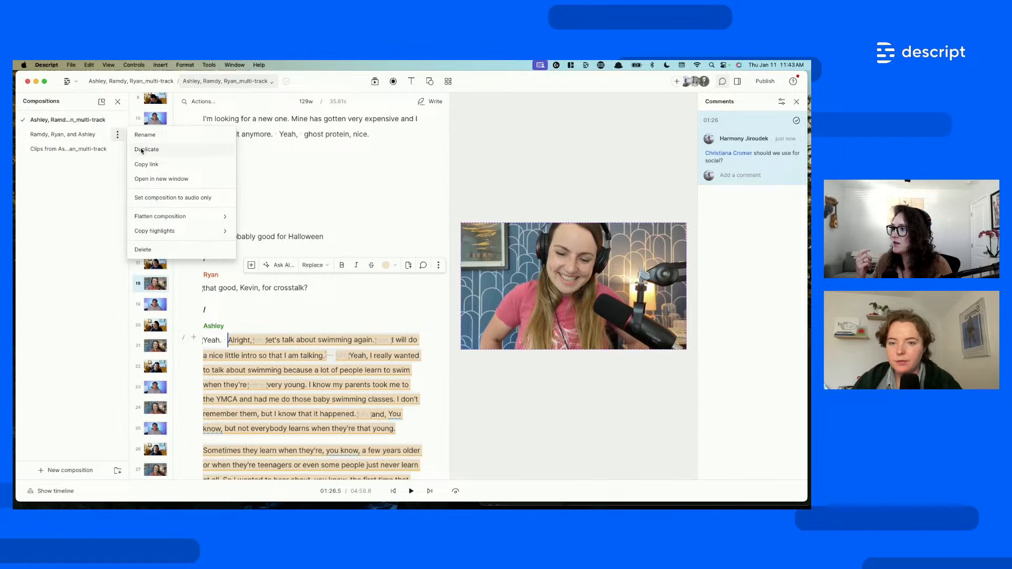
{"action": "left_click", "coordinate": [150, 251]}
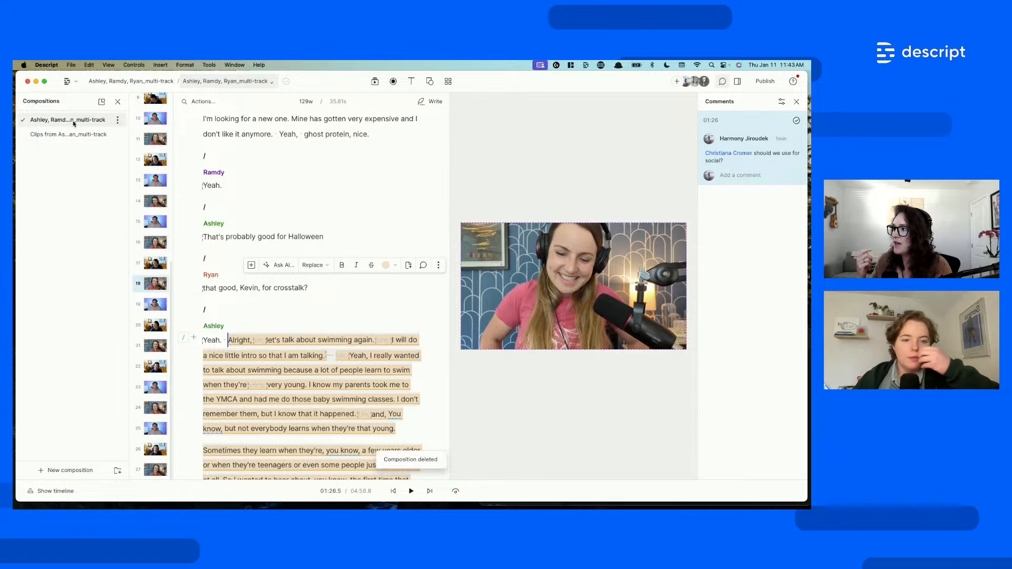
- Widen the compositions list and open the new clips composition to review the duplicated swimming passage
{"action": "left_click_drag", "start_coordinate": [128, 164], "coordinate": [161, 164]}
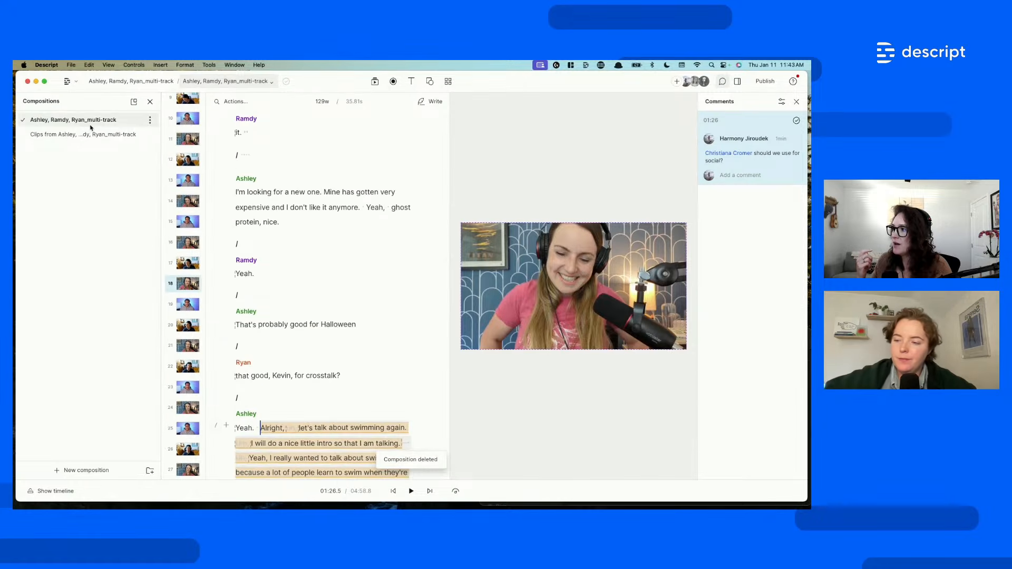
{"action": "left_click", "coordinate": [85, 138]}
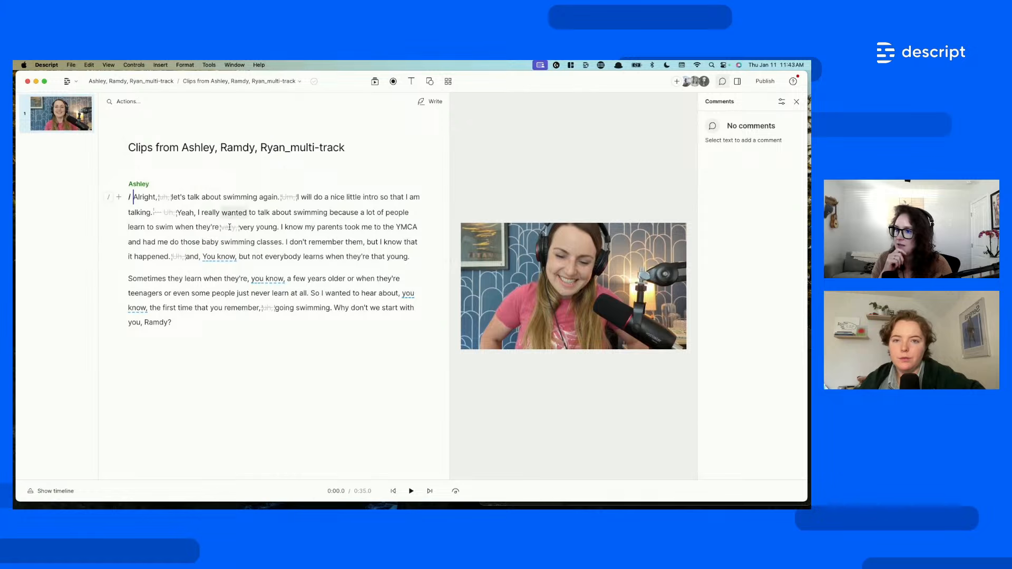
{"action": "mouse_move", "coordinate": [227, 228]}
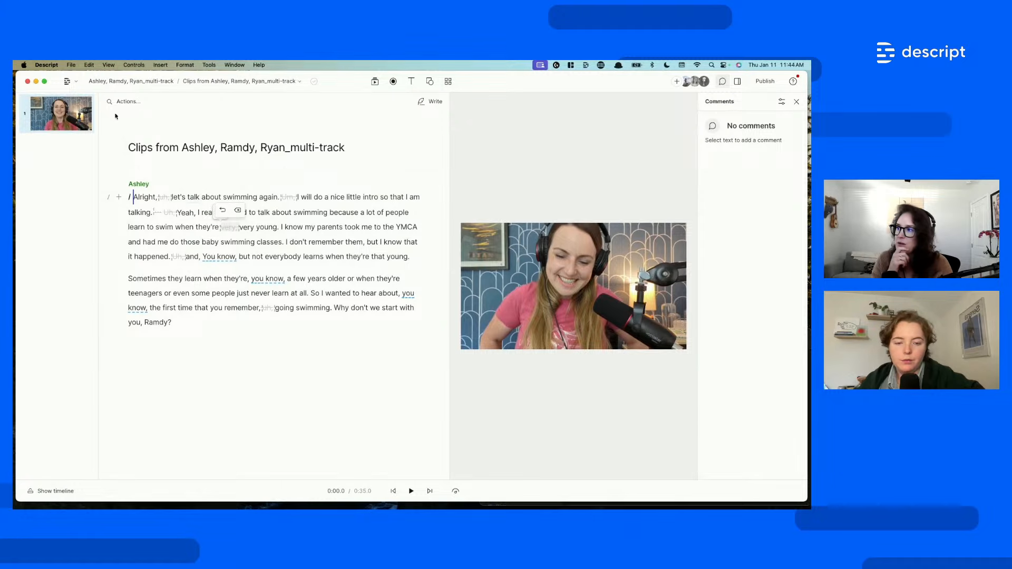
- Return to the main multitrack composition and highlight the commented swimming passage in Seaglass
{"action": "left_click", "coordinate": [253, 85]}
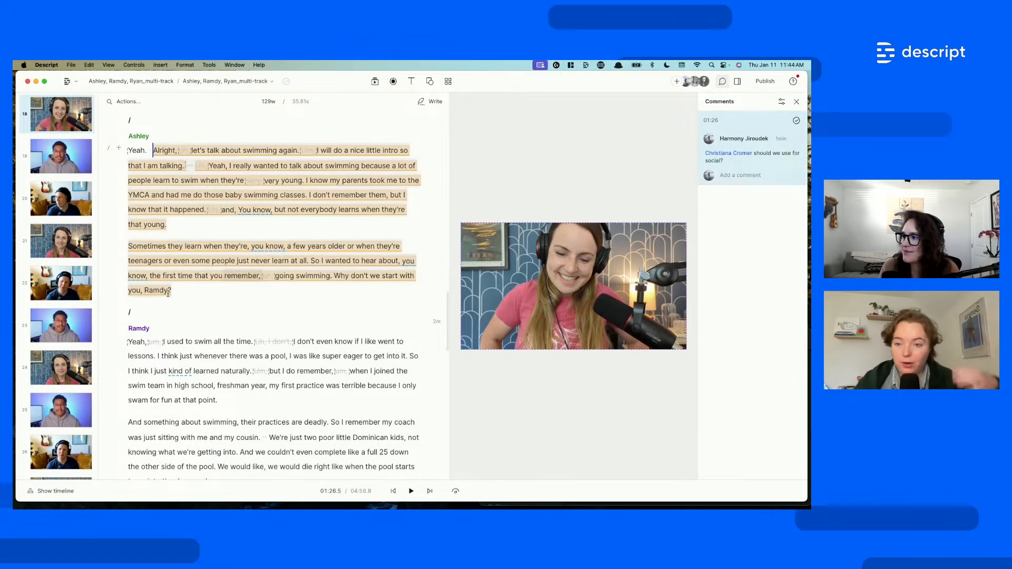
{"action": "left_click_drag", "start_coordinate": [167, 293], "coordinate": [153, 151]}
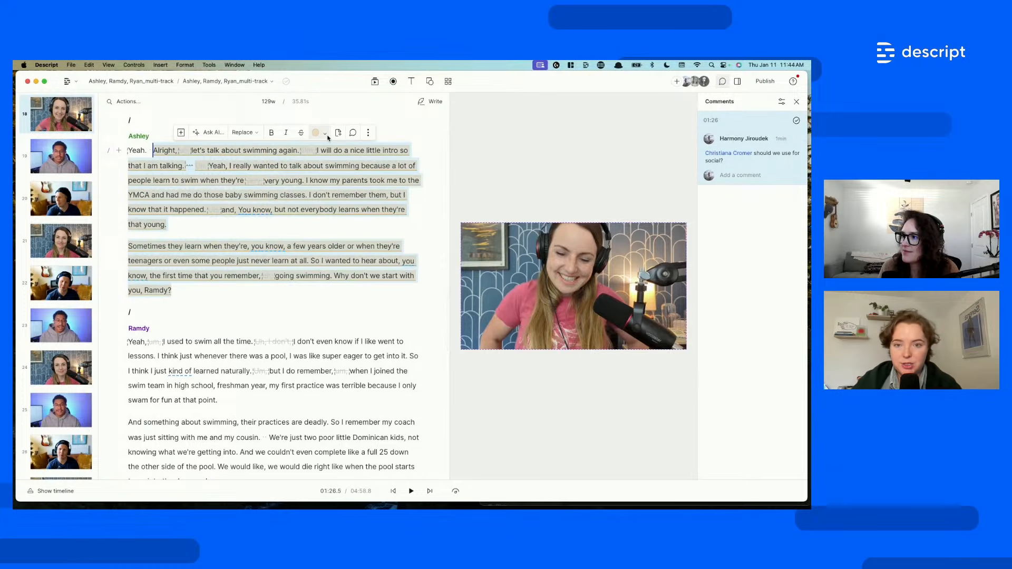
{"action": "left_click", "coordinate": [326, 134]}
{"action": "left_click", "coordinate": [303, 209]}
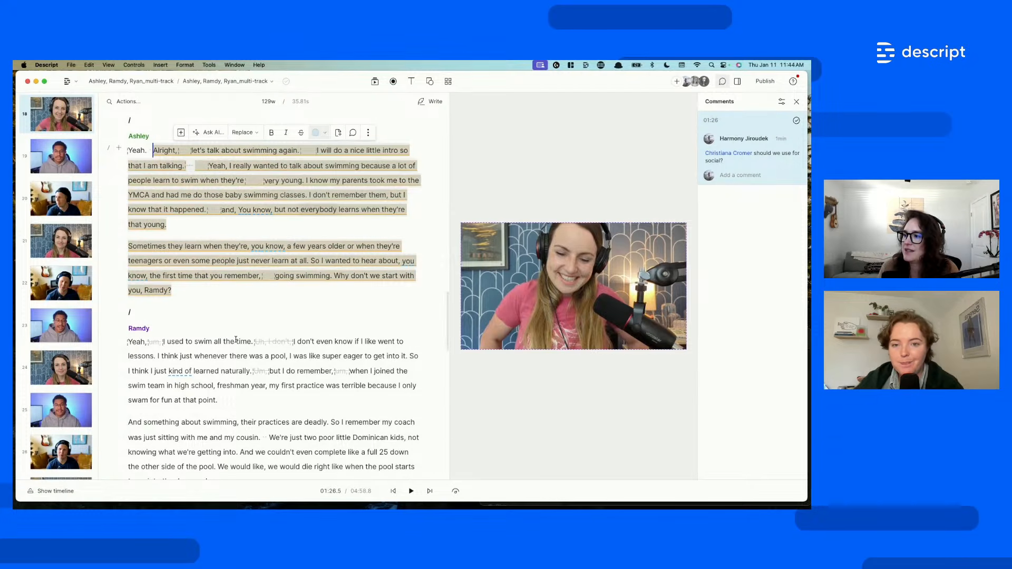
{"action": "scroll", "coordinate": [236, 340], "scroll_direction": "down", "scroll_amount": 2}
{"action": "left_click", "coordinate": [257, 251]}
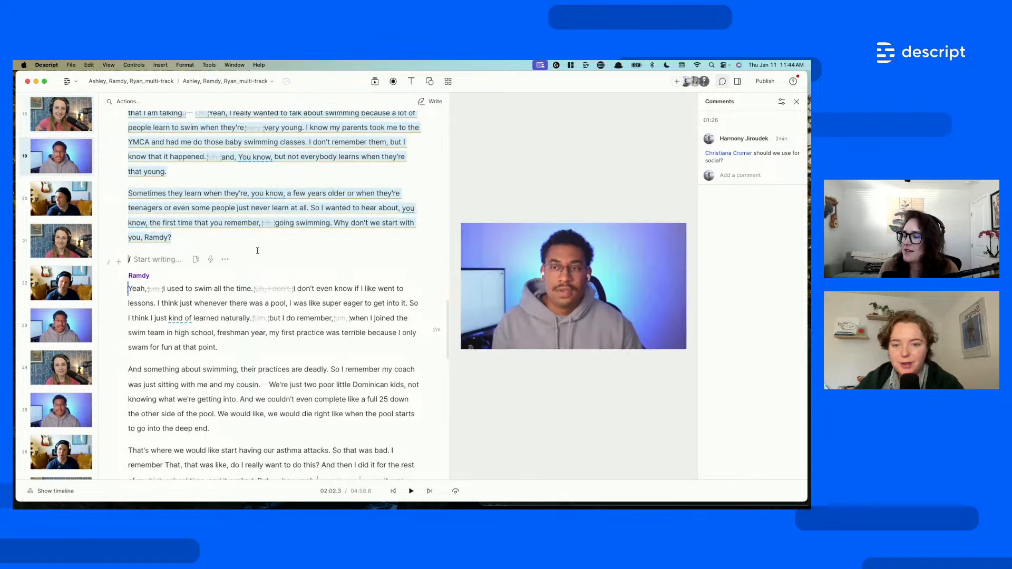
{"action": "scroll", "coordinate": [257, 250], "scroll_direction": "up", "scroll_amount": 1}
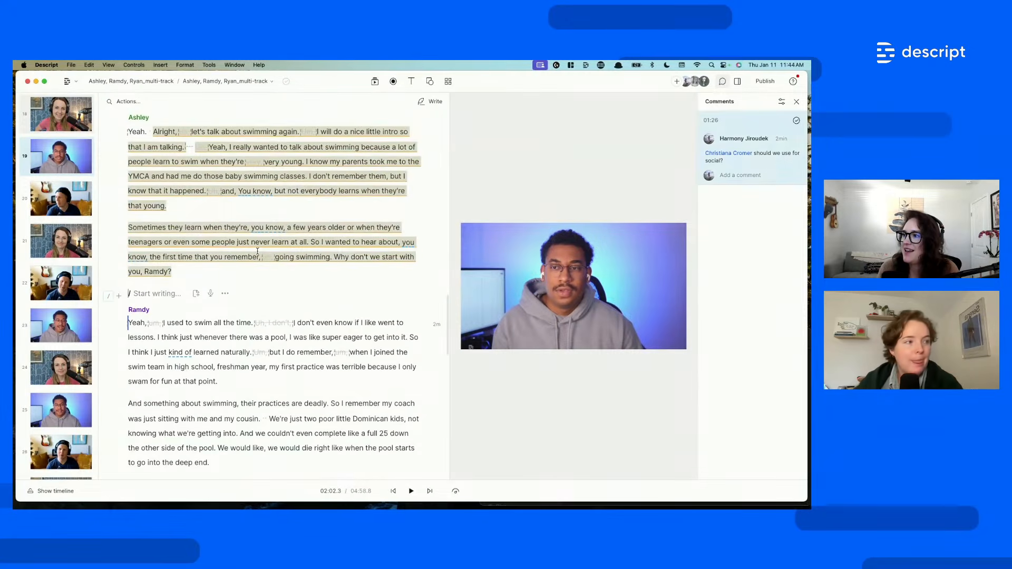
{"action": "left_click", "coordinate": [257, 274]}
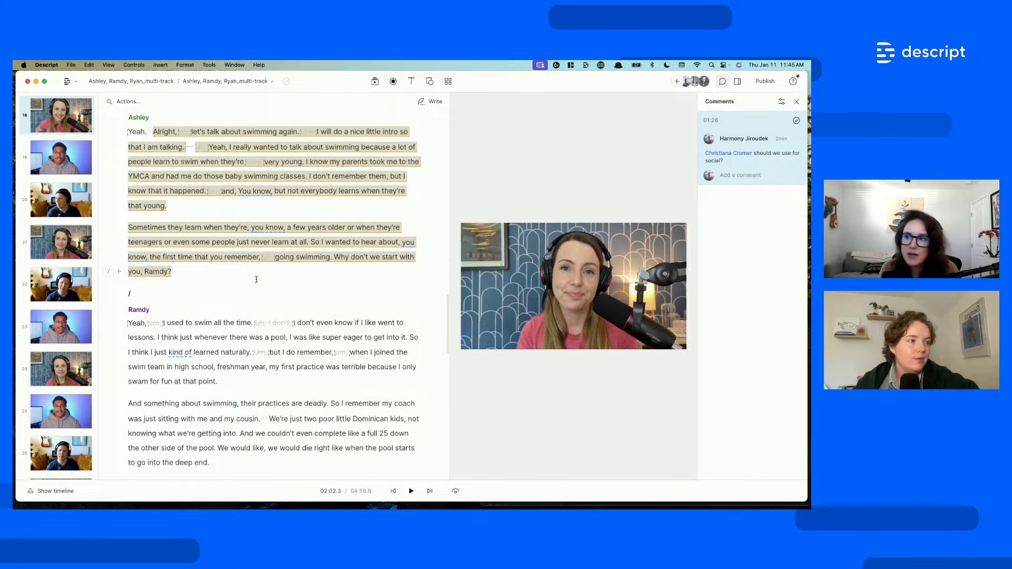
- Highlight the reply from "I used to swim all the time" through "go into the deep end" in Violet
{"action": "scroll", "coordinate": [224, 412], "scroll_direction": "down", "scroll_amount": 1}
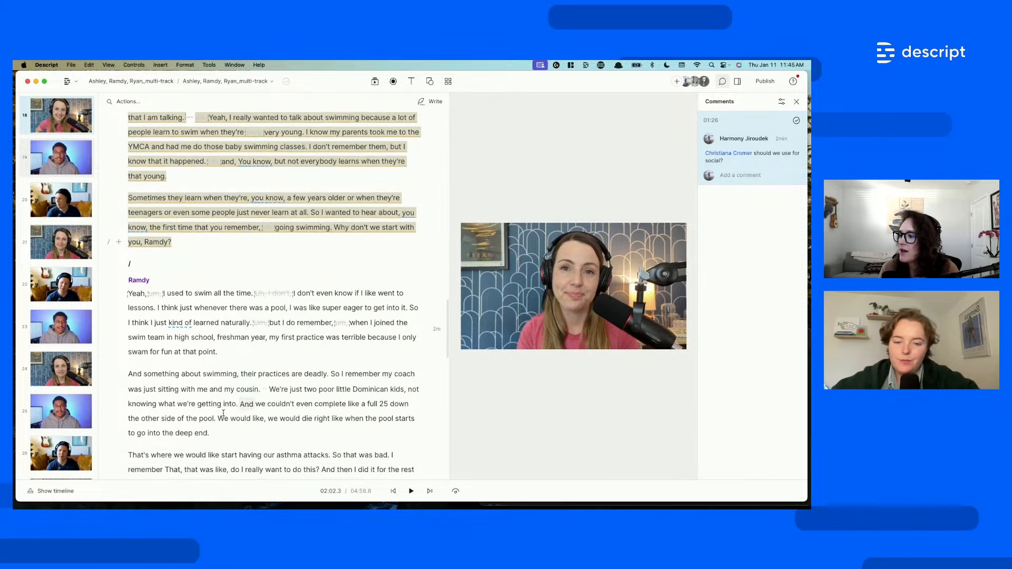
{"action": "left_click_drag", "start_coordinate": [210, 433], "coordinate": [163, 296]}
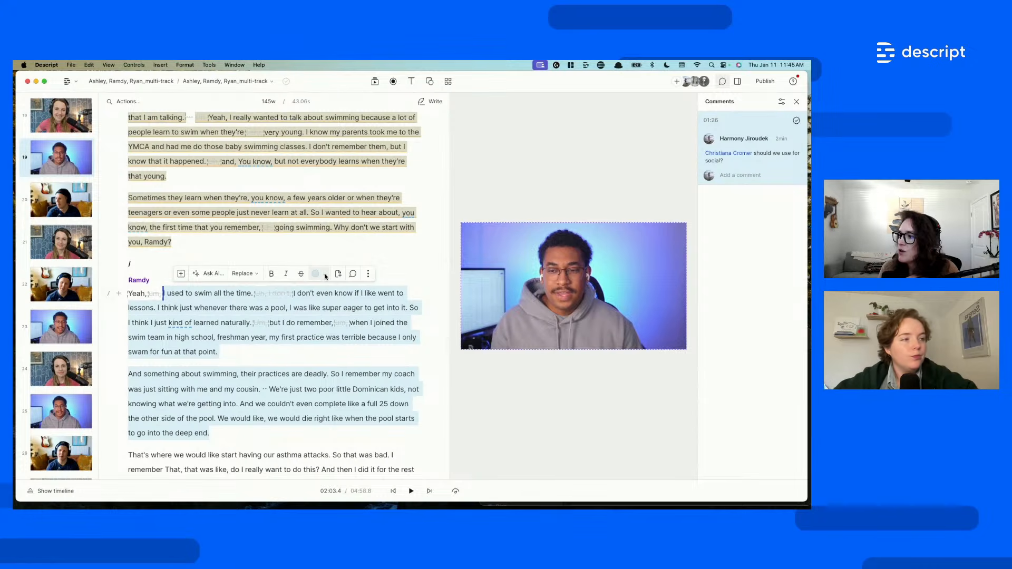
{"action": "left_click", "coordinate": [325, 276]}
{"action": "left_click", "coordinate": [304, 365]}
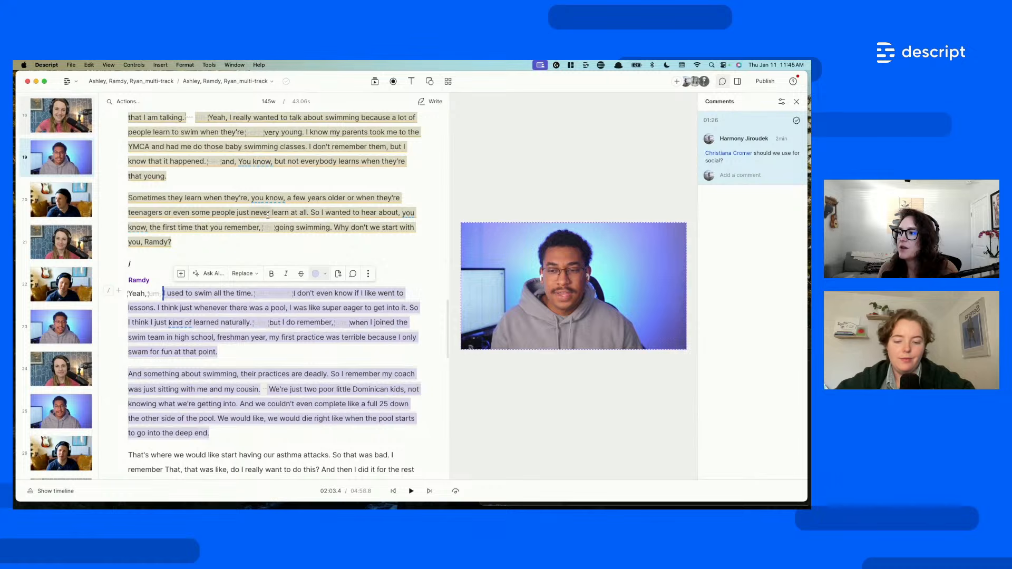
{"action": "left_click", "coordinate": [267, 215]}
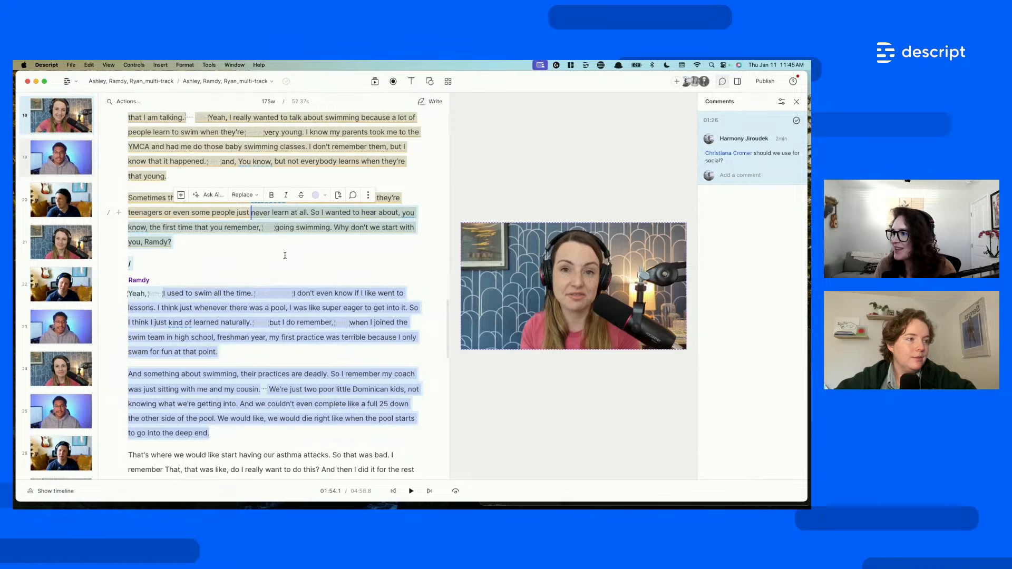
{"action": "left_click", "coordinate": [286, 259]}
{"action": "scroll", "coordinate": [286, 365], "scroll_direction": "up", "scroll_amount": 1}
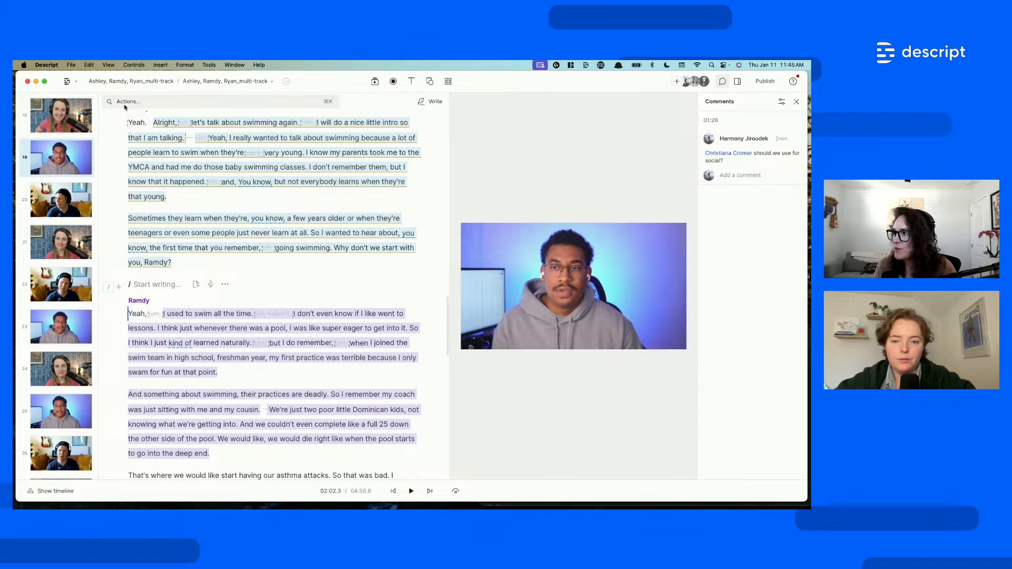
- Find the Copy Highlights action with the search term "high" and copy the passages from all highlighters
{"action": "left_click", "coordinate": [125, 104]}
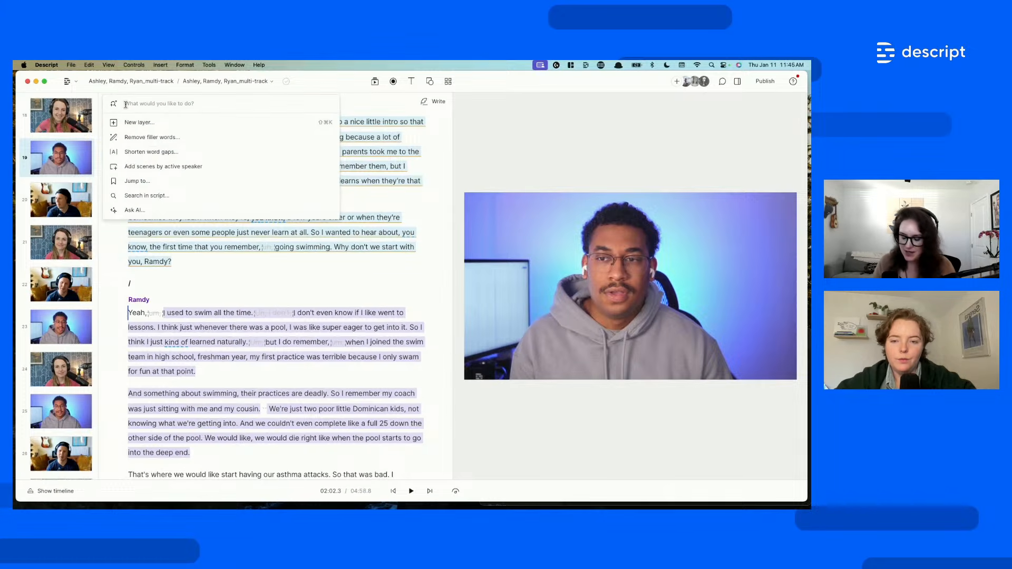
{"action": "type", "text": "high"}
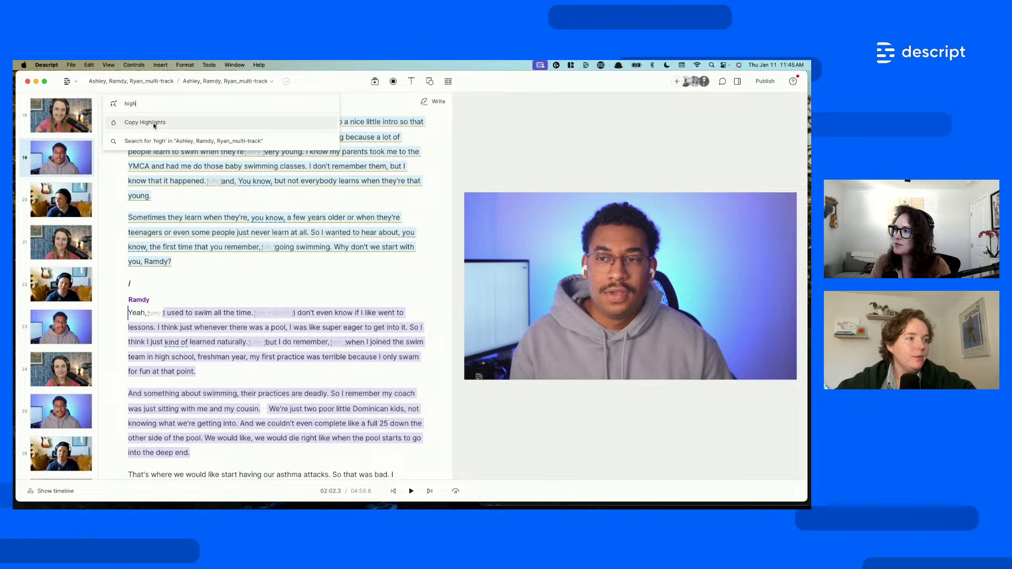
{"action": "left_click", "coordinate": [154, 125]}
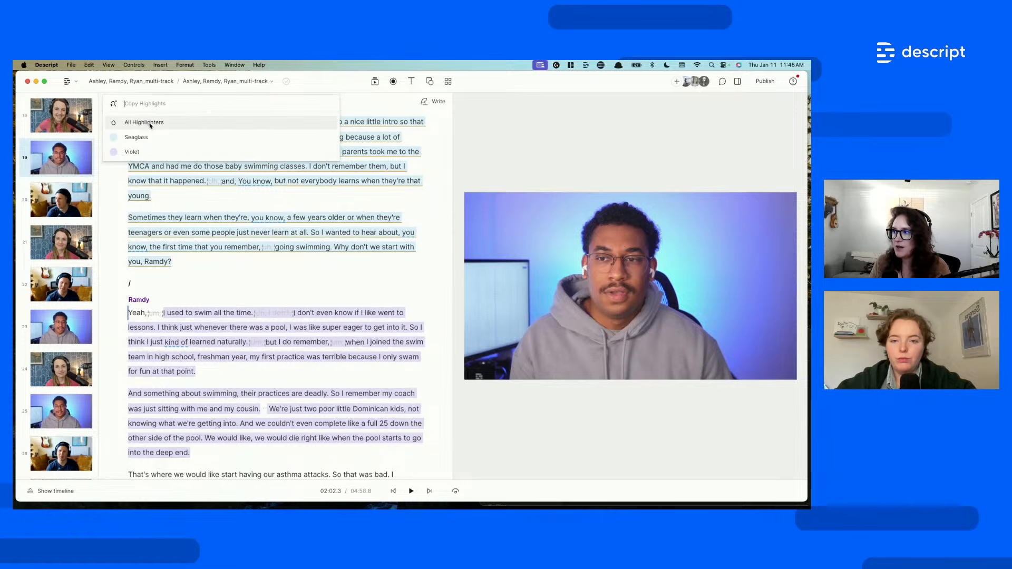
{"action": "left_click", "coordinate": [150, 123]}
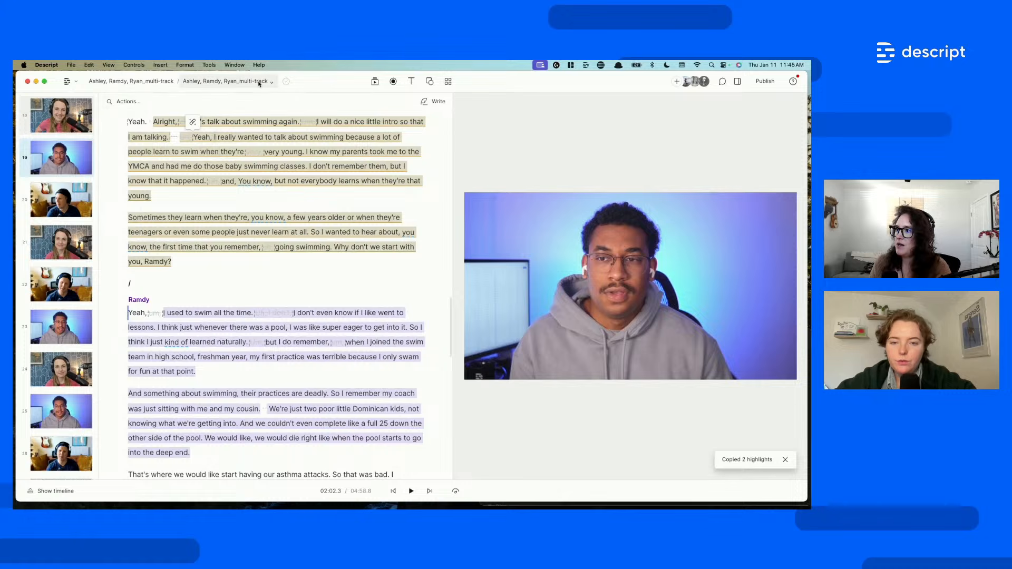
- Create a new empty composition titled "Social clips"
{"action": "left_click", "coordinate": [226, 81]}
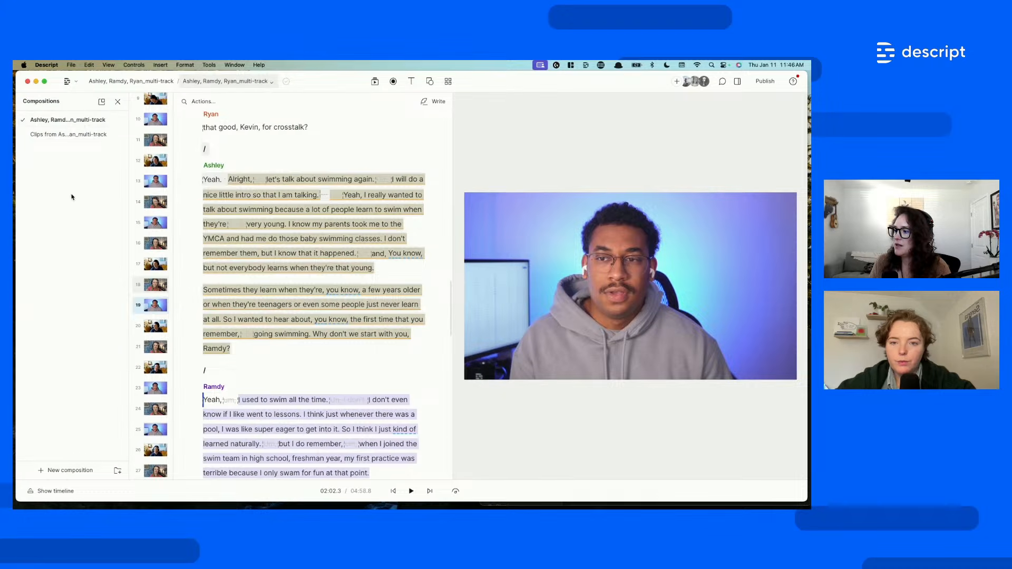
{"action": "left_click", "coordinate": [77, 475]}
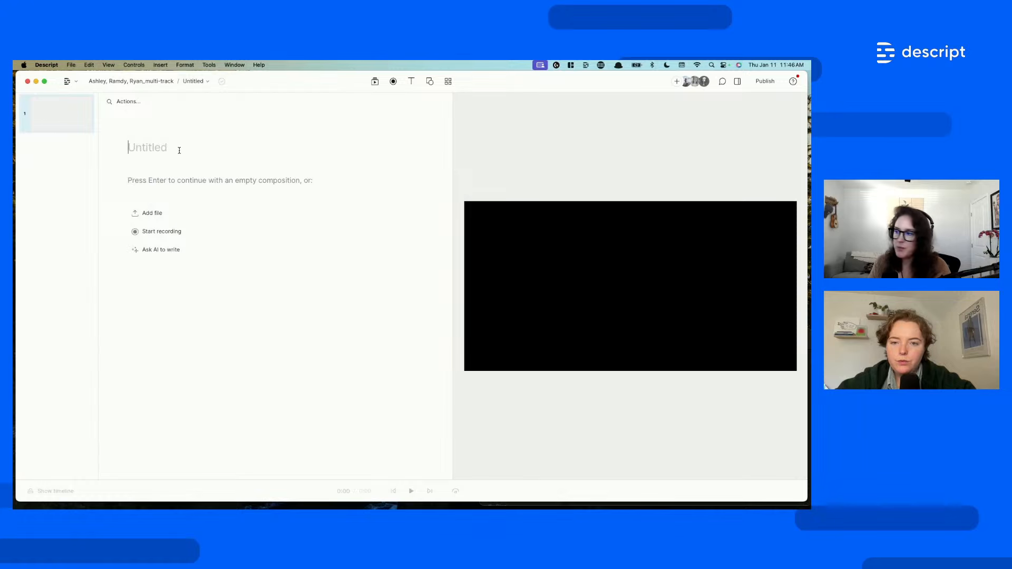
{"action": "type", "text": "Social clips"}
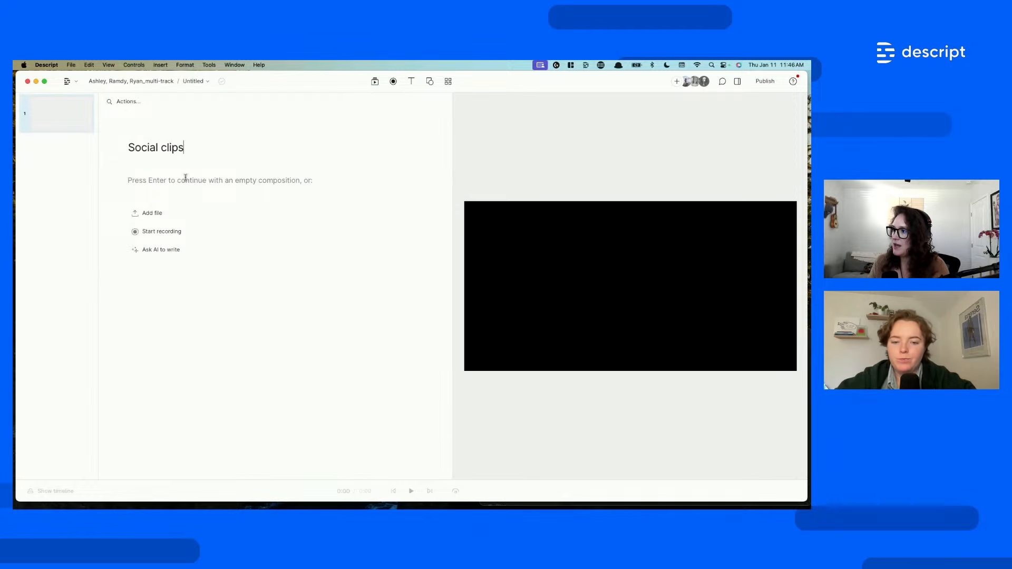
{"action": "key", "text": "Return"}
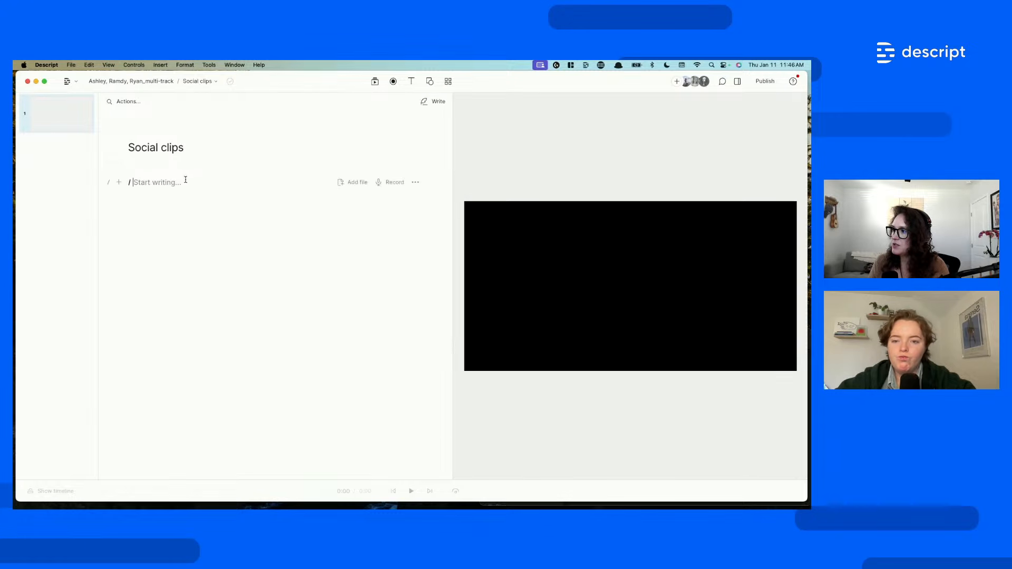
- Paste the copied highlights into the Social clips script and select the word "swimming" in the first paragraph
{"action": "right_click", "coordinate": [169, 186]}
{"action": "left_click", "coordinate": [210, 293]}
{"action": "double_click", "coordinate": [237, 241]}
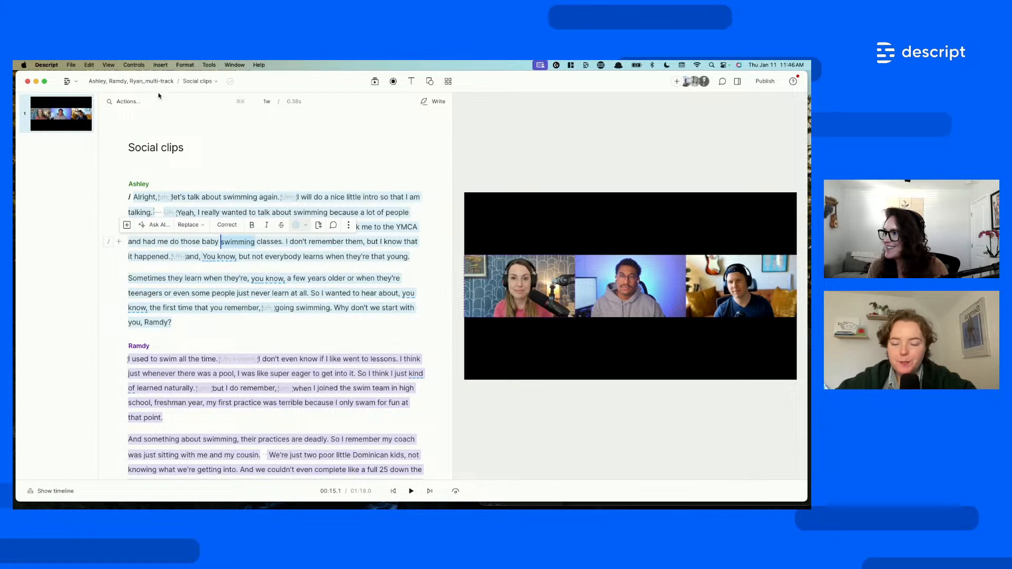
- Switch back to the main multitrack composition and open the clips composition made from the swimming passage
{"action": "left_click", "coordinate": [206, 81]}
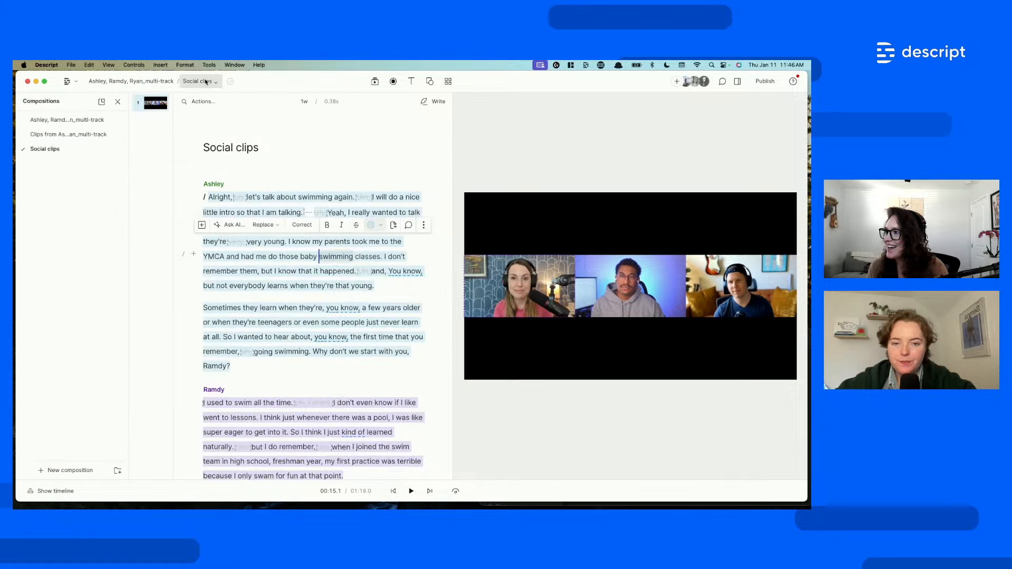
{"action": "left_click", "coordinate": [55, 120]}
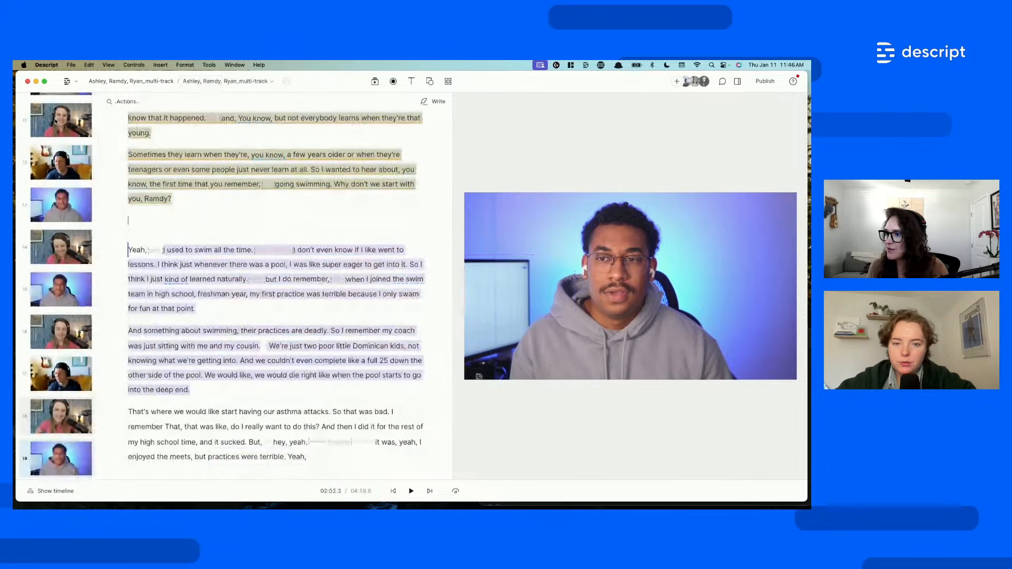
{"action": "left_click", "coordinate": [204, 83]}
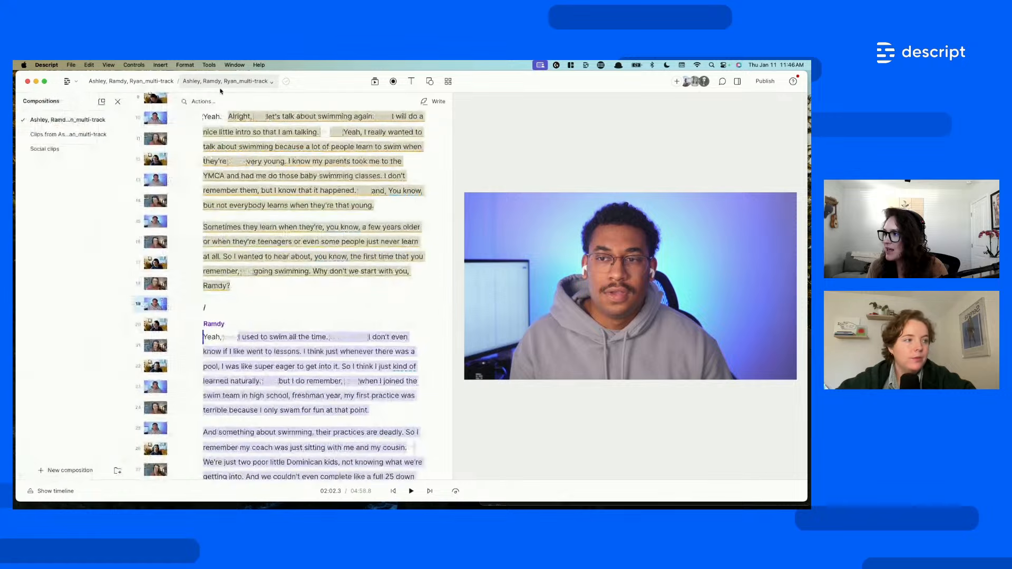
{"action": "left_click", "coordinate": [59, 135]}
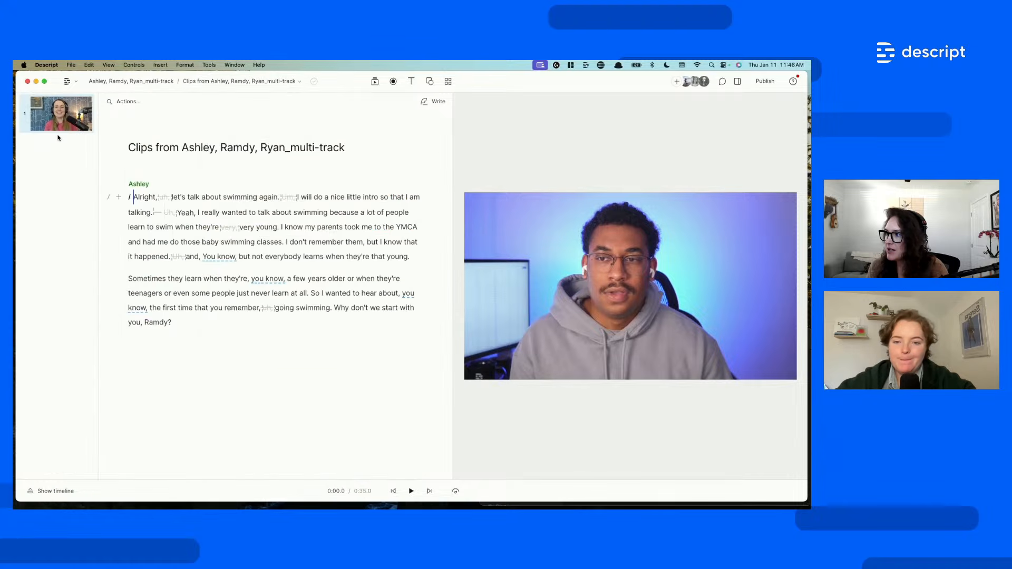
- Undock the compositions list, move it over the video preview, dock it again and close it
{"action": "left_click", "coordinate": [204, 83]}
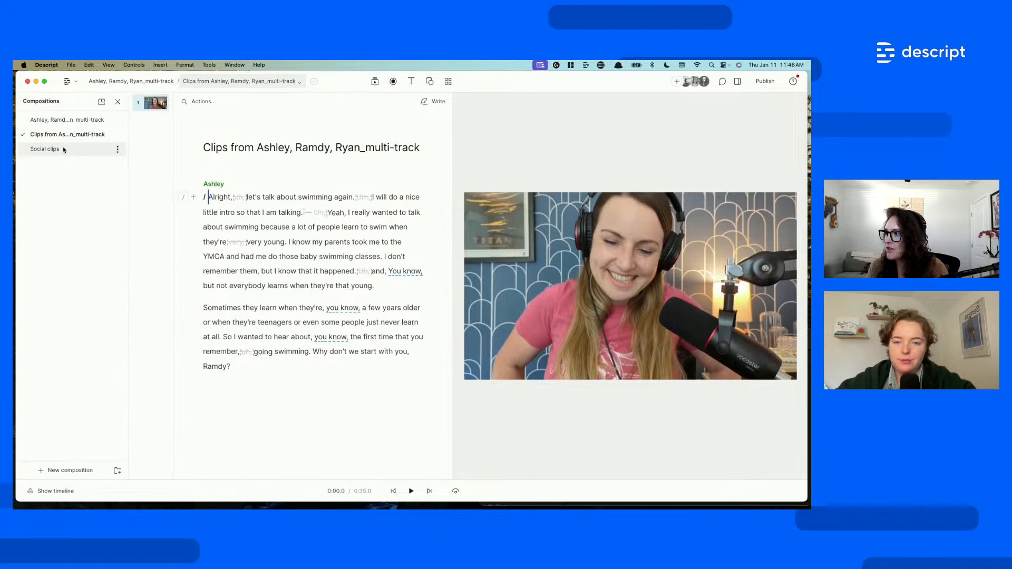
{"action": "left_click", "coordinate": [101, 102]}
{"action": "left_click_drag", "start_coordinate": [69, 106], "coordinate": [709, 125]}
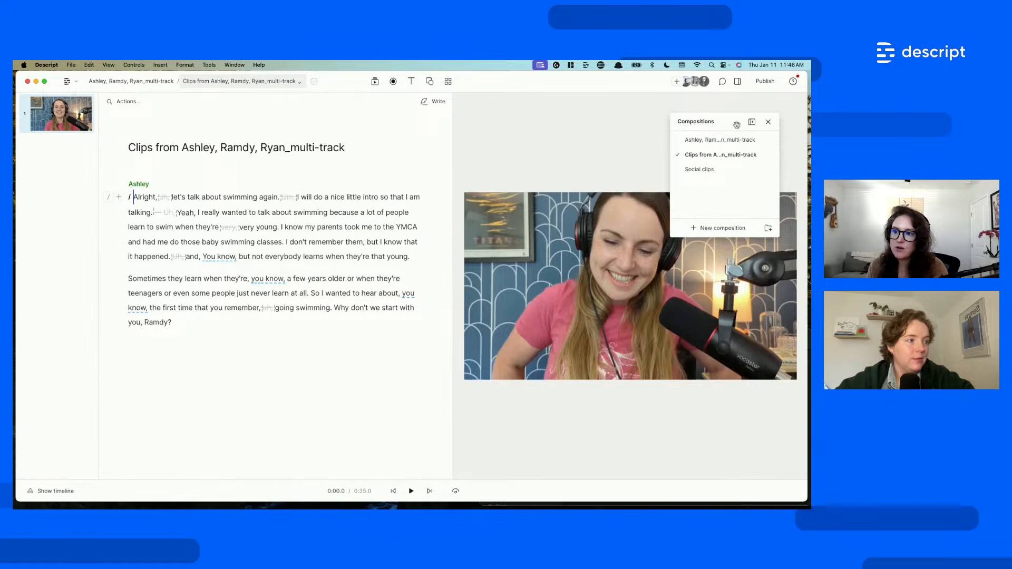
{"action": "left_click", "coordinate": [752, 124]}
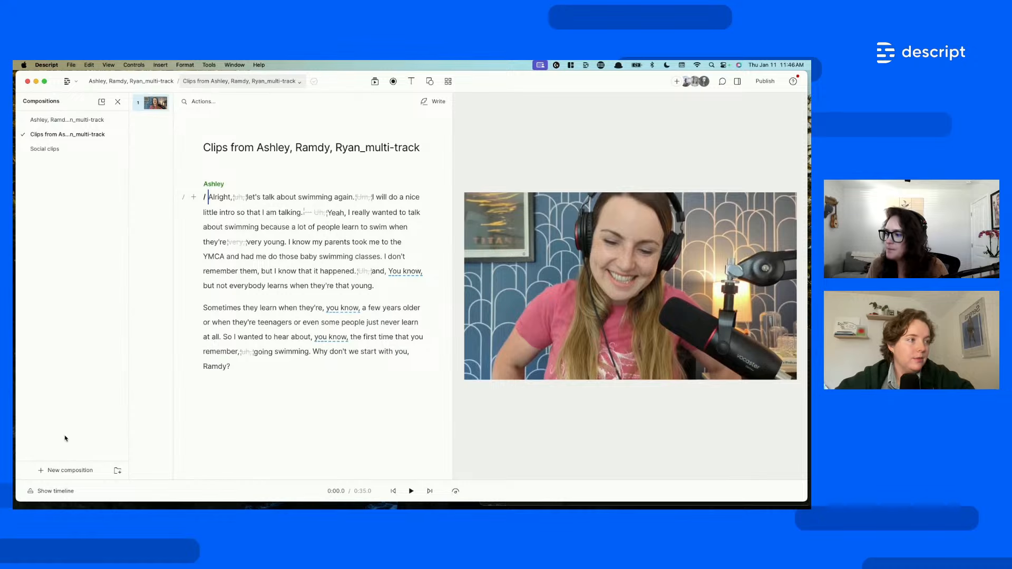
{"action": "left_click", "coordinate": [118, 103]}
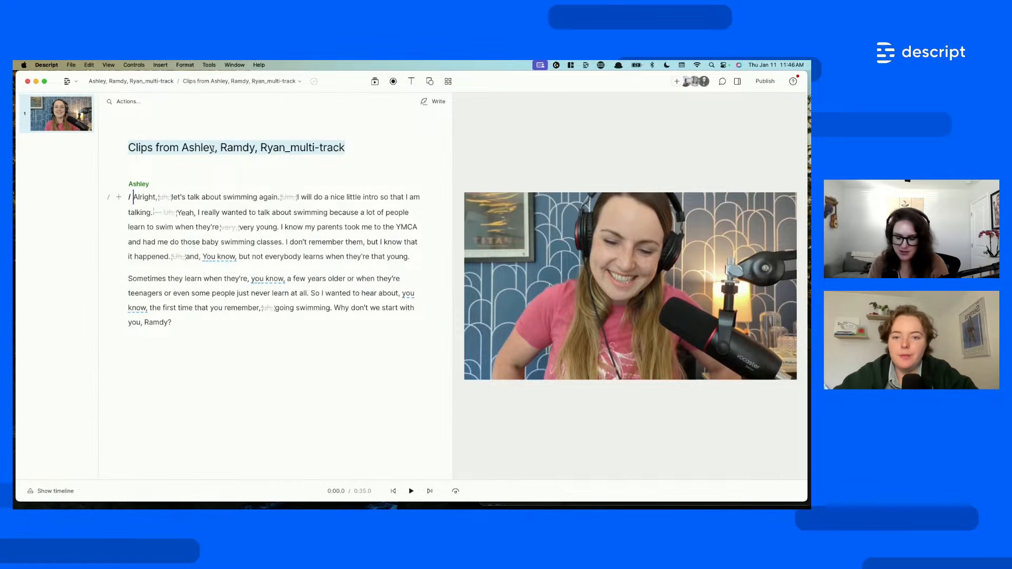
- Retitle the clips composition with the speaker's first name followed by " - swimming"
{"action": "type", "text": "Ashley"}
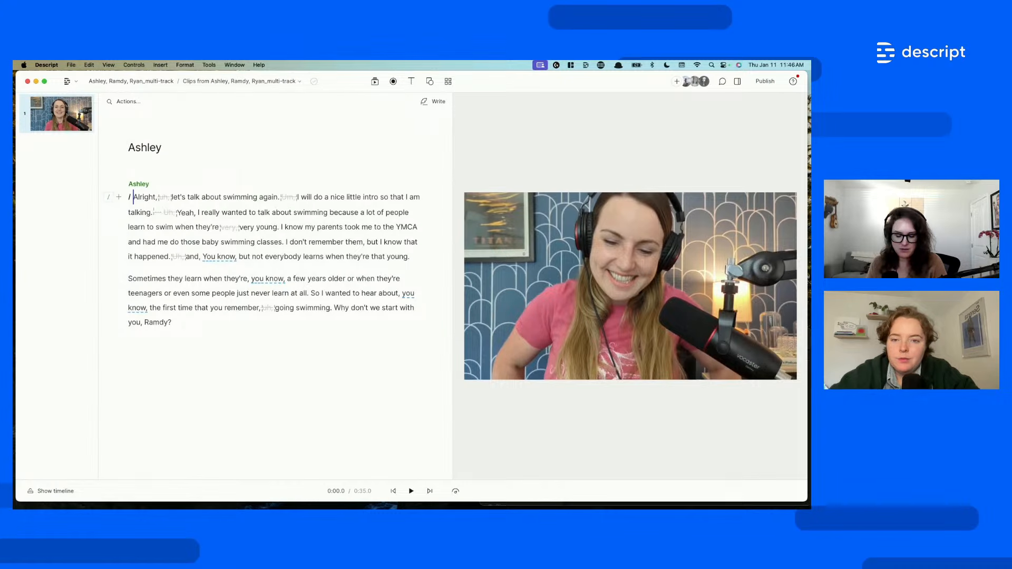
{"action": "type", "text": " - swimming"}
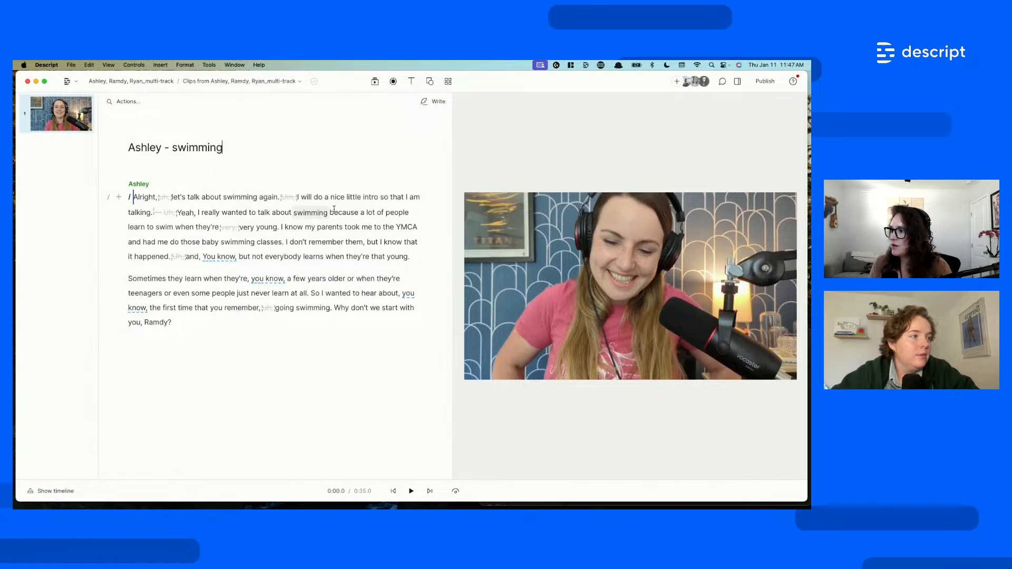
- Add scene breaks before "I know my parents" and before "I don't remember them", and return to the second scene
{"action": "left_click", "coordinate": [284, 228]}
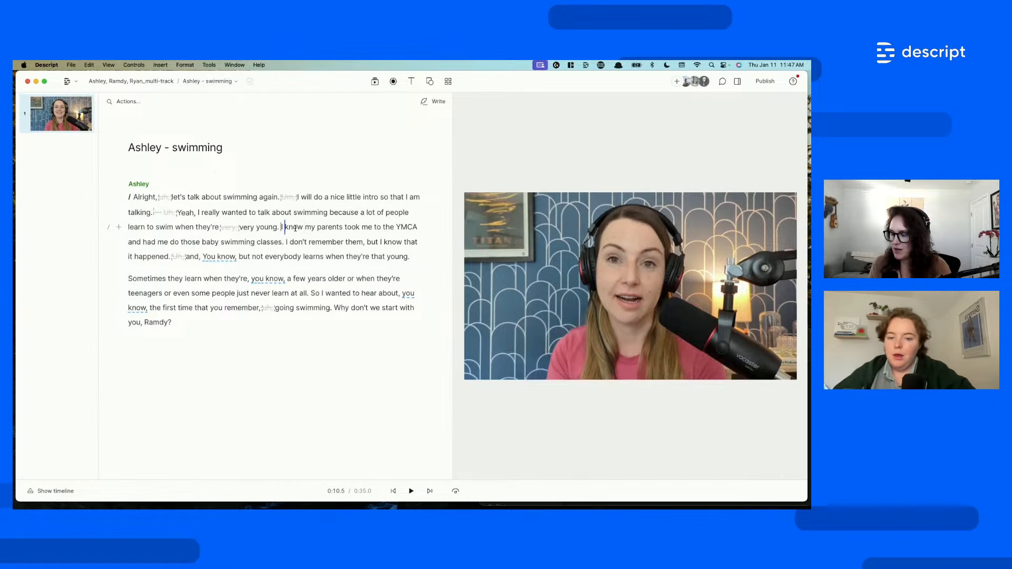
{"action": "type", "text": "/"}
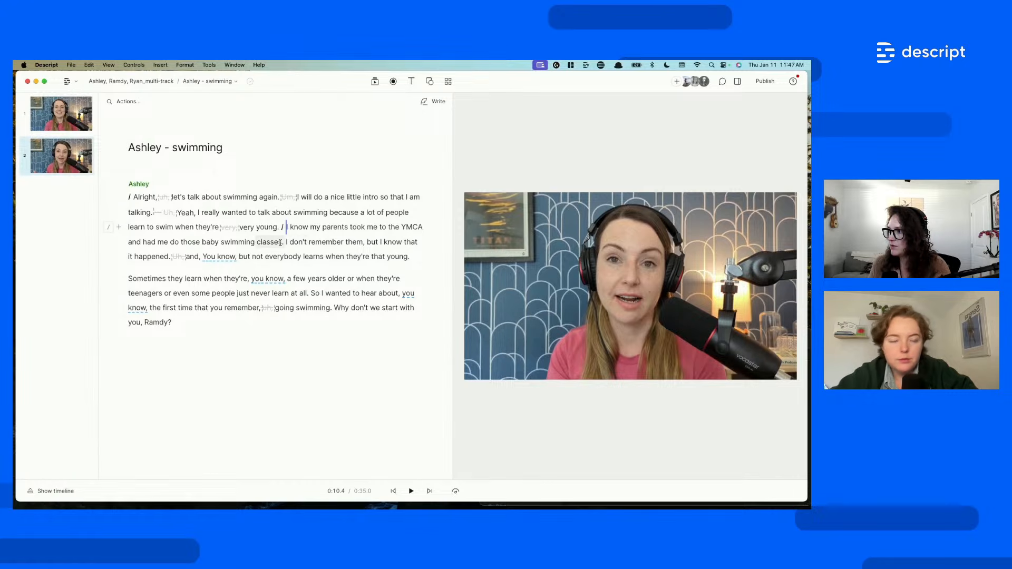
{"action": "left_click", "coordinate": [301, 241]}
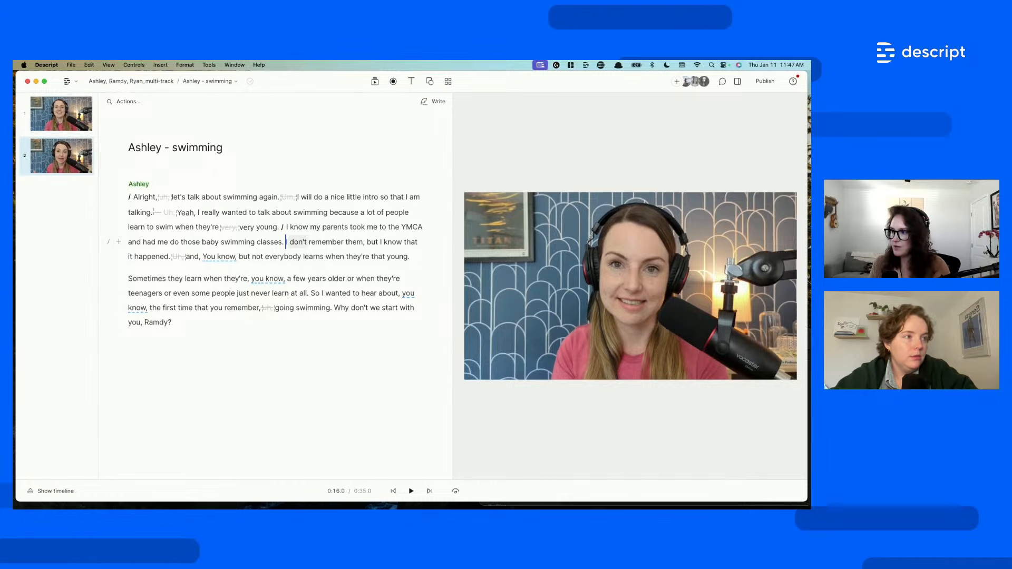
{"action": "type", "text": "/"}
{"action": "key", "text": "Up"}
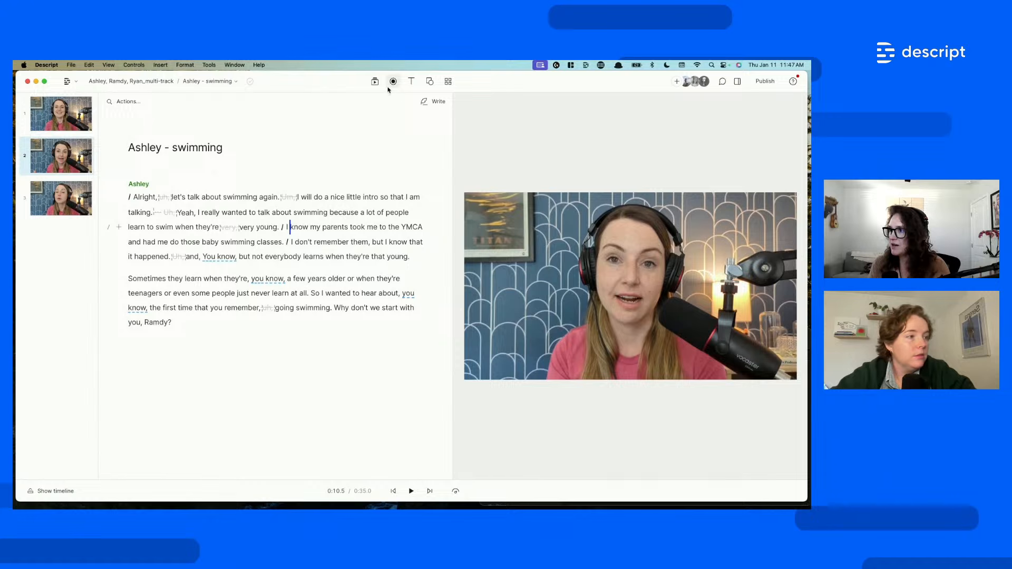
- Look through the media library's project files, file options, stock videos, GIFs, images and audio
{"action": "left_click", "coordinate": [375, 81]}
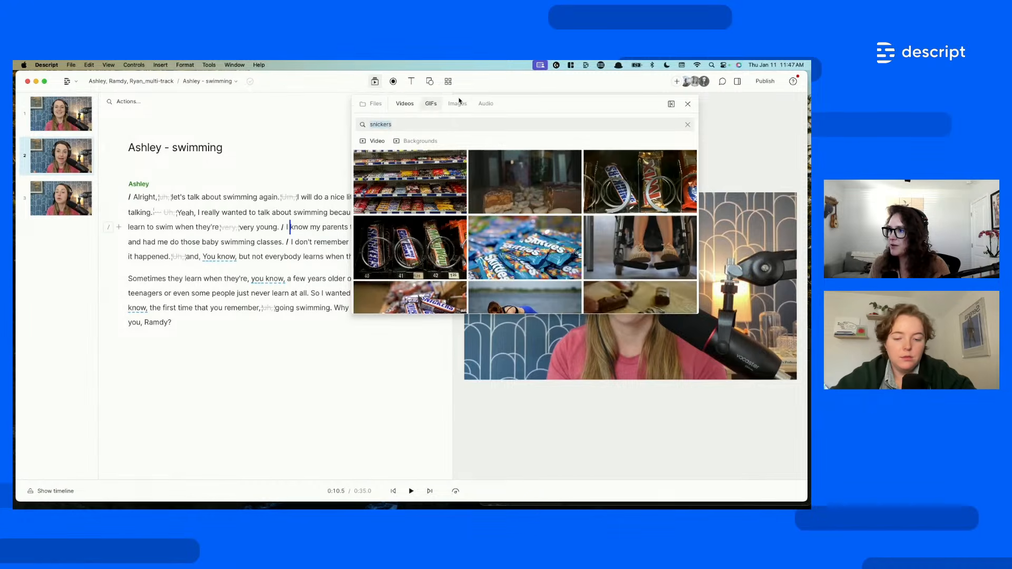
{"action": "left_click", "coordinate": [409, 105]}
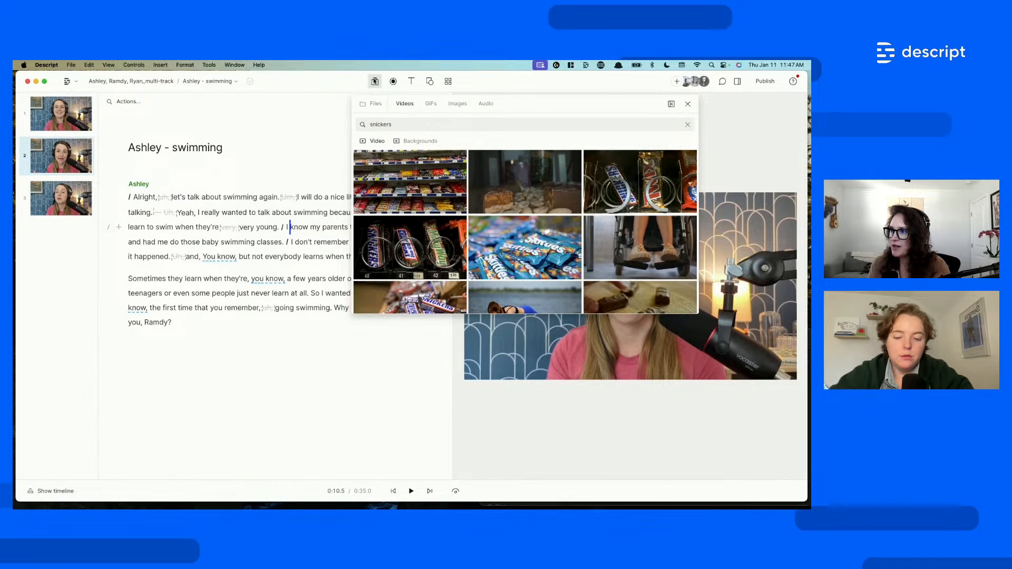
{"action": "left_click", "coordinate": [373, 106]}
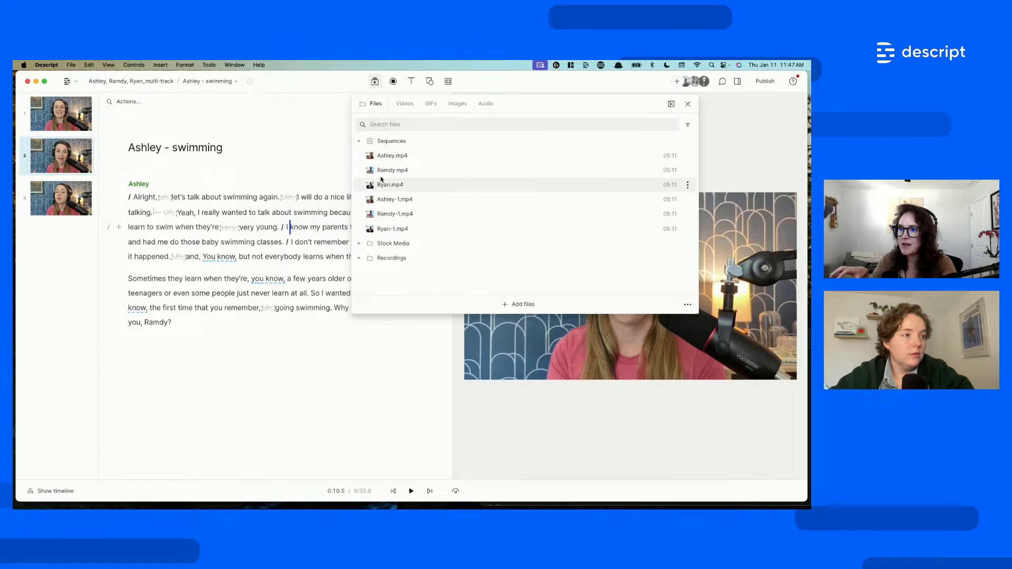
{"action": "left_click", "coordinate": [687, 156]}
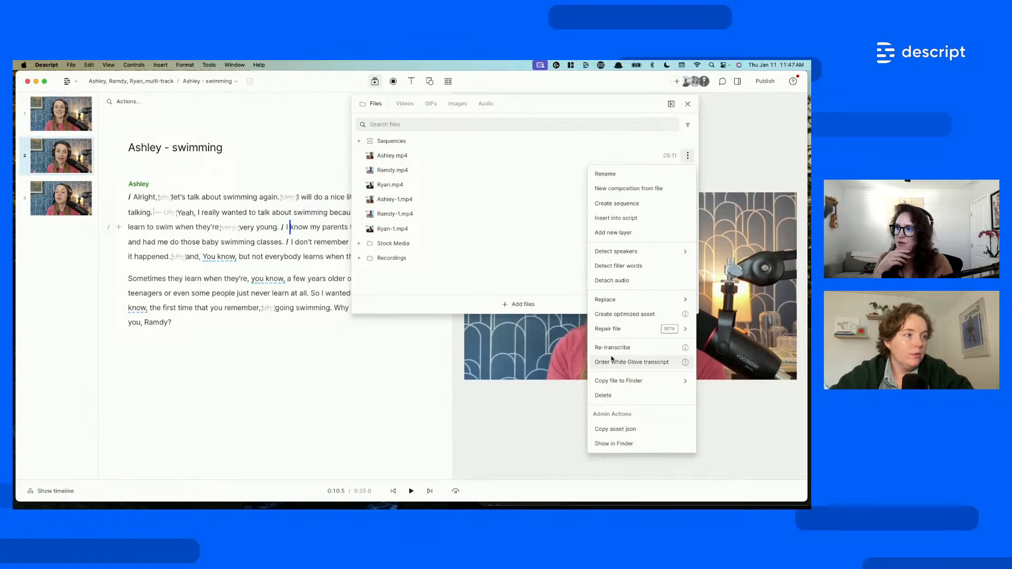
{"action": "left_click", "coordinate": [541, 105]}
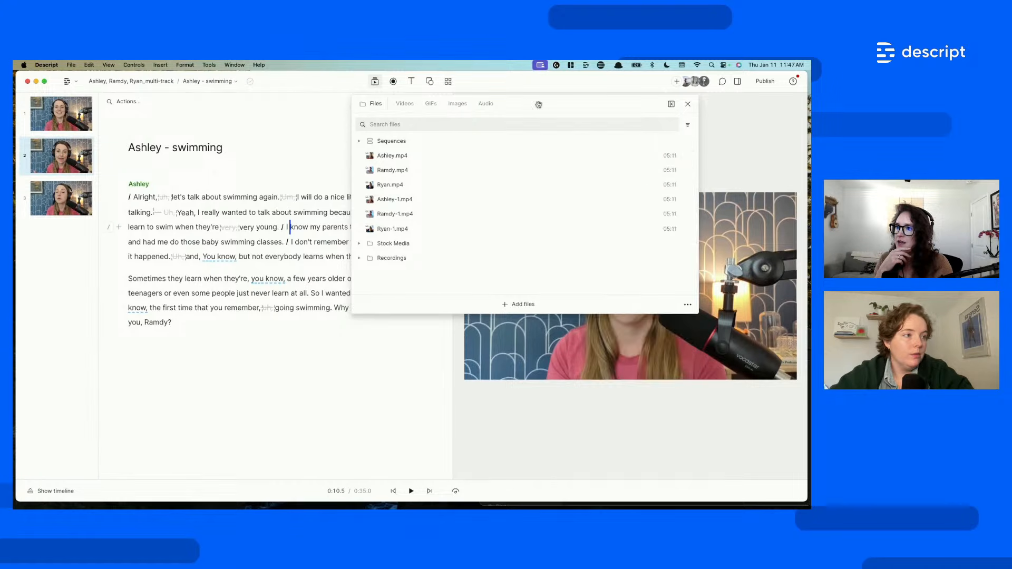
{"action": "left_click", "coordinate": [405, 104]}
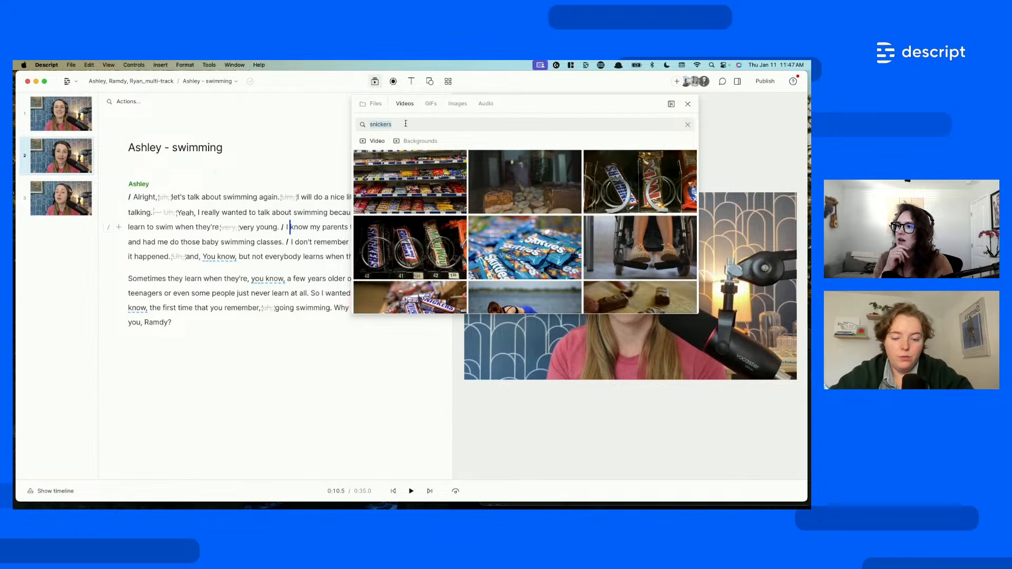
{"action": "left_click", "coordinate": [429, 105]}
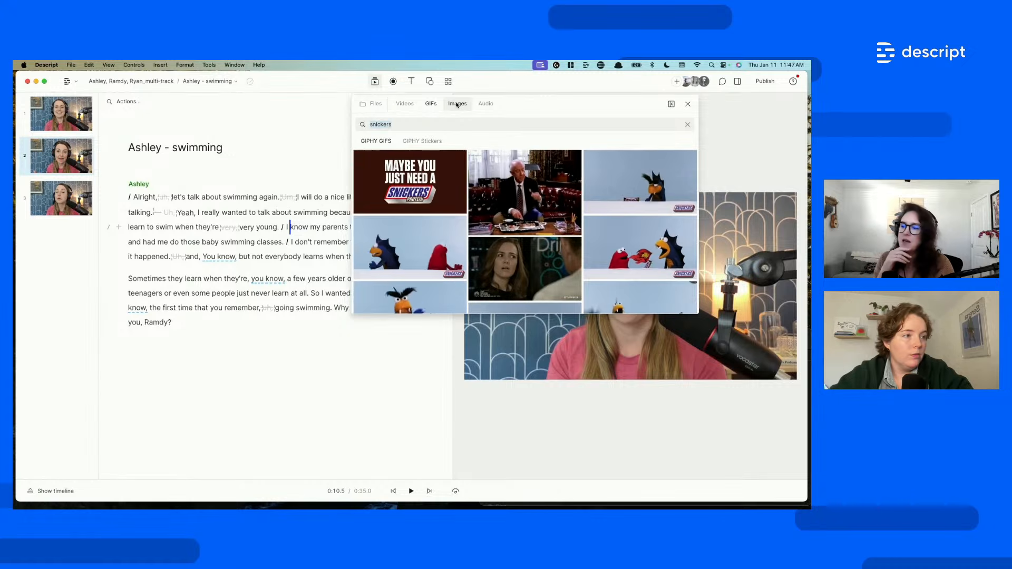
{"action": "left_click", "coordinate": [457, 104]}
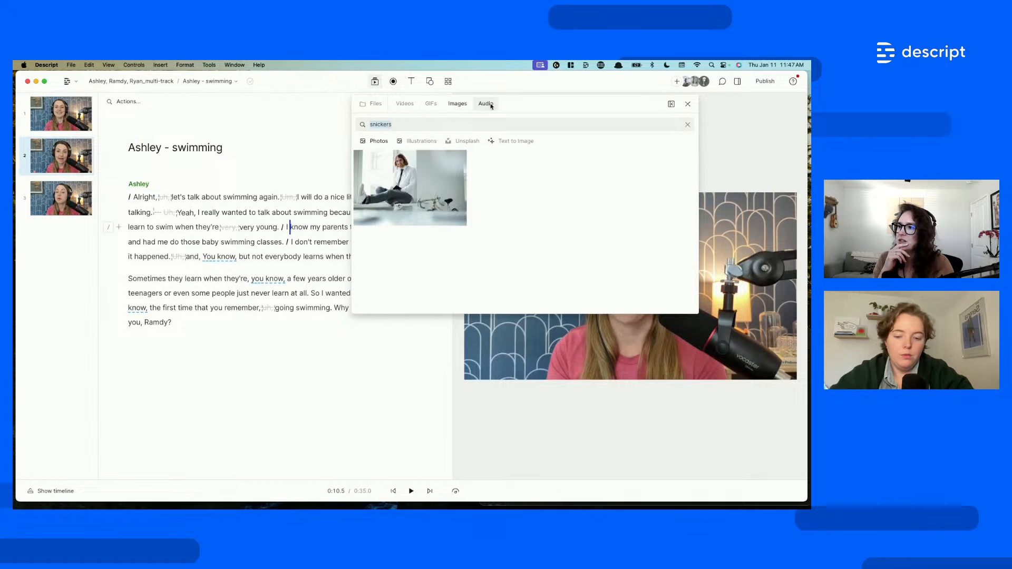
{"action": "left_click", "coordinate": [485, 104]}
- Search the stock videos for "swimming" and add the clip of a woman in sunglasses swimming to the second scene
{"action": "left_click", "coordinate": [405, 104]}
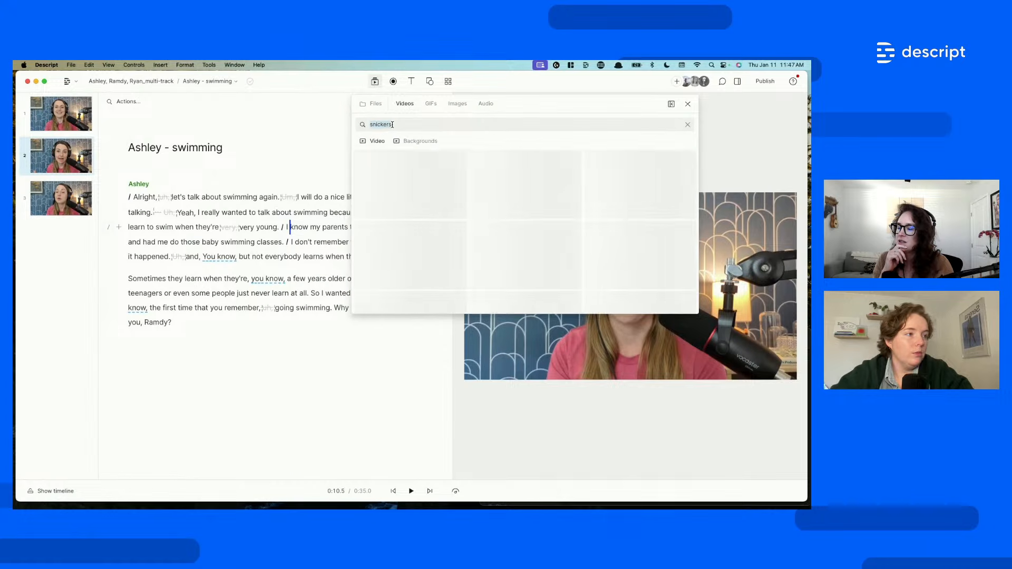
{"action": "type", "text": "swimming"}
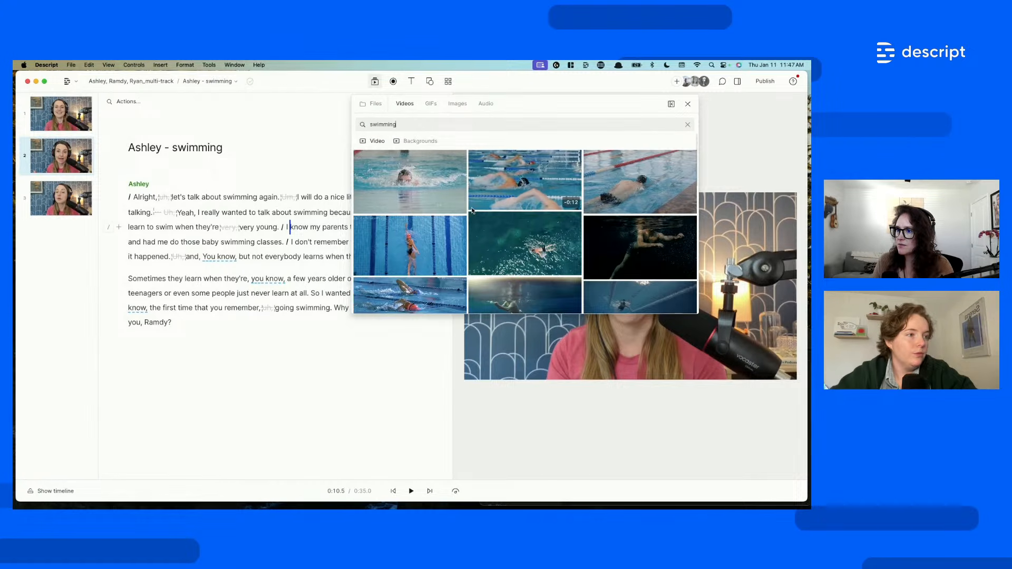
{"action": "scroll", "coordinate": [480, 211], "scroll_direction": "down", "scroll_amount": 2}
{"action": "scroll", "coordinate": [477, 210], "scroll_direction": "down", "scroll_amount": 3}
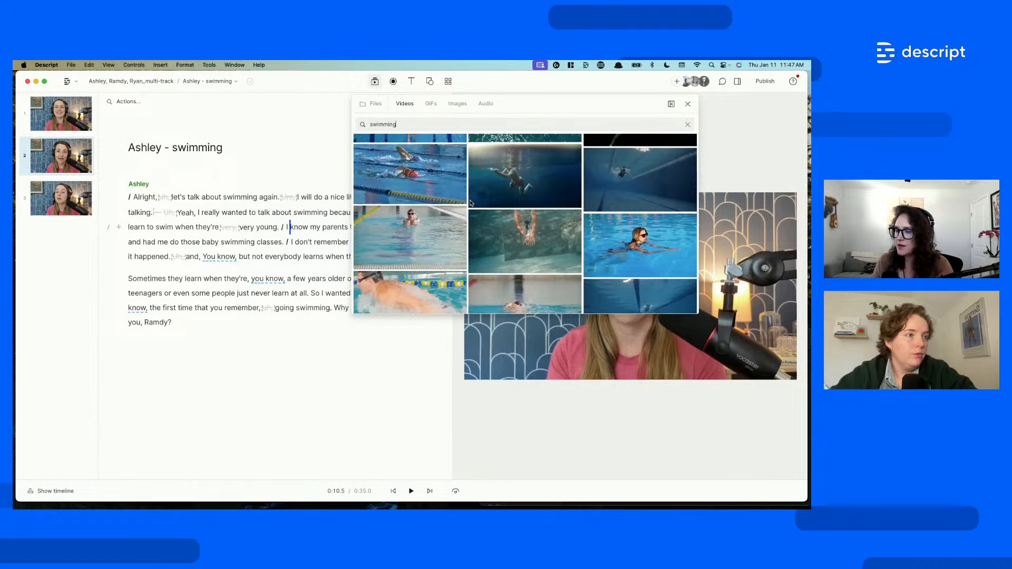
{"action": "left_click", "coordinate": [649, 214]}
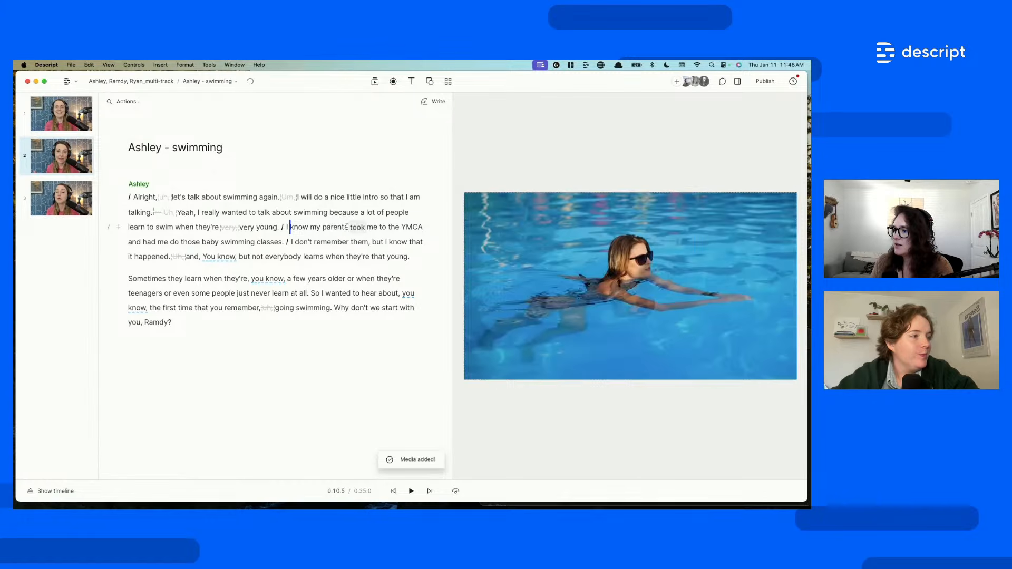
- Show the properties sidebar and play the composition from the first scene through the swimming clip into the third scene
{"action": "left_click", "coordinate": [737, 82]}
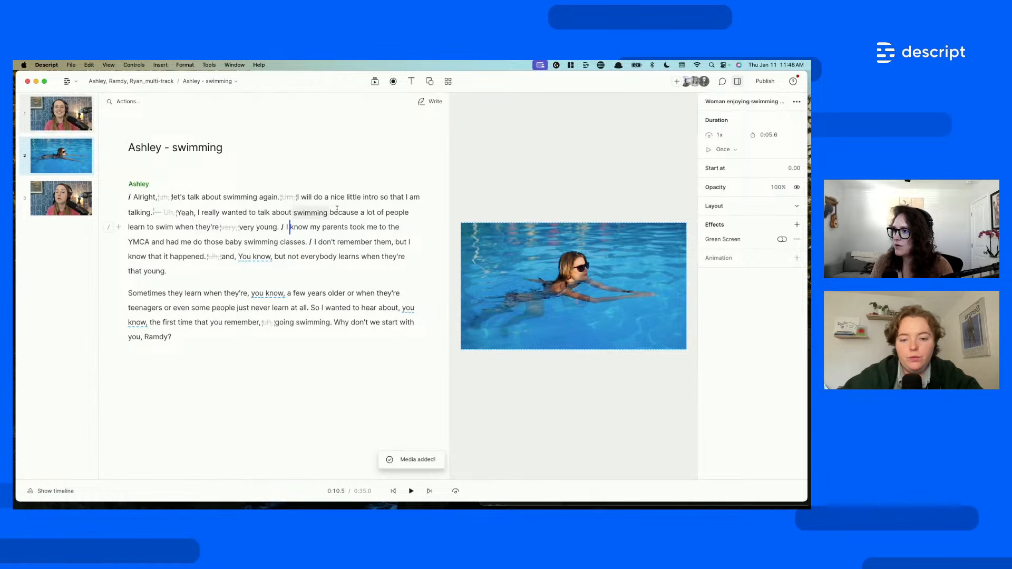
{"action": "left_click", "coordinate": [355, 210]}
{"action": "key", "text": "space"}
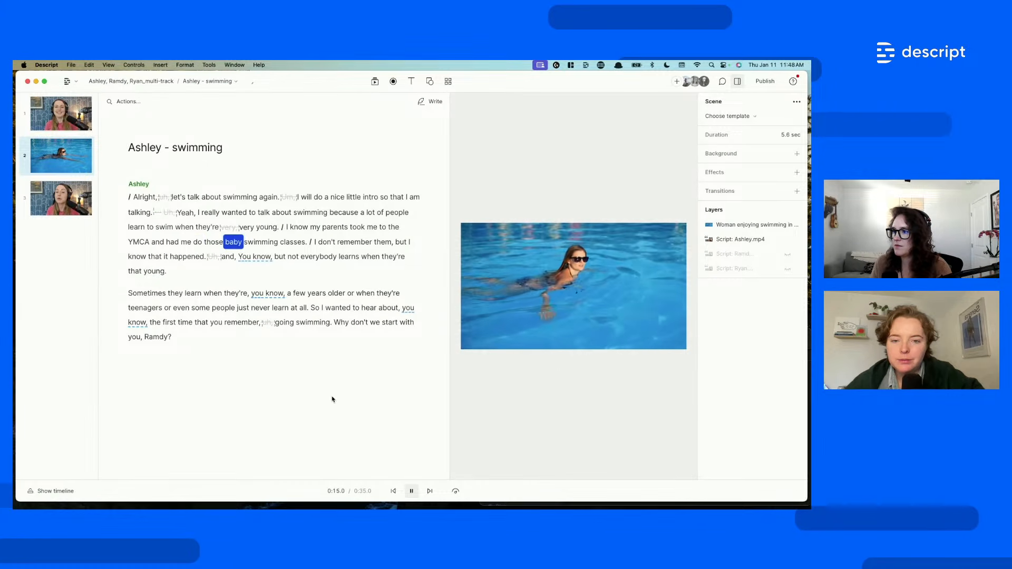
{"action": "key", "text": "space"}
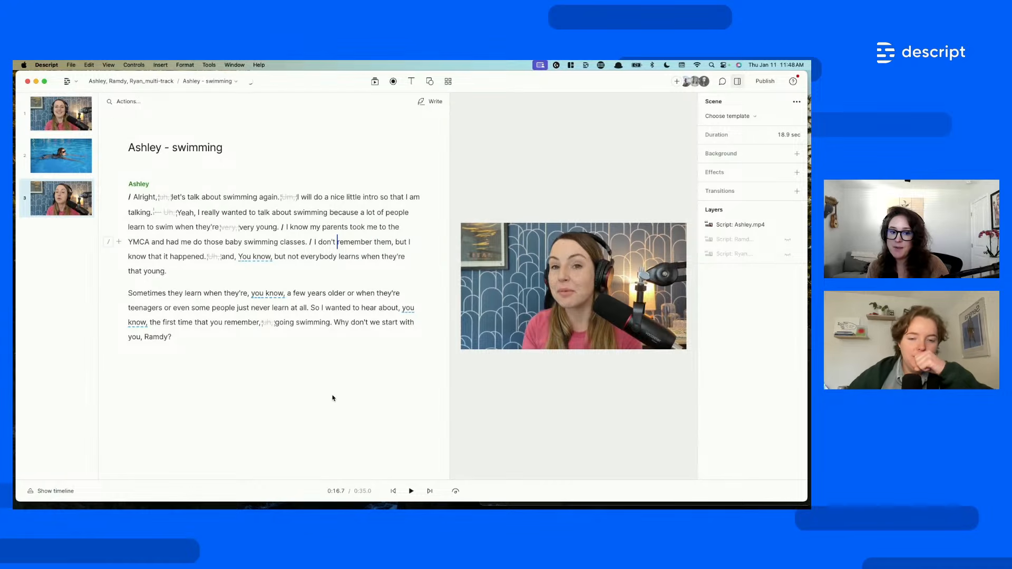
{"action": "key", "text": "Right"}
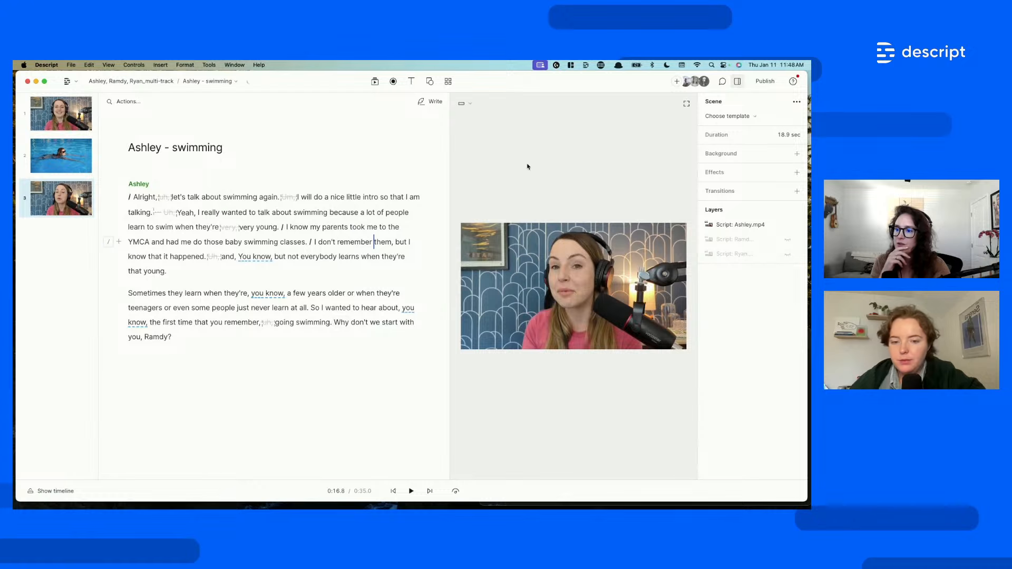
- Try the Portrait and Square canvas formats and settle on Portrait 9:16 for the composition
{"action": "left_click", "coordinate": [471, 106]}
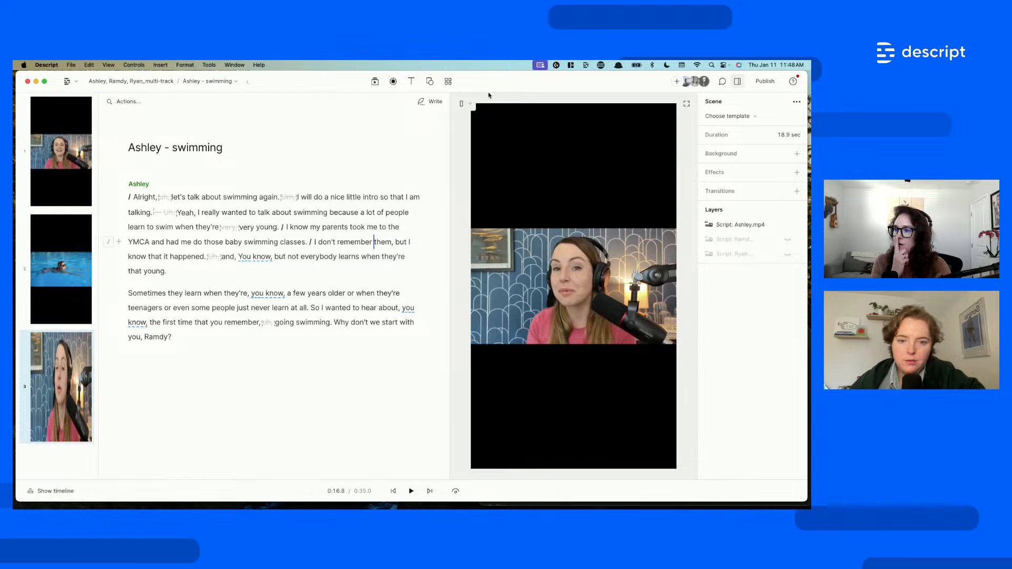
{"action": "left_click", "coordinate": [463, 104]}
{"action": "left_click", "coordinate": [420, 142]}
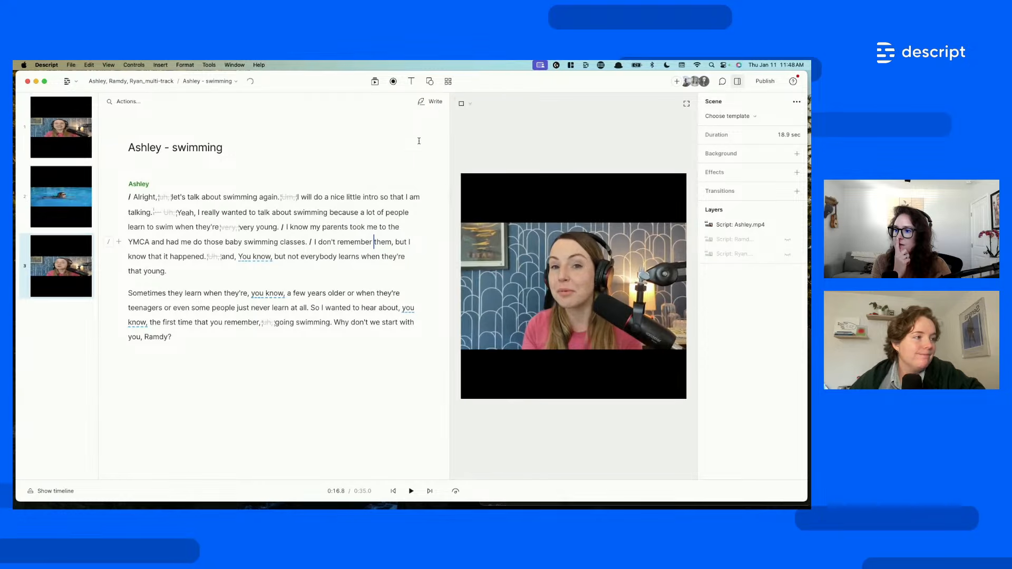
{"action": "left_click", "coordinate": [463, 103]}
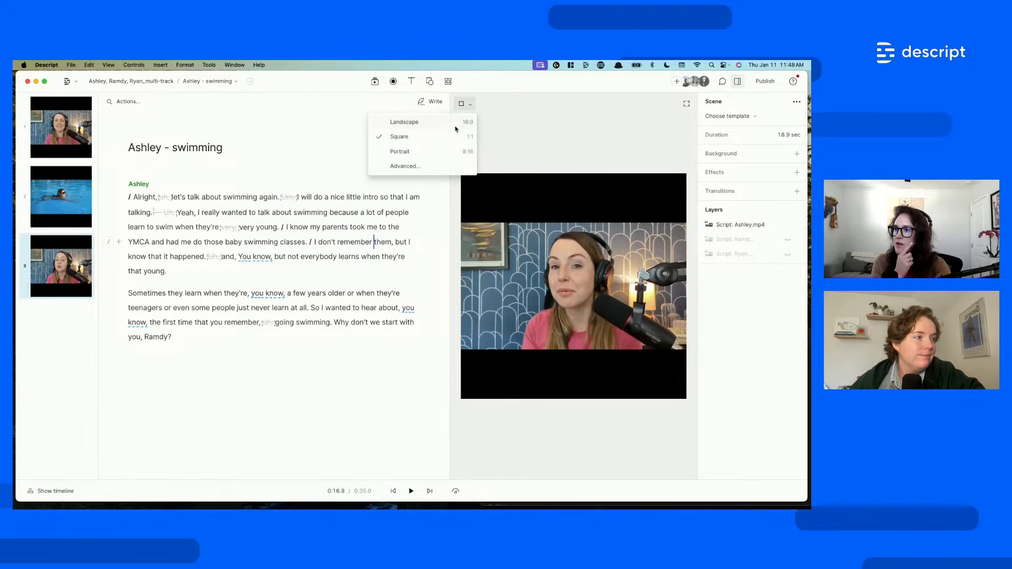
{"action": "left_click", "coordinate": [417, 150]}
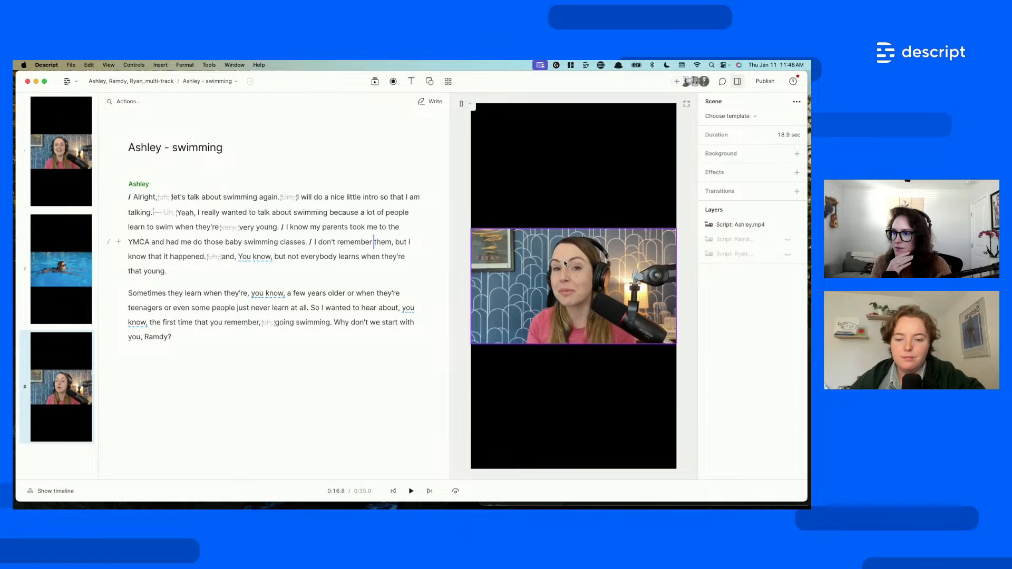
- Extend the upper and lower edges of the third scene's speaker video until it fills the portrait canvas
{"action": "left_click", "coordinate": [566, 237]}
{"action": "left_click_drag", "start_coordinate": [564, 229], "coordinate": [564, 144]}
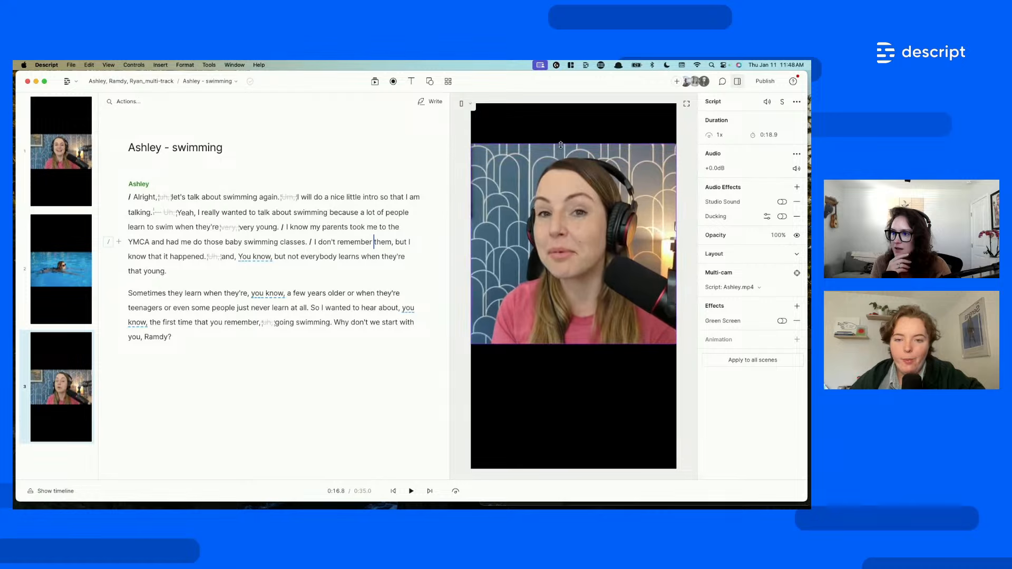
{"action": "left_click_drag", "start_coordinate": [586, 347], "coordinate": [594, 469]}
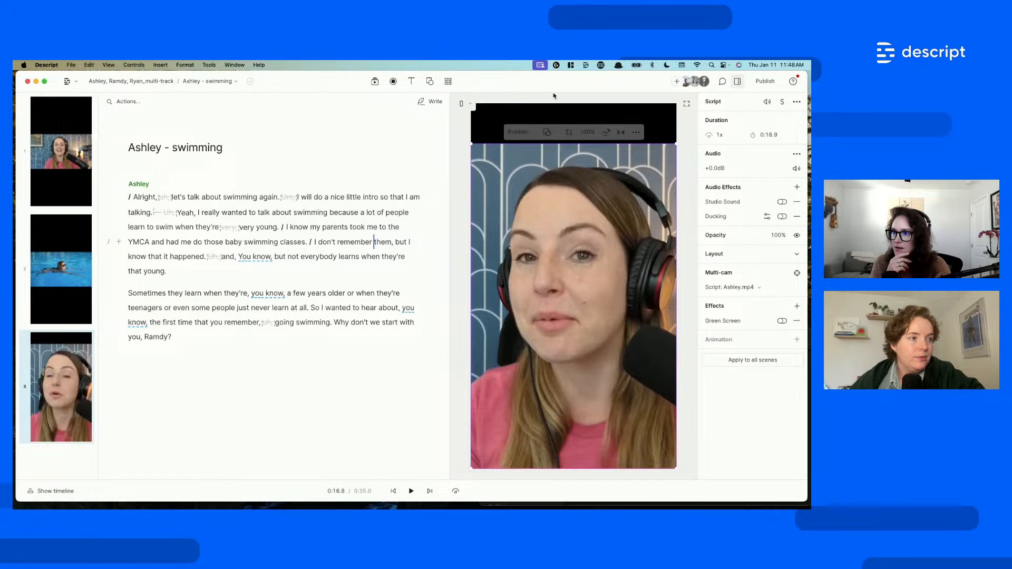
{"action": "left_click_drag", "start_coordinate": [562, 142], "coordinate": [561, 105]}
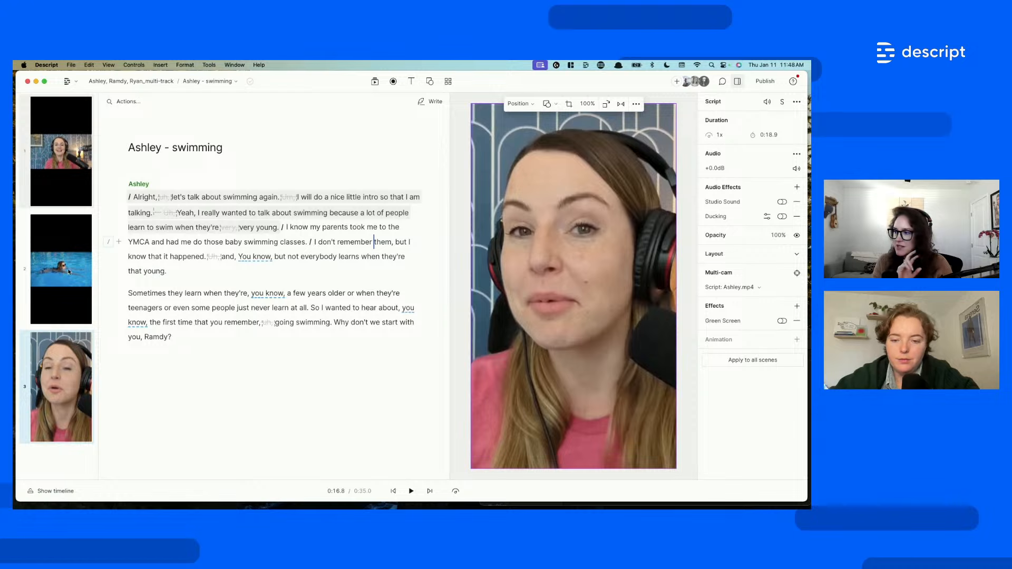
- Copy the third scene's layout and paste it onto the first scene
{"action": "right_click", "coordinate": [62, 366]}
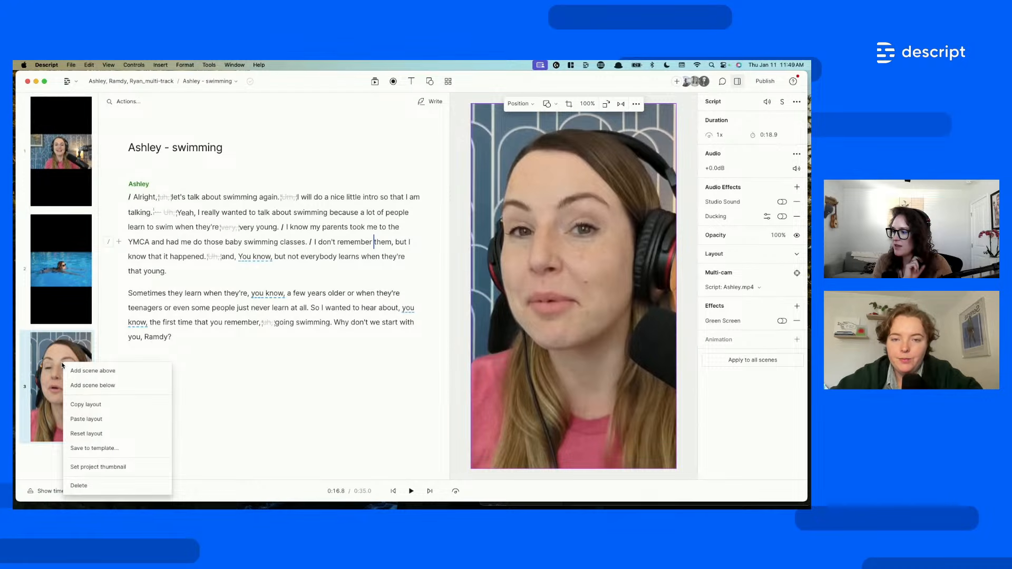
{"action": "left_click", "coordinate": [83, 417]}
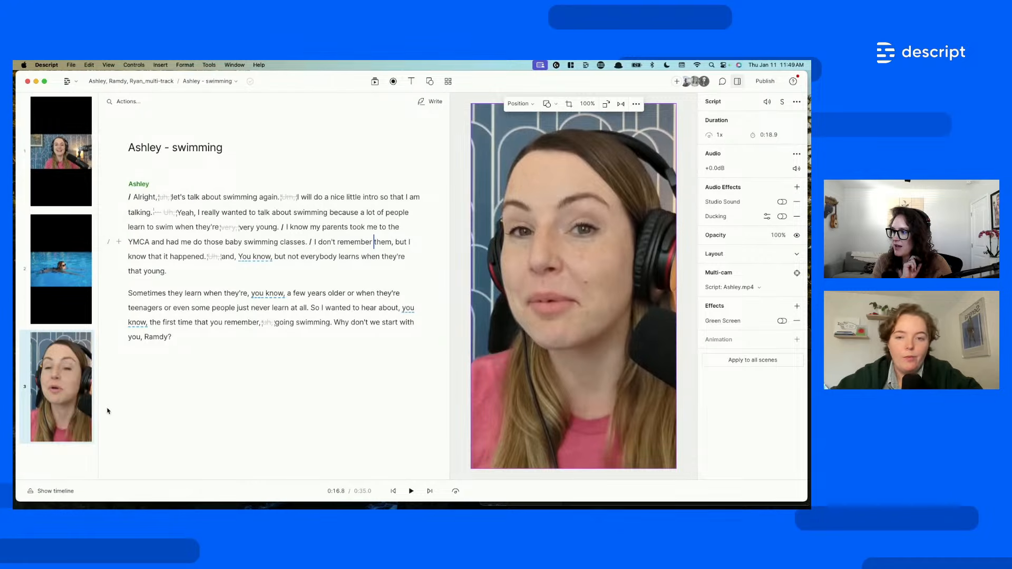
{"action": "left_click", "coordinate": [62, 197]}
{"action": "right_click", "coordinate": [63, 197]}
{"action": "left_click", "coordinate": [79, 248]}
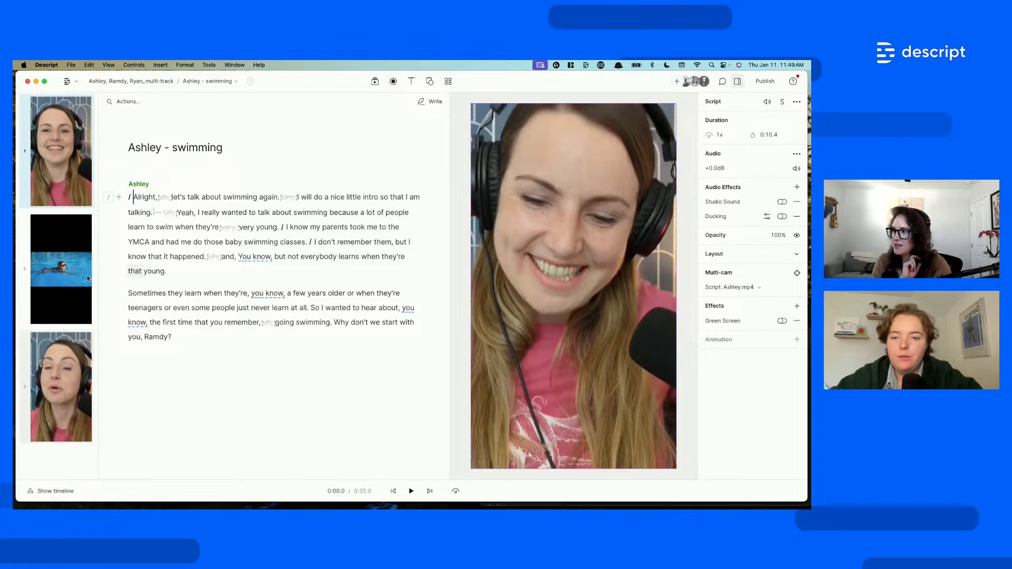
- Extend the upper and lower edges of the second scene's swimming clip to cover more of the portrait canvas
{"action": "left_click", "coordinate": [70, 274]}
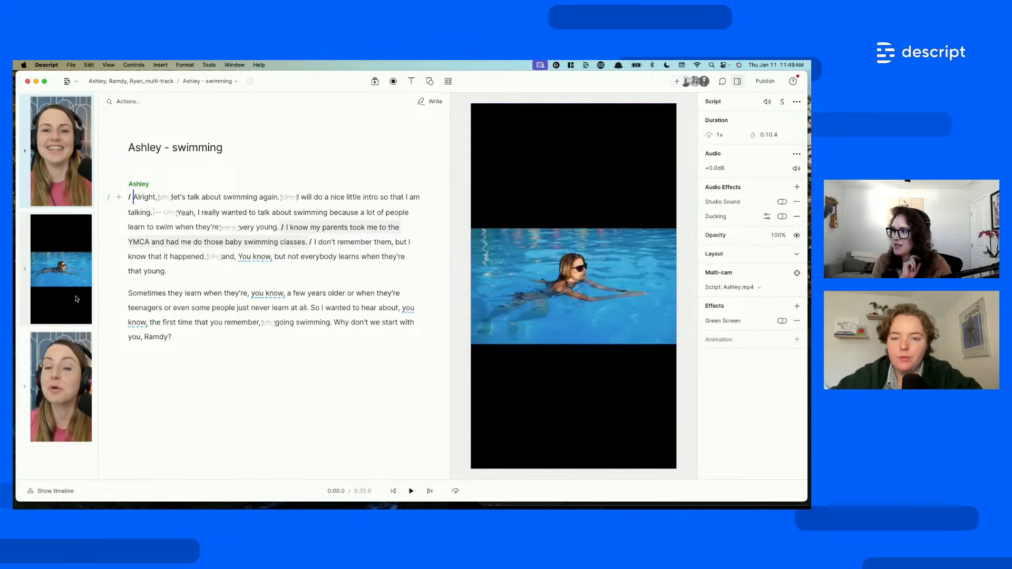
{"action": "left_click", "coordinate": [535, 238]}
{"action": "left_click_drag", "start_coordinate": [536, 229], "coordinate": [539, 146]}
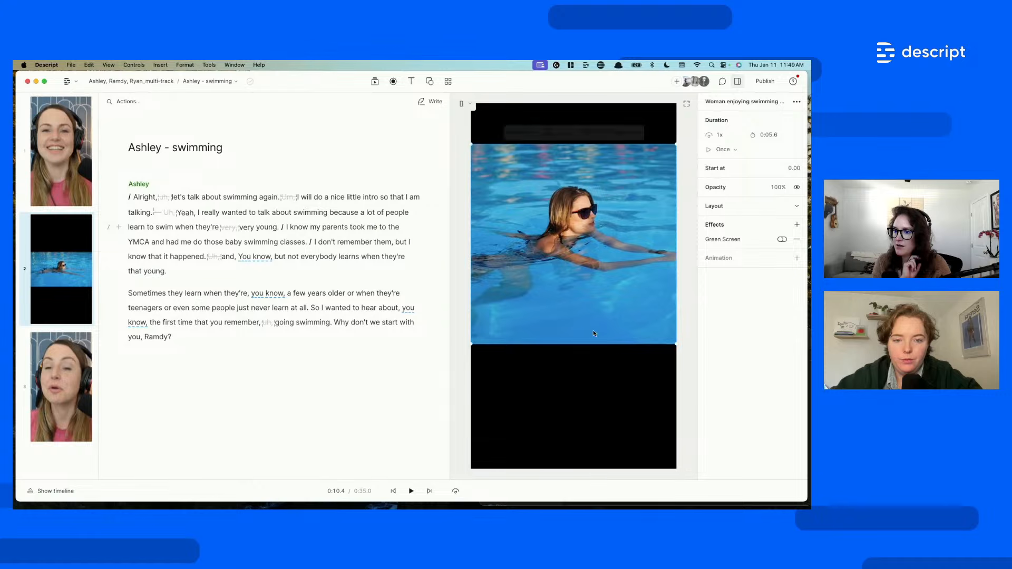
{"action": "left_click_drag", "start_coordinate": [617, 344], "coordinate": [620, 421]}
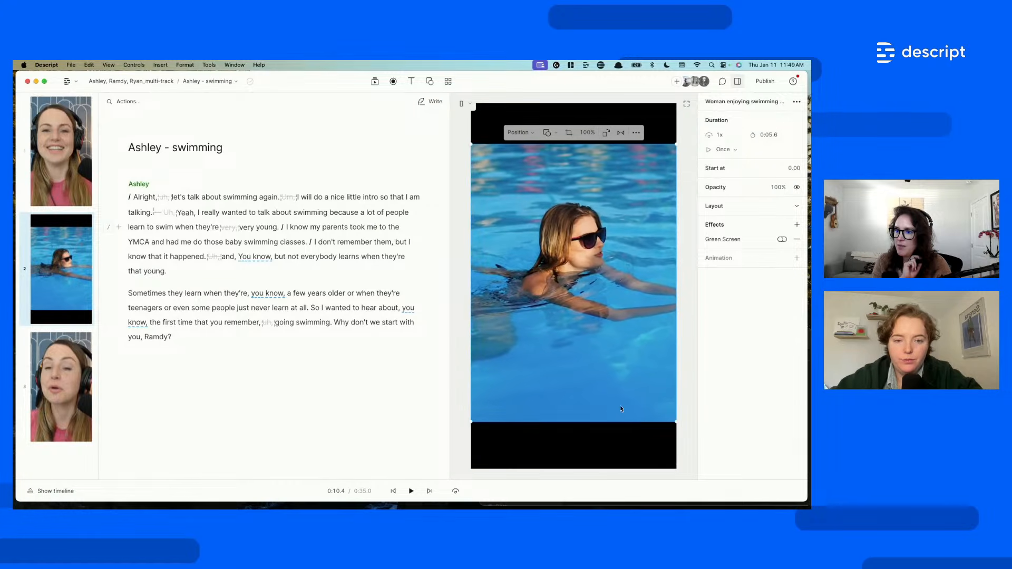
- Add a light blue background to the second scene and nudge the swimming clip slightly down
{"action": "left_click", "coordinate": [598, 118]}
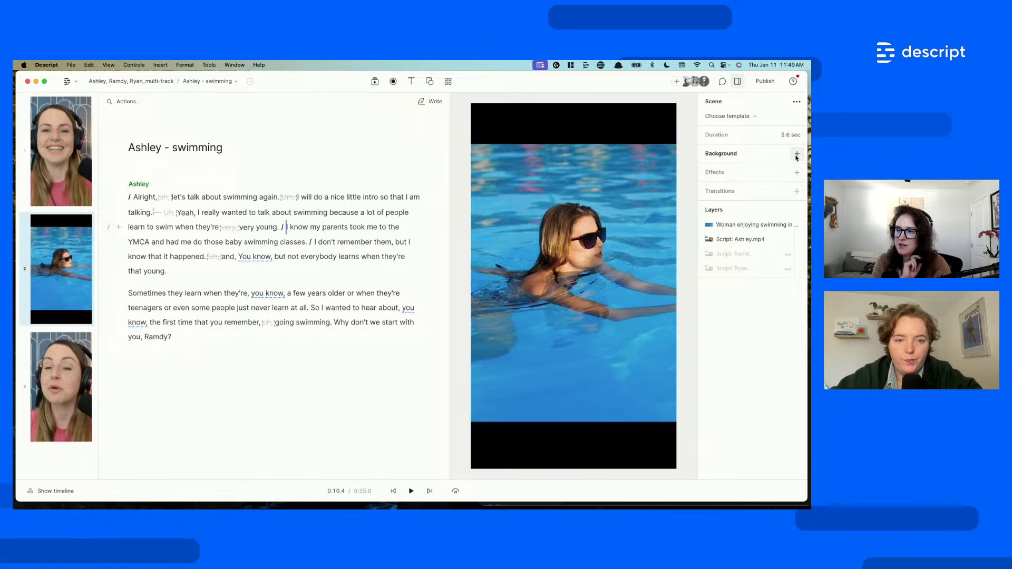
{"action": "left_click", "coordinate": [796, 154]}
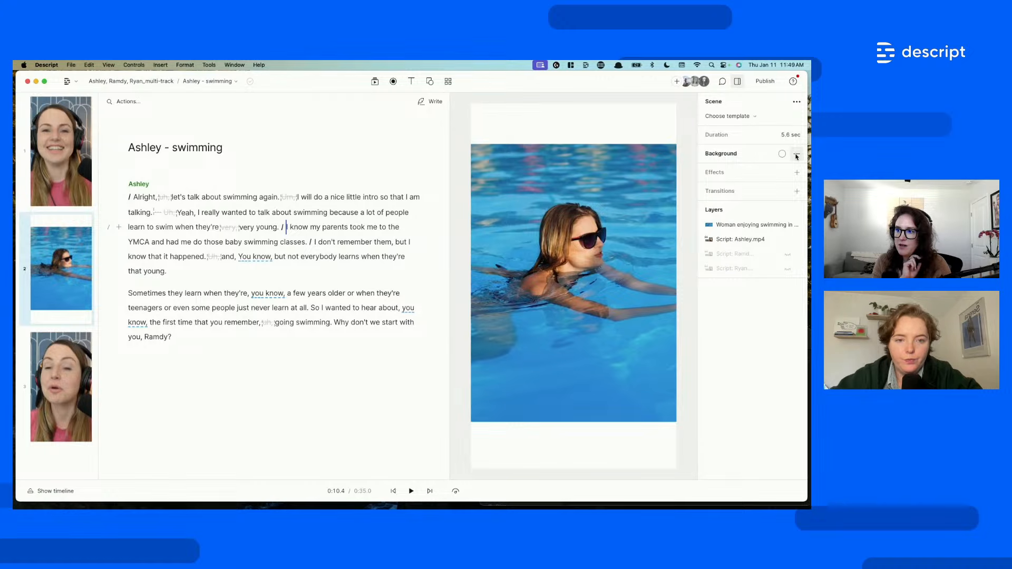
{"action": "left_click", "coordinate": [783, 155]}
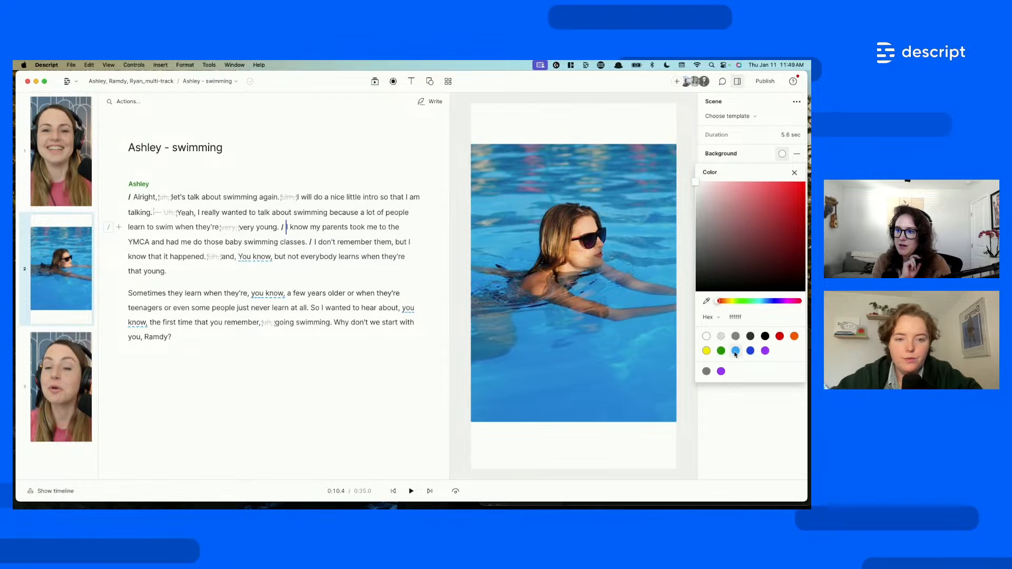
{"action": "left_click", "coordinate": [735, 351]}
{"action": "left_click", "coordinate": [636, 340]}
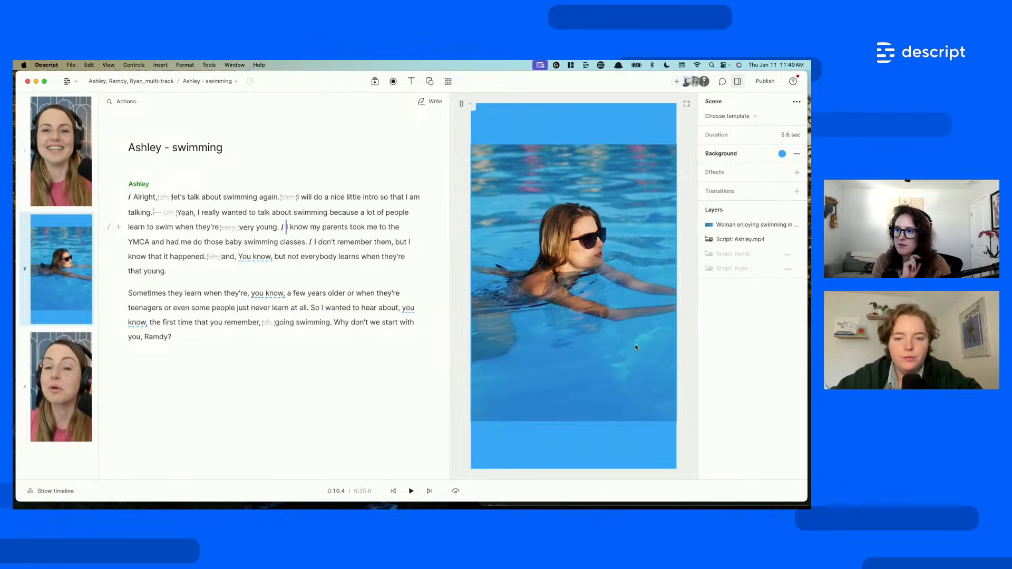
{"action": "left_click_drag", "start_coordinate": [606, 298], "coordinate": [606, 302]}
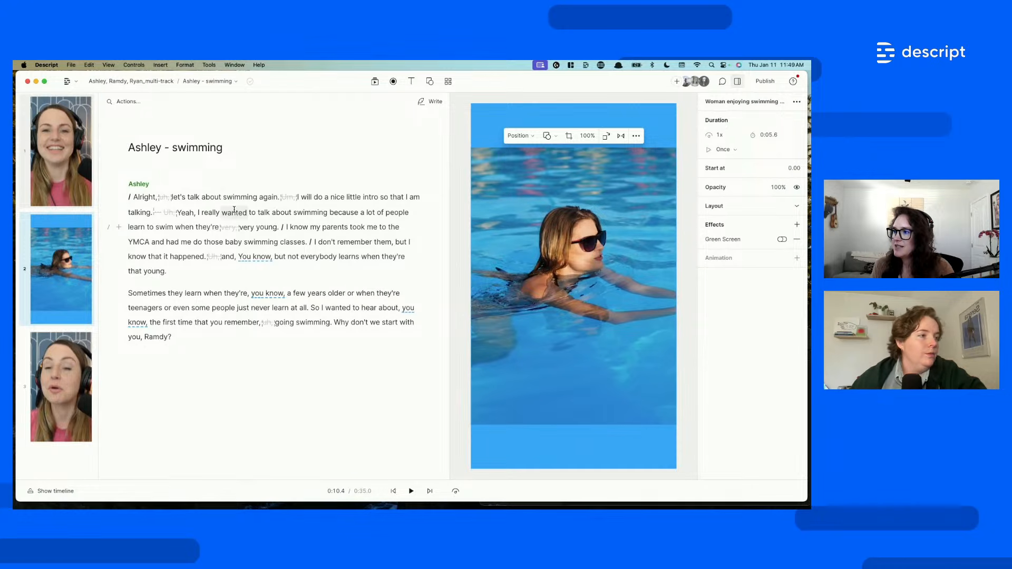
- Add captions to the first scene and position them near the lower edge of the video
{"action": "left_click", "coordinate": [172, 197]}
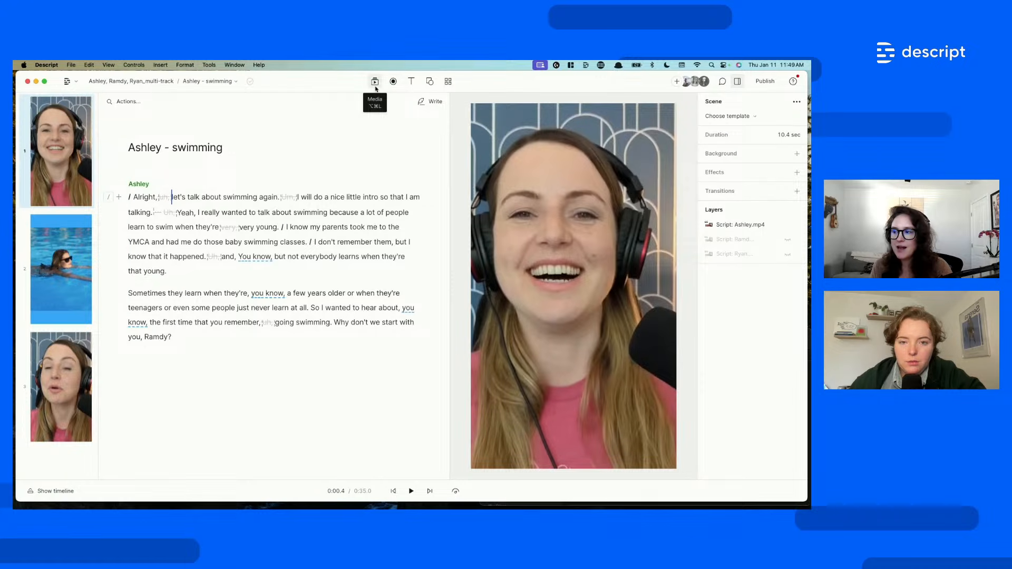
{"action": "left_click", "coordinate": [410, 83]}
{"action": "left_click", "coordinate": [416, 147]}
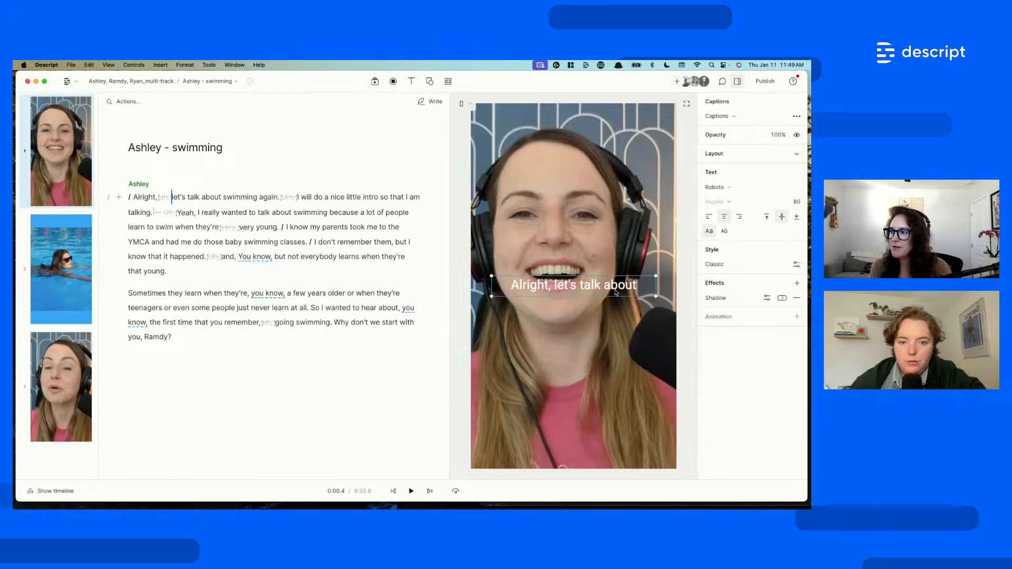
{"action": "left_click_drag", "start_coordinate": [610, 288], "coordinate": [613, 438]}
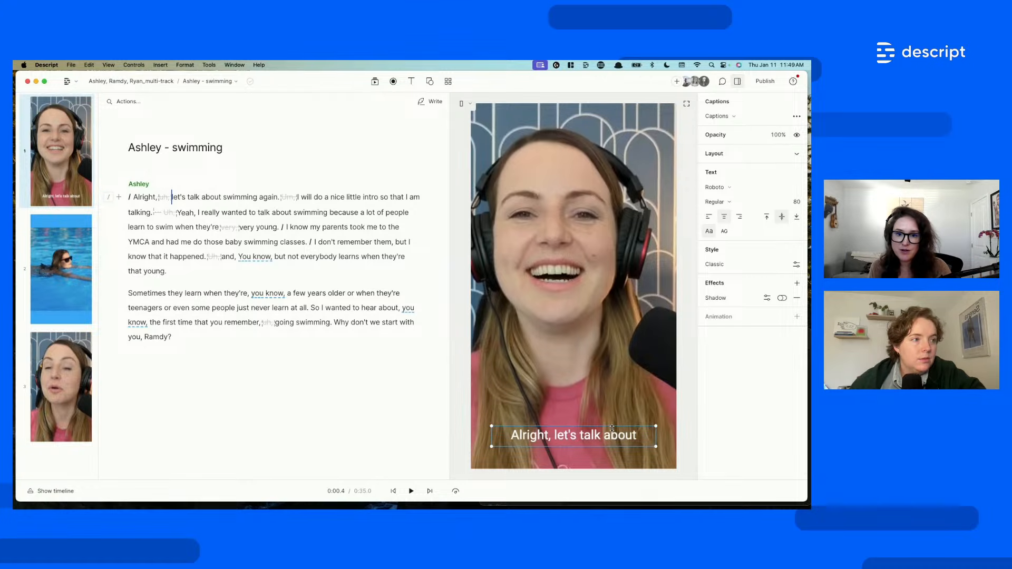
- Set the captions' font to Sora and look over the remaining font options
{"action": "left_click", "coordinate": [715, 187]}
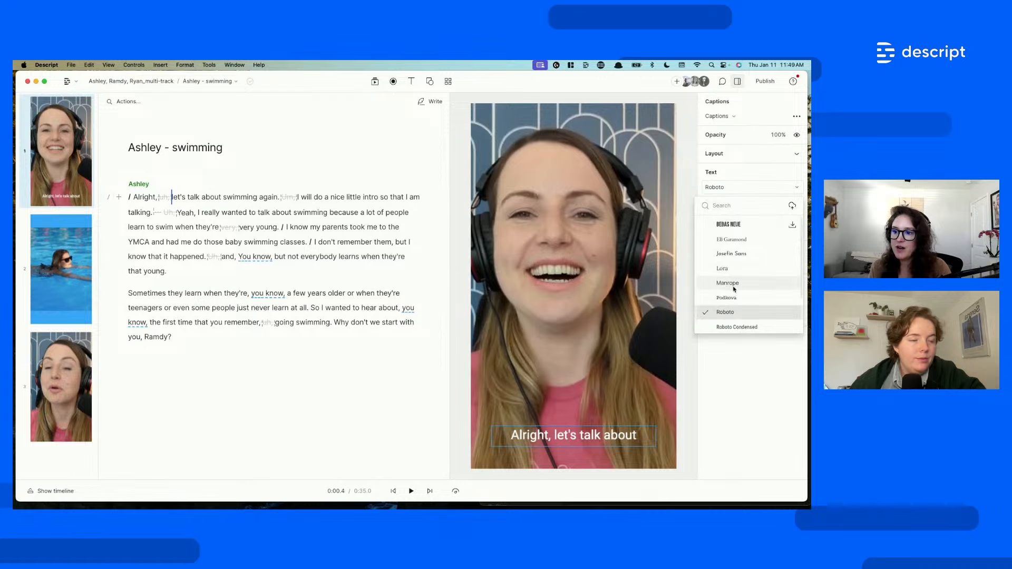
{"action": "scroll", "coordinate": [735, 306], "scroll_direction": "down", "scroll_amount": 2}
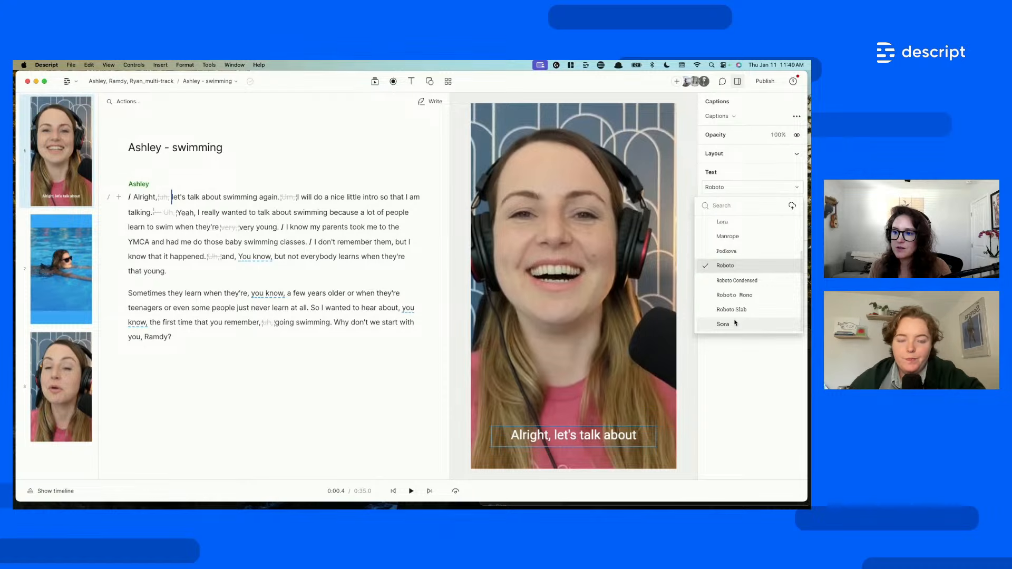
{"action": "left_click", "coordinate": [735, 323]}
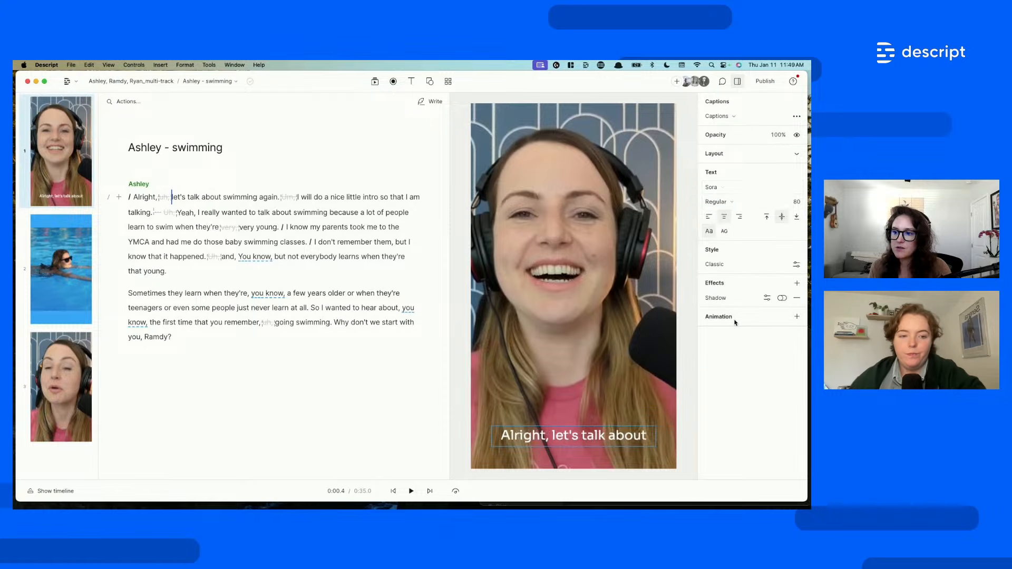
{"action": "left_click", "coordinate": [729, 203]}
{"action": "left_click", "coordinate": [723, 187]}
{"action": "left_click", "coordinate": [725, 188]}
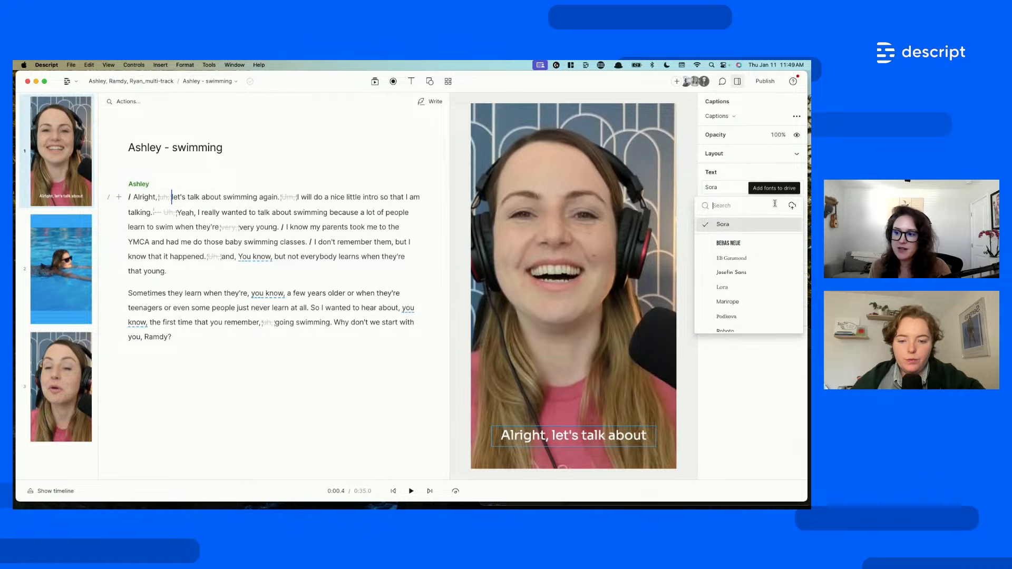
{"action": "left_click", "coordinate": [741, 368]}
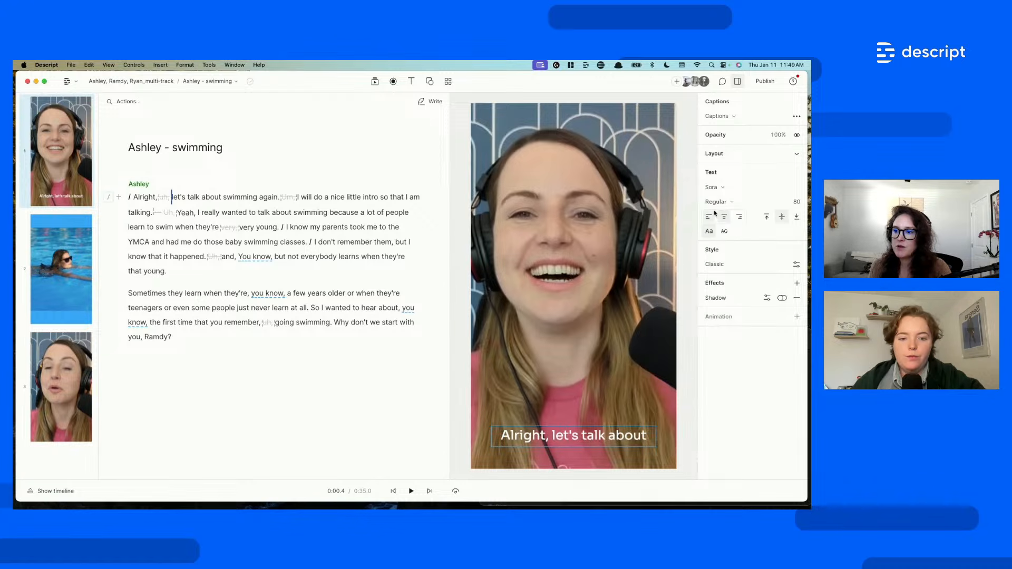
- Change the caption style to Karaoke
{"action": "left_click", "coordinate": [796, 265]}
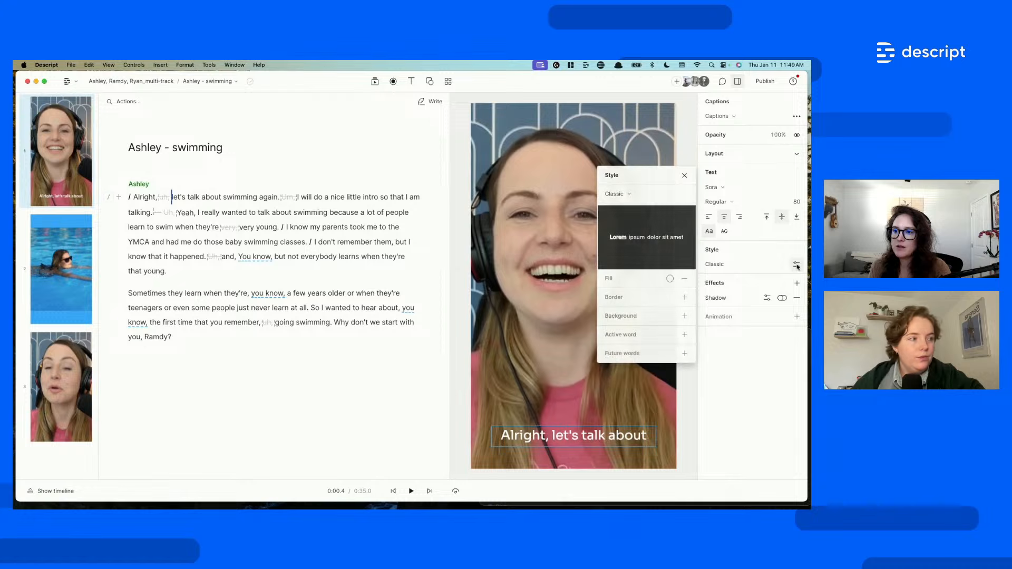
{"action": "left_click", "coordinate": [624, 195]}
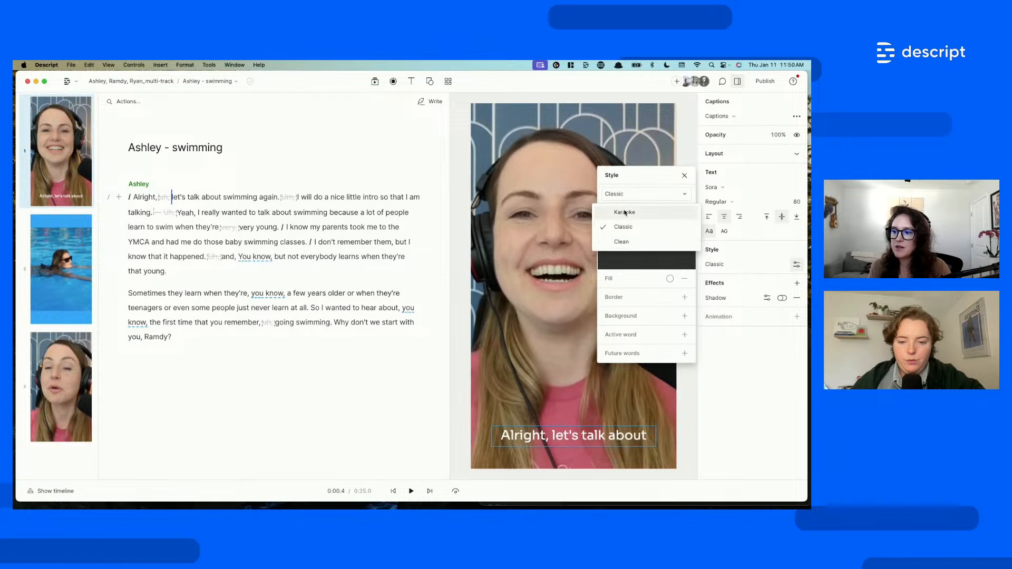
{"action": "left_click", "coordinate": [625, 211]}
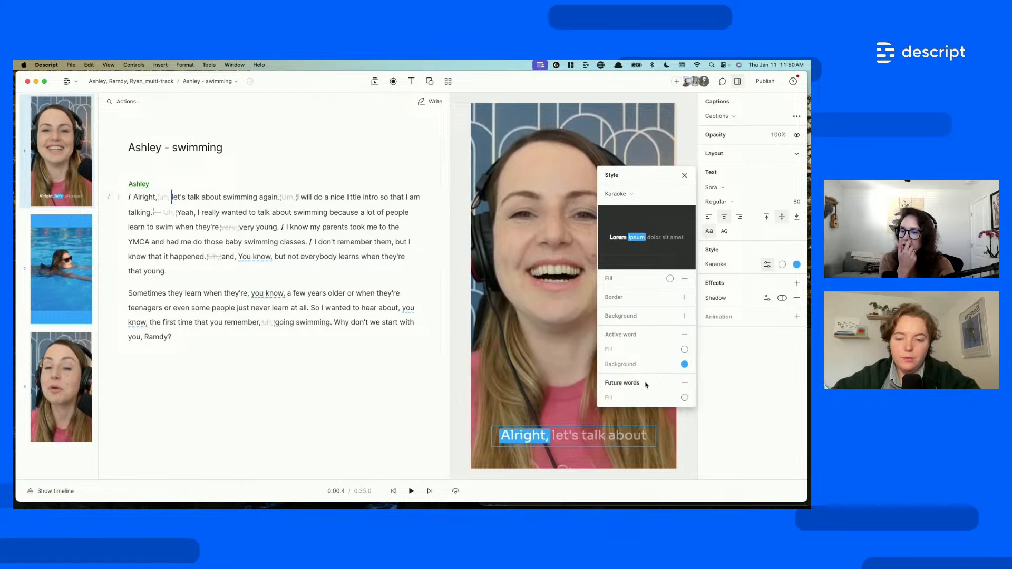
{"action": "left_click", "coordinate": [759, 413]}
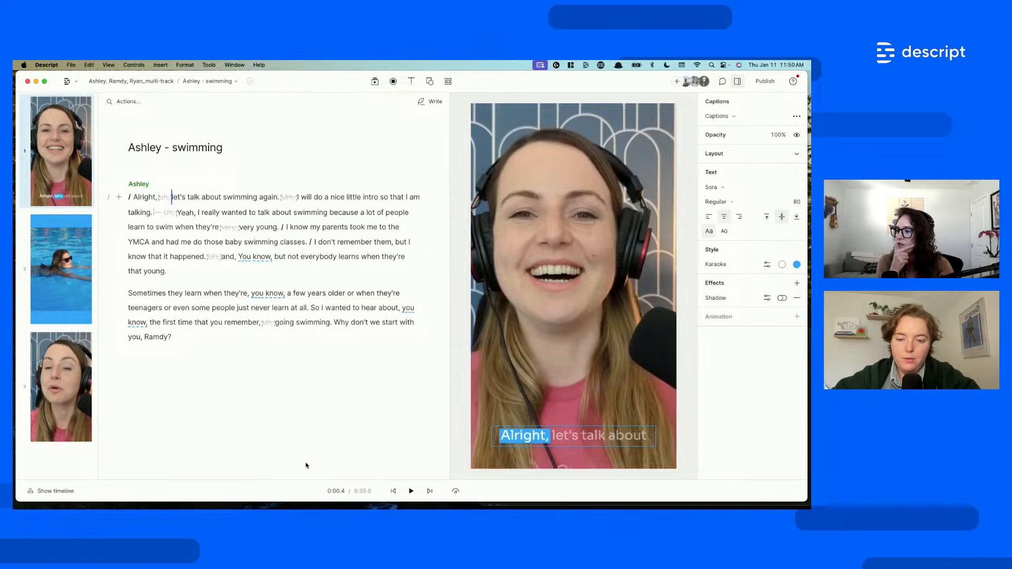
- Show and enlarge the timeline, and extend the captions layer from the first scene to the end of the composition
{"action": "left_click", "coordinate": [48, 491]}
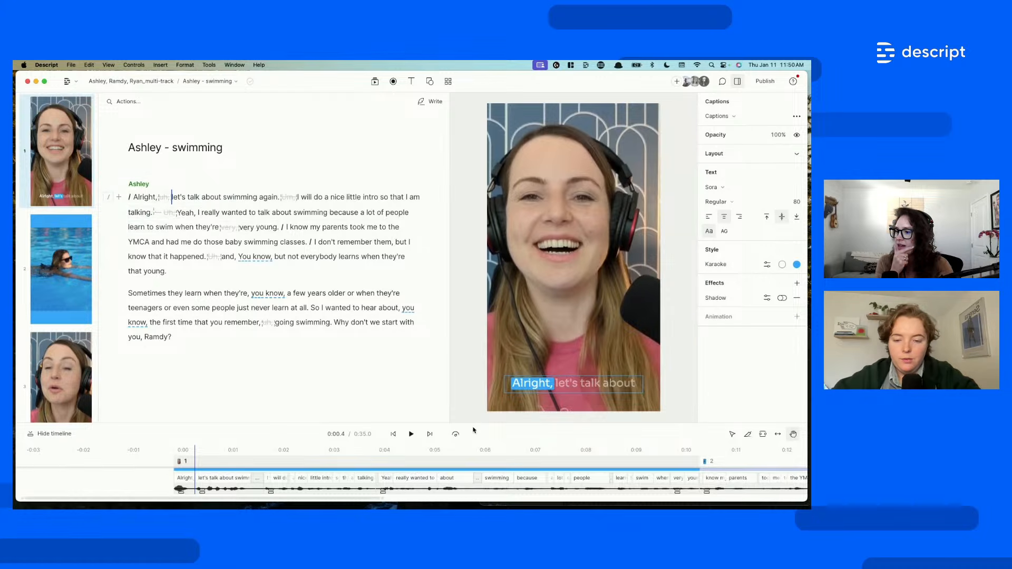
{"action": "left_click_drag", "start_coordinate": [473, 421], "coordinate": [472, 350]}
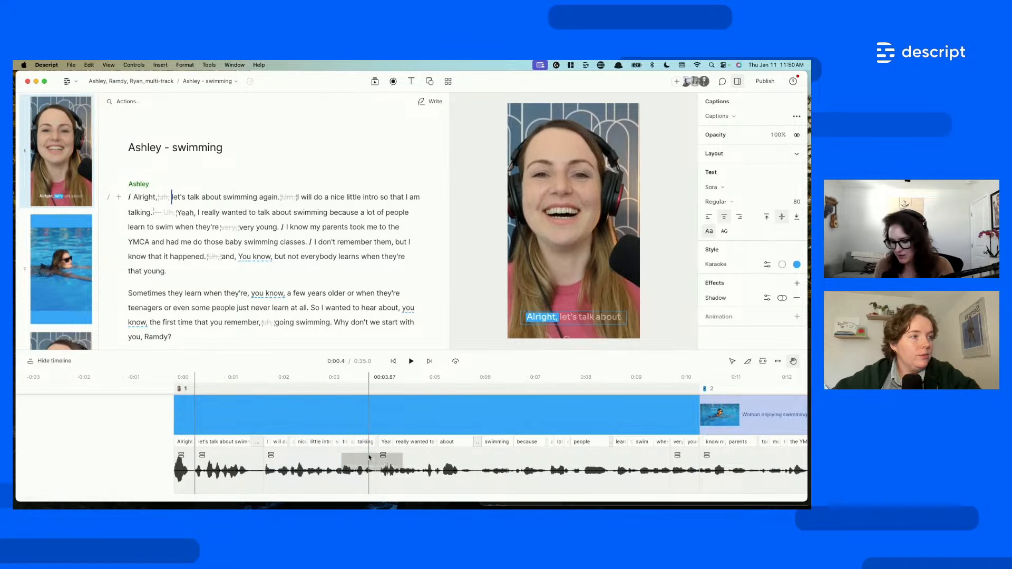
{"action": "left_click", "coordinate": [337, 456]}
{"action": "scroll", "coordinate": [337, 456], "scroll_direction": "down", "scroll_amount": 5}
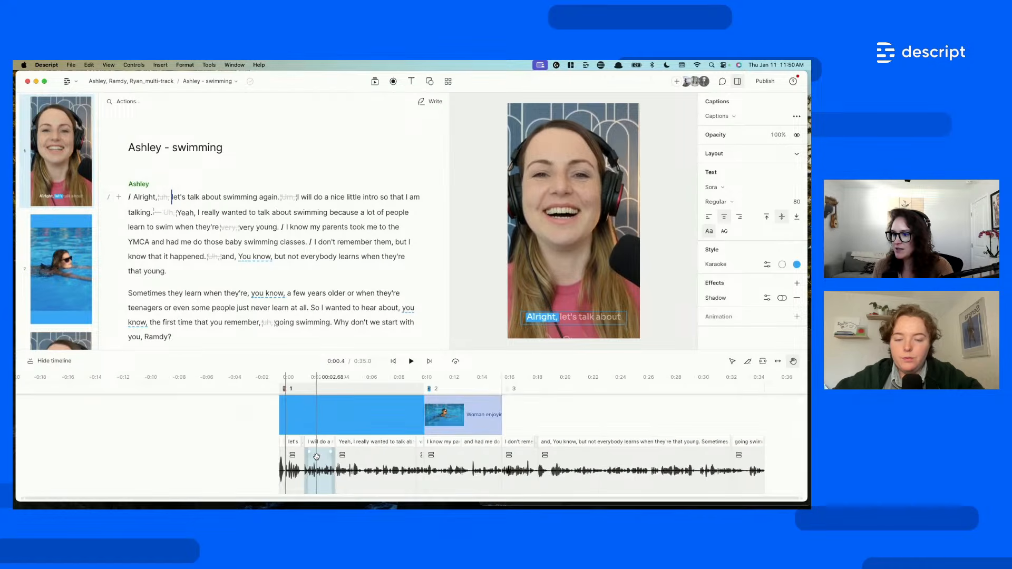
{"action": "left_click", "coordinate": [410, 415]}
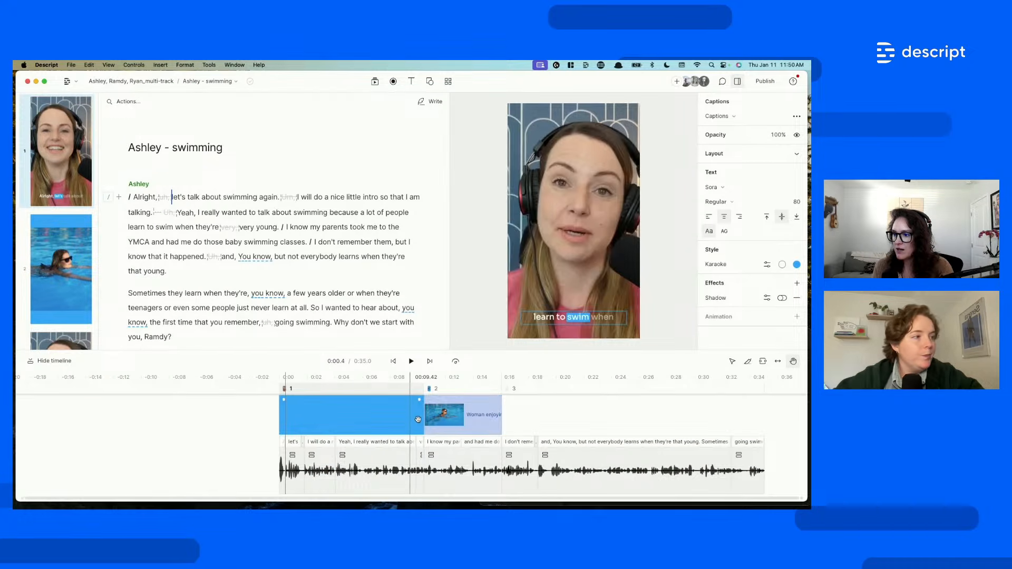
{"action": "scroll", "coordinate": [416, 415], "scroll_direction": "right", "scroll_amount": 3}
{"action": "left_click", "coordinate": [732, 361]}
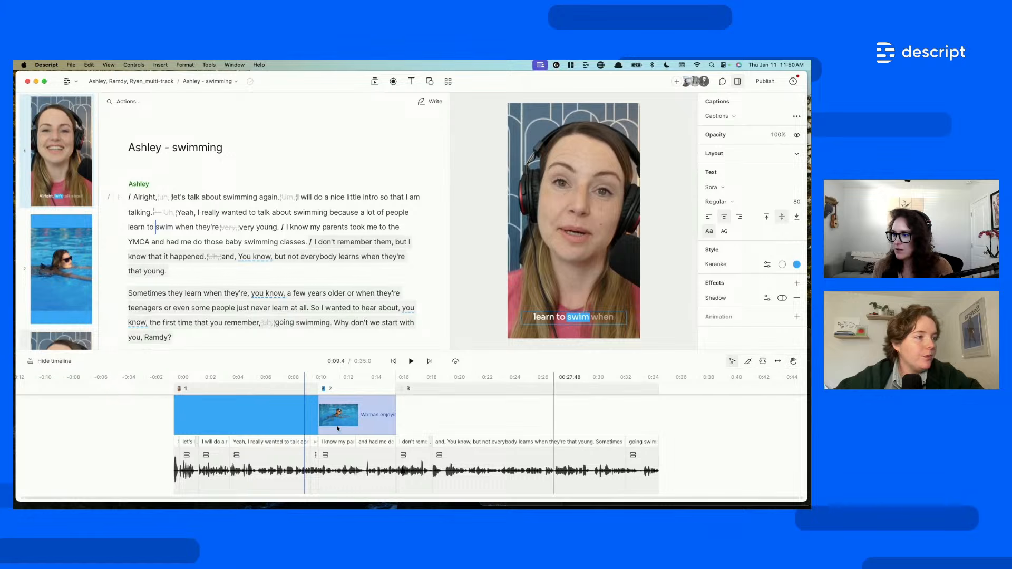
{"action": "left_click_drag", "start_coordinate": [319, 421], "coordinate": [657, 424]}
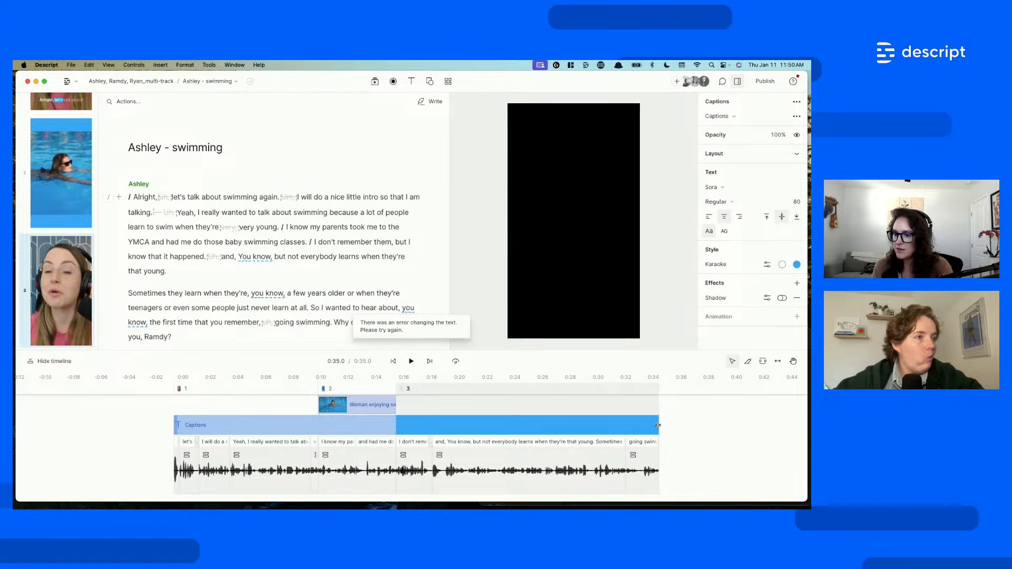
- Place a progress bar along the video's upper edge in the first scene and extend its layer to the end of the composition
{"action": "left_click", "coordinate": [257, 212]}
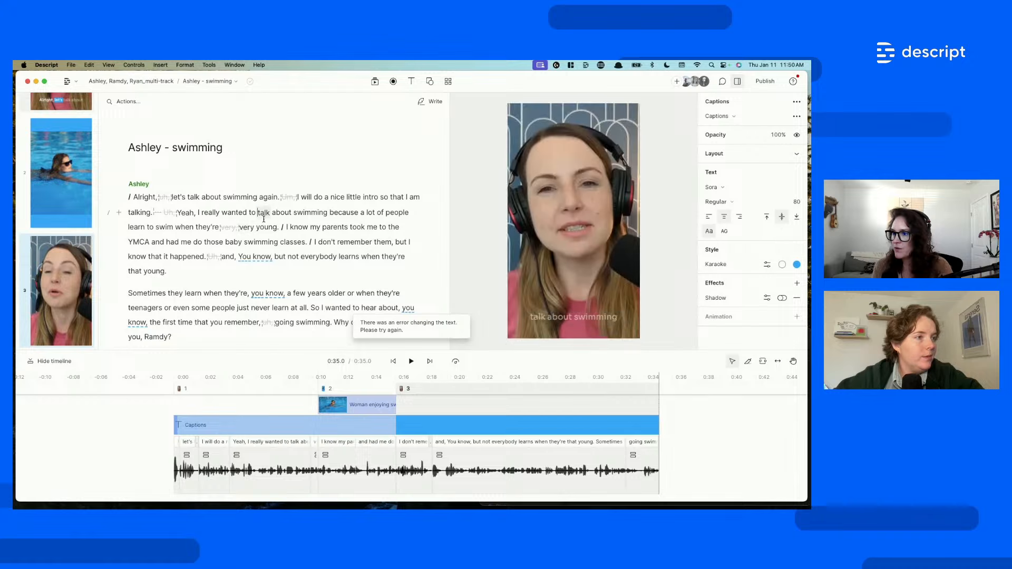
{"action": "left_click", "coordinate": [303, 207]}
{"action": "left_click", "coordinate": [429, 83]}
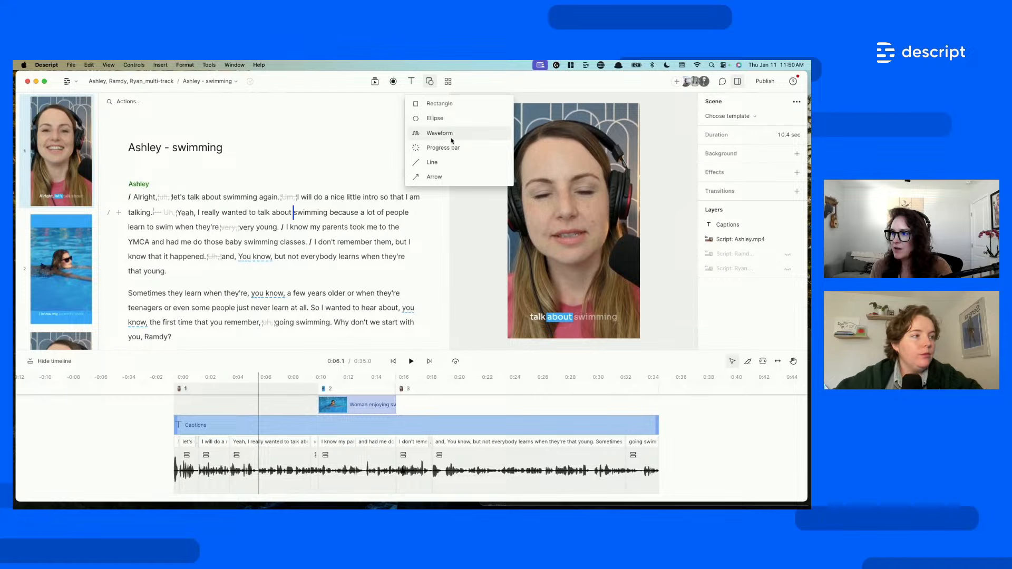
{"action": "left_click", "coordinate": [443, 148]}
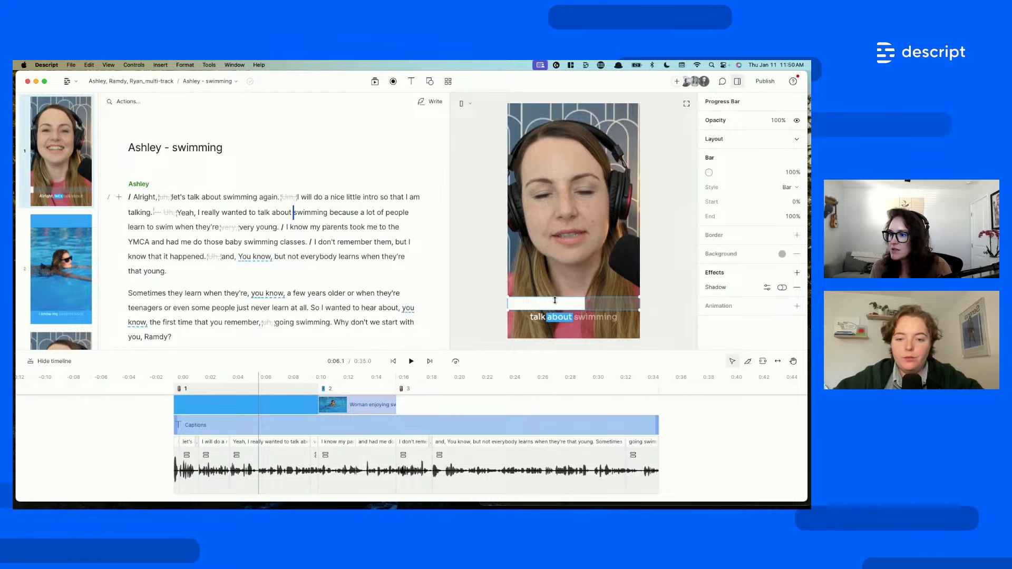
{"action": "left_click_drag", "start_coordinate": [556, 305], "coordinate": [554, 116]}
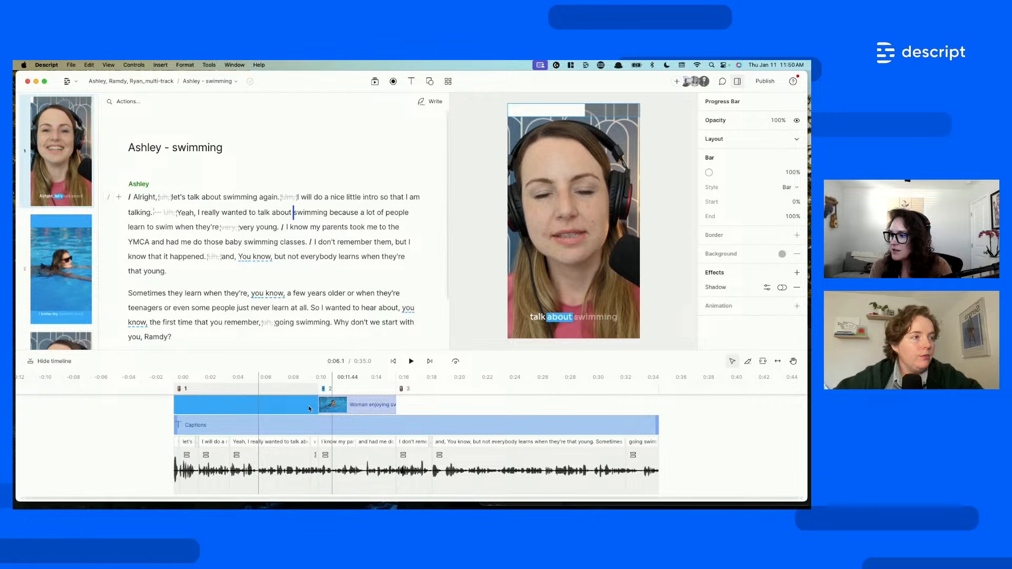
{"action": "left_click_drag", "start_coordinate": [317, 409], "coordinate": [521, 414]}
{"action": "left_click_drag", "start_coordinate": [624, 402], "coordinate": [657, 407]}
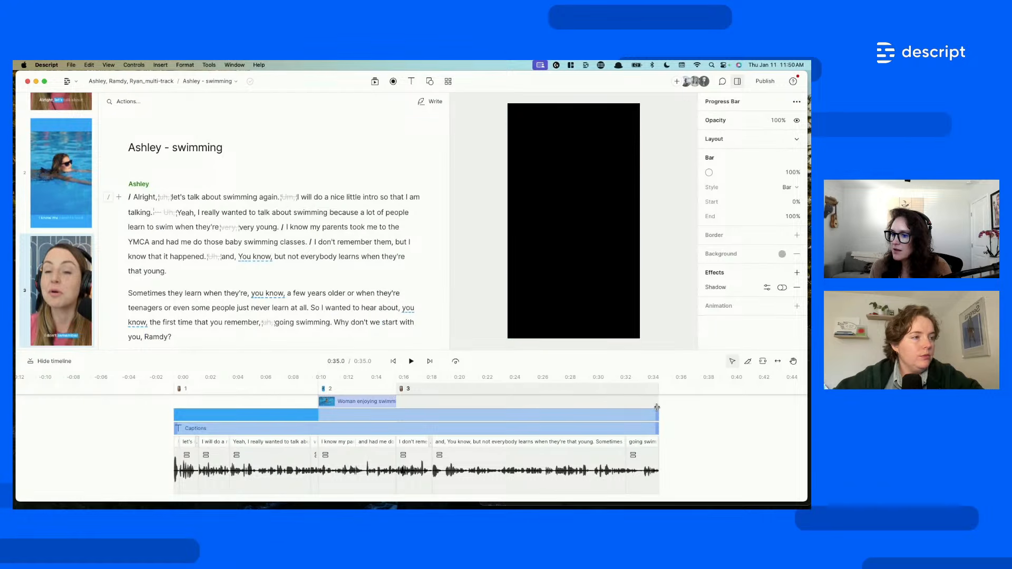
- Play the second scene from "I know my parents" to check the captions and progress bar, and return to the first scene
{"action": "left_click", "coordinate": [300, 222]}
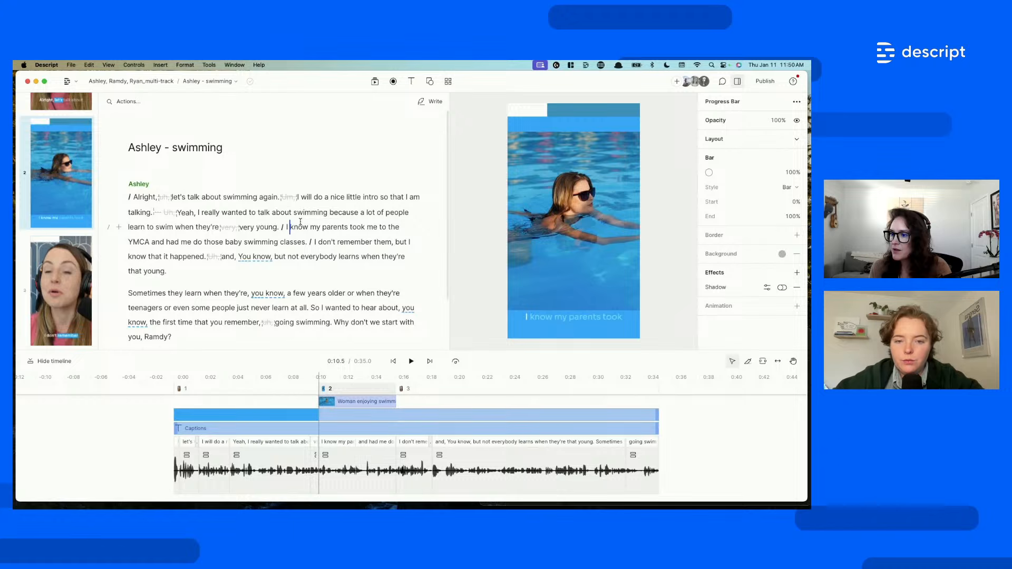
{"action": "key", "text": "space"}
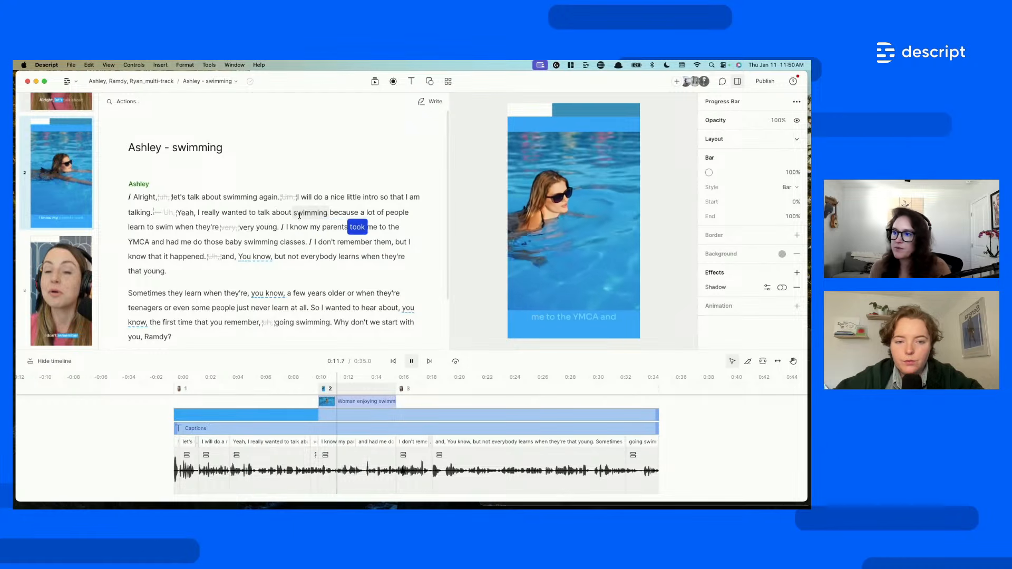
{"action": "key", "text": "space"}
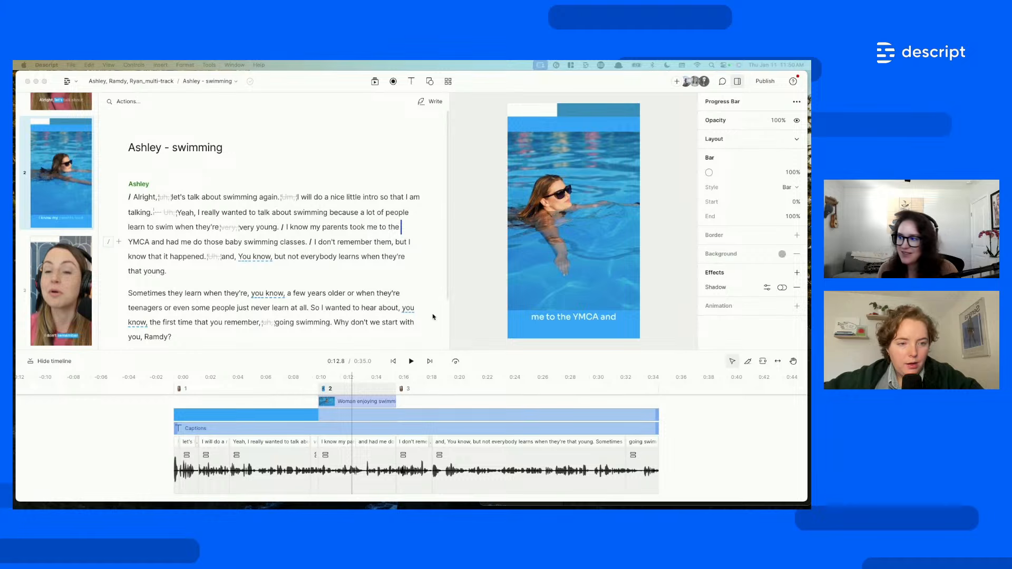
{"action": "left_click", "coordinate": [293, 198]}
{"action": "left_click", "coordinate": [328, 196]}
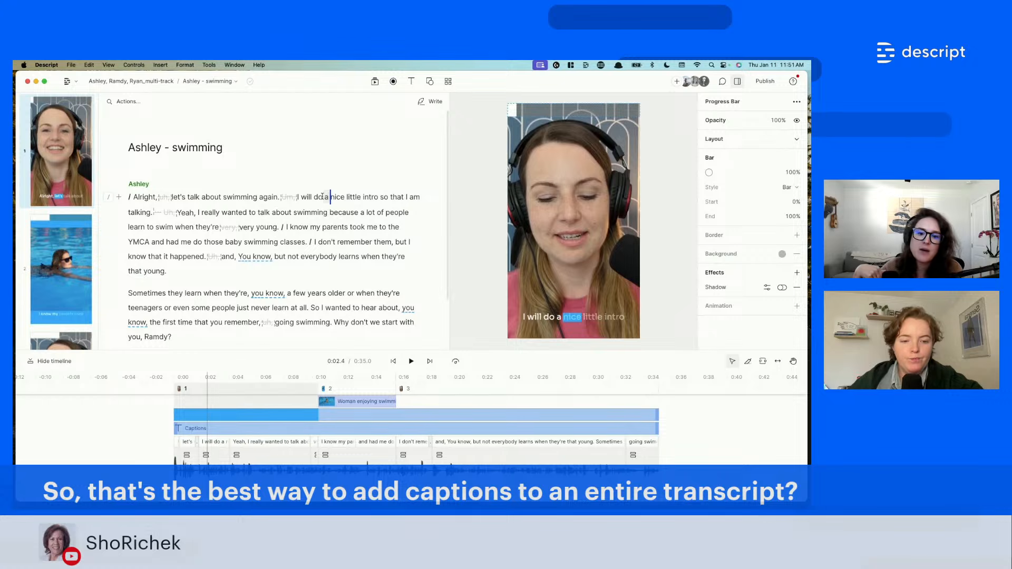
- Browse the stock images for swimming from the first scene, close the media library, and return to the script
{"action": "left_click", "coordinate": [59, 178]}
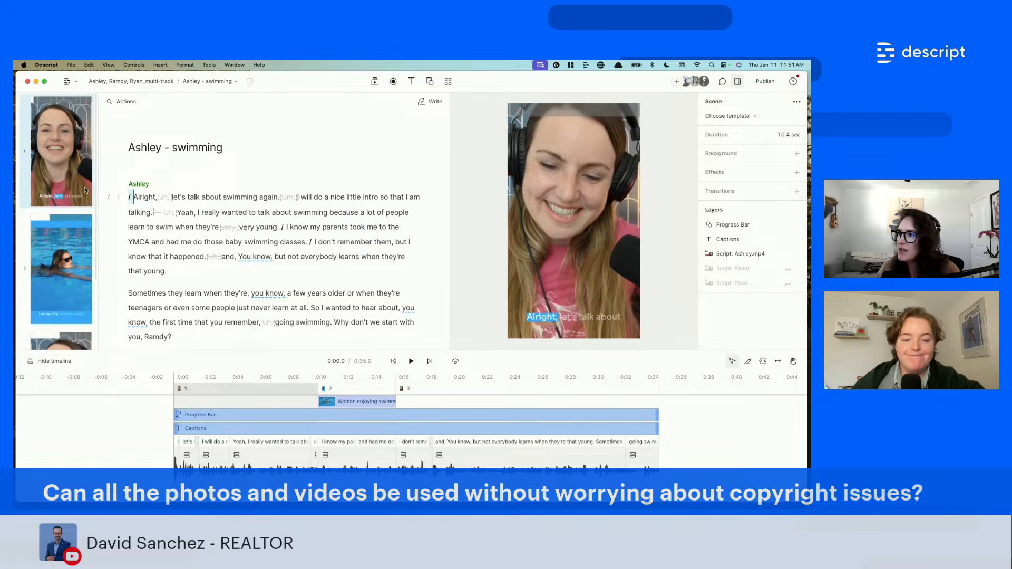
{"action": "left_click", "coordinate": [375, 82]}
{"action": "left_click", "coordinate": [457, 103]}
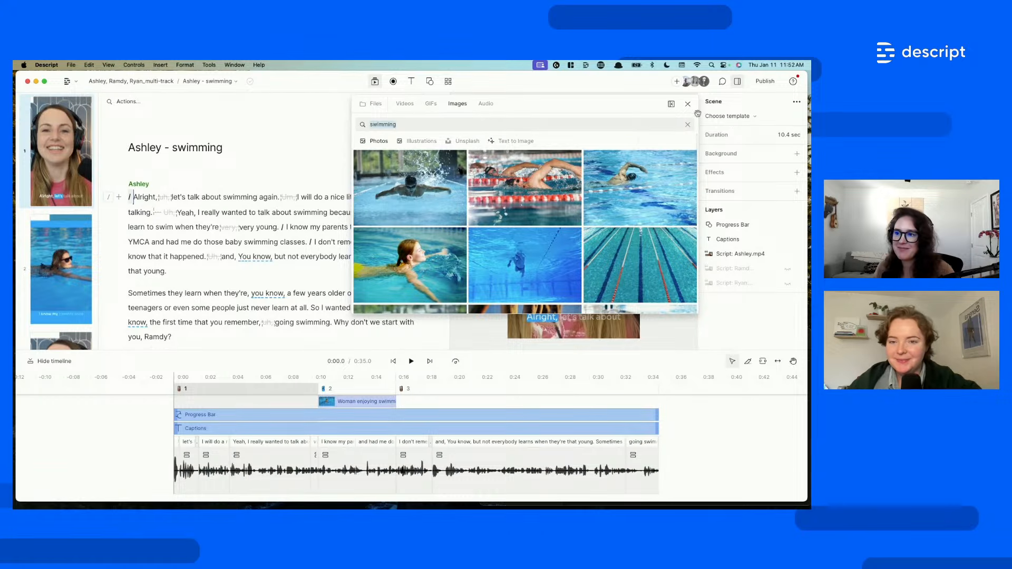
{"action": "left_click", "coordinate": [688, 103]}
{"action": "left_click", "coordinate": [240, 227]}
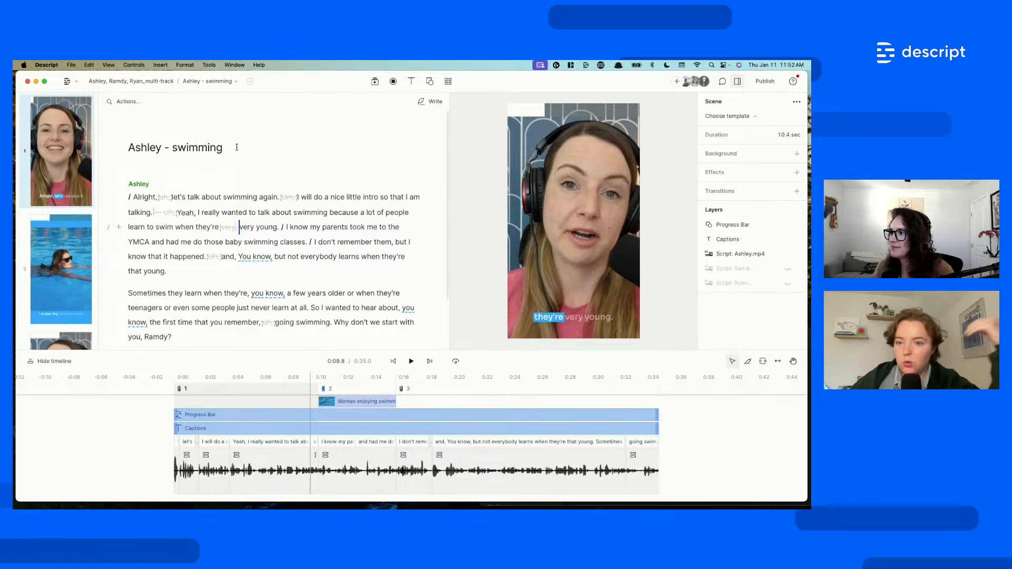
- Append "- tik tok" to the composition's title and duplicate the composition
{"action": "left_click", "coordinate": [236, 147]}
{"action": "type", "text": "- tik tok"}
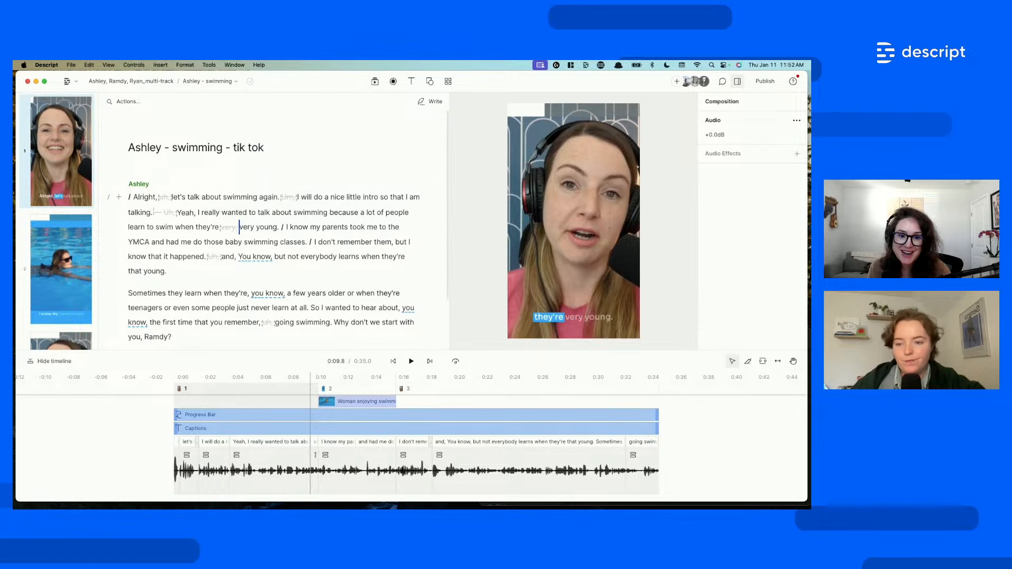
{"action": "left_click", "coordinate": [211, 81]}
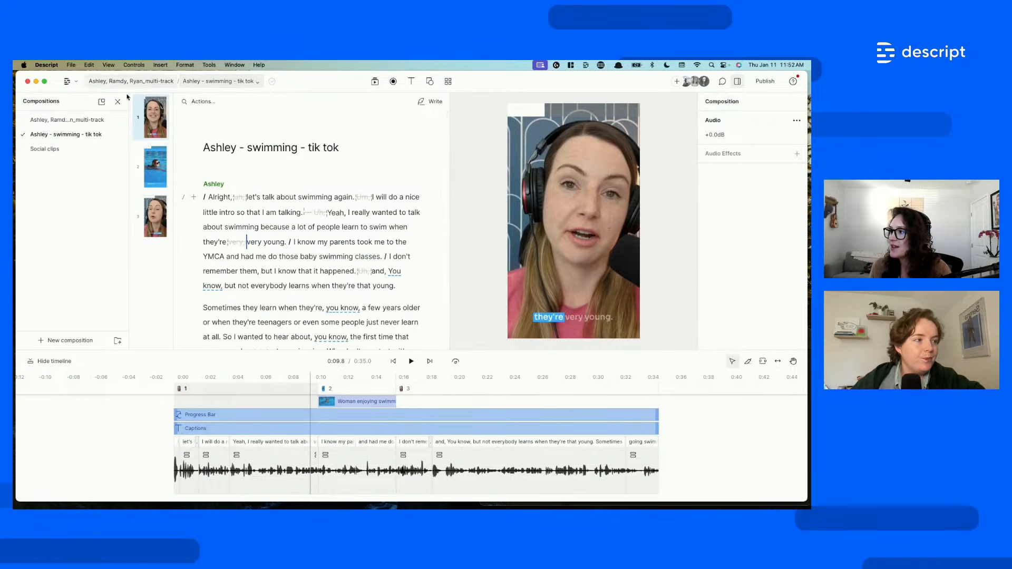
{"action": "left_click", "coordinate": [118, 135]}
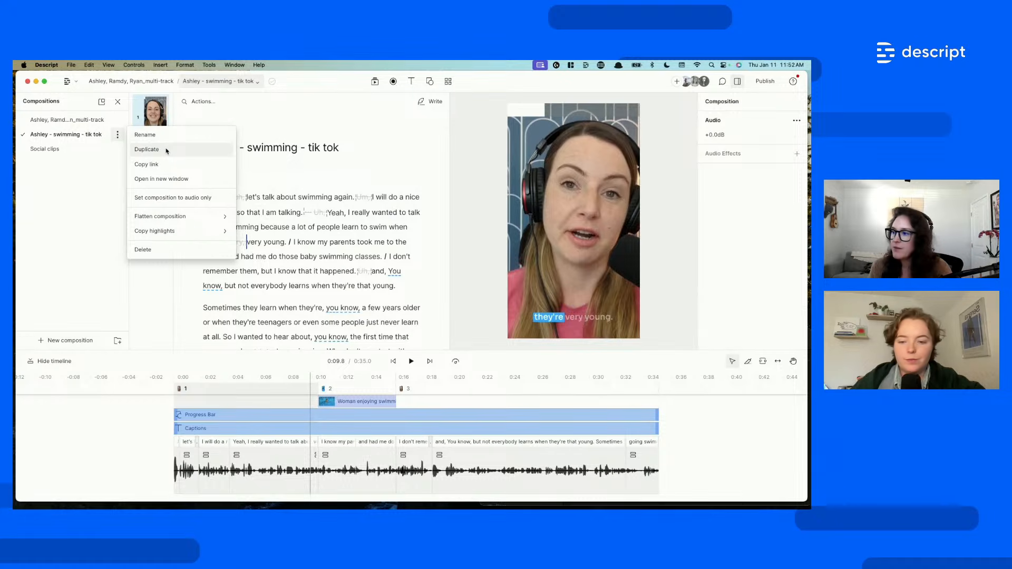
{"action": "left_click", "coordinate": [166, 151]}
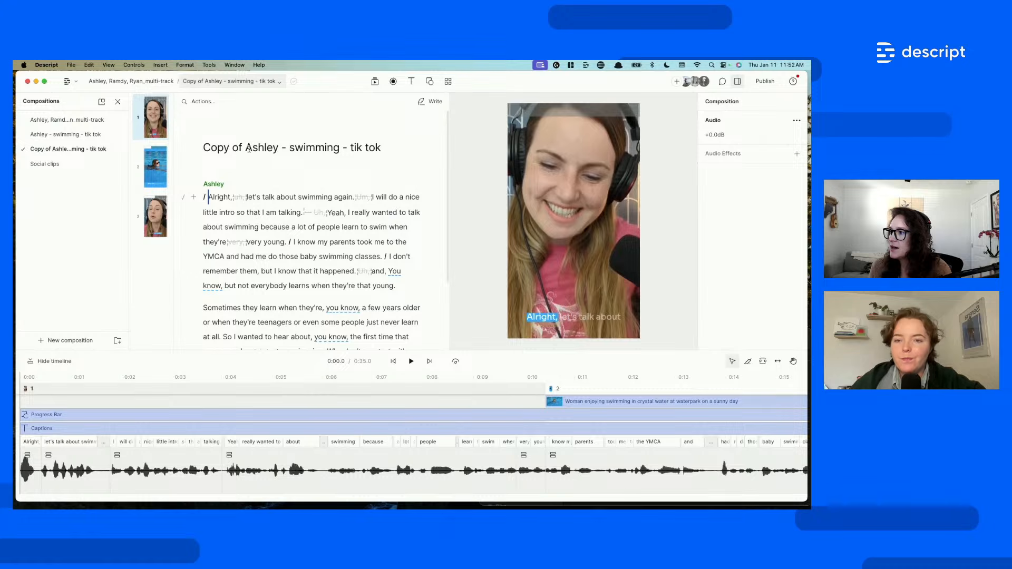
- Remove "Copy of" from the duplicate's title and replace "tik tok" with "insta"
{"action": "left_click_drag", "start_coordinate": [238, 150], "coordinate": [201, 148]}
{"action": "key", "text": "BackSpace"}
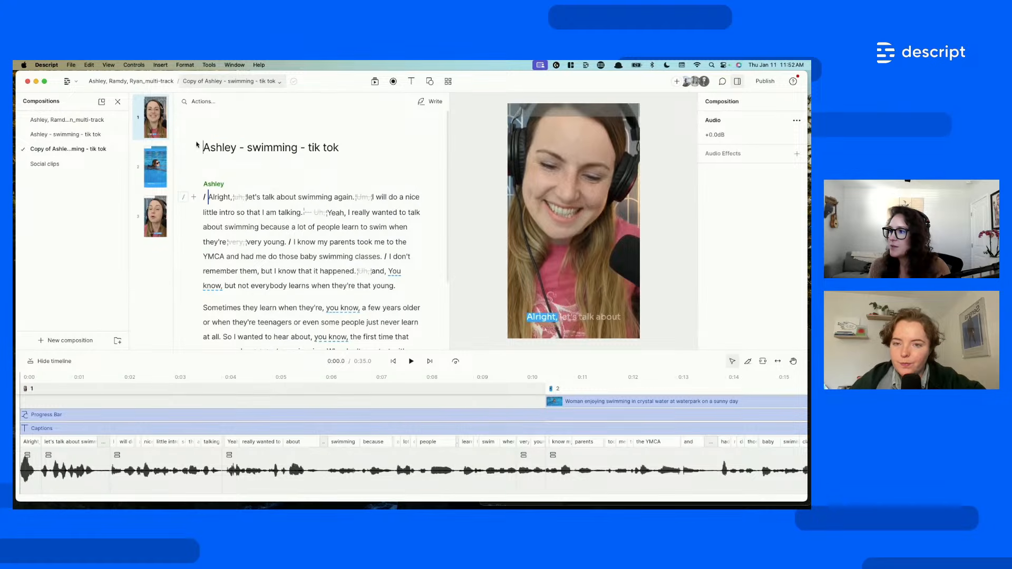
{"action": "left_click_drag", "start_coordinate": [336, 150], "coordinate": [307, 149]}
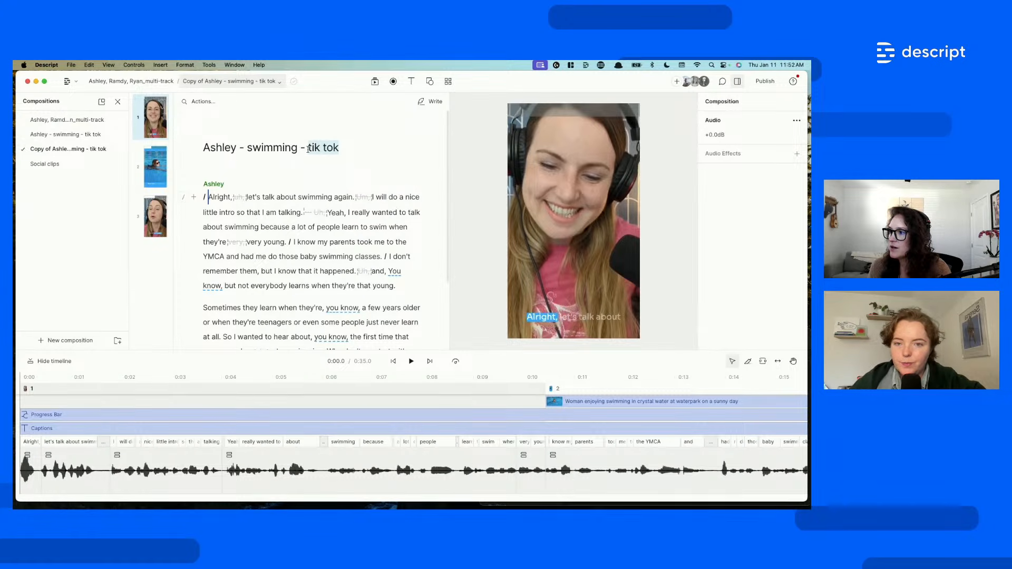
{"action": "type", "text": "ista"}
{"action": "key", "text": "BackSpace"}
{"action": "key", "text": "BackSpace"}
{"action": "key", "text": "BackSpace"}
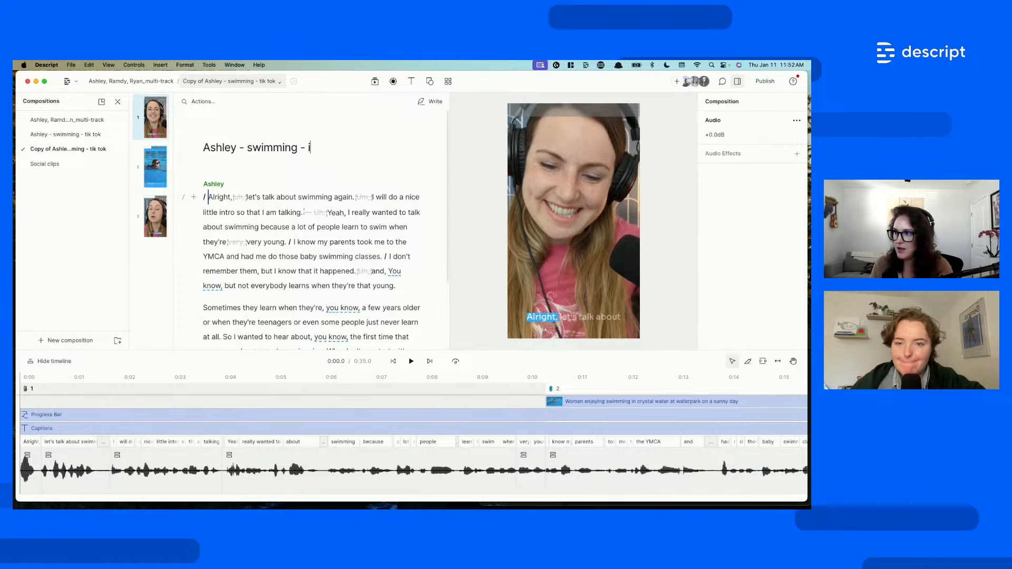
{"action": "type", "text": "nsta"}
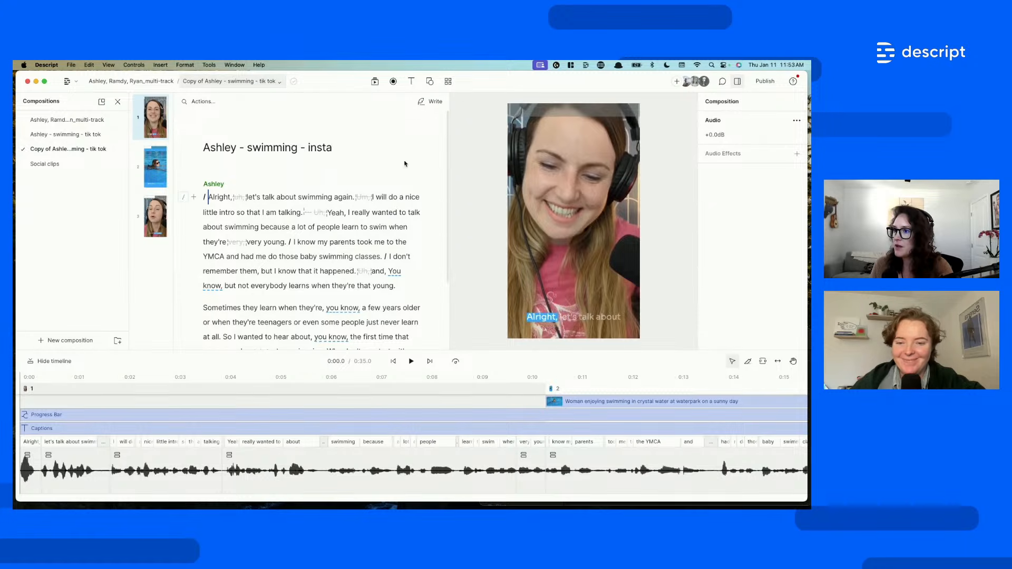
- Set the insta composition to Square 1:1, and shrink and reposition the first scene's speaker video to span the frame's width
{"action": "left_click", "coordinate": [469, 105]}
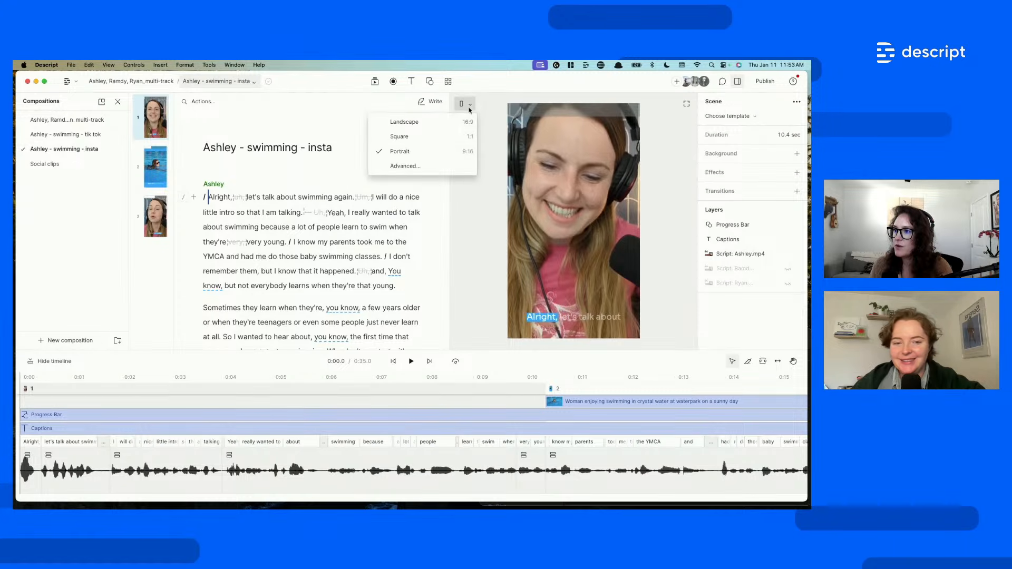
{"action": "left_click", "coordinate": [414, 137]}
{"action": "left_click", "coordinate": [576, 178]}
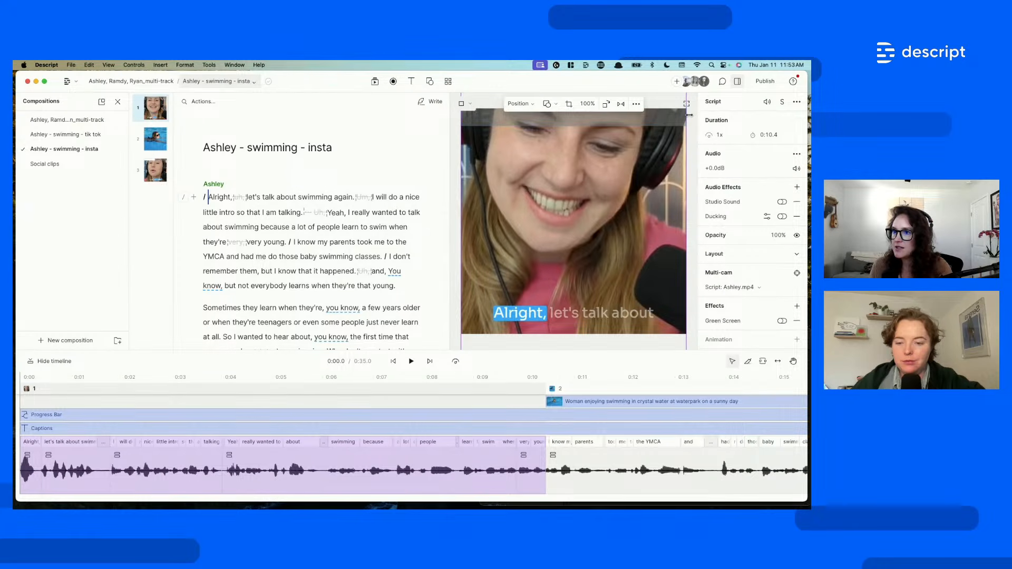
{"action": "left_click_drag", "start_coordinate": [640, 214], "coordinate": [635, 270]}
{"action": "left_click_drag", "start_coordinate": [608, 202], "coordinate": [613, 245]}
{"action": "left_click_drag", "start_coordinate": [467, 131], "coordinate": [549, 186]}
{"action": "left_click_drag", "start_coordinate": [627, 300], "coordinate": [559, 149]}
{"action": "left_click_drag", "start_coordinate": [626, 246], "coordinate": [686, 247]}
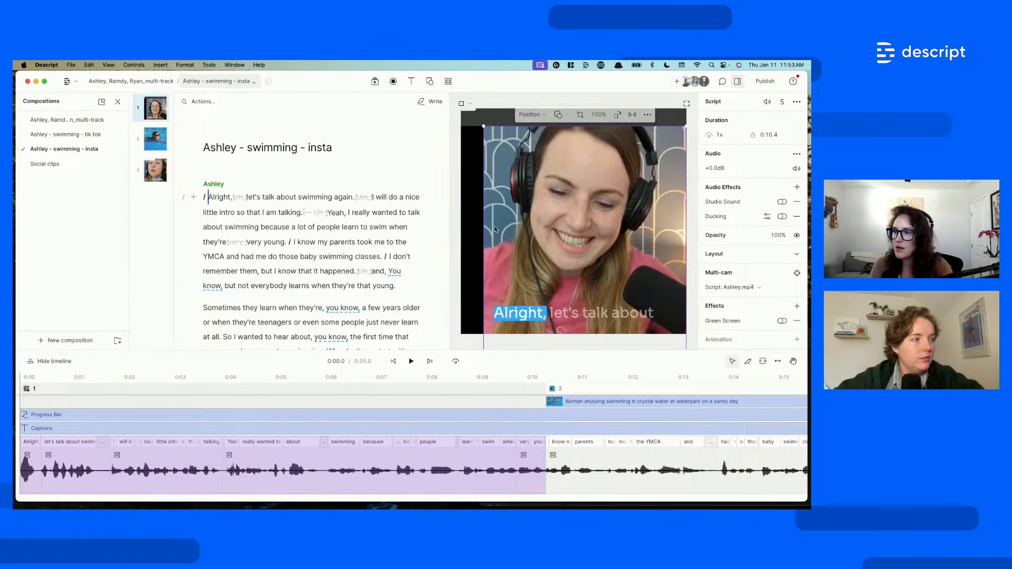
{"action": "left_click_drag", "start_coordinate": [481, 238], "coordinate": [461, 238]}
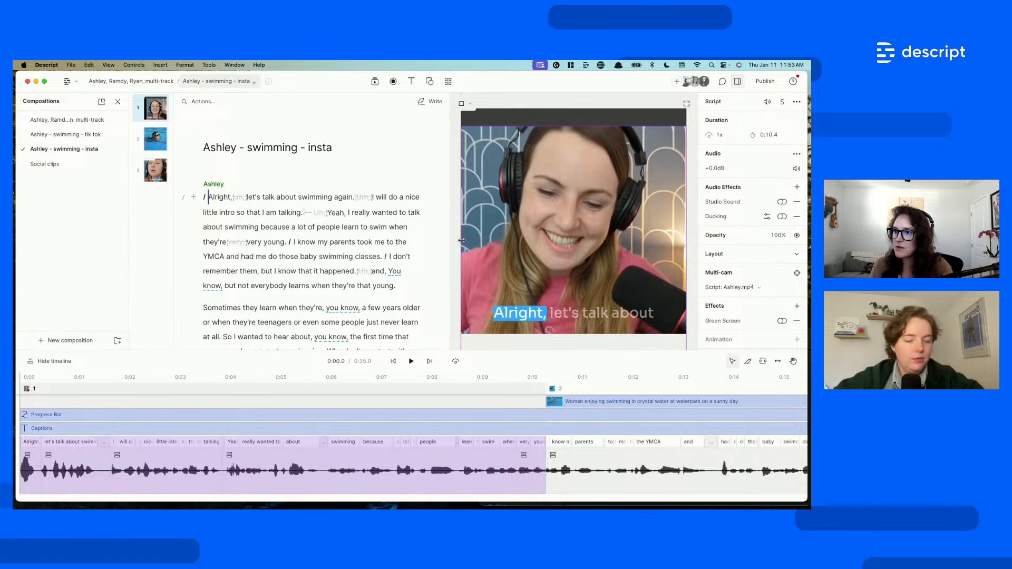
{"action": "left_click_drag", "start_coordinate": [590, 201], "coordinate": [590, 206]}
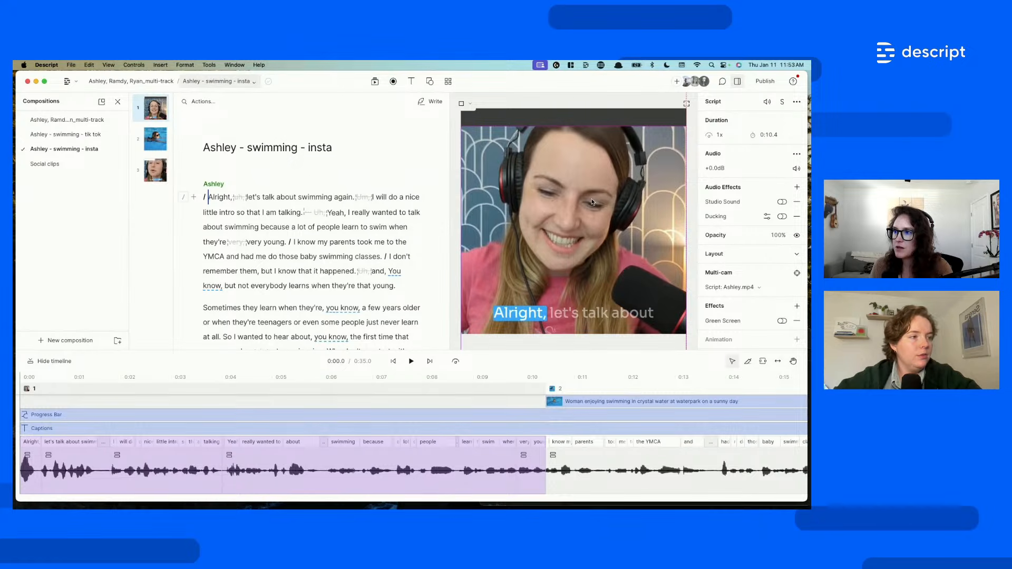
{"action": "left_click", "coordinate": [342, 227]}
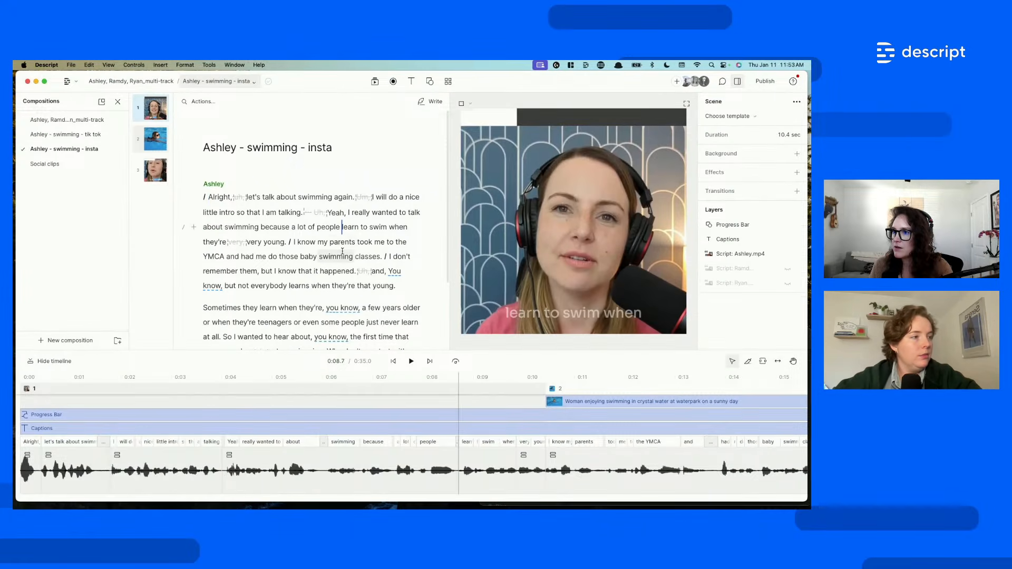
- Try to copy the first scene's layout and paste it onto the third scene
{"action": "right_click", "coordinate": [156, 108]}
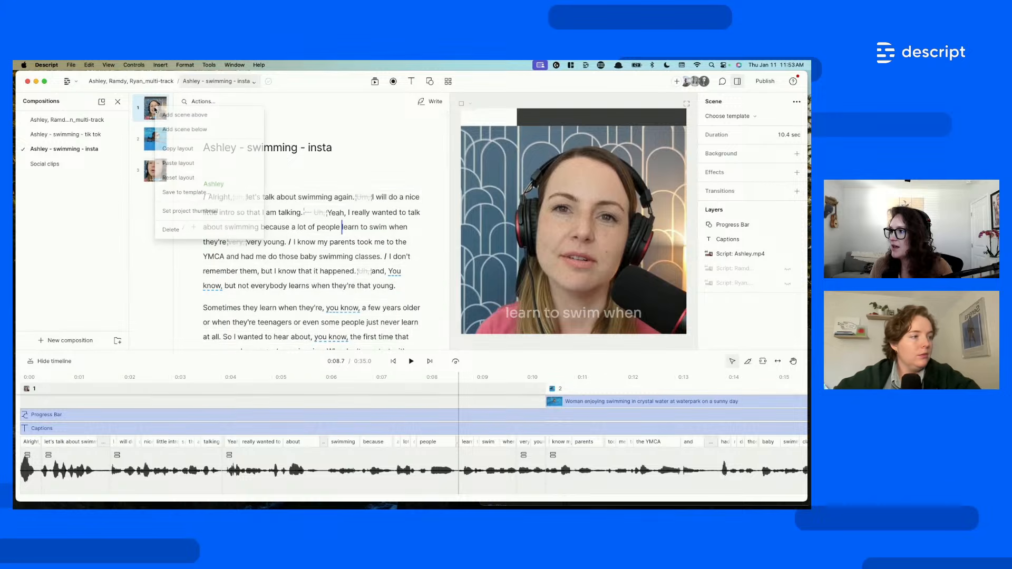
{"action": "left_click", "coordinate": [168, 149]}
{"action": "right_click", "coordinate": [157, 174]}
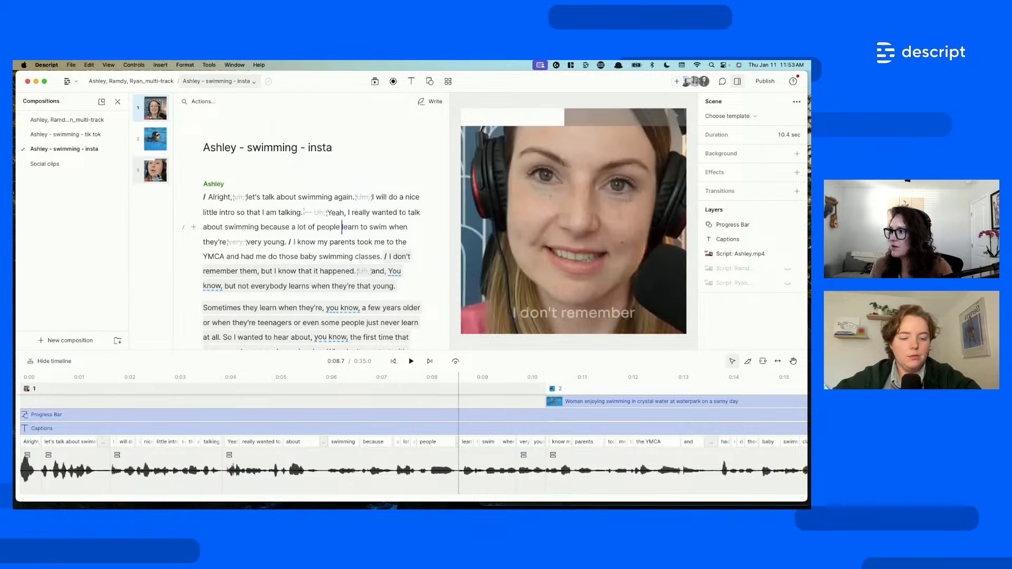
{"action": "left_click", "coordinate": [182, 229]}
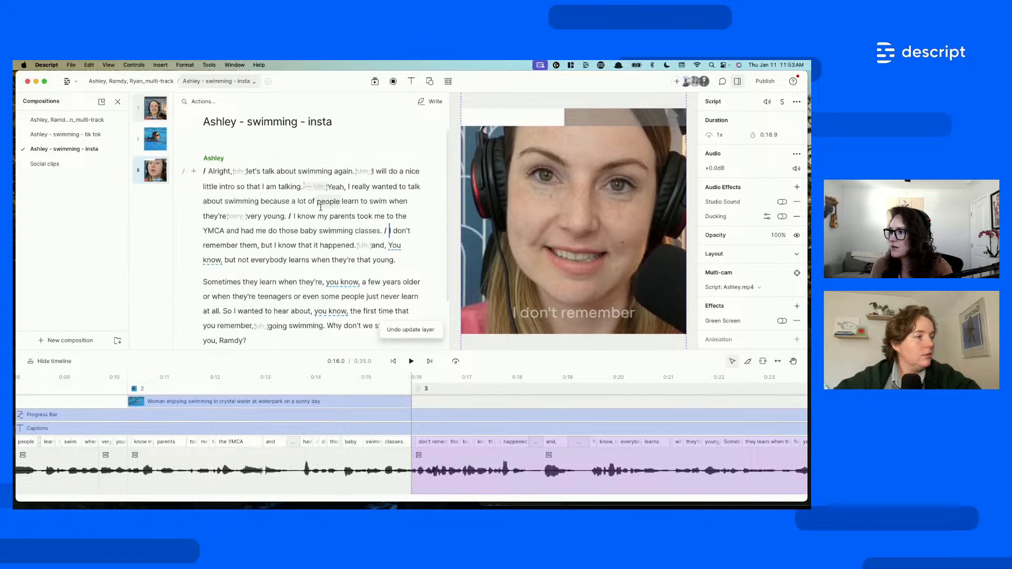
- Refit the speaker video to the square frame's width in the first scene and copy that scene's layout
{"action": "left_click", "coordinate": [166, 112]}
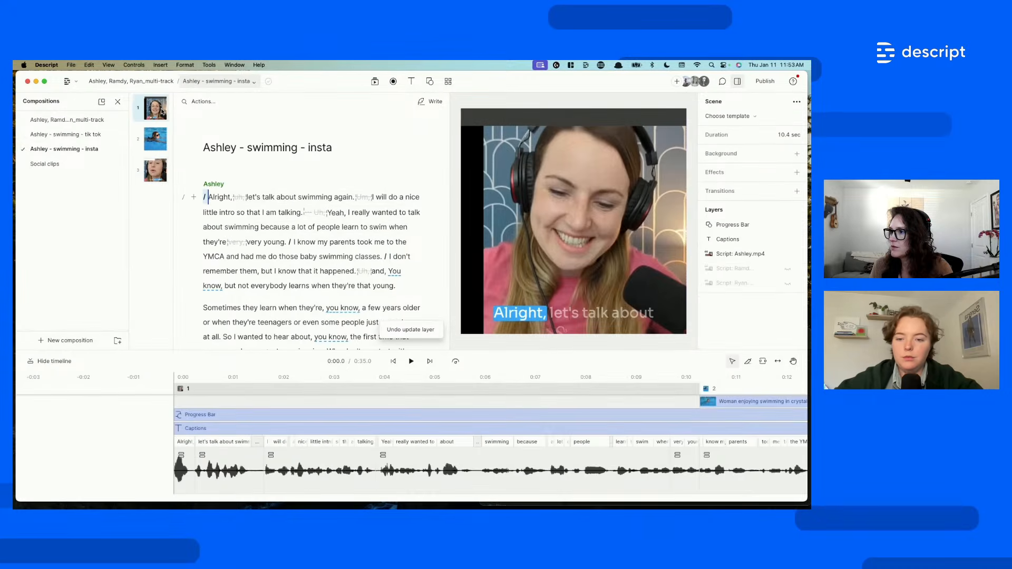
{"action": "left_click_drag", "start_coordinate": [598, 231], "coordinate": [590, 229]}
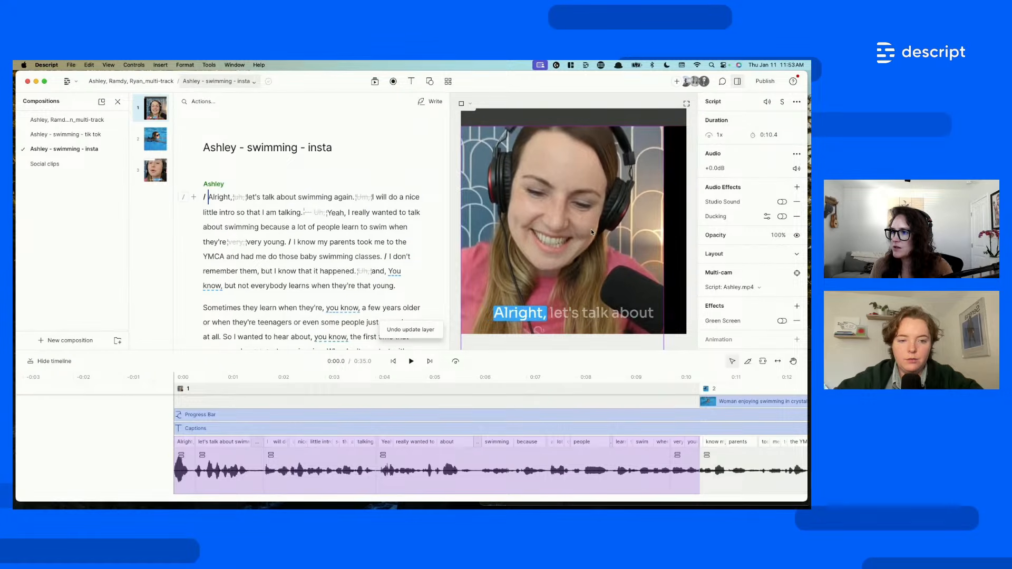
{"action": "left_click_drag", "start_coordinate": [667, 235], "coordinate": [684, 242]}
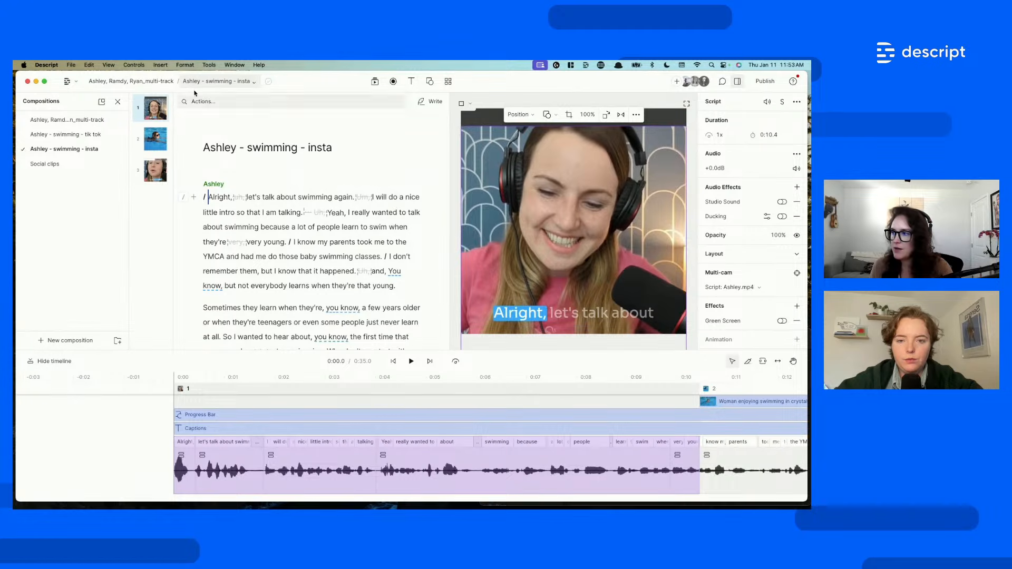
{"action": "right_click", "coordinate": [158, 111]}
{"action": "left_click", "coordinate": [186, 149]}
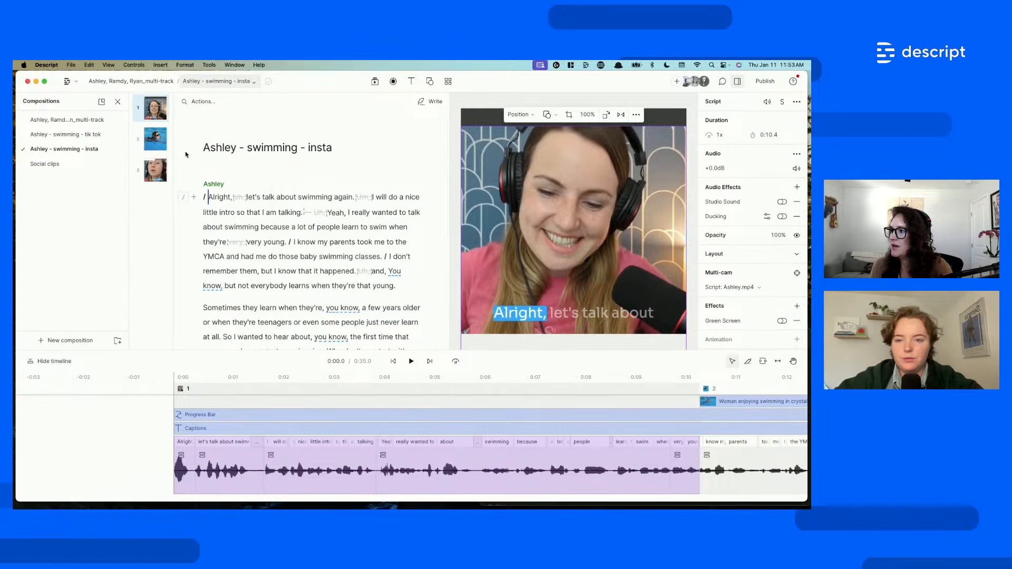
- Paste the copied layout onto the third scene of the swimming insta composition and review the first and second scenes
{"action": "left_click", "coordinate": [154, 169]}
{"action": "right_click", "coordinate": [158, 168]}
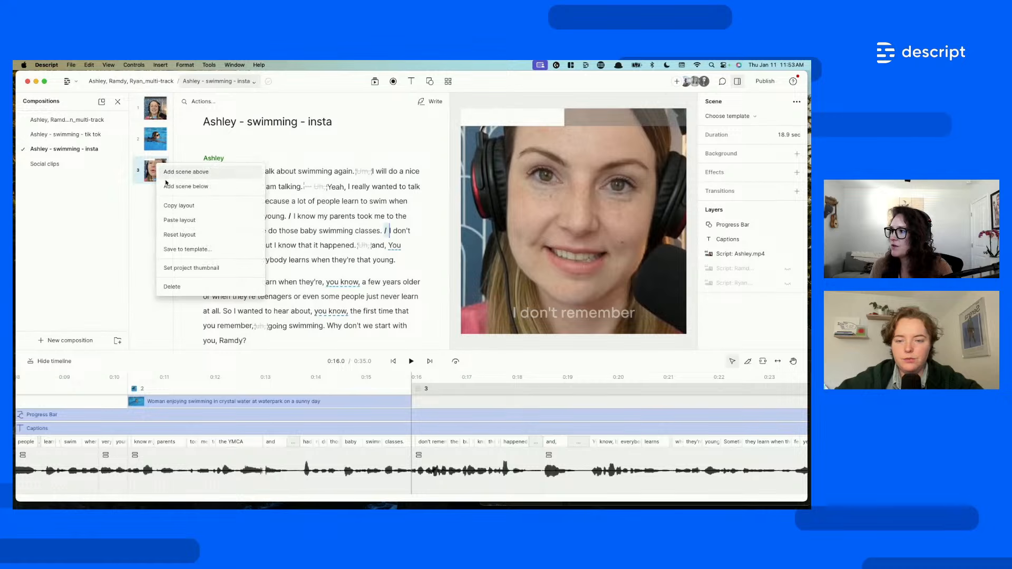
{"action": "left_click", "coordinate": [182, 219]}
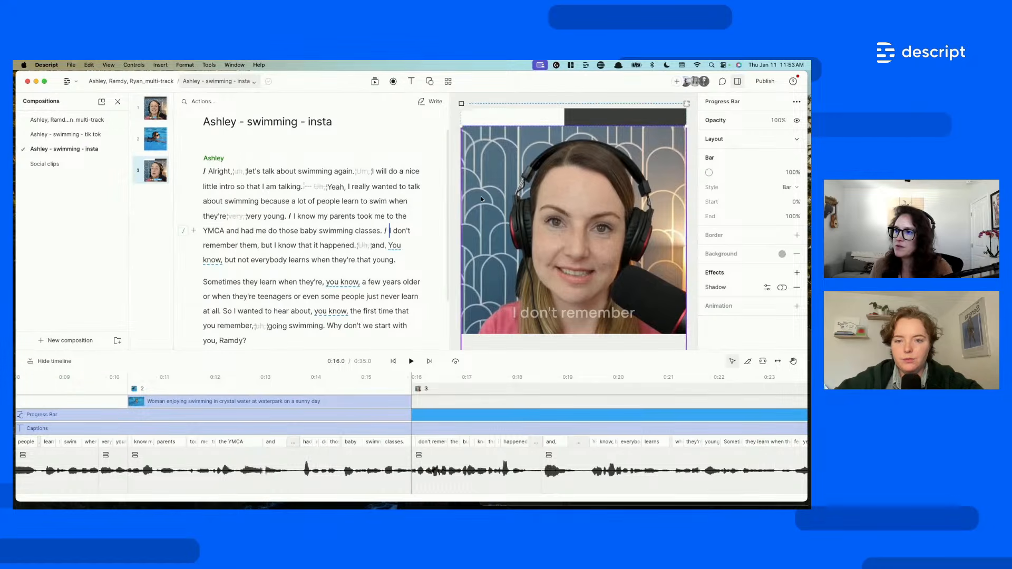
{"action": "left_click", "coordinate": [156, 109]}
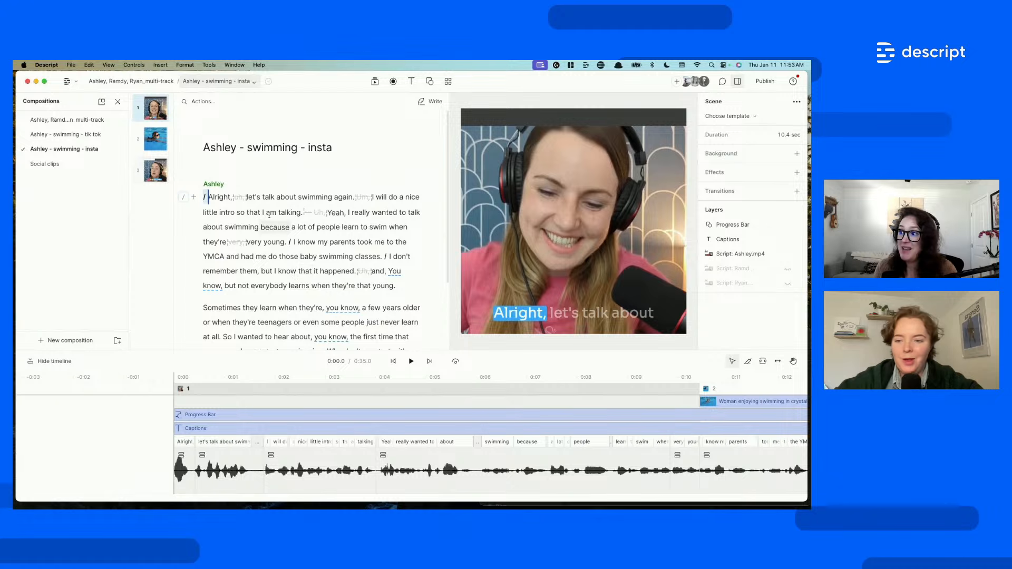
{"action": "left_click", "coordinate": [338, 241]}
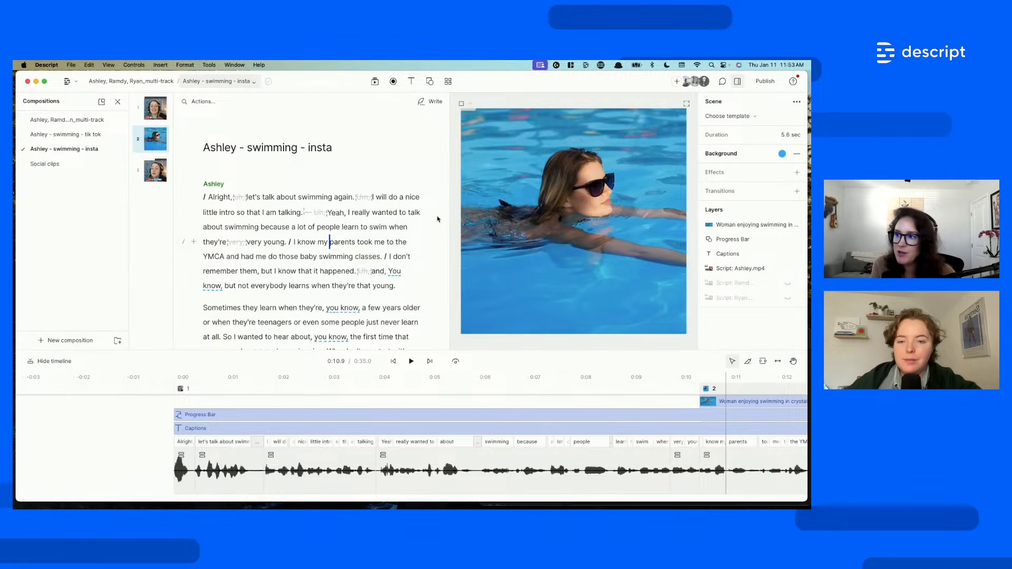
{"action": "left_click", "coordinate": [158, 117]}
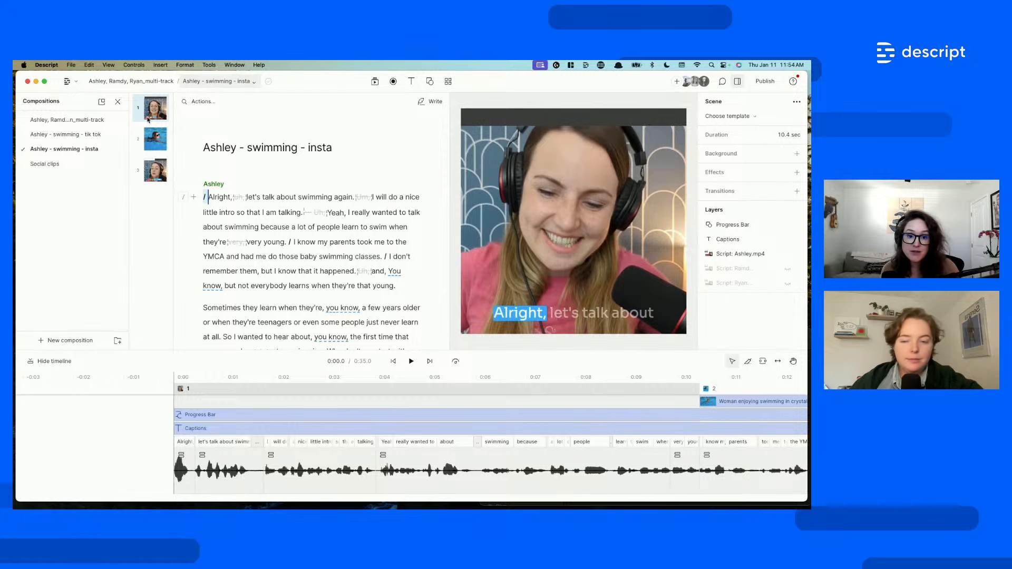
- In the swimming tik tok composition, add a waveform to the first scene and stretch it full width along the bottom edge
{"action": "left_click", "coordinate": [71, 137]}
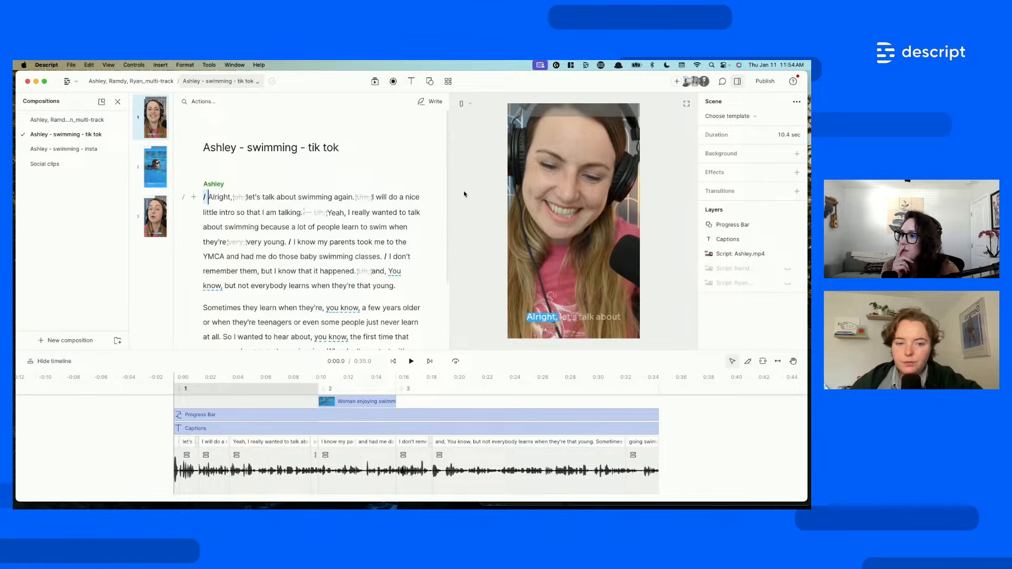
{"action": "left_click", "coordinate": [558, 211]}
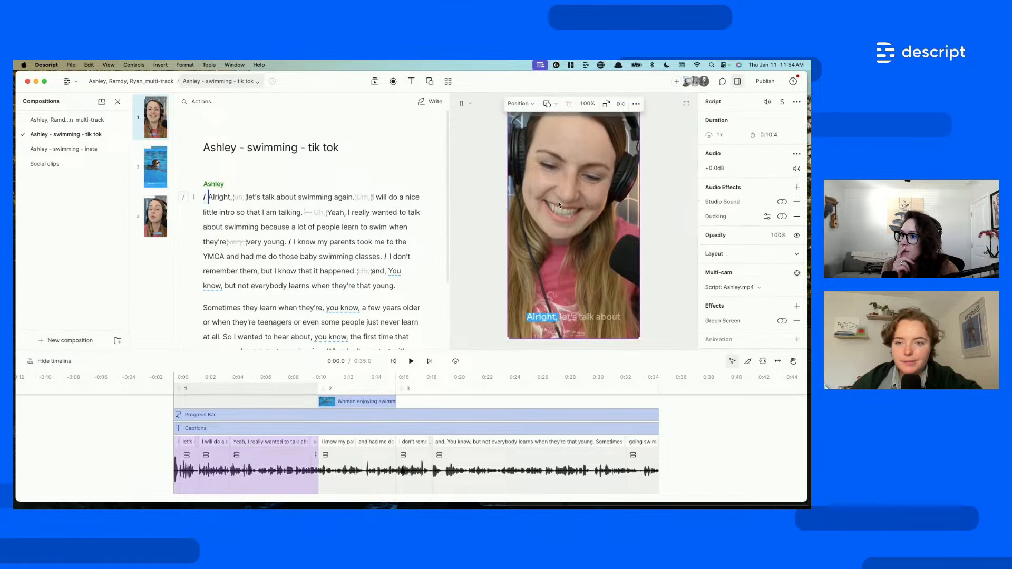
{"action": "left_click", "coordinate": [672, 210]}
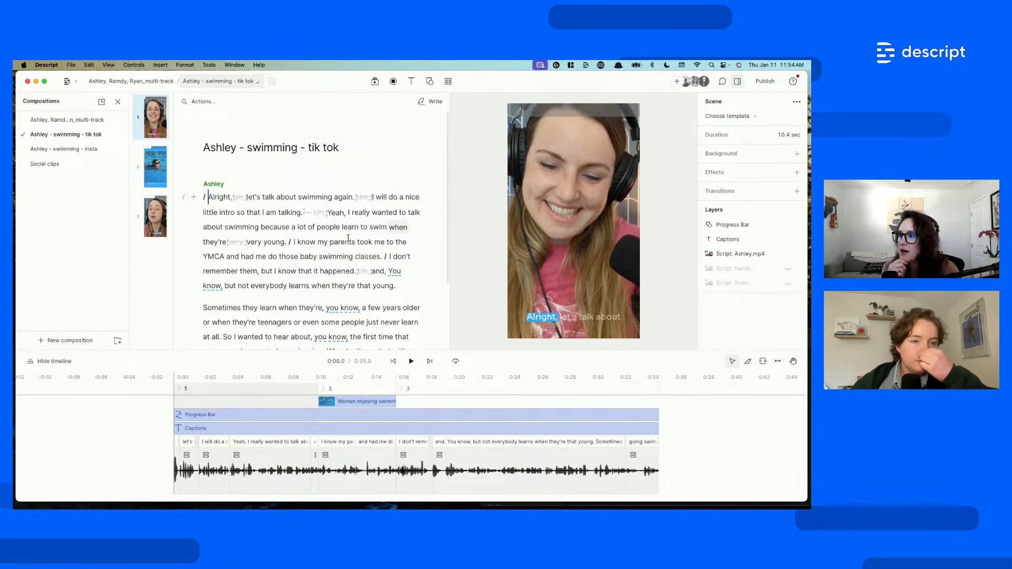
{"action": "left_click", "coordinate": [429, 82]}
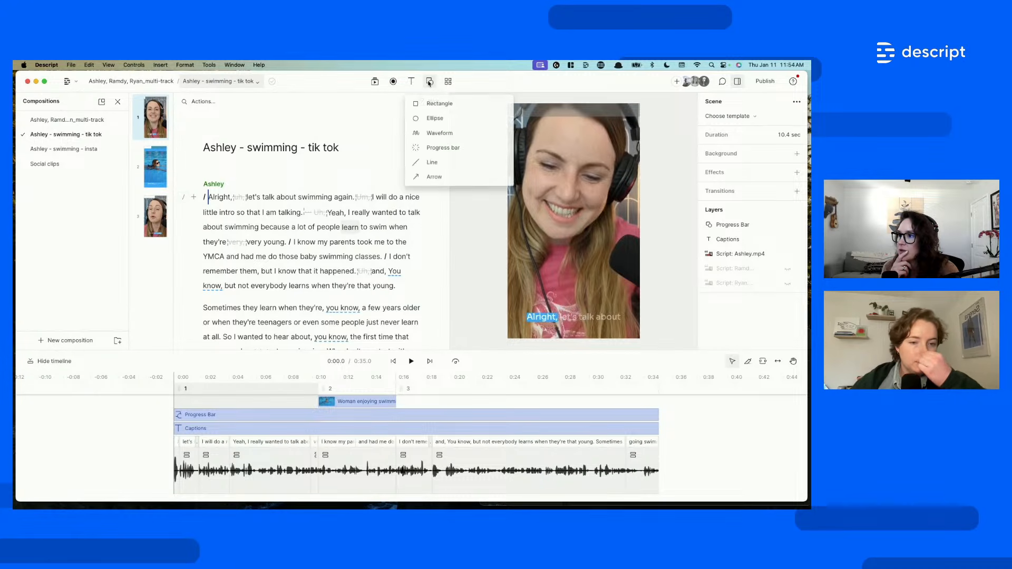
{"action": "left_click", "coordinate": [438, 133]}
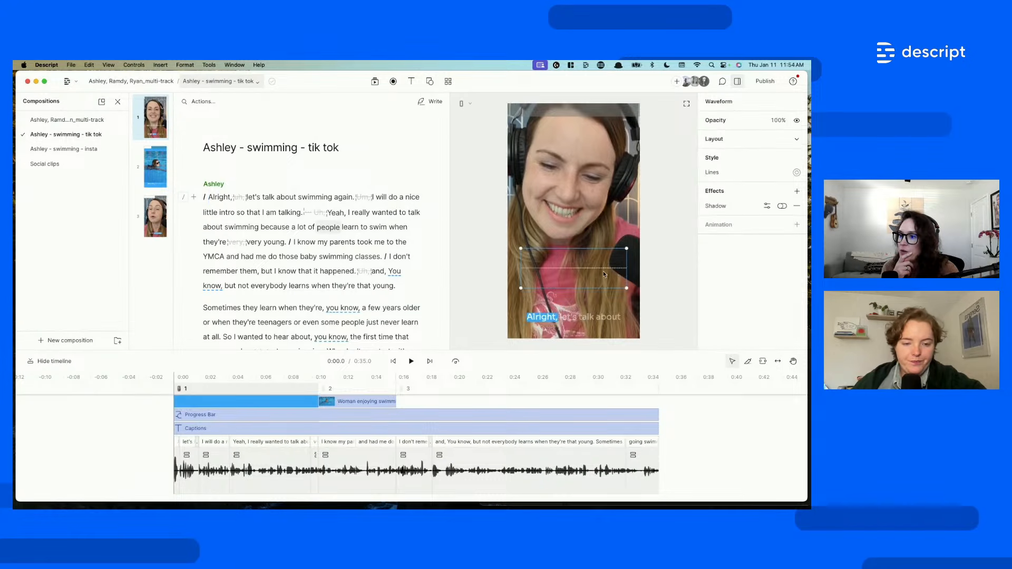
{"action": "left_click_drag", "start_coordinate": [602, 274], "coordinate": [640, 333]}
- Try the Circle and Ring styles on the waveform and set its style back to Lines
{"action": "left_click", "coordinate": [796, 171]}
{"action": "left_click", "coordinate": [726, 209]}
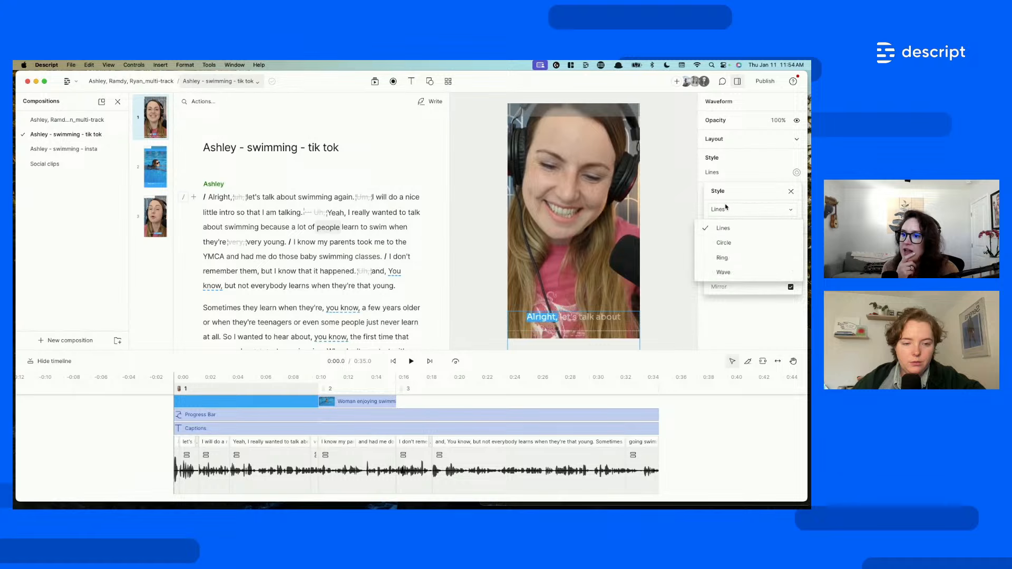
{"action": "left_click", "coordinate": [727, 244]}
{"action": "left_click", "coordinate": [725, 211]}
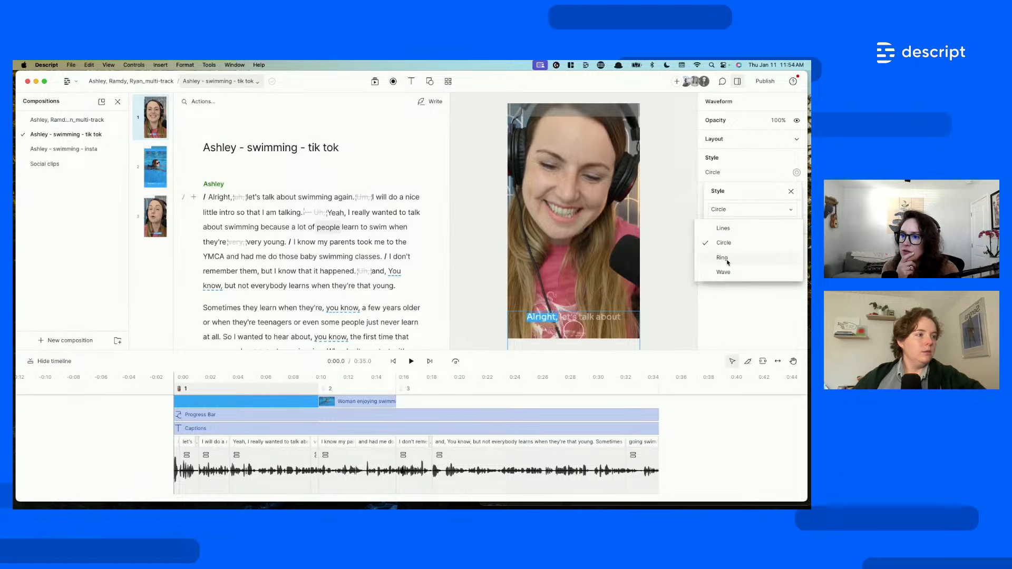
{"action": "left_click", "coordinate": [727, 258]}
{"action": "left_click", "coordinate": [723, 214]}
{"action": "left_click", "coordinate": [723, 228]}
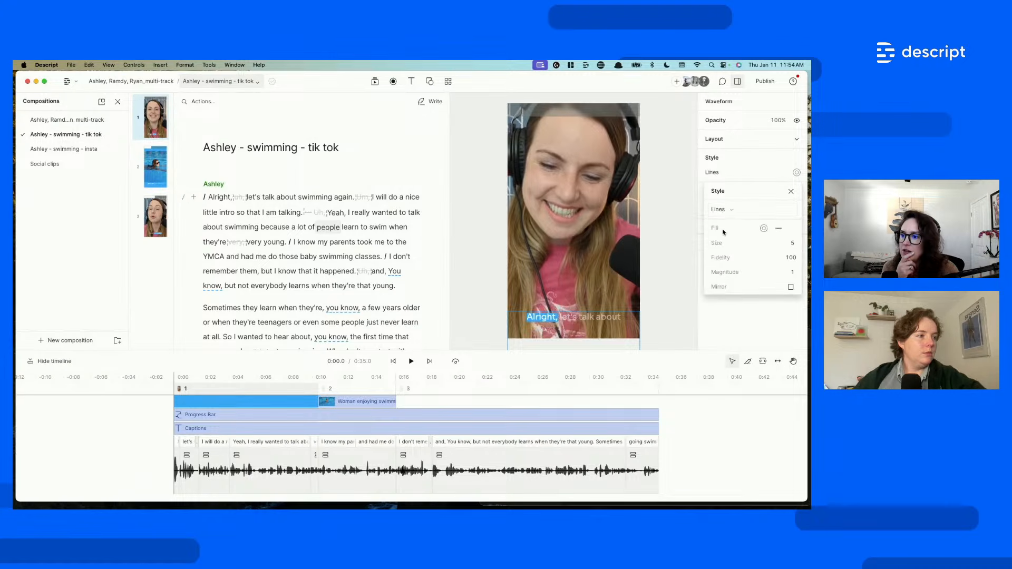
{"action": "left_click_drag", "start_coordinate": [765, 260], "coordinate": [448, 263]}
- Play the beginning of the first scene to preview the waveform
{"action": "left_click", "coordinate": [284, 197]}
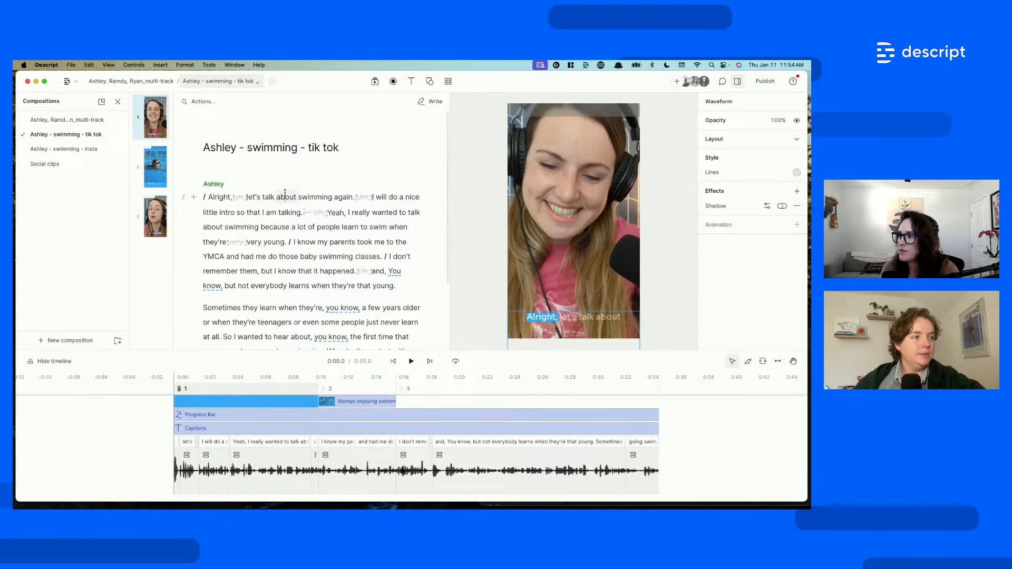
{"action": "left_click", "coordinate": [285, 197]}
{"action": "key", "text": "space"}
{"action": "key", "text": "space"}
- Move the first scene's waveform up so it fits inside the bottom of the frame, and play the scene to check it
{"action": "left_click", "coordinate": [155, 121]}
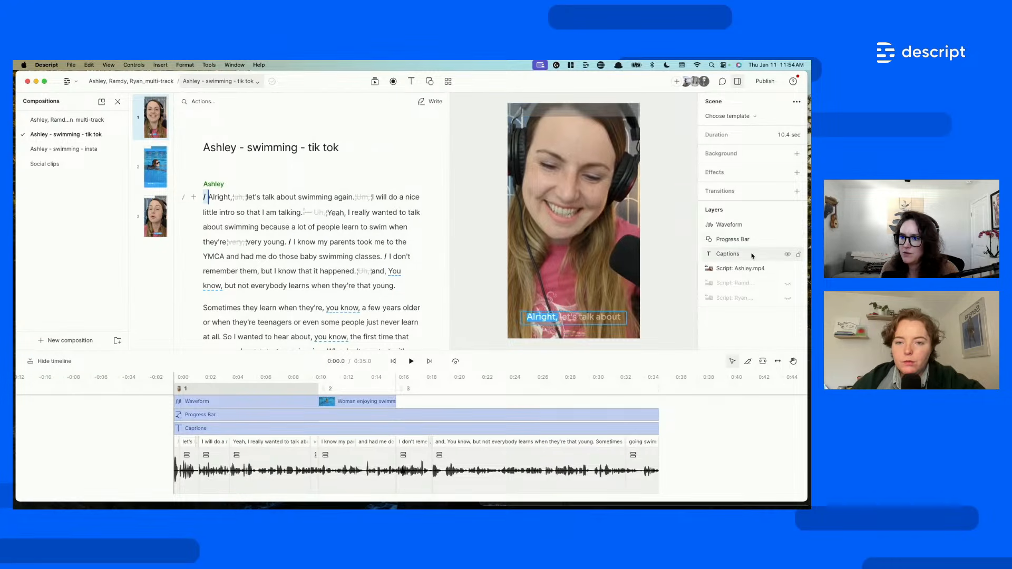
{"action": "left_click", "coordinate": [717, 224]}
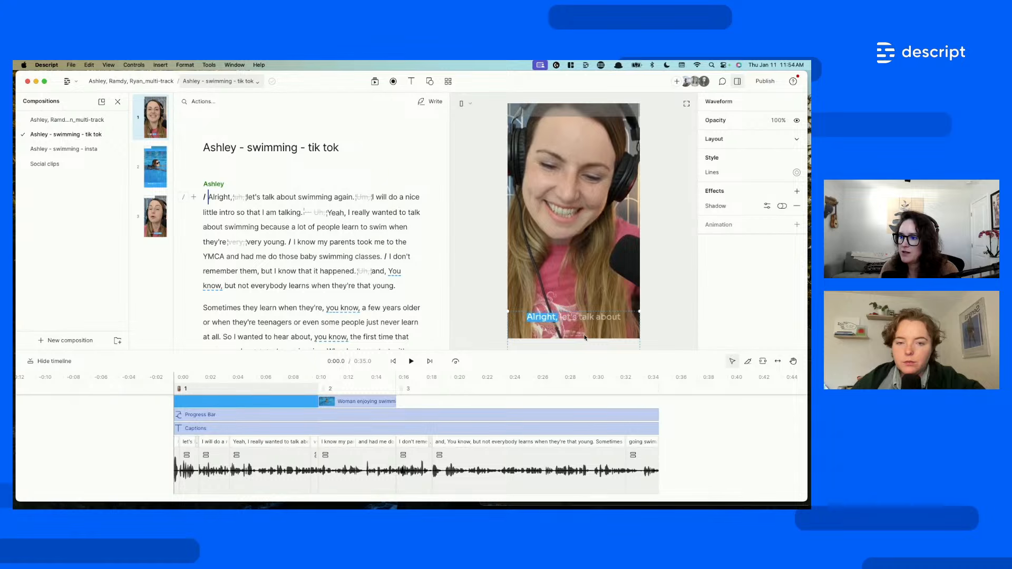
{"action": "key", "text": "space"}
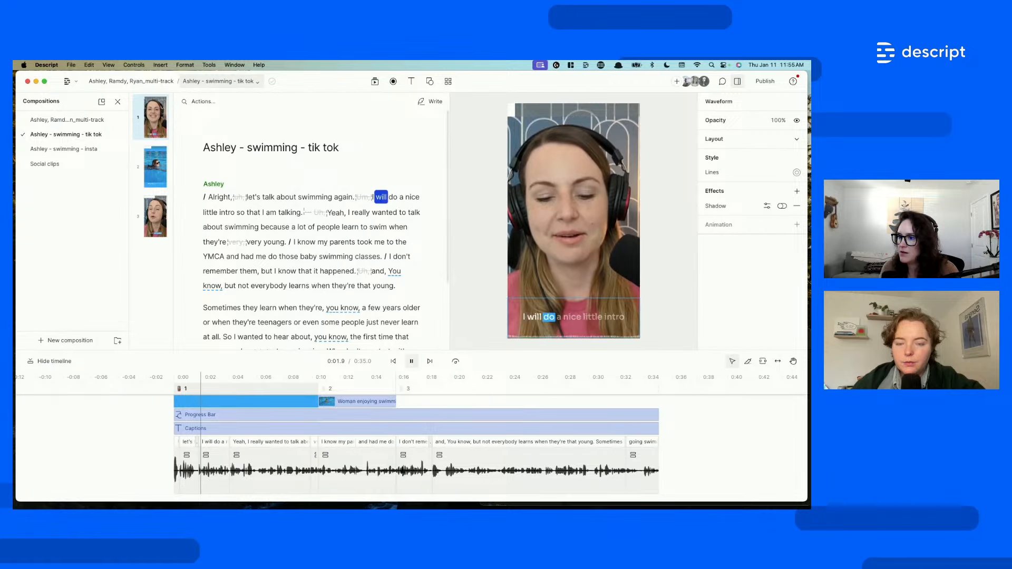
{"action": "key", "text": "space"}
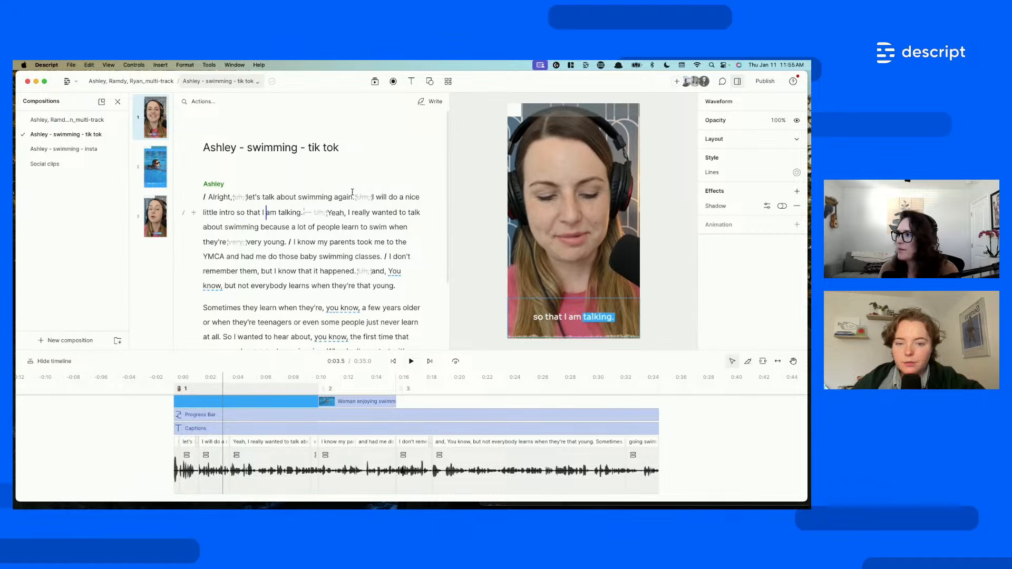
- Save the first scene of the tik tok composition to a new template
{"action": "left_click", "coordinate": [118, 101]}
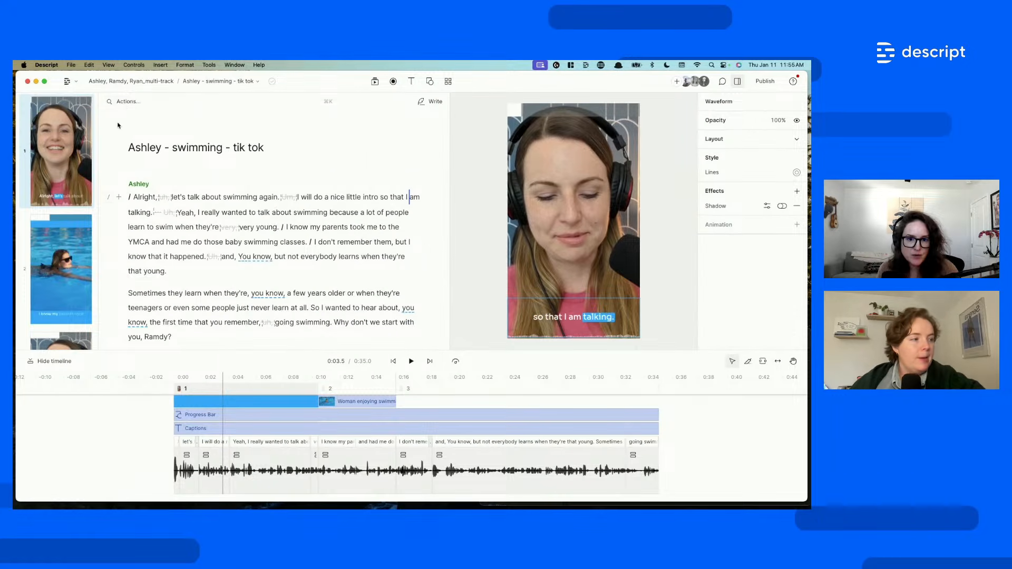
{"action": "left_click", "coordinate": [221, 81]}
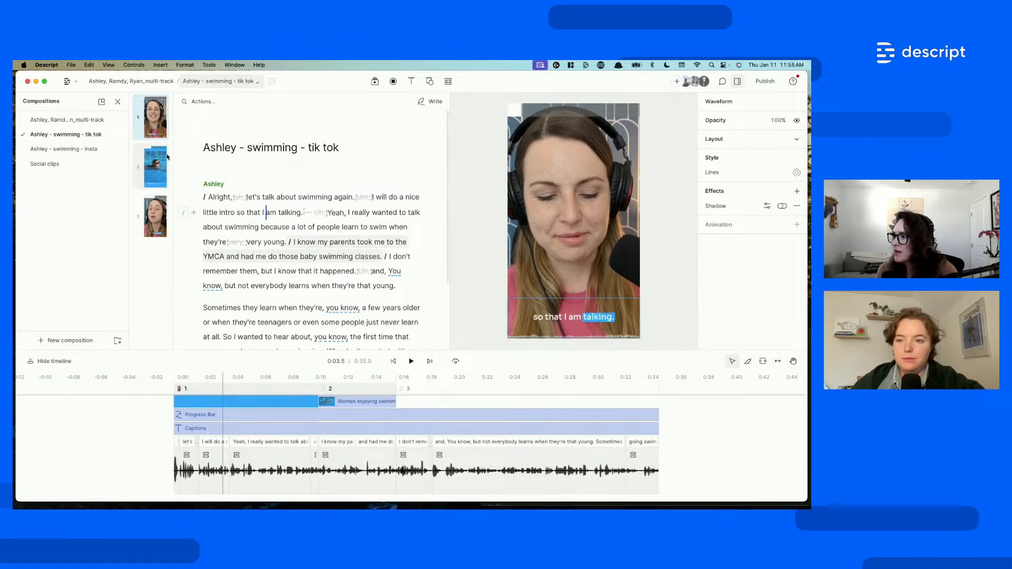
{"action": "right_click", "coordinate": [162, 124]}
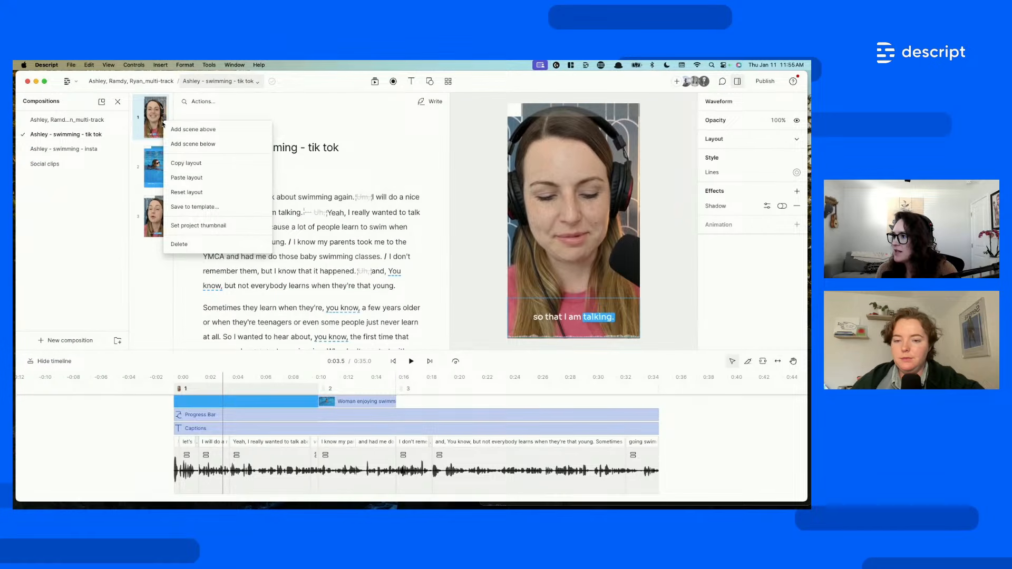
{"action": "left_click", "coordinate": [195, 207]}
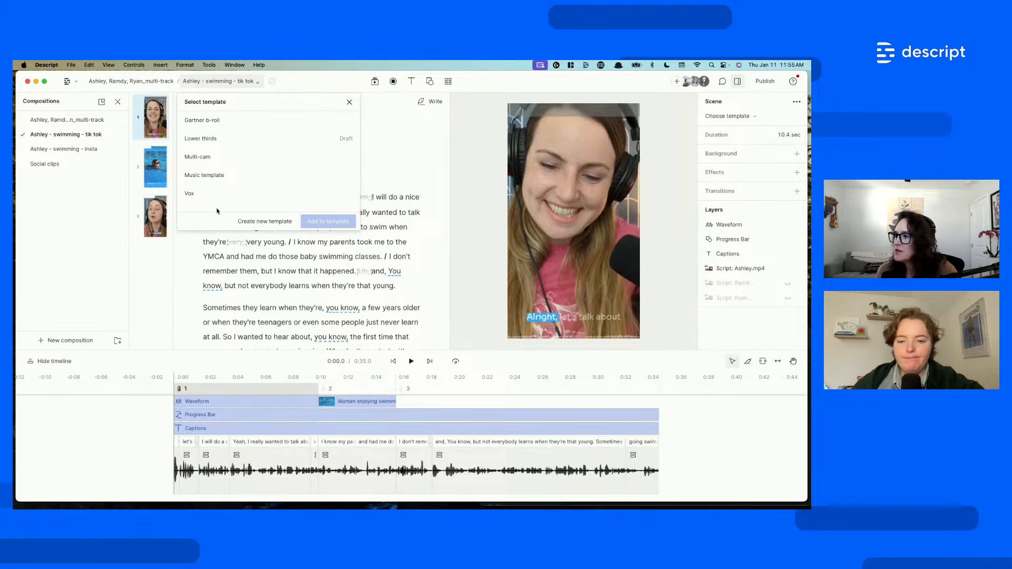
{"action": "left_click", "coordinate": [253, 223]}
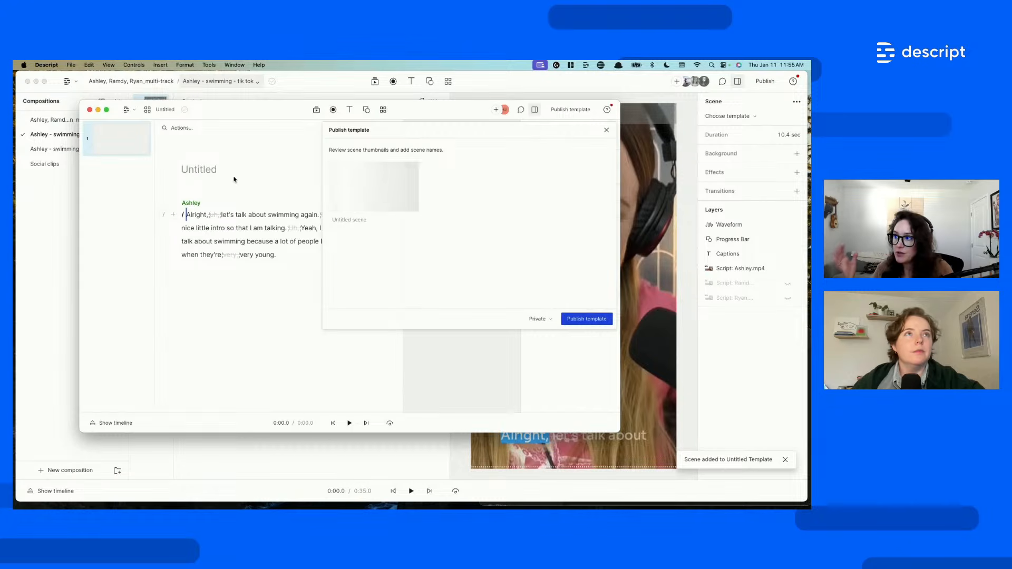
- Title the new template "Swimming template - vertical" and set its aspect ratio to Portrait 9:16
{"action": "left_click", "coordinate": [207, 171]}
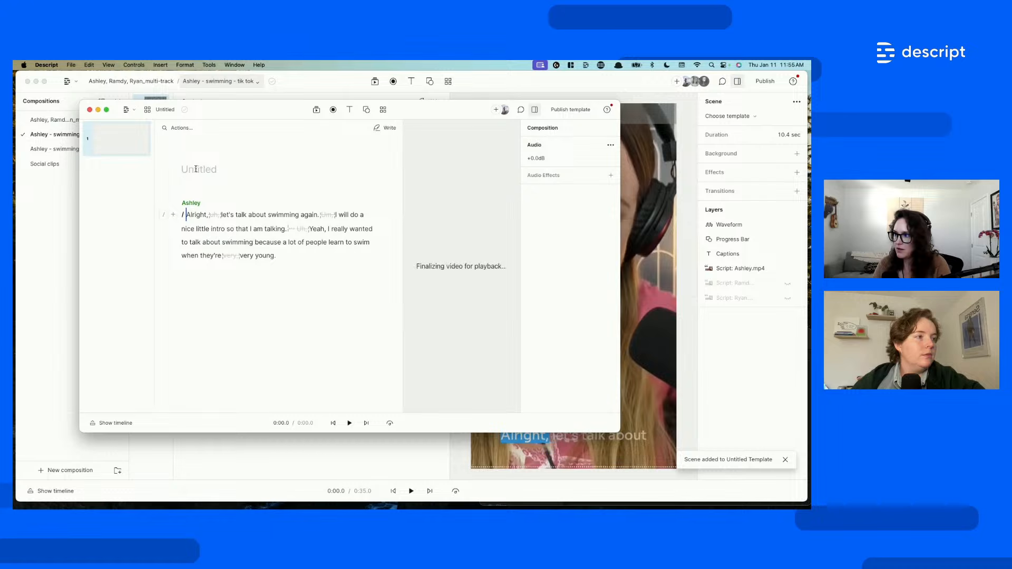
{"action": "type", "text": "S"}
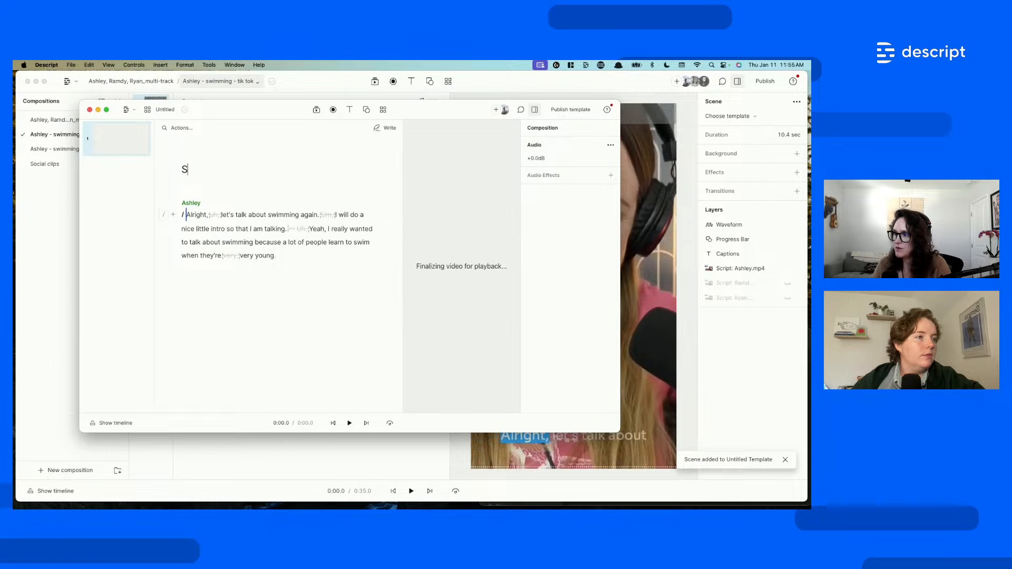
{"action": "type", "text": "wimming template"}
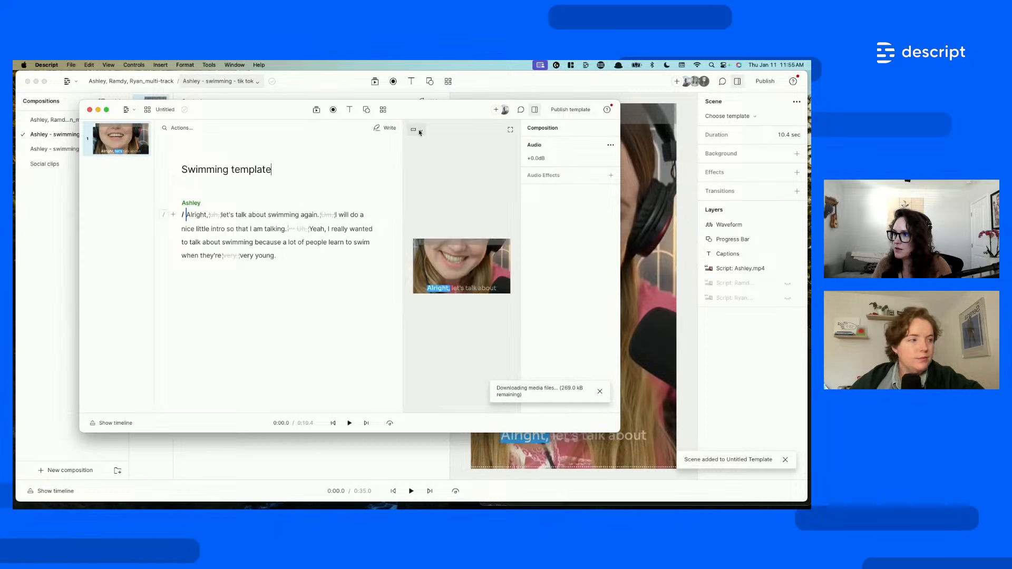
{"action": "left_click", "coordinate": [420, 133]}
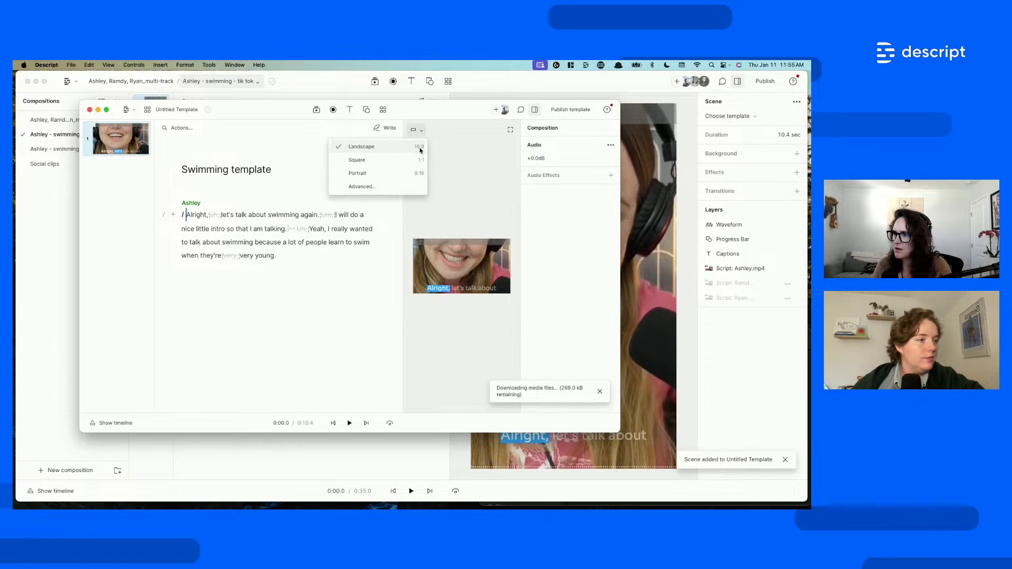
{"action": "left_click", "coordinate": [368, 173]}
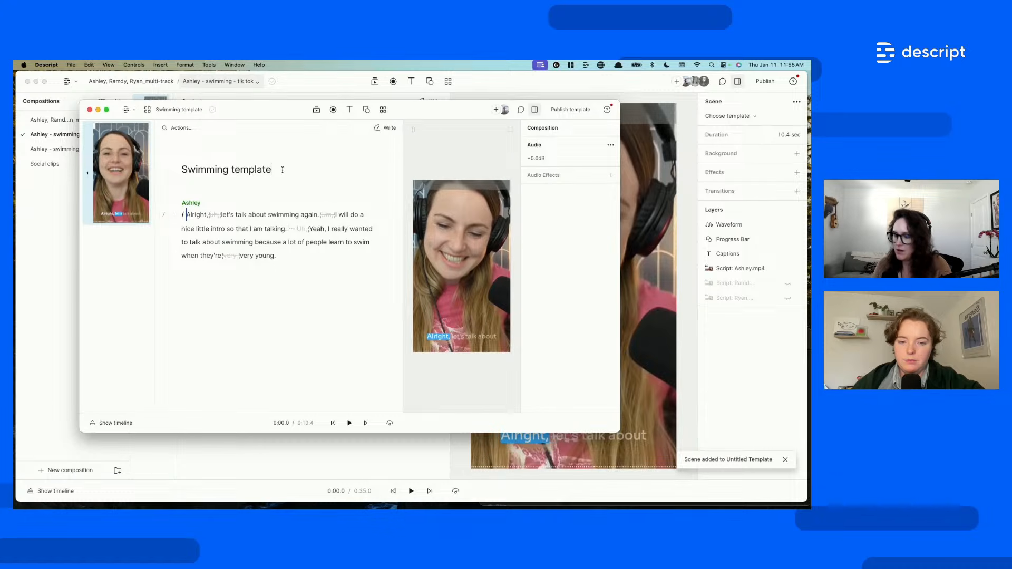
{"action": "type", "text": "cal"}
- Name the template's scene "v1" and publish the template
{"action": "left_click", "coordinate": [564, 111]}
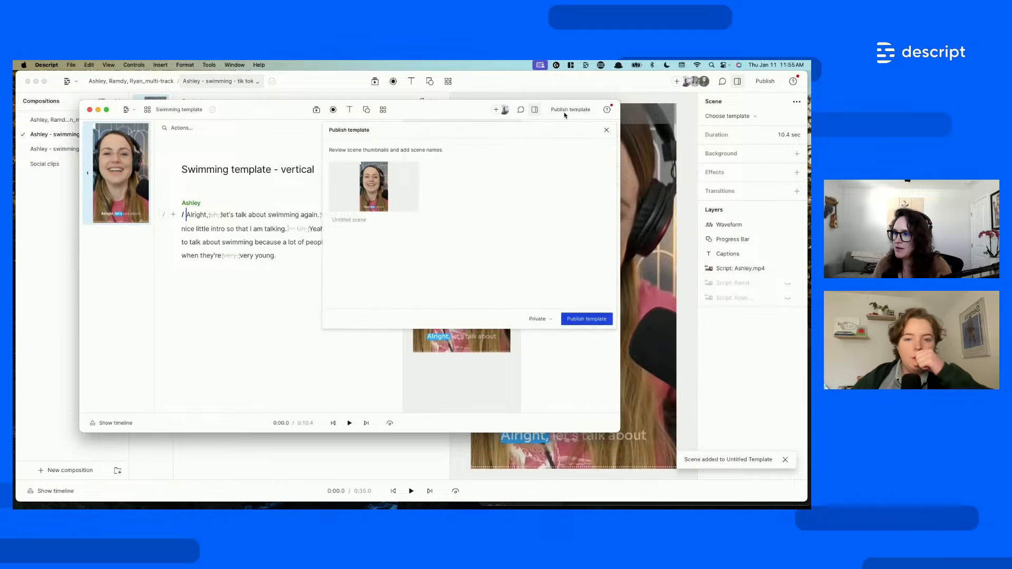
{"action": "left_click", "coordinate": [363, 223]}
{"action": "type", "text": "v1"}
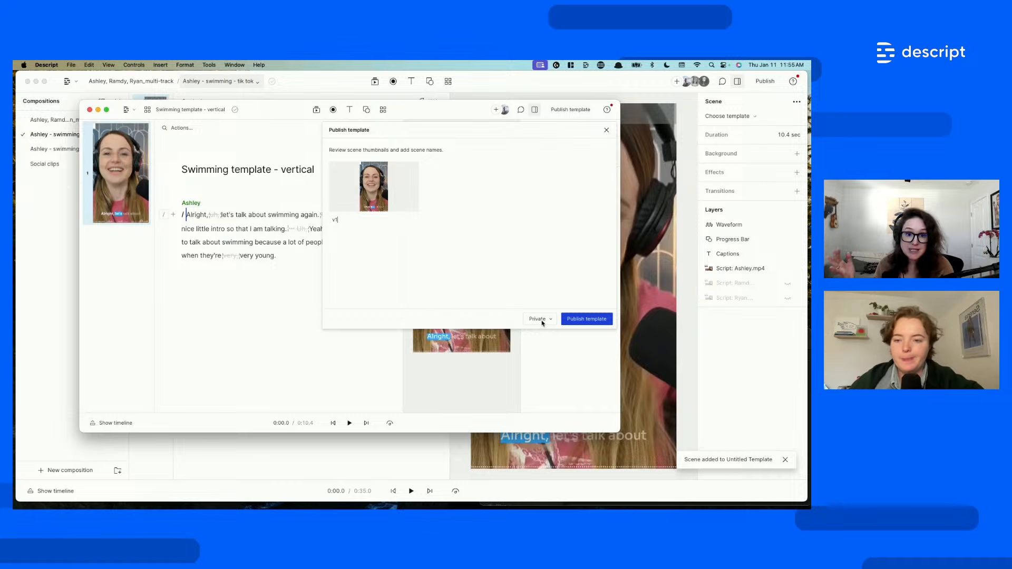
{"action": "left_click", "coordinate": [539, 319]}
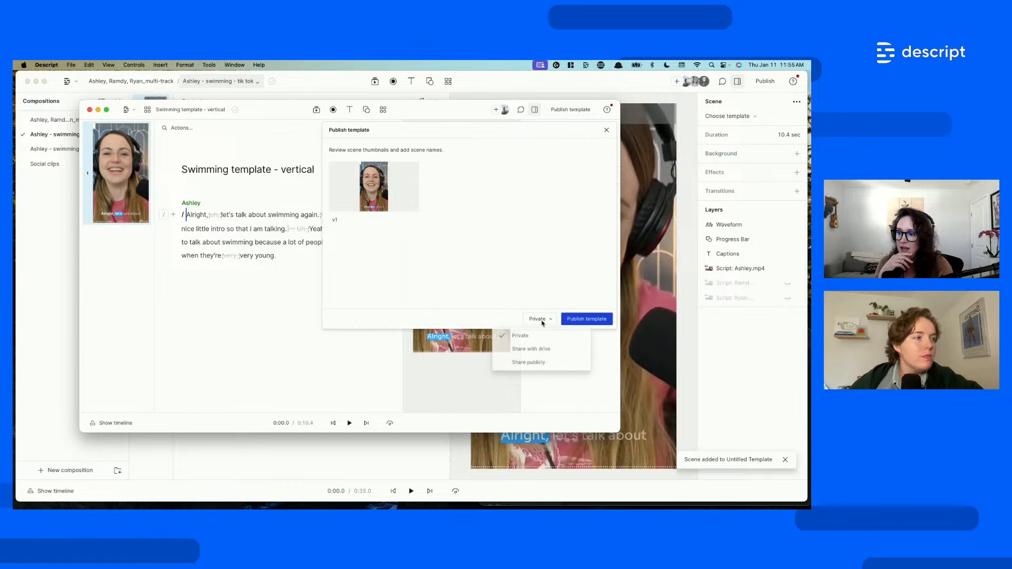
{"action": "left_click", "coordinate": [531, 351]}
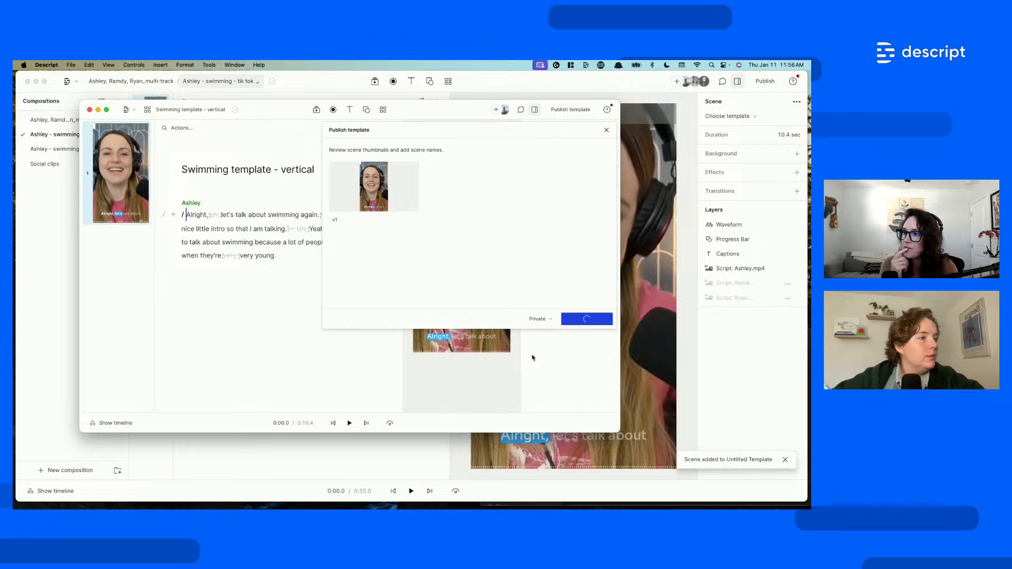
{"action": "left_click", "coordinate": [89, 110]}
{"action": "left_click", "coordinate": [351, 306]}
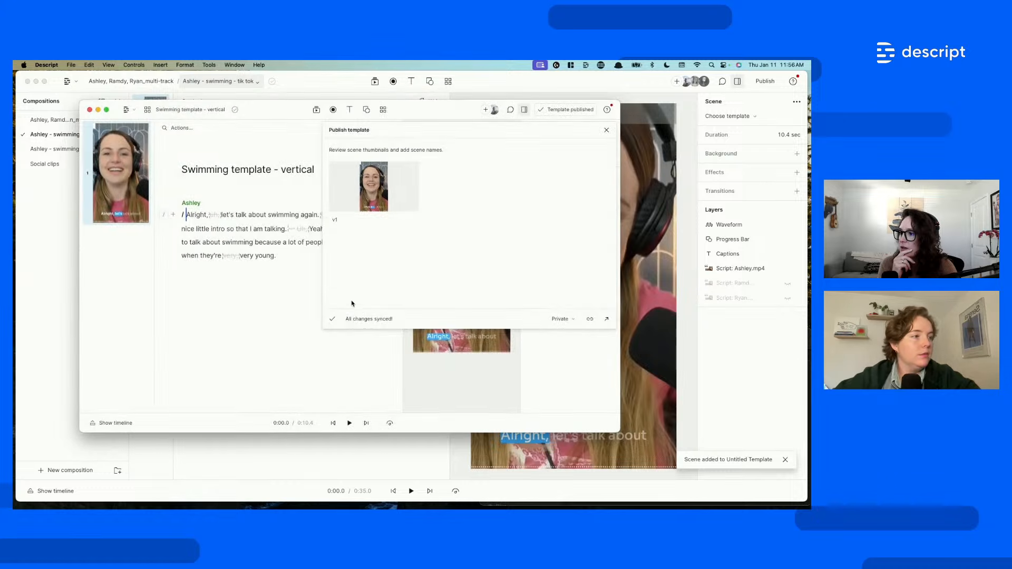
- Change the published template's access to Share with drive
{"action": "left_click", "coordinate": [575, 318]}
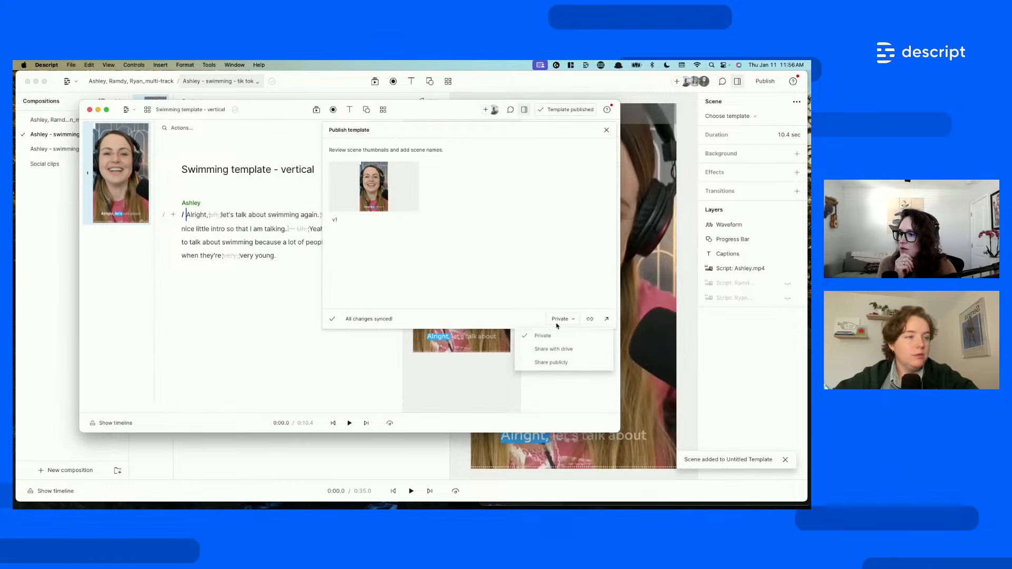
{"action": "left_click", "coordinate": [547, 347]}
{"action": "left_click", "coordinate": [564, 319]}
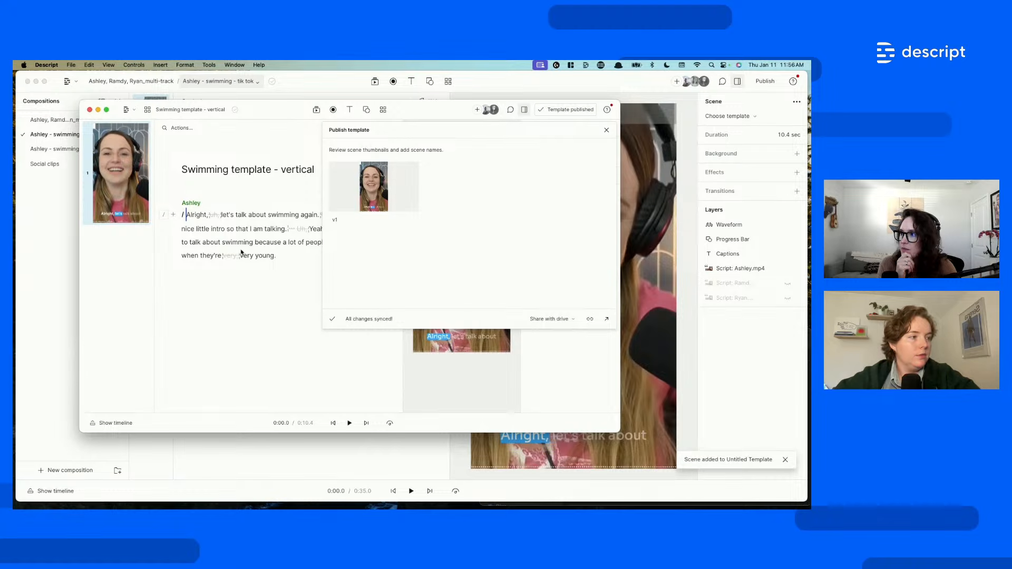
- Close the template window and copy the highlighted swimming passage, starting at "used to swim all the time", from the multi-track composition into a new composition
{"action": "left_click", "coordinate": [606, 130]}
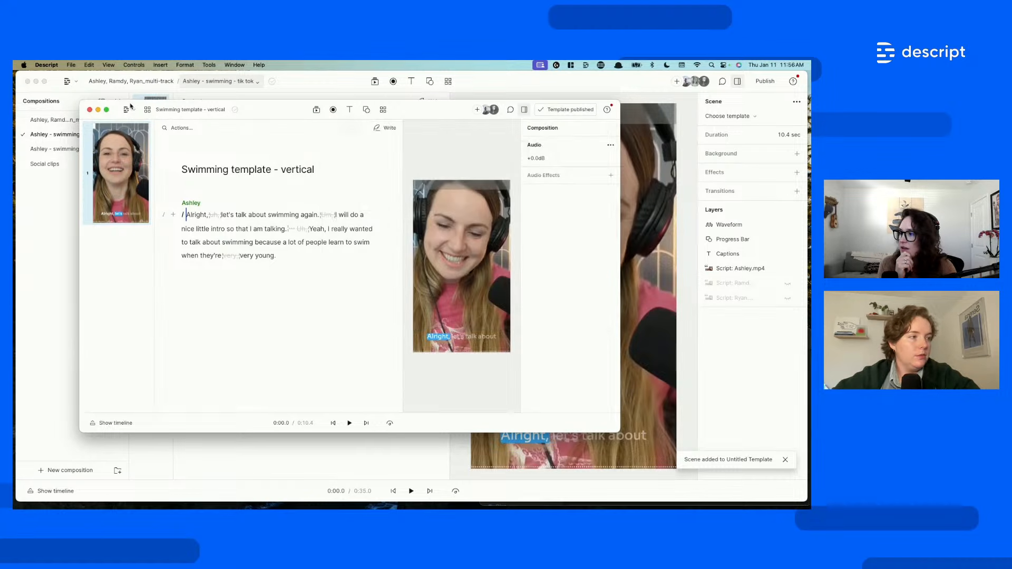
{"action": "left_click", "coordinate": [89, 110]}
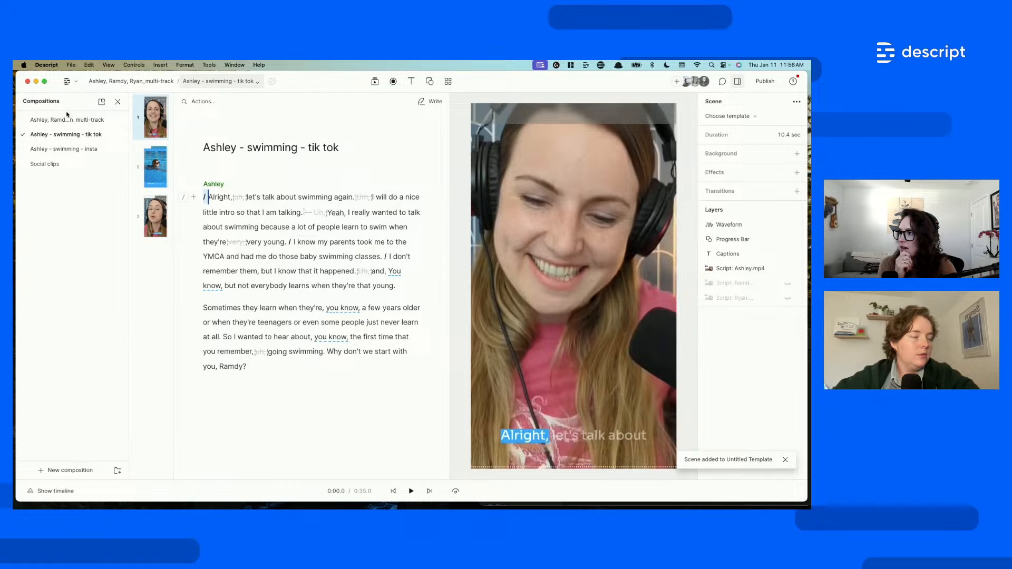
{"action": "left_click", "coordinate": [59, 119]}
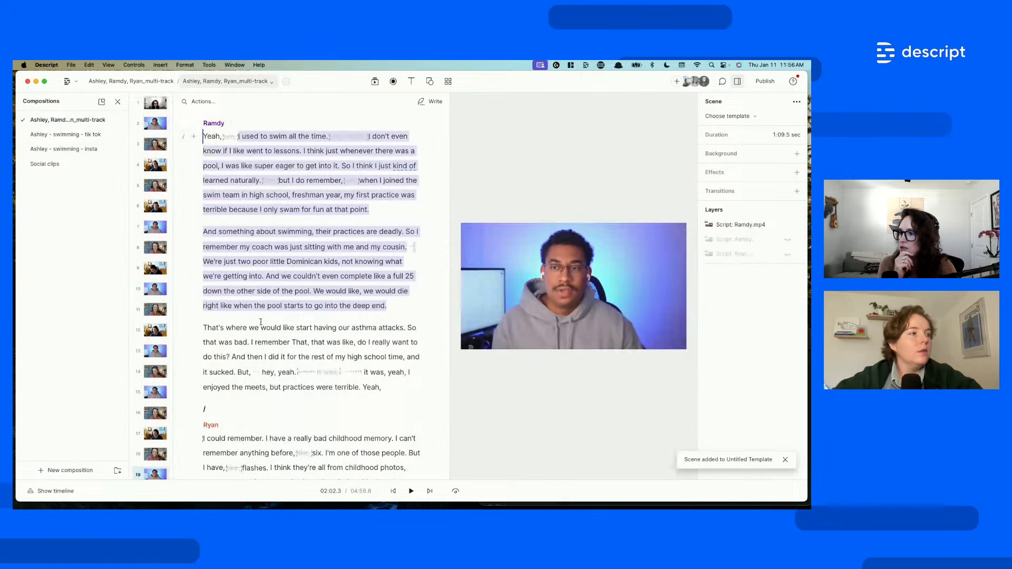
{"action": "left_click", "coordinate": [390, 307]}
{"action": "left_click_drag", "start_coordinate": [388, 307], "coordinate": [239, 137]}
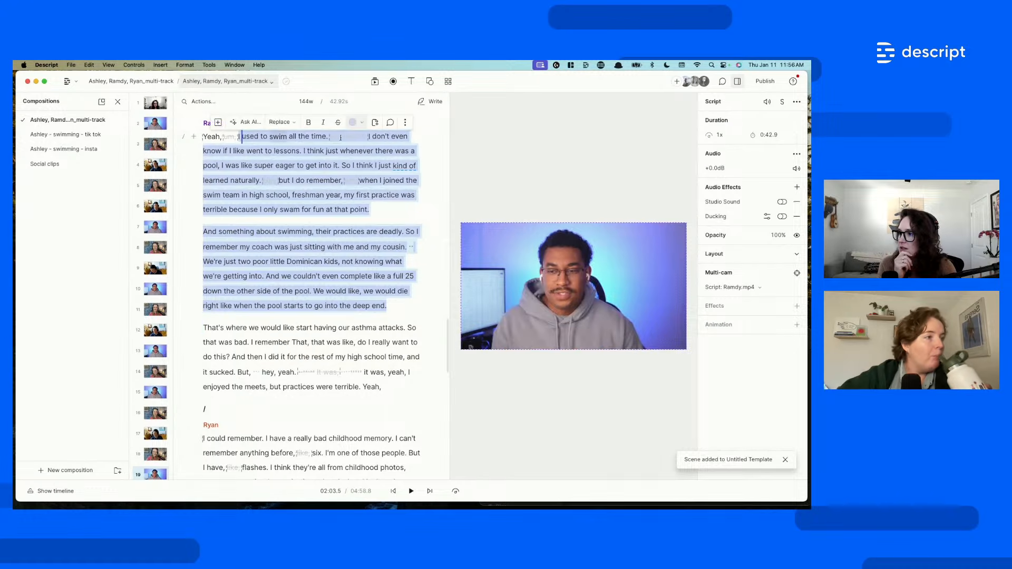
{"action": "left_click", "coordinate": [375, 123]}
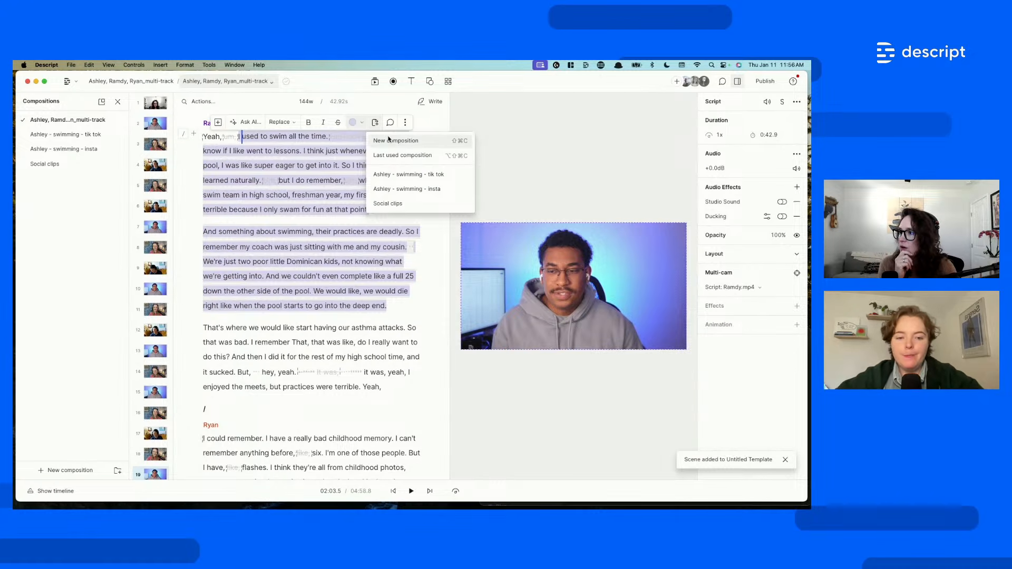
{"action": "left_click", "coordinate": [392, 141]}
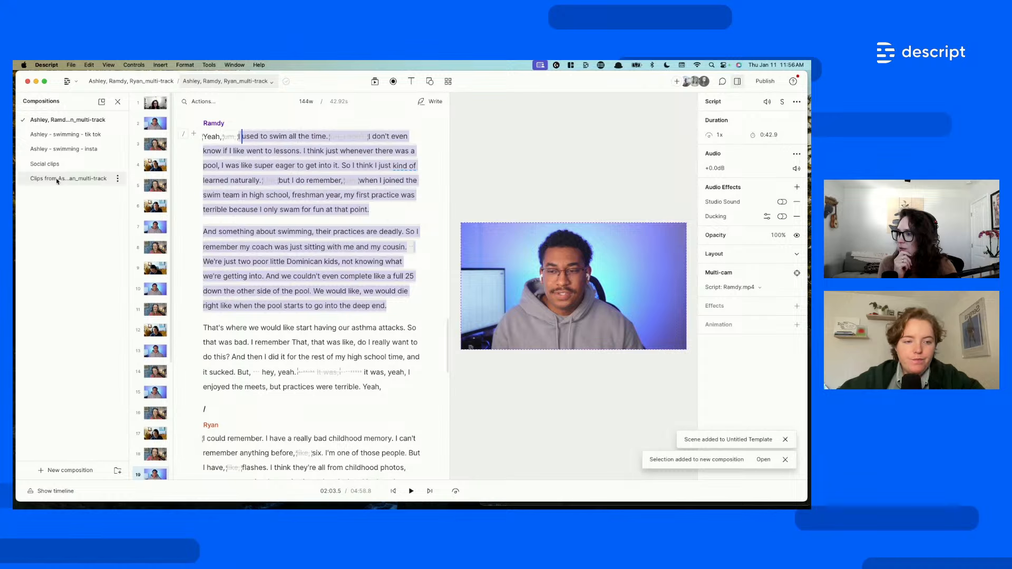
- Open the new clips composition, delete its blank first scene and switch the canvas to a vertical portrait format
{"action": "left_click", "coordinate": [57, 180]}
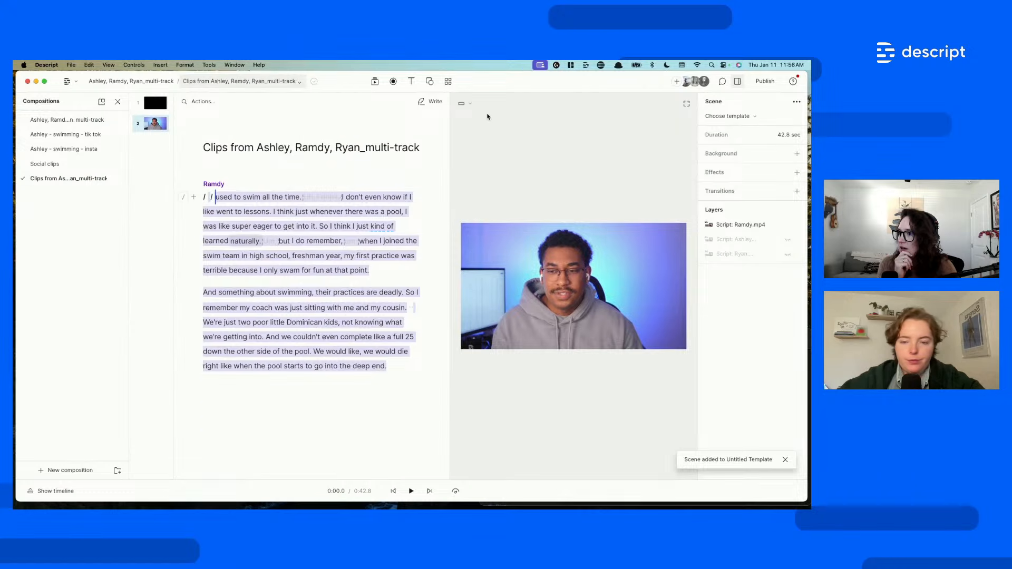
{"action": "right_click", "coordinate": [158, 101]}
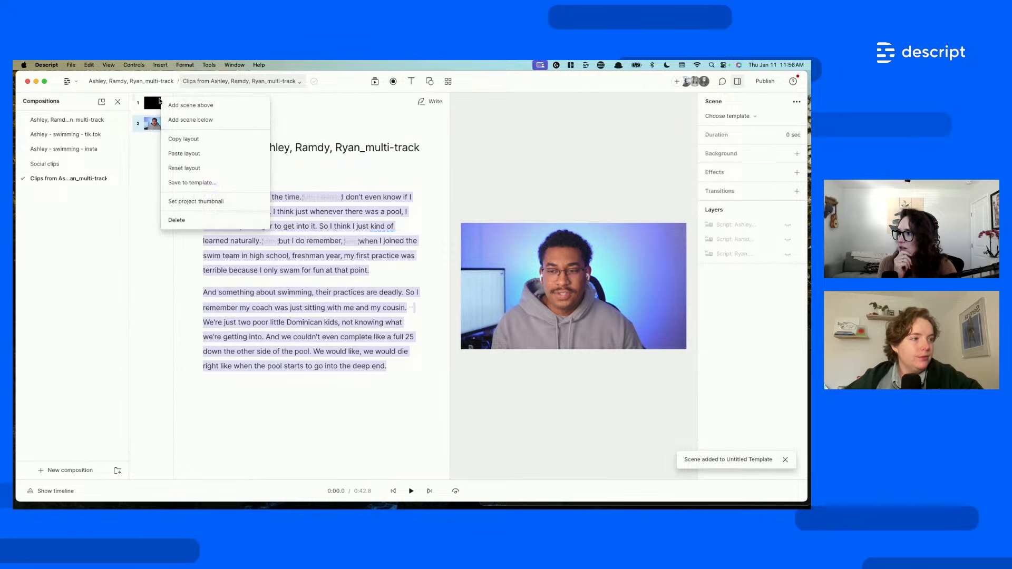
{"action": "left_click", "coordinate": [193, 227]}
{"action": "left_click", "coordinate": [464, 103]}
{"action": "left_click", "coordinate": [414, 151]}
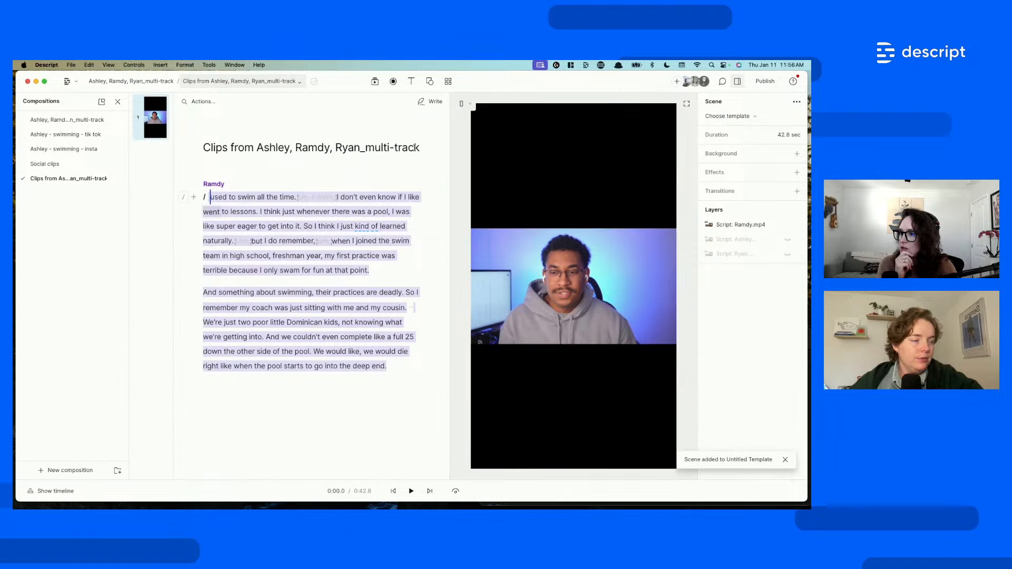
- Apply the "v1" layout from the drive template "Swimming template - vertical" to the clip's scene
{"action": "left_click", "coordinate": [584, 283]}
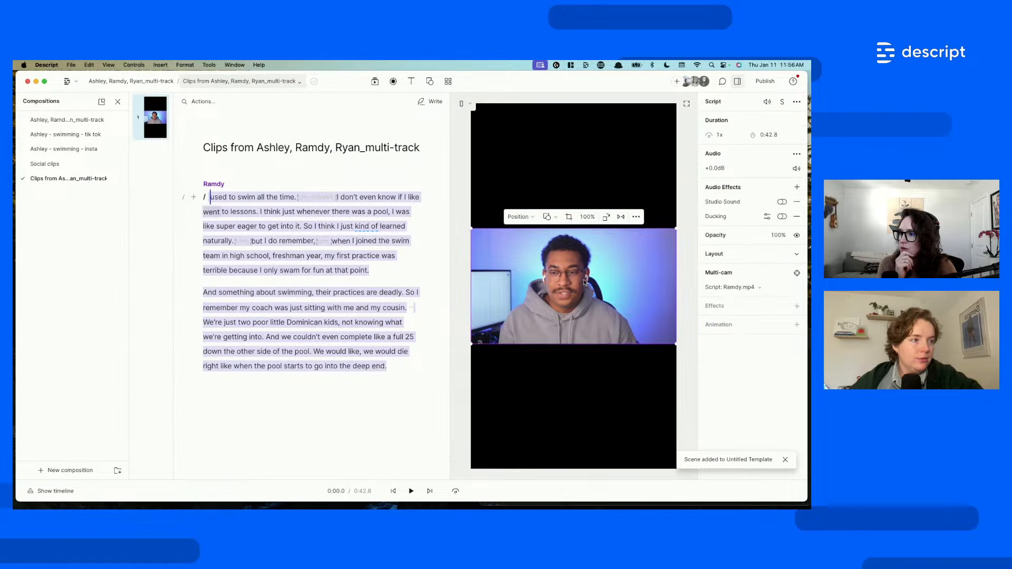
{"action": "left_click", "coordinate": [449, 82]}
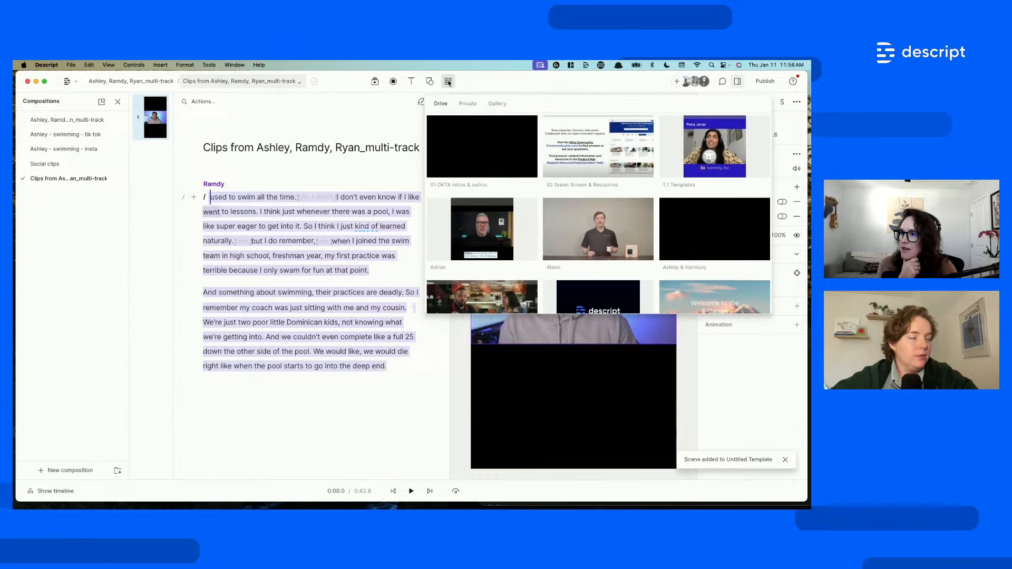
{"action": "left_click", "coordinate": [448, 83]}
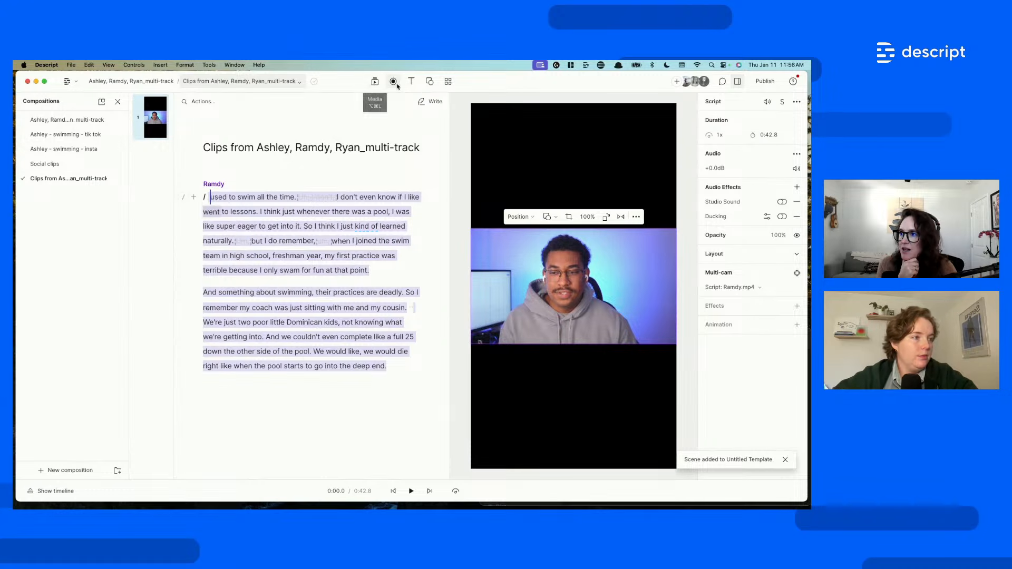
{"action": "left_click", "coordinate": [430, 81]}
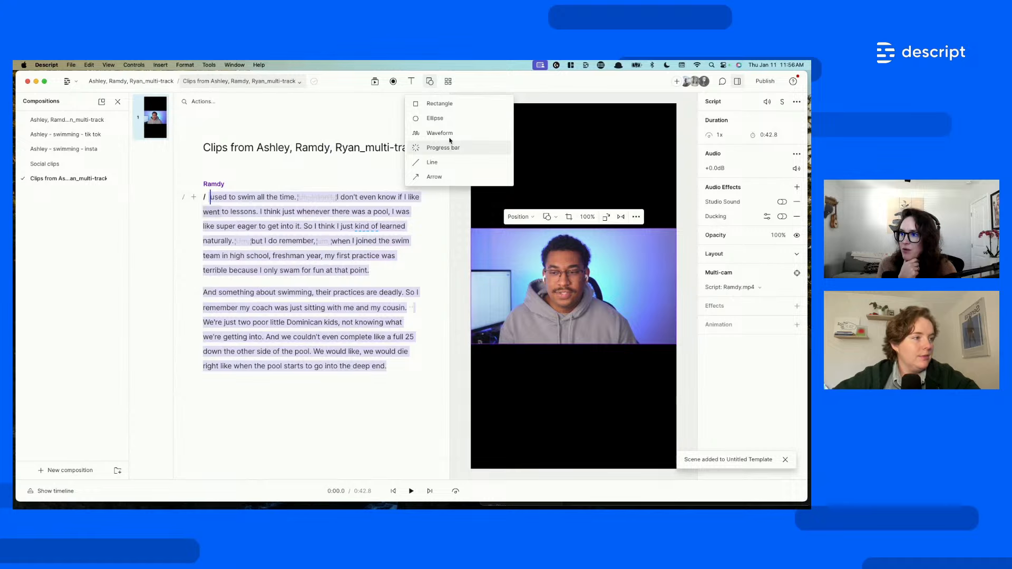
{"action": "left_click", "coordinate": [448, 82]}
{"action": "left_click", "coordinate": [448, 83]}
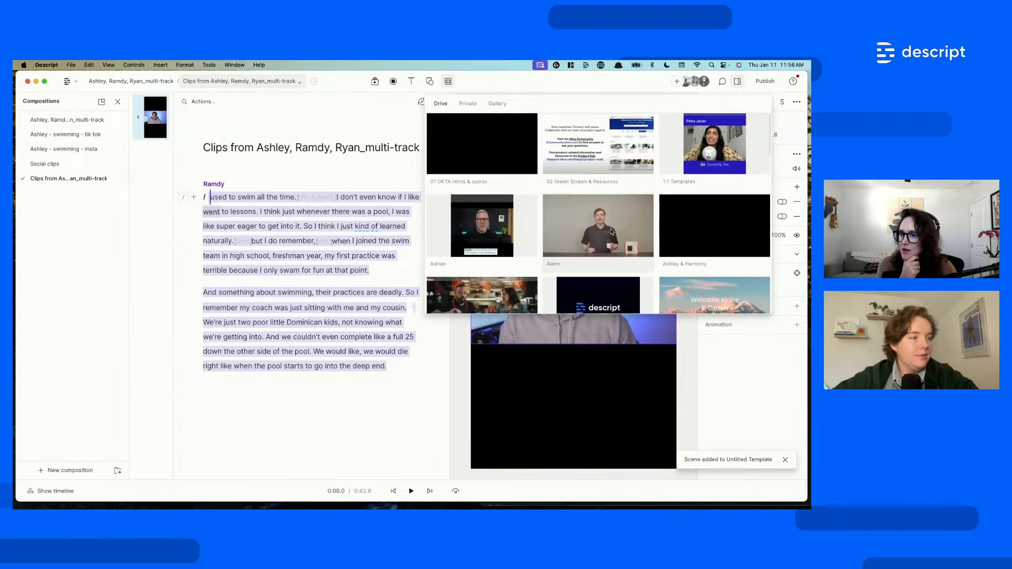
{"action": "scroll", "coordinate": [606, 232], "scroll_direction": "down", "scroll_amount": 10}
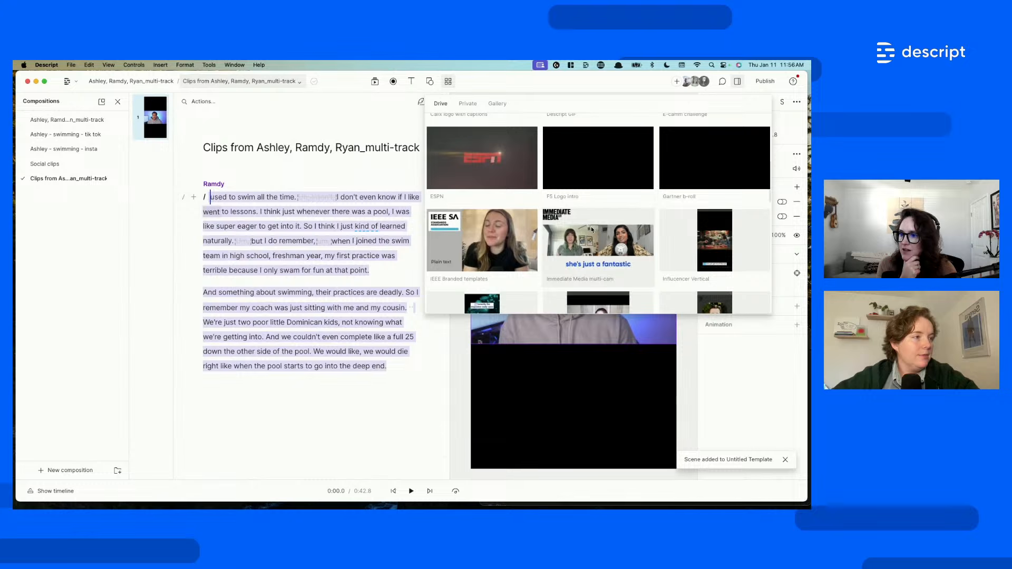
{"action": "scroll", "coordinate": [592, 229], "scroll_direction": "down", "scroll_amount": 5}
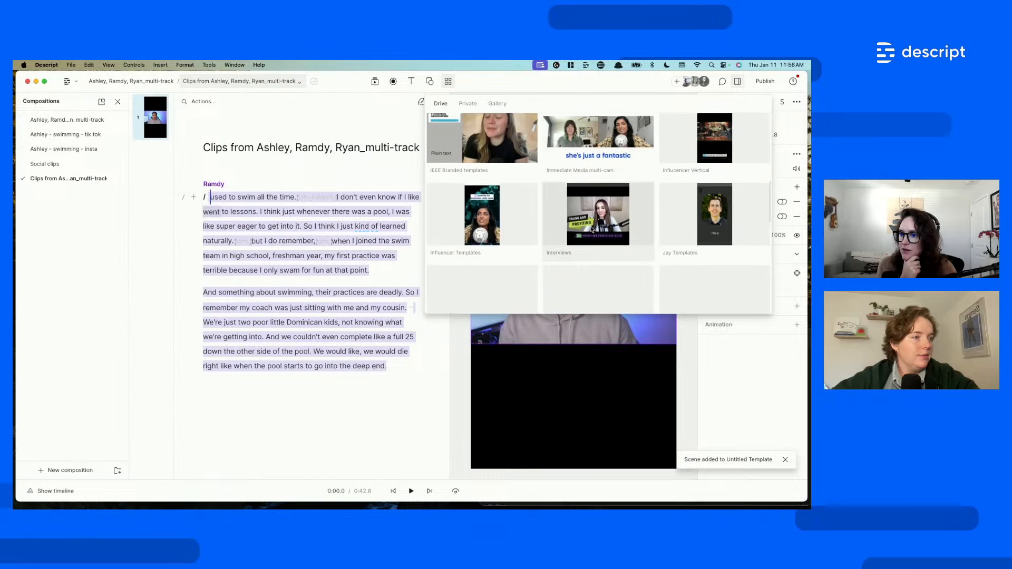
{"action": "scroll", "coordinate": [591, 229], "scroll_direction": "down", "scroll_amount": 5}
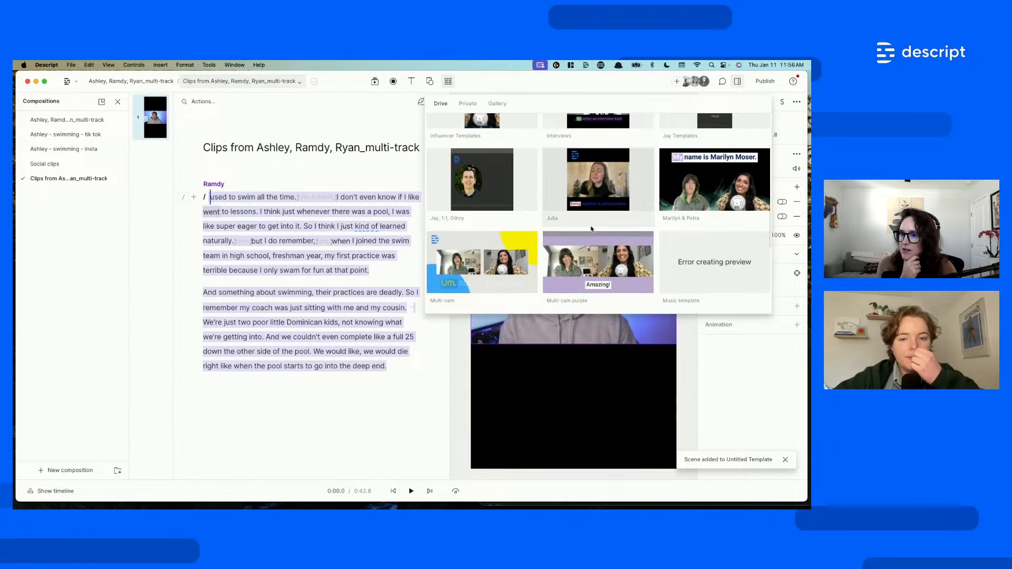
{"action": "scroll", "coordinate": [591, 229], "scroll_direction": "down", "scroll_amount": 5}
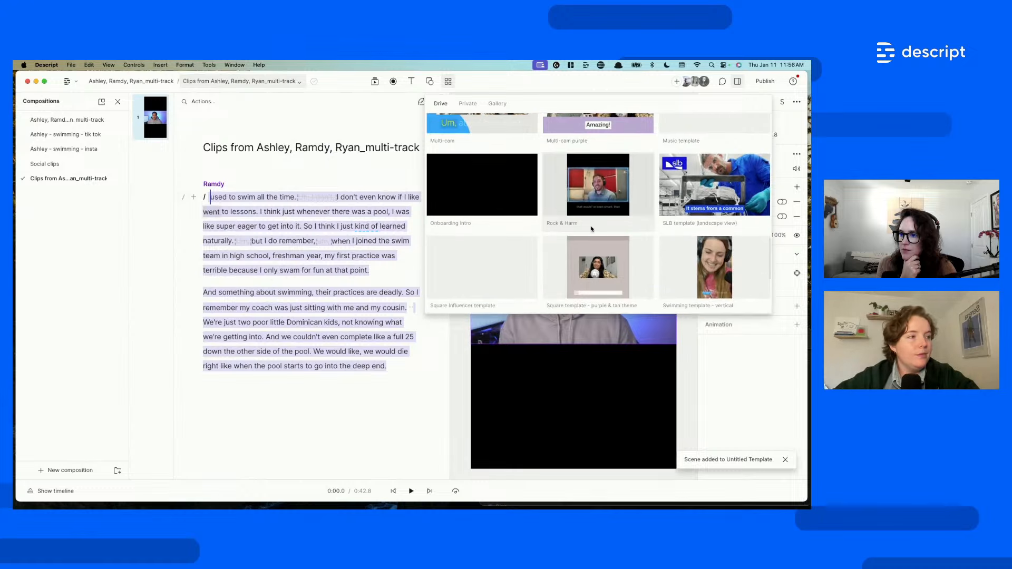
{"action": "left_click", "coordinate": [751, 256]}
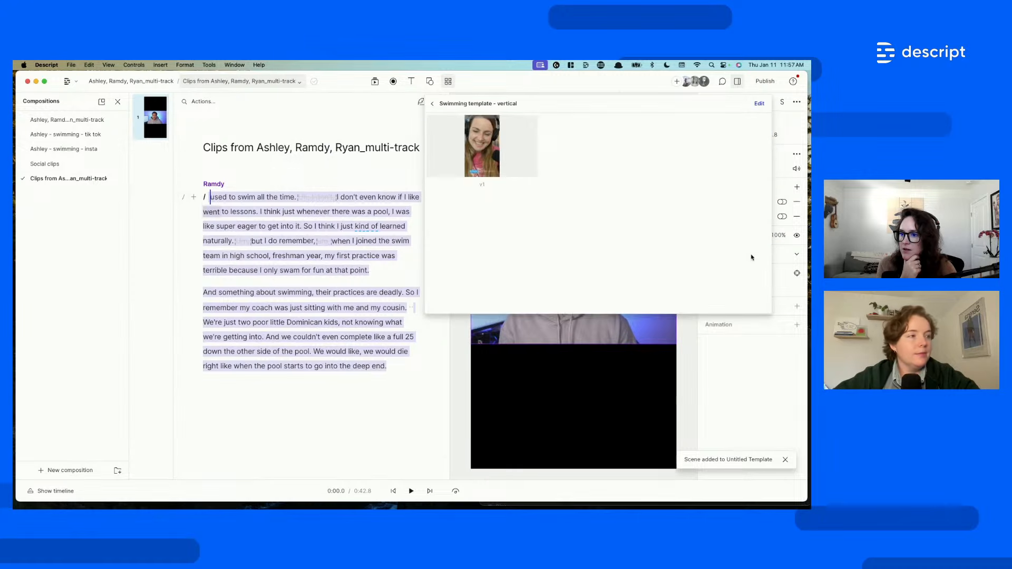
{"action": "left_click", "coordinate": [522, 163]}
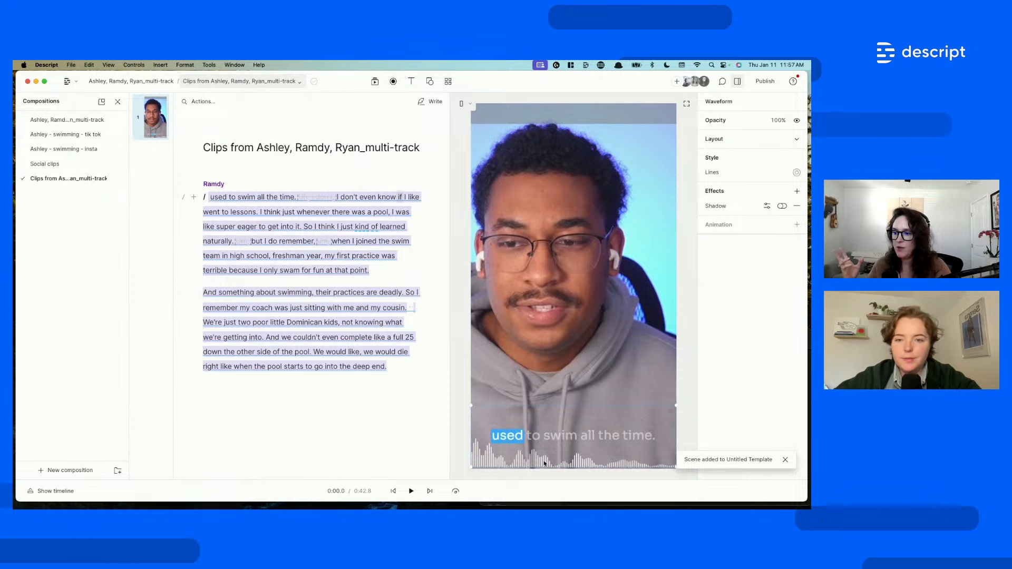
- Play part of the clip from "eager to get into it" to check the captions, waveform and progress bar
{"action": "left_click", "coordinate": [241, 223]}
{"action": "key", "text": "space"}
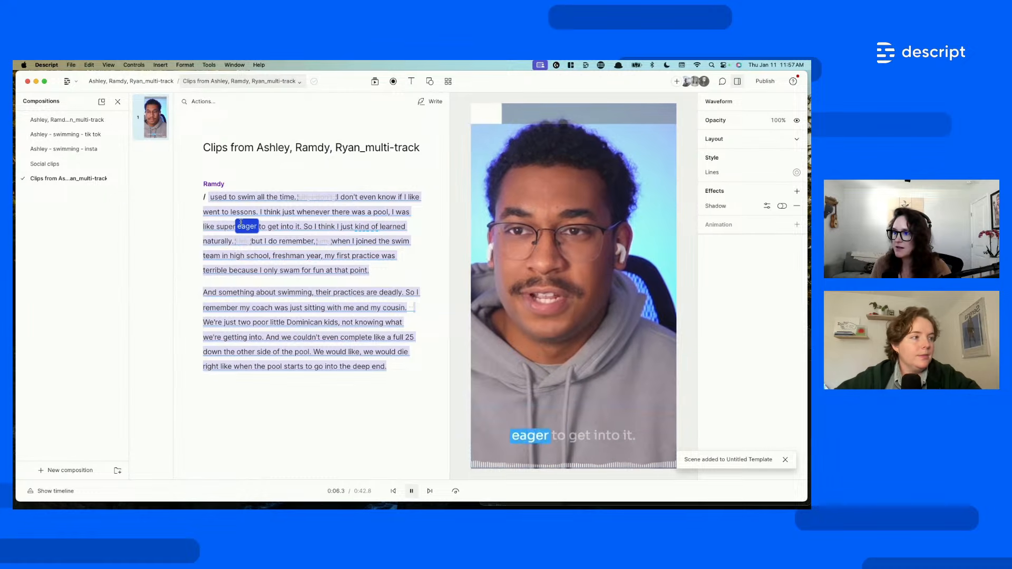
{"action": "key", "text": "space"}
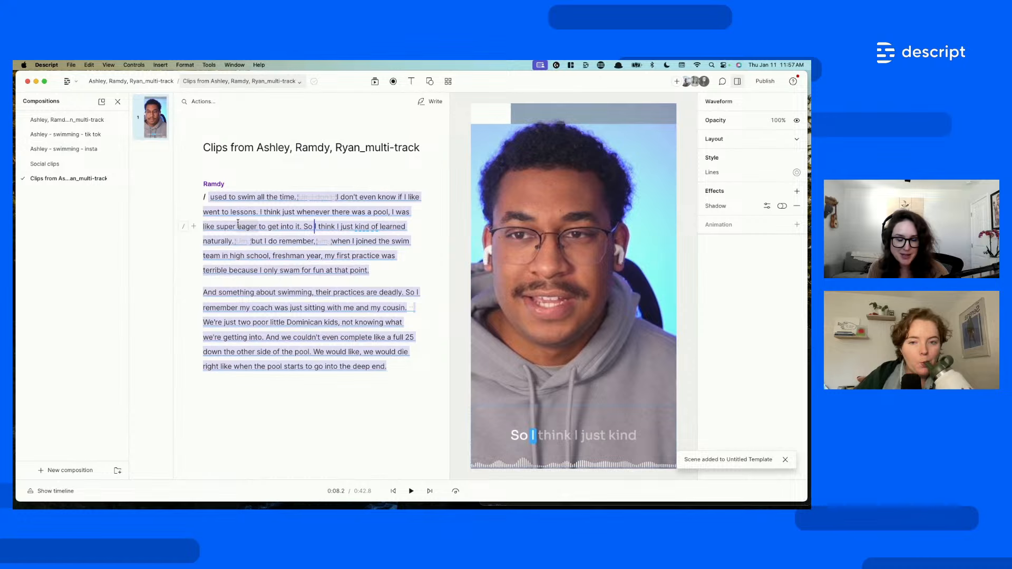
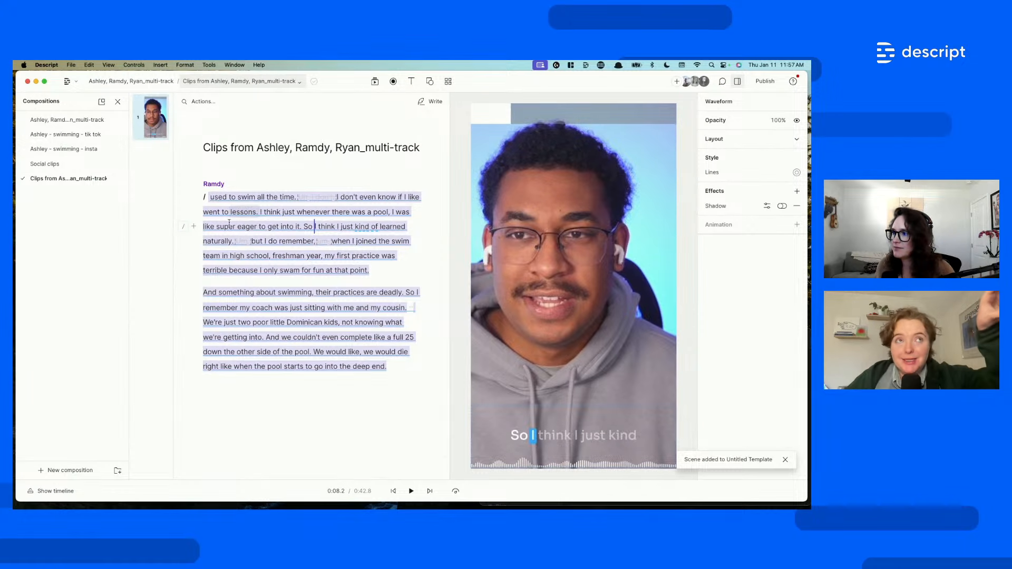
{"action": "left_click", "coordinate": [394, 272]}
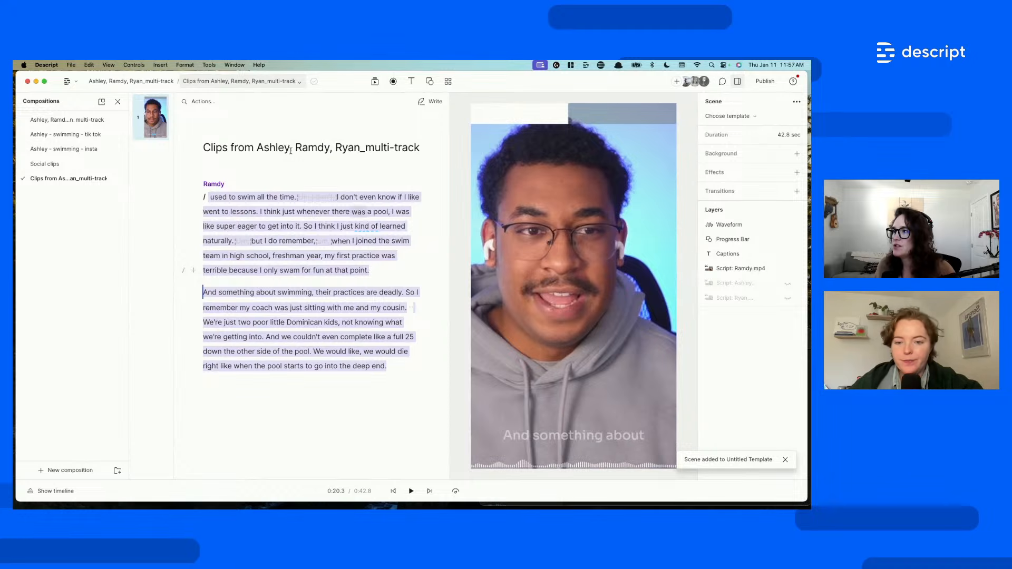
- Leave the project for the drive's template list and check the project access settings of "Swimming template - vertical"
{"action": "left_click", "coordinate": [76, 87]}
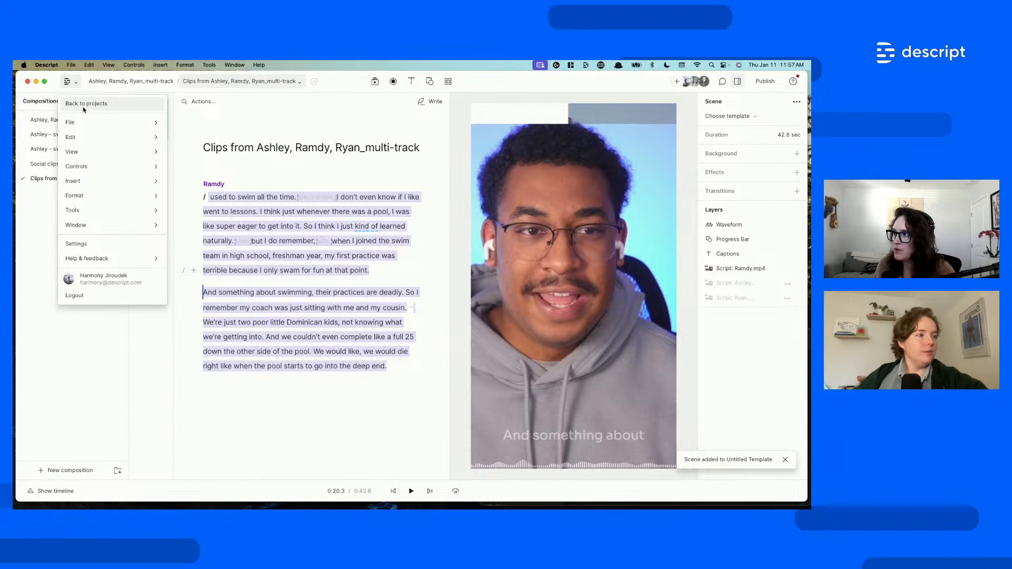
{"action": "left_click", "coordinate": [78, 108]}
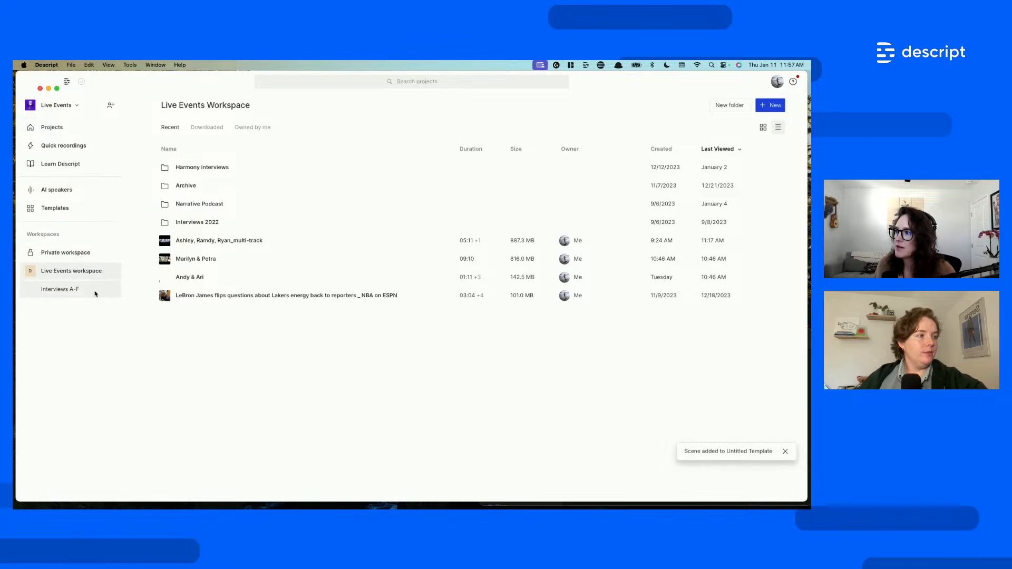
{"action": "left_click", "coordinate": [50, 212]}
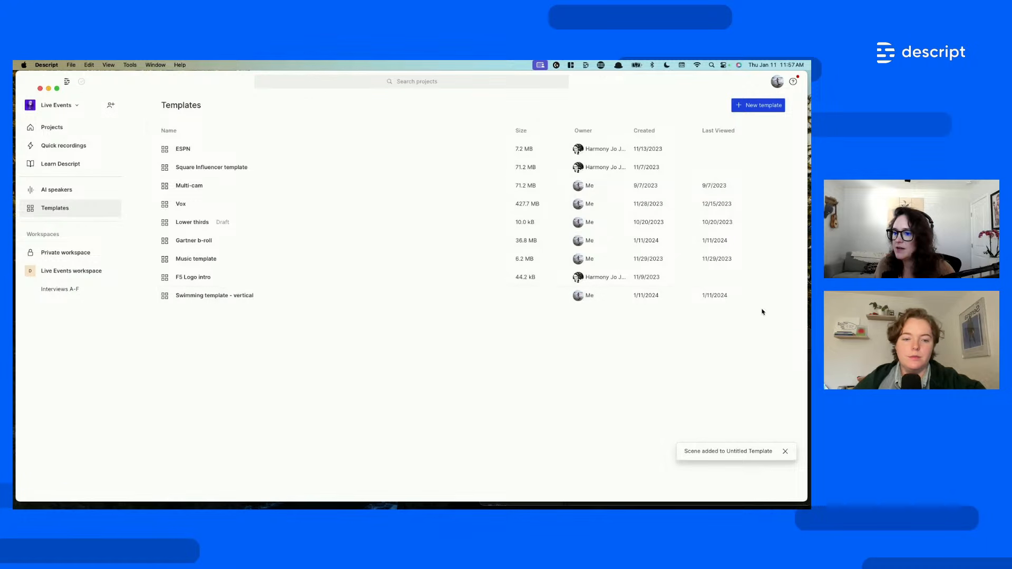
{"action": "left_click", "coordinate": [777, 298]}
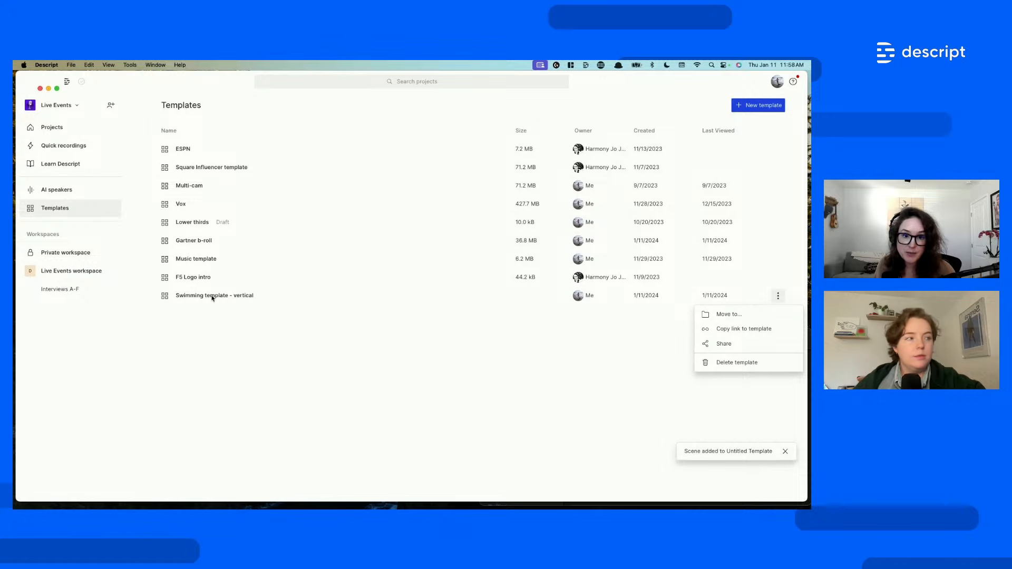
{"action": "left_click", "coordinate": [741, 343]}
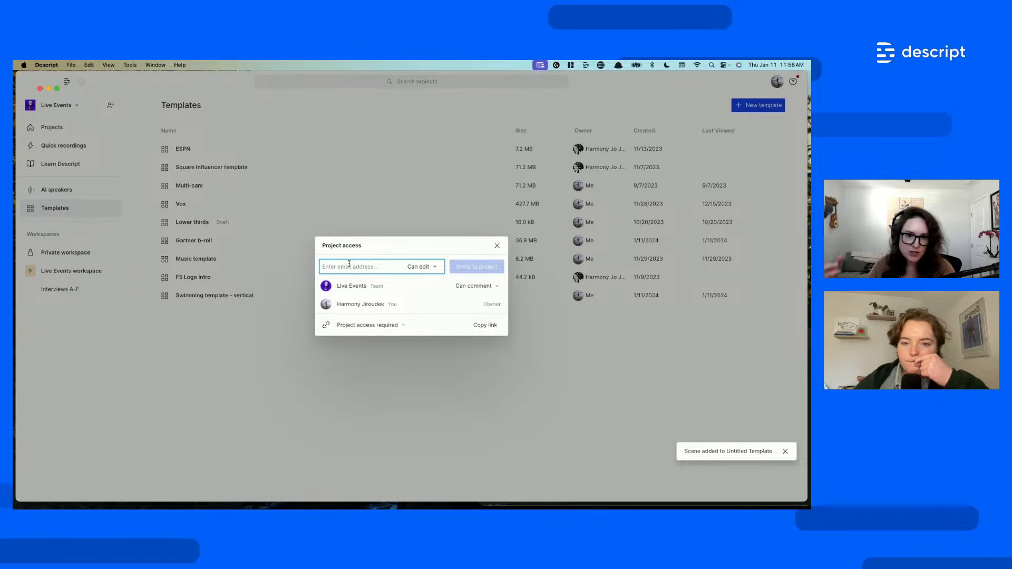
{"action": "left_click", "coordinate": [497, 245]}
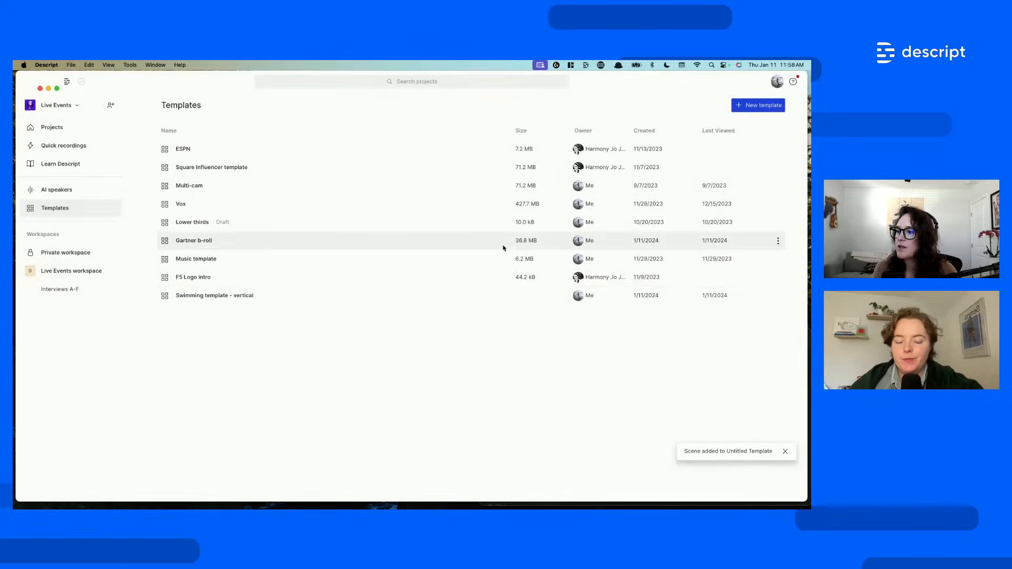
- Open "Swimming template - vertical" and review the access options in its publishing settings
{"action": "left_click", "coordinate": [239, 298]}
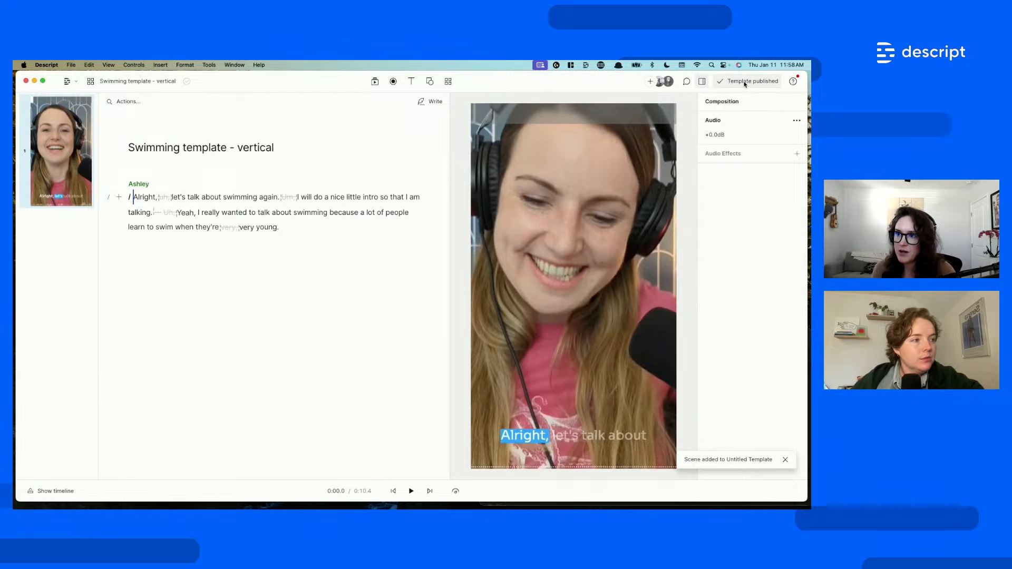
{"action": "left_click", "coordinate": [746, 82]}
{"action": "left_click", "coordinate": [747, 312]}
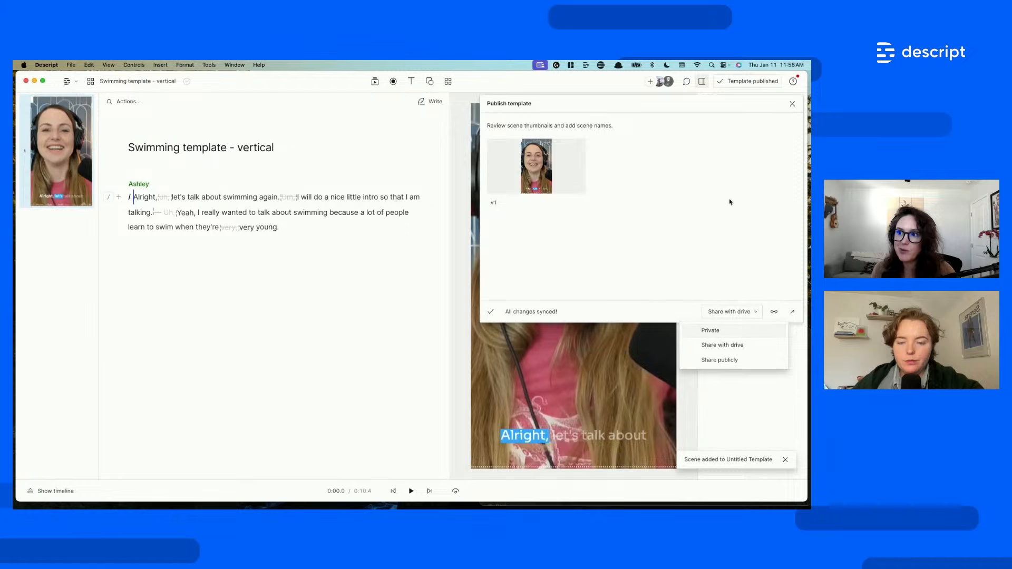
{"action": "left_click", "coordinate": [791, 104]}
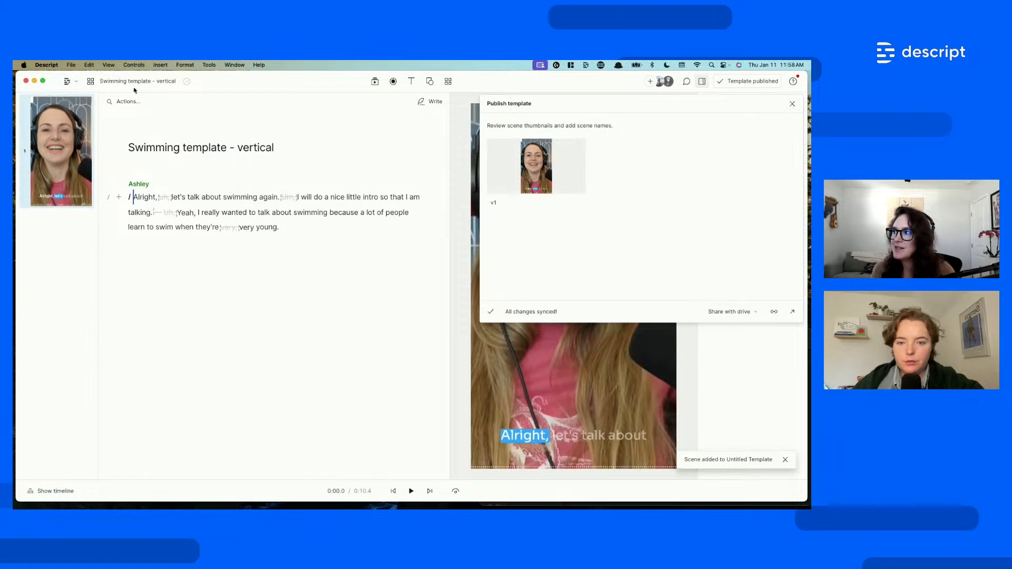
- Leave the template and open the Live Events workspace's project list
{"action": "left_click", "coordinate": [71, 83]}
{"action": "left_click", "coordinate": [70, 83]}
{"action": "left_click", "coordinate": [77, 103]}
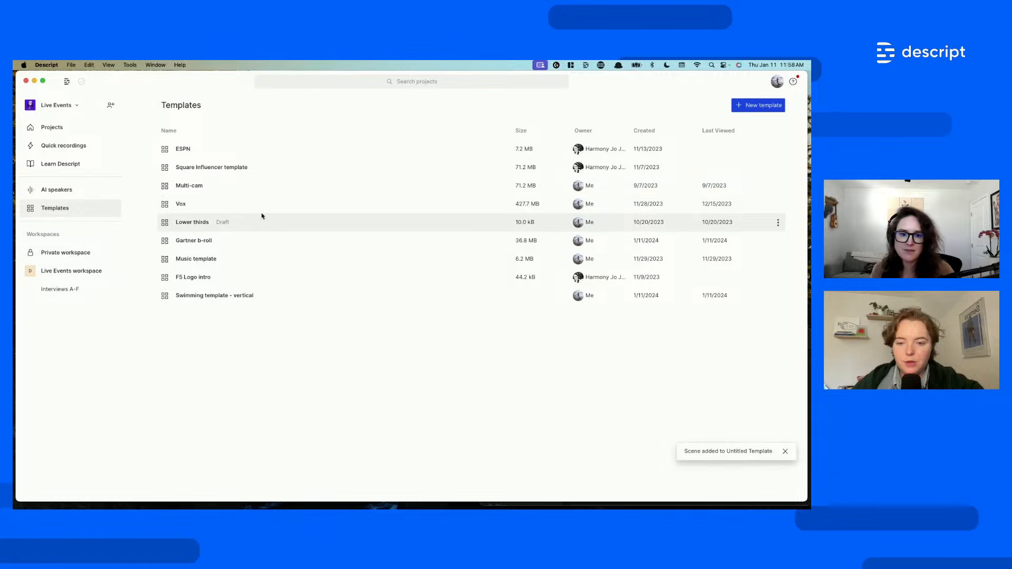
{"action": "left_click", "coordinate": [84, 272]}
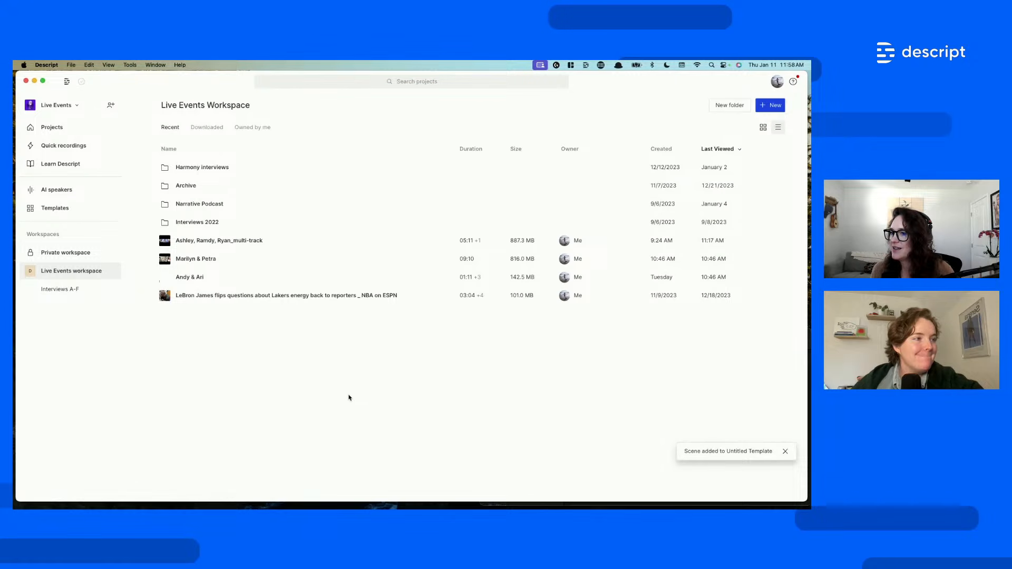
{"action": "left_click", "coordinate": [182, 242]}
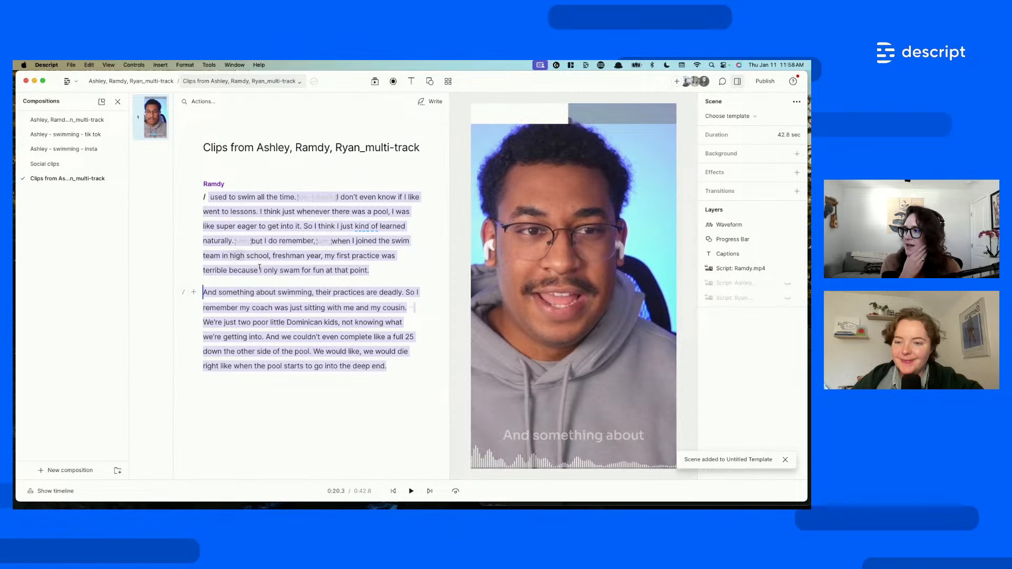
{"action": "left_click", "coordinate": [293, 294]}
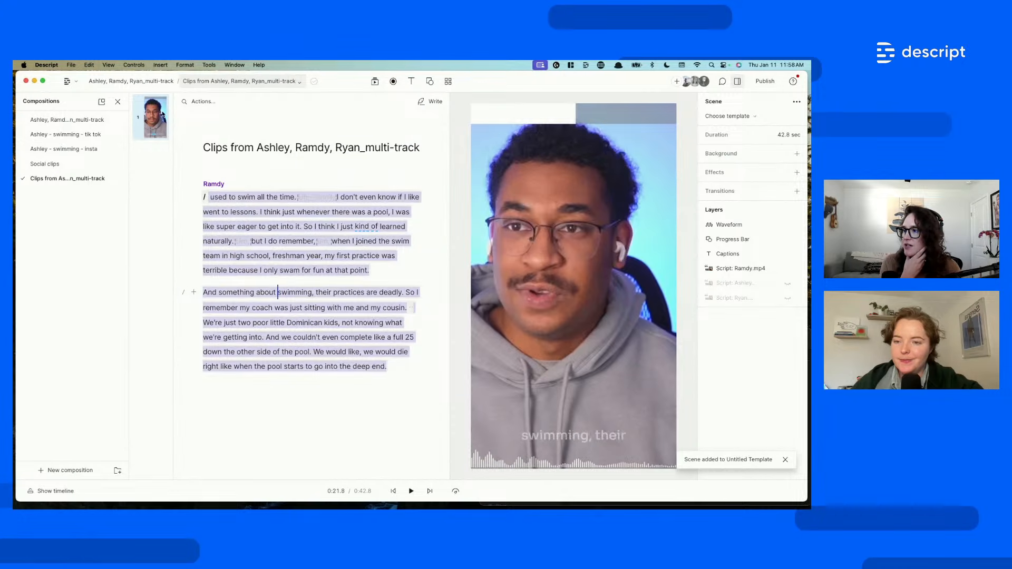
{"action": "left_click", "coordinate": [70, 83]}
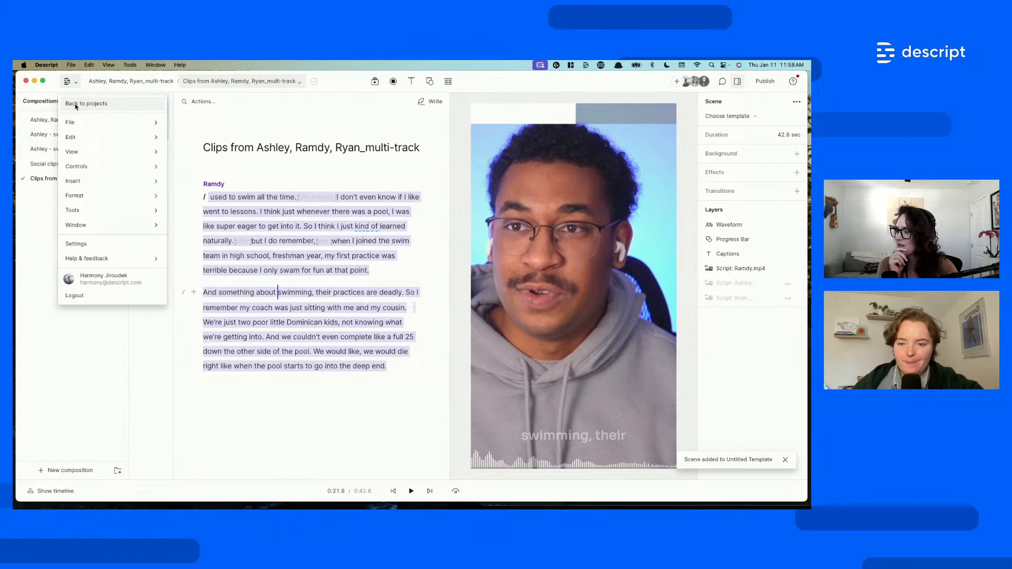
{"action": "left_click", "coordinate": [76, 104]}
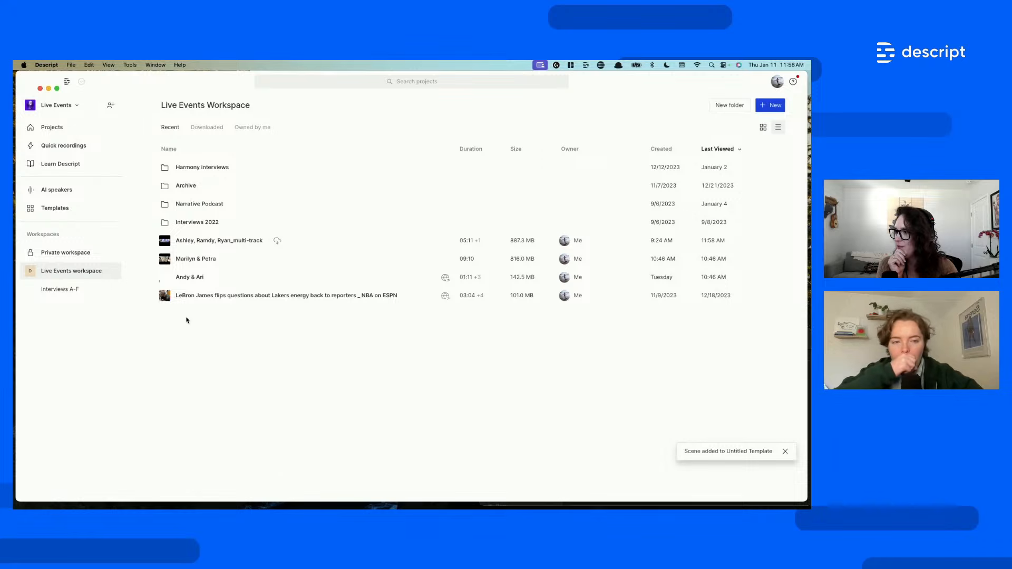
- Open the 09:10 two-speaker interview project and show its timeline
{"action": "left_click", "coordinate": [189, 262]}
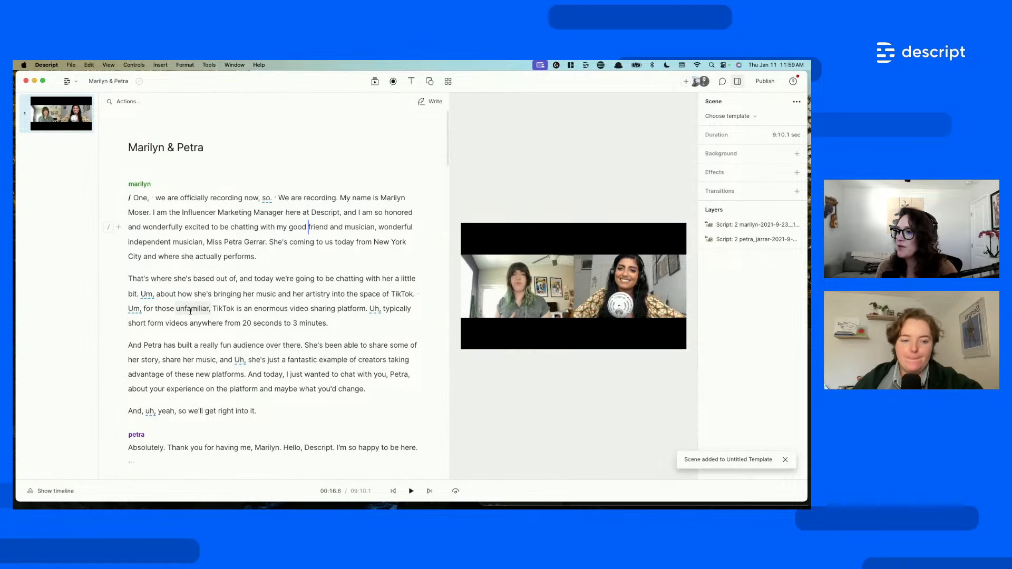
{"action": "left_click", "coordinate": [196, 311]}
{"action": "left_click", "coordinate": [784, 460]}
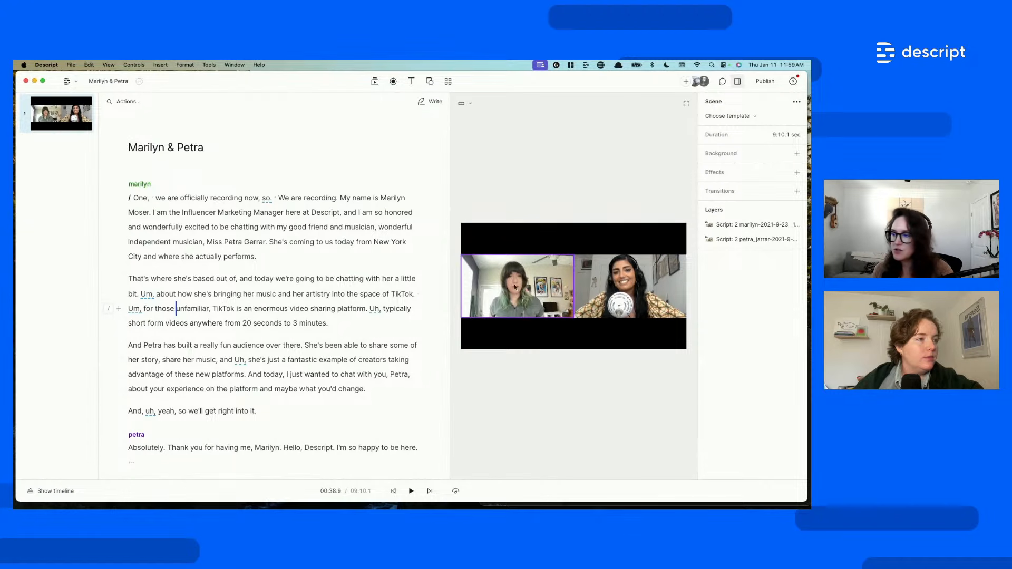
{"action": "left_click", "coordinate": [214, 240]}
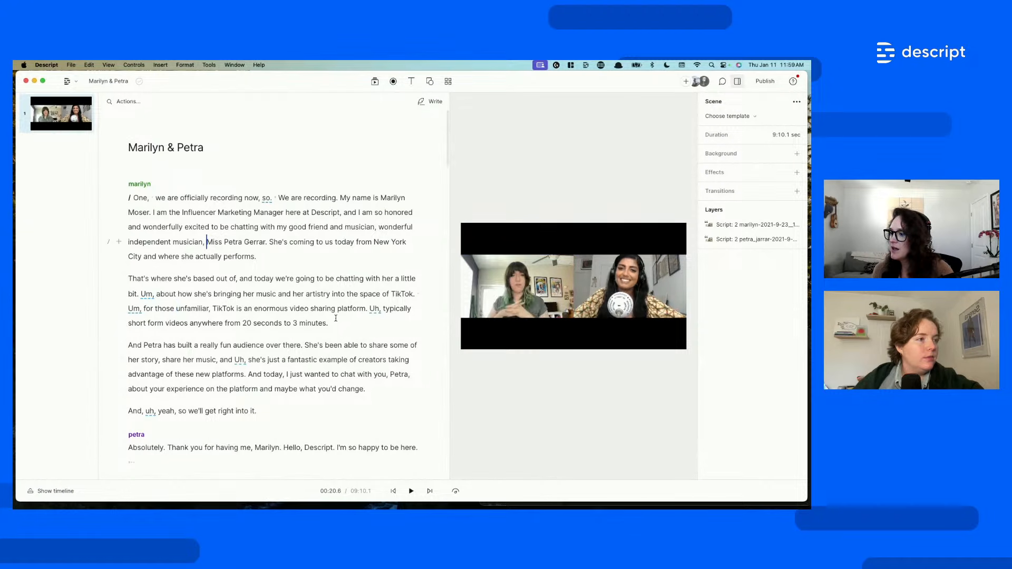
{"action": "left_click", "coordinate": [56, 492]}
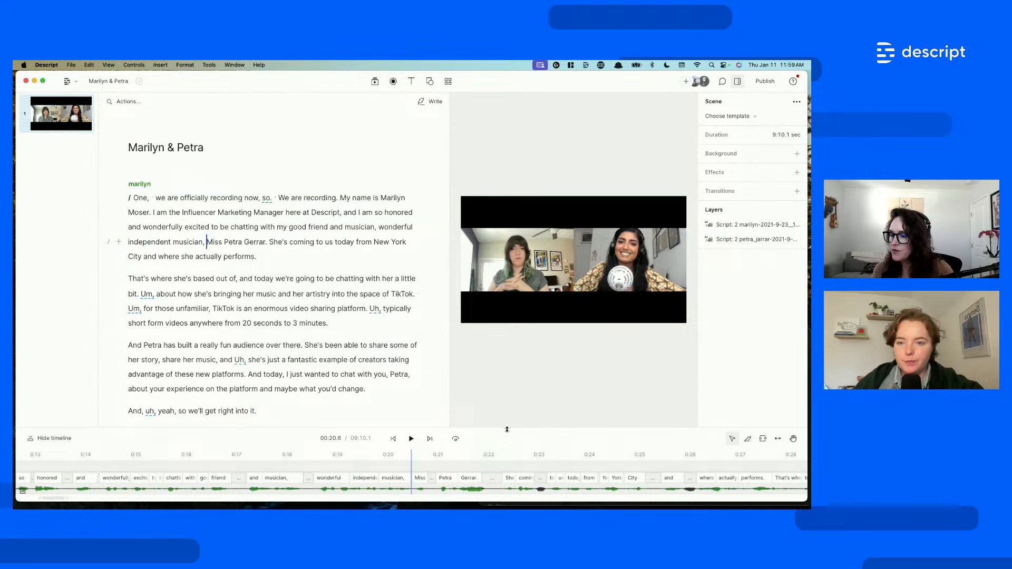
- Add scenes by active speaker to the interview and undo the change
{"action": "left_click", "coordinate": [141, 104]}
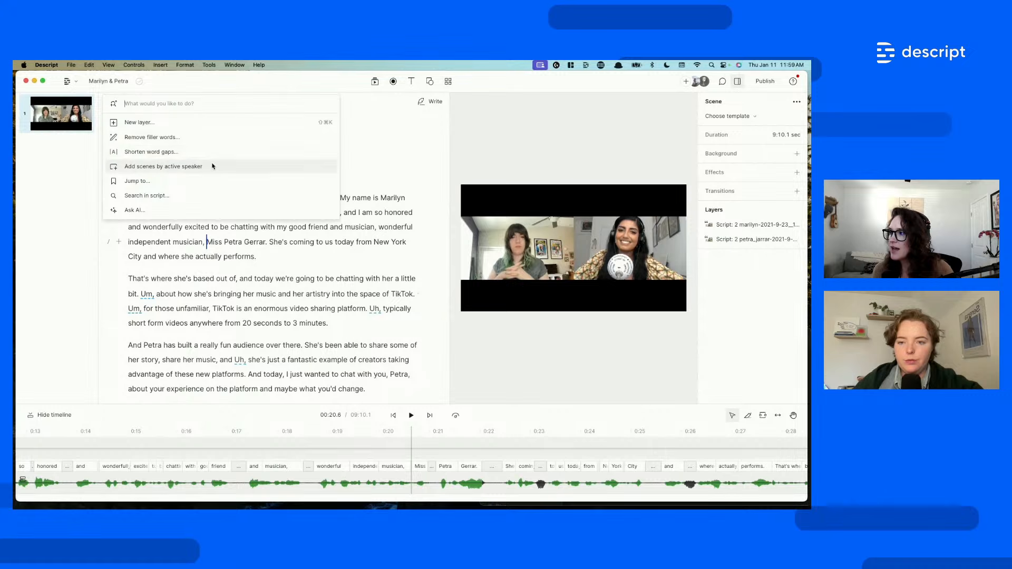
{"action": "left_click", "coordinate": [213, 166]}
{"action": "left_click", "coordinate": [289, 227]}
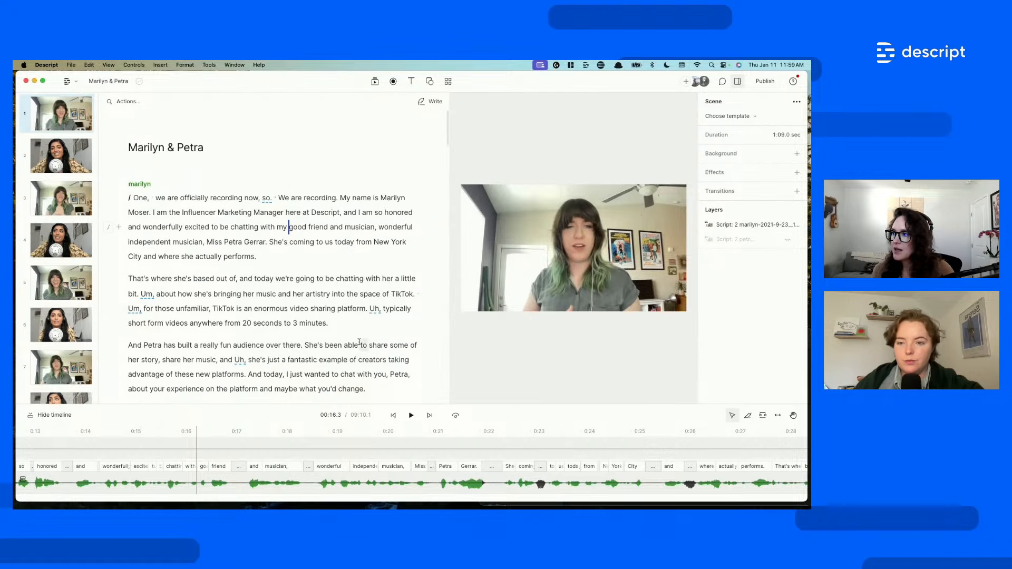
{"action": "key", "text": "super+z"}
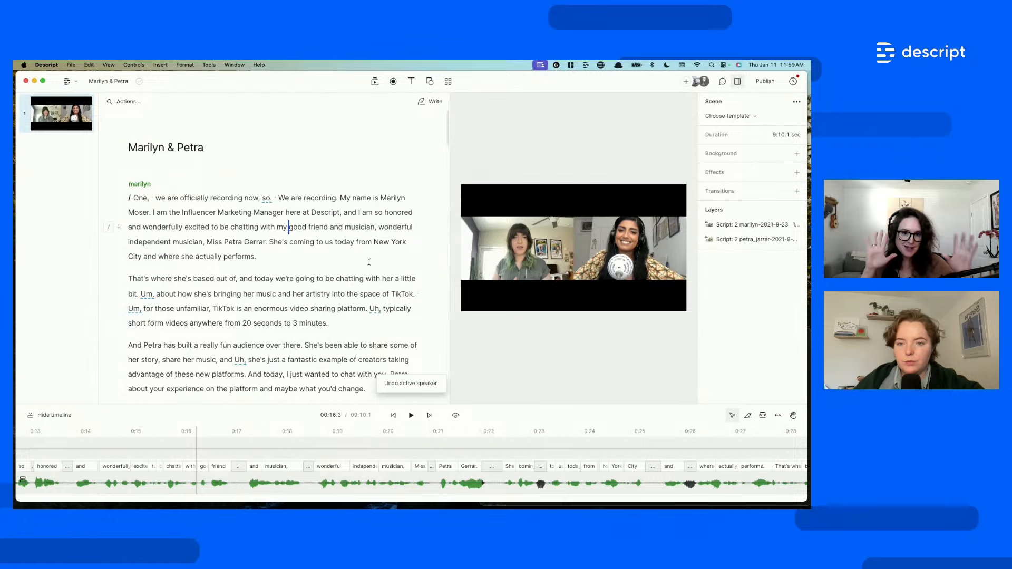
- Look through the drive and gallery templates and apply the gallery's Multi-Cam "Bubbly Two Camera Scene" to the interview scene
{"action": "left_click", "coordinate": [448, 82]}
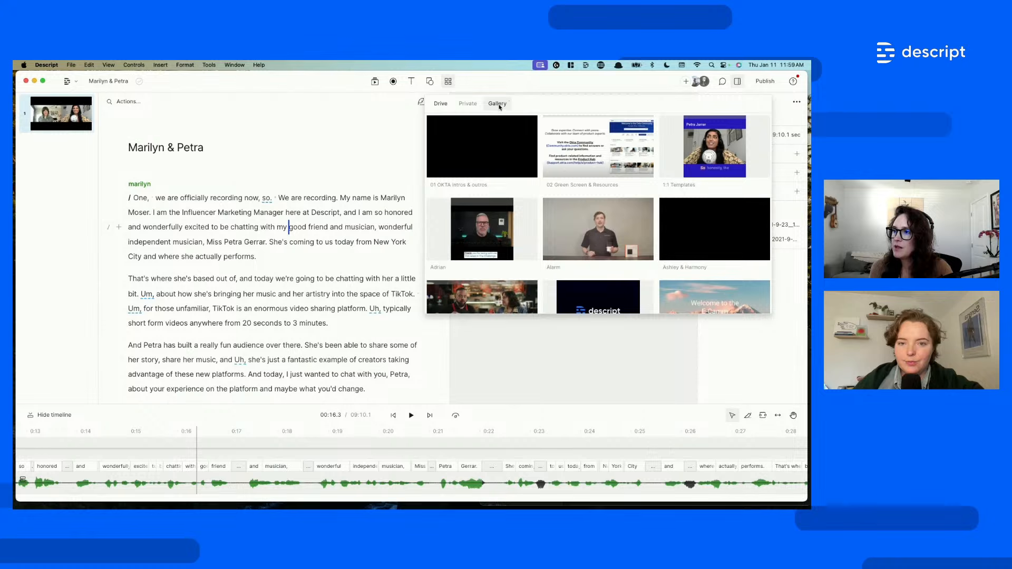
{"action": "left_click", "coordinate": [496, 104]}
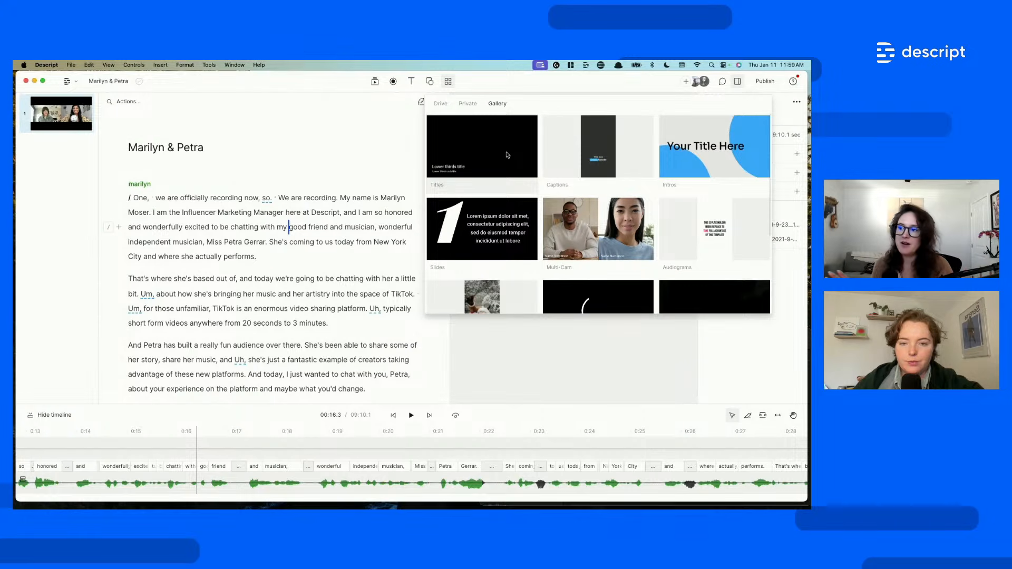
{"action": "left_click", "coordinate": [440, 104]}
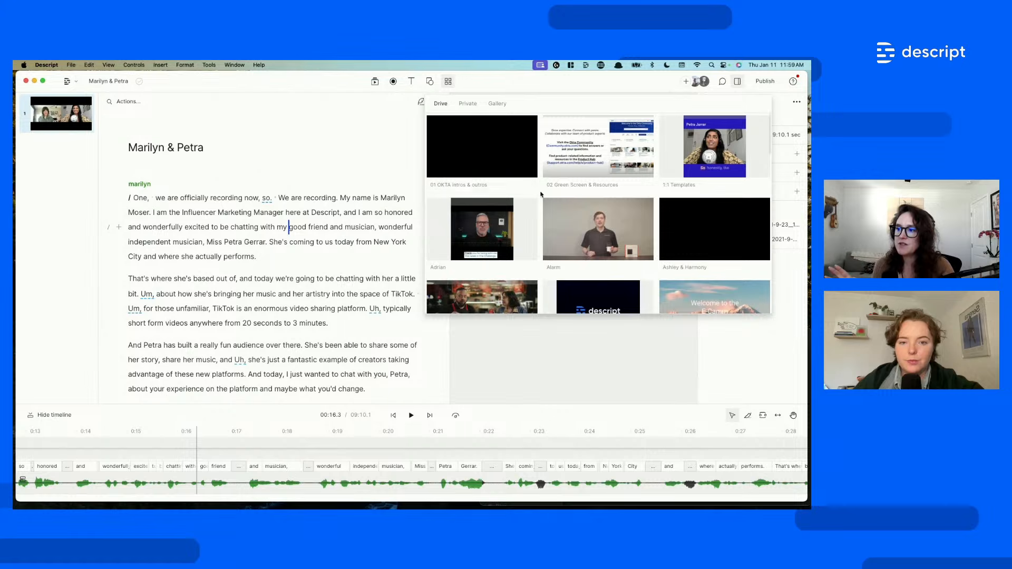
{"action": "scroll", "coordinate": [525, 207], "scroll_direction": "down", "scroll_amount": 3}
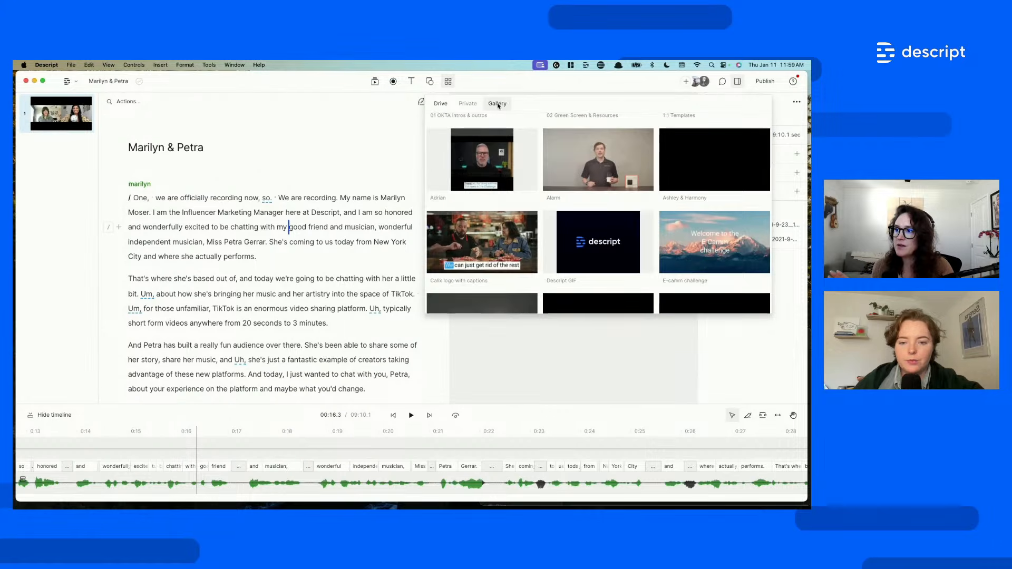
{"action": "left_click", "coordinate": [498, 104]}
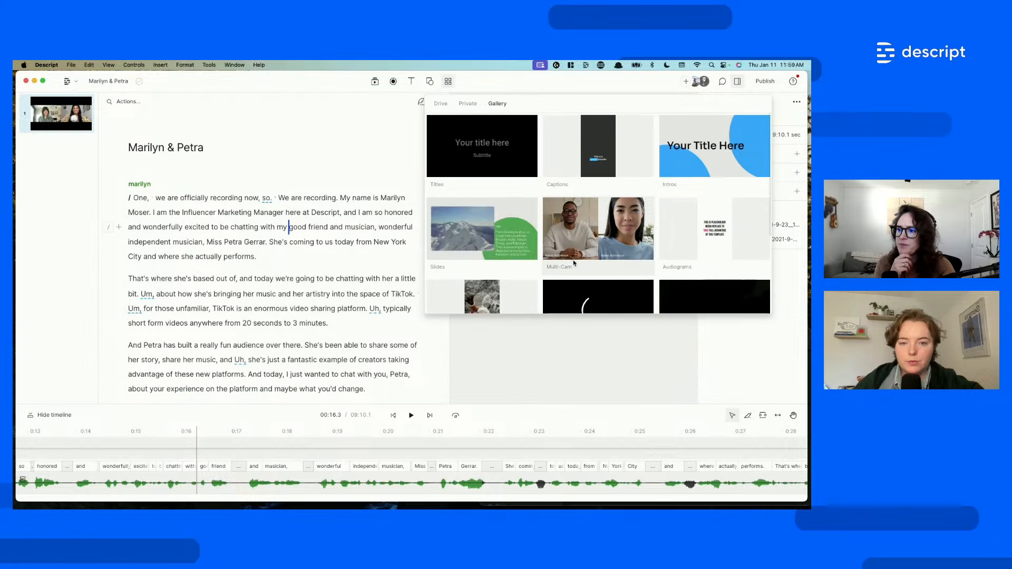
{"action": "scroll", "coordinate": [574, 262], "scroll_direction": "down", "scroll_amount": 2}
{"action": "scroll", "coordinate": [464, 156], "scroll_direction": "up", "scroll_amount": 2}
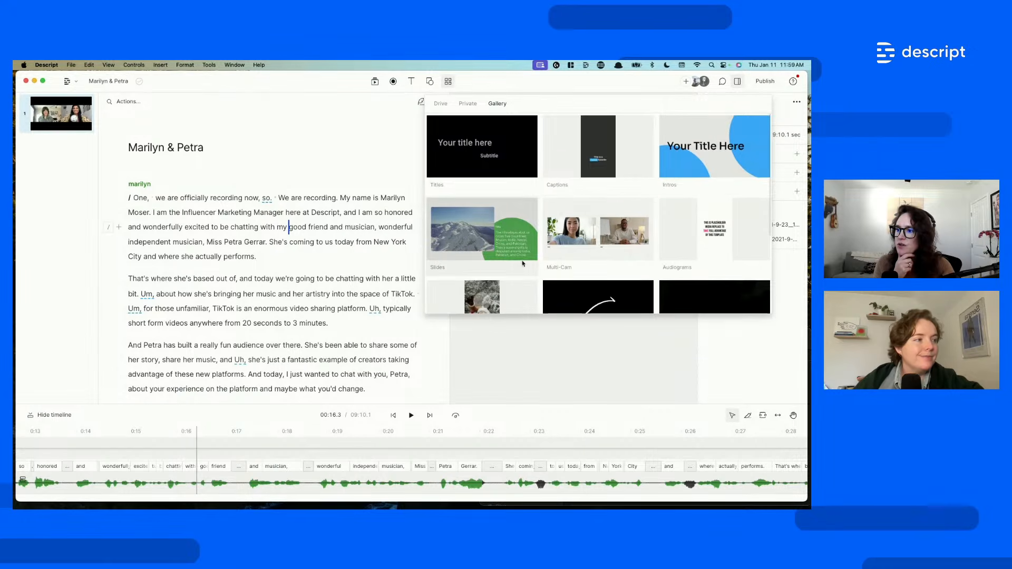
{"action": "left_click", "coordinate": [594, 256]}
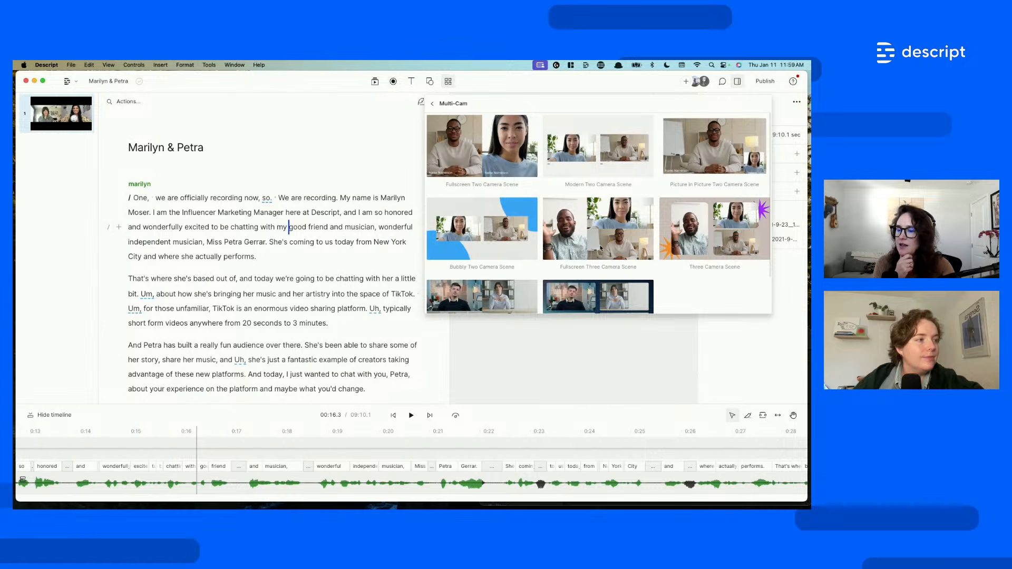
{"action": "scroll", "coordinate": [627, 255], "scroll_direction": "down", "scroll_amount": 2}
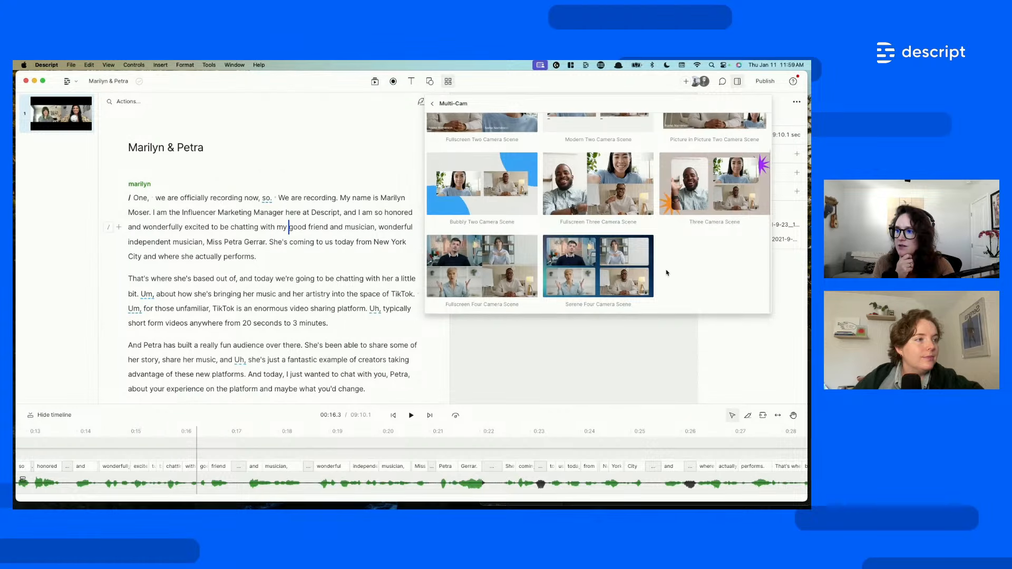
{"action": "scroll", "coordinate": [527, 246], "scroll_direction": "up", "scroll_amount": 2}
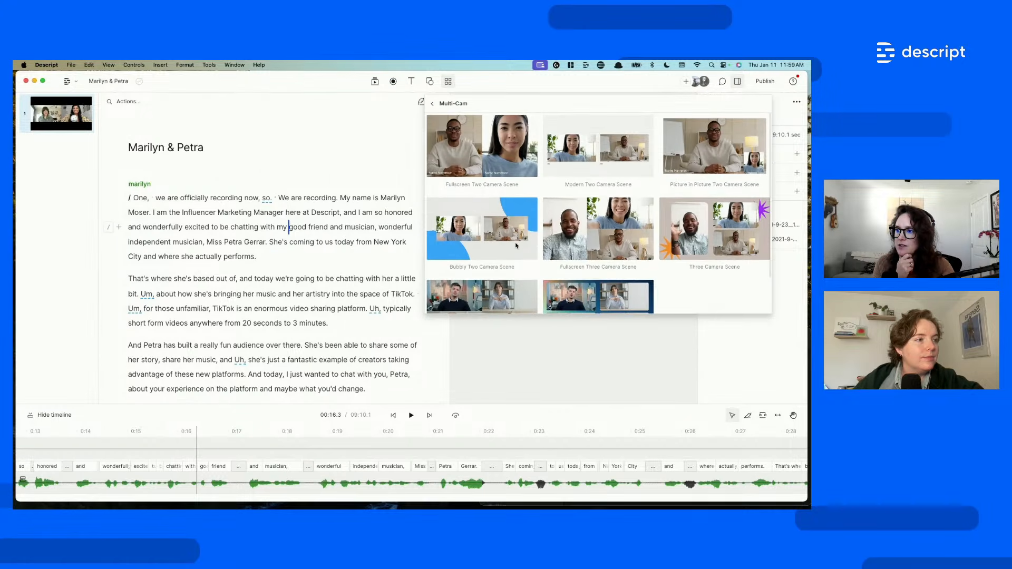
{"action": "left_click", "coordinate": [490, 254]}
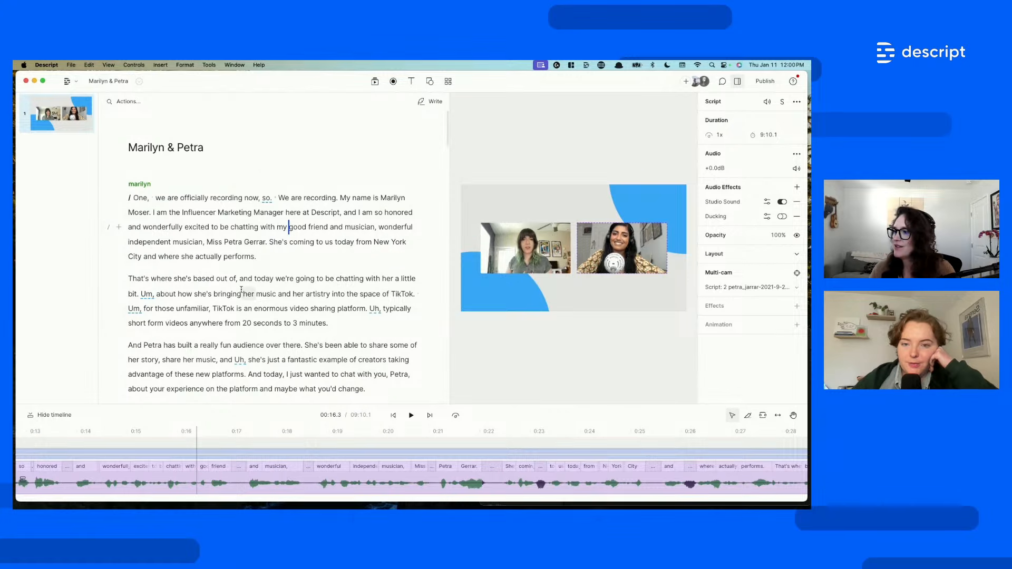
- Start a new scene before "That's where she's based" and fill the ellipse in its upper corner with purple
{"action": "left_click", "coordinate": [128, 279]}
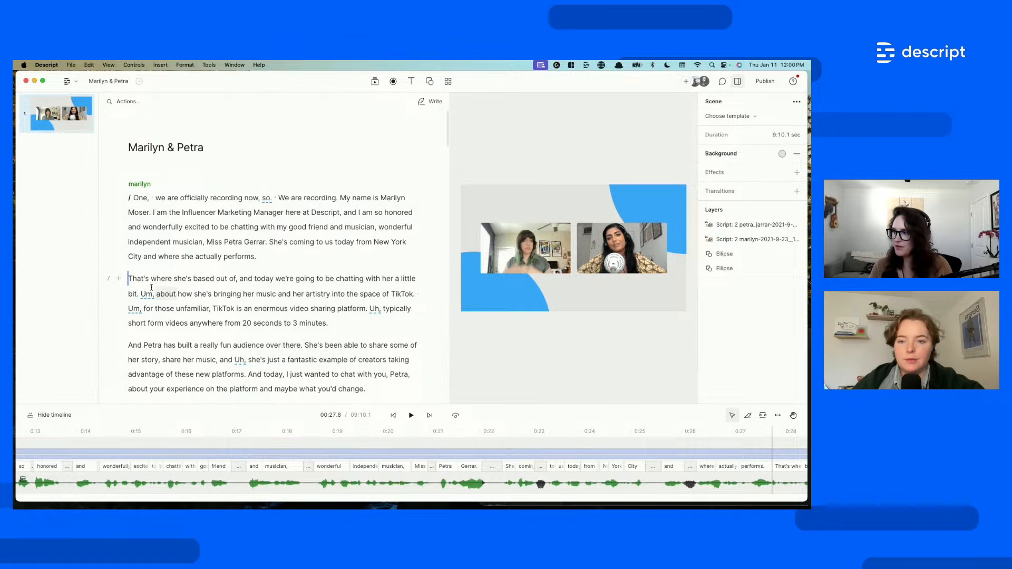
{"action": "type", "text": "/"}
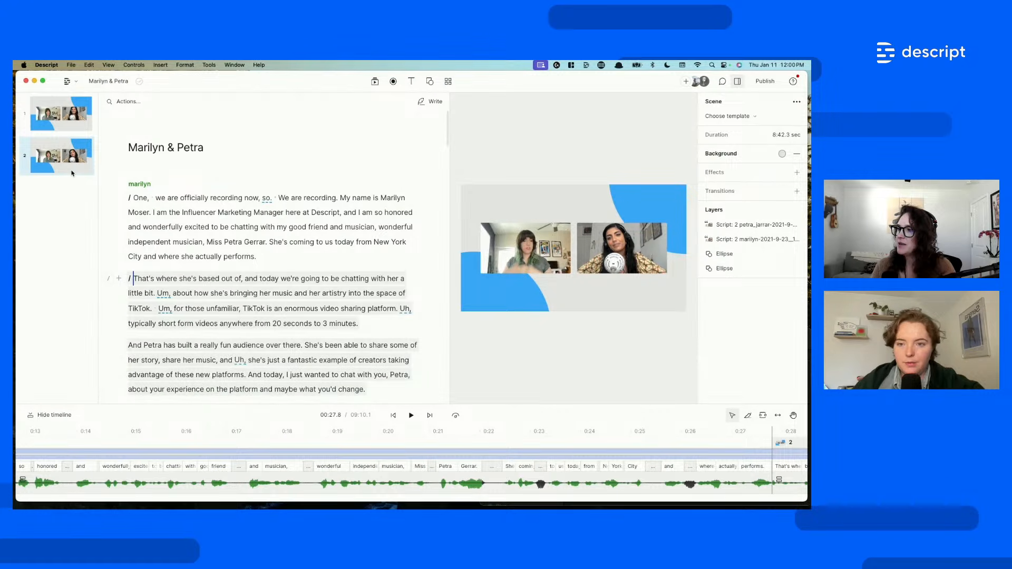
{"action": "left_click", "coordinate": [669, 199]}
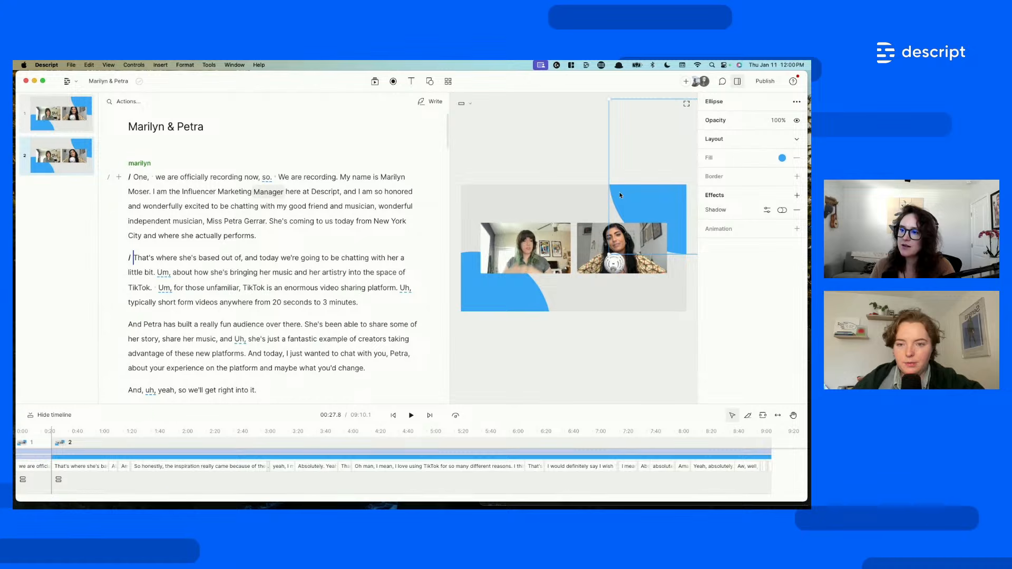
{"action": "left_click", "coordinate": [782, 158]}
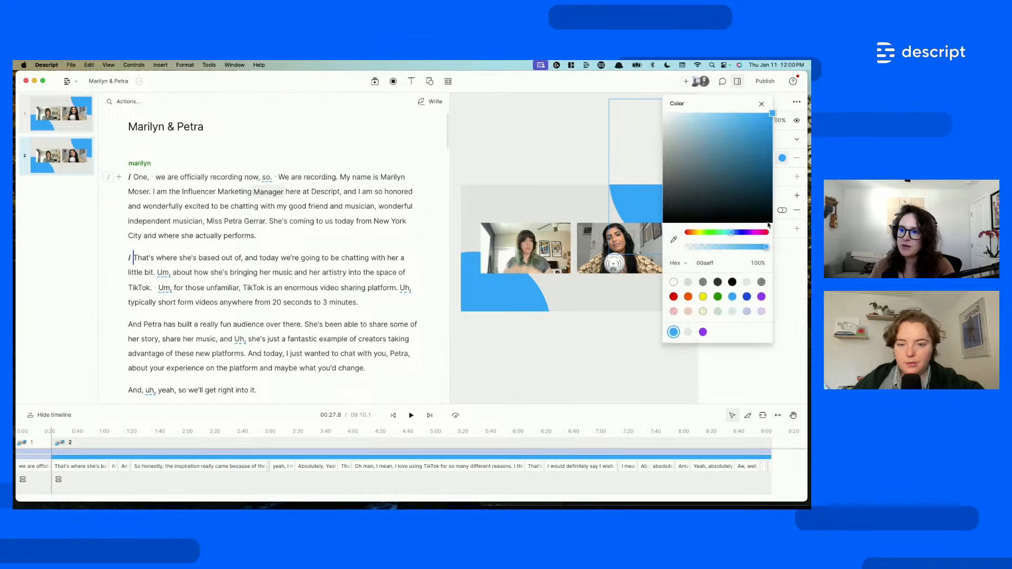
{"action": "left_click", "coordinate": [703, 332]}
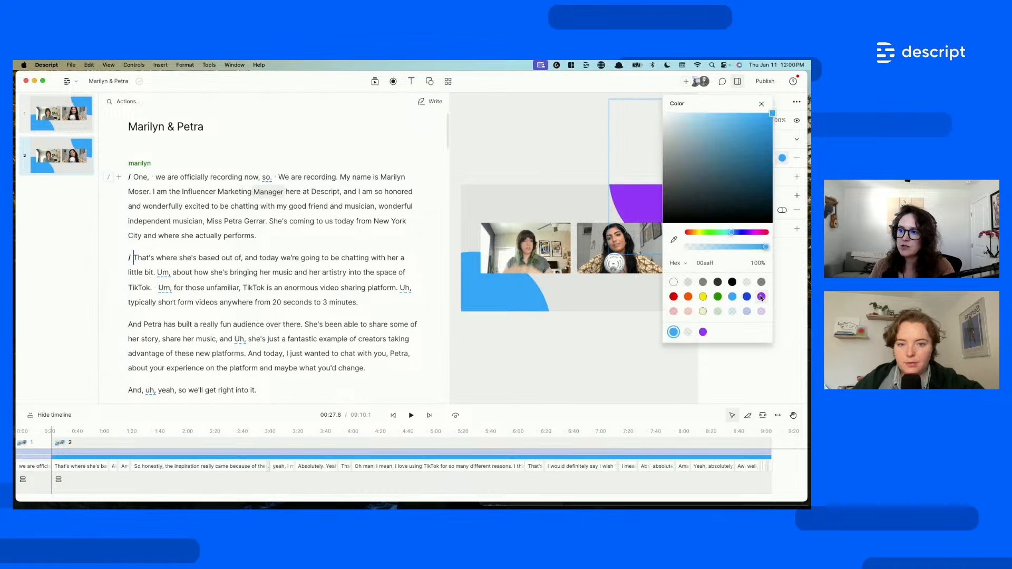
- Play across the scene change, then undo the ellipse recolouring and the added scene
{"action": "left_click", "coordinate": [208, 237]}
{"action": "key", "text": "space"}
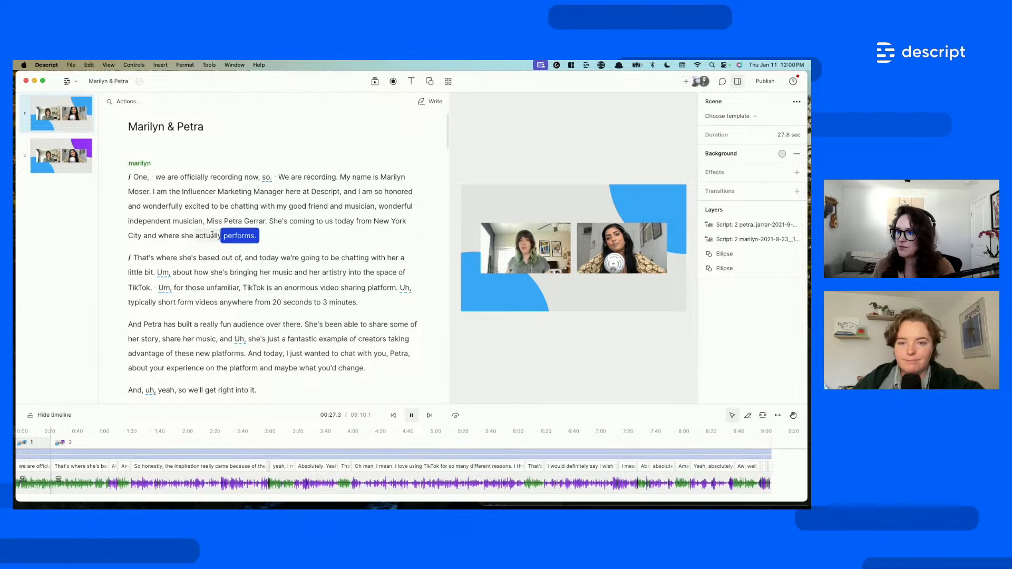
{"action": "key", "text": "space"}
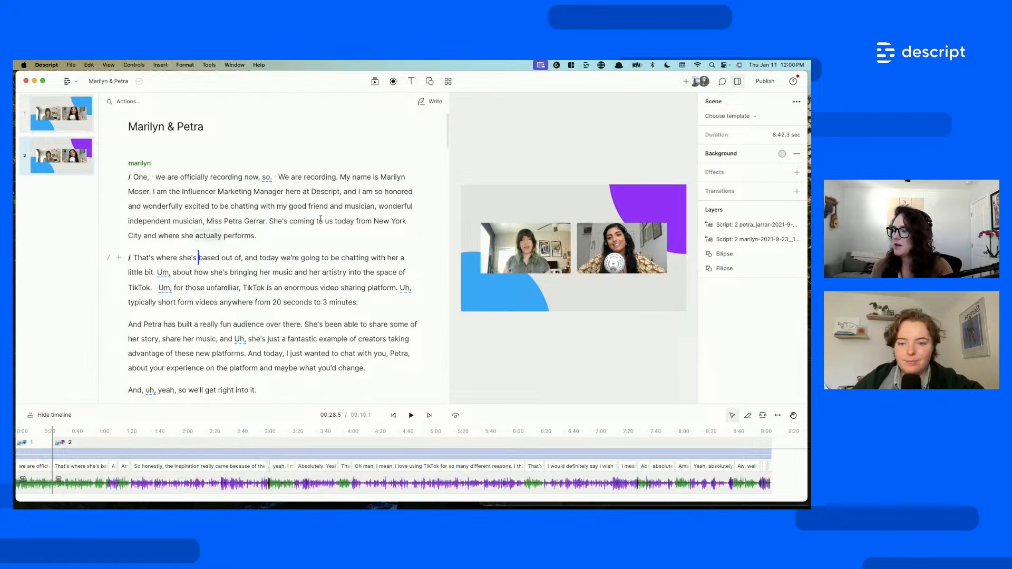
{"action": "key", "text": "super+z"}
{"action": "key", "text": "super+z"}
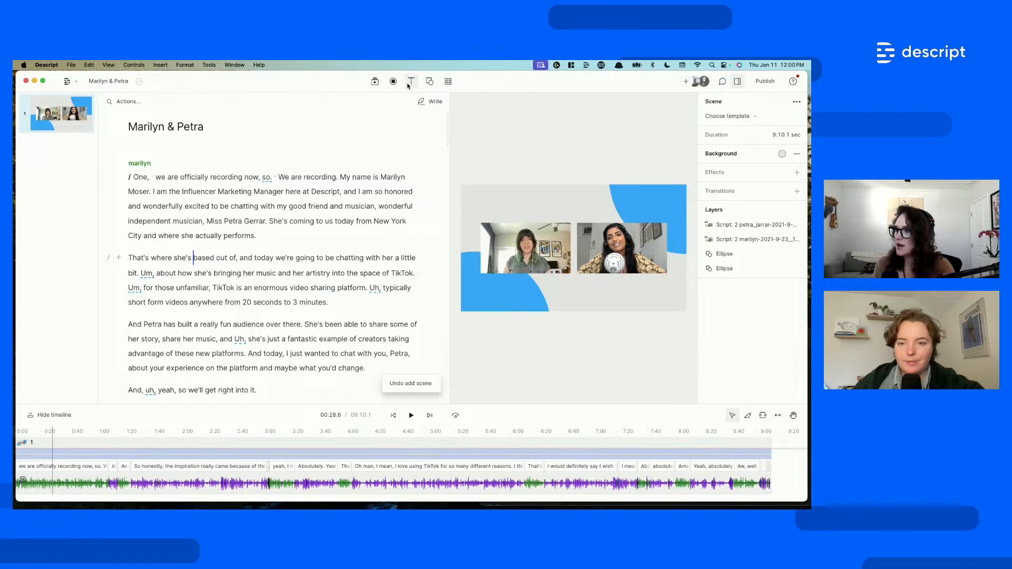
- Add captions to the interview scene and set their active-word highlight colour to dark blue (0045e5)
{"action": "left_click", "coordinate": [410, 83]}
{"action": "left_click", "coordinate": [408, 147]}
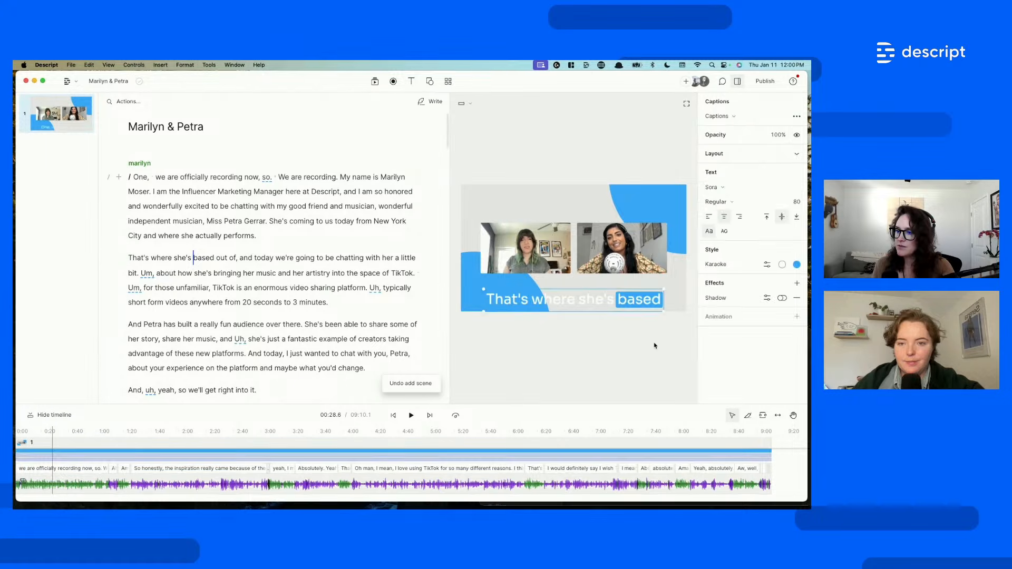
{"action": "left_click", "coordinate": [797, 265]}
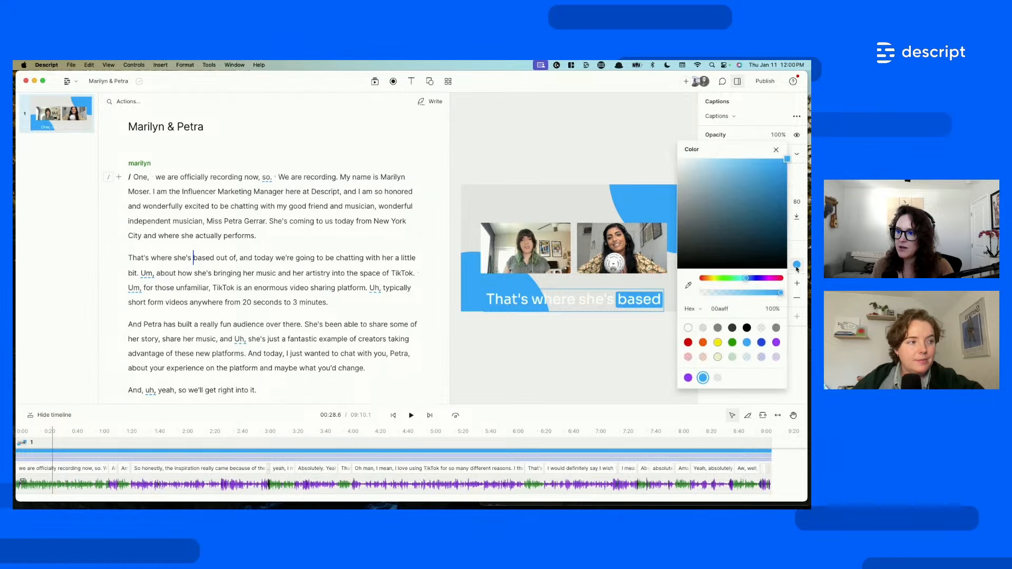
{"action": "left_click", "coordinate": [761, 343]}
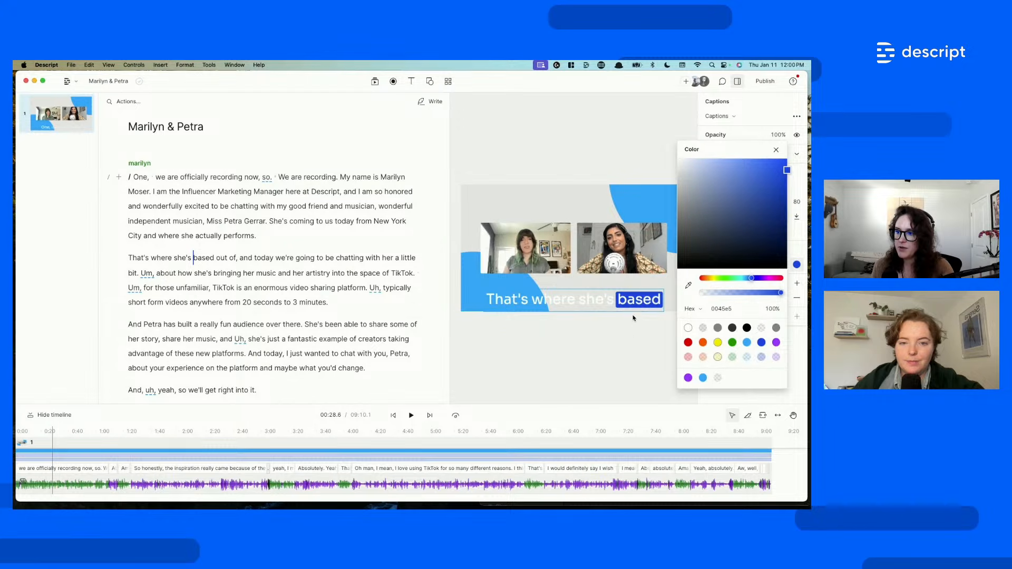
{"action": "left_click", "coordinate": [609, 349]}
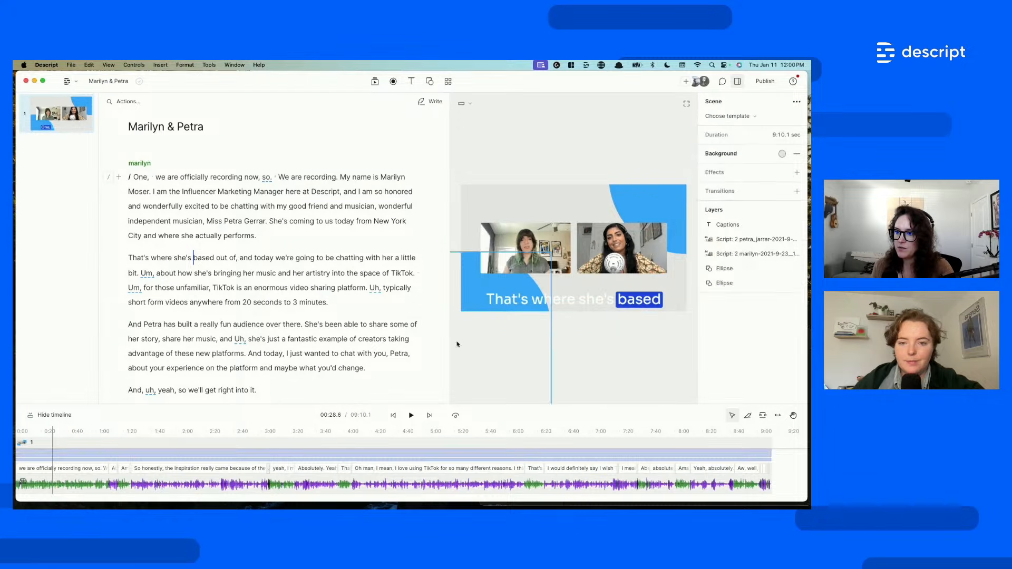
- Look through the gallery's Multi-Cam templates and the drive templates, leaving the current interview layout as it is
{"action": "left_click", "coordinate": [604, 303]}
{"action": "left_click", "coordinate": [259, 206]}
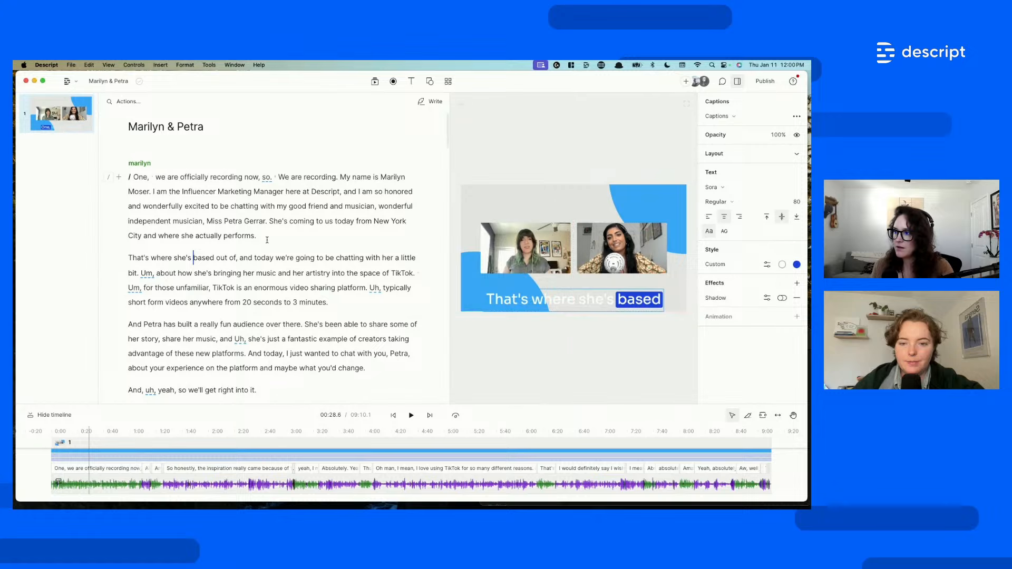
{"action": "left_click", "coordinate": [448, 81]}
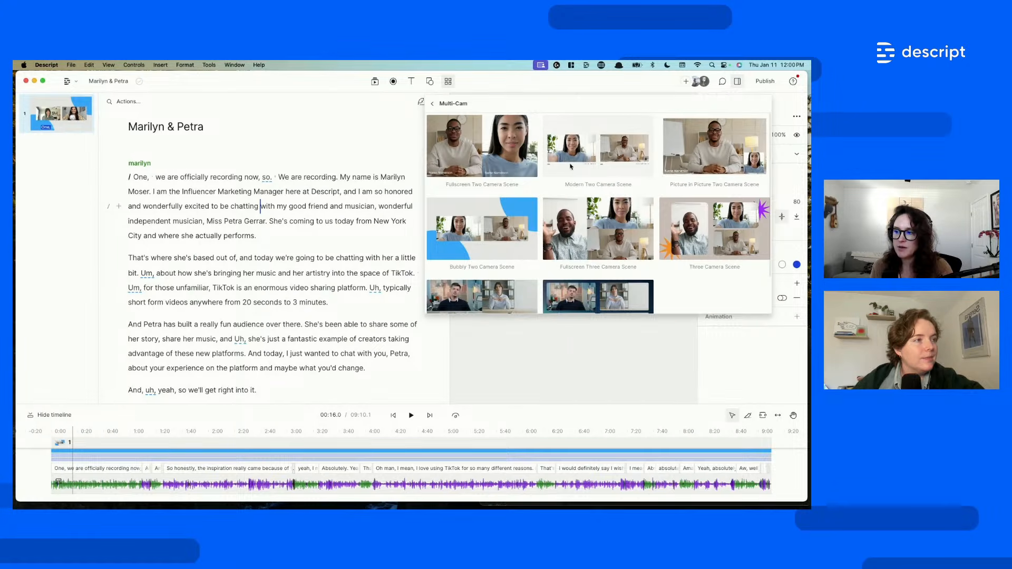
{"action": "scroll", "coordinate": [596, 263], "scroll_direction": "down", "scroll_amount": 2}
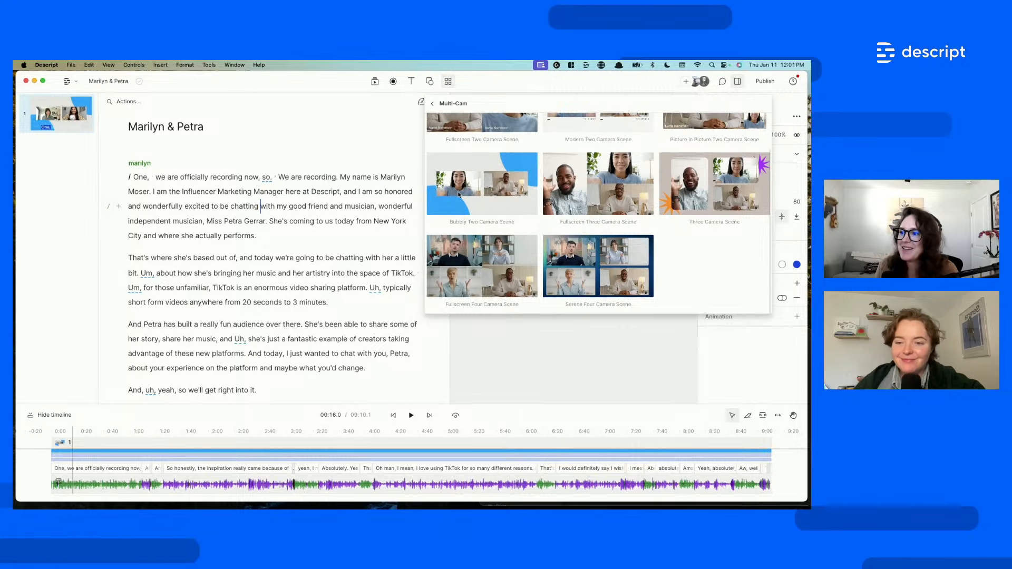
{"action": "left_click", "coordinate": [431, 105]}
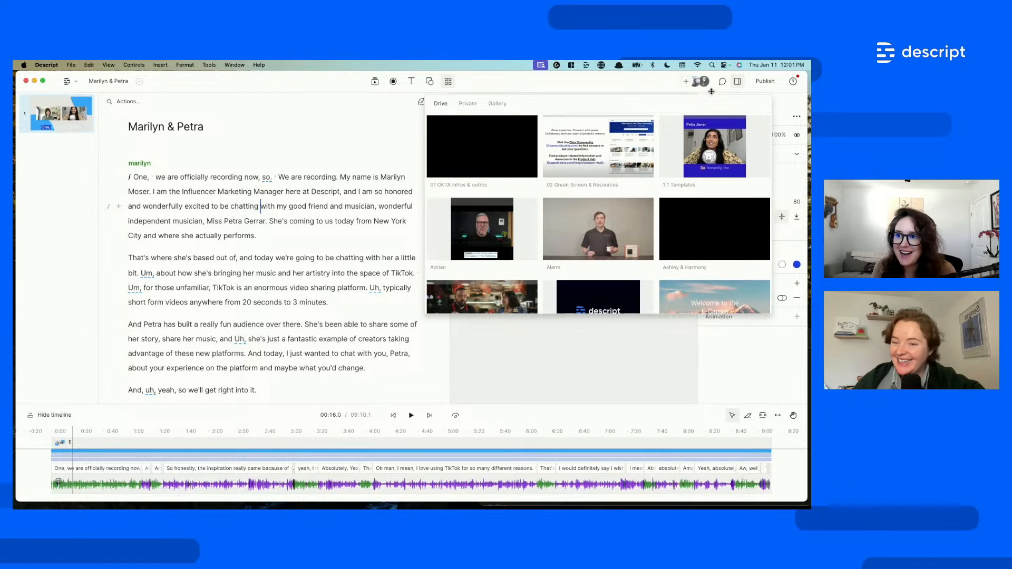
{"action": "left_click", "coordinate": [244, 206]}
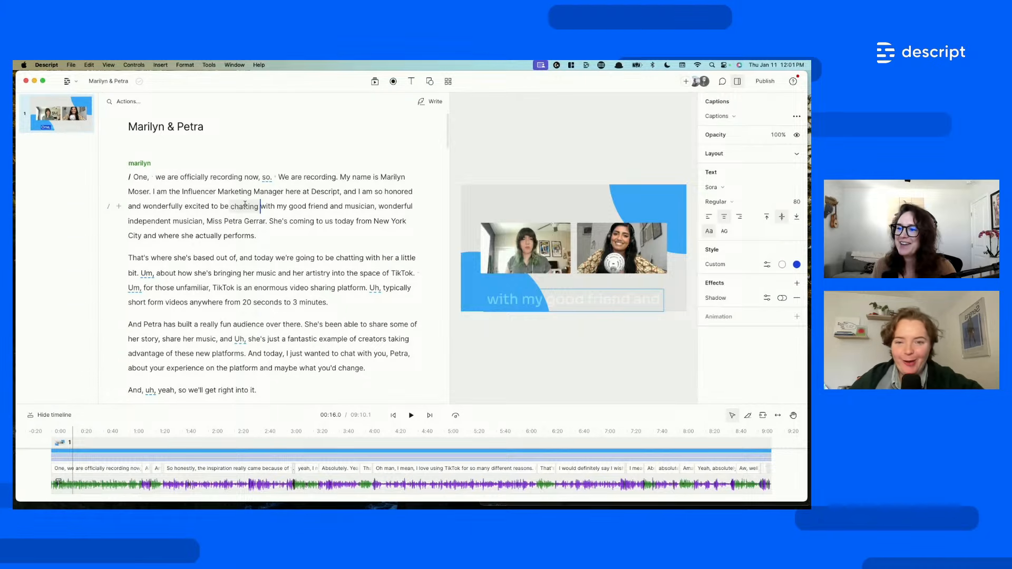
{"action": "left_click", "coordinate": [478, 354]}
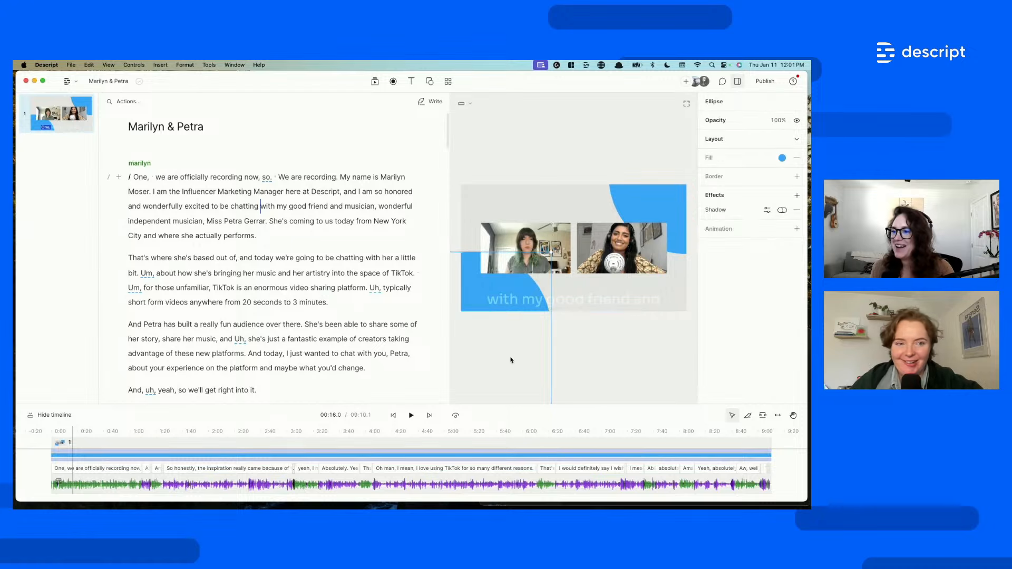
{"action": "left_click", "coordinate": [602, 362]}
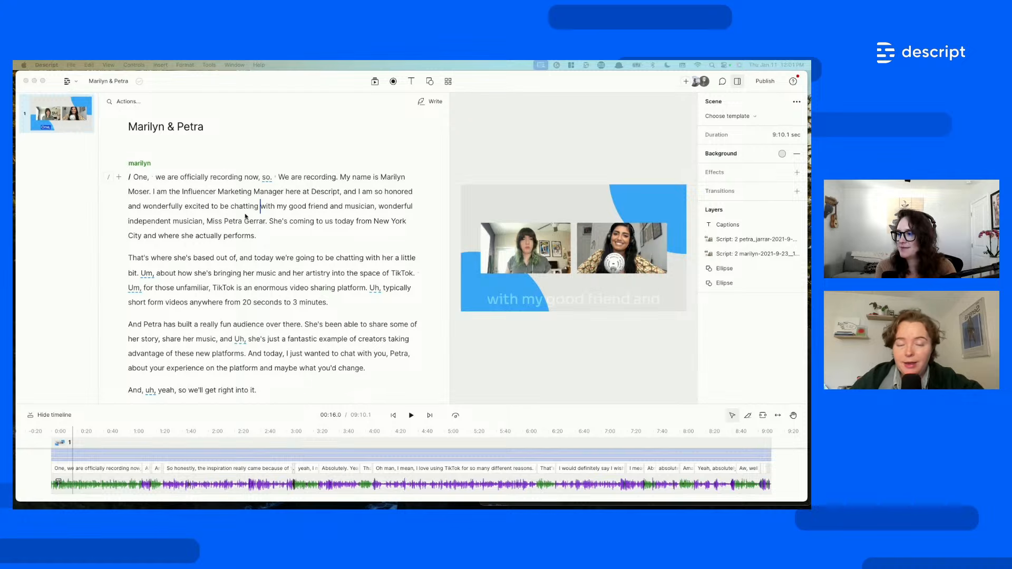
- Apply the Eye Contact effect to the interview's multi-cam video and widen the canvas preview beside the script
{"action": "left_click", "coordinate": [256, 237]}
{"action": "left_click_drag", "start_coordinate": [256, 237], "coordinate": [246, 221]}
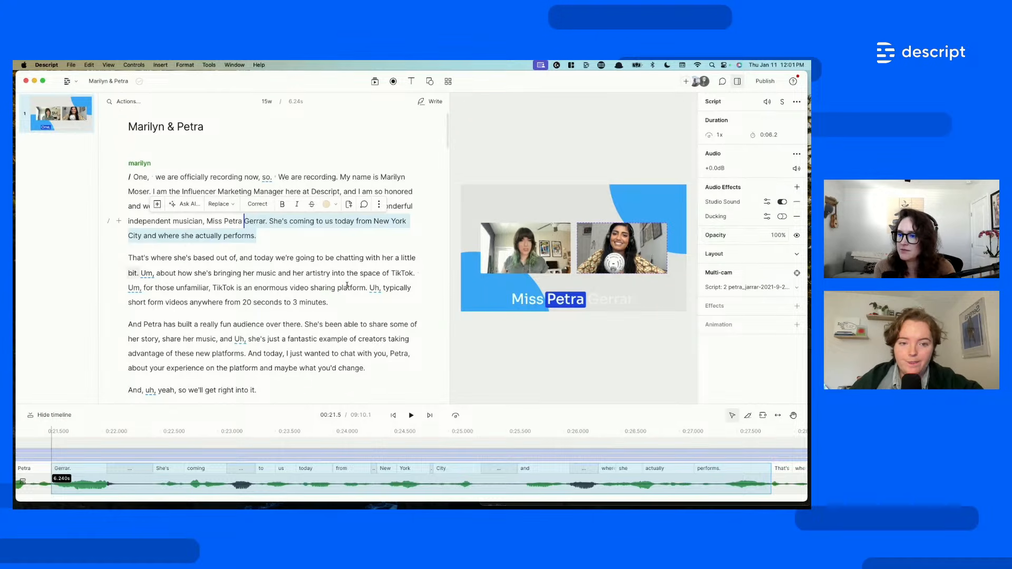
{"action": "left_click", "coordinate": [298, 277]}
{"action": "left_click", "coordinate": [299, 274]}
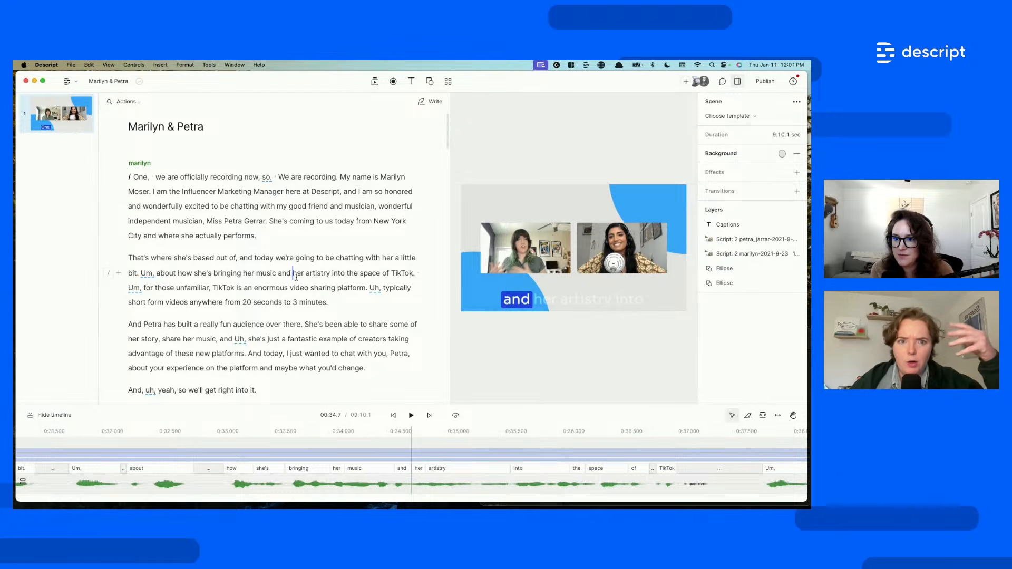
{"action": "left_click", "coordinate": [623, 239]}
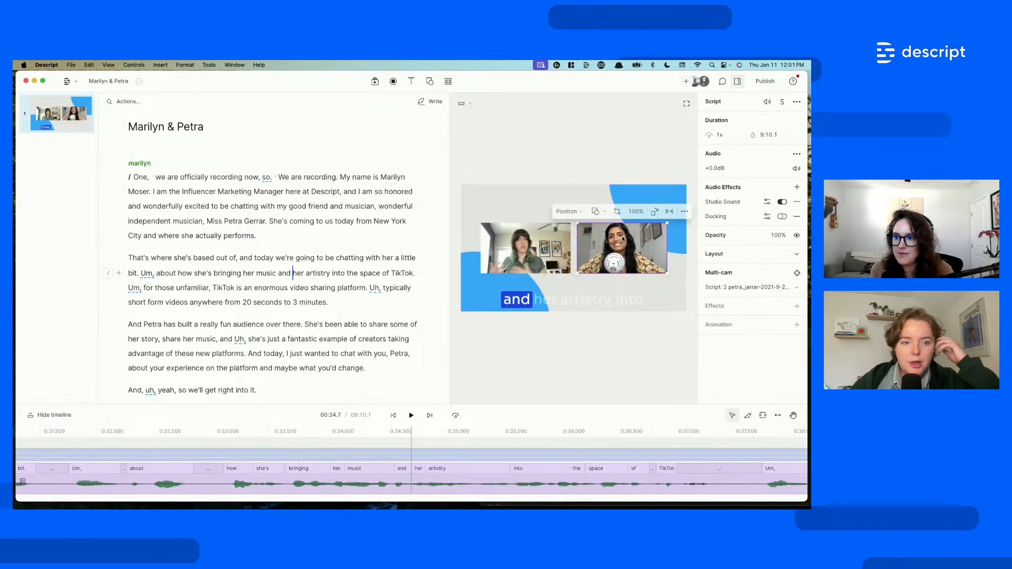
{"action": "left_click", "coordinate": [796, 307]}
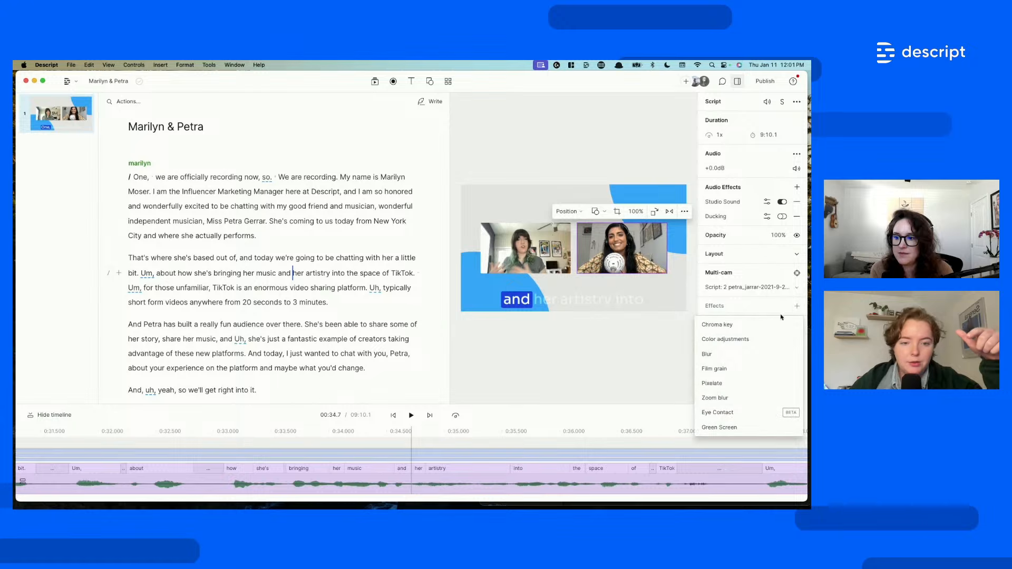
{"action": "left_click", "coordinate": [740, 417]}
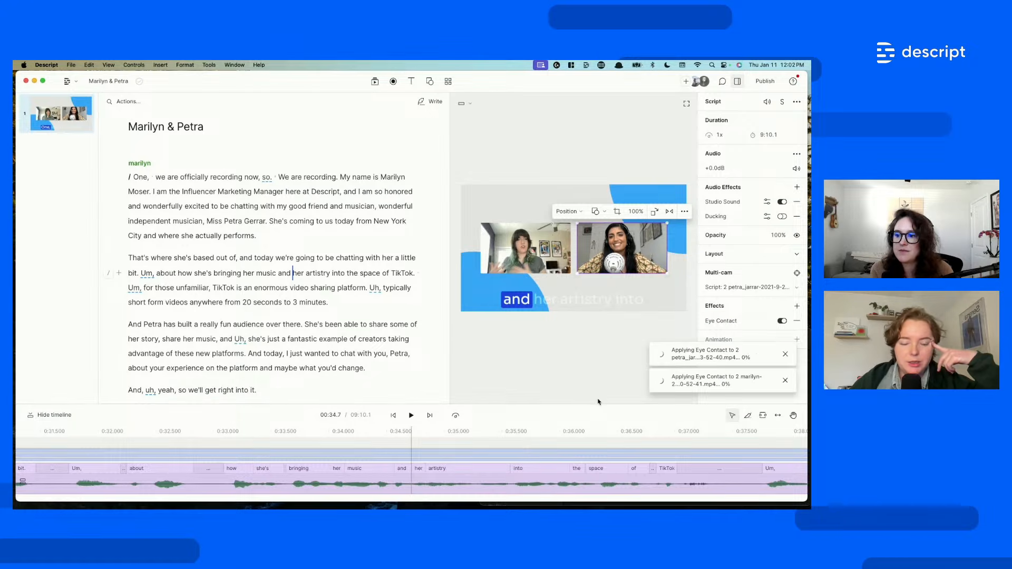
{"action": "left_click", "coordinate": [569, 367]}
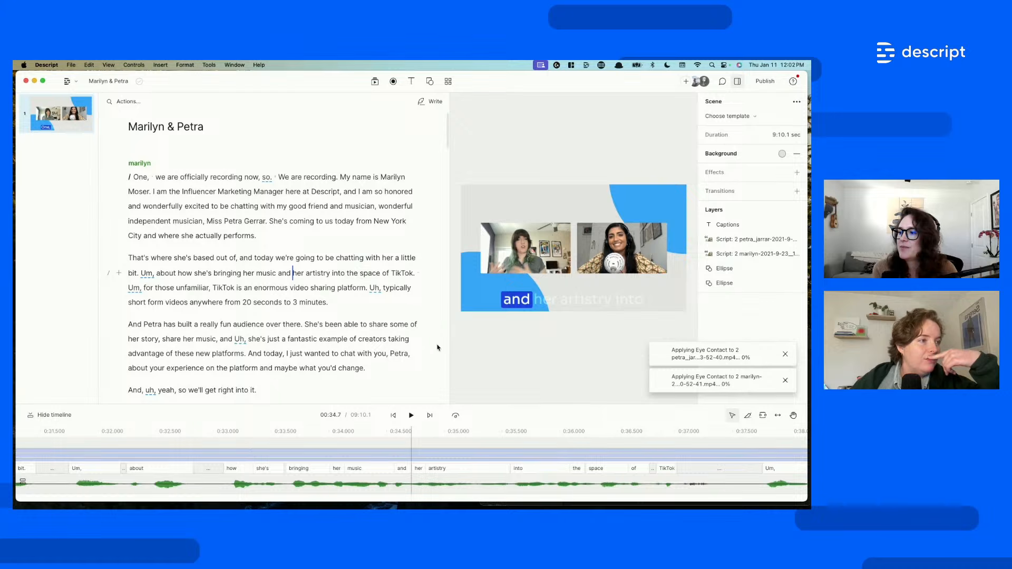
{"action": "left_click_drag", "start_coordinate": [449, 359], "coordinate": [429, 360]}
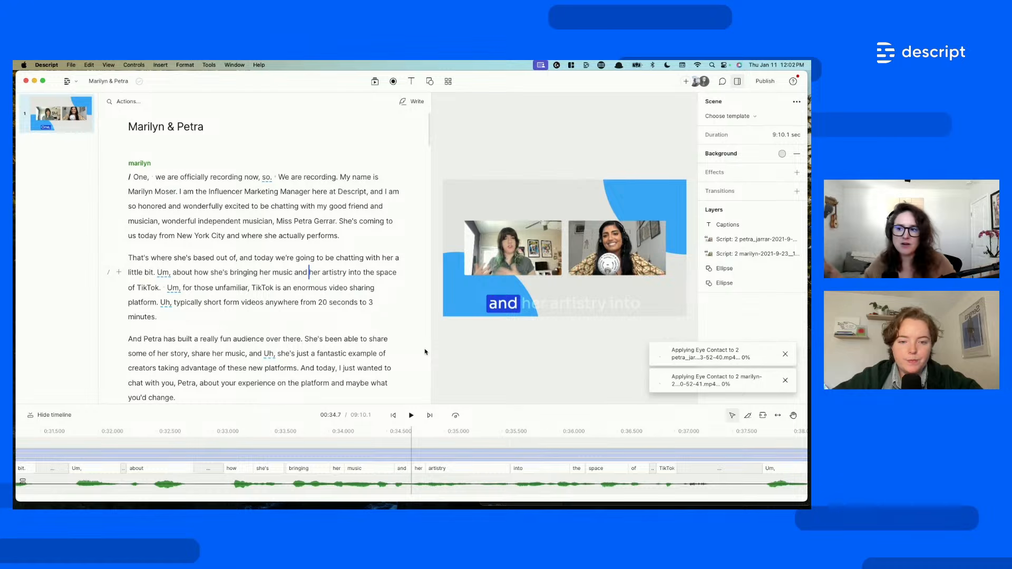
- Select the script passage from "Influencer Marketing Manager" through "actually performs" and turn off its Studio Sound
{"action": "left_click", "coordinate": [294, 272]}
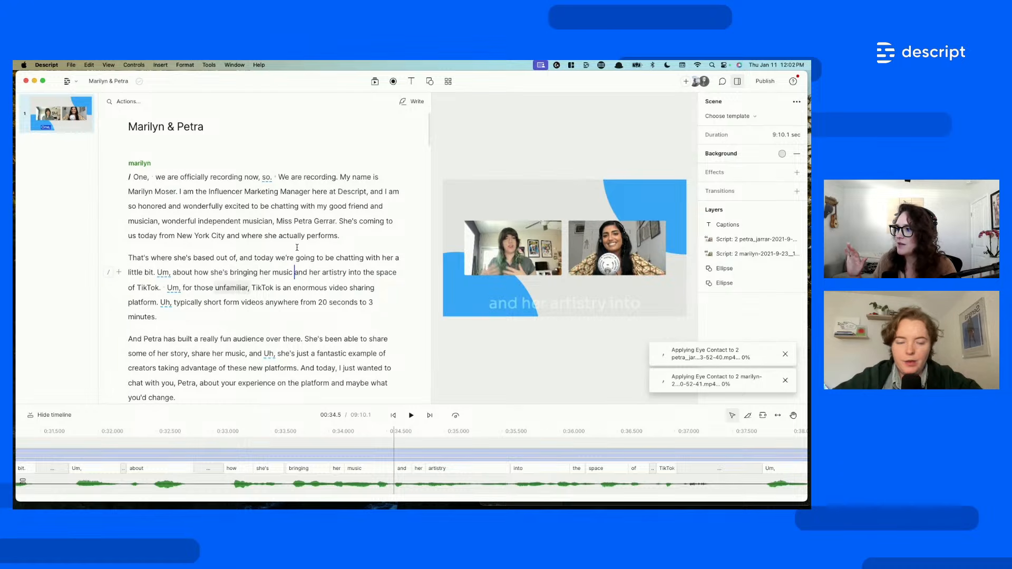
{"action": "left_click_drag", "start_coordinate": [345, 236], "coordinate": [209, 192]}
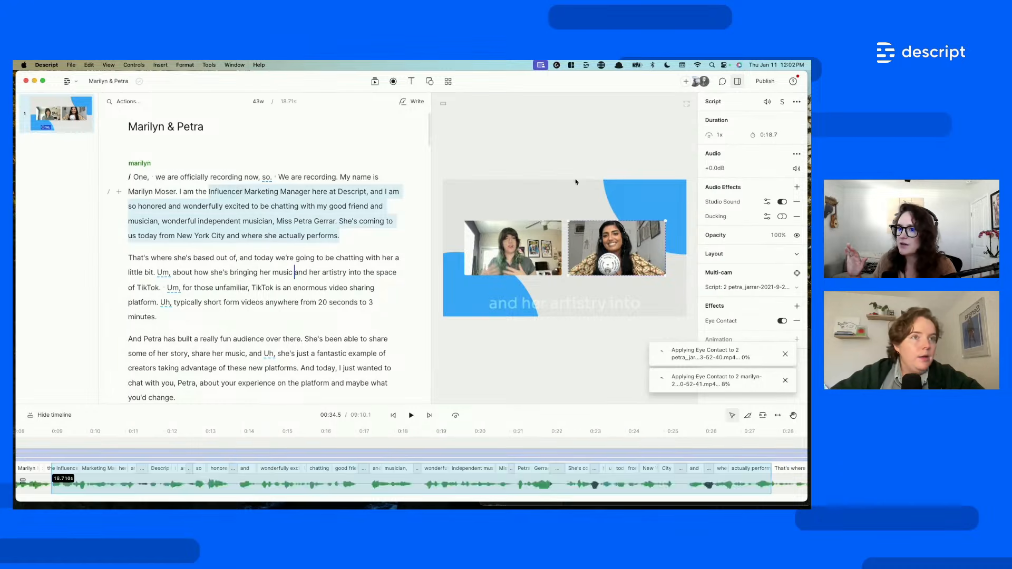
{"action": "left_click", "coordinate": [767, 201]}
{"action": "left_click", "coordinate": [784, 204]}
{"action": "left_click", "coordinate": [782, 203]}
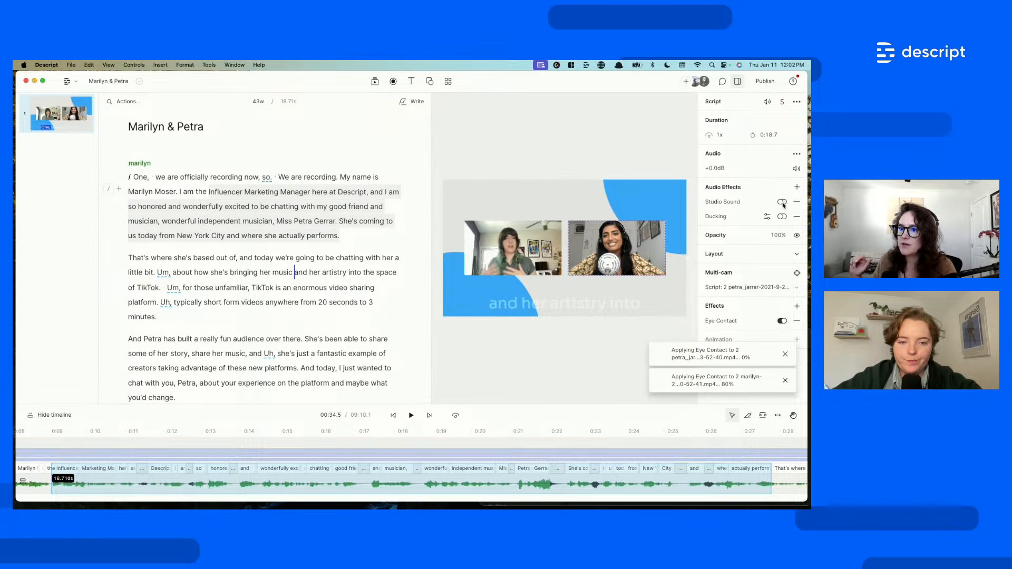
- Play the interview from "My name is" to hear the audio without Studio Sound
{"action": "left_click", "coordinate": [338, 191], "text": "shift"}
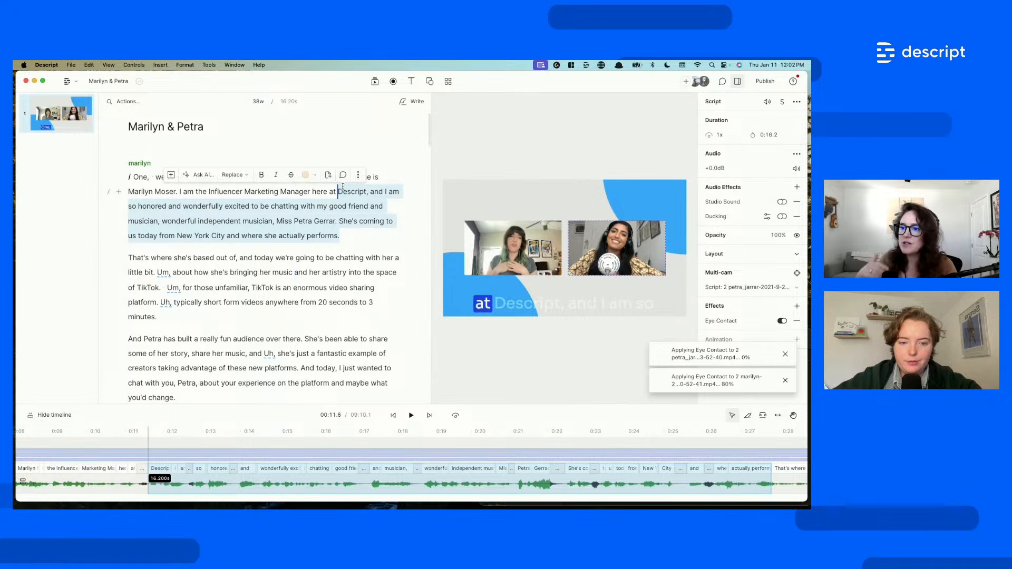
{"action": "left_click", "coordinate": [340, 236]}
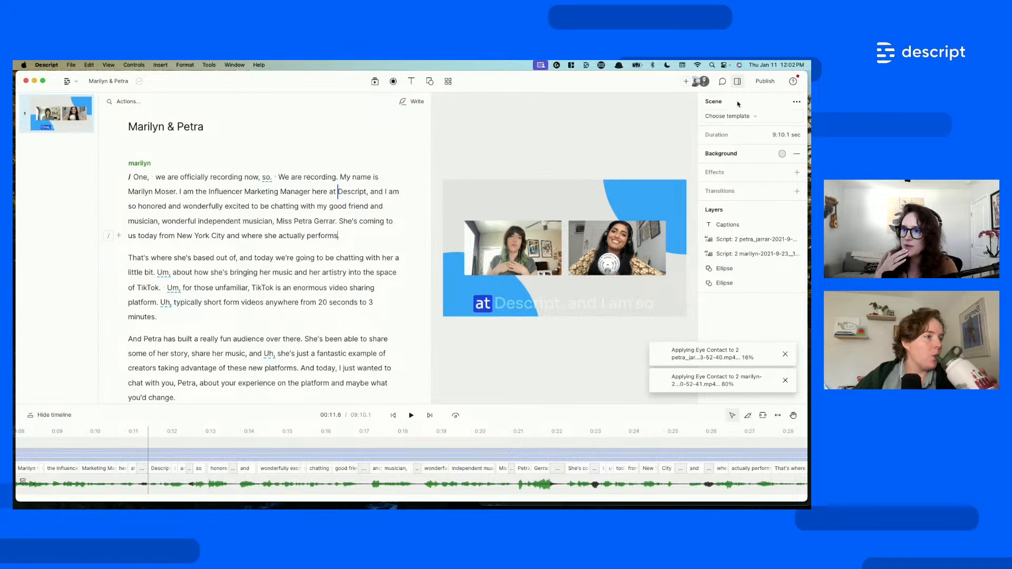
{"action": "left_click_drag", "start_coordinate": [340, 235], "coordinate": [340, 177]}
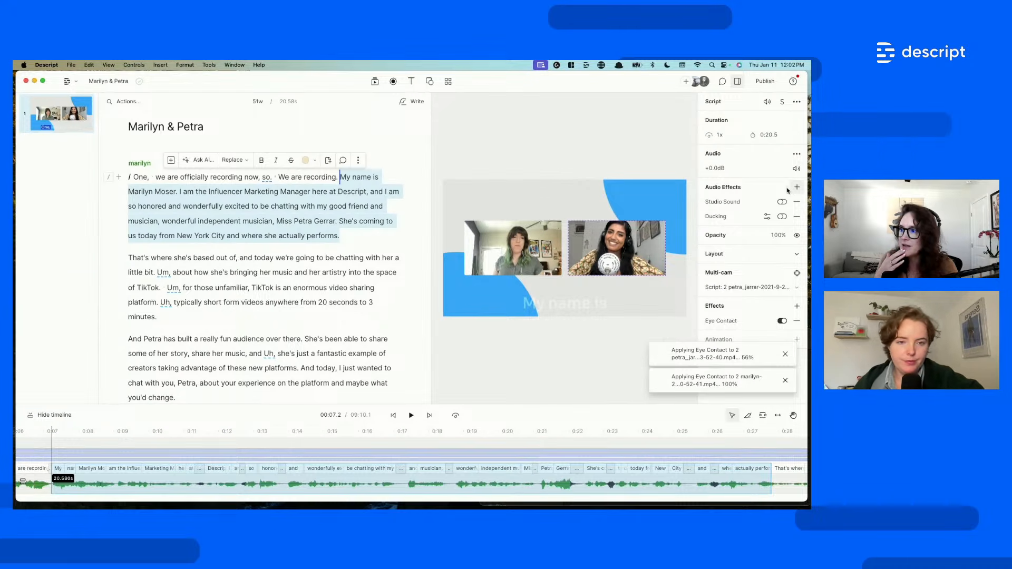
{"action": "left_click", "coordinate": [340, 177]}
{"action": "key", "text": "space"}
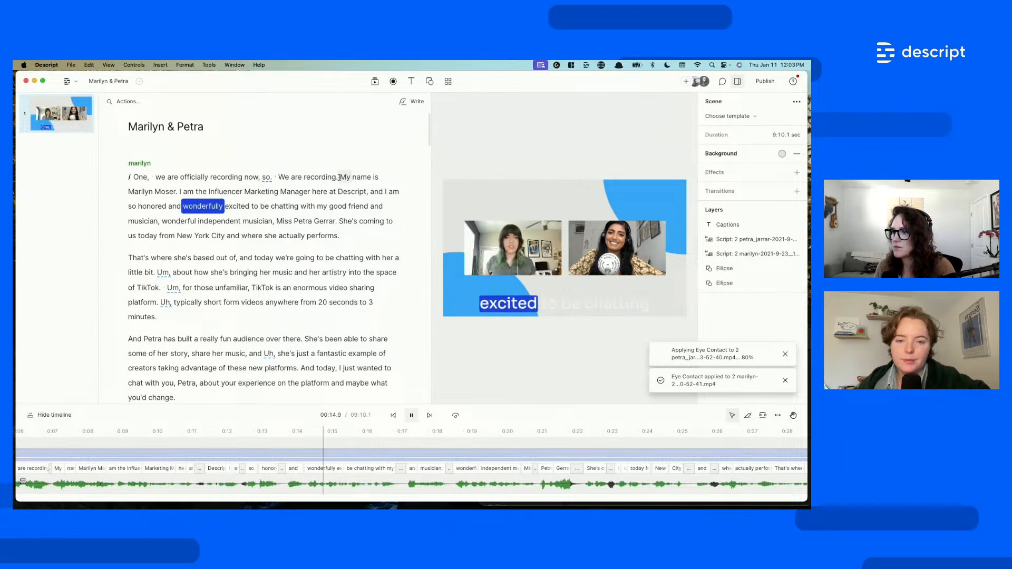
{"action": "key", "text": "space"}
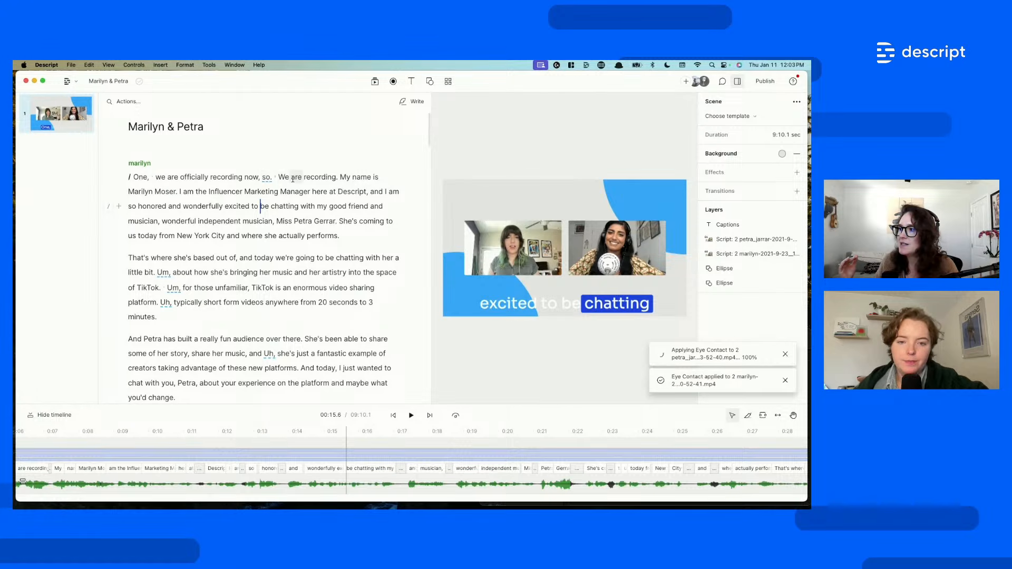
- Turn Studio Sound on, set its intensity to 90%, and play from "My name is" to check the audio
{"action": "left_click", "coordinate": [345, 177]}
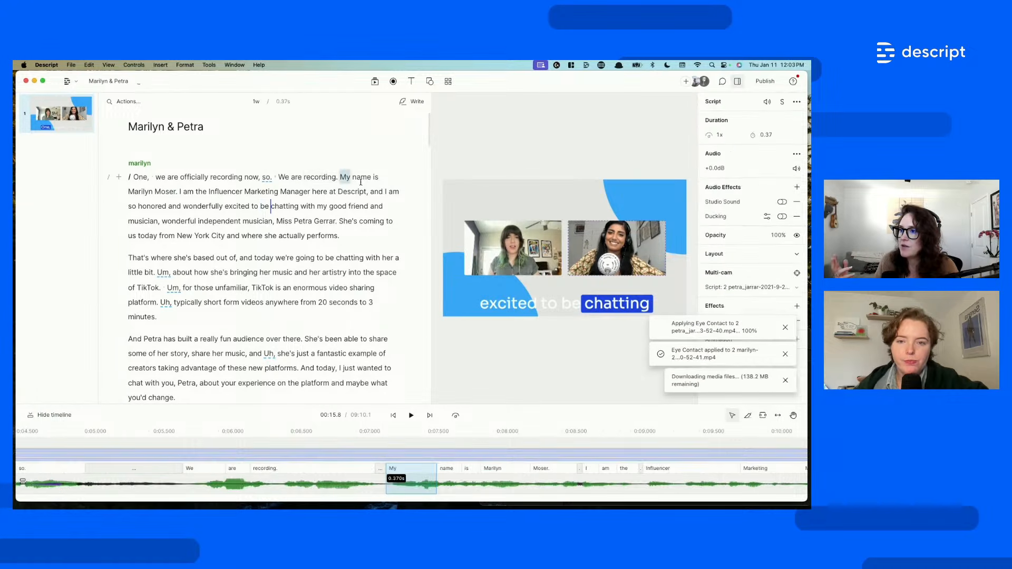
{"action": "left_click", "coordinate": [782, 202]}
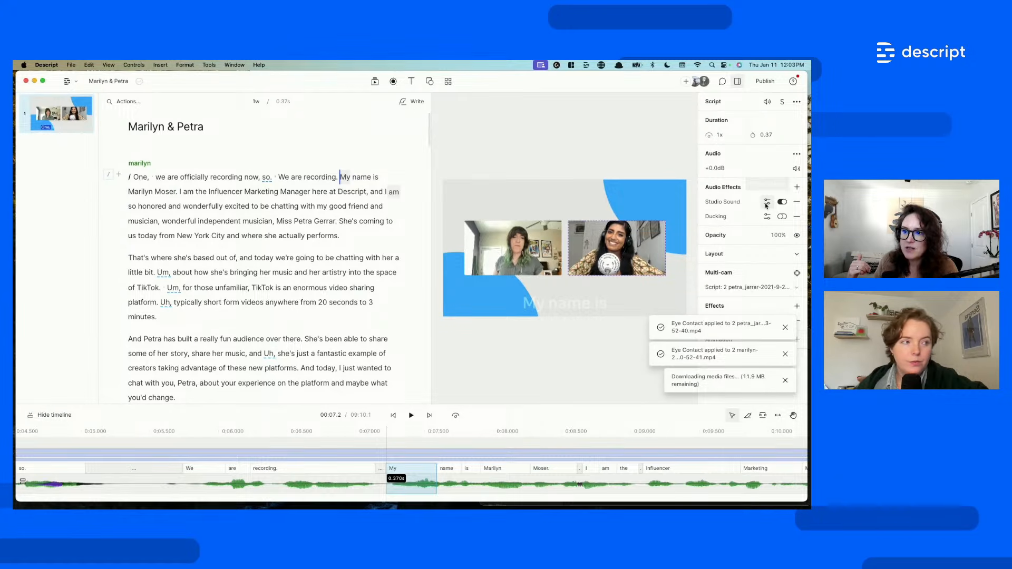
{"action": "left_click", "coordinate": [766, 204]}
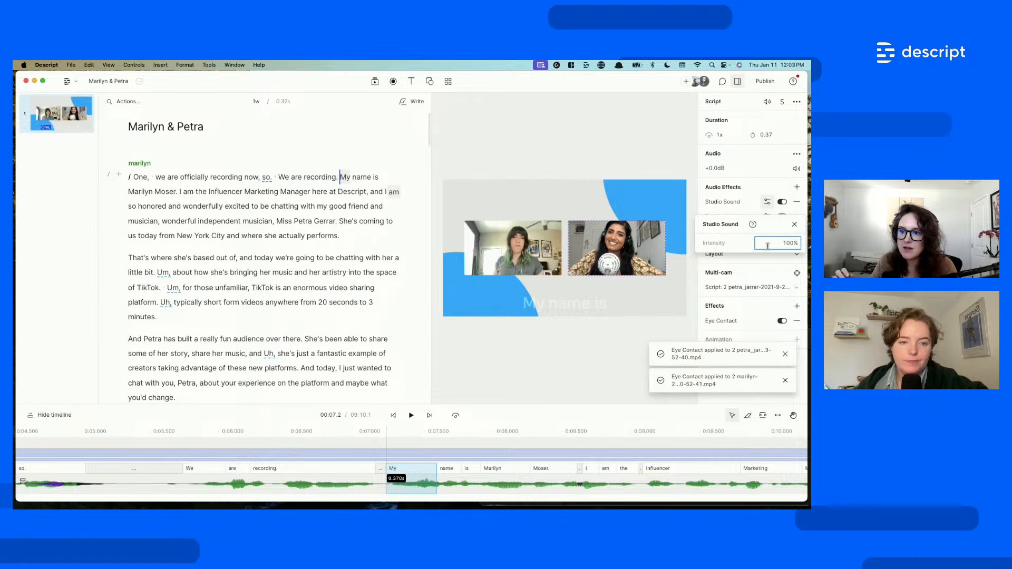
{"action": "type", "text": "90"}
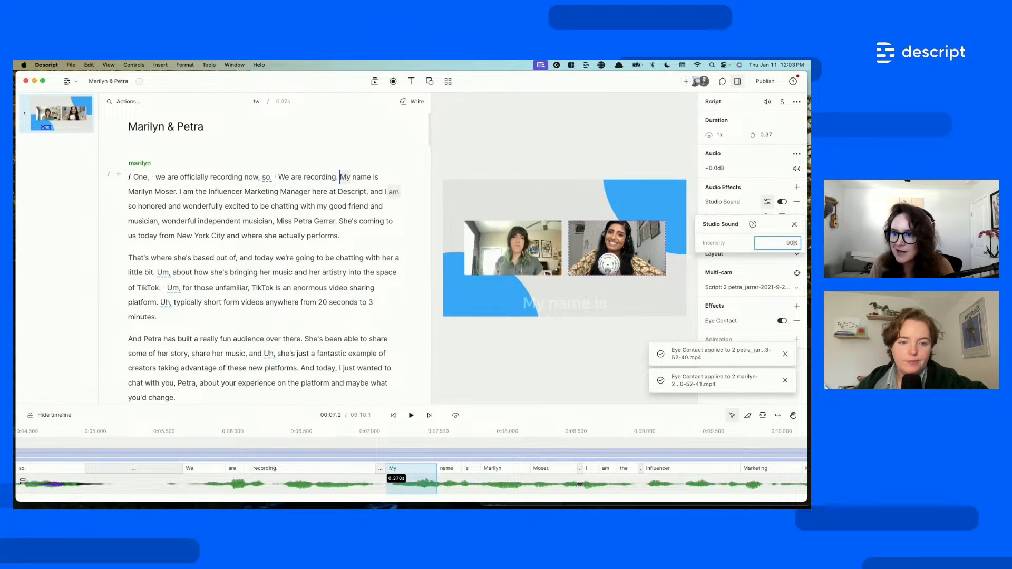
{"action": "left_click", "coordinate": [304, 177]}
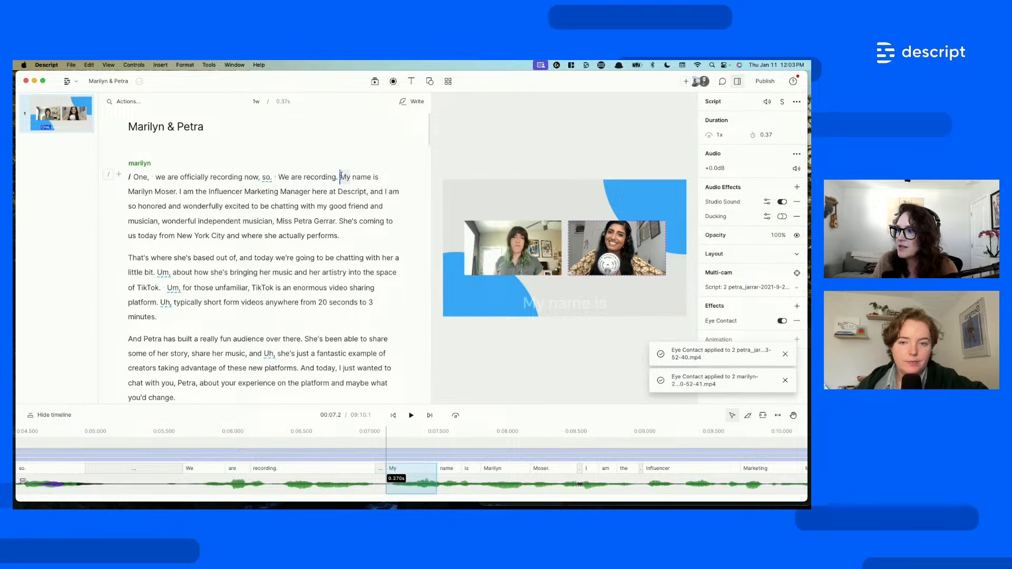
{"action": "key", "text": "space"}
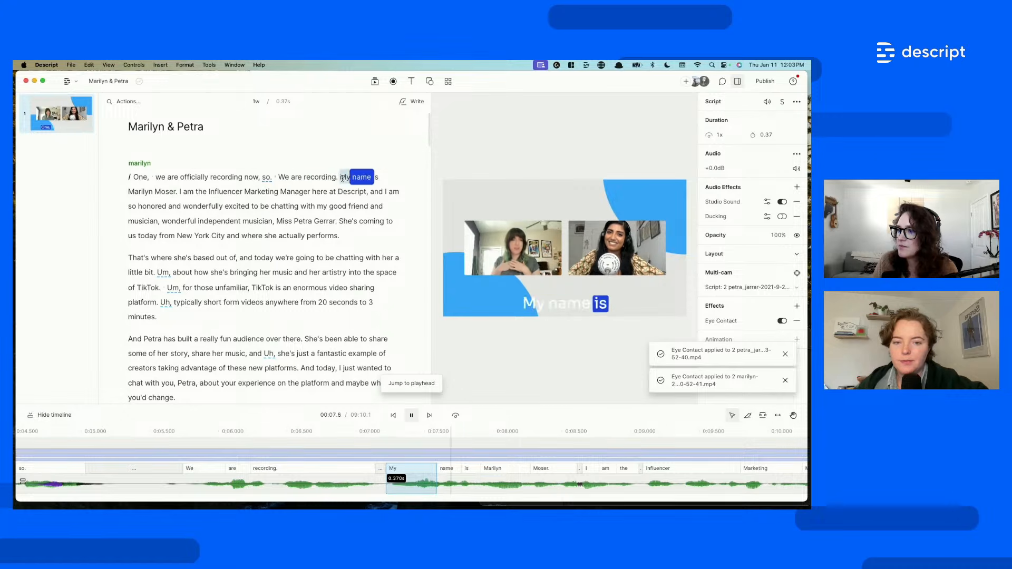
{"action": "key", "text": "space"}
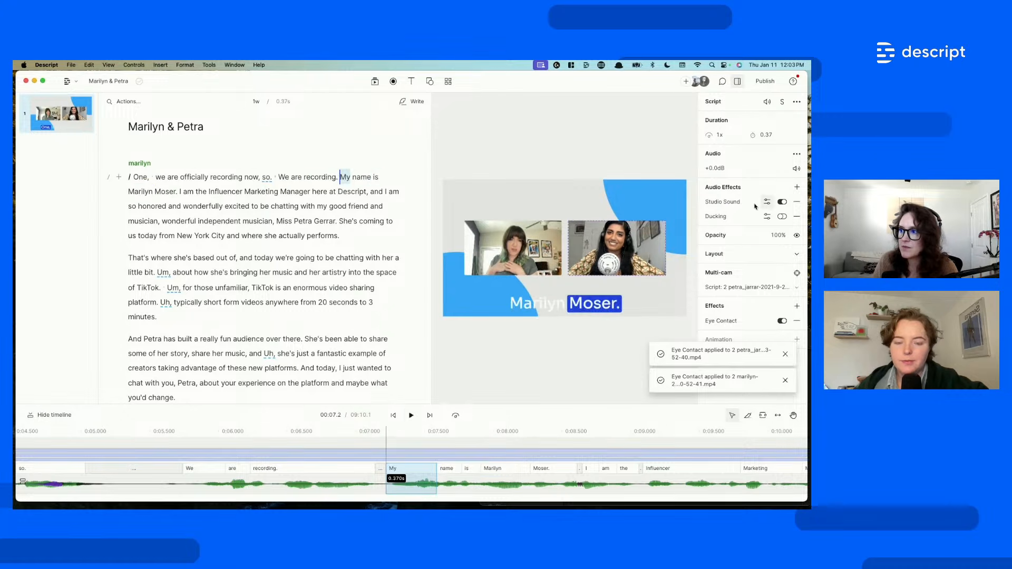
- Lower the Studio Sound intensity further and replay the interview from "My name is" to compare the audio
{"action": "key", "text": "Escape"}
{"action": "double_click", "coordinate": [361, 177]}
{"action": "left_click", "coordinate": [766, 202]}
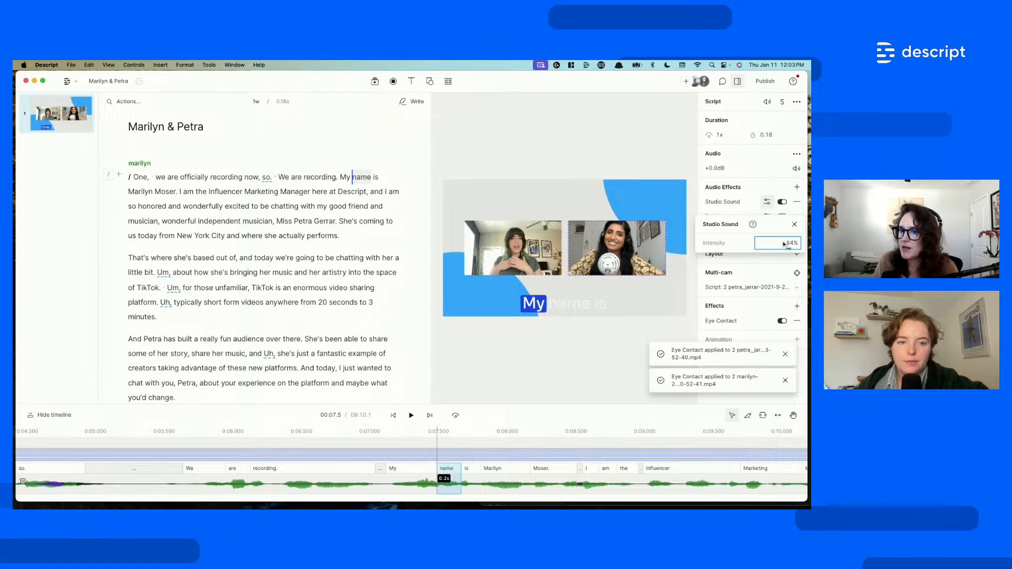
{"action": "left_click", "coordinate": [344, 177]}
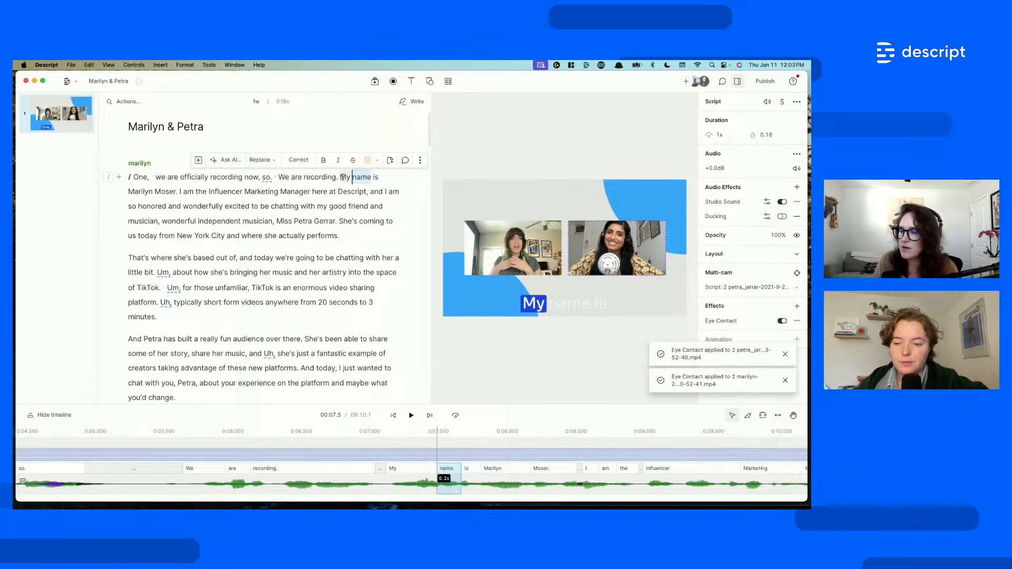
{"action": "left_click", "coordinate": [341, 178]}
{"action": "key", "text": "space"}
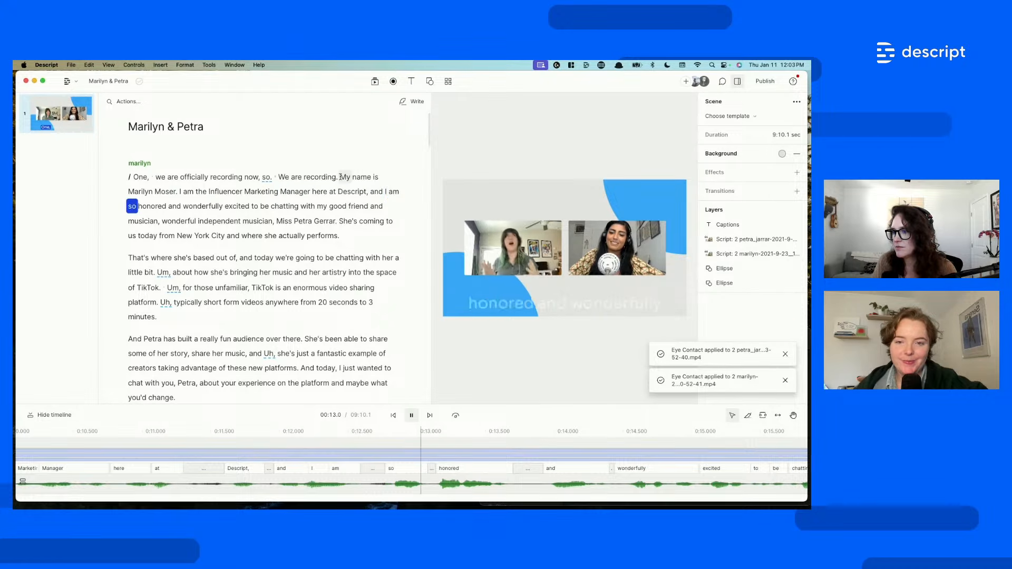
{"action": "key", "text": "space"}
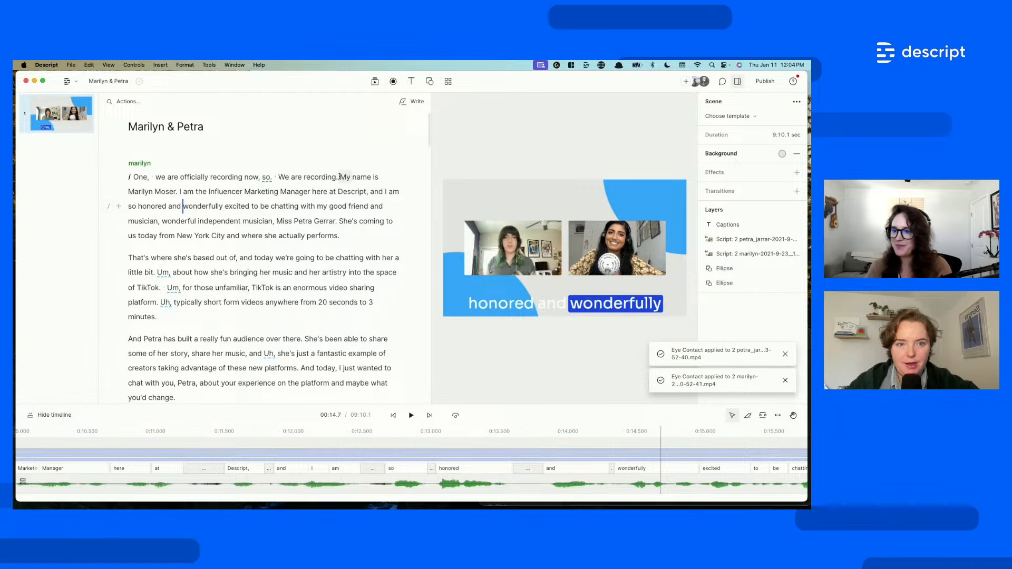
- Dismiss the Eye Contact notifications and set the Studio Sound intensity to 84% with the script word "Manager" selected
{"action": "left_click", "coordinate": [785, 354]}
{"action": "left_click", "coordinate": [789, 379]}
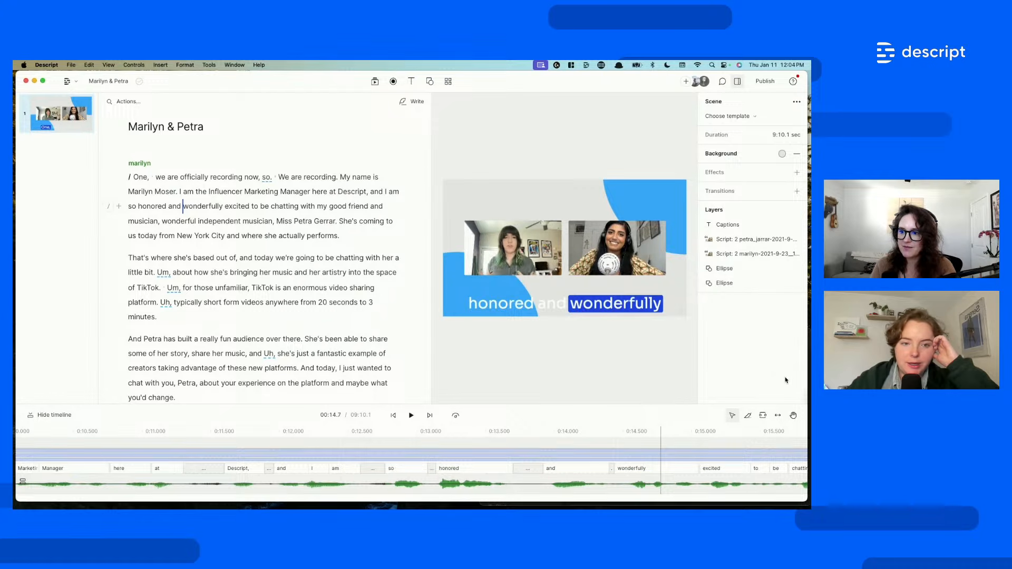
{"action": "double_click", "coordinate": [293, 194]}
{"action": "left_click", "coordinate": [767, 202]}
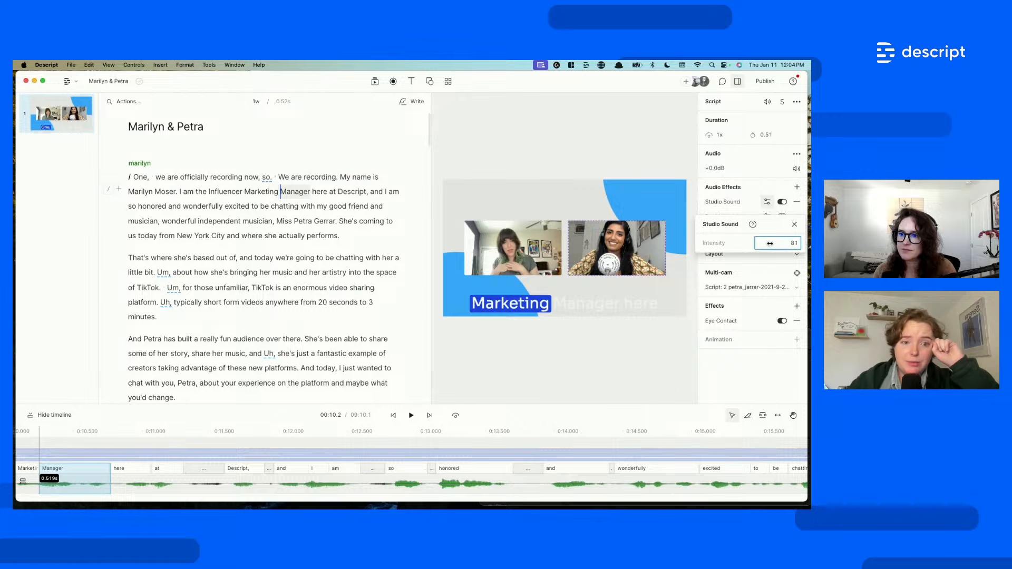
{"action": "left_click_drag", "start_coordinate": [769, 244], "coordinate": [772, 243]}
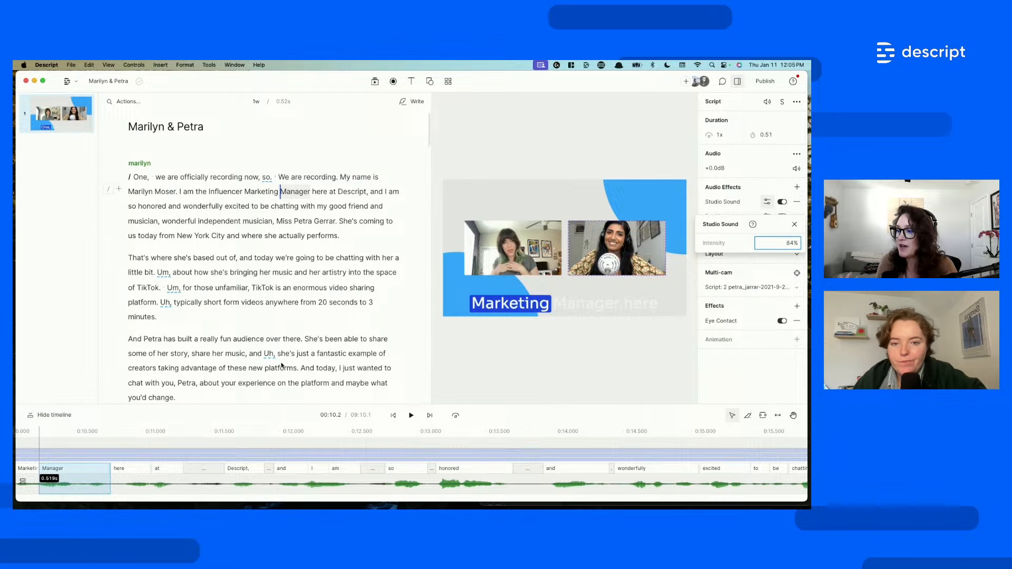
- Open the interview's underlying sequence, examine the host's track and its audio effects, and return to the script
{"action": "right_click", "coordinate": [315, 346]}
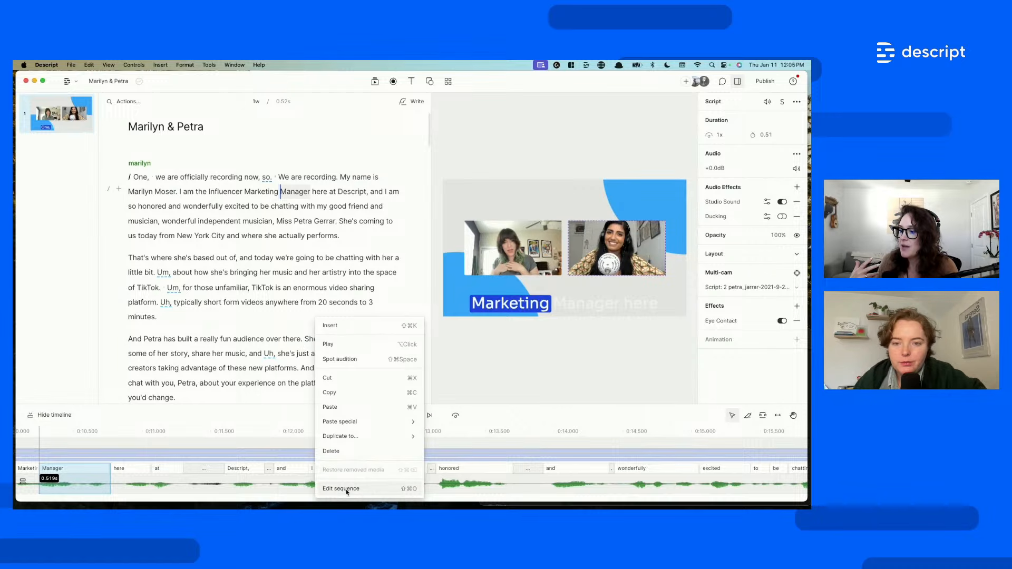
{"action": "left_click", "coordinate": [347, 488]}
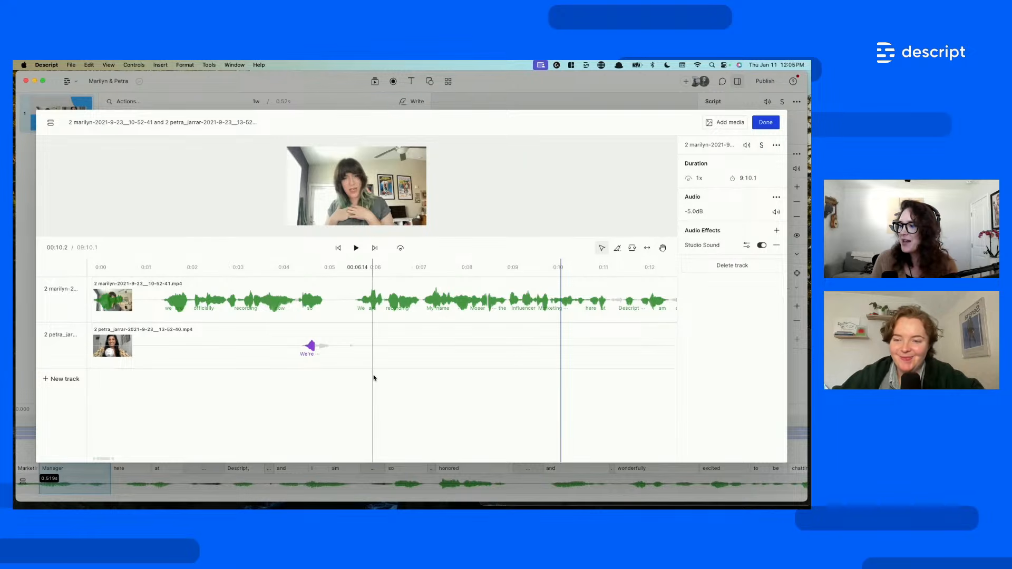
{"action": "scroll", "coordinate": [374, 378], "scroll_direction": "down", "scroll_amount": 3}
{"action": "left_click", "coordinate": [318, 317]}
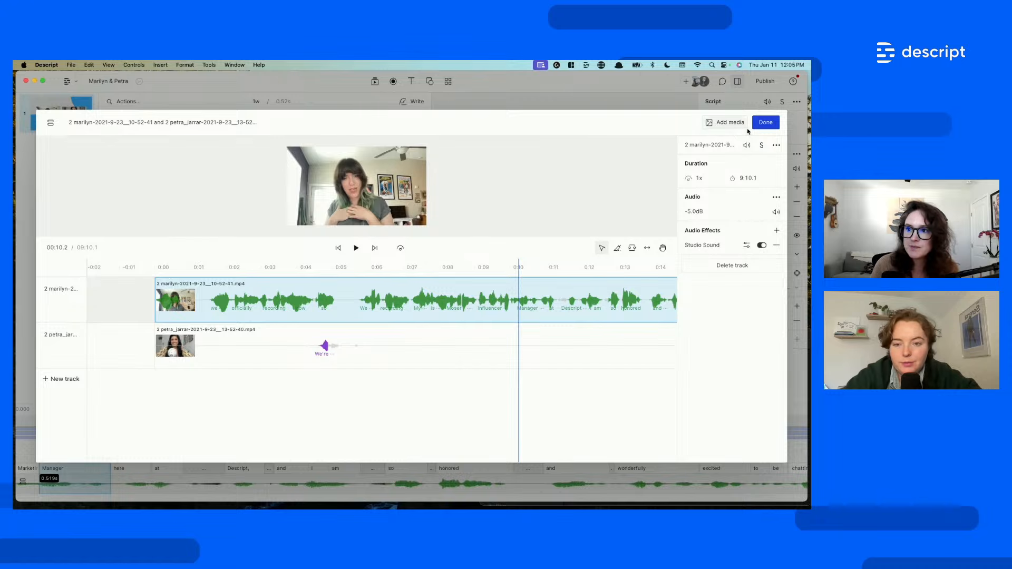
{"action": "left_click", "coordinate": [766, 122]}
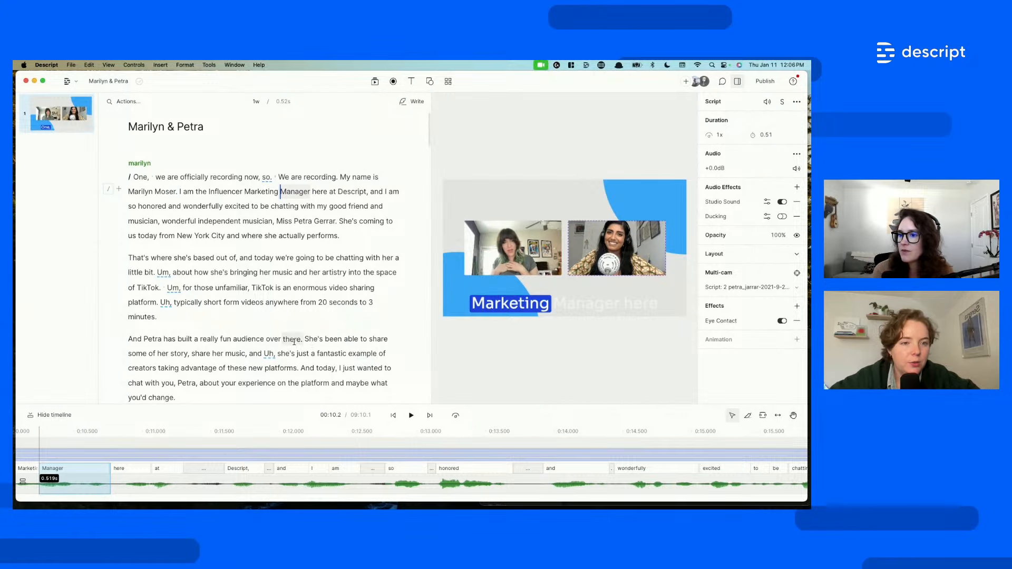
- Hide the timeline and toggle Eye Contact off and back on for the guest's video
{"action": "left_click", "coordinate": [41, 415]}
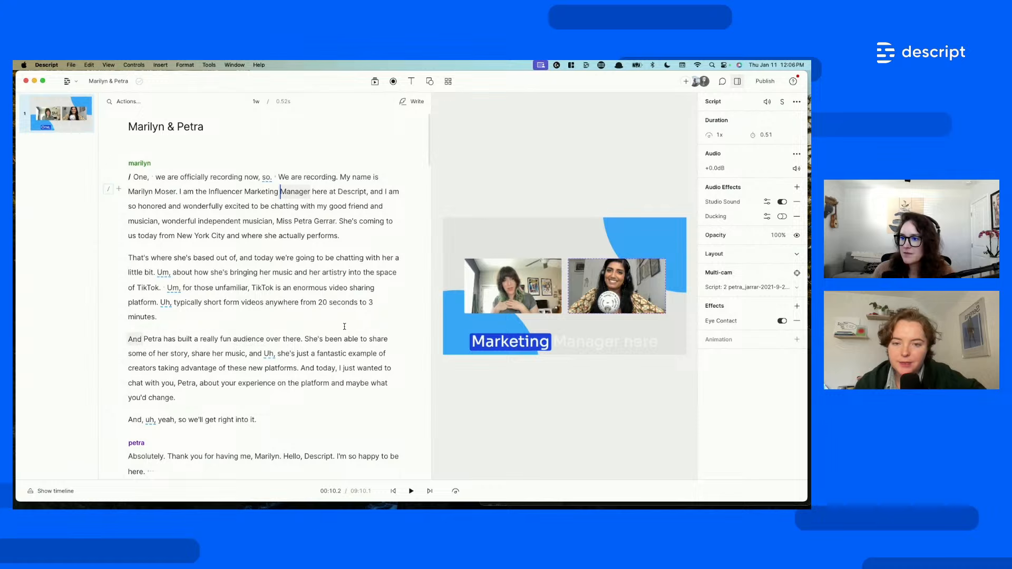
{"action": "left_click", "coordinate": [594, 296]}
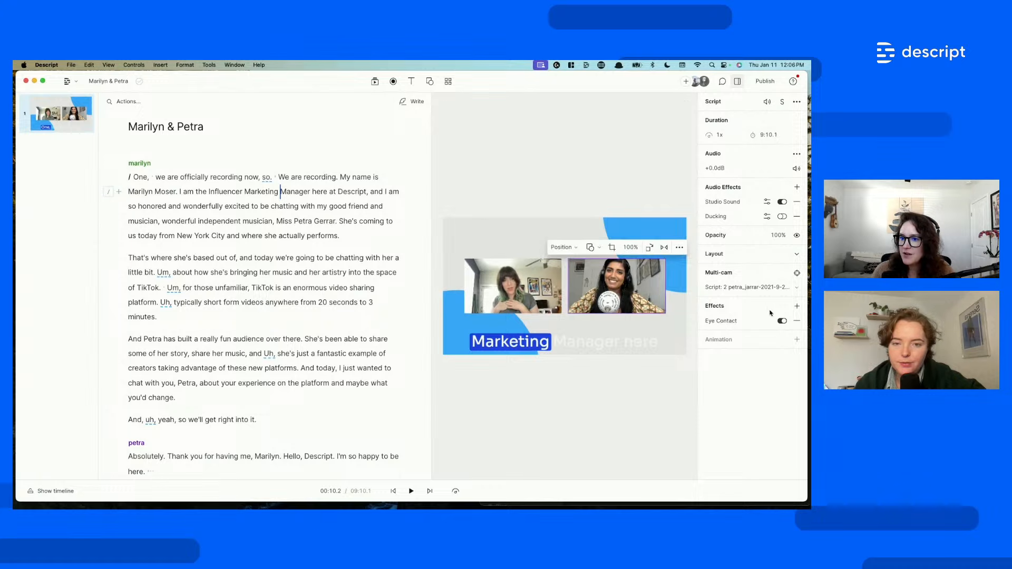
{"action": "left_click", "coordinate": [781, 321]}
{"action": "left_click", "coordinate": [781, 321]}
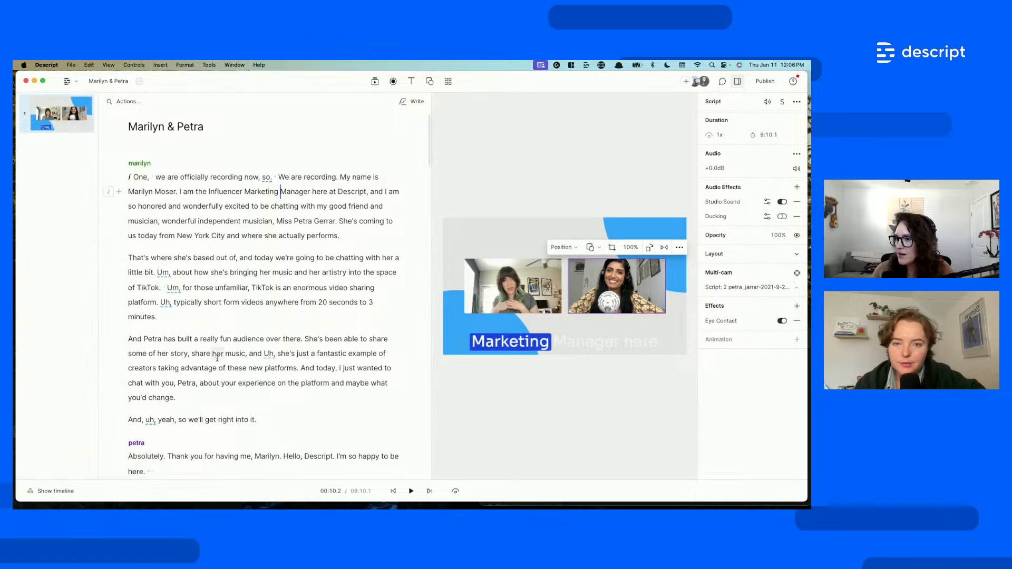
- Start a new scene in the script before the guest's answer beginning "So honestly"
{"action": "scroll", "coordinate": [217, 358], "scroll_direction": "down", "scroll_amount": 3}
{"action": "scroll", "coordinate": [182, 384], "scroll_direction": "down", "scroll_amount": 2}
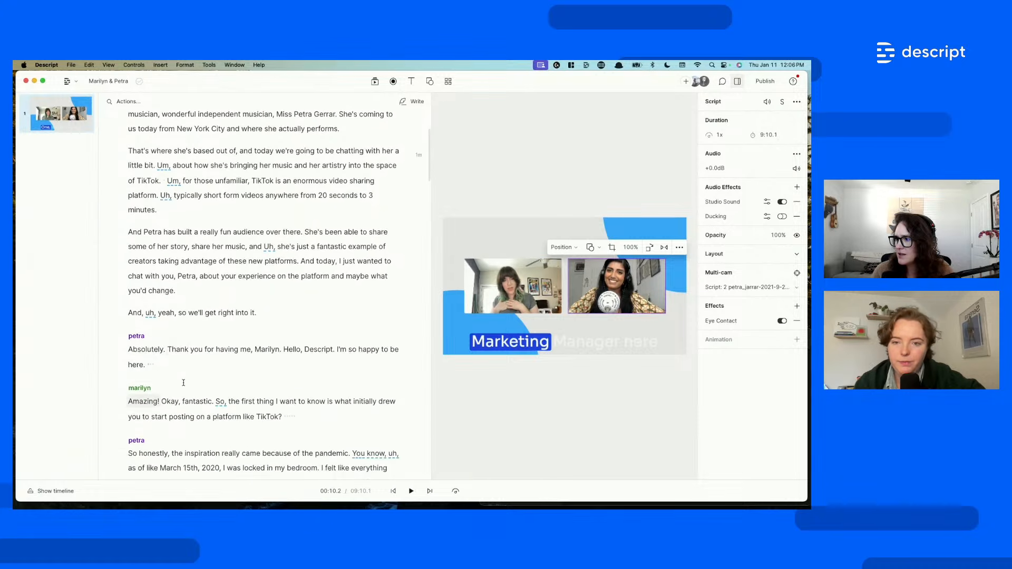
{"action": "scroll", "coordinate": [130, 402], "scroll_direction": "down", "scroll_amount": 2}
{"action": "left_click", "coordinate": [131, 402]}
{"action": "type", "text": "/"}
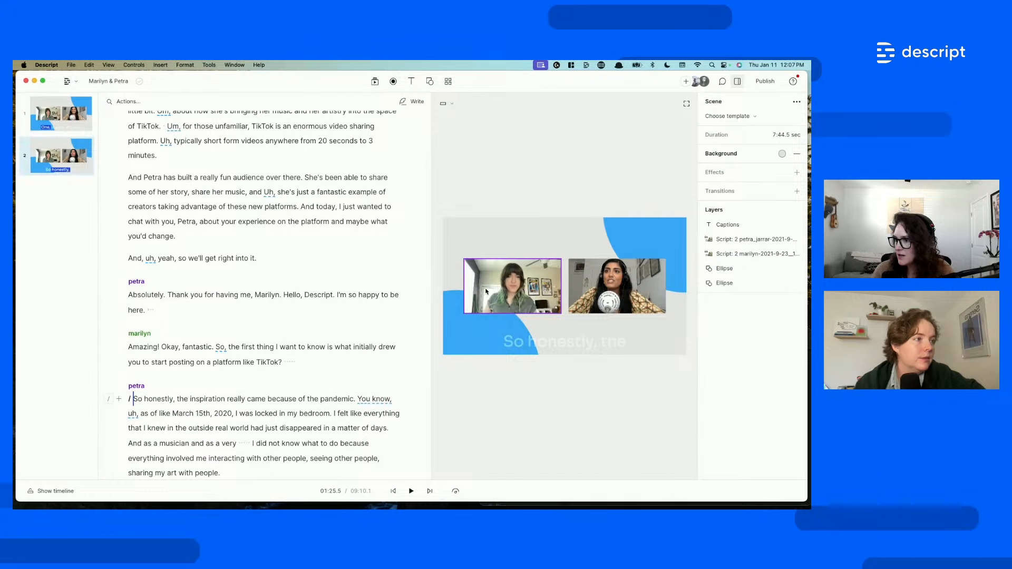
- Remove the host's video from the second scene and enlarge the guest's video, centring it above the captions
{"action": "left_click", "coordinate": [516, 294]}
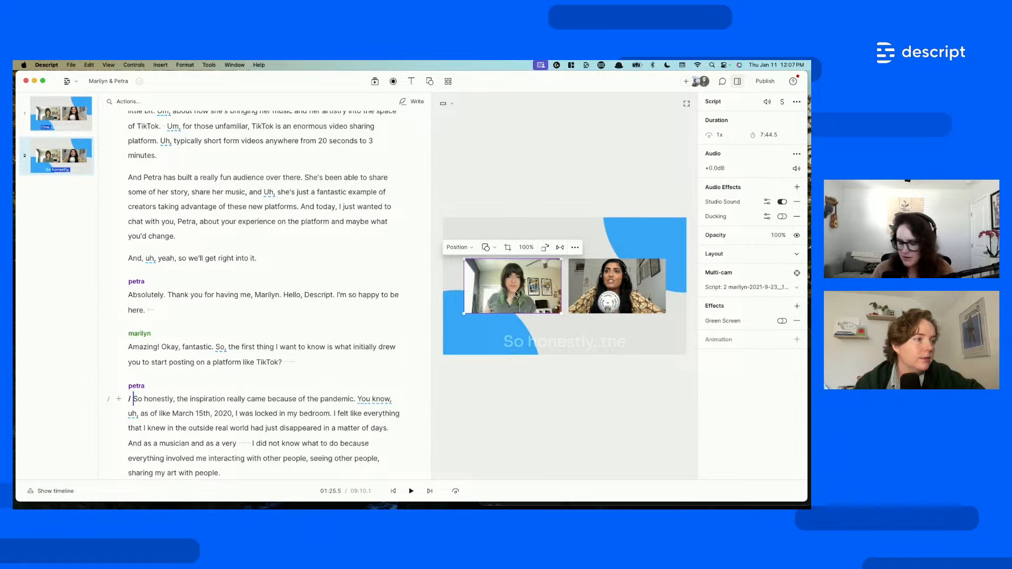
{"action": "key", "text": "BackSpace"}
{"action": "left_click_drag", "start_coordinate": [640, 288], "coordinate": [657, 337]}
{"action": "left_click_drag", "start_coordinate": [596, 284], "coordinate": [604, 284]}
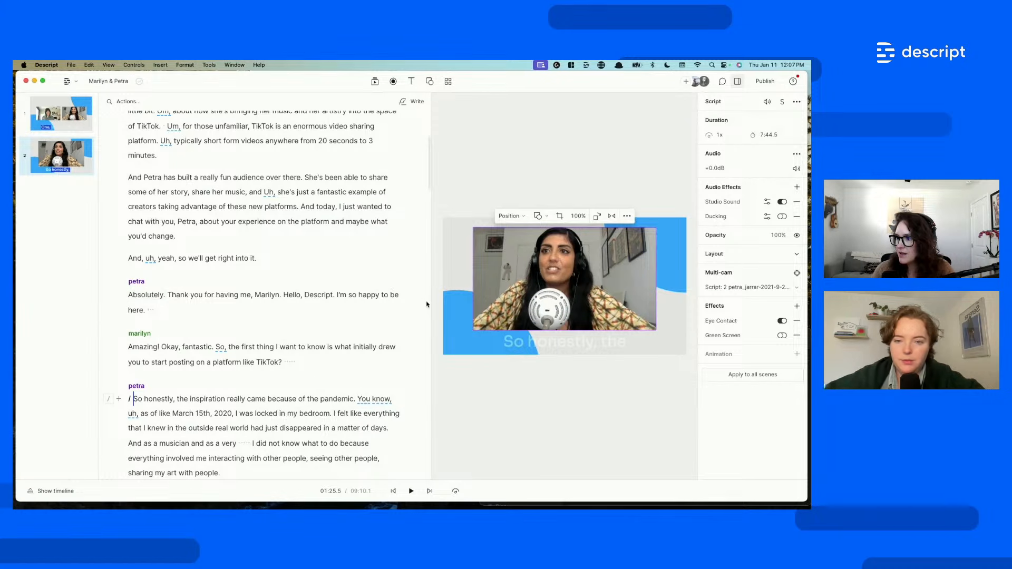
{"action": "left_click_drag", "start_coordinate": [431, 309], "coordinate": [412, 309]}
- Turn off Eye Contact on the guest's video and play the second scene from "So honestly" up to "March"
{"action": "left_click", "coordinate": [782, 321]}
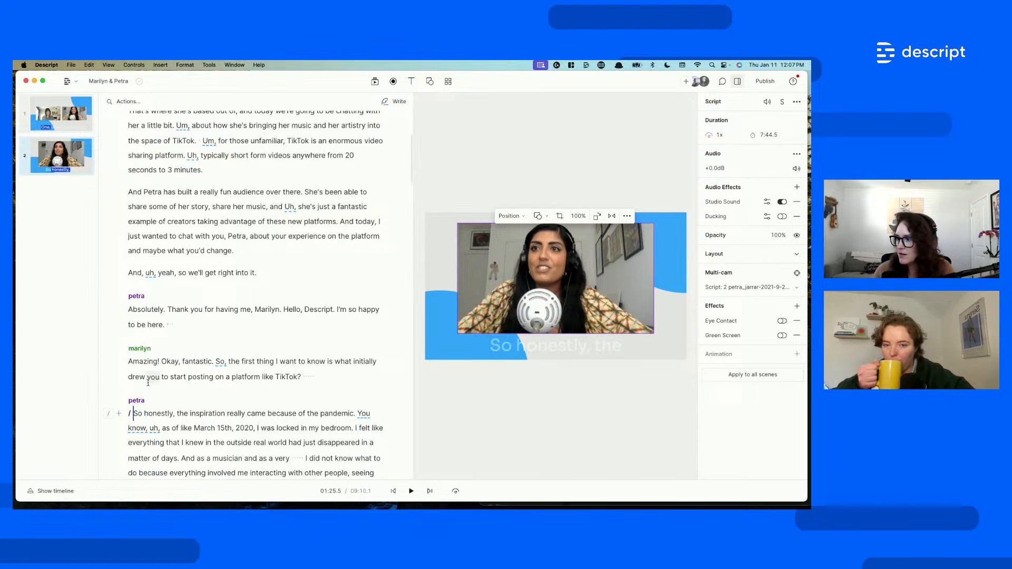
{"action": "key", "text": "space"}
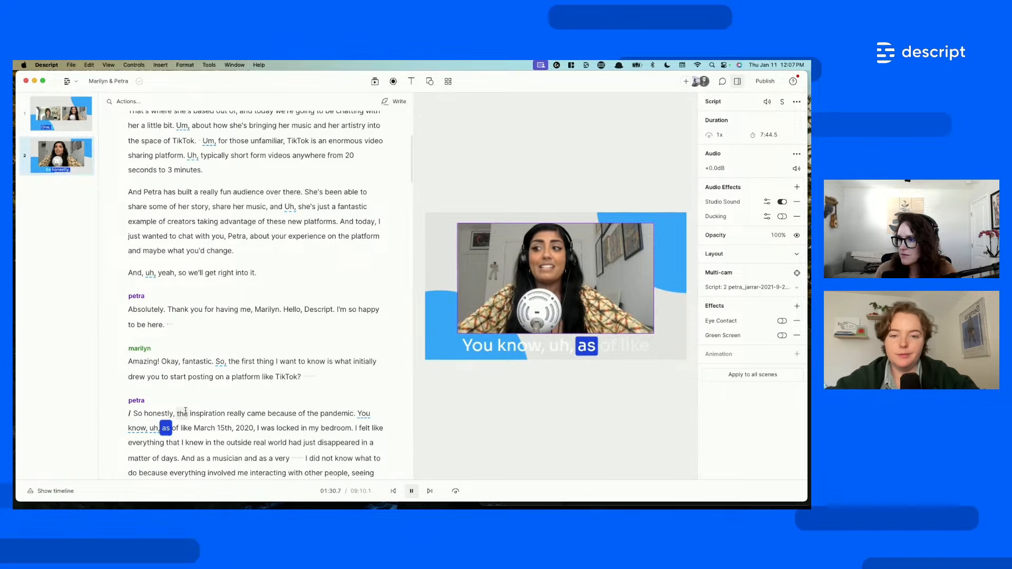
{"action": "key", "text": "space"}
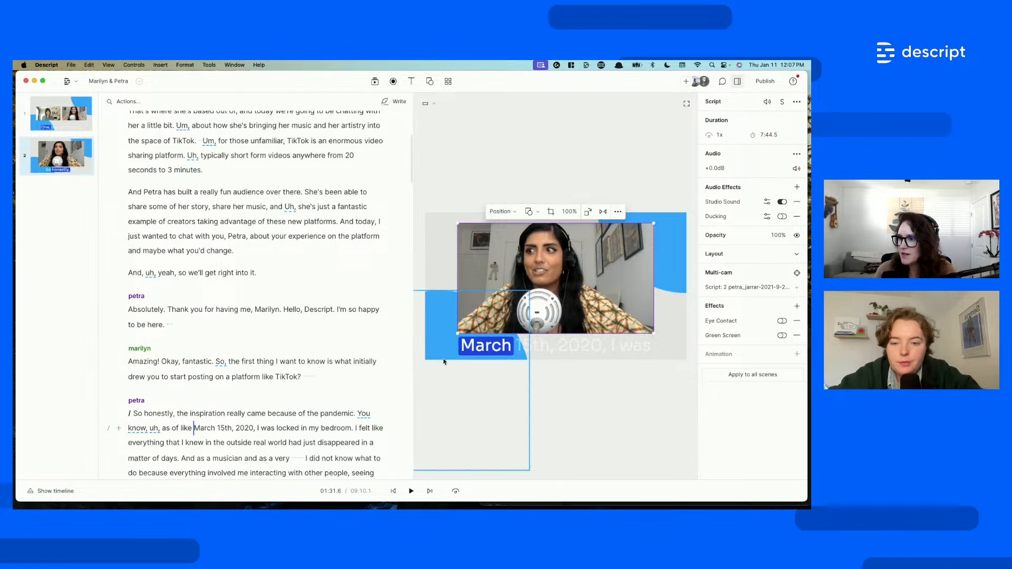
- Toggle Eye Contact on and off repeatedly at "March 15th" to compare the guest's gaze, leaving the effect off
{"action": "left_click", "coordinate": [781, 321]}
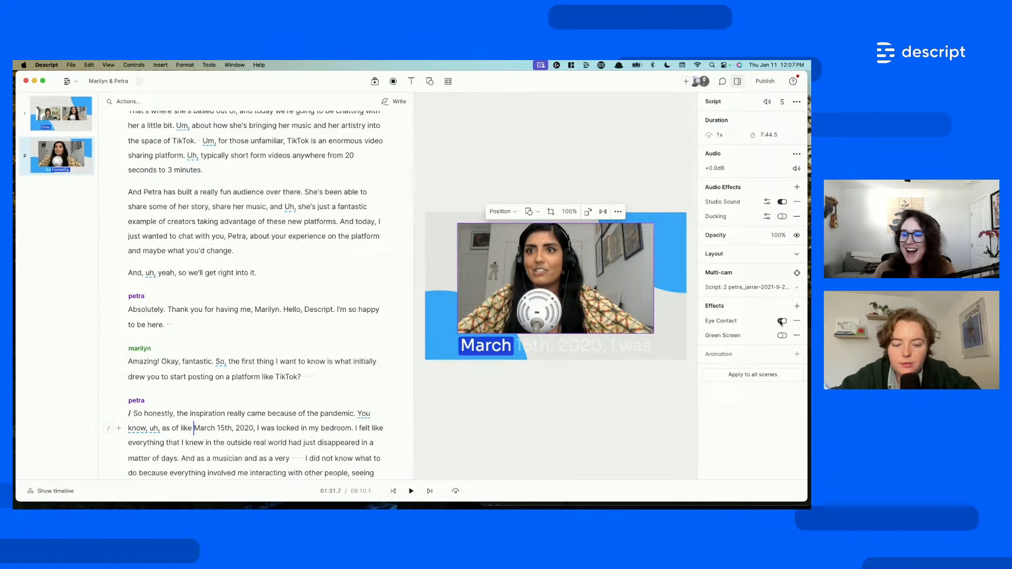
{"action": "left_click", "coordinate": [780, 321]}
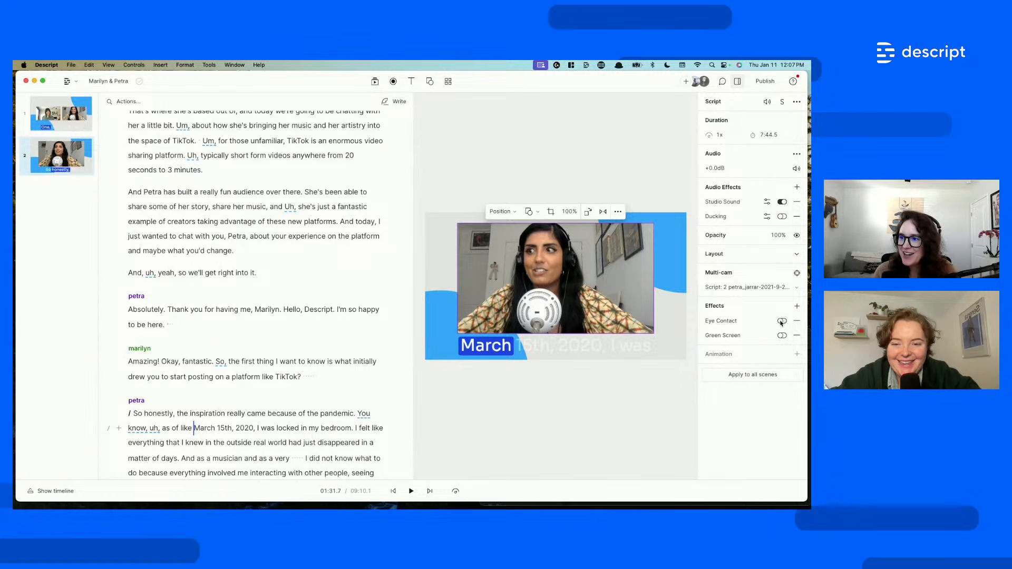
{"action": "left_click", "coordinate": [781, 321]}
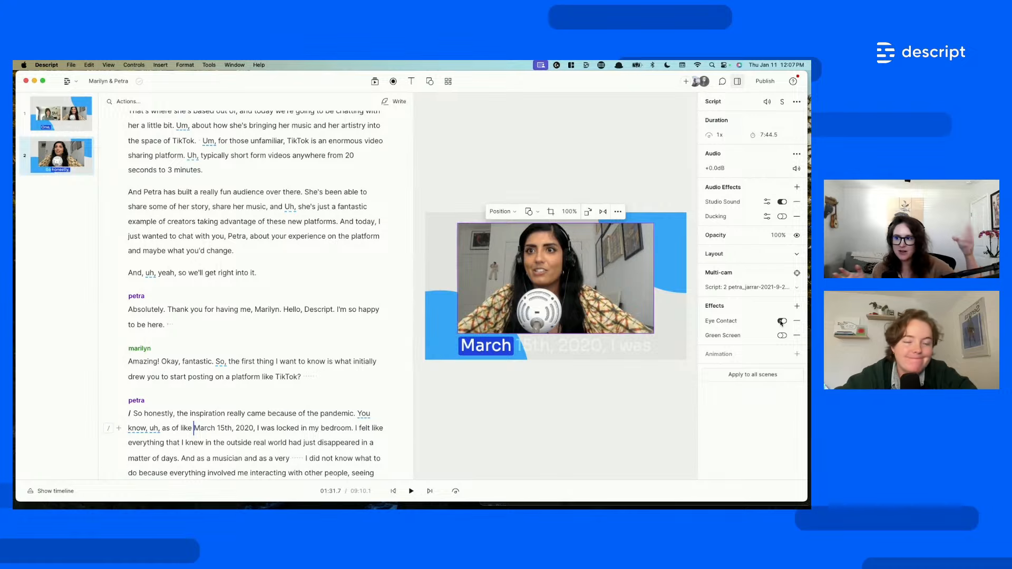
{"action": "left_click", "coordinate": [781, 322]}
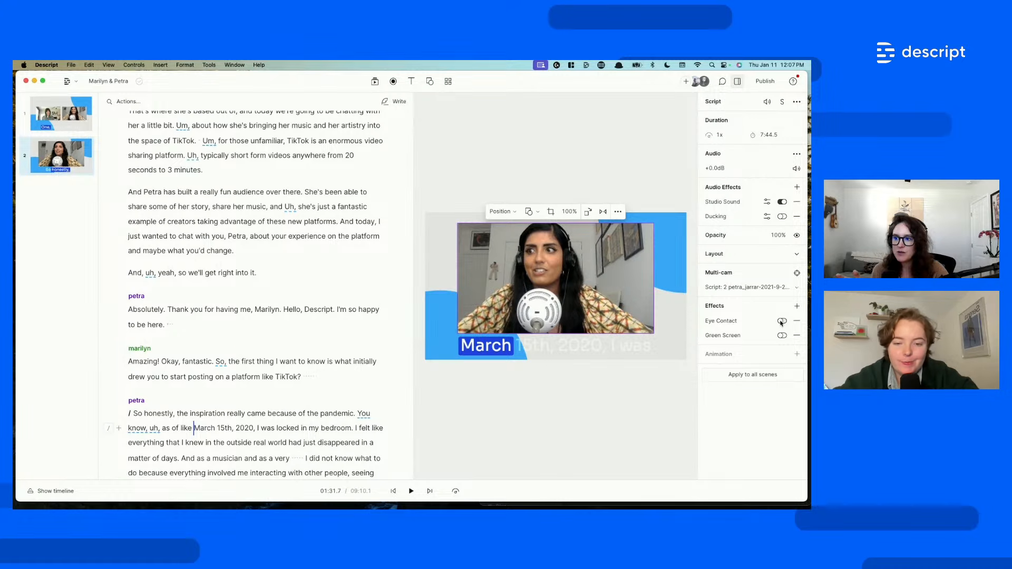
{"action": "left_click", "coordinate": [781, 322]}
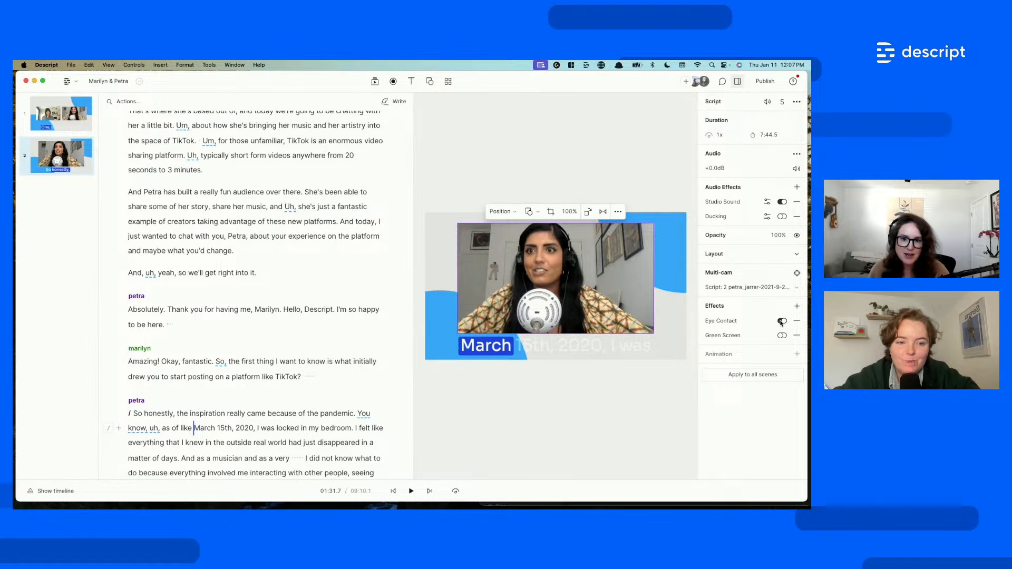
{"action": "left_click", "coordinate": [781, 322]}
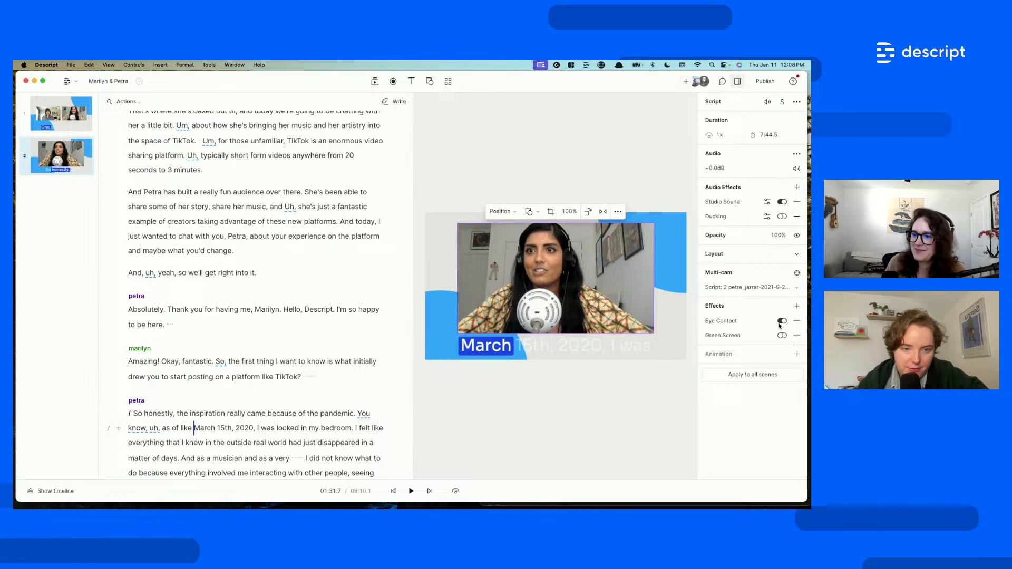
{"action": "left_click", "coordinate": [781, 322]}
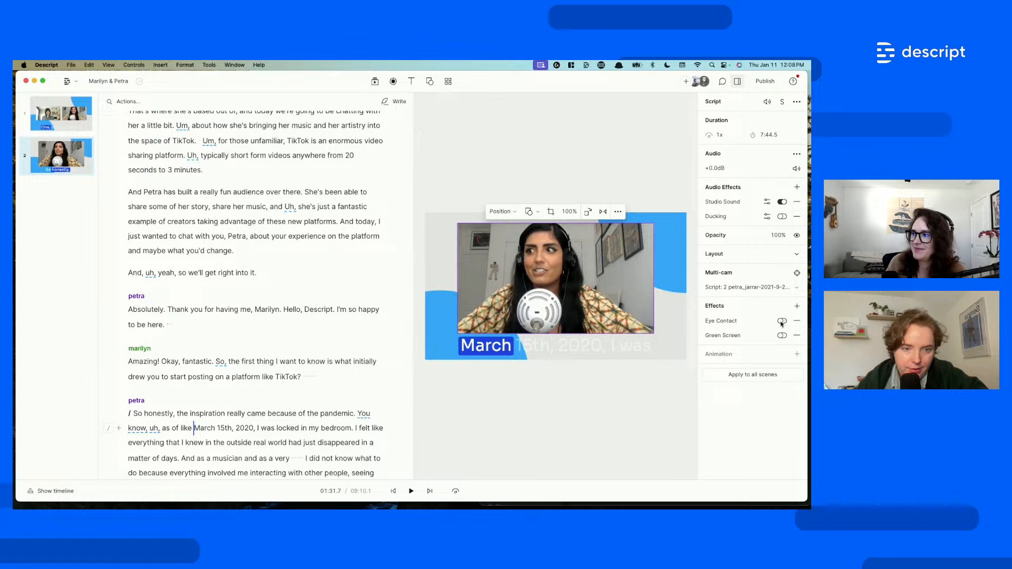
- Go back to the first scene's script and undo the last layer effect toggle
{"action": "scroll", "coordinate": [201, 298], "scroll_direction": "up", "scroll_amount": 2}
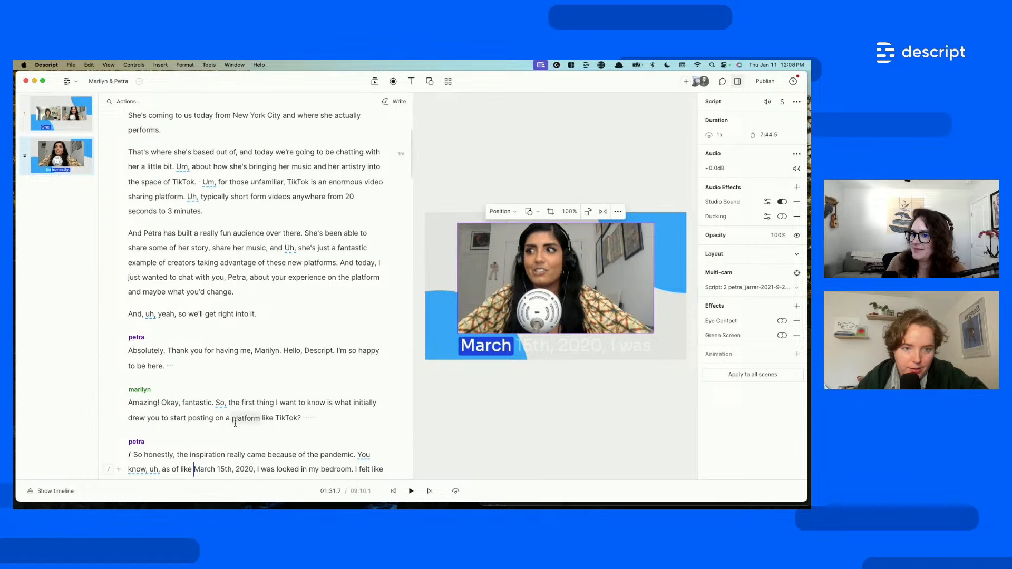
{"action": "left_click", "coordinate": [198, 262]}
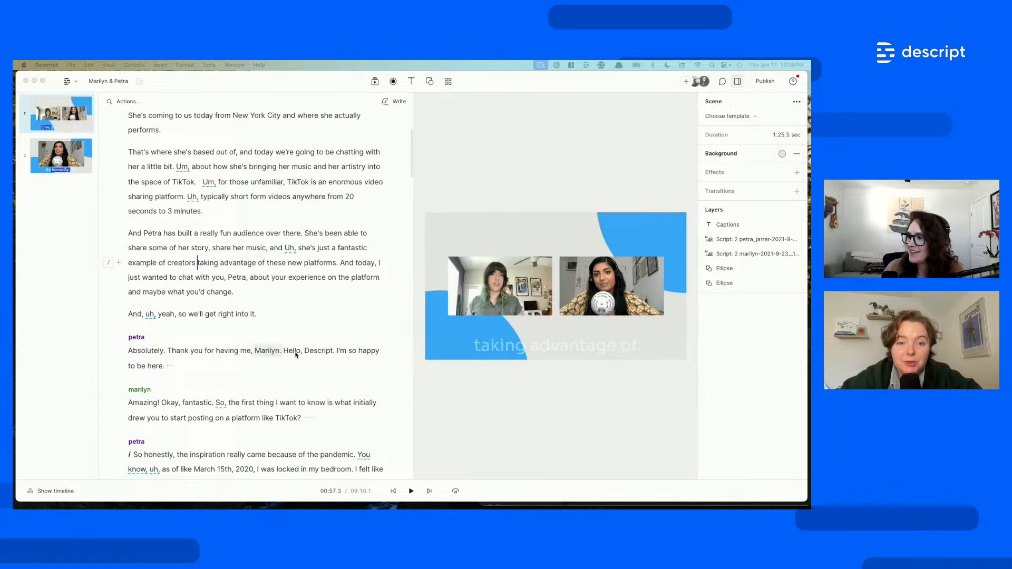
{"action": "scroll", "coordinate": [296, 355], "scroll_direction": "down", "scroll_amount": 1}
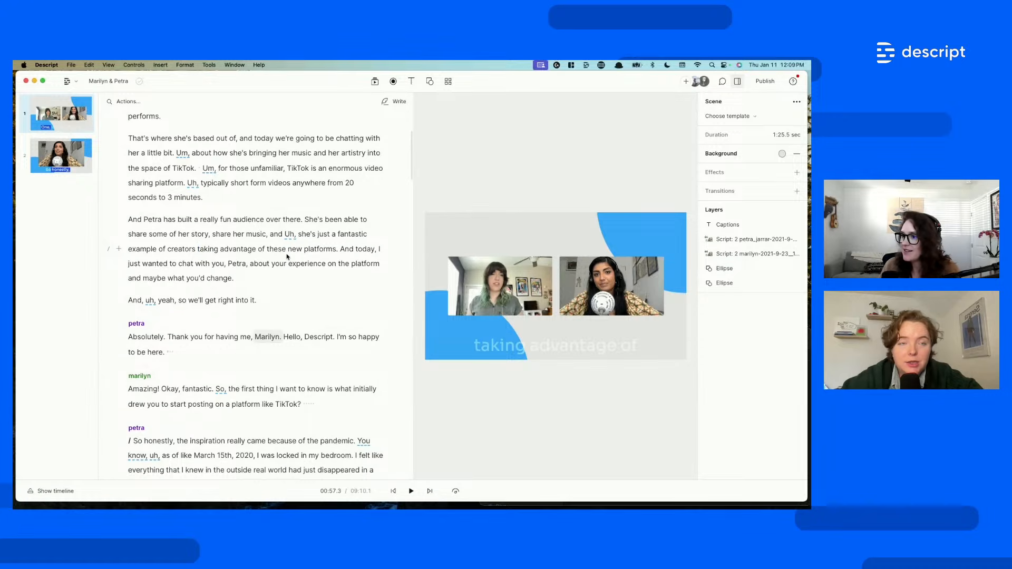
{"action": "key", "text": "super+z"}
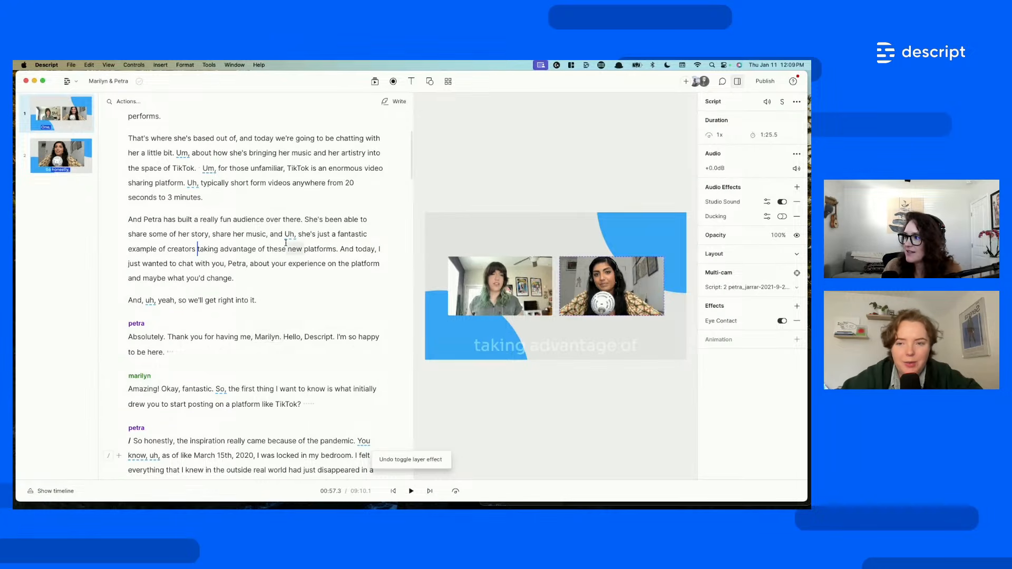
{"action": "left_click", "coordinate": [279, 222]}
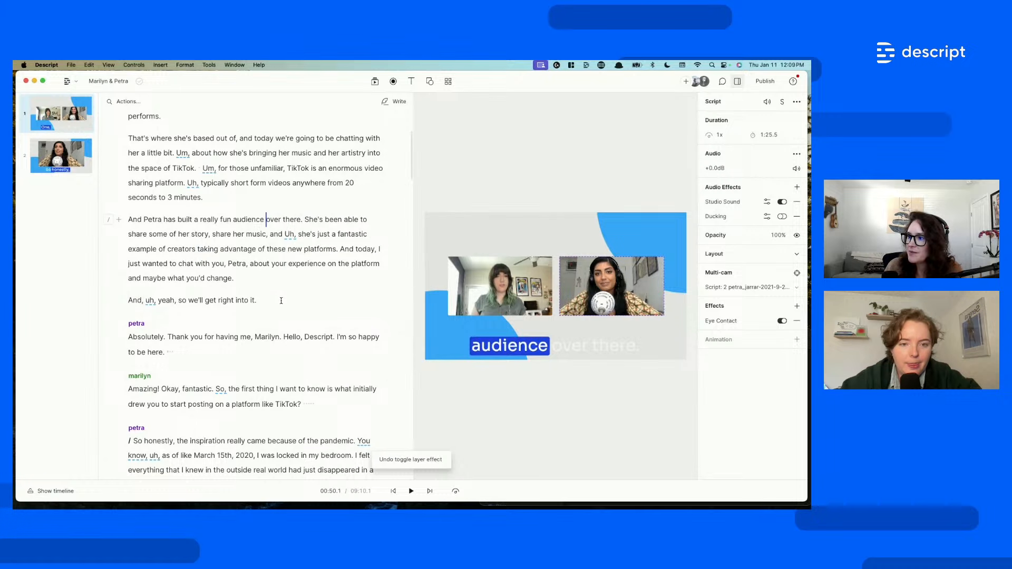
- Examine the guest's solo shot at different points of the second scene, including the passage at "So honestly"
{"action": "scroll", "coordinate": [285, 295], "scroll_direction": "down", "scroll_amount": 10}
{"action": "scroll", "coordinate": [280, 321], "scroll_direction": "up", "scroll_amount": 3}
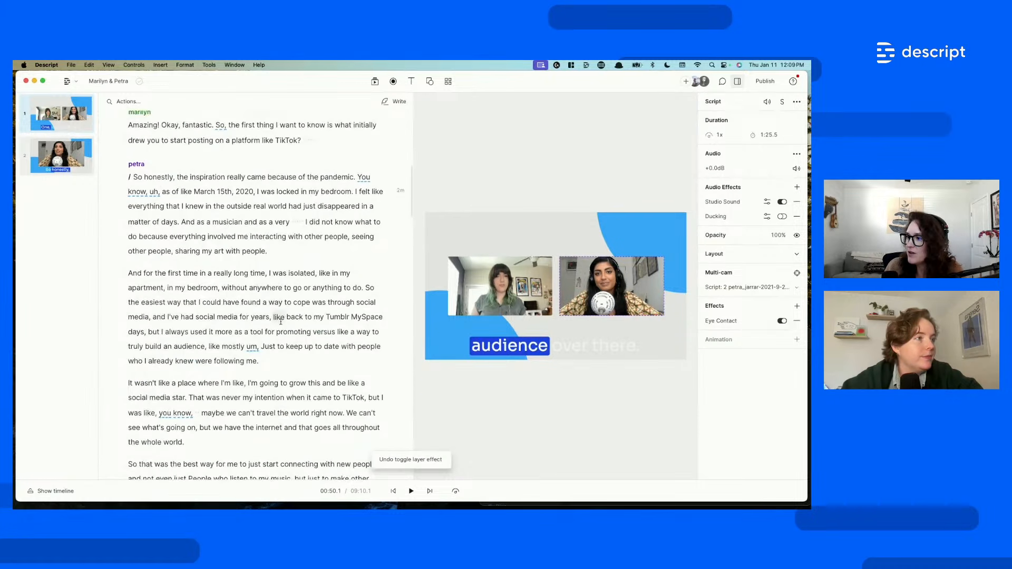
{"action": "scroll", "coordinate": [280, 317], "scroll_direction": "down", "scroll_amount": 4}
{"action": "scroll", "coordinate": [235, 369], "scroll_direction": "down", "scroll_amount": 7}
{"action": "left_click", "coordinate": [183, 267]}
{"action": "scroll", "coordinate": [184, 273], "scroll_direction": "up", "scroll_amount": 3}
{"action": "scroll", "coordinate": [184, 273], "scroll_direction": "up", "scroll_amount": 7}
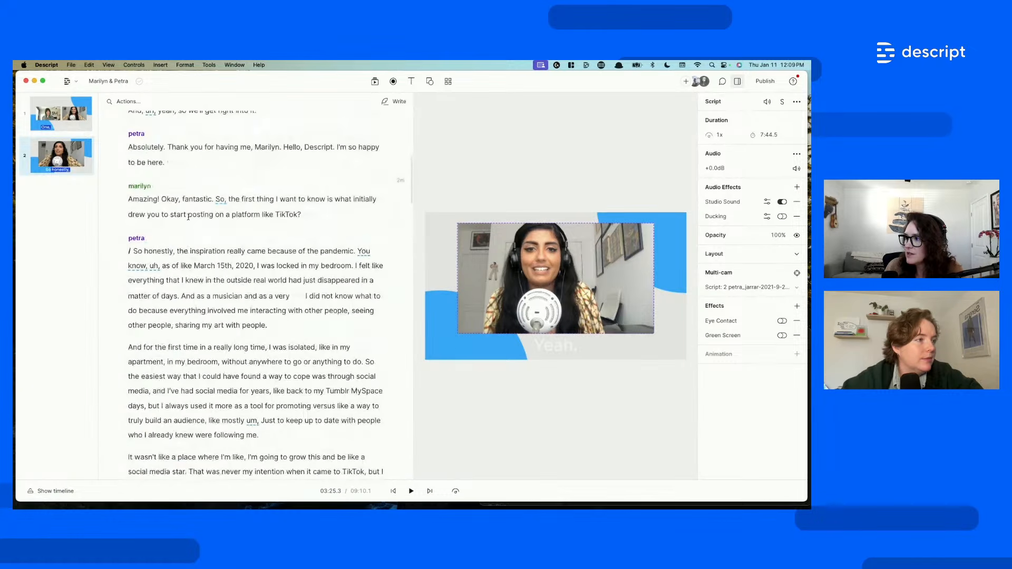
{"action": "left_click", "coordinate": [178, 252]}
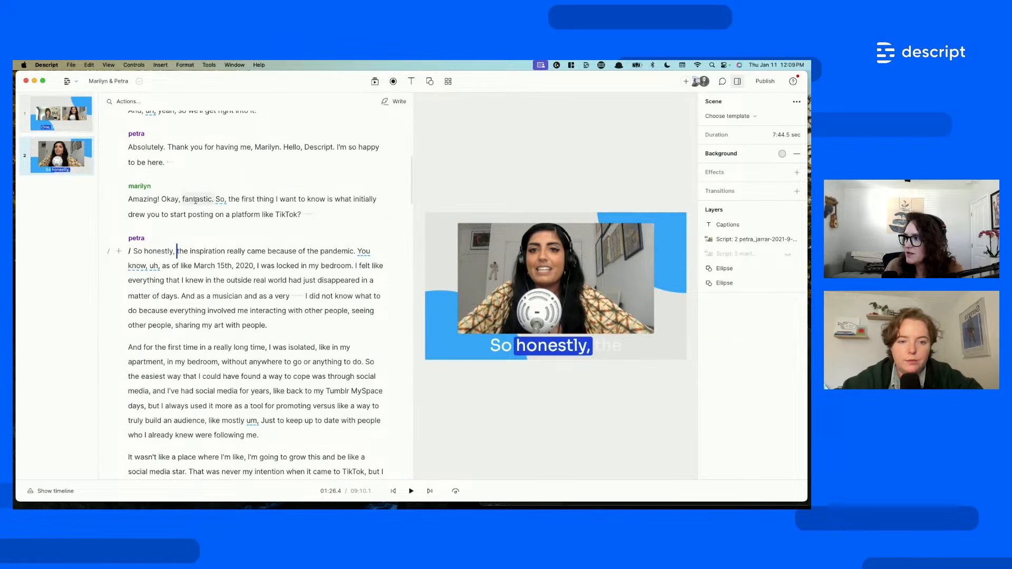
- Return to the first scene at the host's introduction and look through the effects available for the whole scene
{"action": "scroll", "coordinate": [192, 196], "scroll_direction": "up", "scroll_amount": 3}
{"action": "left_click", "coordinate": [164, 170]}
{"action": "scroll", "coordinate": [195, 172], "scroll_direction": "up", "scroll_amount": 3}
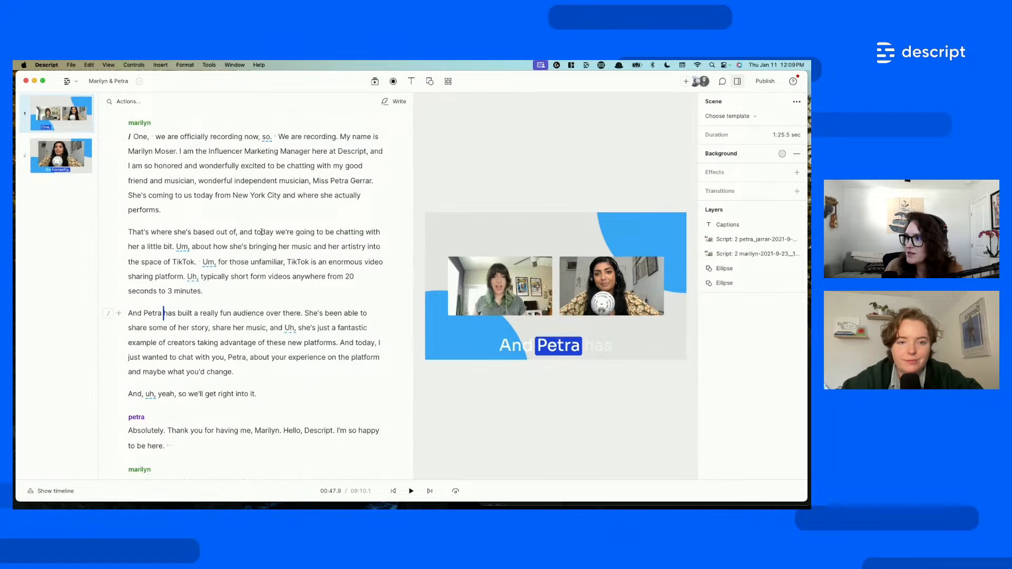
{"action": "scroll", "coordinate": [230, 208], "scroll_direction": "up", "scroll_amount": 2}
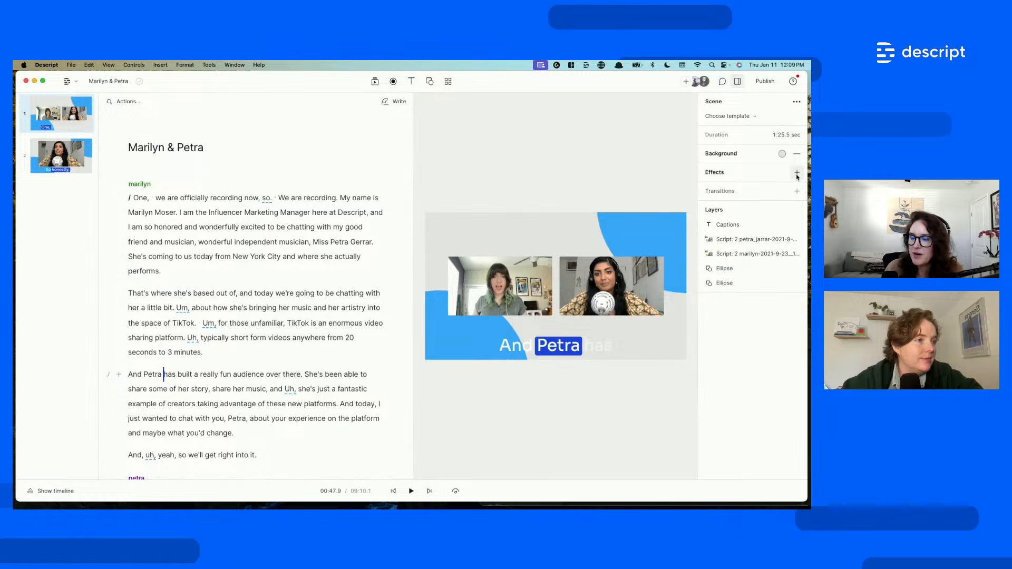
{"action": "left_click", "coordinate": [796, 173]}
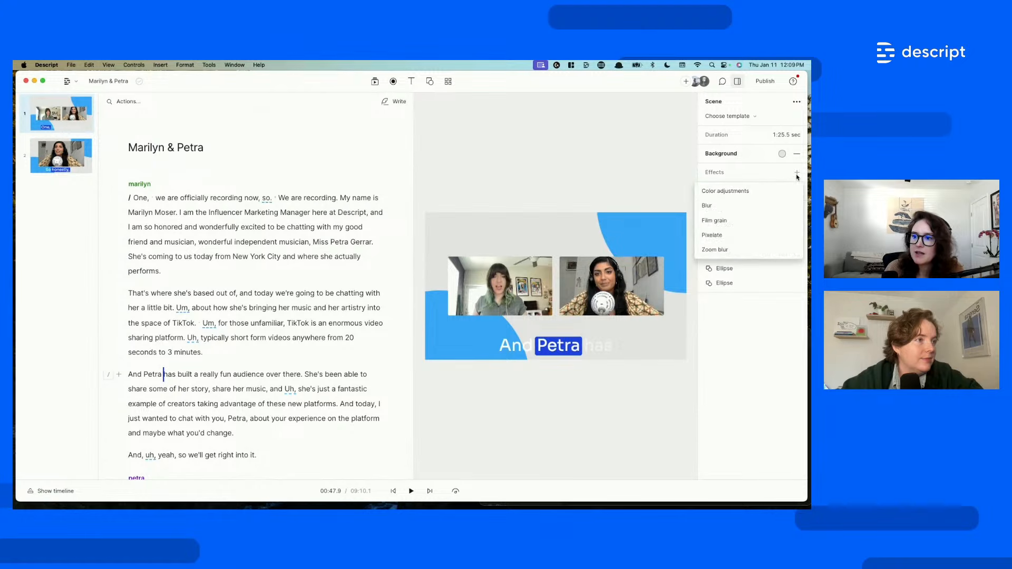
{"action": "left_click", "coordinate": [765, 399]}
- Add the Green Screen effect to both the guest's and the host's videos in the first scene
{"action": "left_click_drag", "start_coordinate": [199, 227], "coordinate": [250, 258]}
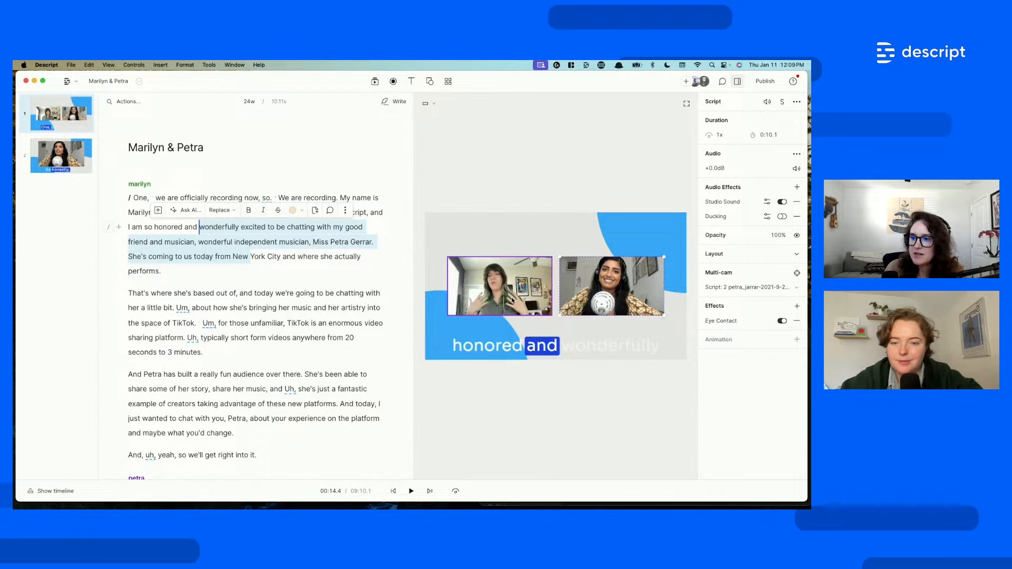
{"action": "left_click", "coordinate": [797, 305]}
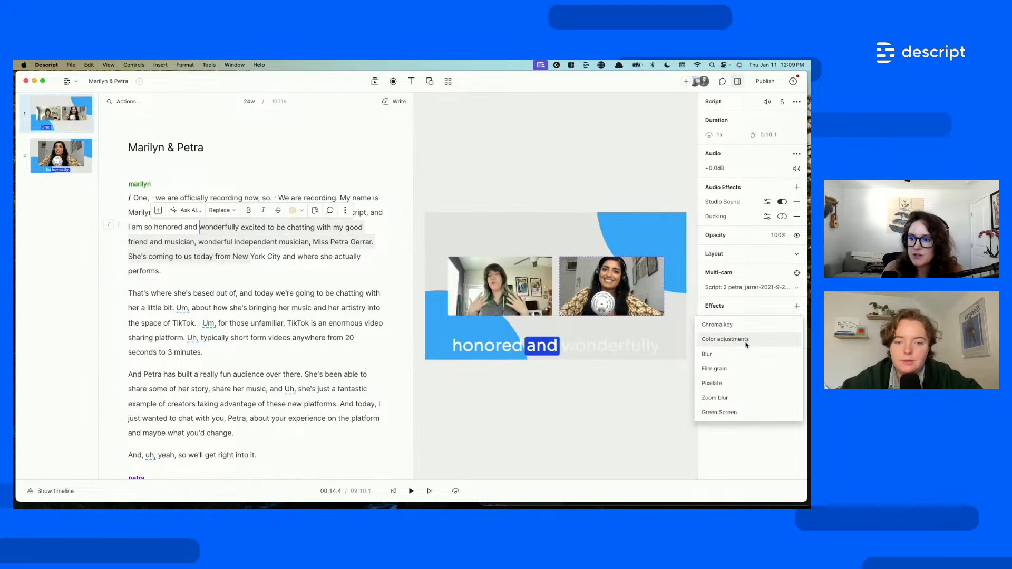
{"action": "left_click", "coordinate": [729, 414]}
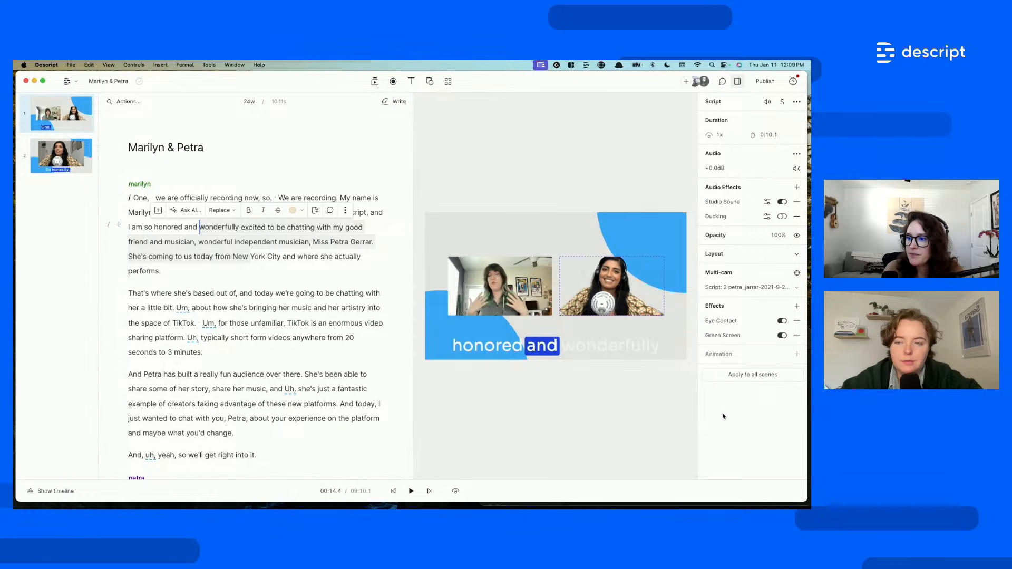
{"action": "left_click", "coordinate": [490, 278]}
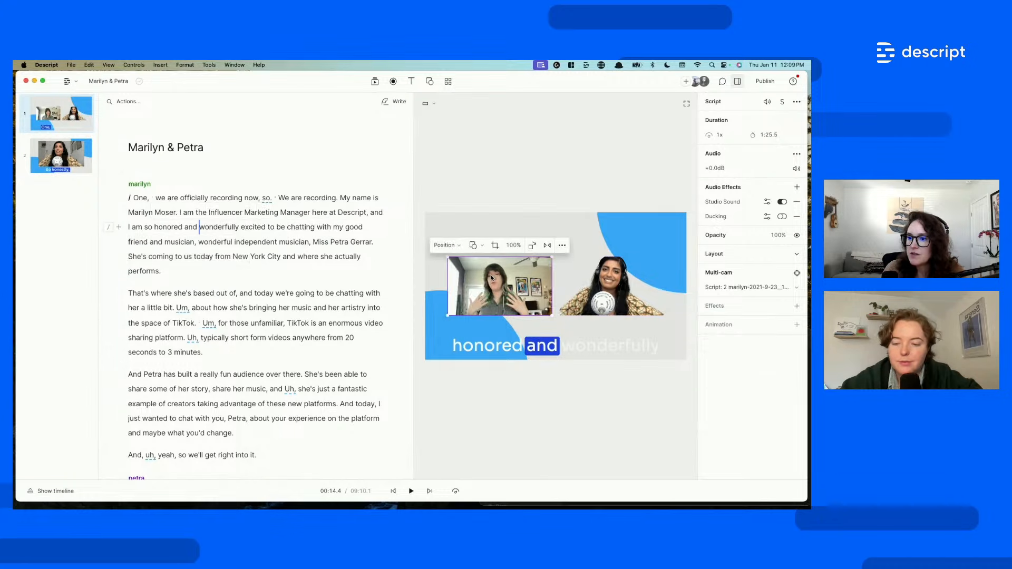
{"action": "left_click", "coordinate": [797, 307]}
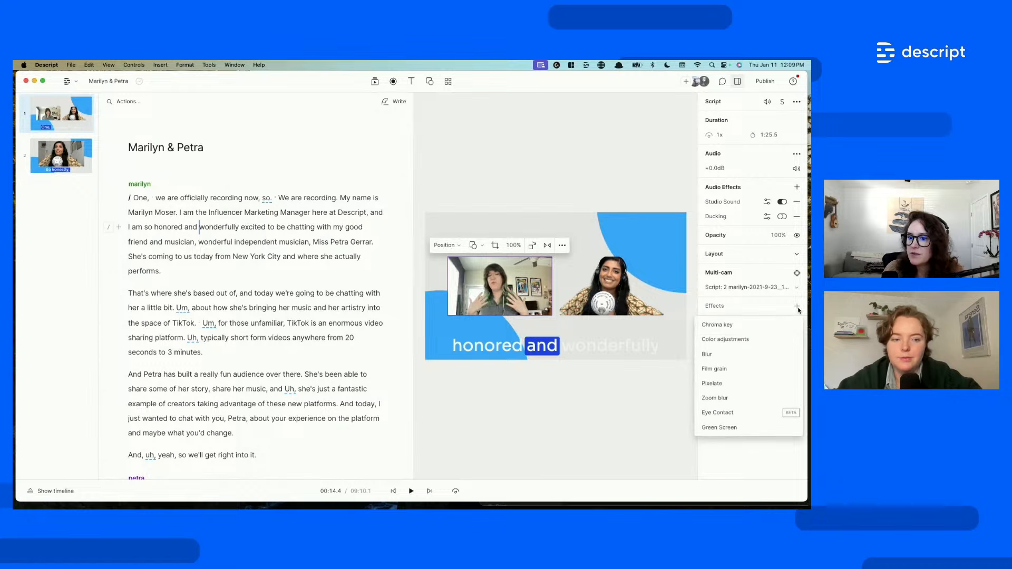
{"action": "left_click", "coordinate": [742, 427]}
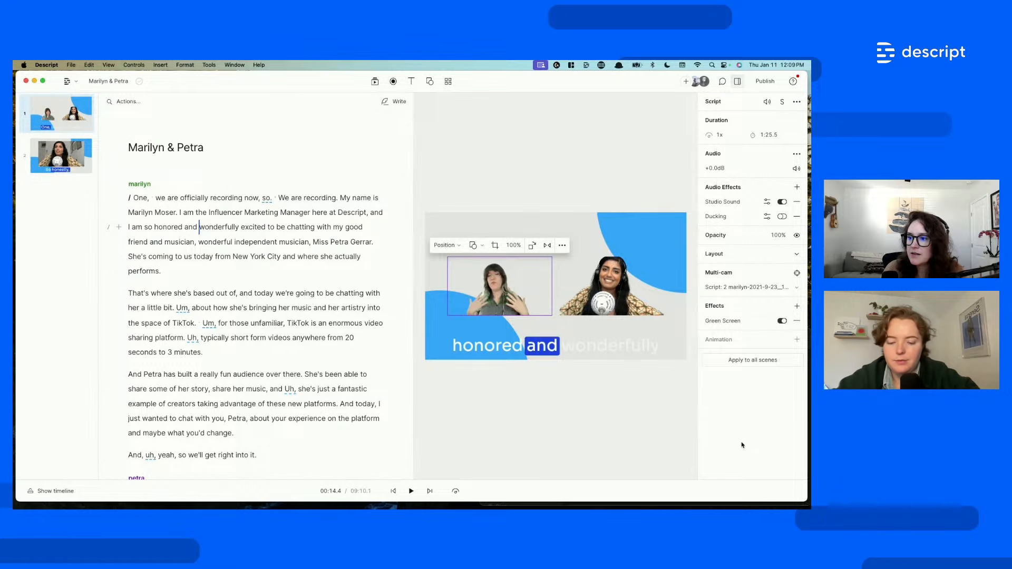
{"action": "left_click", "coordinate": [584, 431]}
- Toggle Green Screen off and on again for the guest's video to compare it with and without the background
{"action": "left_click", "coordinate": [618, 280]}
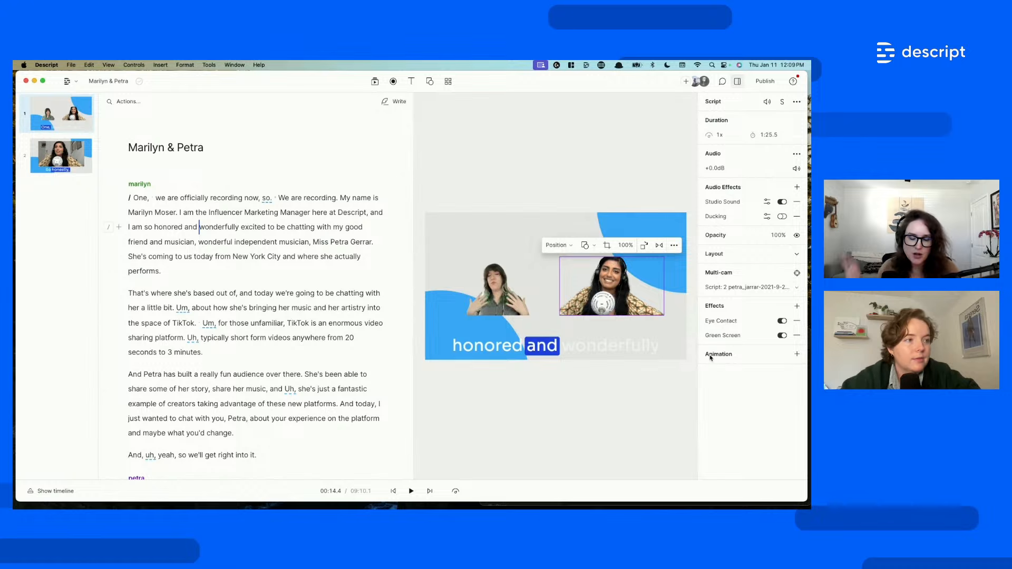
{"action": "left_click", "coordinate": [783, 336]}
{"action": "left_click", "coordinate": [782, 336]}
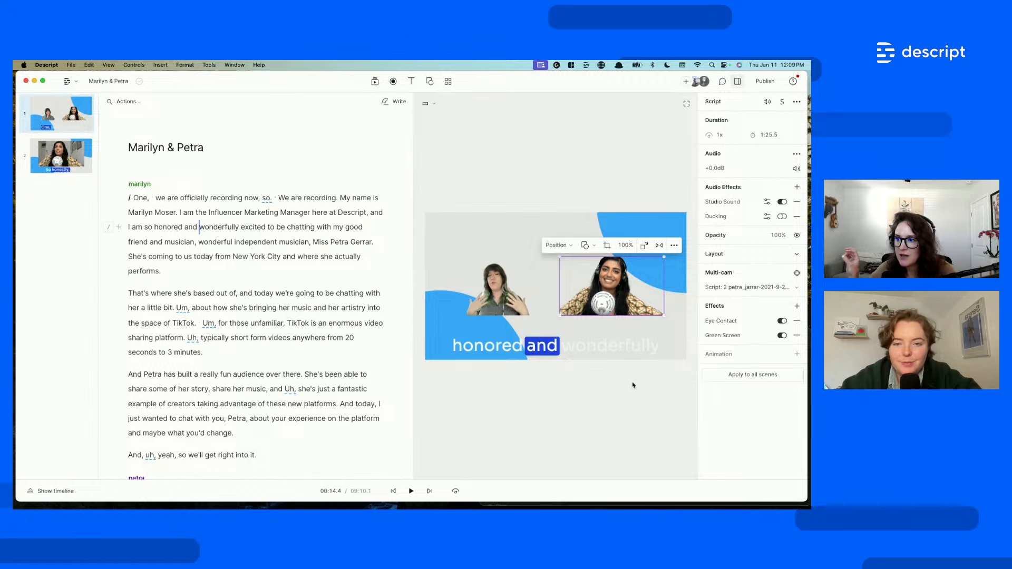
- Extend the frames of the host's and guest's cutouts upward and shift them so both sit level side by side
{"action": "left_click", "coordinate": [496, 264]}
{"action": "left_click_drag", "start_coordinate": [497, 241], "coordinate": [497, 220]}
{"action": "left_click_drag", "start_coordinate": [506, 277], "coordinate": [501, 280]}
{"action": "left_click", "coordinate": [610, 279]}
{"action": "left_click_drag", "start_coordinate": [617, 257], "coordinate": [617, 224]}
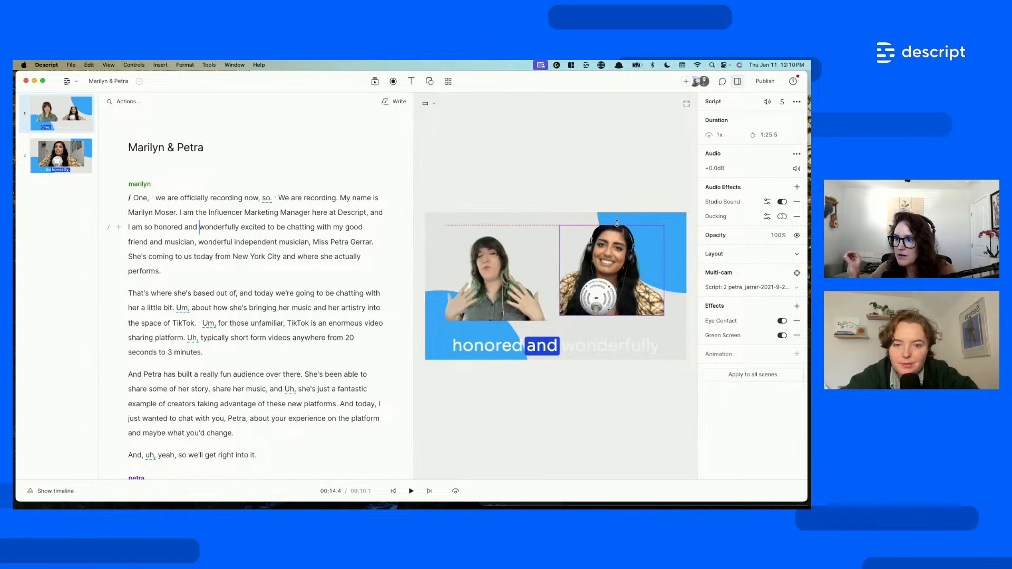
{"action": "left_click_drag", "start_coordinate": [620, 284], "coordinate": [624, 289]}
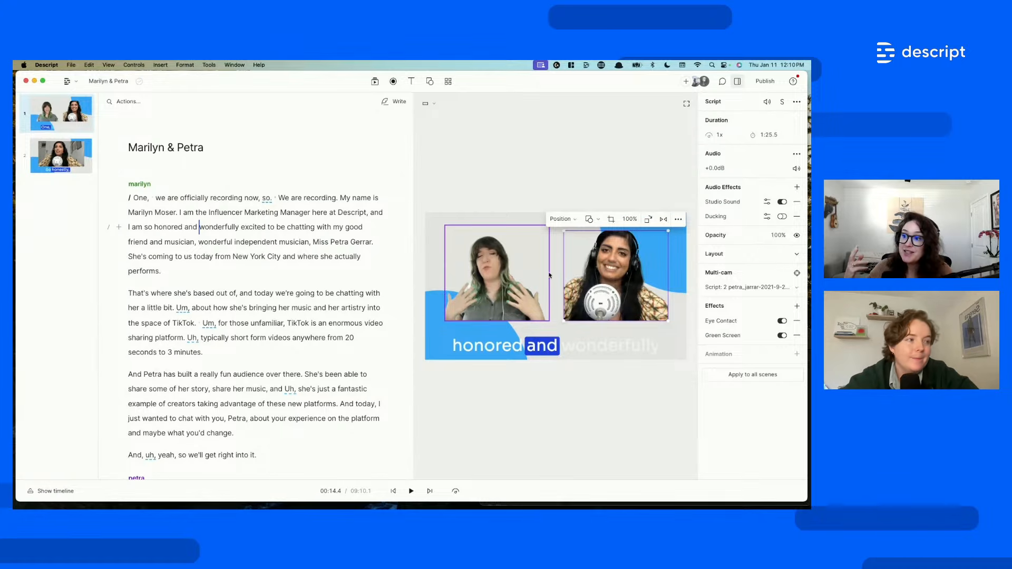
{"action": "left_click_drag", "start_coordinate": [612, 231], "coordinate": [609, 228]}
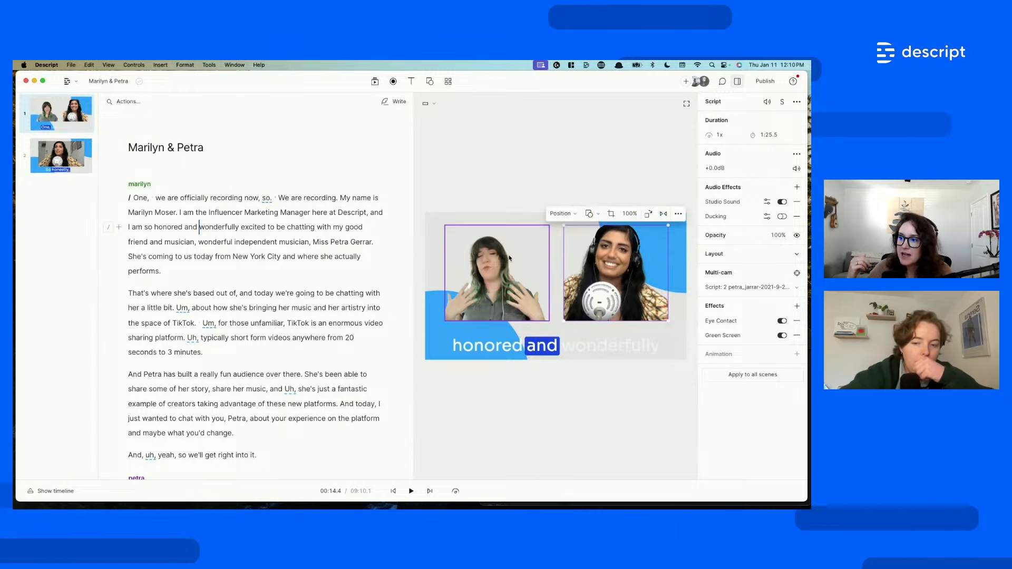
- Mask the guest's video and the host's video with the Circle shape
{"action": "left_click", "coordinate": [574, 218]}
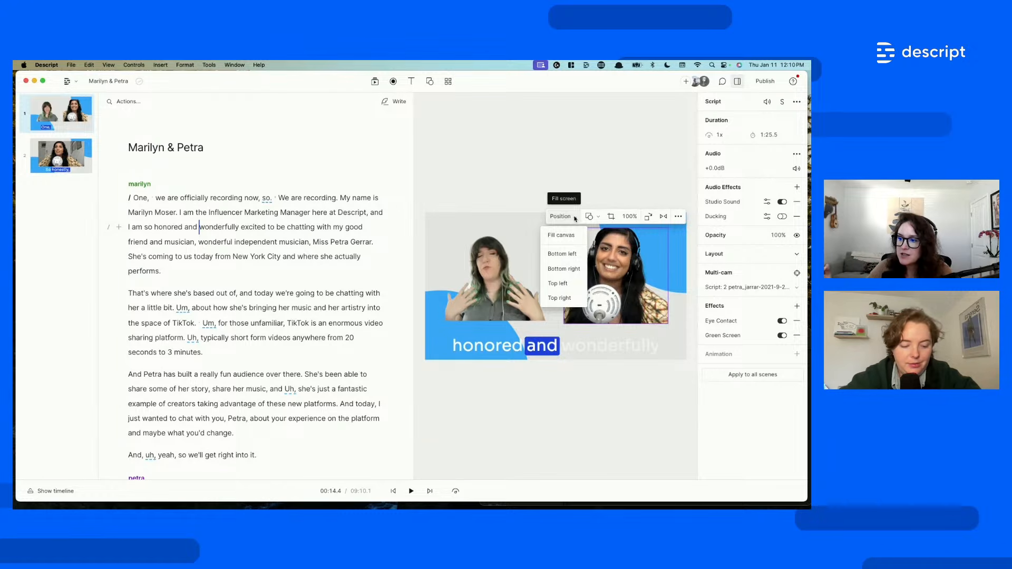
{"action": "left_click", "coordinate": [590, 217]}
{"action": "left_click", "coordinate": [590, 217]}
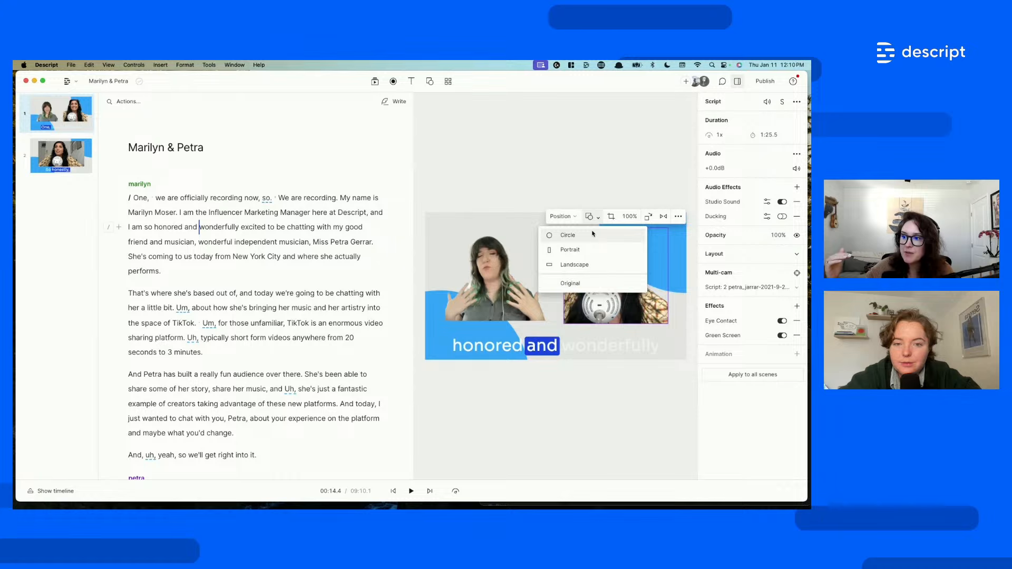
{"action": "left_click", "coordinate": [593, 235]}
{"action": "left_click", "coordinate": [522, 288]}
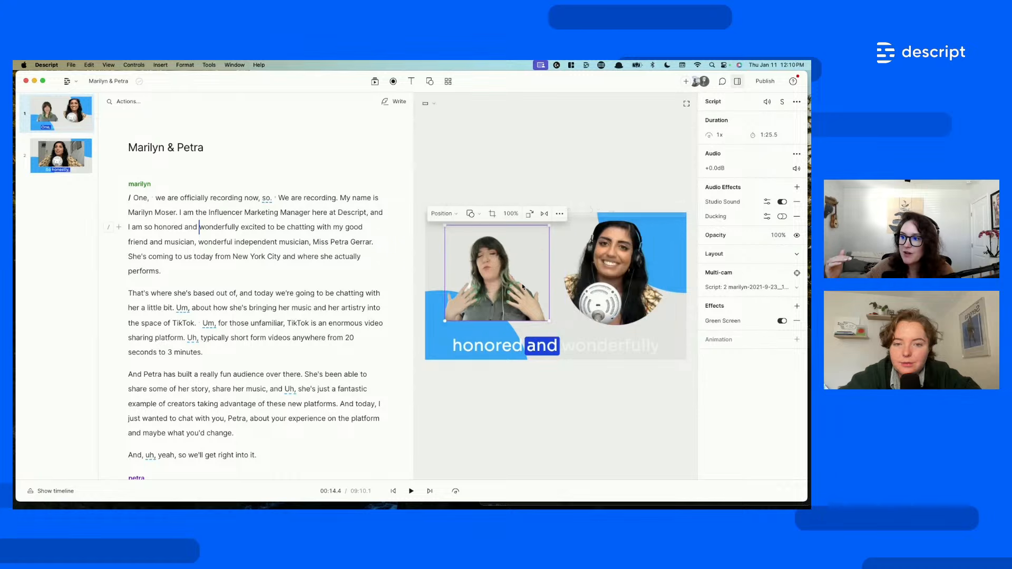
{"action": "left_click", "coordinate": [471, 214]}
{"action": "left_click", "coordinate": [471, 233]}
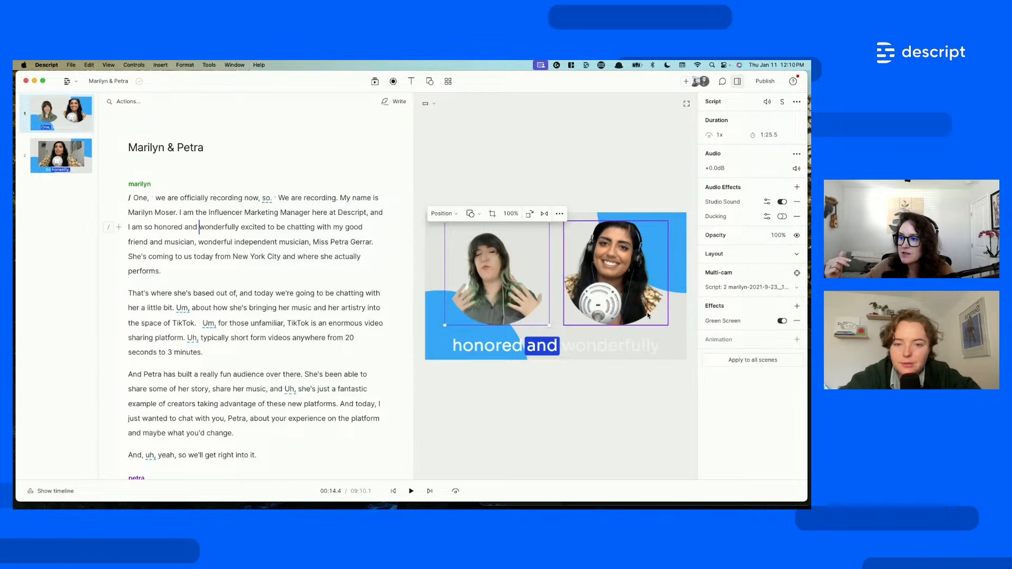
- Adjust the guest's circular frame slightly at its upper corner, bringing the video's scale to 101%
{"action": "left_click", "coordinate": [640, 311]}
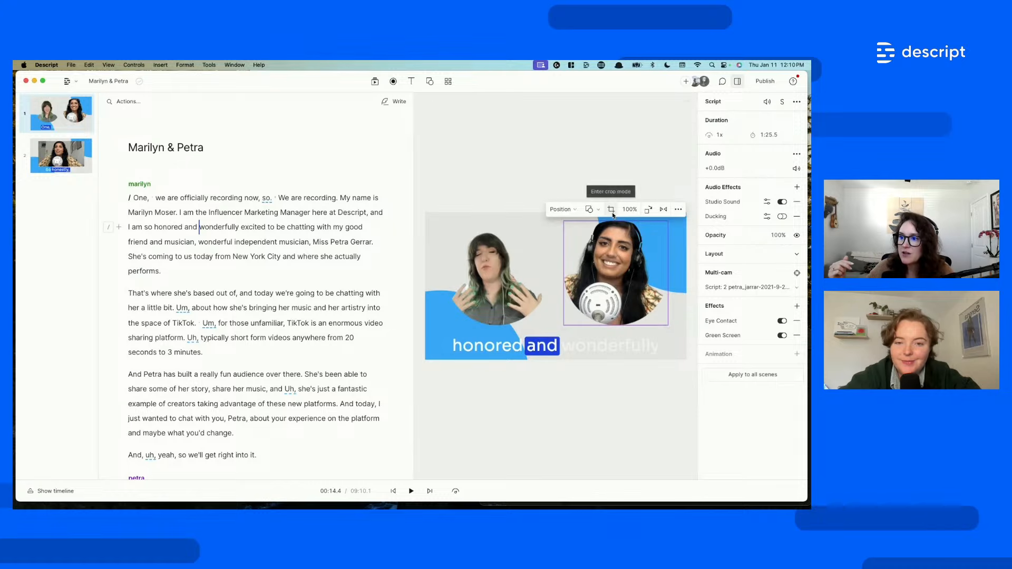
{"action": "left_click", "coordinate": [612, 209]}
{"action": "left_click_drag", "start_coordinate": [568, 222], "coordinate": [565, 222]}
{"action": "left_click", "coordinate": [640, 211]}
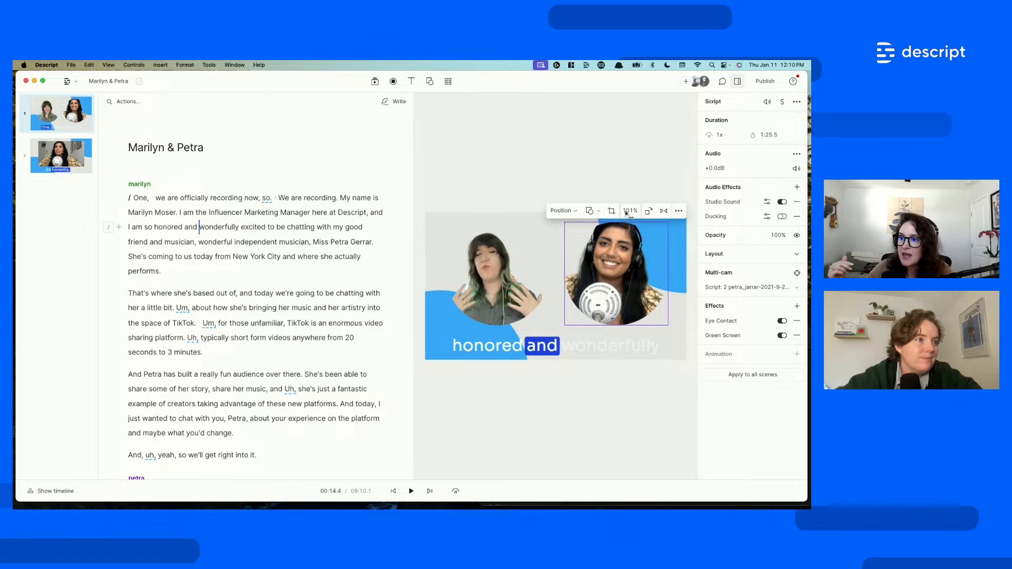
{"action": "left_click", "coordinate": [634, 211]}
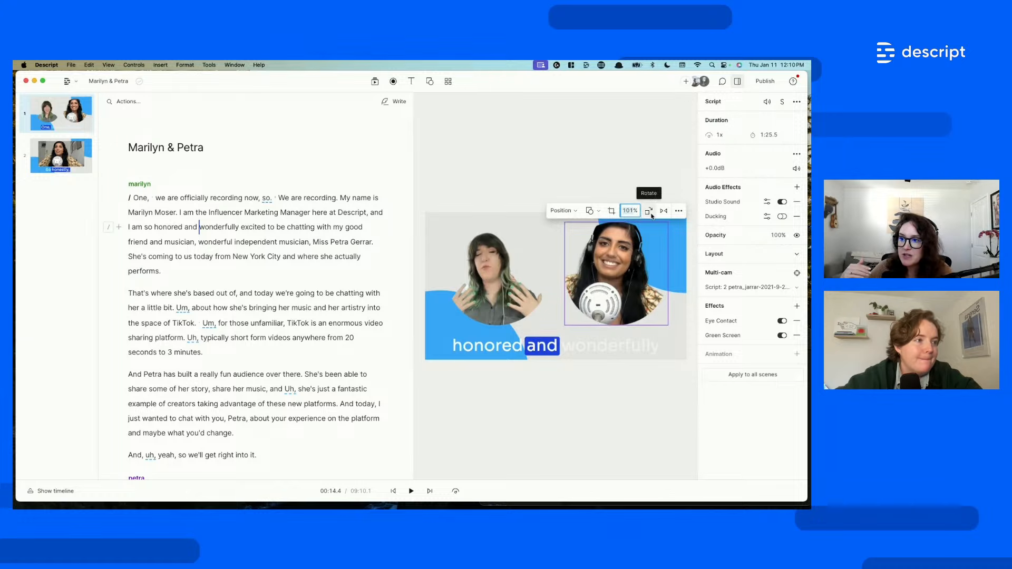
- Rotate the guest's video through a full turn, flip it horizontally twice, and deselect it
{"action": "left_click", "coordinate": [648, 211]}
{"action": "left_click", "coordinate": [650, 212]}
{"action": "left_click", "coordinate": [650, 213]}
{"action": "left_click", "coordinate": [650, 212]}
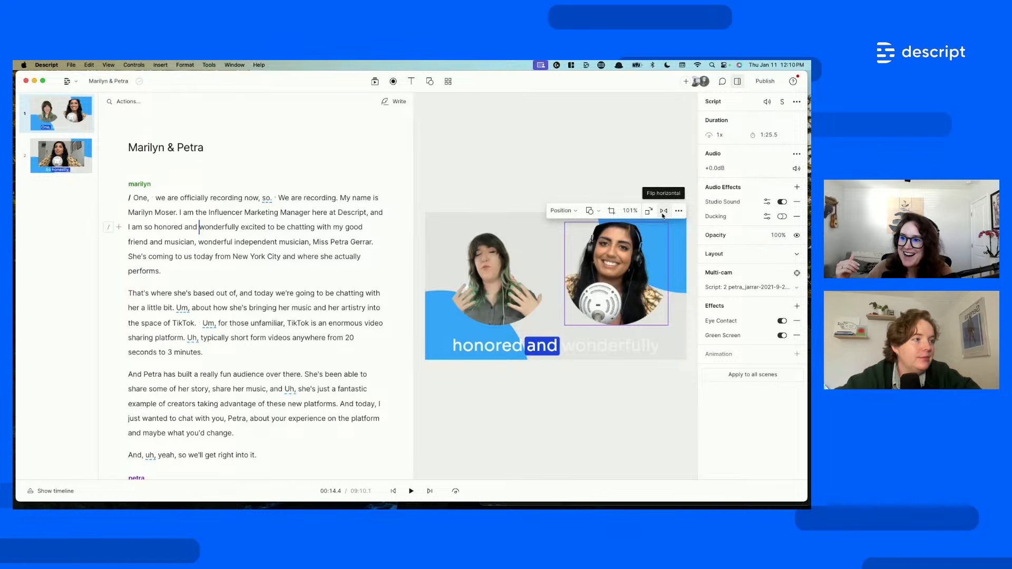
{"action": "left_click", "coordinate": [663, 213]}
{"action": "left_click", "coordinate": [663, 213]}
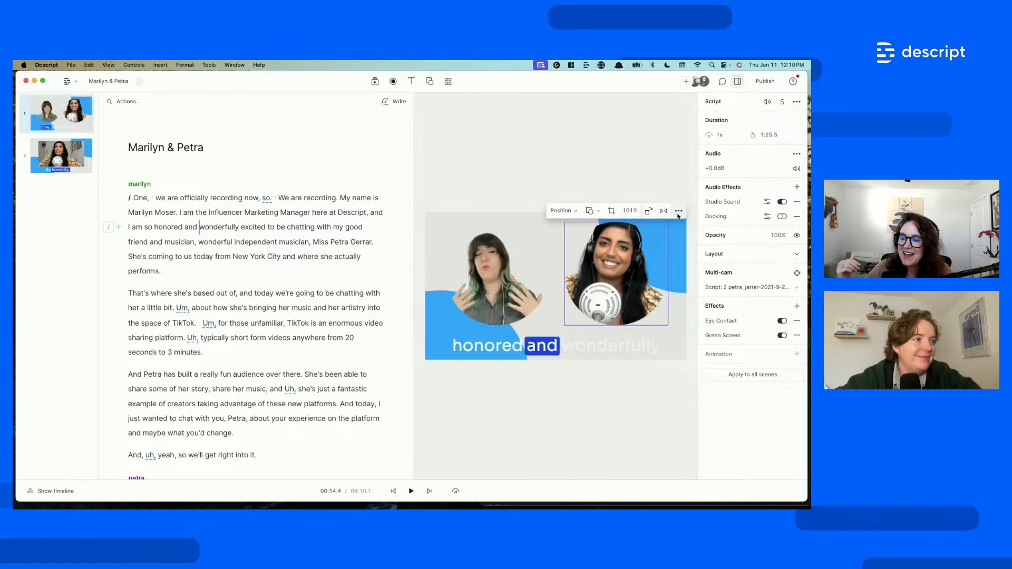
{"action": "left_click", "coordinate": [678, 213]}
{"action": "left_click", "coordinate": [611, 171]}
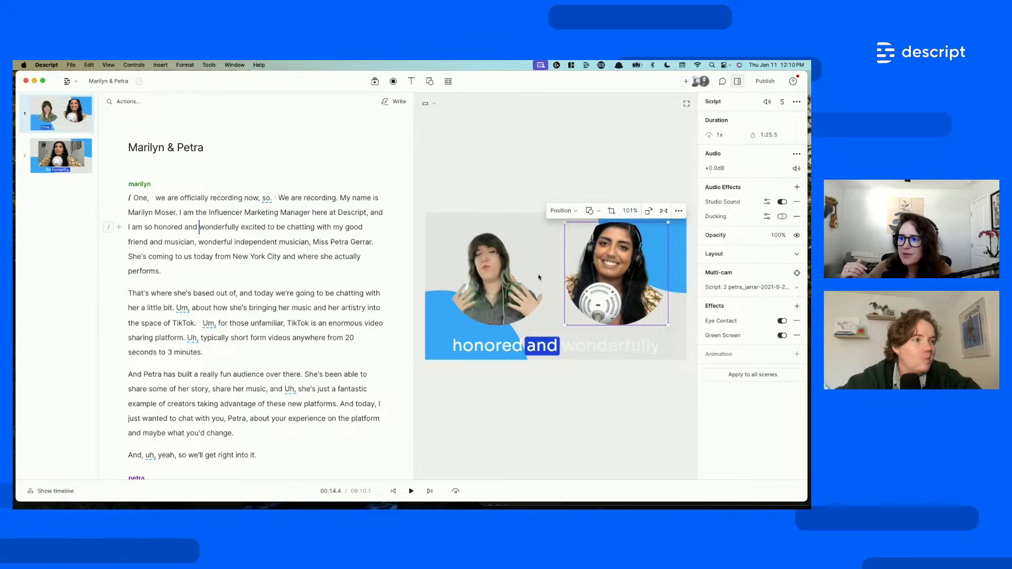
{"action": "left_click", "coordinate": [587, 427]}
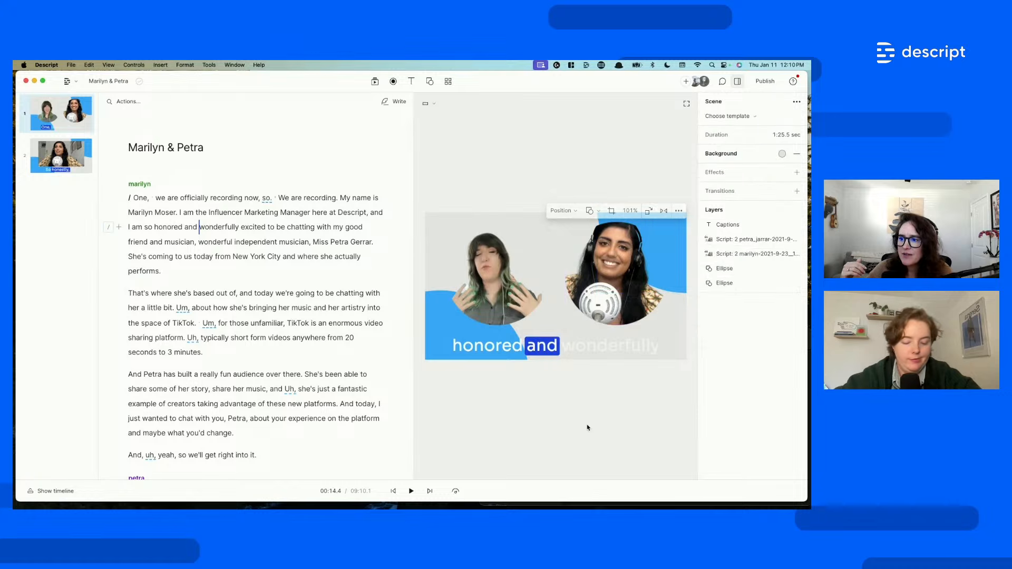
- Move the guest's circle down and, in the expanded canvas, enlarge the host's circle until its lower edge lines up with the guest's
{"action": "left_click", "coordinate": [625, 307]}
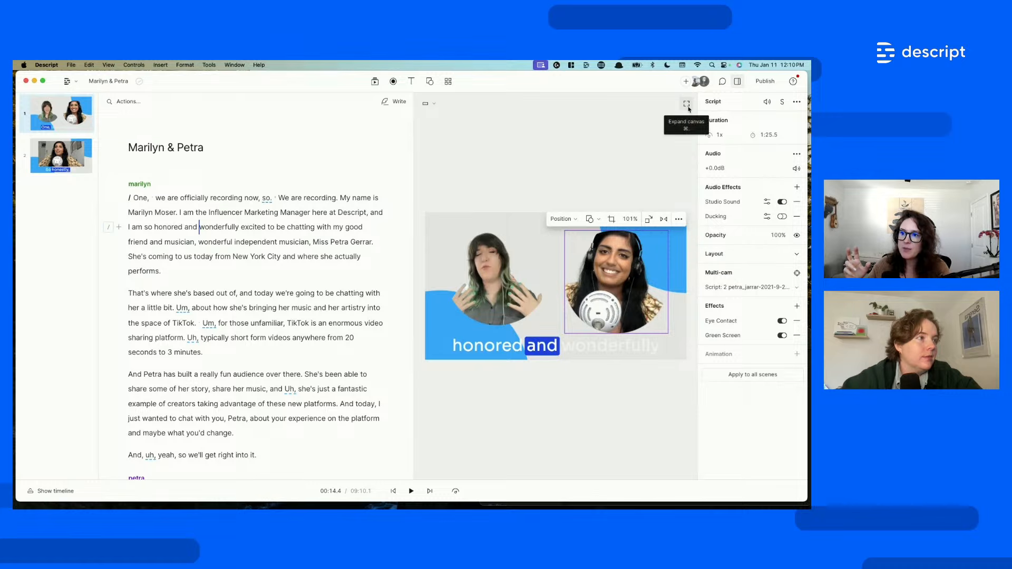
{"action": "left_click", "coordinate": [687, 106]}
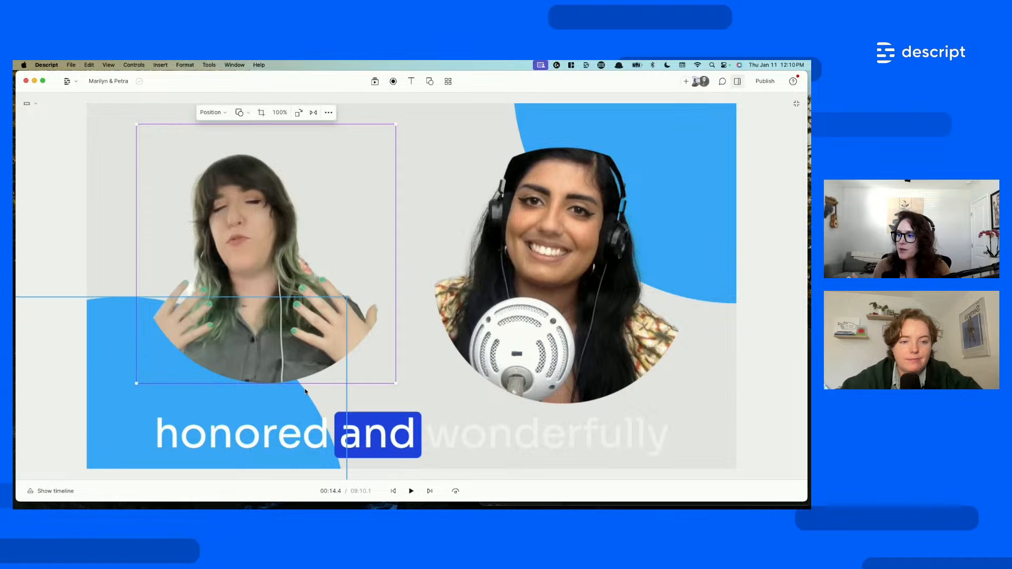
{"action": "left_click_drag", "start_coordinate": [304, 385], "coordinate": [304, 403]}
{"action": "left_click", "coordinate": [442, 429]}
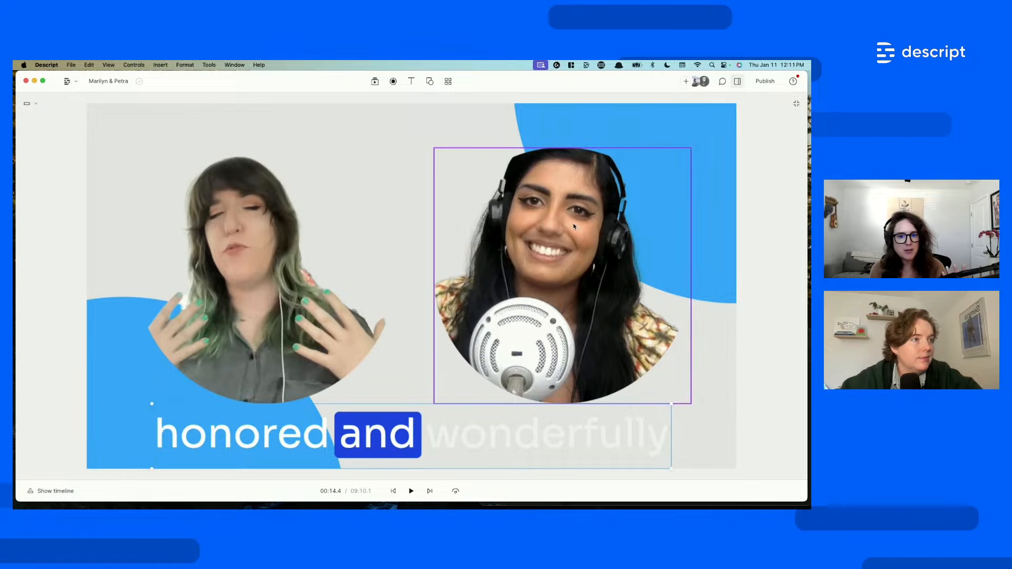
{"action": "left_click", "coordinate": [796, 104]}
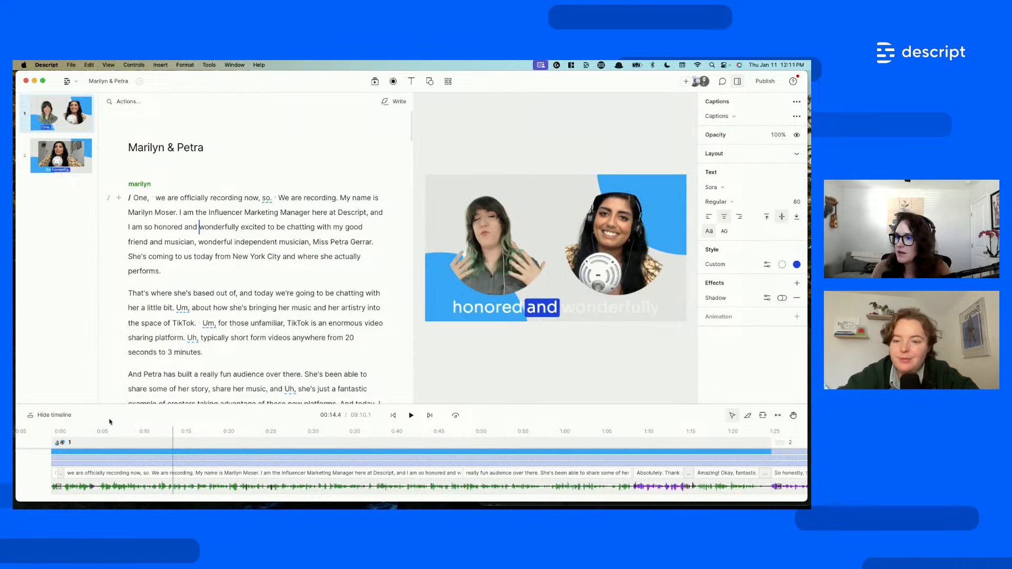
{"action": "left_click", "coordinate": [32, 414]}
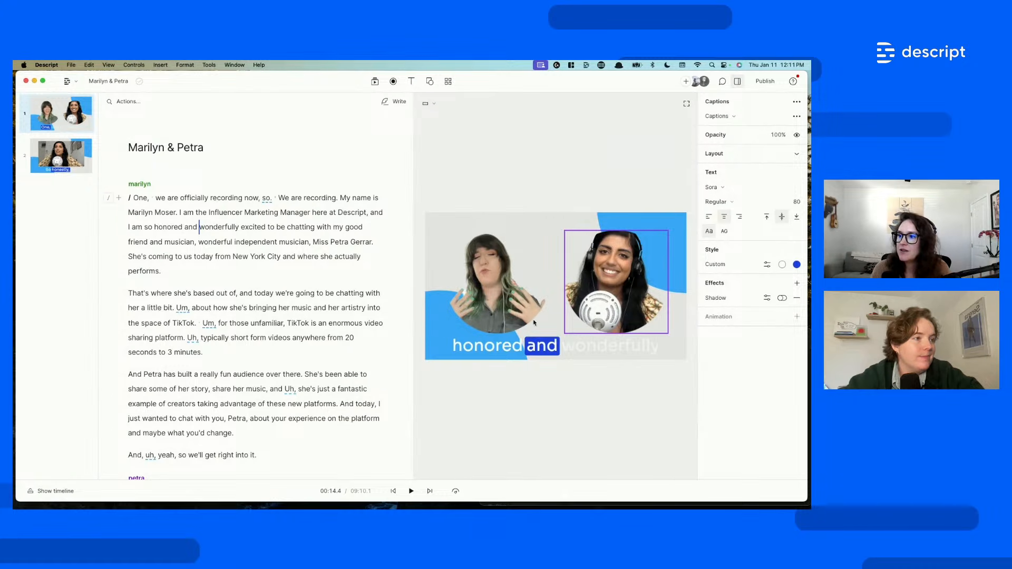
- Create a new composition from the host's paragraph that ends with "and maybe what you'd change."
{"action": "scroll", "coordinate": [291, 316], "scroll_direction": "down", "scroll_amount": 5}
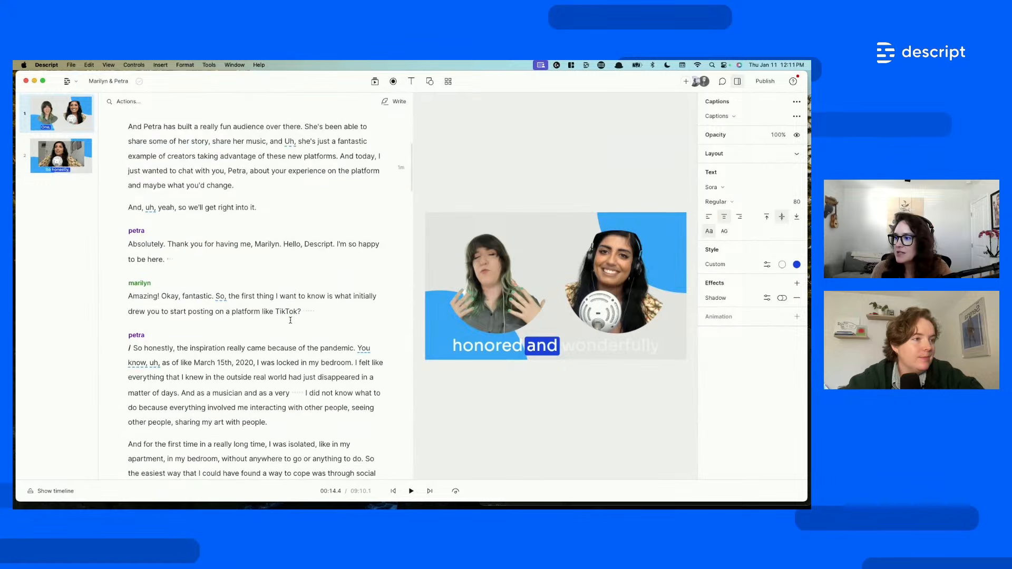
{"action": "scroll", "coordinate": [291, 319], "scroll_direction": "down", "scroll_amount": 8}
{"action": "scroll", "coordinate": [227, 268], "scroll_direction": "up", "scroll_amount": 8}
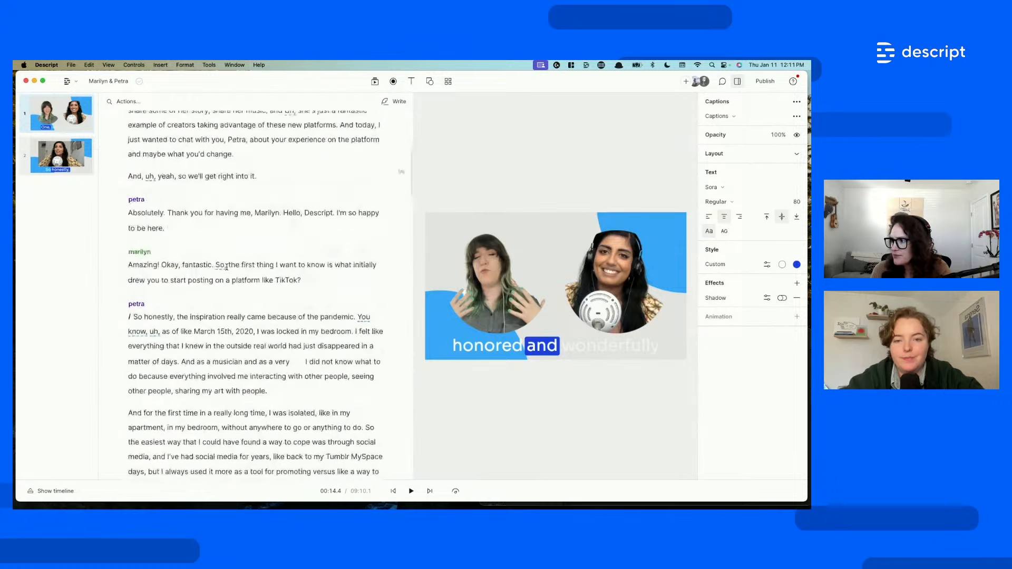
{"action": "scroll", "coordinate": [226, 267], "scroll_direction": "up", "scroll_amount": 3}
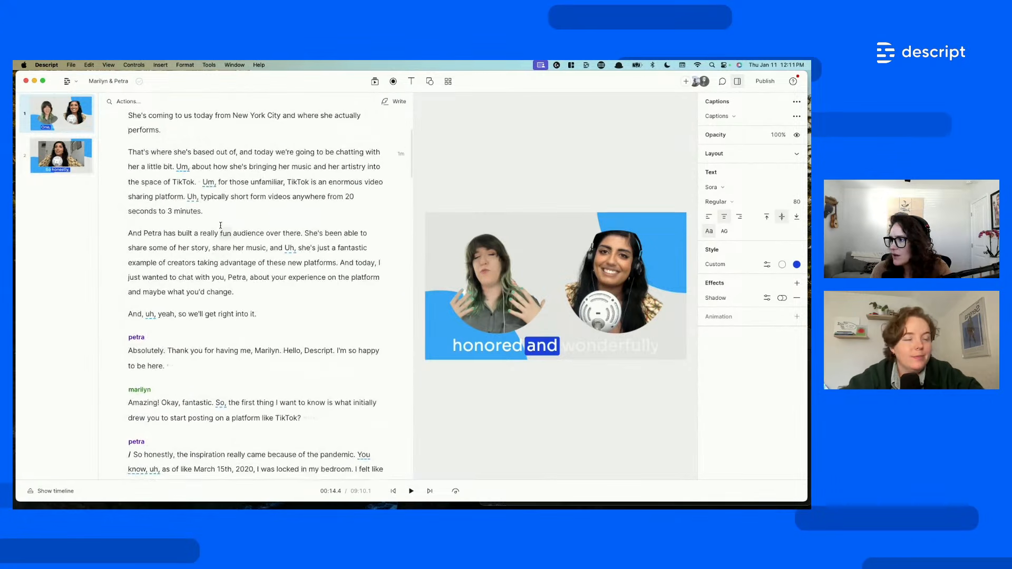
{"action": "triple_click", "coordinate": [176, 245]}
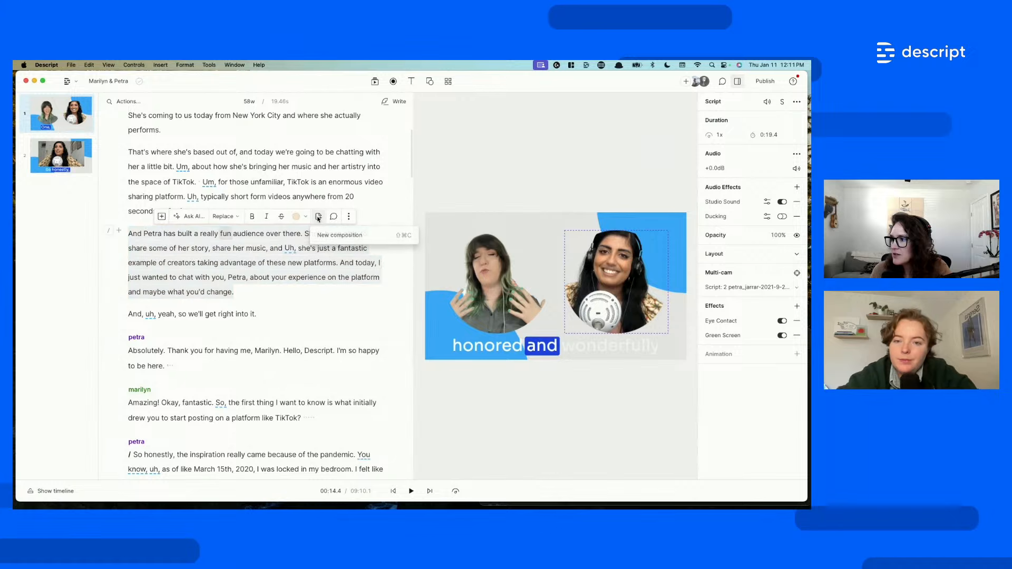
{"action": "left_click", "coordinate": [318, 216]}
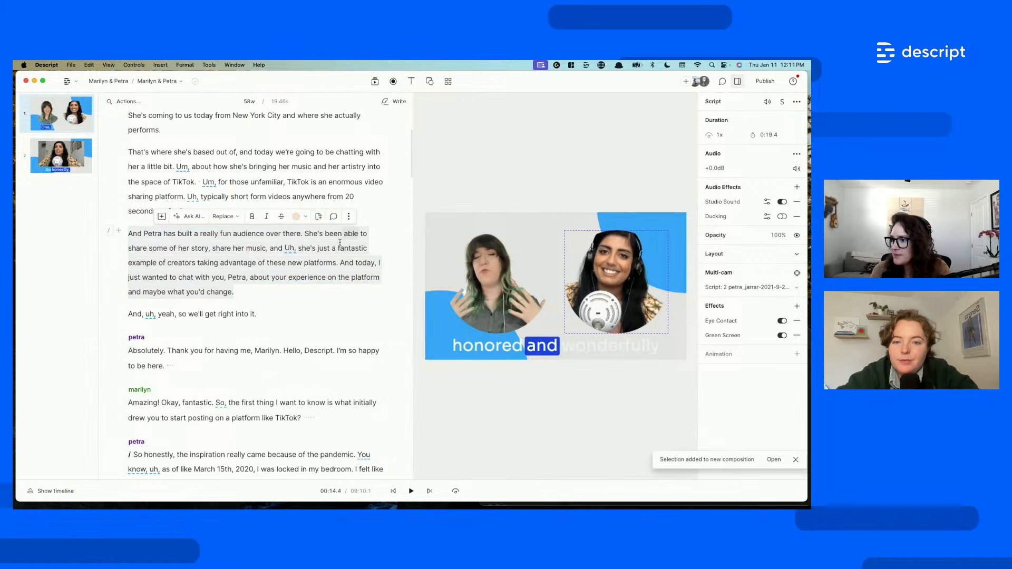
- Open the newly created composition and remove the guest's circular video from its scene
{"action": "left_click", "coordinate": [762, 459]}
{"action": "left_click", "coordinate": [261, 209]}
{"action": "left_click", "coordinate": [612, 294]}
{"action": "key", "text": "BackSpace"}
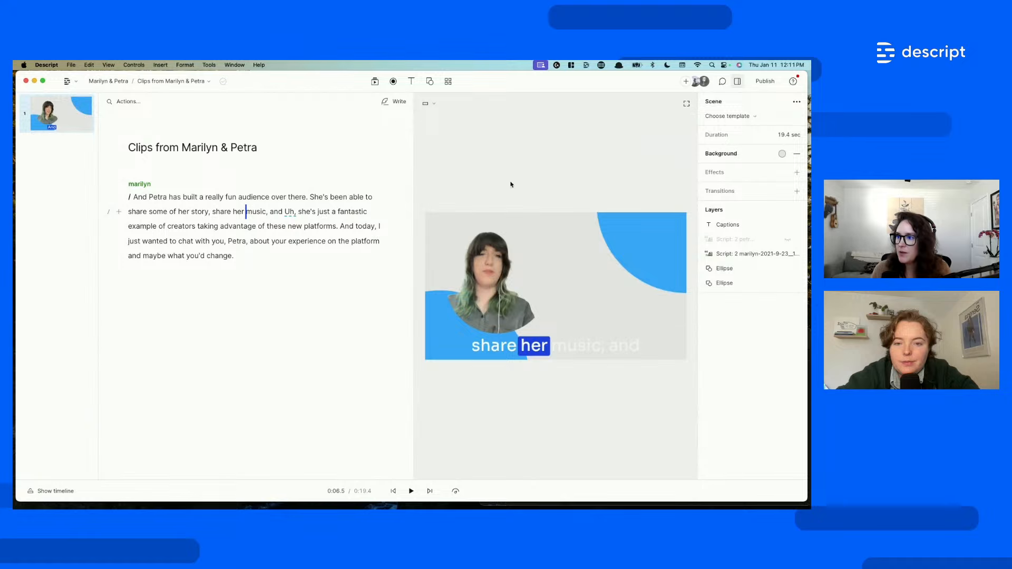
- Switch the clip to Portrait 9:16, roughly double the size of the host's circle, and move it up toward the canvas centre
{"action": "left_click", "coordinate": [428, 103]}
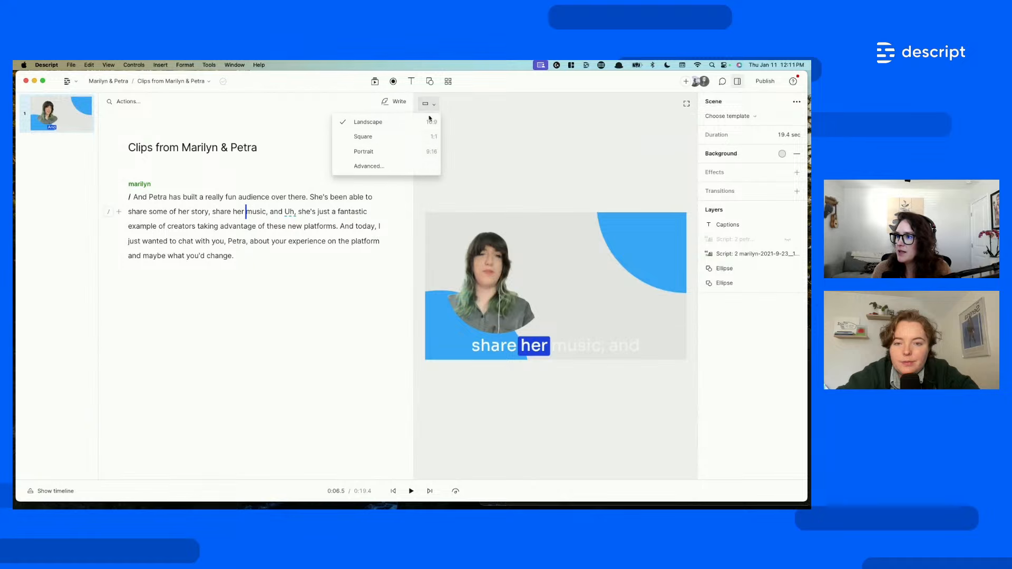
{"action": "left_click", "coordinate": [380, 150]}
{"action": "left_click", "coordinate": [538, 301]}
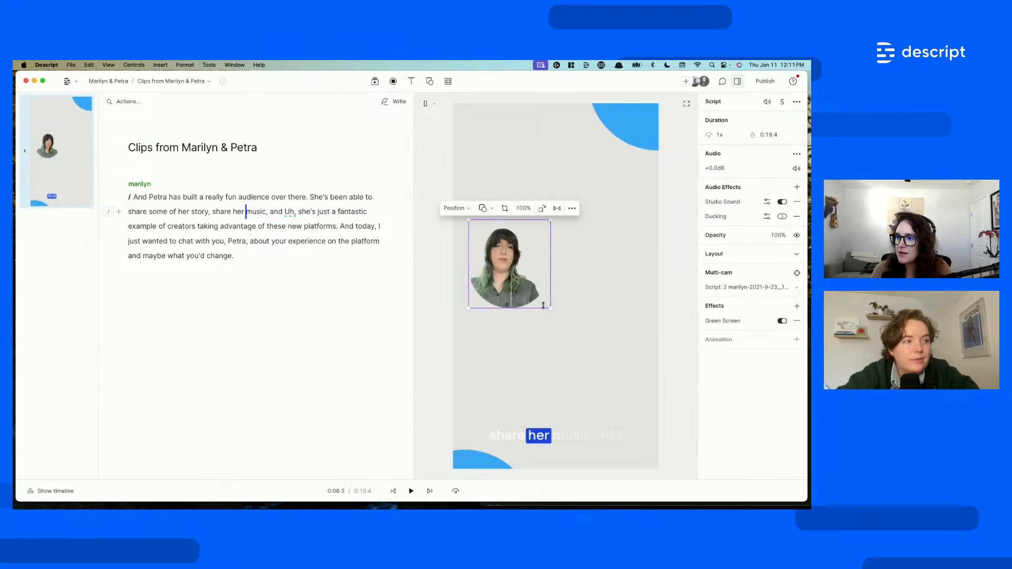
{"action": "left_click_drag", "start_coordinate": [549, 309], "coordinate": [643, 408]}
{"action": "left_click_drag", "start_coordinate": [559, 339], "coordinate": [559, 307]}
- Enlarge the host's circle further to span nearly the full canvas width, aligning its frame with the canvas's left edge above the captions
{"action": "left_click", "coordinate": [251, 243]}
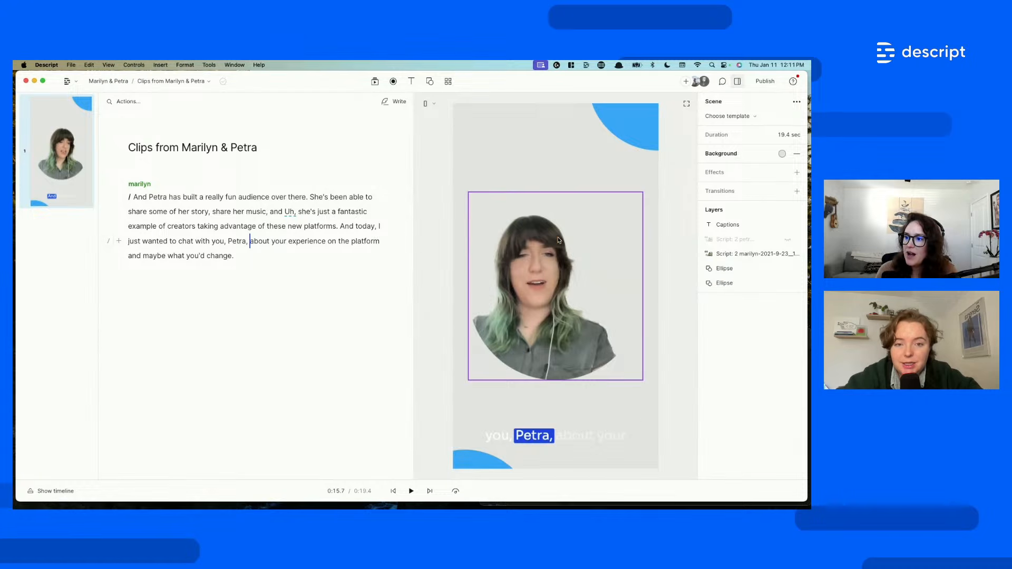
{"action": "left_click", "coordinate": [635, 376]}
{"action": "left_click_drag", "start_coordinate": [642, 380], "coordinate": [689, 430]}
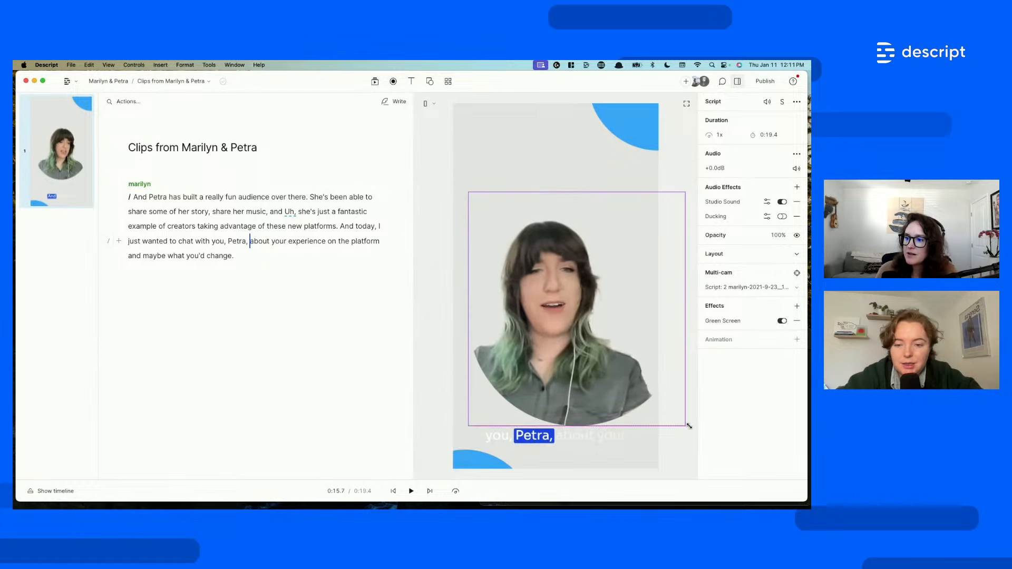
{"action": "left_click_drag", "start_coordinate": [575, 349], "coordinate": [561, 334]}
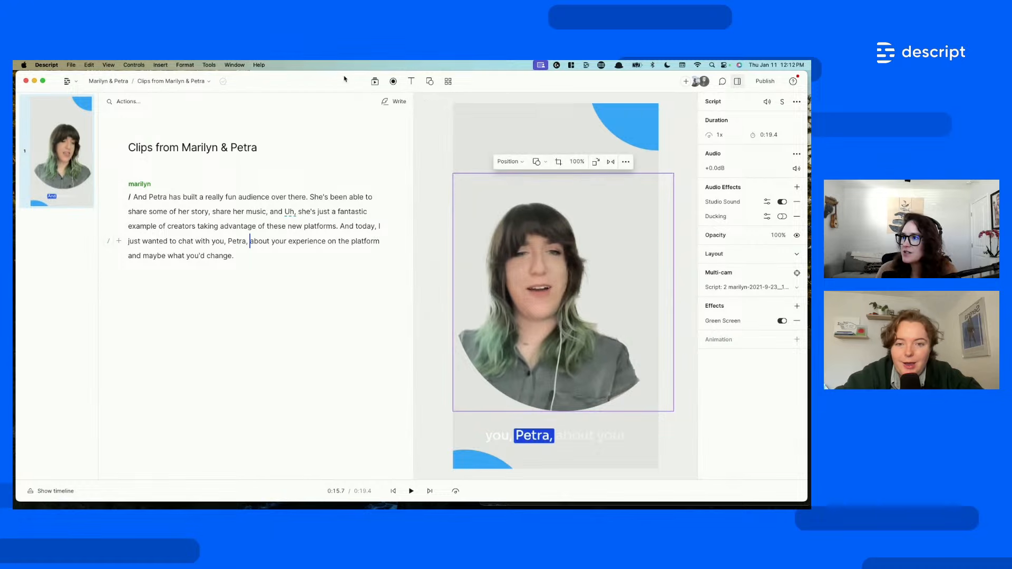
- Open the stock image library and search the photos for "outer space"
{"action": "left_click", "coordinate": [374, 81]}
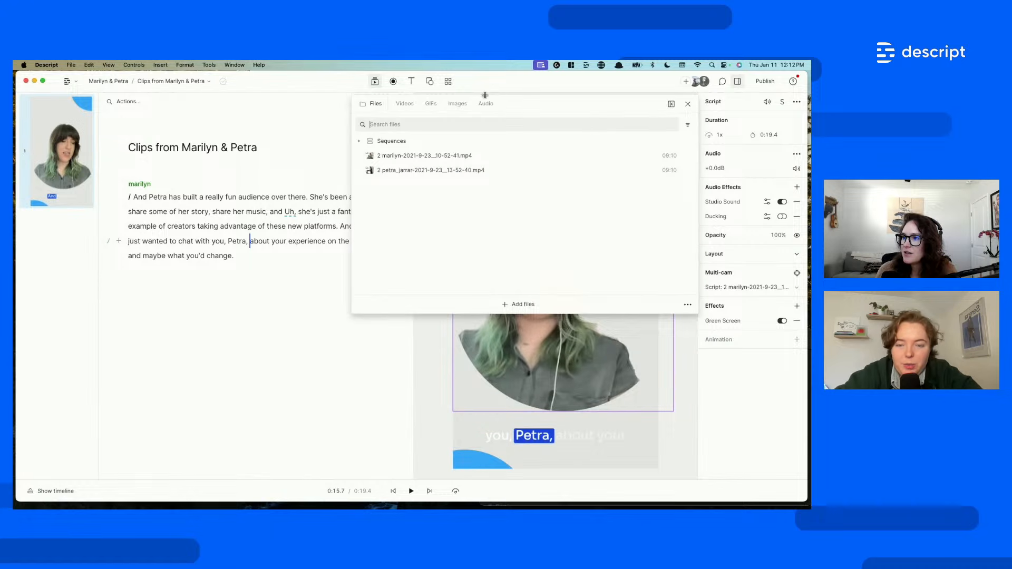
{"action": "left_click", "coordinate": [456, 107]}
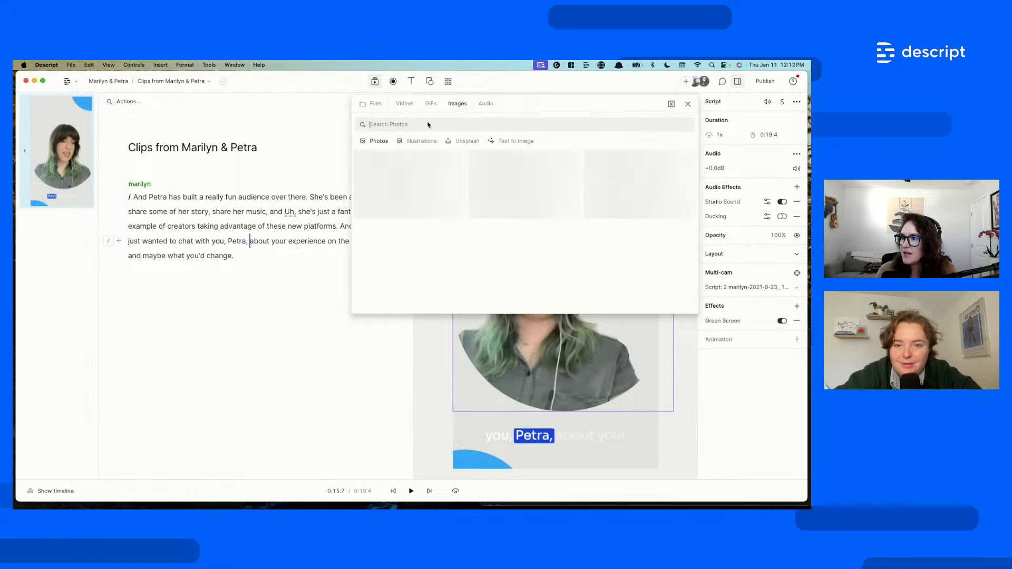
{"action": "type", "text": "pod"}
{"action": "key", "text": "BackSpace"}
{"action": "key", "text": "BackSpace"}
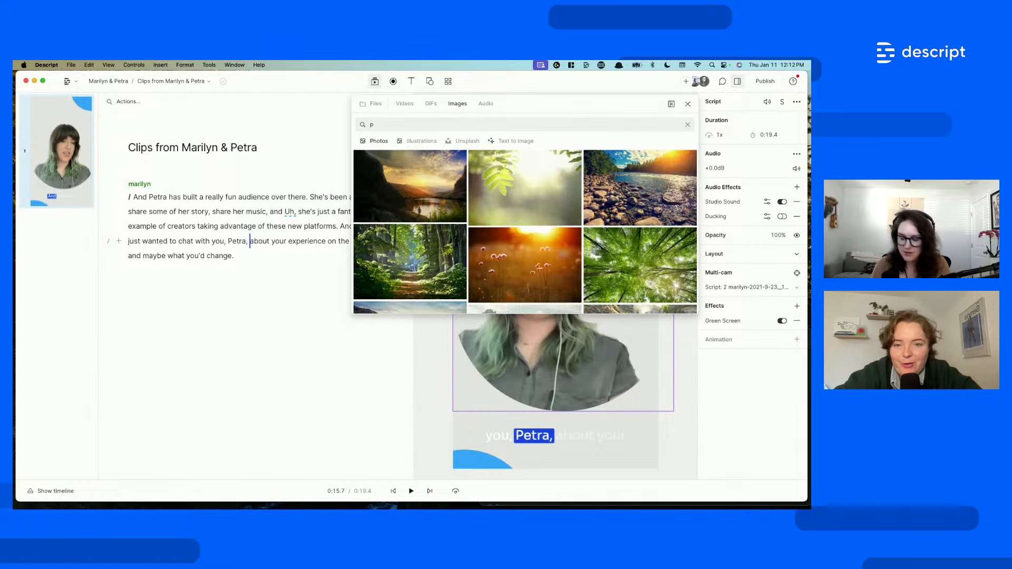
{"action": "key", "text": "BackSpace"}
{"action": "type", "text": "outerspace"}
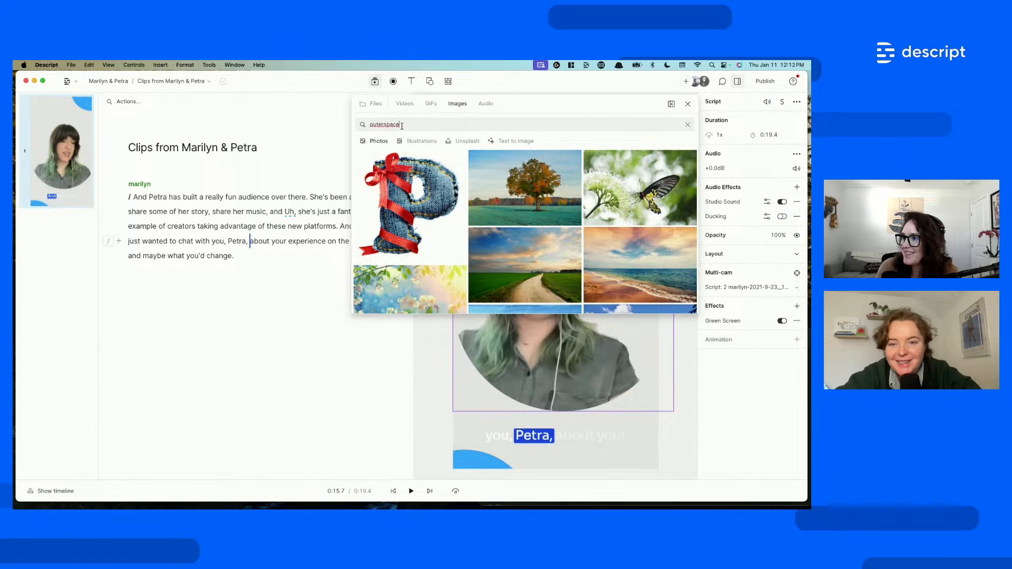
{"action": "key", "text": "Left"}
{"action": "key", "text": "Left"}
{"action": "key", "text": "Left"}
{"action": "key", "text": "Left"}
{"action": "key", "text": "Left"}
{"action": "key", "text": "Left"}
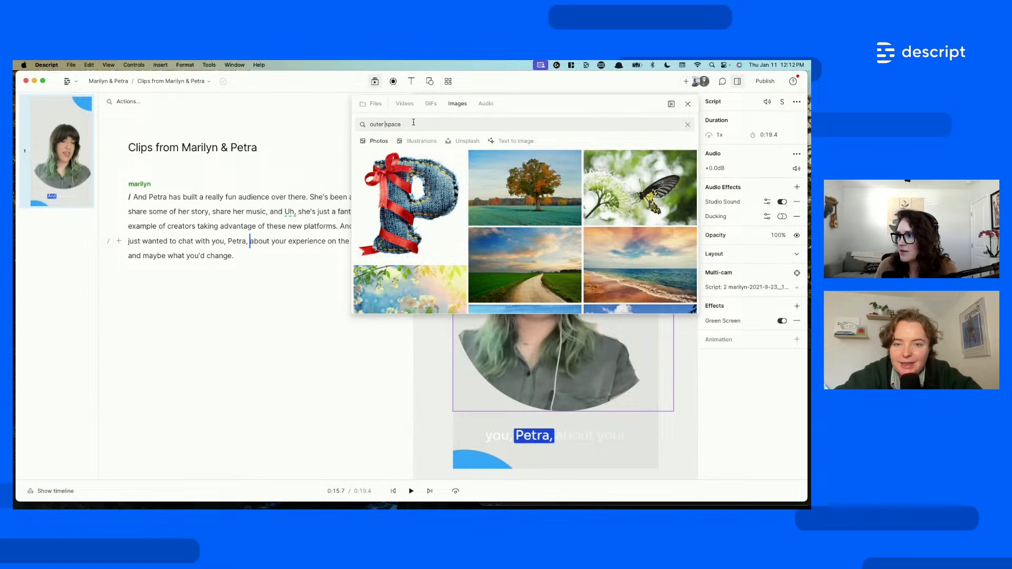
- Search the stock illustrations for "space" and add the purple and red starfield image with the grey polyhedron to the scene
{"action": "key", "text": "super+a"}
{"action": "type", "text": "space"}
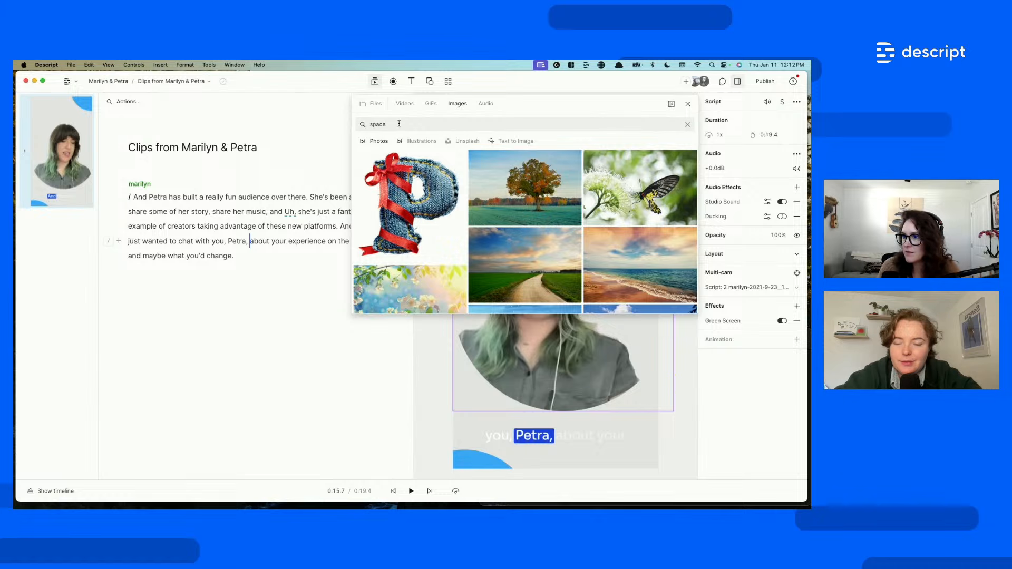
{"action": "left_click", "coordinate": [419, 141]}
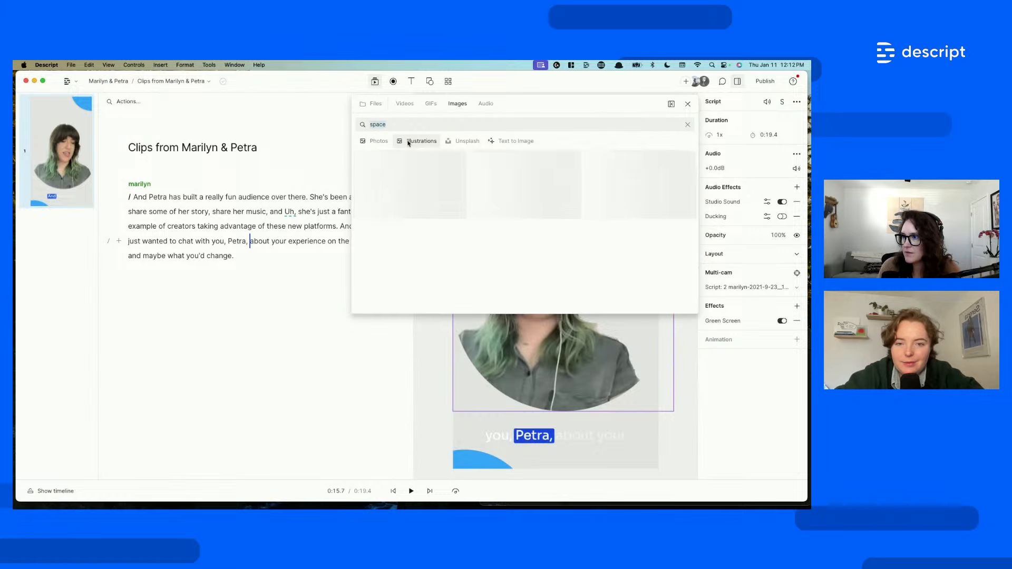
{"action": "scroll", "coordinate": [558, 258], "scroll_direction": "down", "scroll_amount": 10}
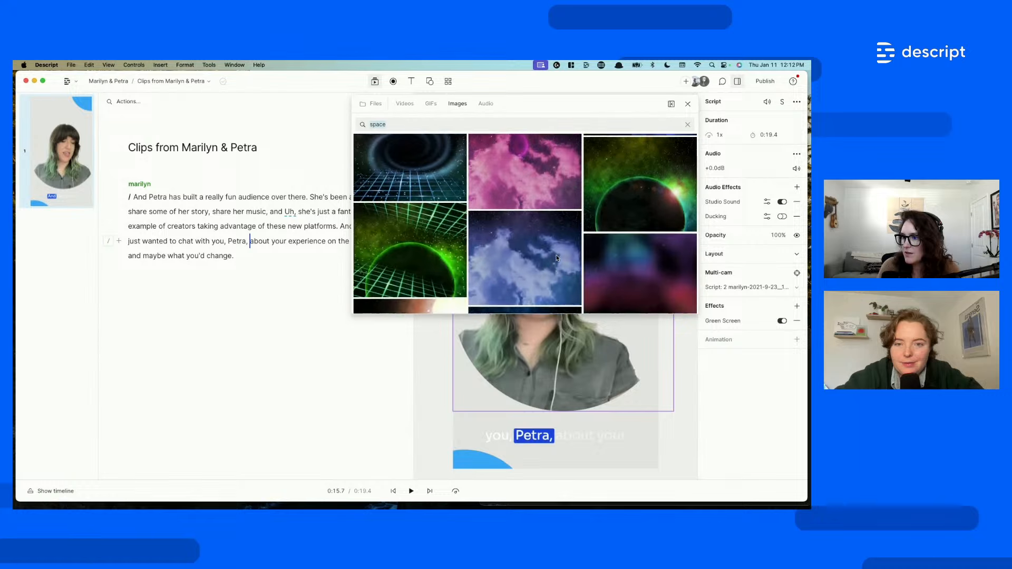
{"action": "scroll", "coordinate": [557, 258], "scroll_direction": "down", "scroll_amount": 5}
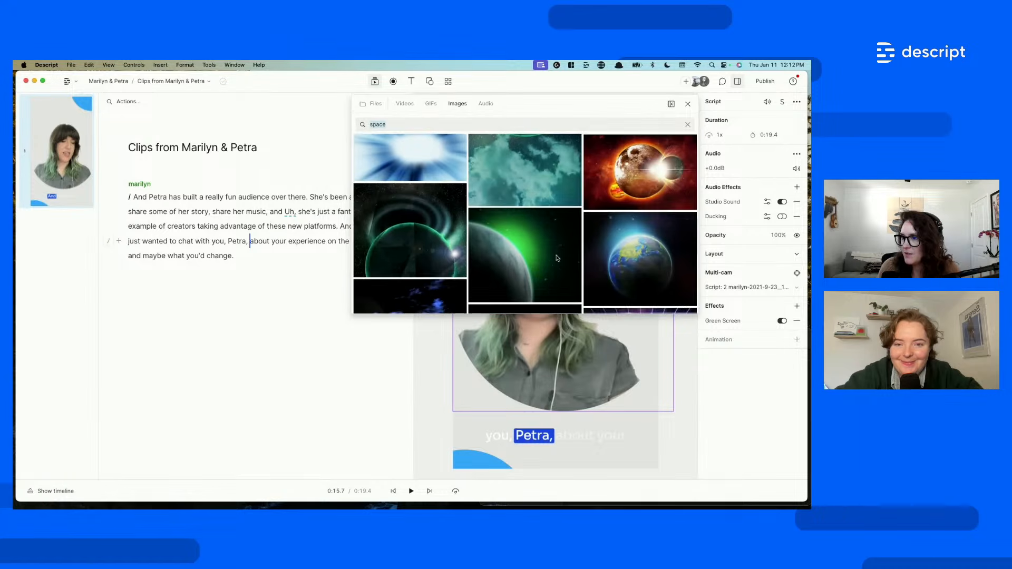
{"action": "scroll", "coordinate": [558, 258], "scroll_direction": "down", "scroll_amount": 6}
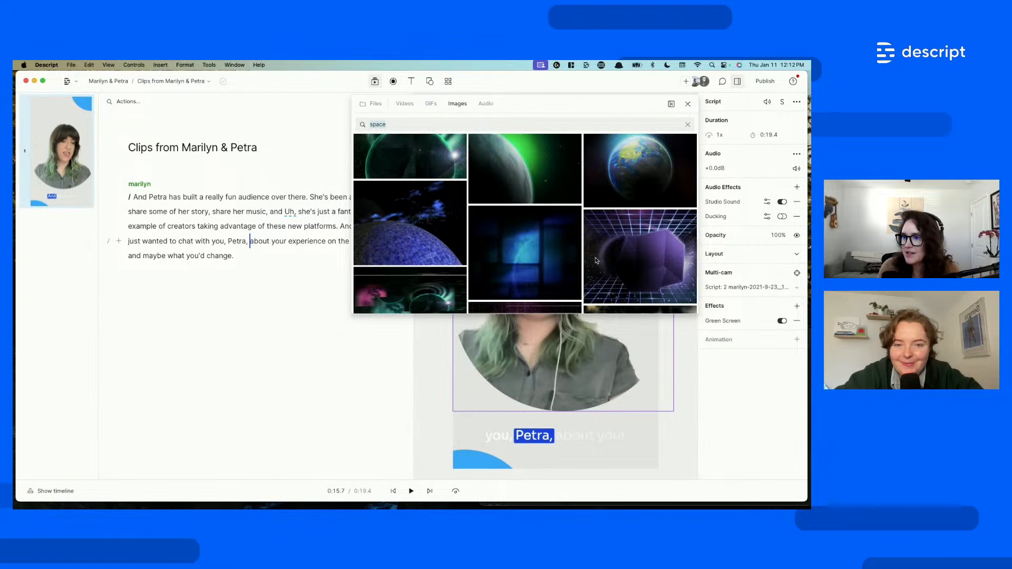
{"action": "scroll", "coordinate": [596, 260], "scroll_direction": "down", "scroll_amount": 8}
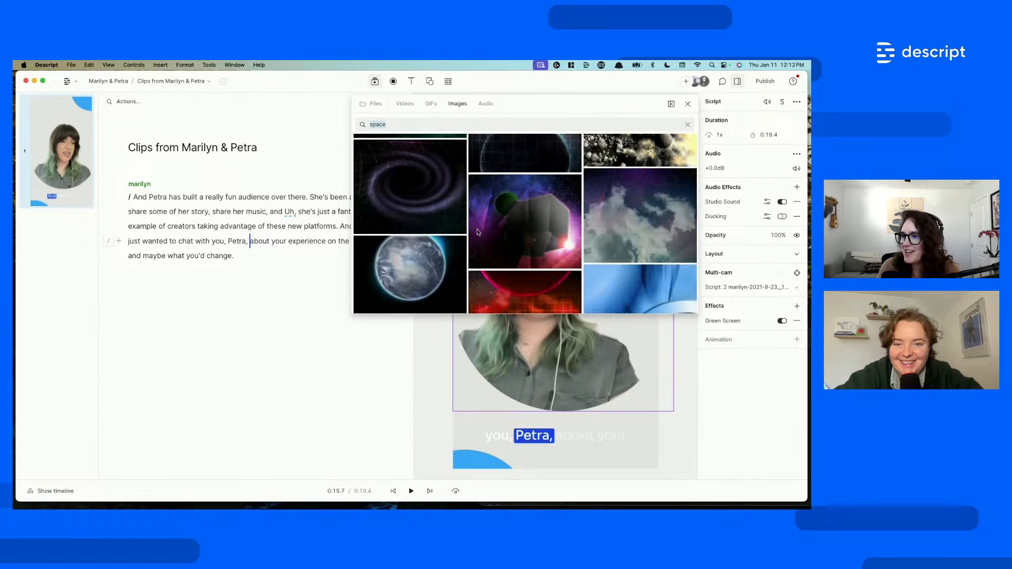
{"action": "left_click", "coordinate": [535, 227]}
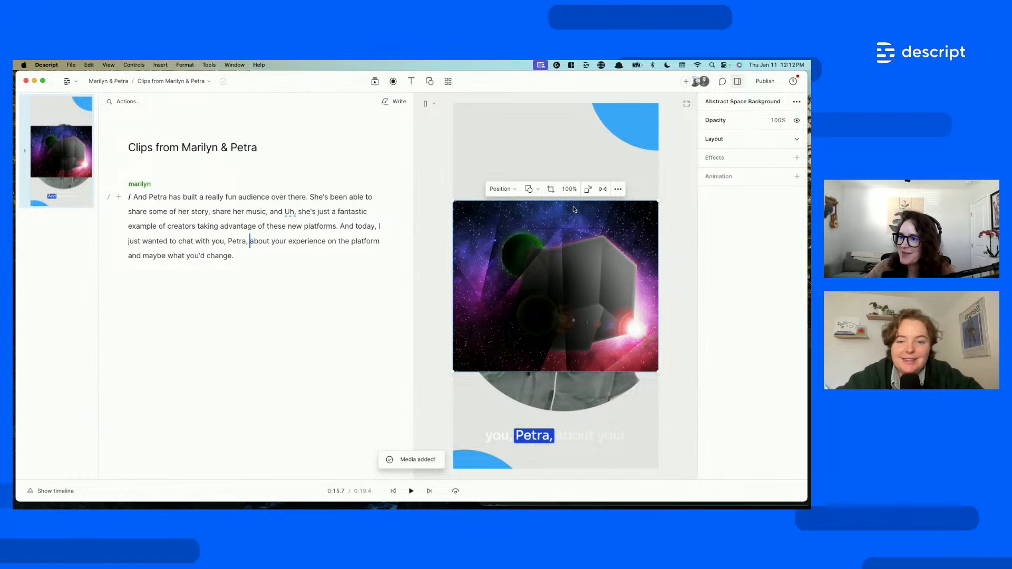
- Stretch the space image vertically to fill the portrait canvas and send it to the back of the layer order
{"action": "left_click_drag", "start_coordinate": [574, 201], "coordinate": [568, 107]}
{"action": "left_click_drag", "start_coordinate": [632, 372], "coordinate": [629, 468]}
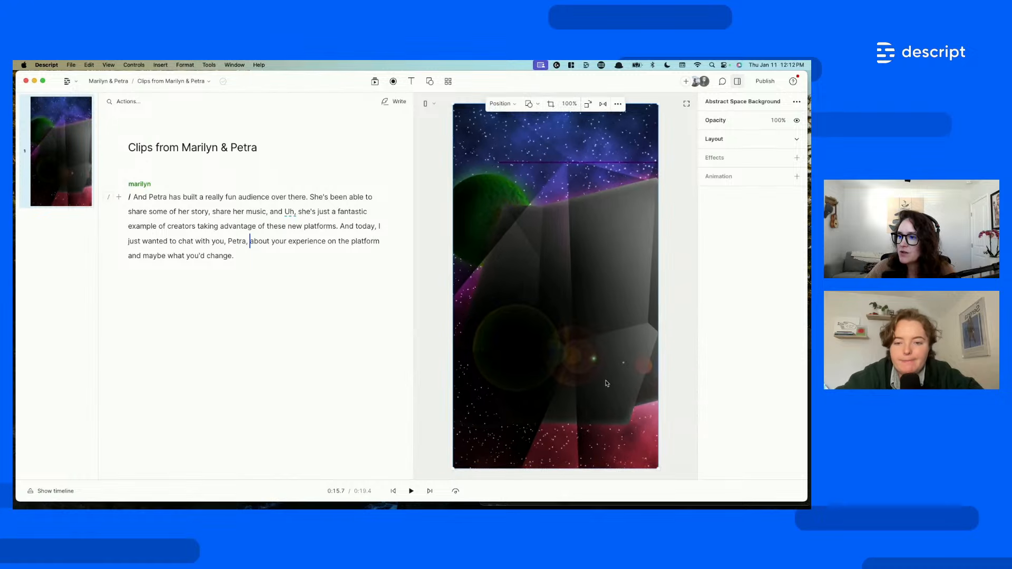
{"action": "right_click", "coordinate": [555, 259]}
{"action": "mouse_move", "coordinate": [582, 285]}
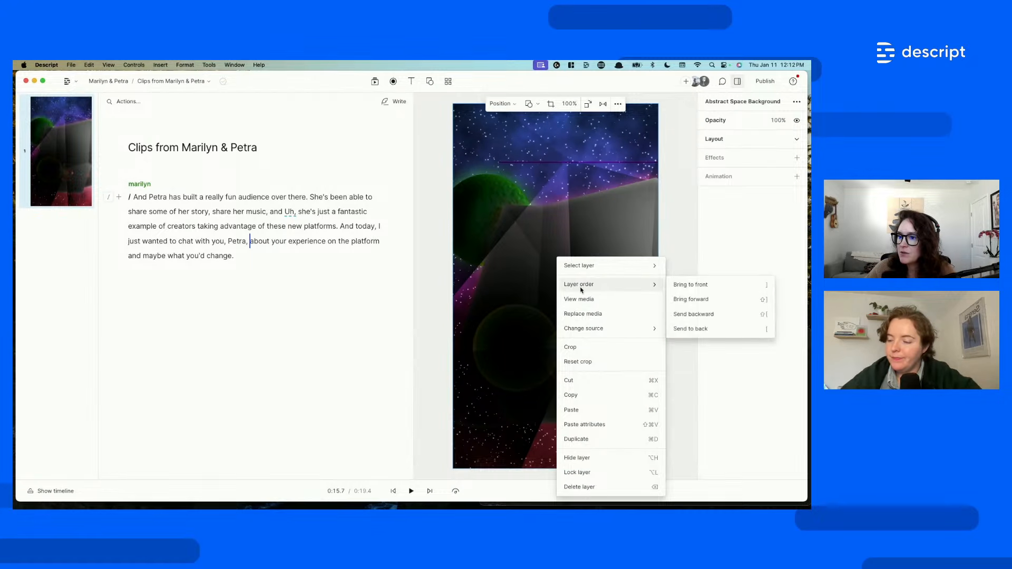
{"action": "left_click", "coordinate": [697, 330]}
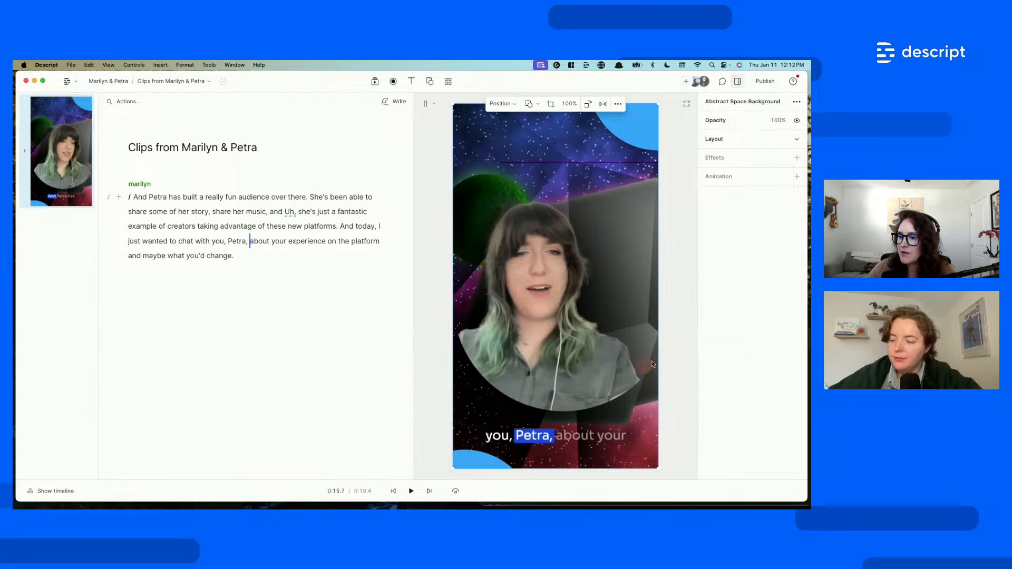
{"action": "right_click", "coordinate": [525, 132]}
{"action": "mouse_move", "coordinate": [570, 140]}
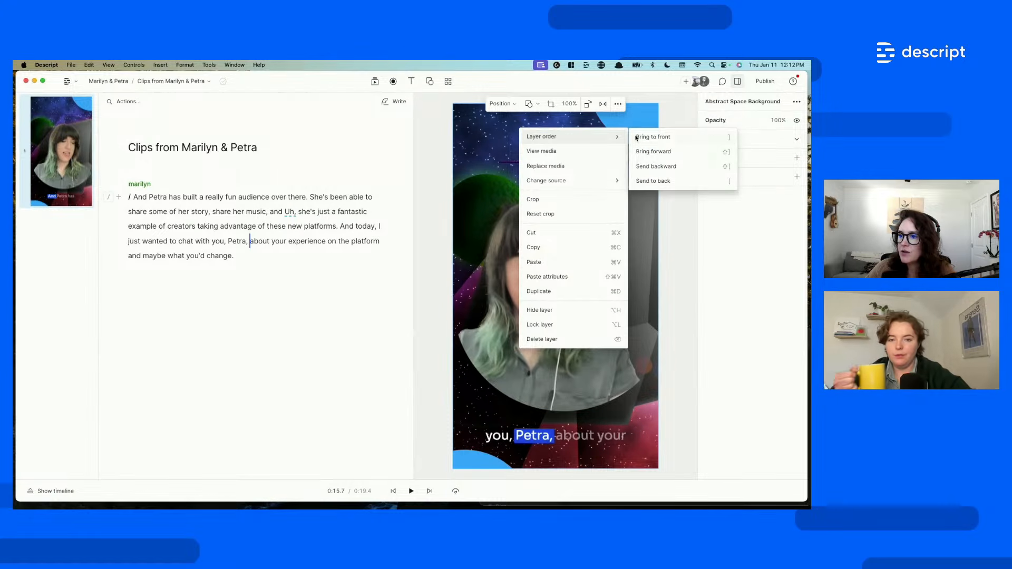
{"action": "left_click", "coordinate": [657, 181]}
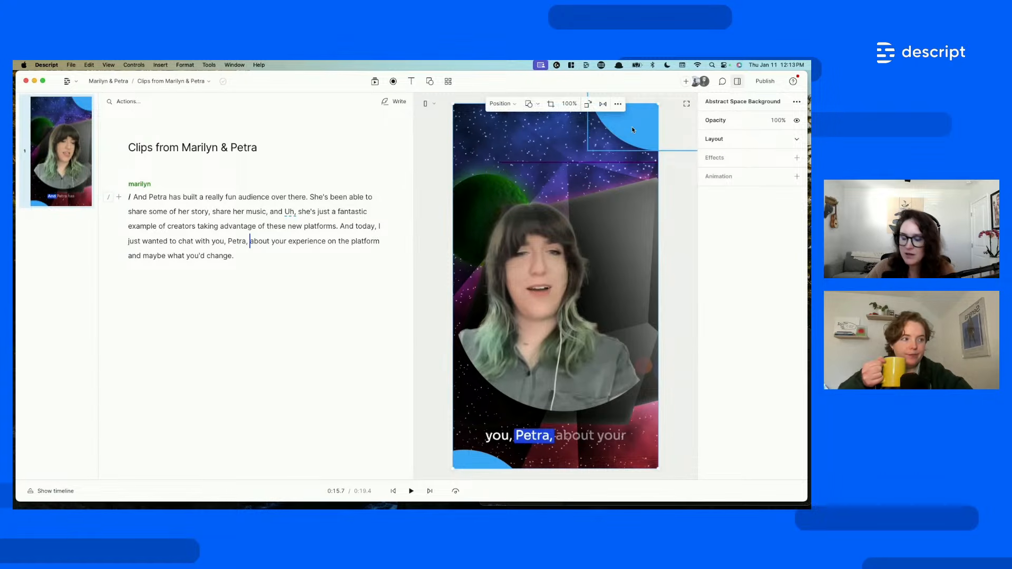
- Undo the accidental deletion of the space image and delete the two blue ellipses in the canvas corners instead
{"action": "key", "text": "Delete"}
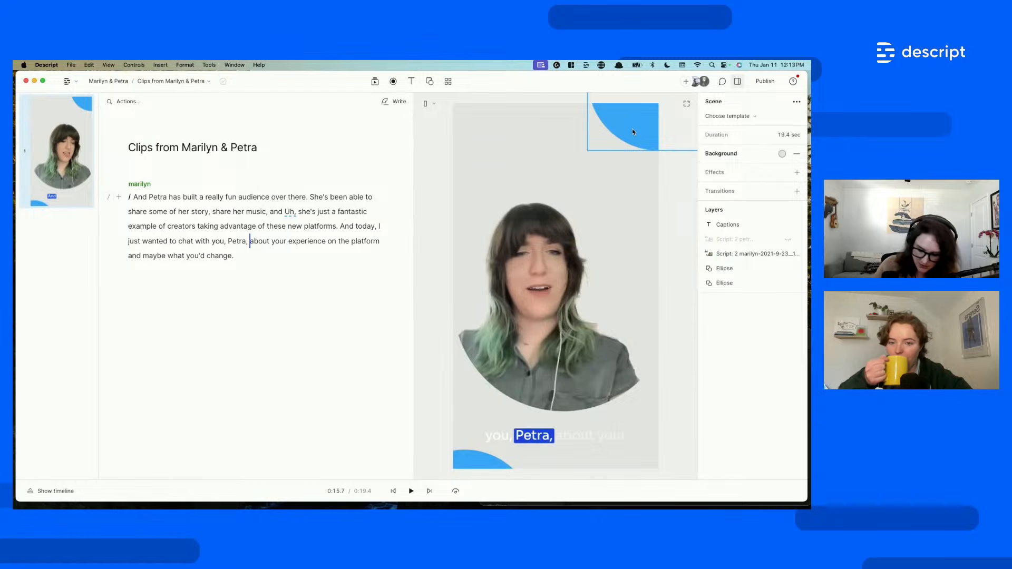
{"action": "key", "text": "super+z"}
{"action": "left_click", "coordinate": [663, 120]}
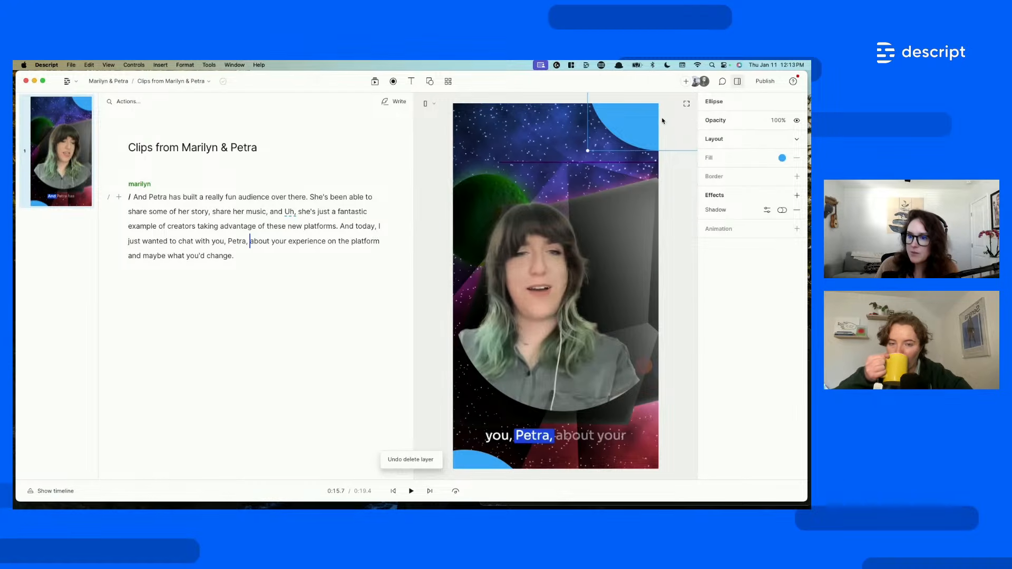
{"action": "key", "text": "Delete"}
{"action": "left_click", "coordinate": [480, 460]}
{"action": "key", "text": "Delete"}
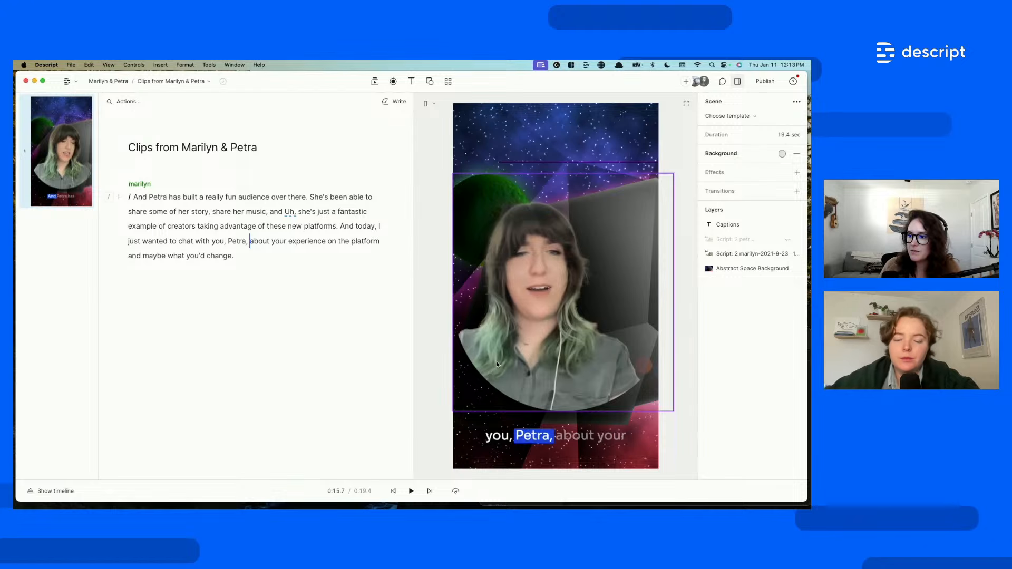
{"action": "left_click", "coordinate": [567, 377]}
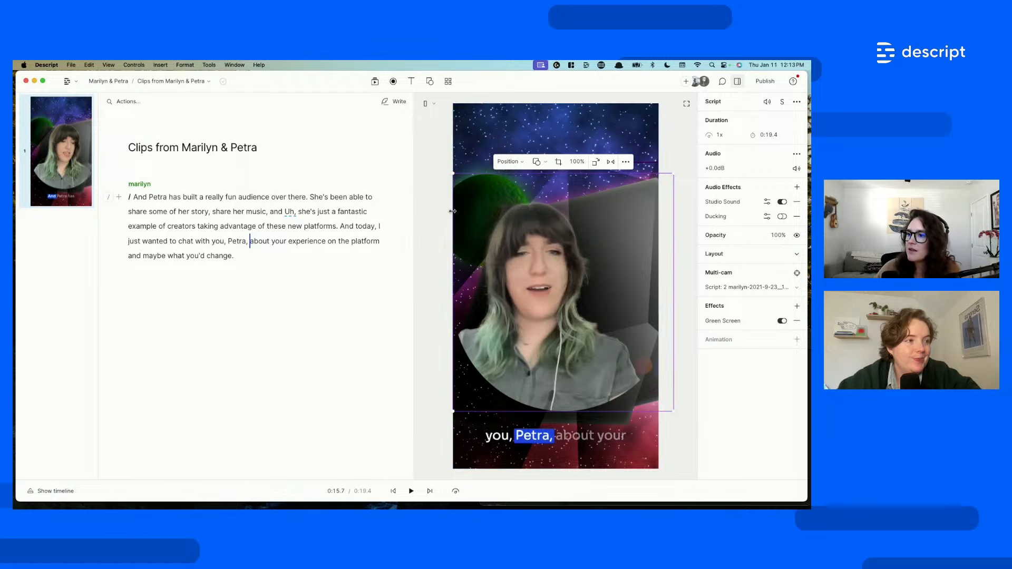
{"action": "left_click", "coordinate": [429, 309]}
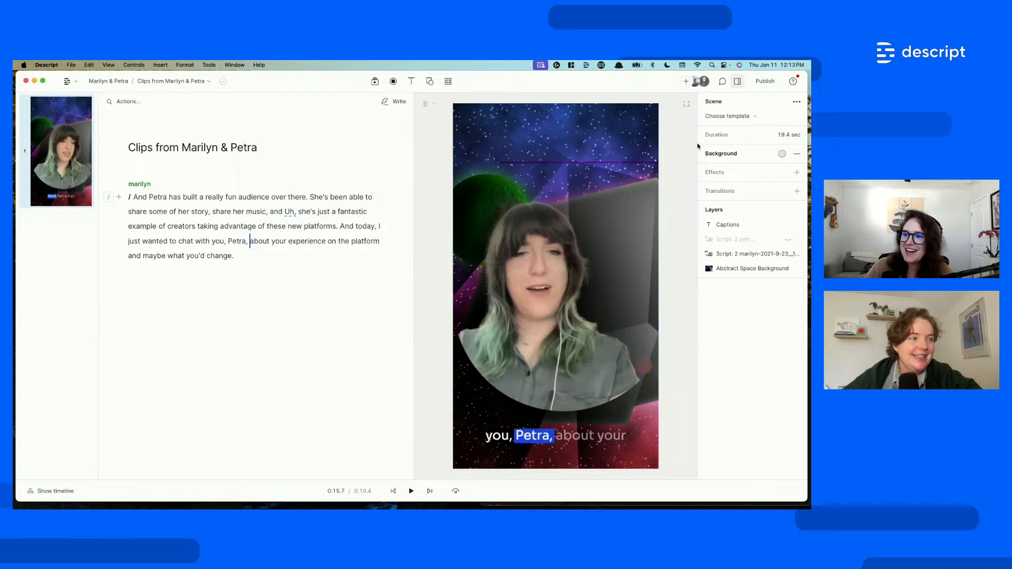
- Review the available publishing destinations and publish the clip as a web link
{"action": "left_click", "coordinate": [770, 82]}
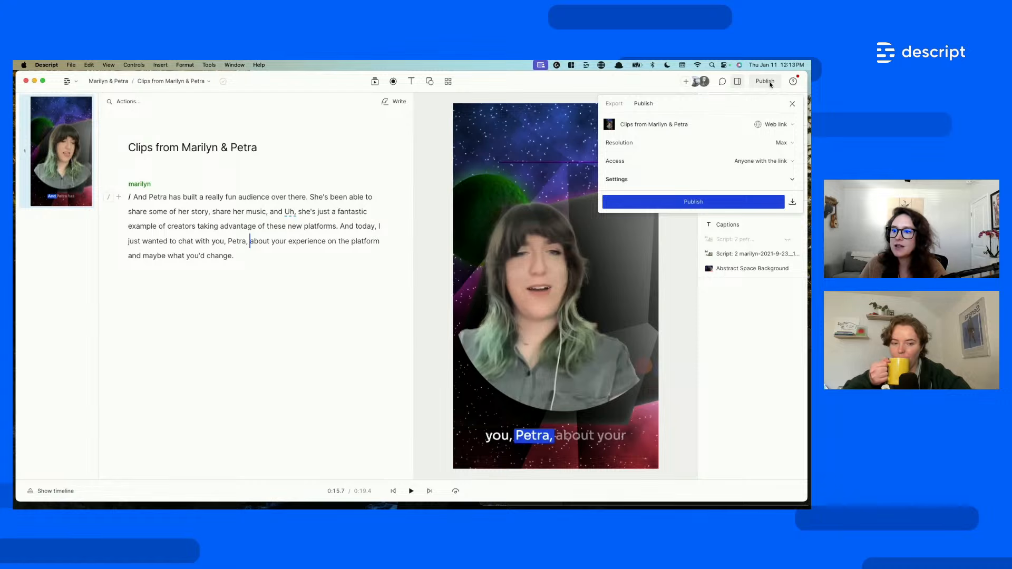
{"action": "left_click", "coordinate": [781, 125]}
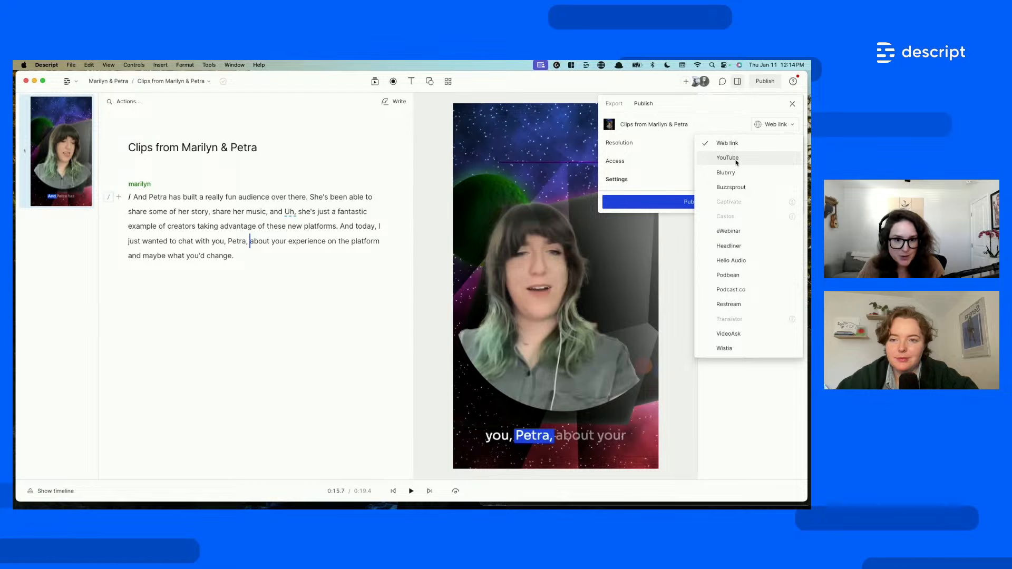
{"action": "left_click", "coordinate": [731, 124]}
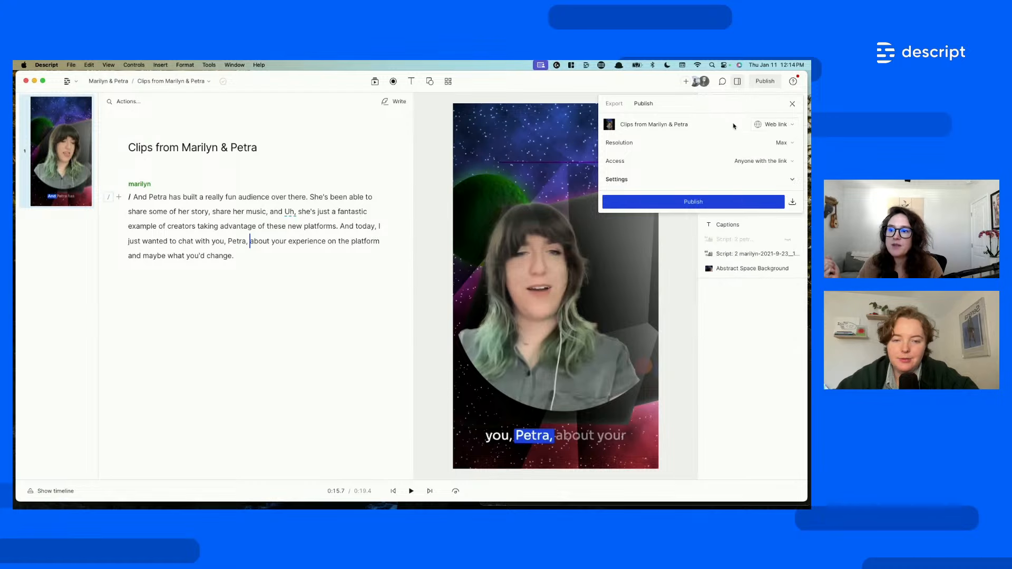
{"action": "left_click", "coordinate": [719, 205]}
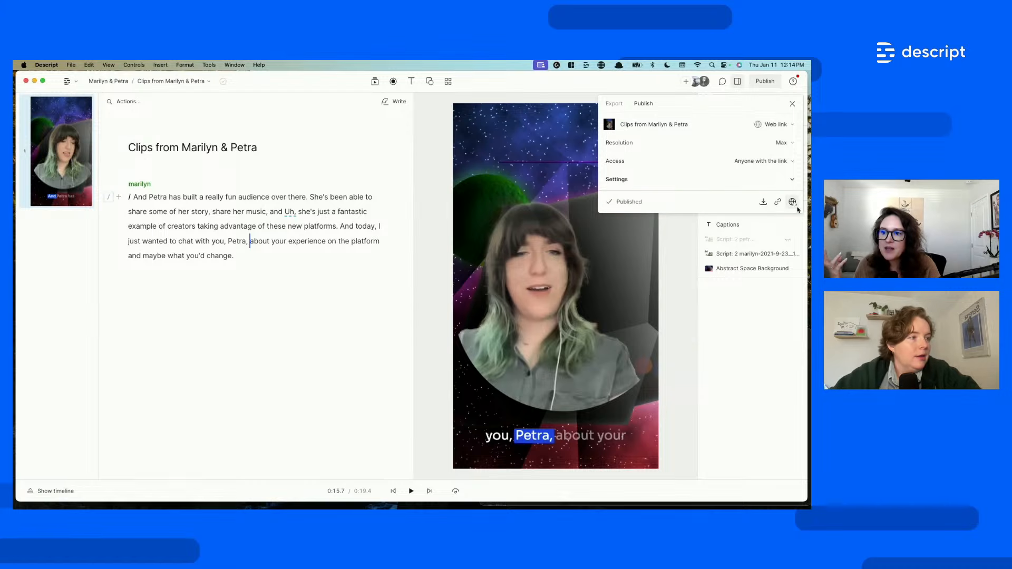
- Open the published clip's web page in Chrome, post the comment "add music here" on the transcript words "she's just", and close the page
{"action": "left_click", "coordinate": [793, 203]}
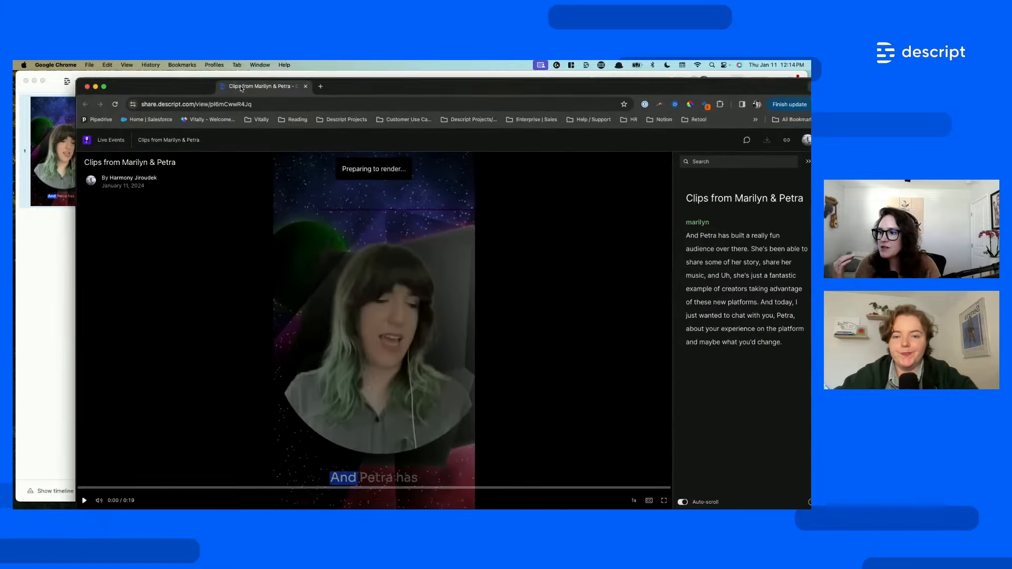
{"action": "left_click_drag", "start_coordinate": [359, 78], "coordinate": [341, 77]}
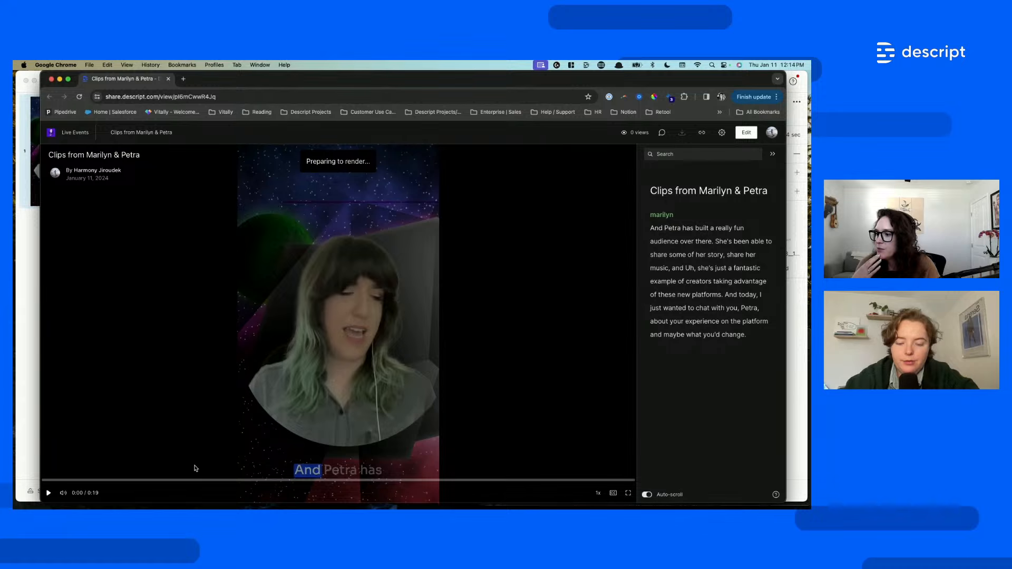
{"action": "left_click_drag", "start_coordinate": [723, 268], "coordinate": [694, 267]}
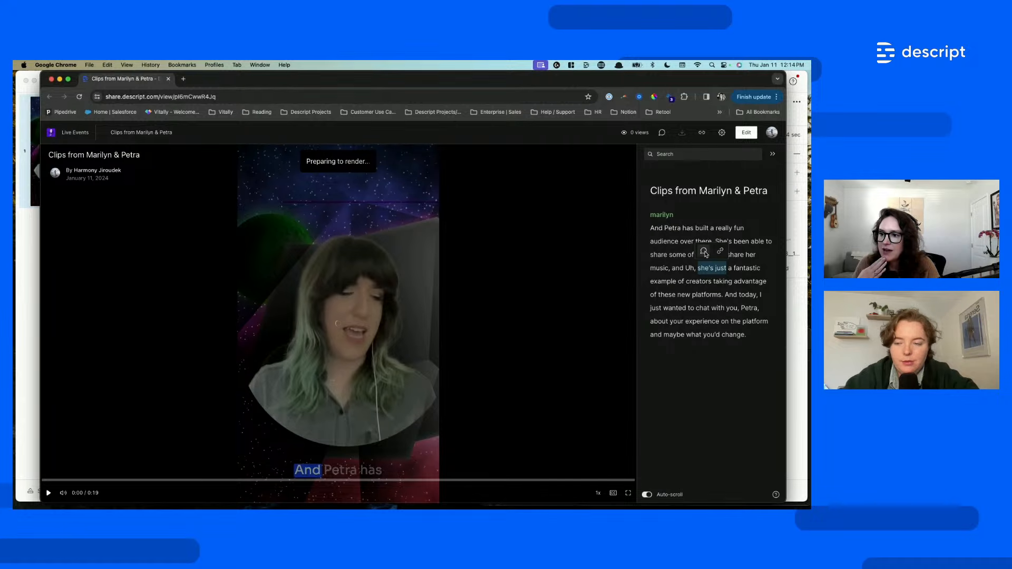
{"action": "left_click", "coordinate": [703, 252]}
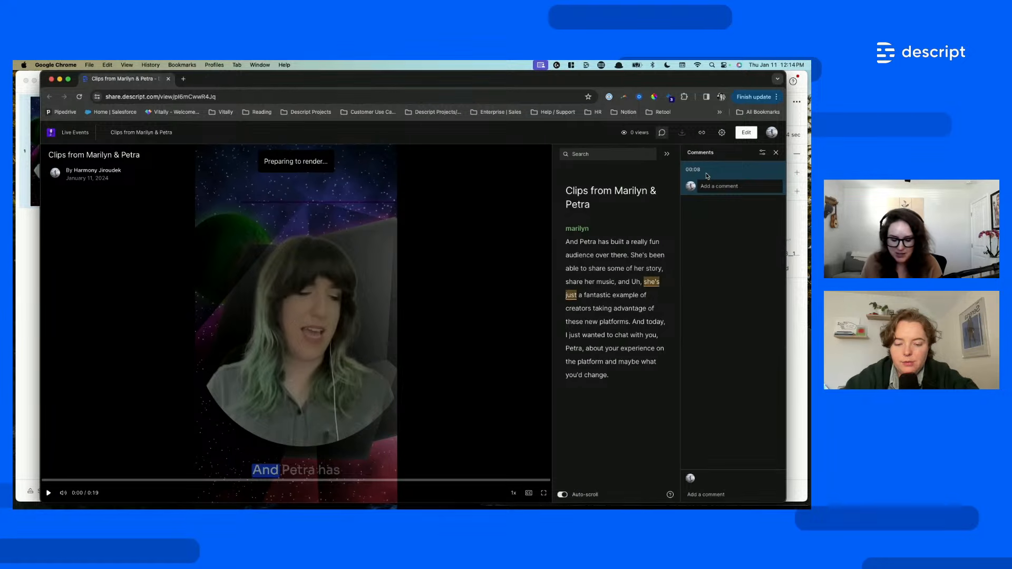
{"action": "type", "text": "ad"}
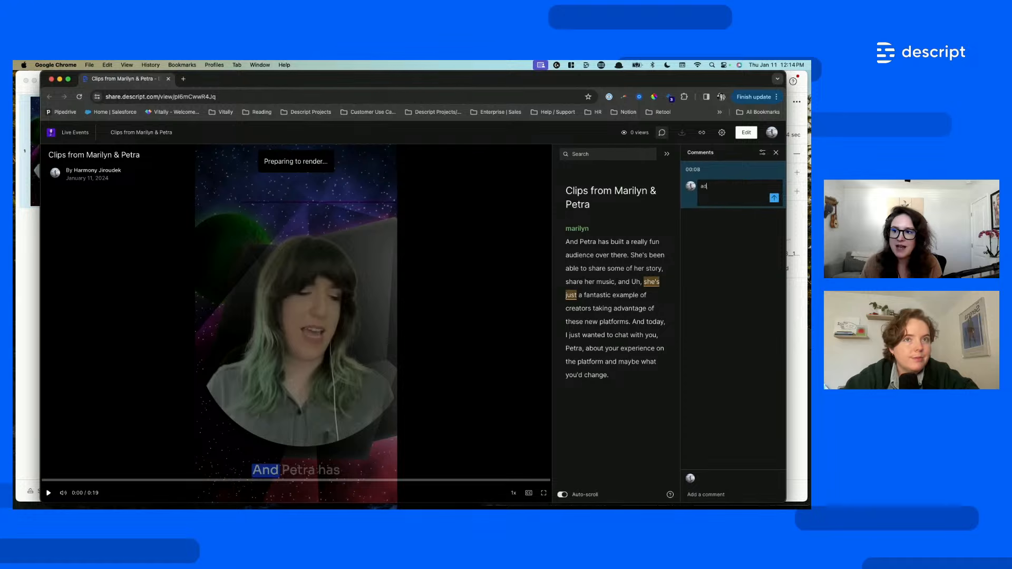
{"action": "type", "text": "d music here"}
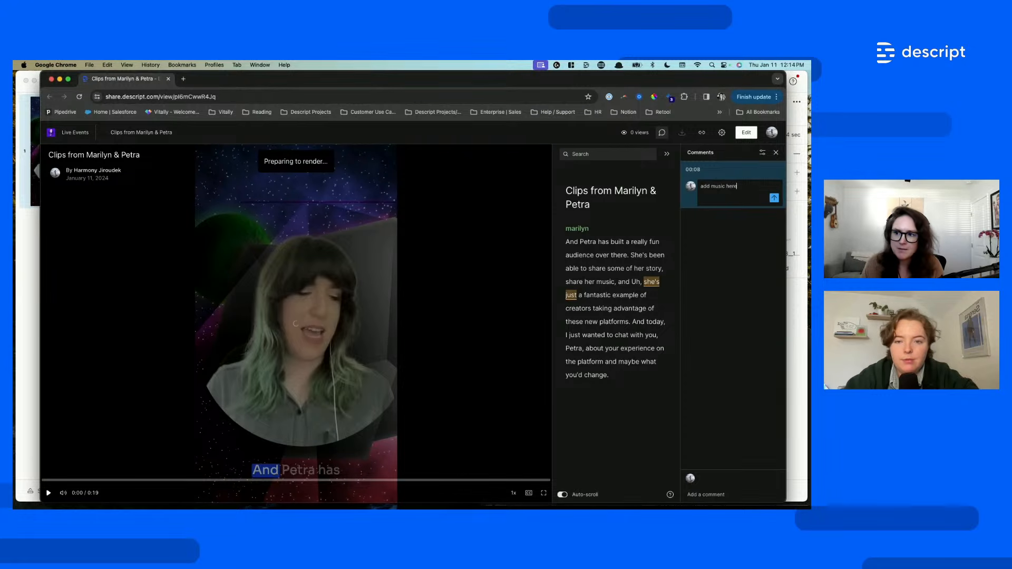
{"action": "left_click", "coordinate": [773, 197]}
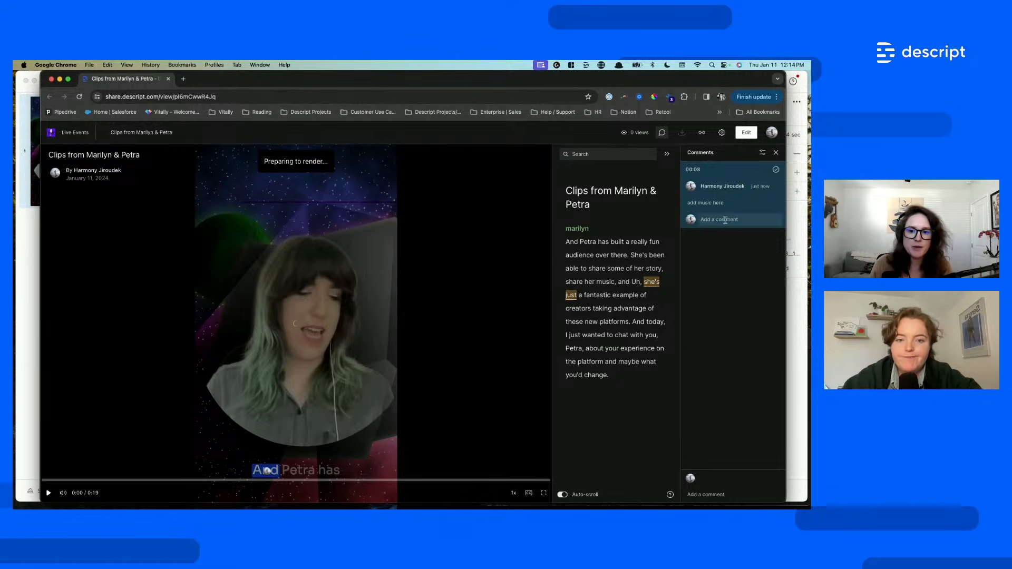
{"action": "left_click", "coordinate": [52, 79]}
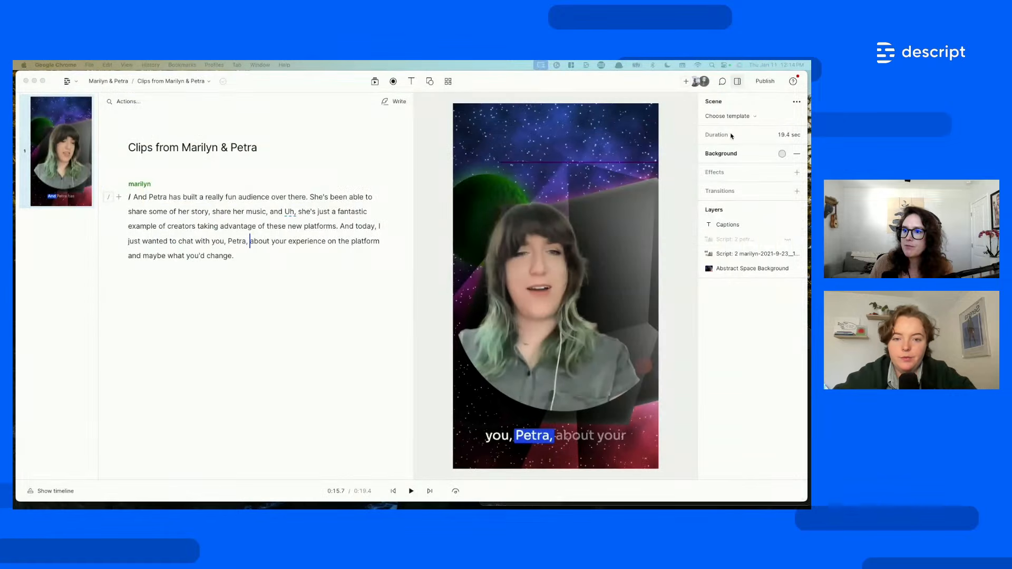
- Examine the clip's video export options, including the export range, audio and metadata settings, keeping the range at Current composition
{"action": "left_click", "coordinate": [765, 82]}
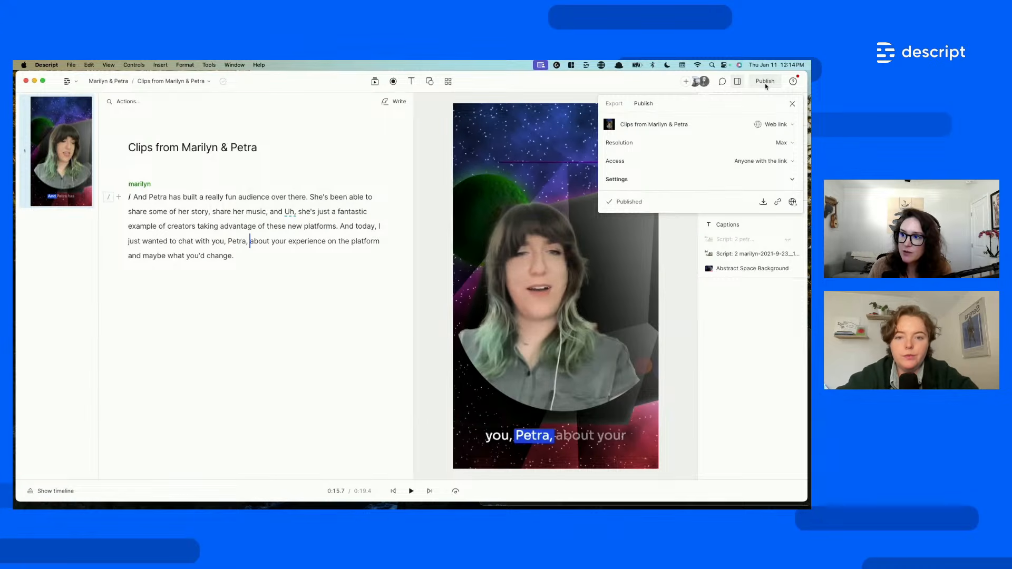
{"action": "left_click", "coordinate": [614, 103]}
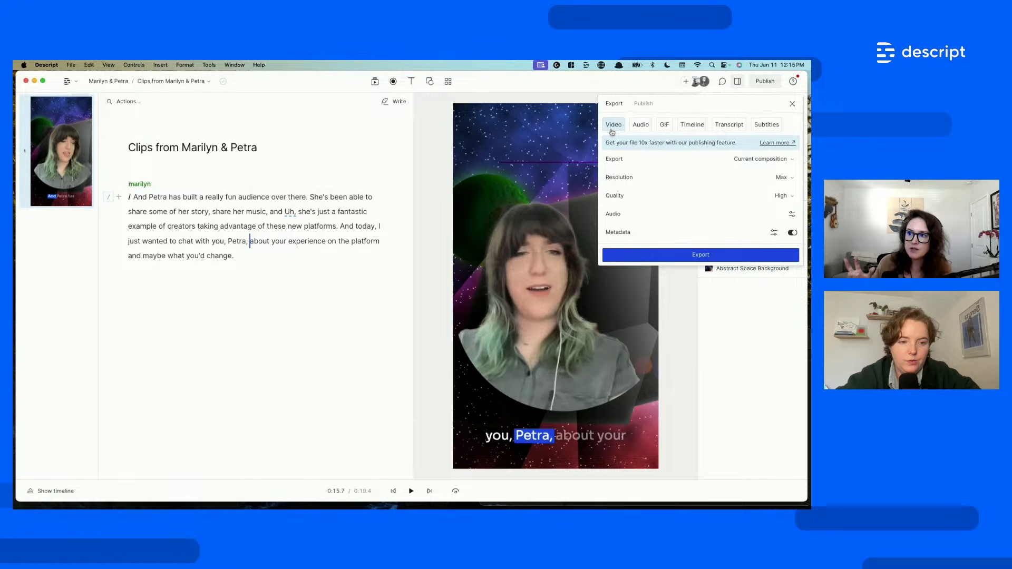
{"action": "left_click", "coordinate": [746, 161]}
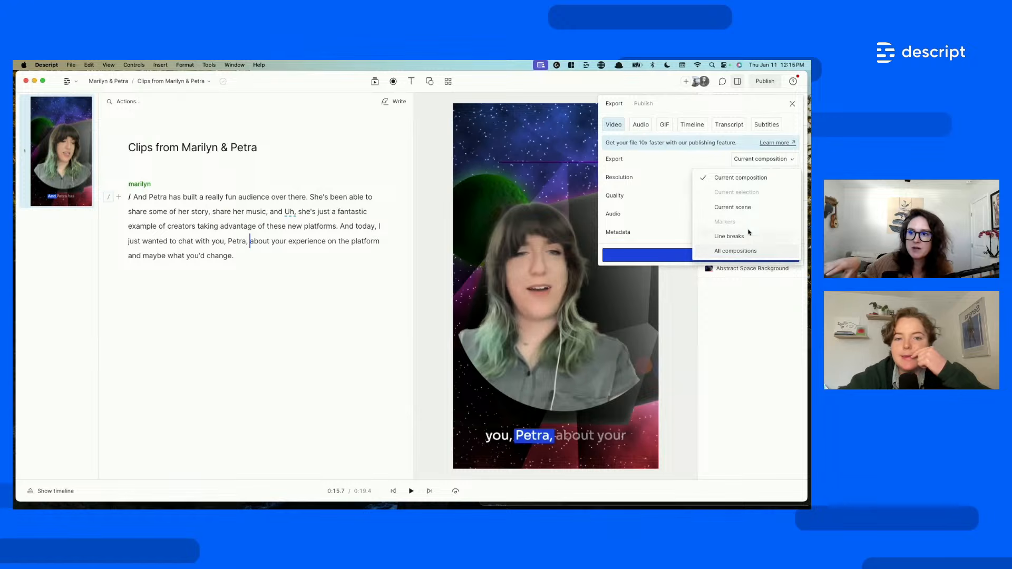
{"action": "left_click", "coordinate": [743, 177]}
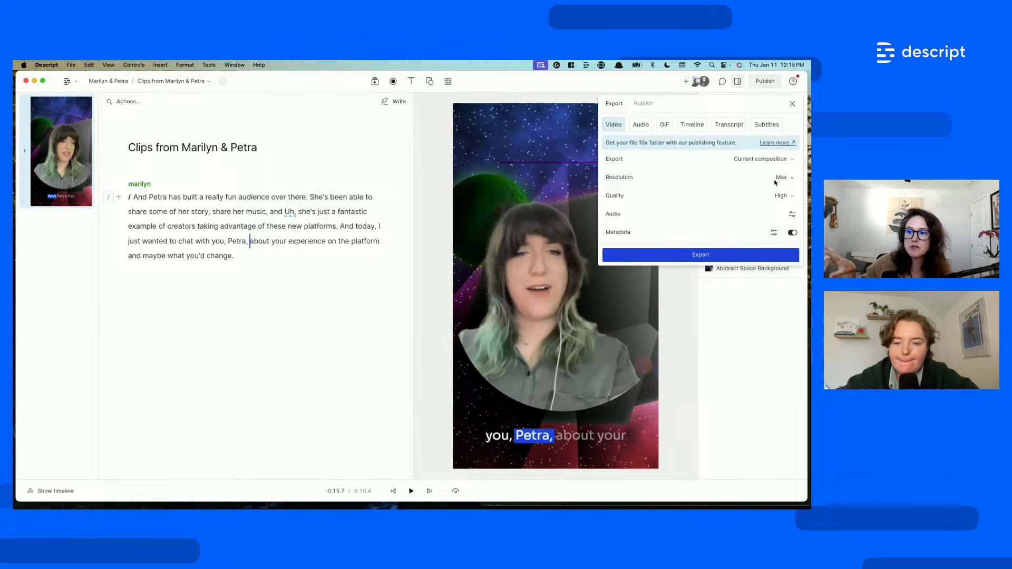
{"action": "left_click", "coordinate": [790, 214]}
{"action": "left_click", "coordinate": [791, 235]}
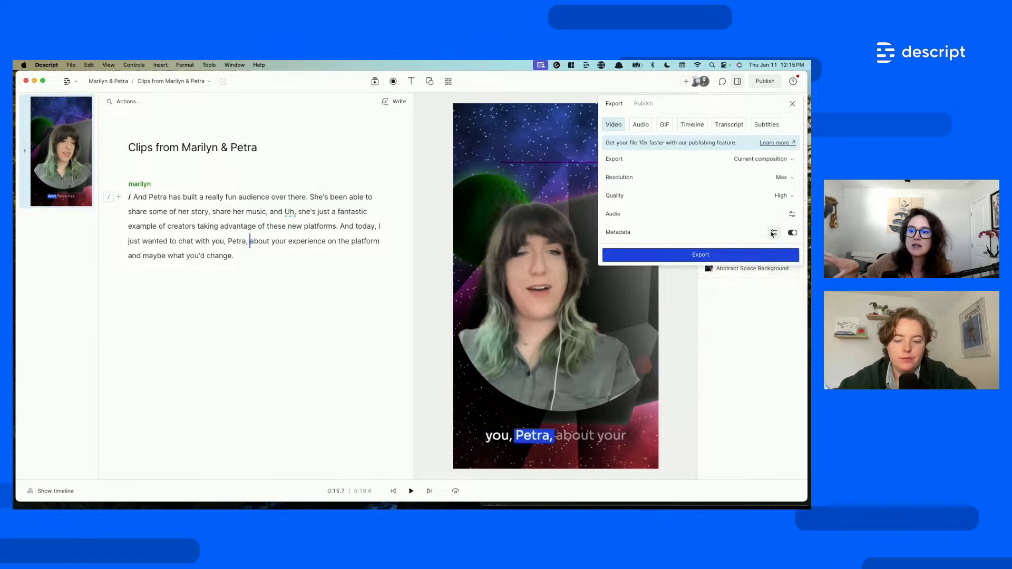
{"action": "left_click", "coordinate": [774, 232]}
{"action": "left_click", "coordinate": [738, 218]}
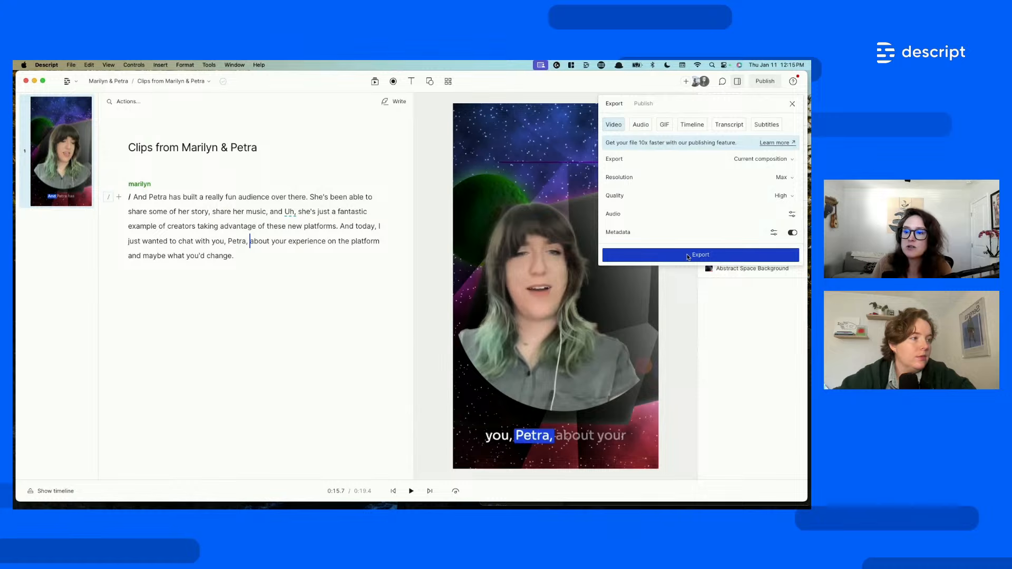
- Examine the file formats for audio export and the dimensions offered for GIF export
{"action": "left_click", "coordinate": [632, 128]}
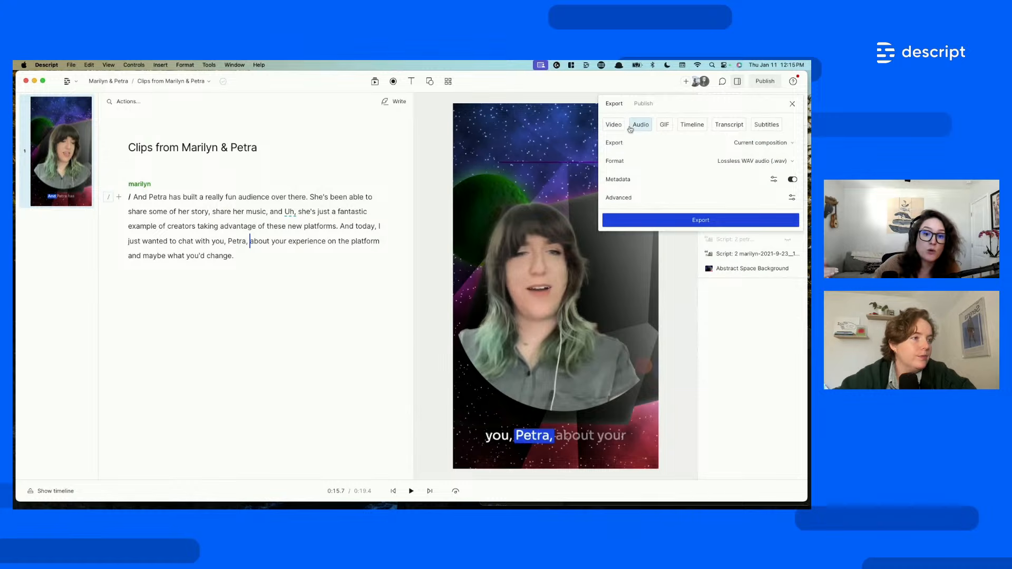
{"action": "left_click", "coordinate": [751, 164]}
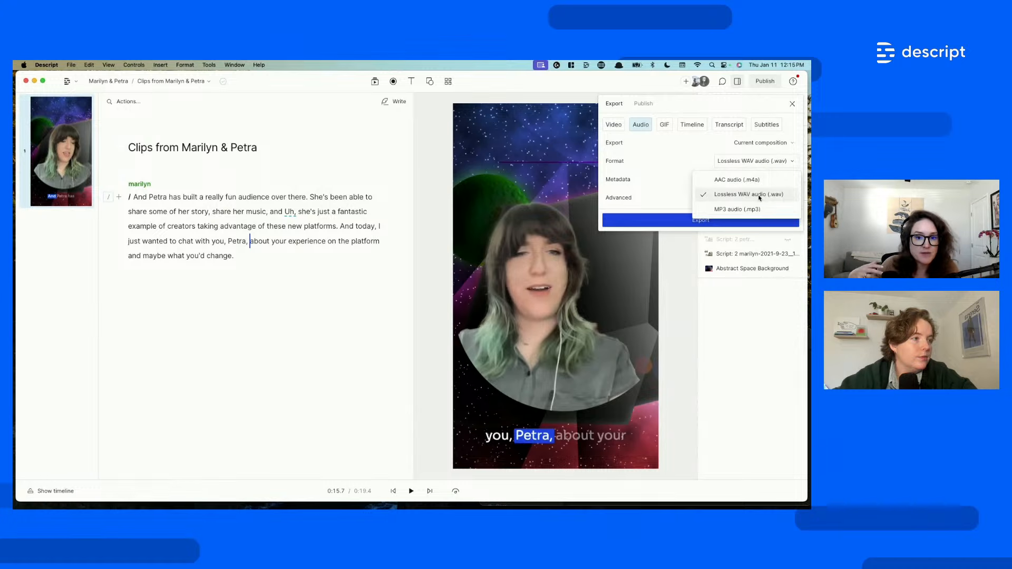
{"action": "left_click", "coordinate": [670, 109]}
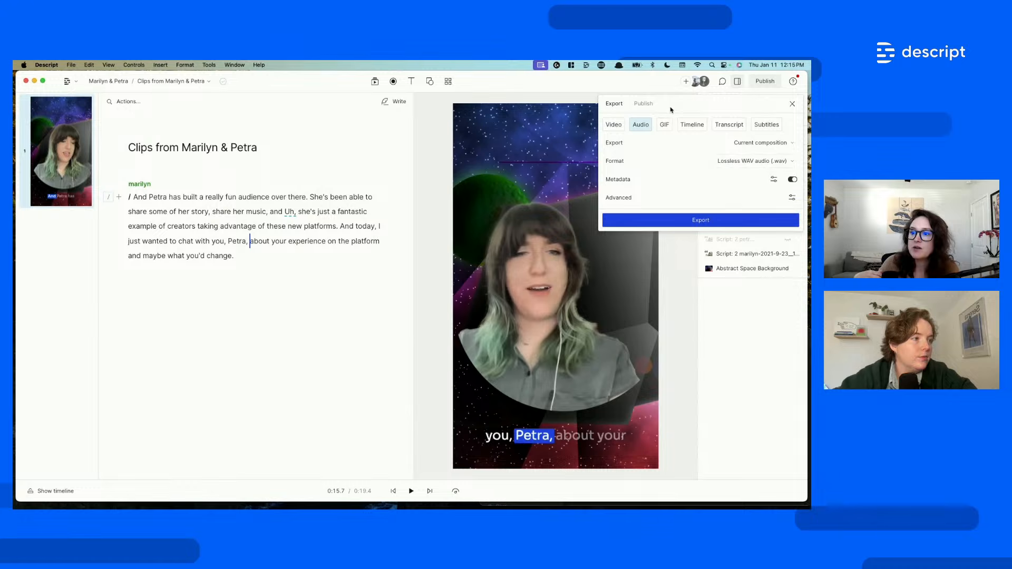
{"action": "left_click", "coordinate": [664, 124]}
{"action": "left_click", "coordinate": [770, 164]}
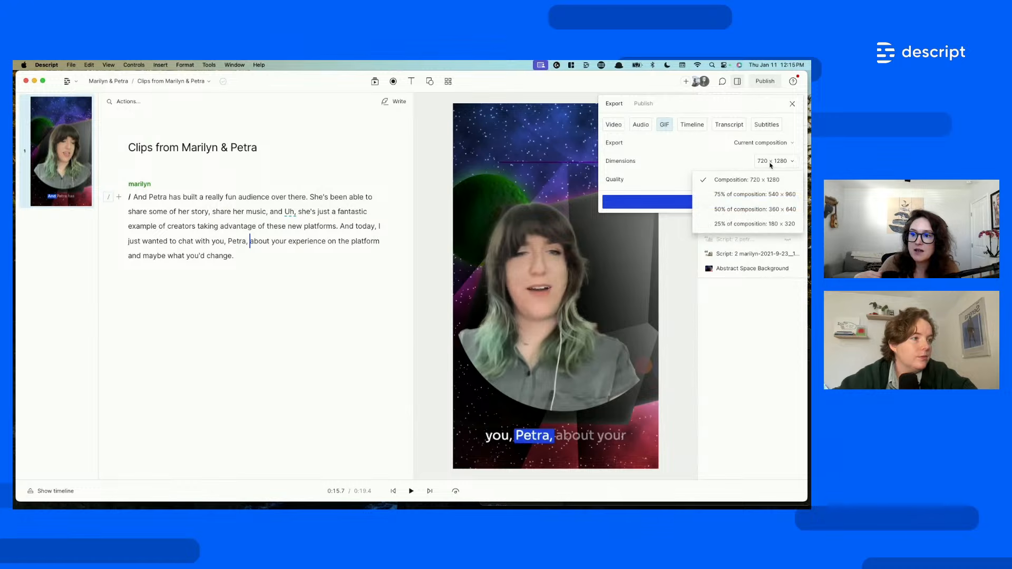
{"action": "left_click", "coordinate": [689, 158]}
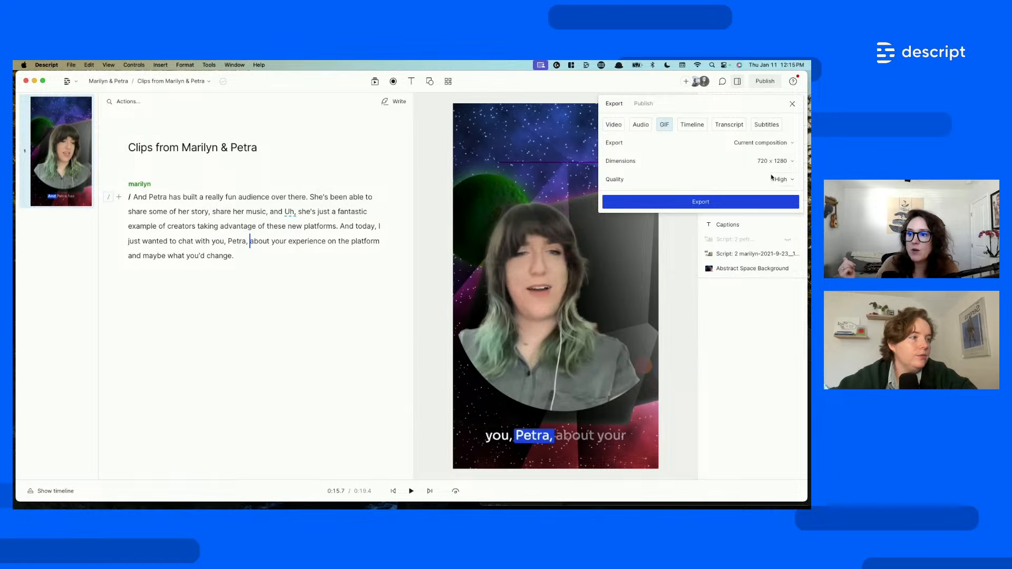
- Examine the format choices for timeline, transcript and subtitle exports, and close the export options without exporting
{"action": "left_click", "coordinate": [690, 125]}
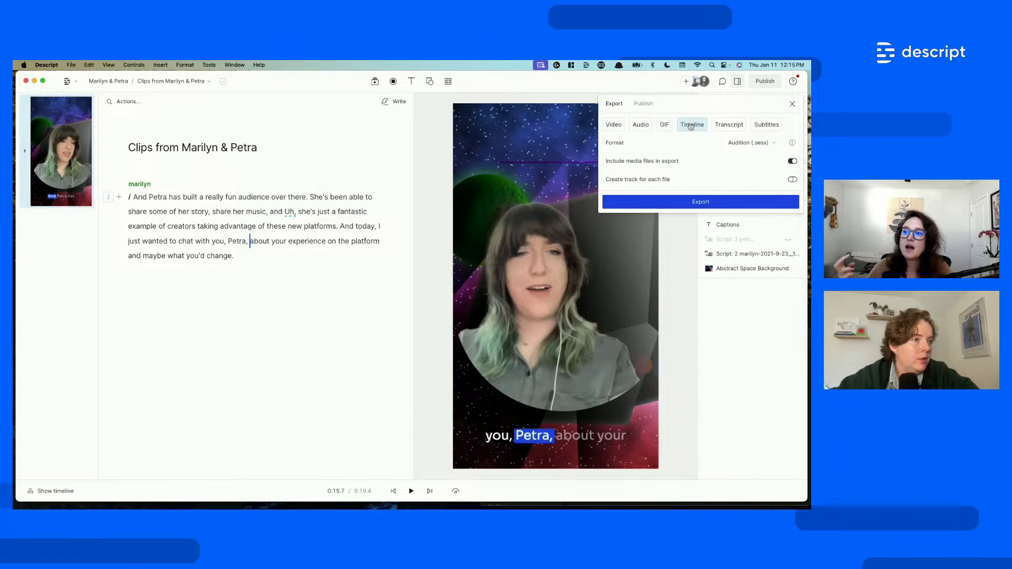
{"action": "left_click", "coordinate": [753, 142]}
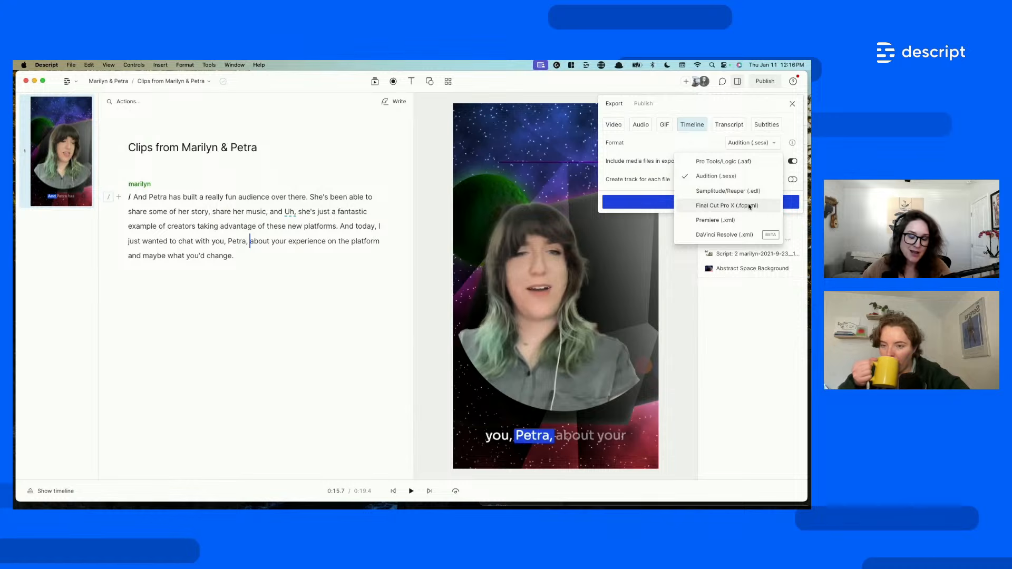
{"action": "left_click", "coordinate": [731, 125]}
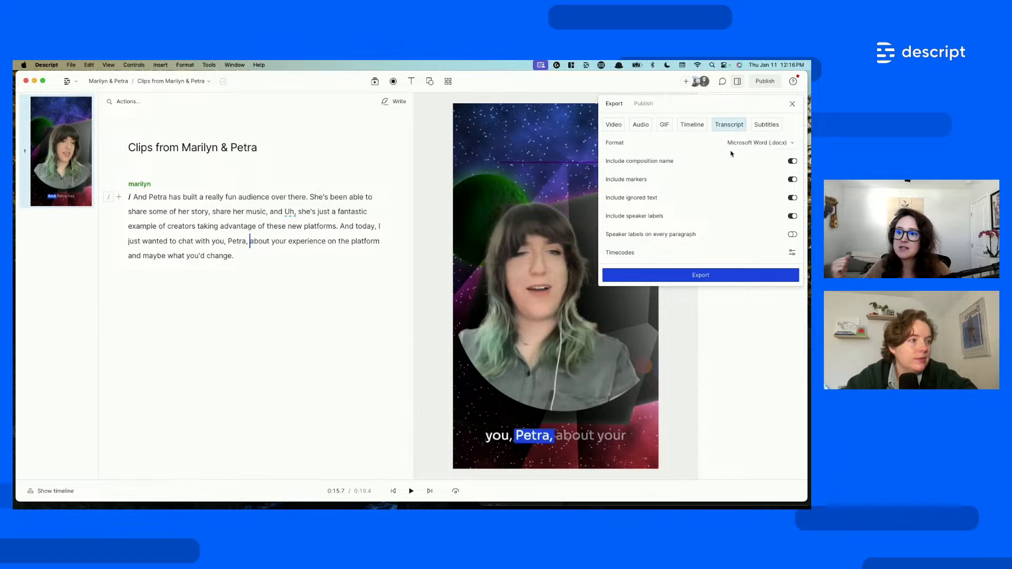
{"action": "left_click", "coordinate": [741, 146]}
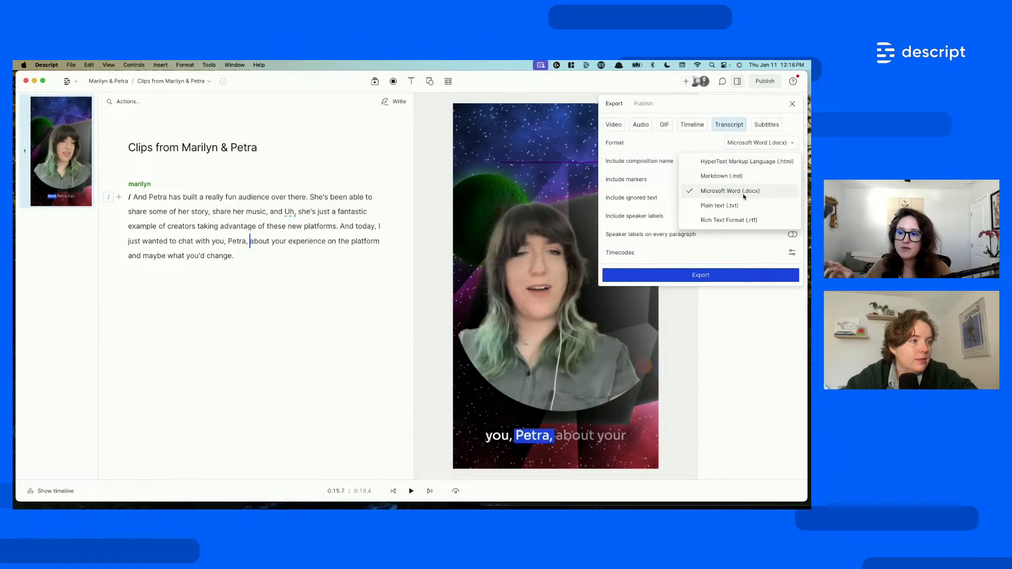
{"action": "left_click", "coordinate": [727, 117]}
{"action": "left_click", "coordinate": [769, 129]}
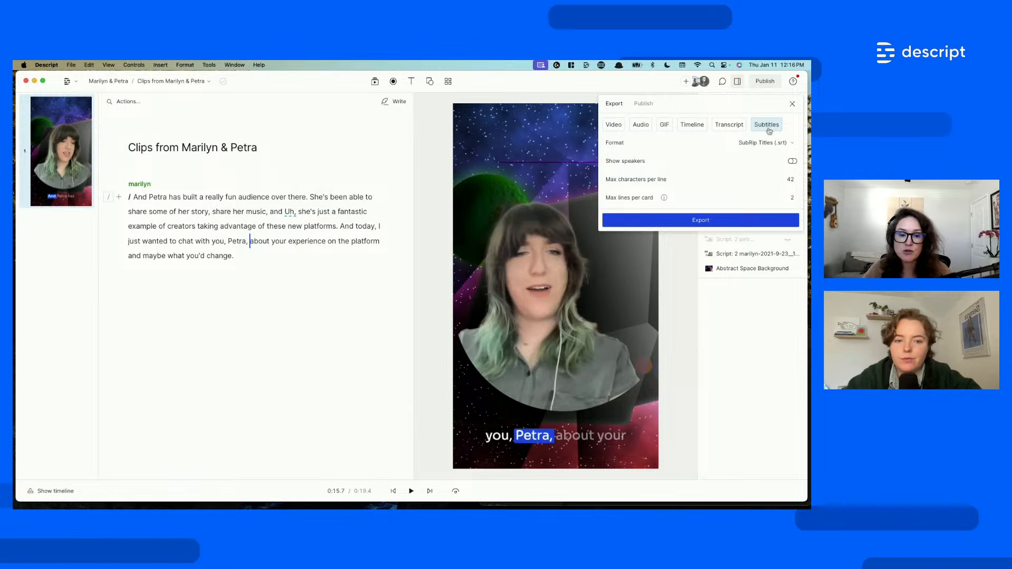
{"action": "left_click", "coordinate": [766, 148]}
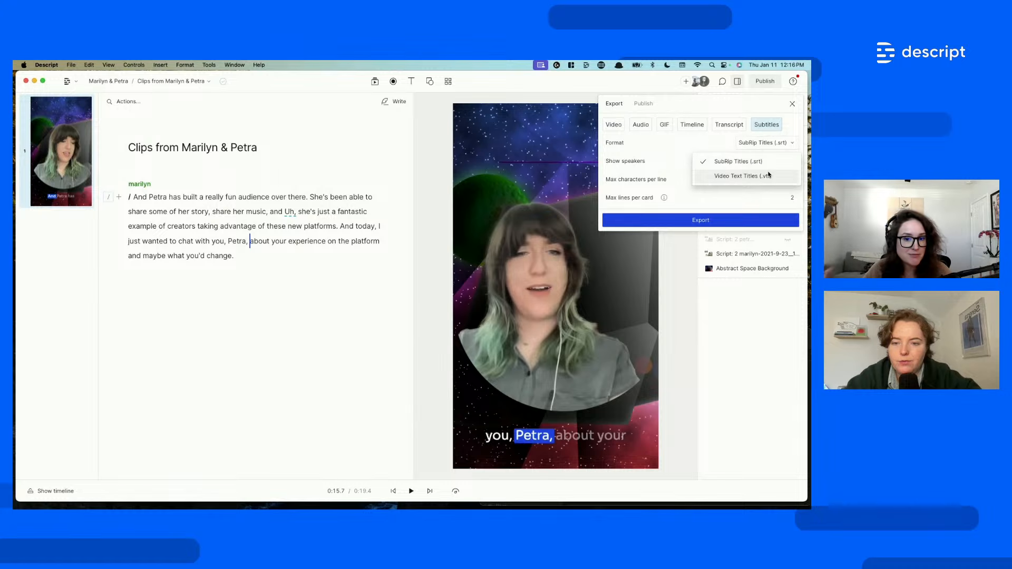
{"action": "left_click", "coordinate": [645, 135]}
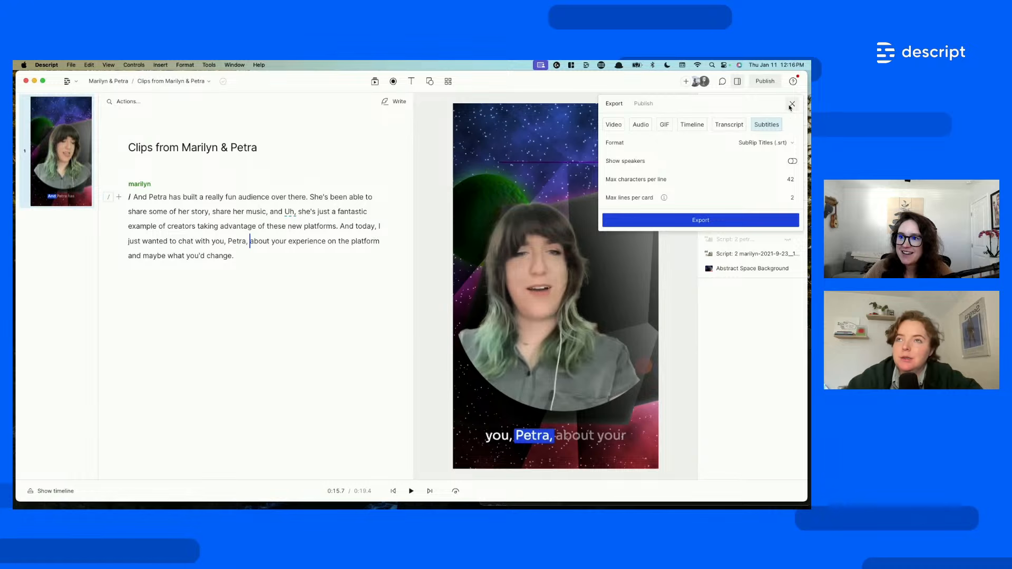
{"action": "left_click", "coordinate": [791, 105]}
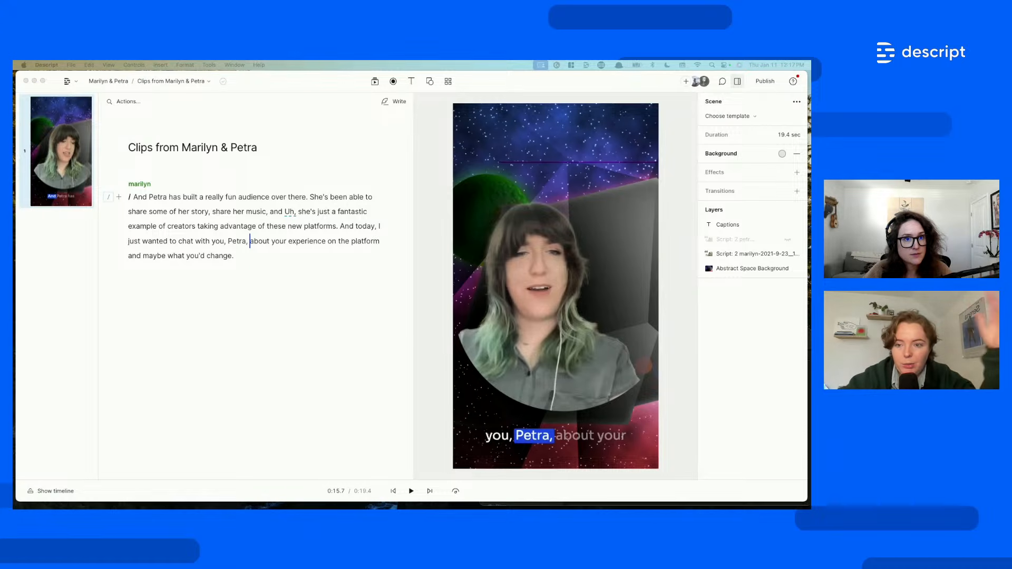
- Check the help options in Descript, switch to the Timeline exports help article in Chrome, and enlarge its window
{"action": "left_click", "coordinate": [582, 82]}
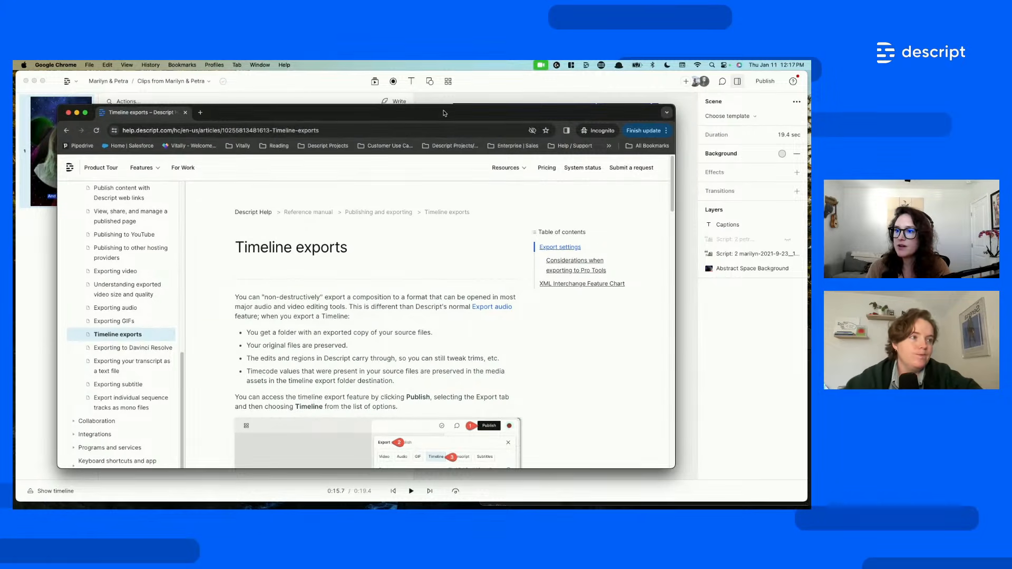
{"action": "left_click", "coordinate": [793, 81]}
{"action": "left_click", "coordinate": [794, 83]}
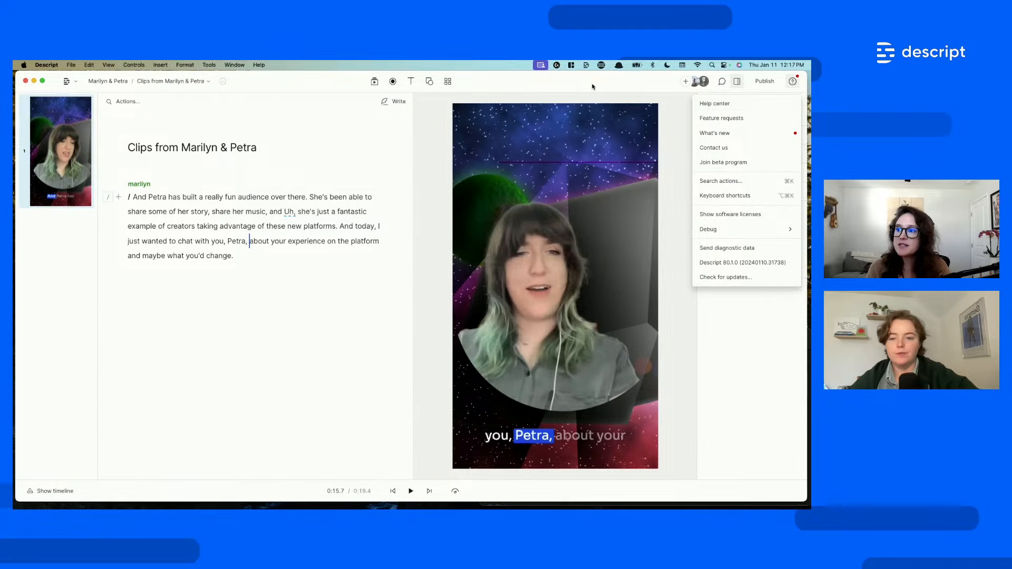
{"action": "left_click_drag", "start_coordinate": [593, 86], "coordinate": [594, 153]}
{"action": "left_click", "coordinate": [479, 117]}
{"action": "left_click_drag", "start_coordinate": [440, 118], "coordinate": [402, 89]}
{"action": "left_click_drag", "start_coordinate": [640, 435], "coordinate": [743, 499]}
- Examine the export settings table and the XML Interchange Feature Chart in the Timeline exports article
{"action": "scroll", "coordinate": [507, 369], "scroll_direction": "down", "scroll_amount": 3}
{"action": "scroll", "coordinate": [520, 405], "scroll_direction": "down", "scroll_amount": 5}
{"action": "scroll", "coordinate": [607, 402], "scroll_direction": "down", "scroll_amount": 5}
{"action": "scroll", "coordinate": [607, 402], "scroll_direction": "down", "scroll_amount": 3}
{"action": "scroll", "coordinate": [607, 402], "scroll_direction": "down", "scroll_amount": 1}
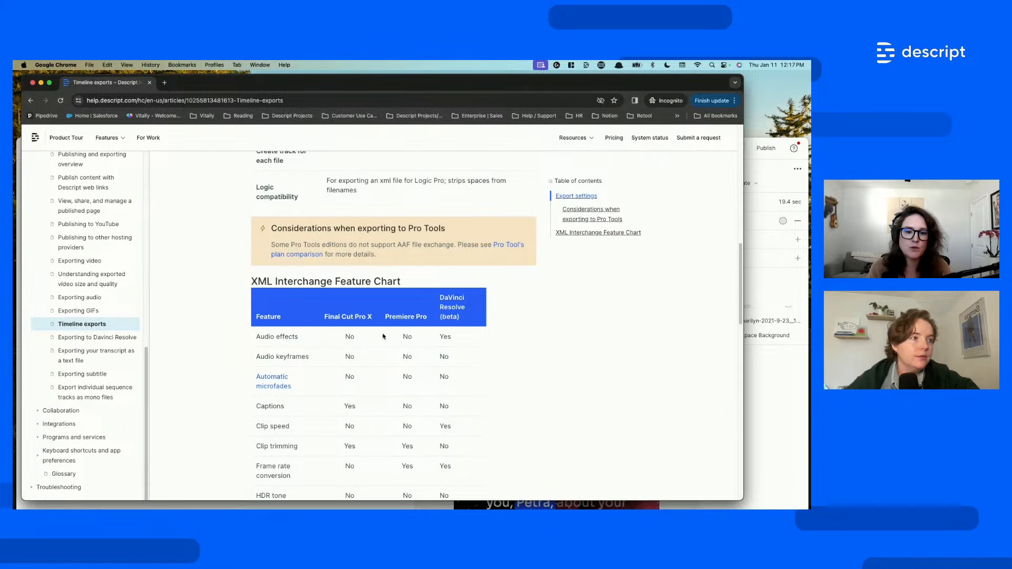
{"action": "scroll", "coordinate": [575, 359], "scroll_direction": "up", "scroll_amount": 3}
{"action": "scroll", "coordinate": [575, 358], "scroll_direction": "up", "scroll_amount": 3}
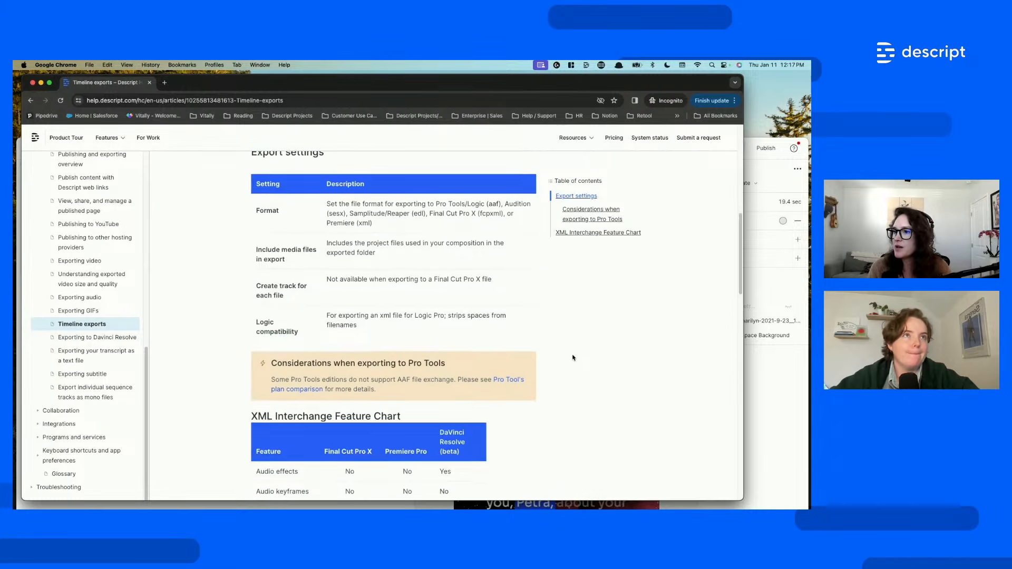
{"action": "scroll", "coordinate": [77, 259], "scroll_direction": "up", "scroll_amount": 8}
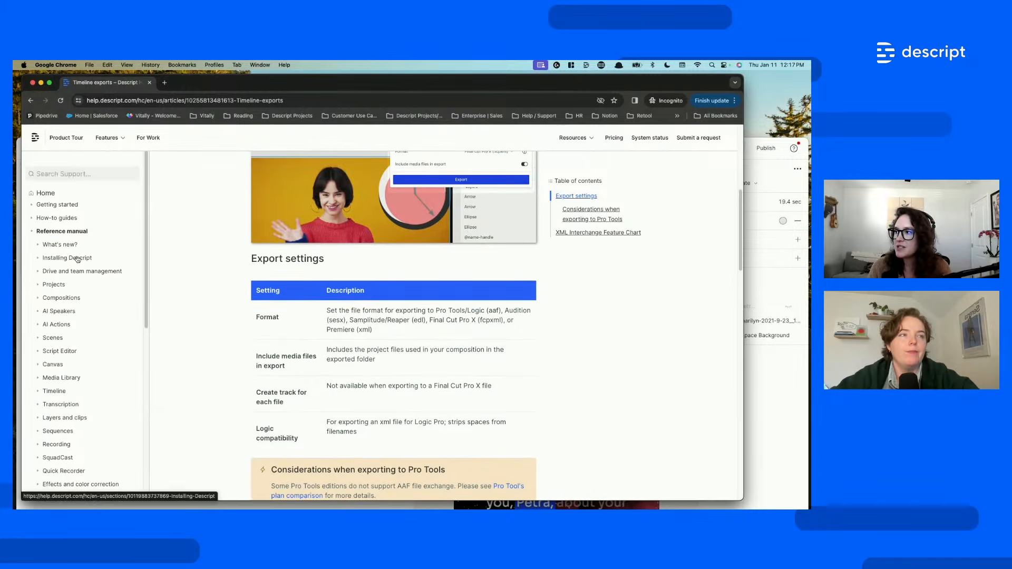
- View the Descript Help Center home page and switch back to the clip project in Descript
{"action": "left_click", "coordinate": [43, 195]}
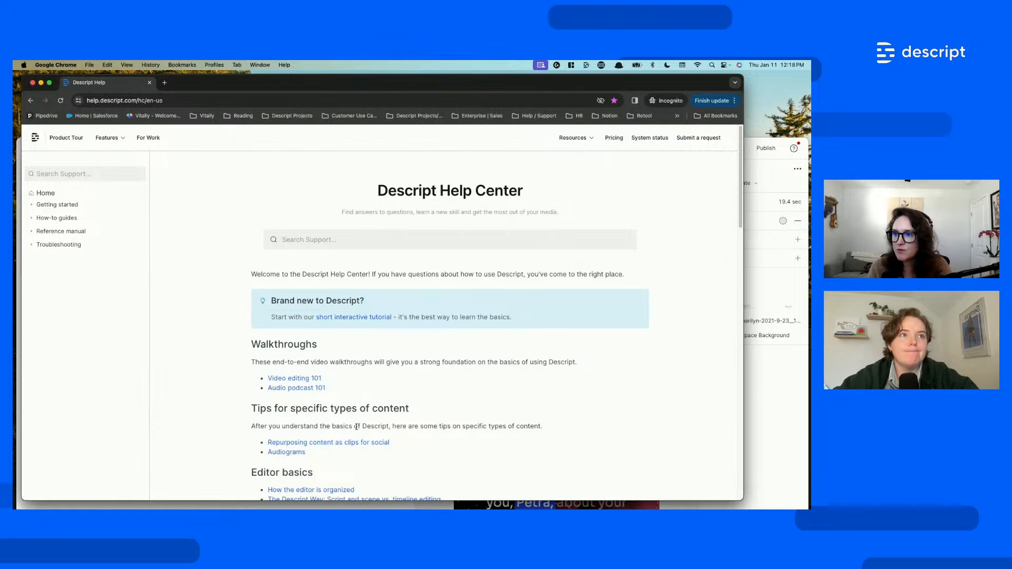
{"action": "left_click", "coordinate": [777, 426]}
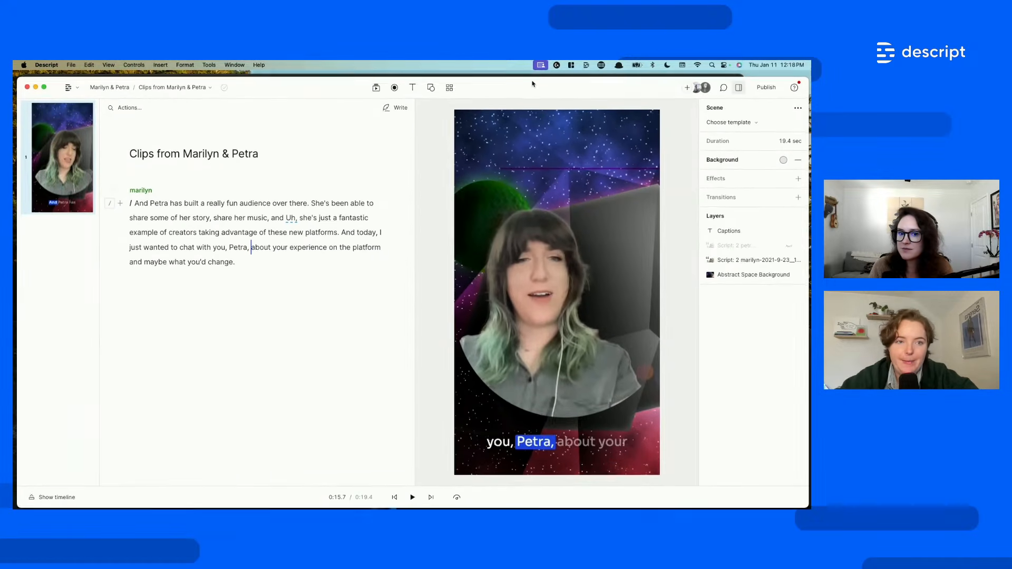
{"action": "left_click_drag", "start_coordinate": [532, 80], "coordinate": [532, 78]}
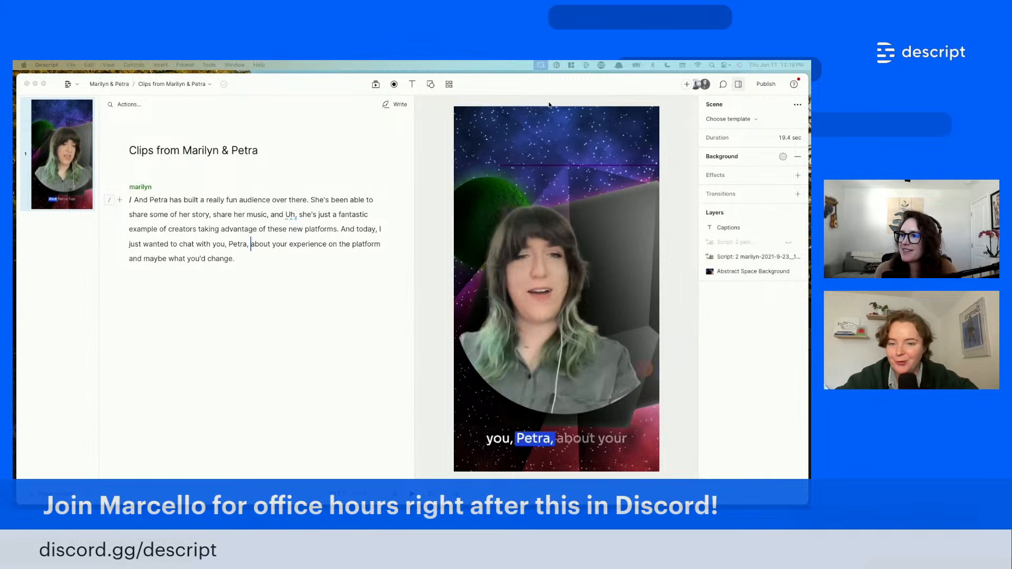
- Create a new composition from the two-speaker interview sequence in the project files
{"action": "left_click_drag", "start_coordinate": [543, 91], "coordinate": [543, 88]}
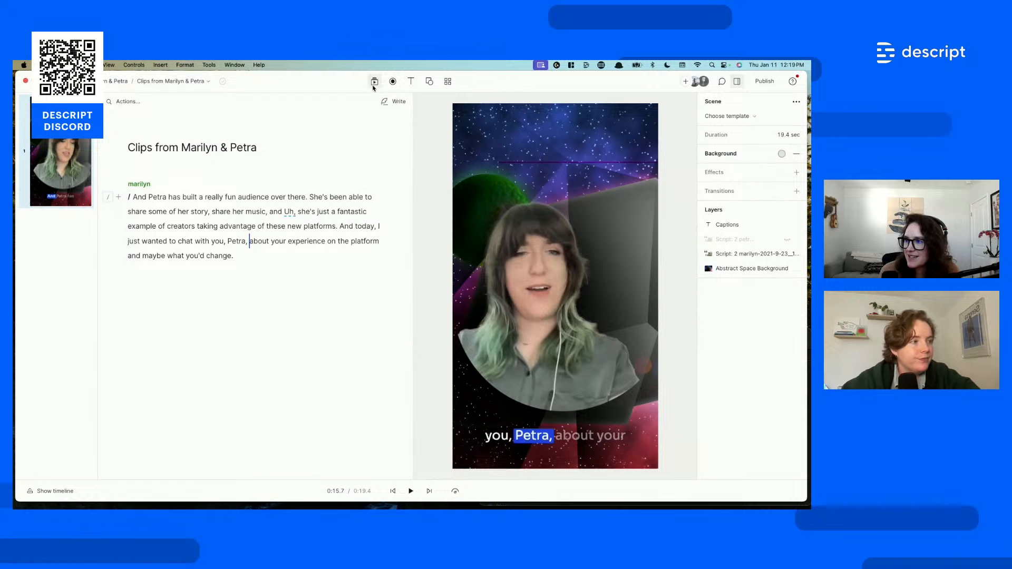
{"action": "left_click", "coordinate": [373, 83]}
{"action": "left_click", "coordinate": [374, 104]}
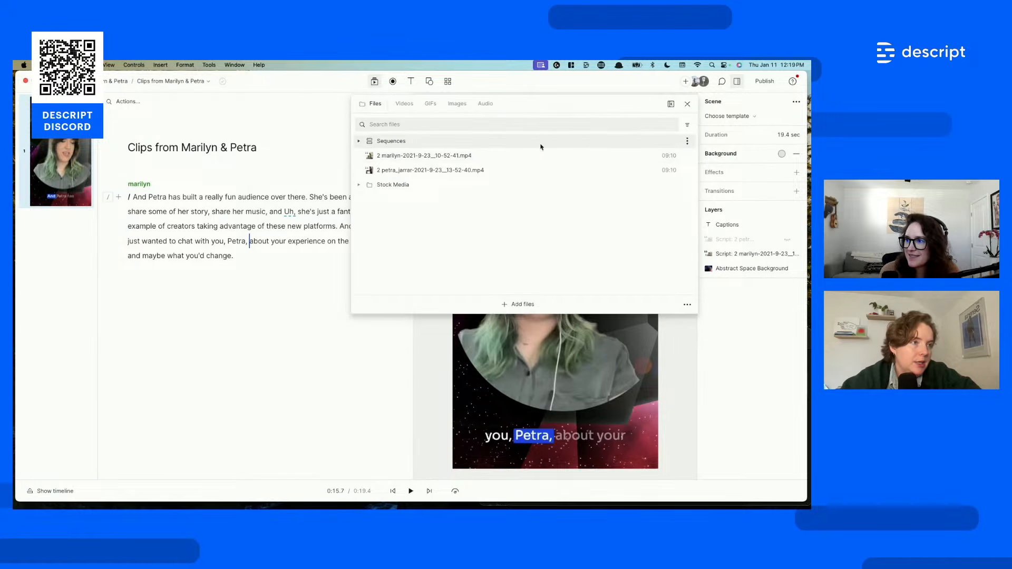
{"action": "left_click", "coordinate": [359, 141]}
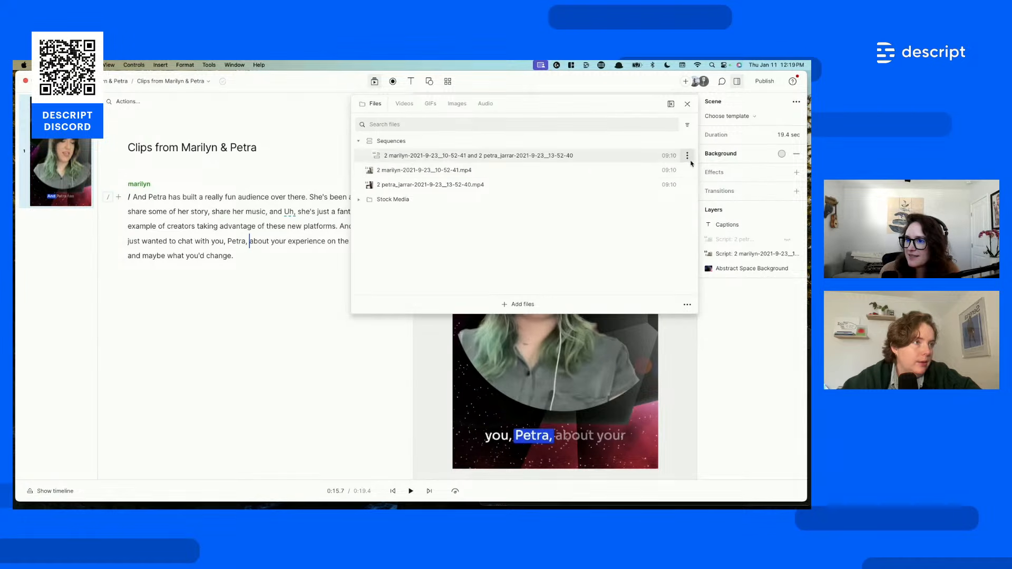
{"action": "left_click", "coordinate": [688, 156]}
{"action": "left_click", "coordinate": [639, 204]}
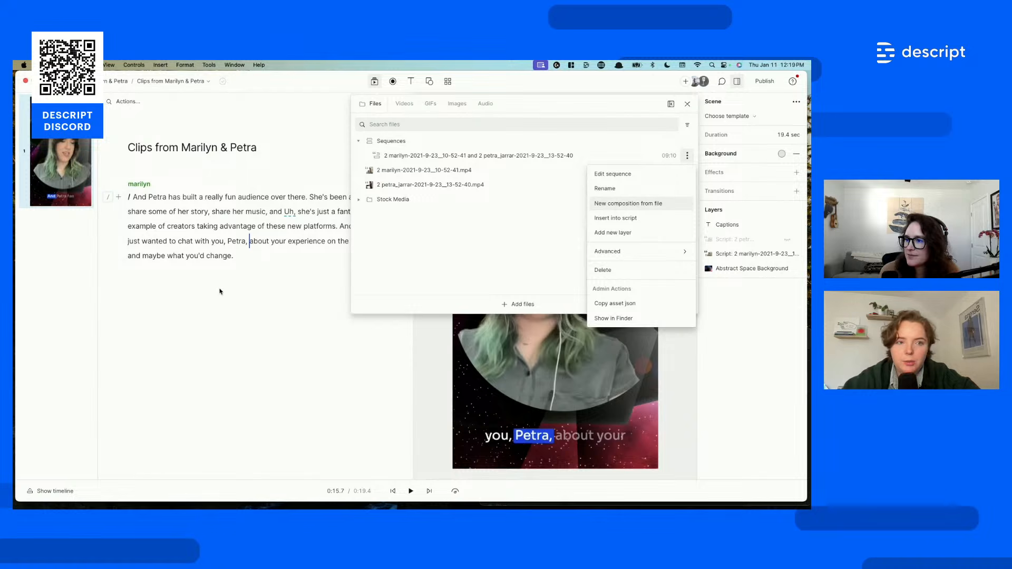
{"action": "left_click", "coordinate": [223, 321]}
{"action": "left_click", "coordinate": [223, 322]}
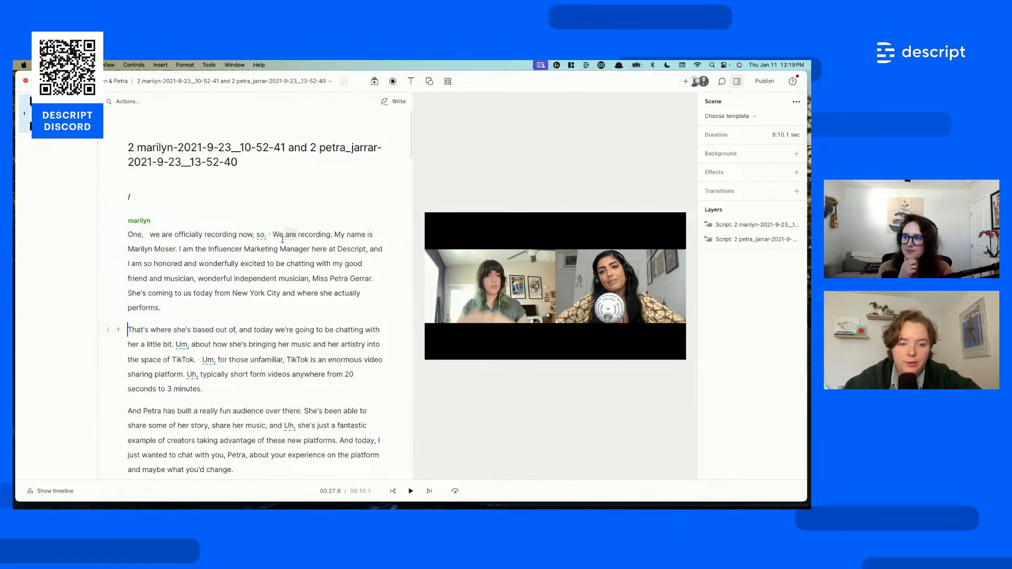
- Rename the new composition to M&P
{"action": "scroll", "coordinate": [279, 279], "scroll_direction": "down", "scroll_amount": 4}
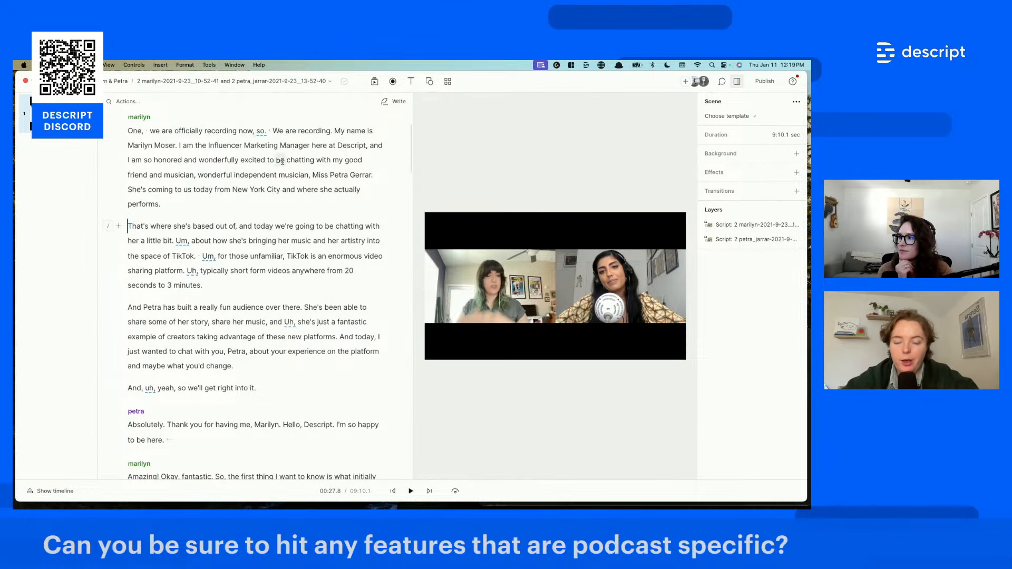
{"action": "scroll", "coordinate": [196, 160], "scroll_direction": "up", "scroll_amount": 4}
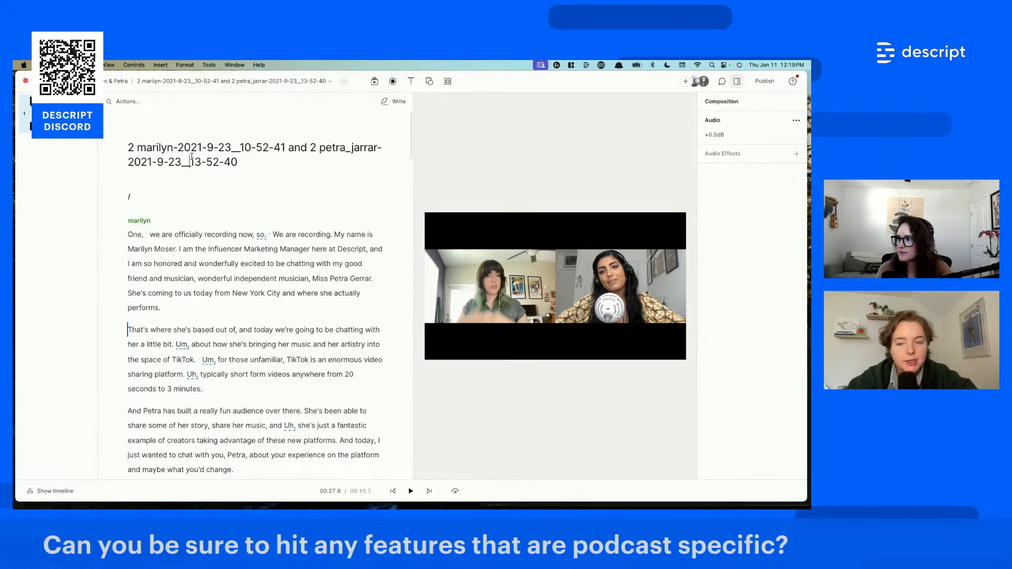
{"action": "triple_click", "coordinate": [192, 154]}
{"action": "type", "text": "M&P"}
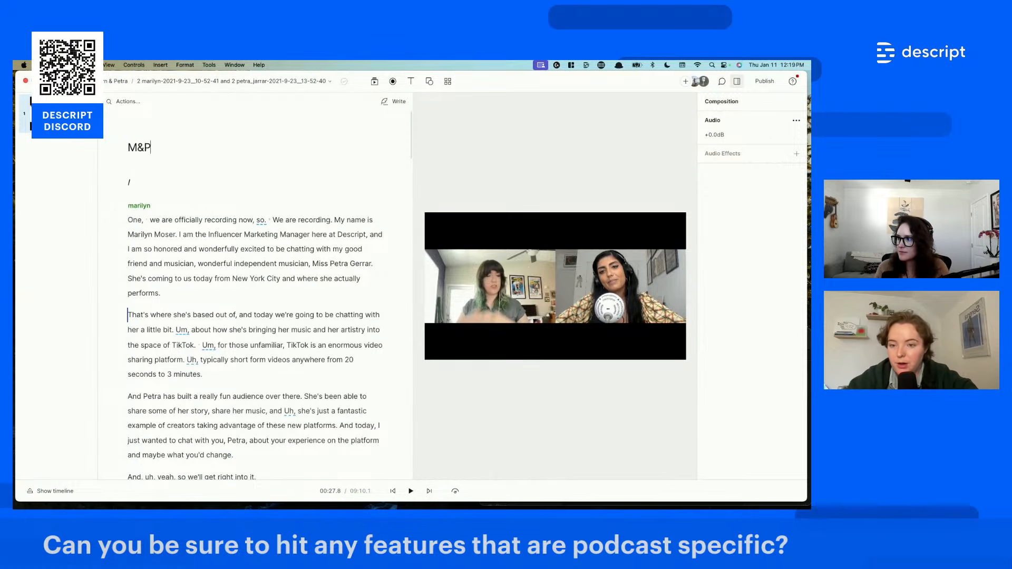
{"action": "key", "text": "Return"}
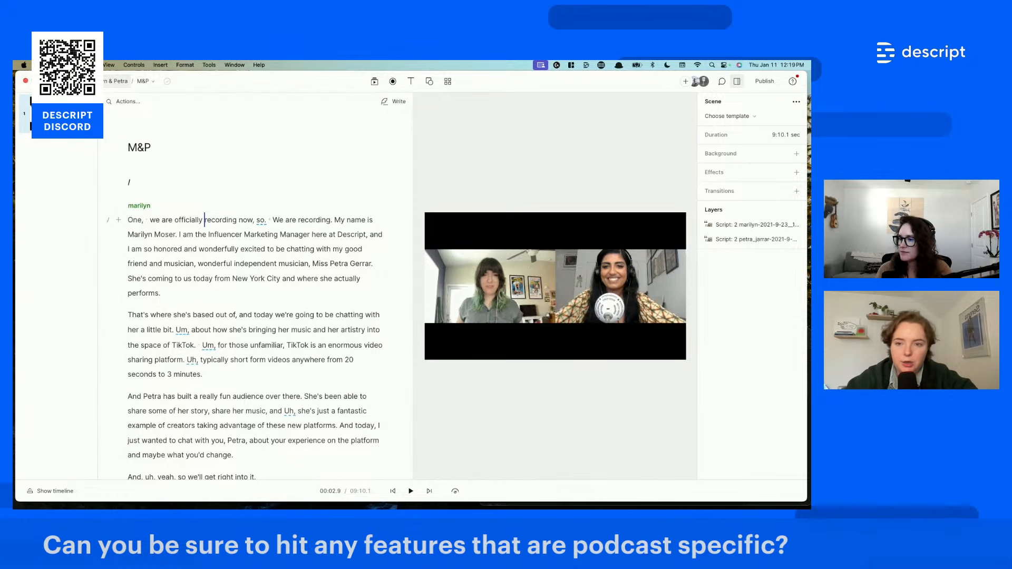
- Set the M&P composition to audio-only and show its timeline
{"action": "left_click", "coordinate": [127, 220]}
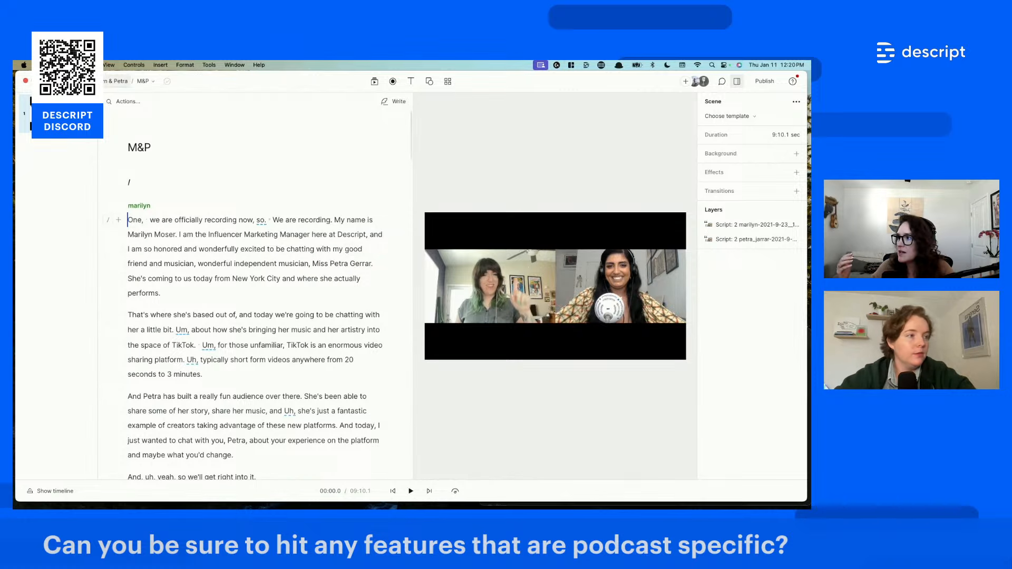
{"action": "left_click", "coordinate": [63, 81]}
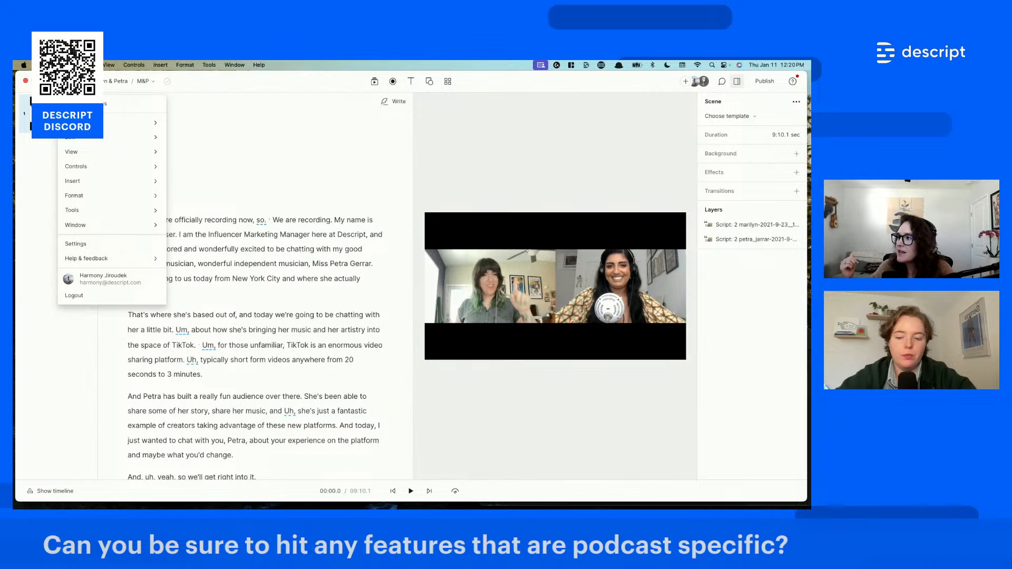
{"action": "mouse_move", "coordinate": [84, 123]}
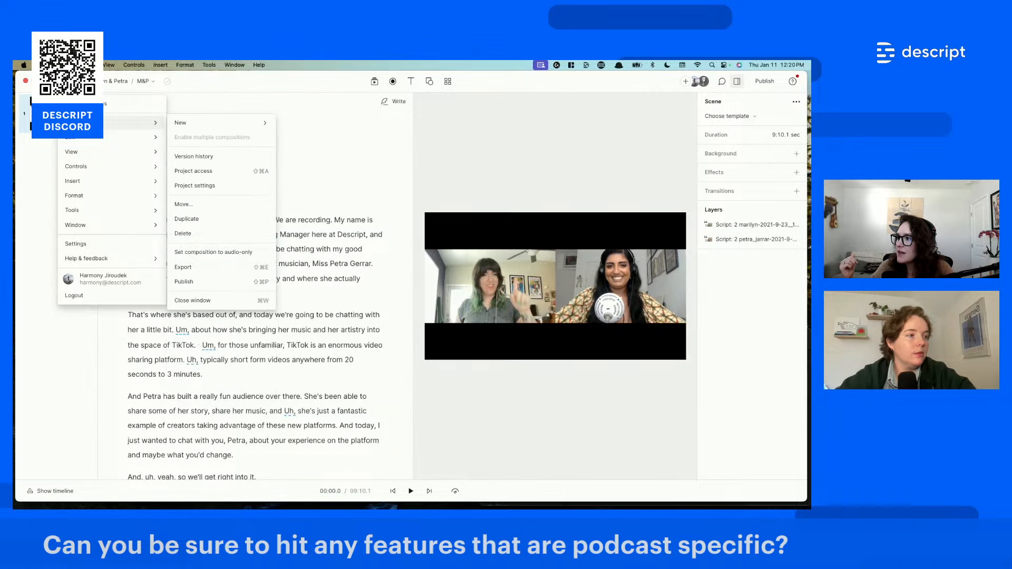
{"action": "left_click", "coordinate": [224, 252]}
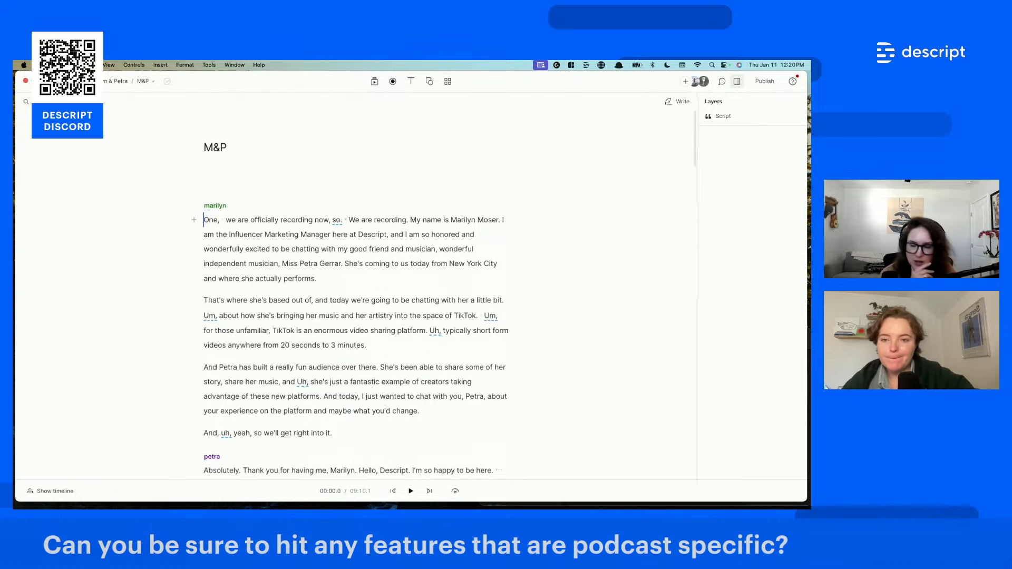
{"action": "scroll", "coordinate": [205, 220], "scroll_direction": "down", "scroll_amount": 1}
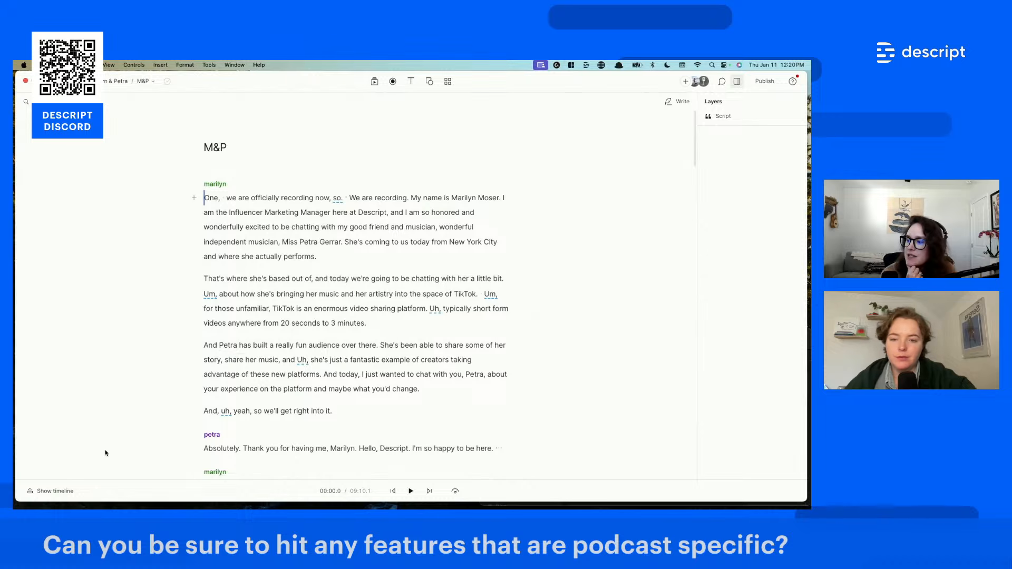
{"action": "left_click", "coordinate": [71, 490]}
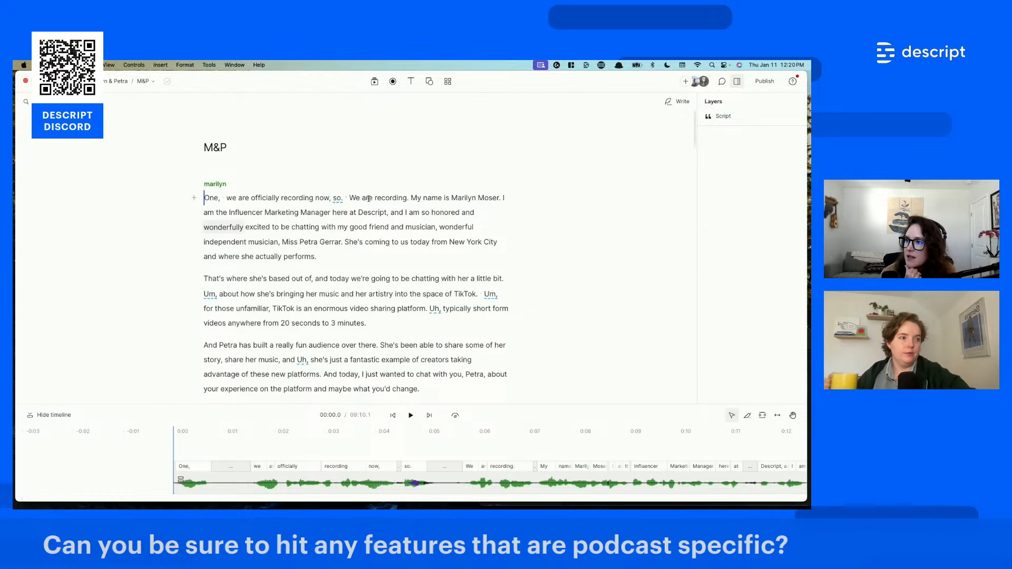
- Add the stock music track "A New Galaxy" from the "space" search results at the start of the timeline
{"action": "left_click", "coordinate": [374, 82]}
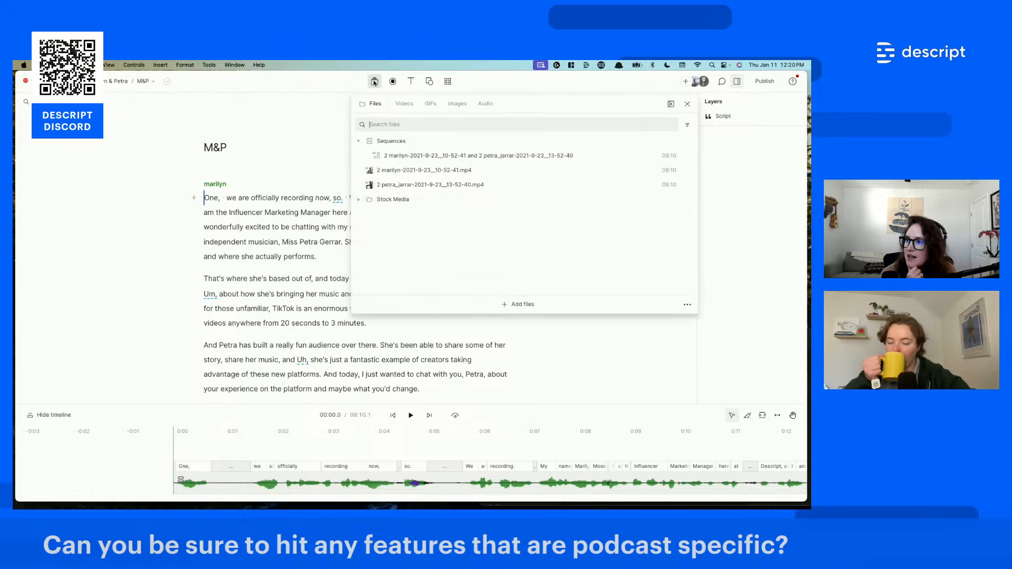
{"action": "left_click", "coordinate": [486, 103]}
{"action": "left_click", "coordinate": [382, 143]}
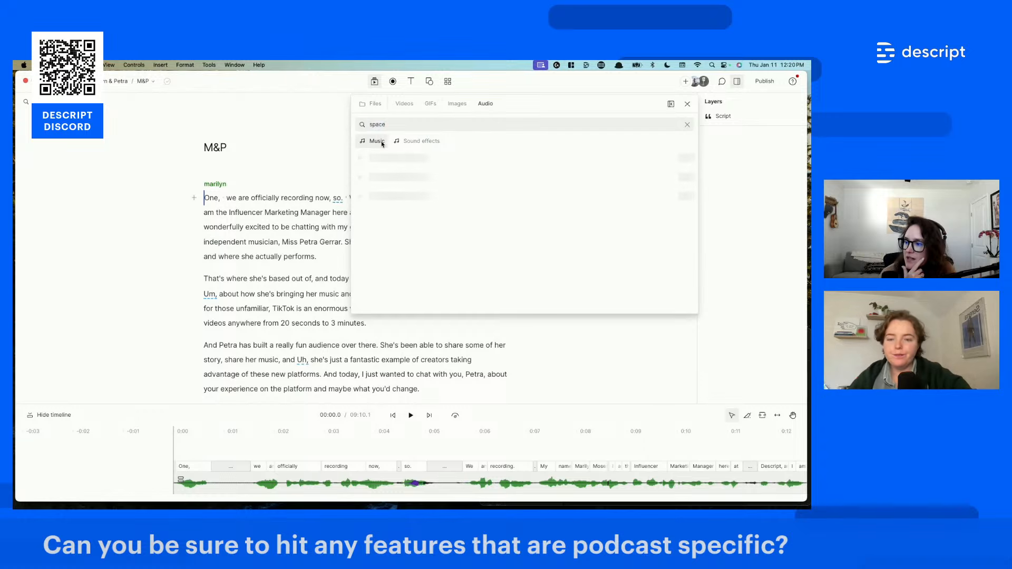
{"action": "left_click_drag", "start_coordinate": [395, 160], "coordinate": [175, 446]}
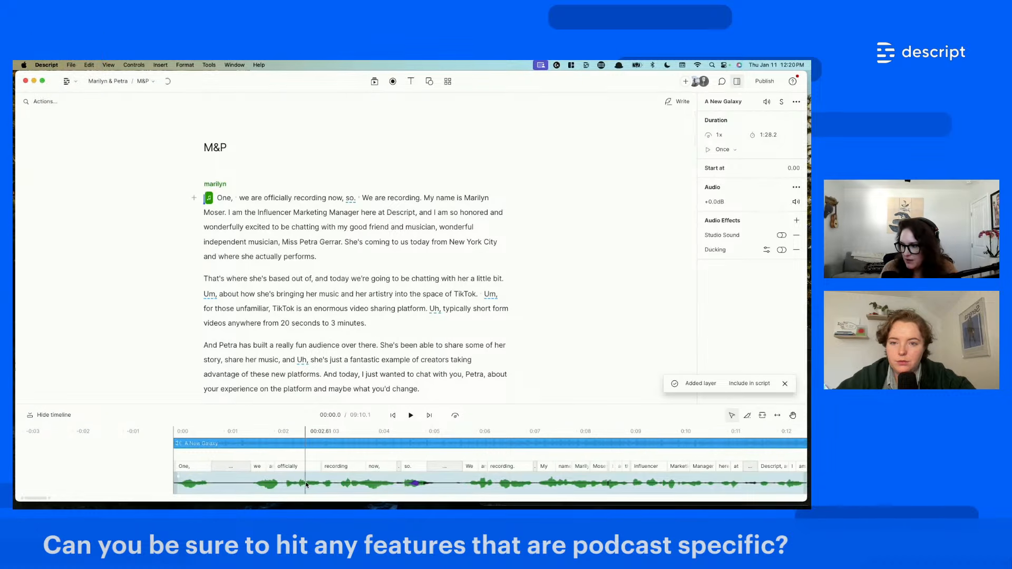
- Lower the music to about -12.9 dB and insert a gap of about 3.2 seconds before the speech begins
{"action": "scroll", "coordinate": [305, 478], "scroll_direction": "down", "scroll_amount": 3}
{"action": "left_click_drag", "start_coordinate": [322, 404], "coordinate": [322, 302]}
{"action": "left_click_drag", "start_coordinate": [227, 417], "coordinate": [351, 416]}
{"action": "scroll", "coordinate": [253, 409], "scroll_direction": "down", "scroll_amount": 10}
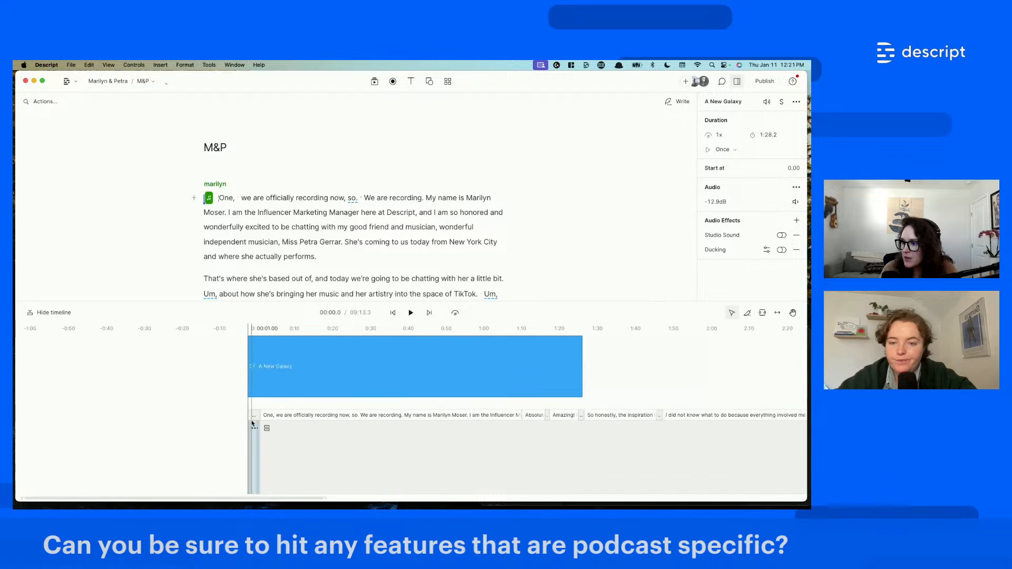
- Trim the music to about 14.7 seconds and fade it out from about the 8-second mark to its end
{"action": "left_click_drag", "start_coordinate": [581, 373], "coordinate": [302, 376]}
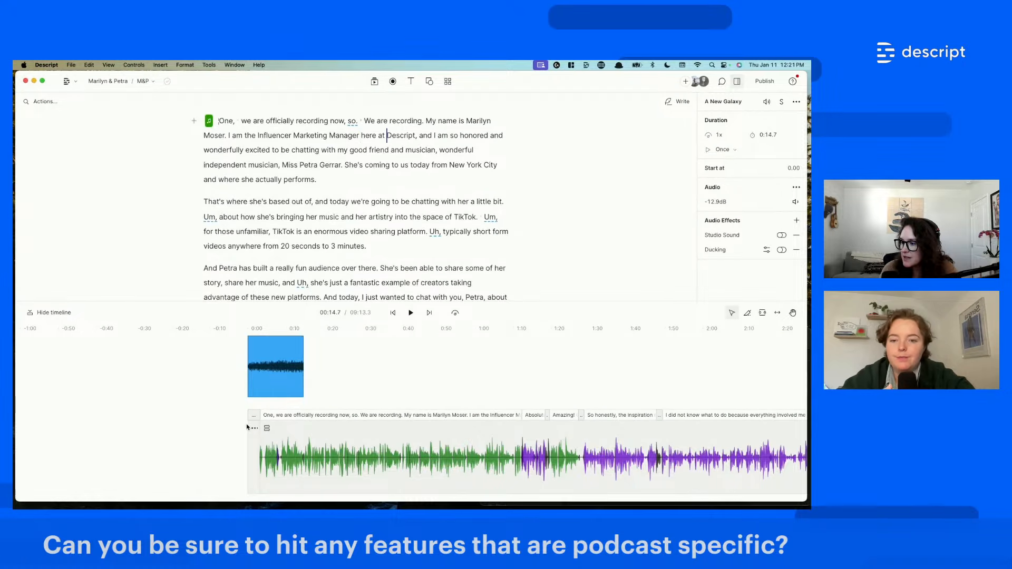
{"action": "scroll", "coordinate": [262, 439], "scroll_direction": "up", "scroll_amount": 10}
{"action": "scroll", "coordinate": [261, 439], "scroll_direction": "up", "scroll_amount": 5}
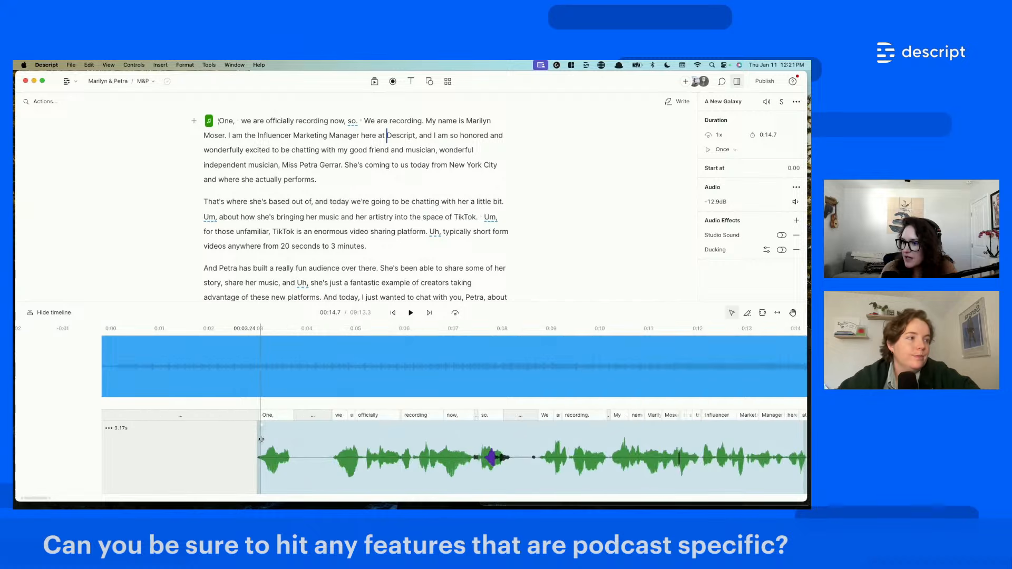
{"action": "scroll", "coordinate": [264, 421], "scroll_direction": "down", "scroll_amount": 4}
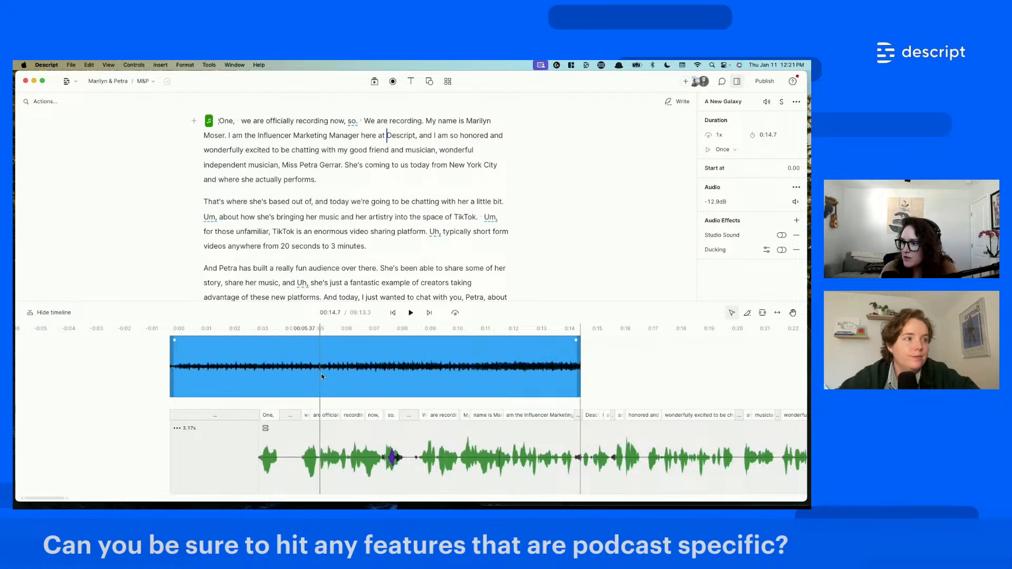
{"action": "left_click_drag", "start_coordinate": [575, 341], "coordinate": [404, 351]}
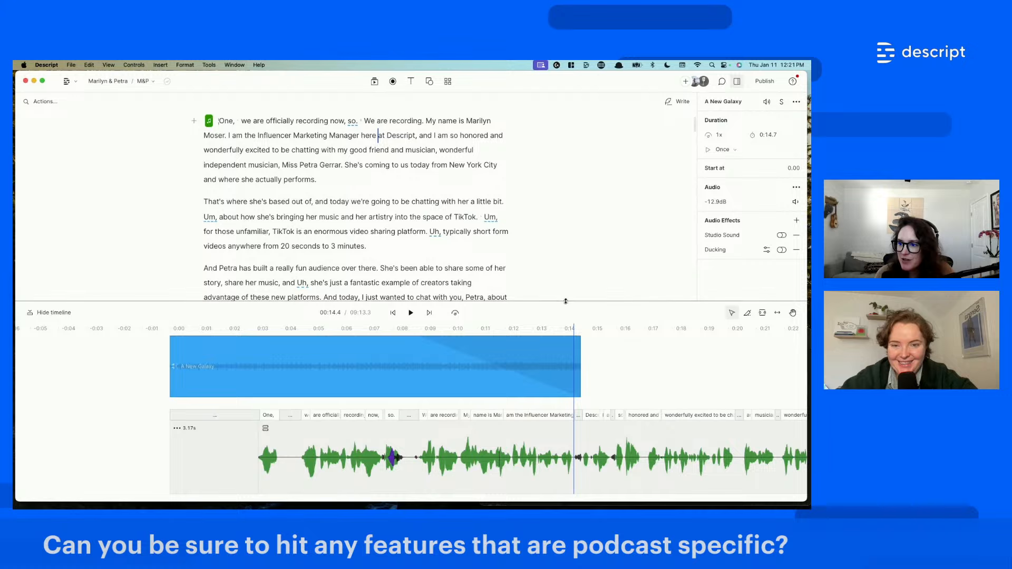
- Reduce the timeline's height and set the M&P composition back to video
{"action": "left_click_drag", "start_coordinate": [566, 301], "coordinate": [567, 362]}
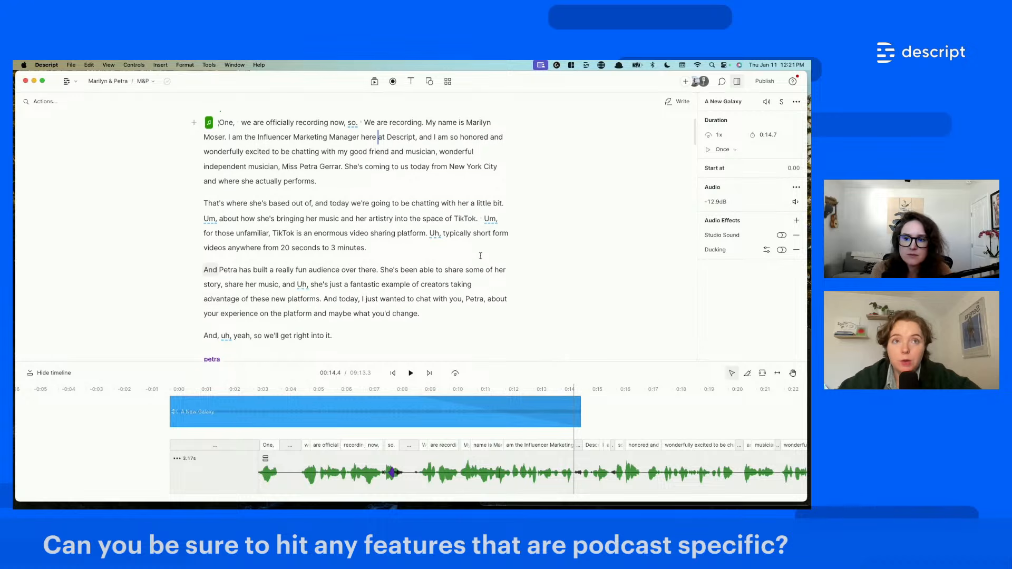
{"action": "scroll", "coordinate": [481, 258], "scroll_direction": "up", "scroll_amount": 1}
{"action": "left_click_drag", "start_coordinate": [536, 361], "coordinate": [538, 387]}
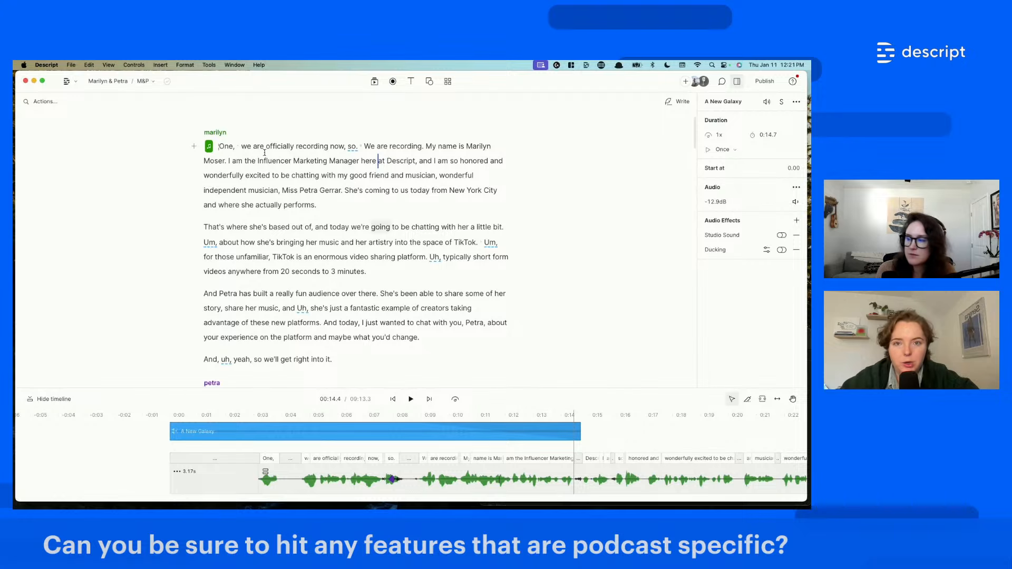
{"action": "left_click", "coordinate": [146, 81]}
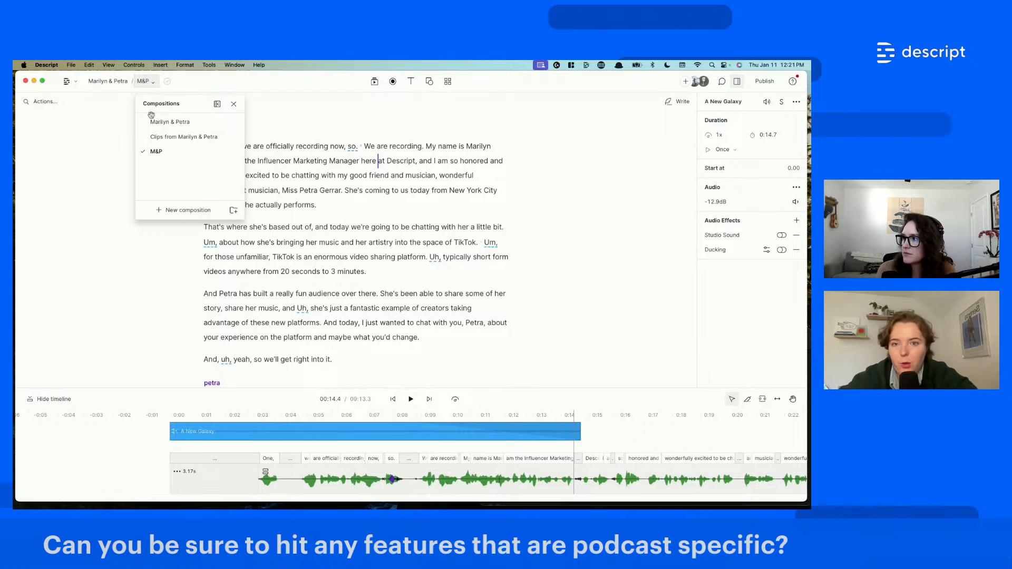
{"action": "left_click", "coordinate": [376, 203]}
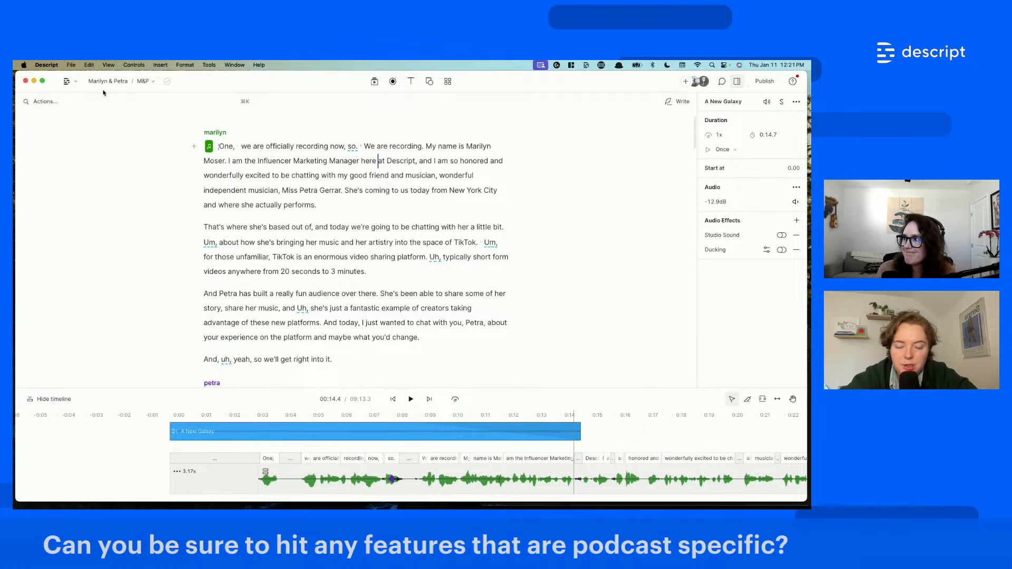
{"action": "left_click", "coordinate": [145, 82]}
{"action": "left_click", "coordinate": [234, 152]}
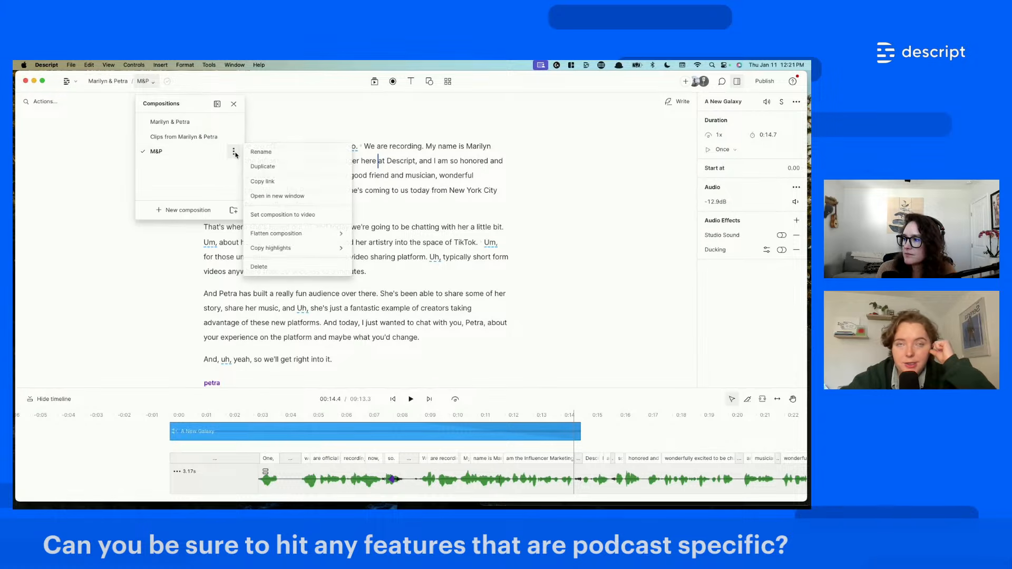
{"action": "left_click", "coordinate": [304, 214]}
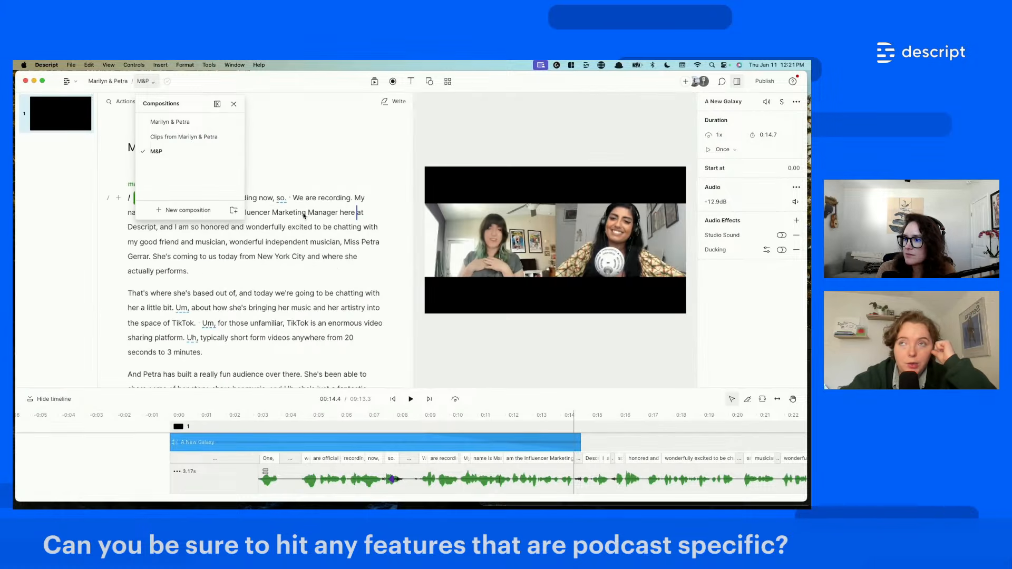
{"action": "left_click", "coordinate": [275, 277]}
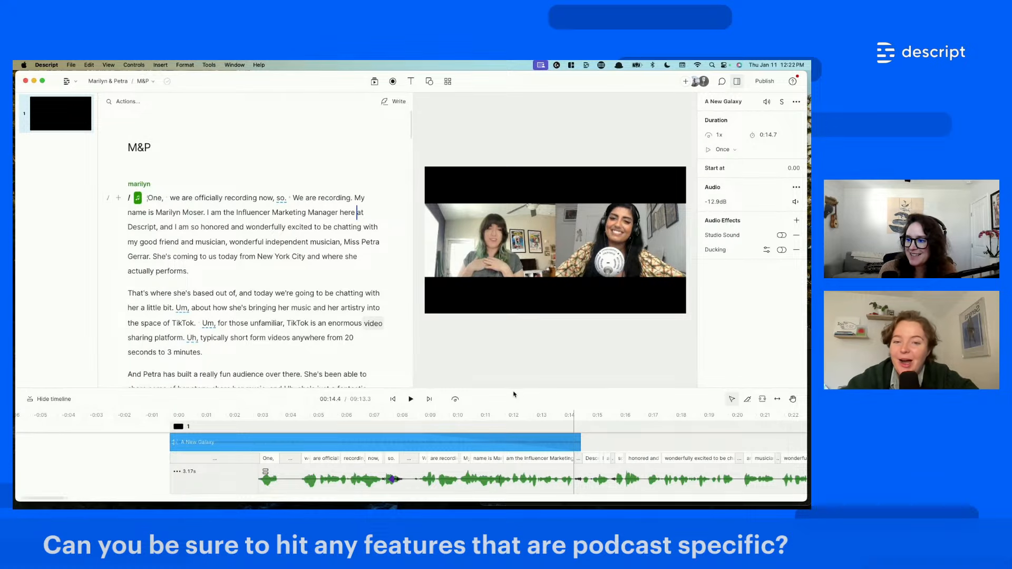
- Shrink the timeline slightly and duplicate the M&P composition
{"action": "left_click_drag", "start_coordinate": [514, 389], "coordinate": [514, 404]}
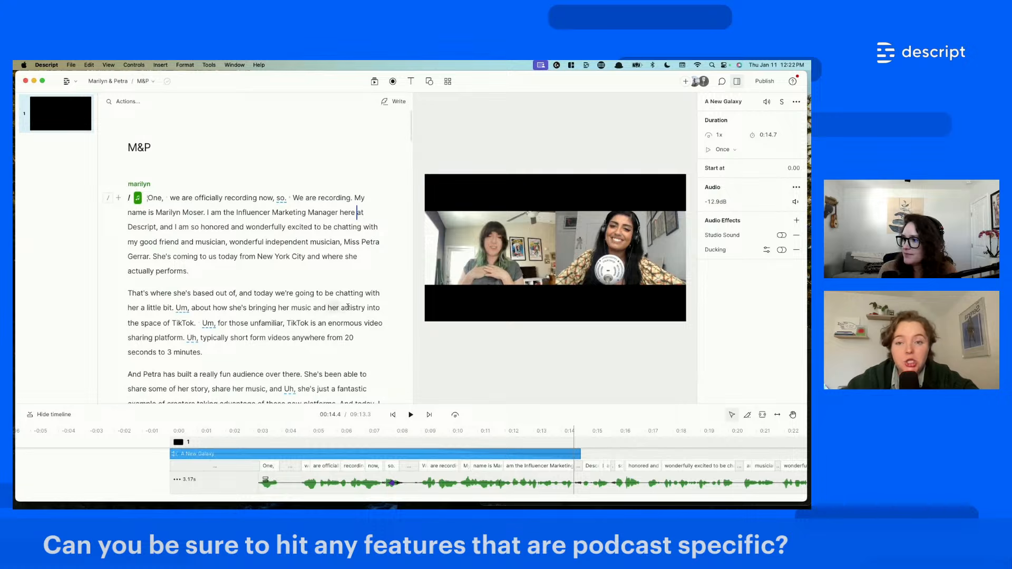
{"action": "left_click_drag", "start_coordinate": [173, 308], "coordinate": [127, 293]}
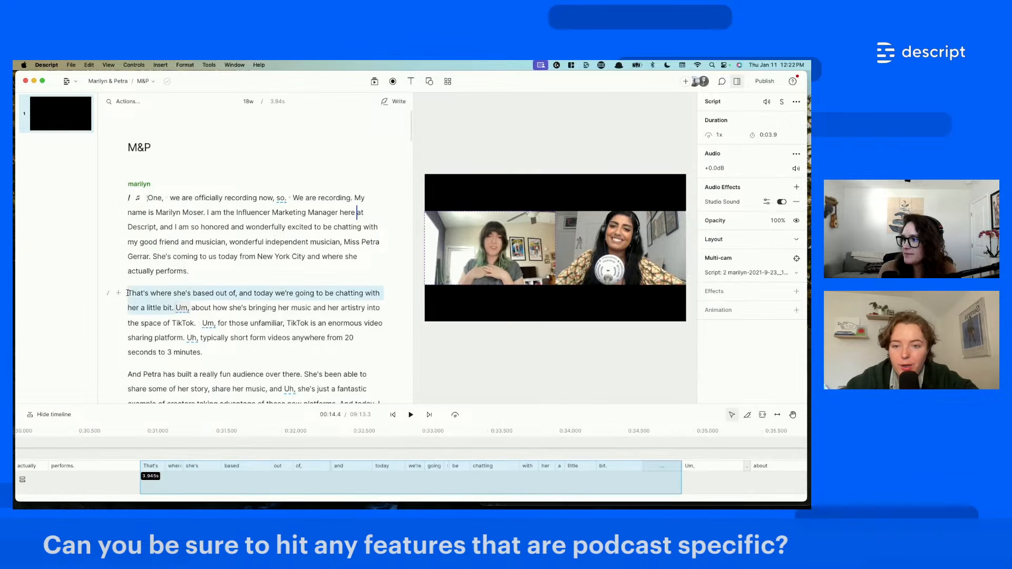
{"action": "left_click", "coordinate": [153, 82]}
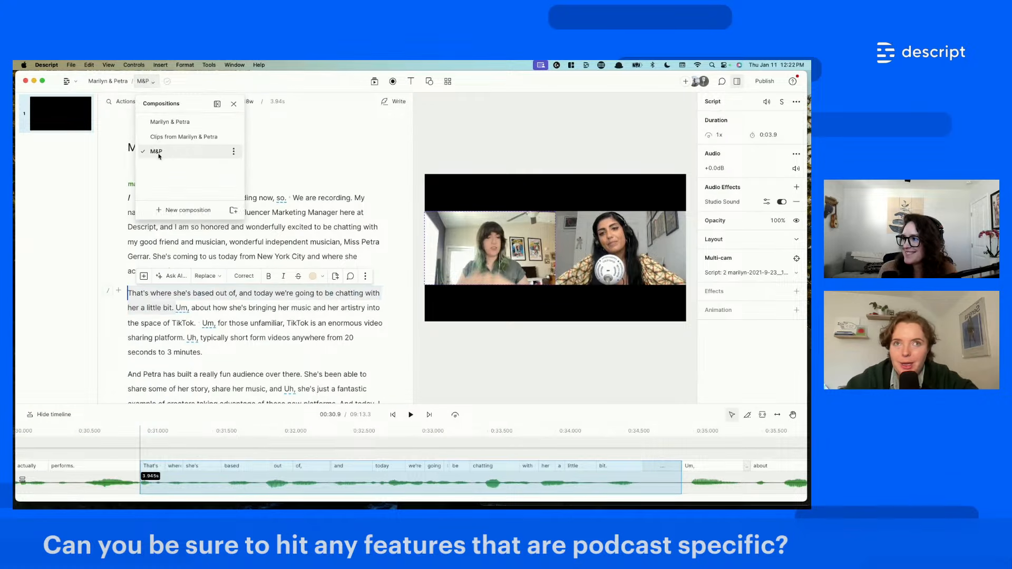
{"action": "left_click", "coordinate": [234, 152]}
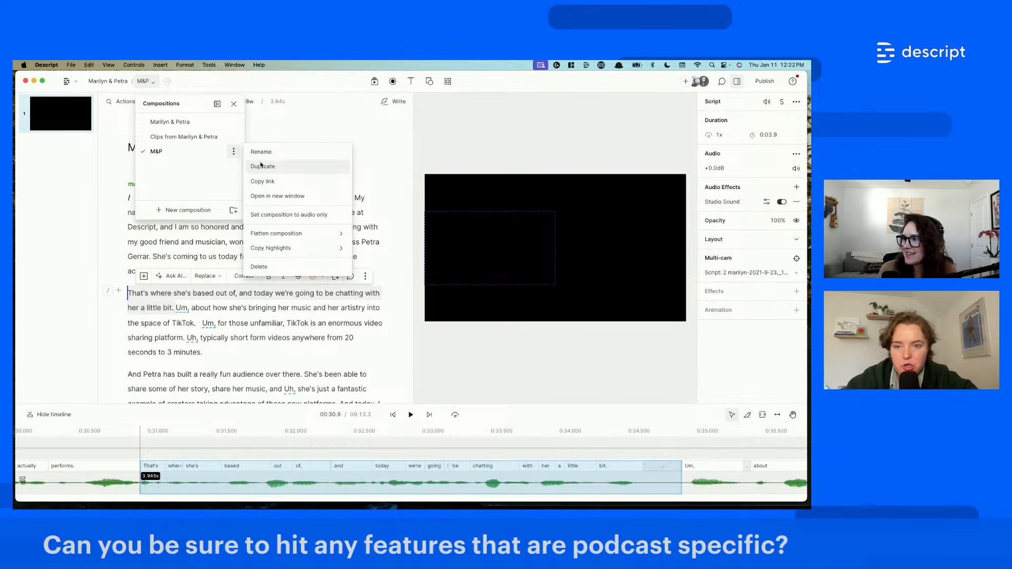
{"action": "left_click", "coordinate": [263, 167]}
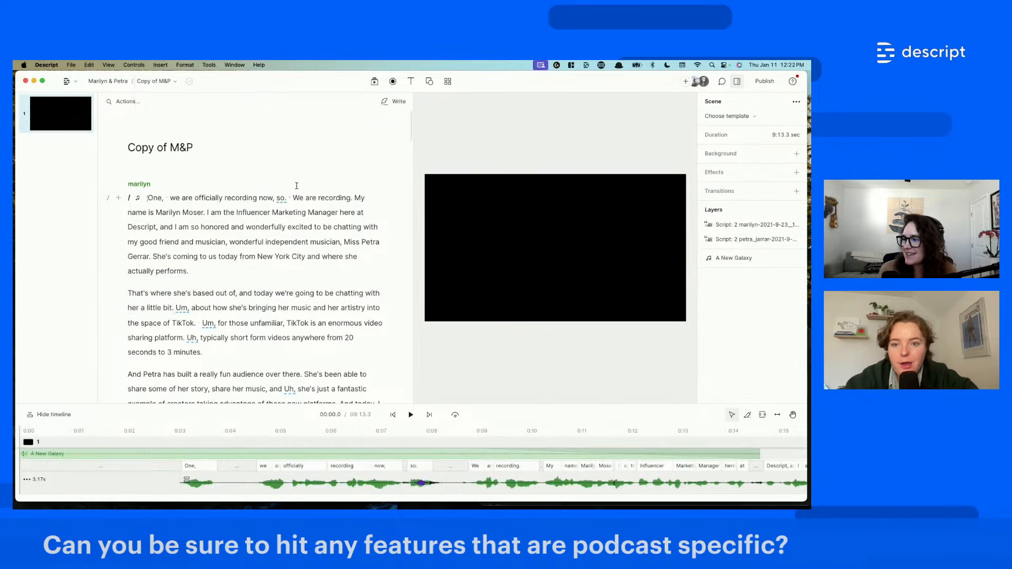
- Set the Copy of M&P composition to audio only
{"action": "left_click", "coordinate": [172, 82]}
{"action": "left_click", "coordinate": [233, 166]}
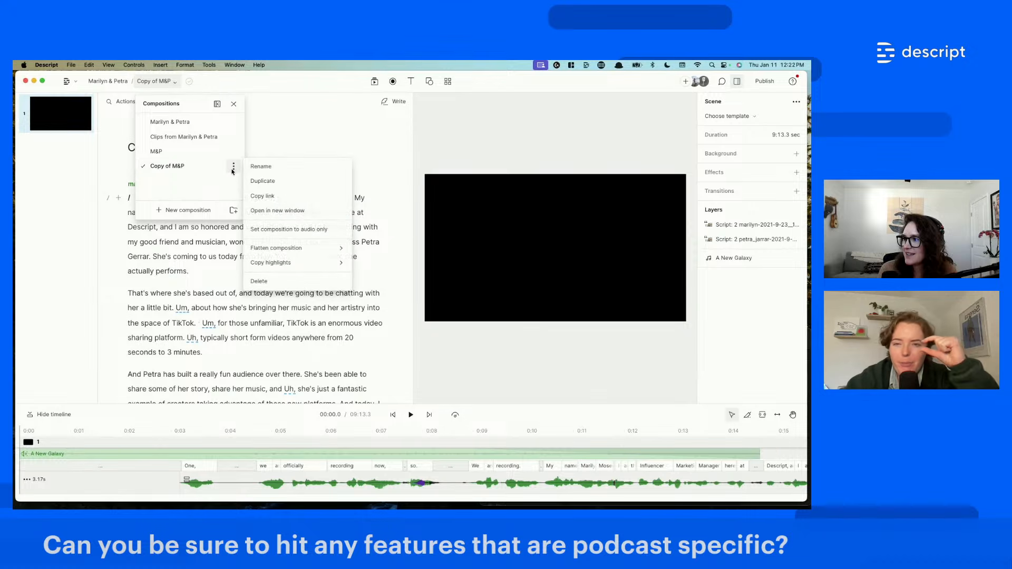
{"action": "left_click", "coordinate": [297, 229]}
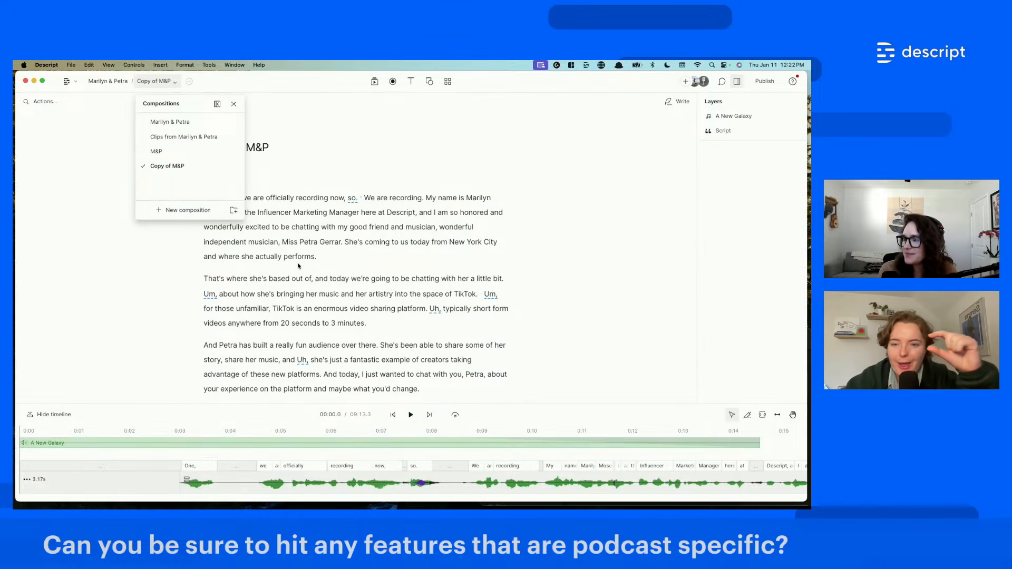
{"action": "left_click", "coordinate": [323, 274]}
- Delete the sentence starting "That's where she's based out of" and regenerate the audio around the cut, accepting the video removal
{"action": "left_click", "coordinate": [317, 259]}
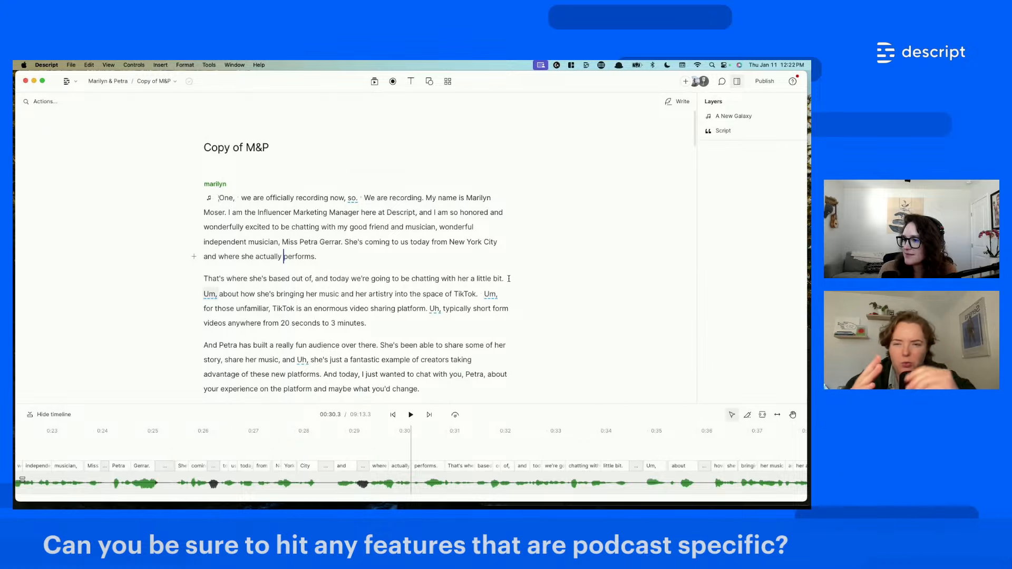
{"action": "left_click_drag", "start_coordinate": [506, 278], "coordinate": [205, 279]}
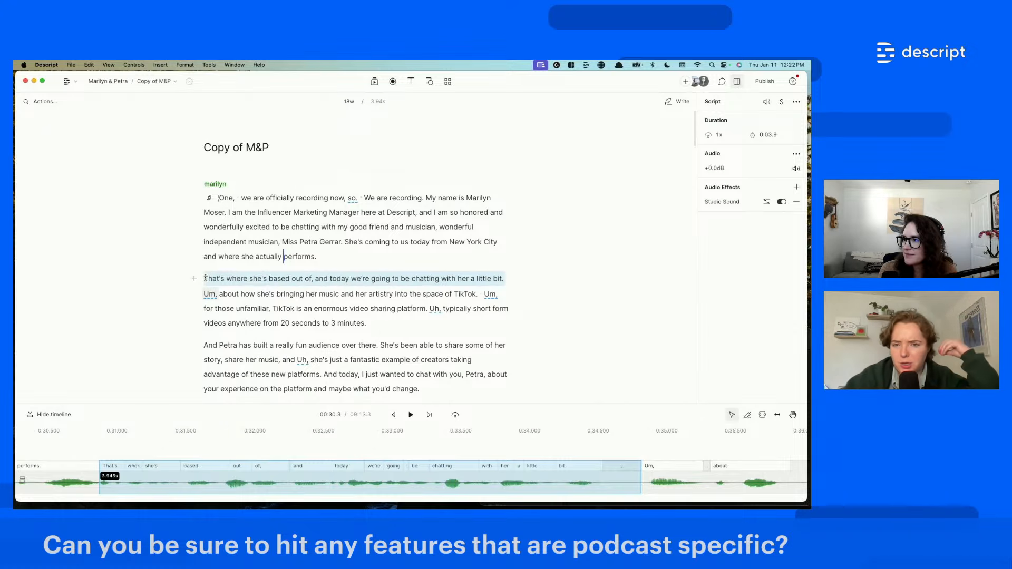
{"action": "key", "text": "BackSpace"}
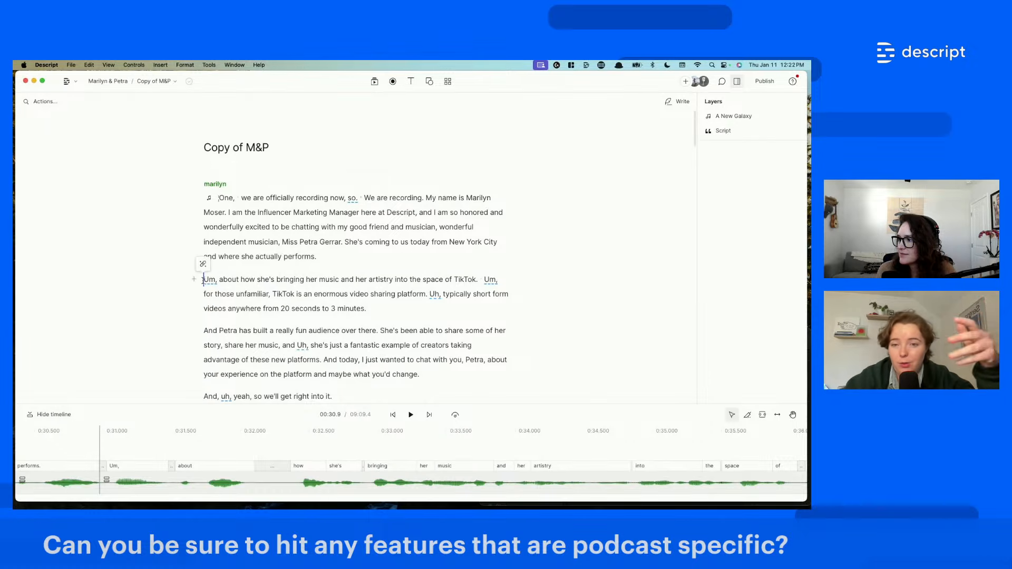
{"action": "left_click", "coordinate": [202, 266]}
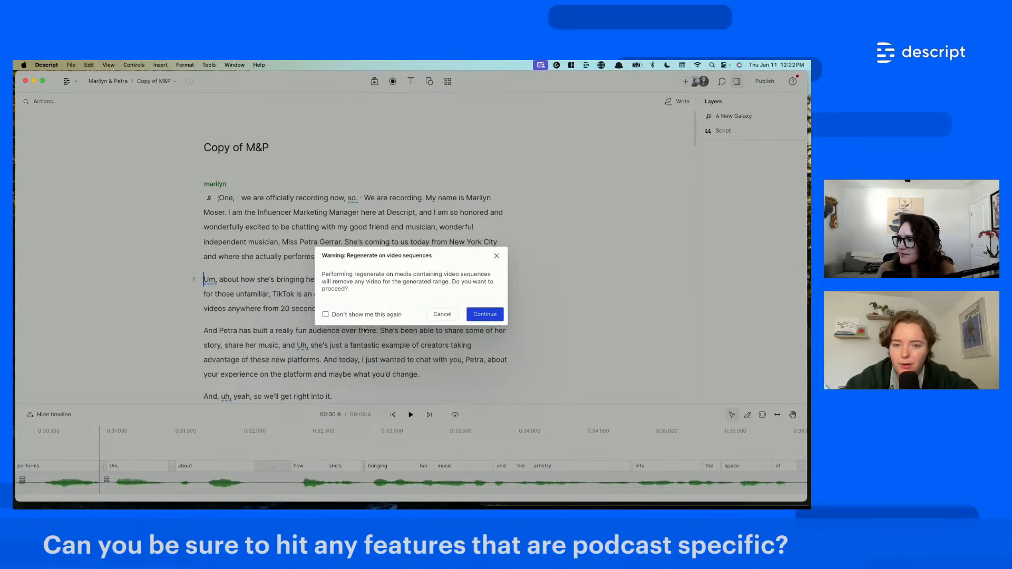
{"action": "left_click", "coordinate": [483, 316]}
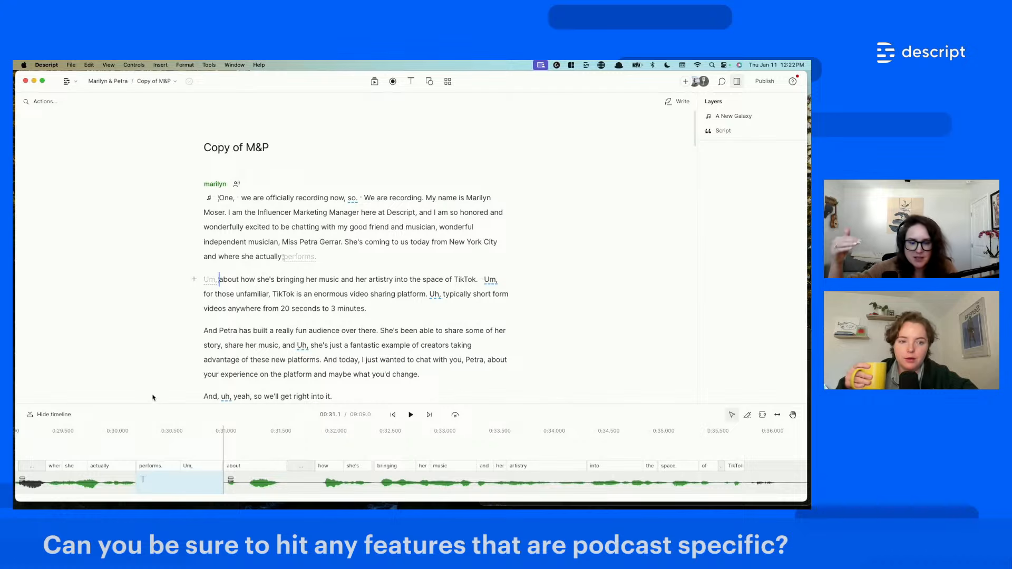
{"action": "key", "text": "super+z"}
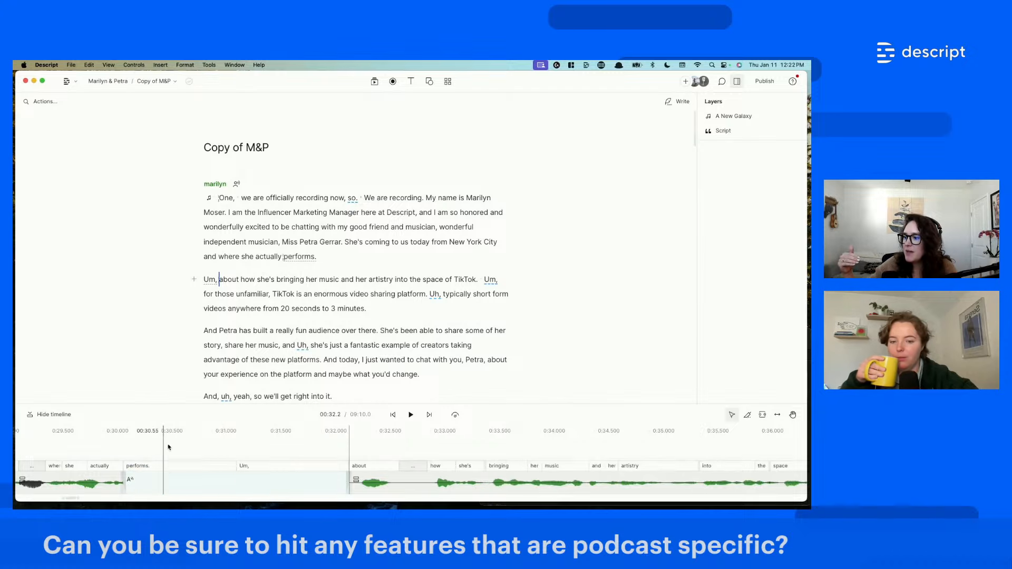
{"action": "mouse_move", "coordinate": [191, 487]}
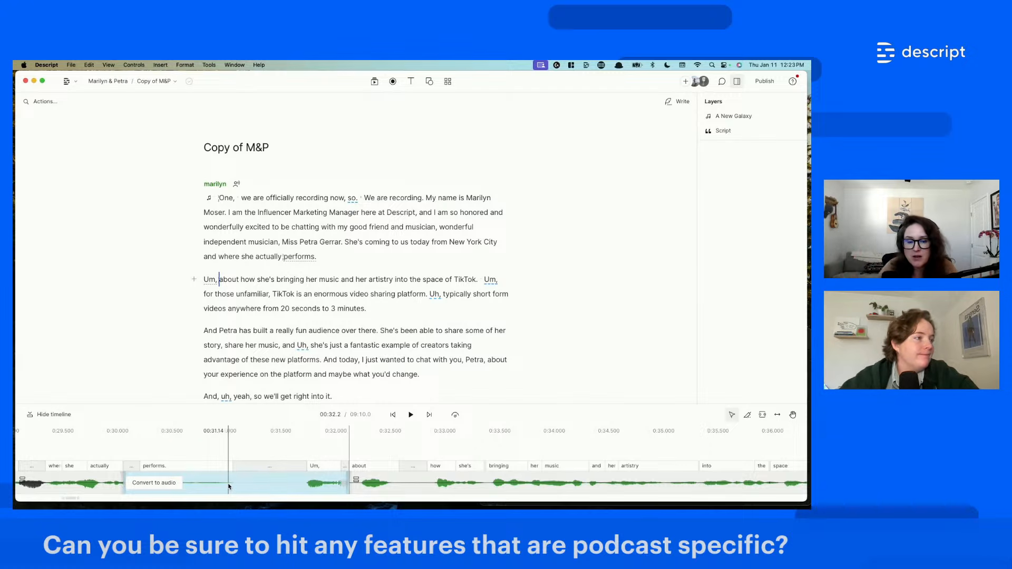
{"action": "key", "text": "Left"}
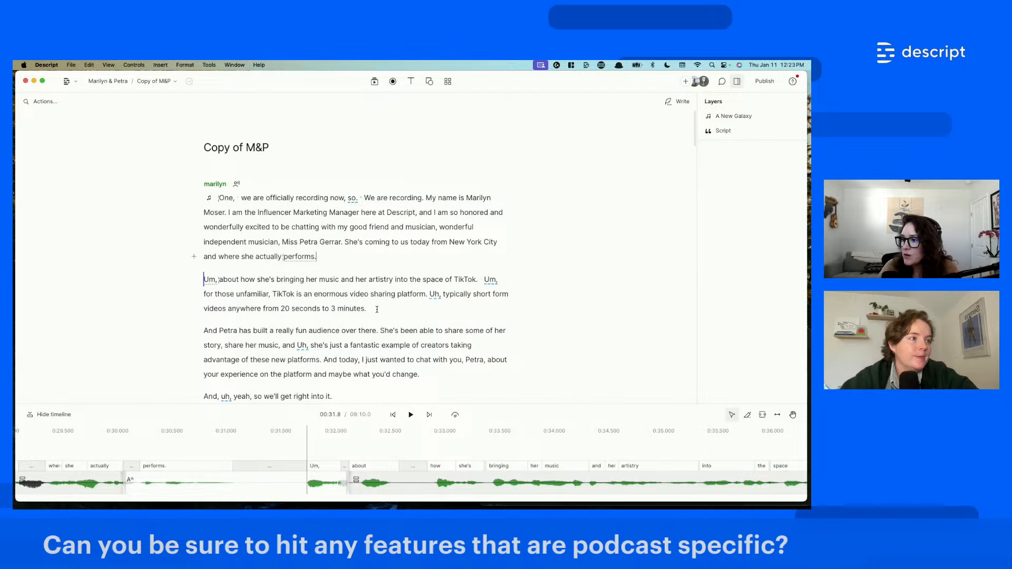
- Delete the "Uh, typically short form videos" sentence and open the replacement options for the gap after "platform."
{"action": "left_click_drag", "start_coordinate": [376, 309], "coordinate": [429, 294]}
{"action": "key", "text": "BackSpace"}
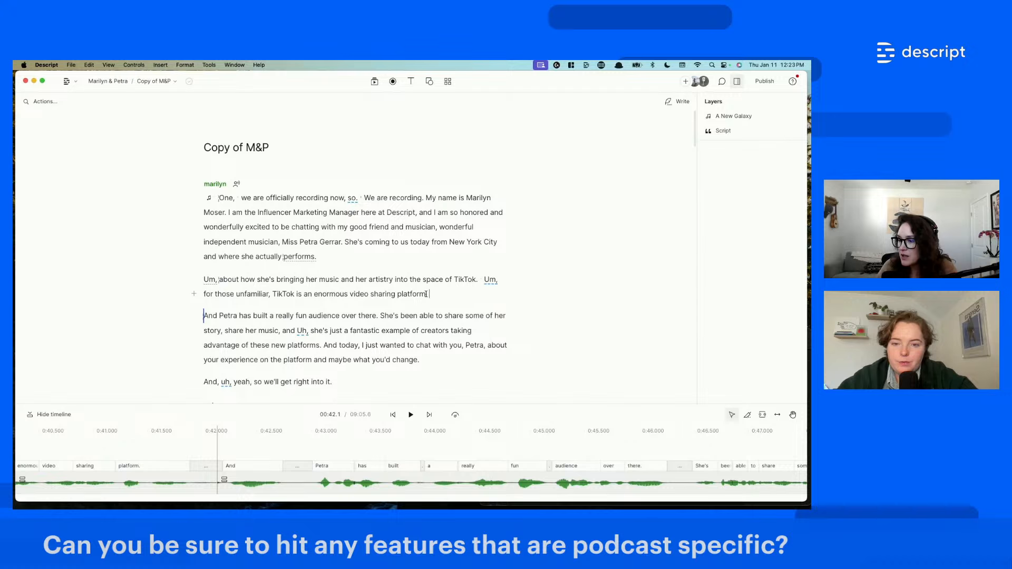
{"action": "mouse_move", "coordinate": [205, 317]}
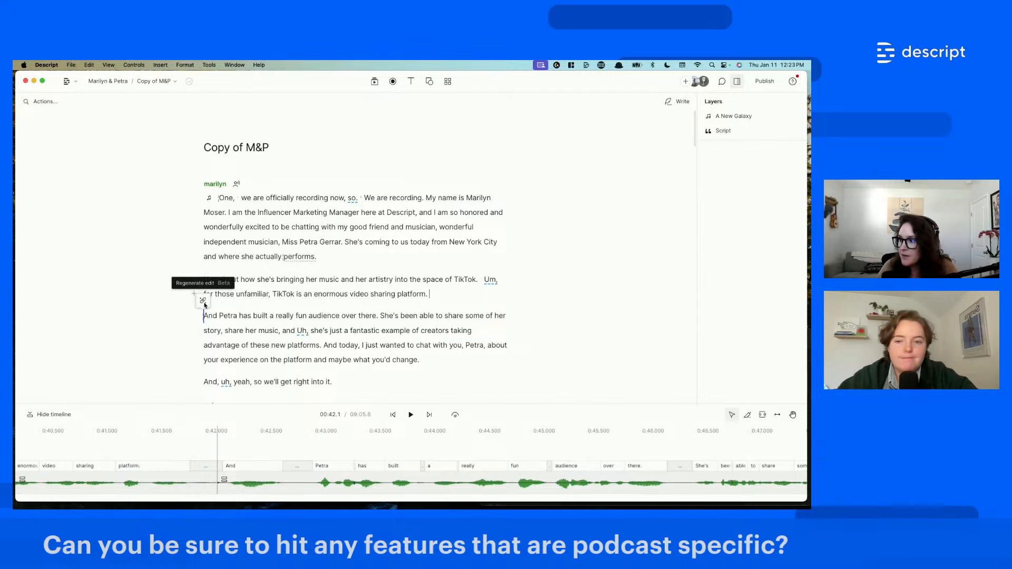
{"action": "left_click", "coordinate": [430, 296]}
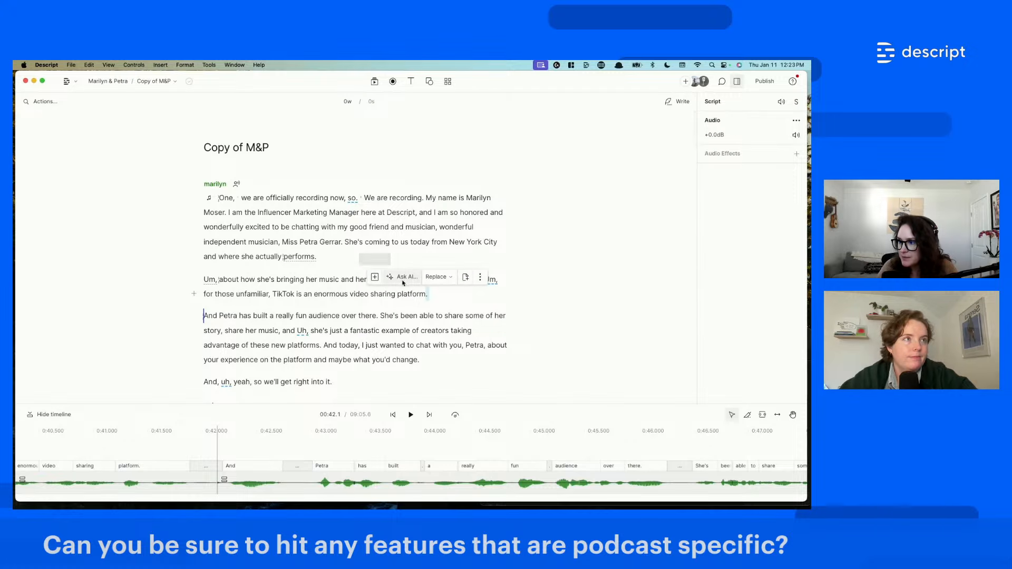
{"action": "left_click", "coordinate": [444, 278]}
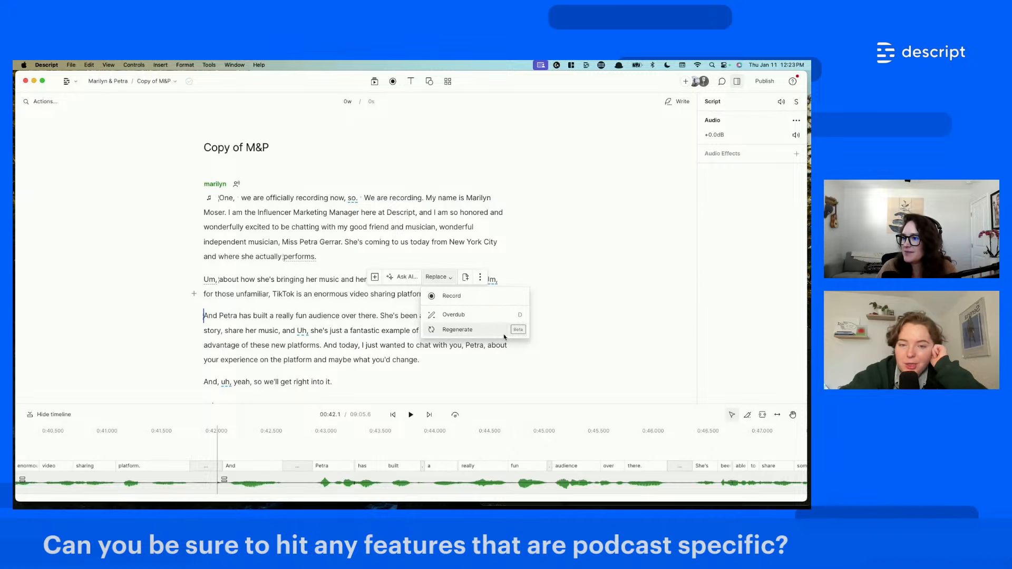
- Create a new empty composition in the project
{"action": "left_click", "coordinate": [176, 84]}
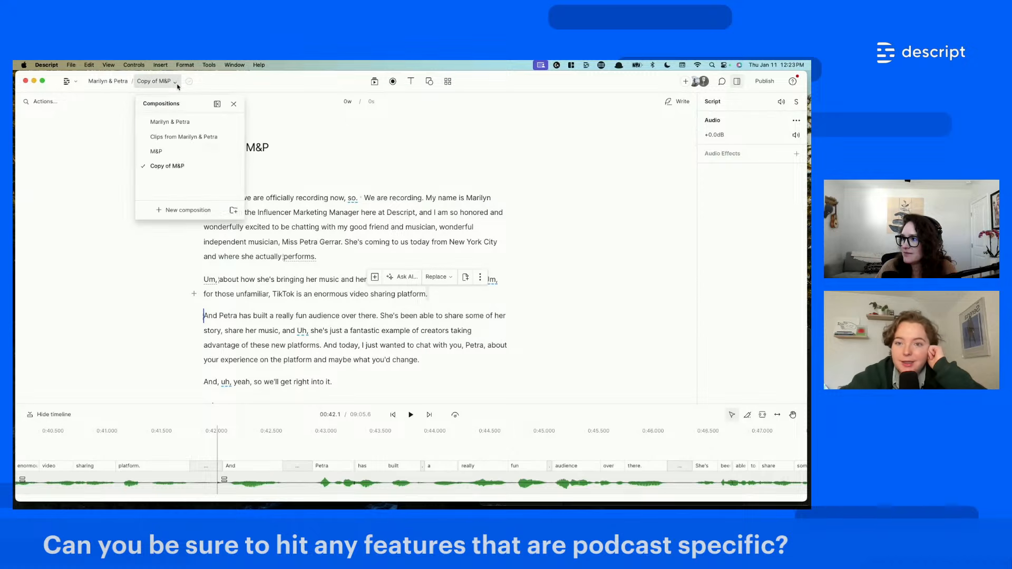
{"action": "left_click", "coordinate": [164, 210]}
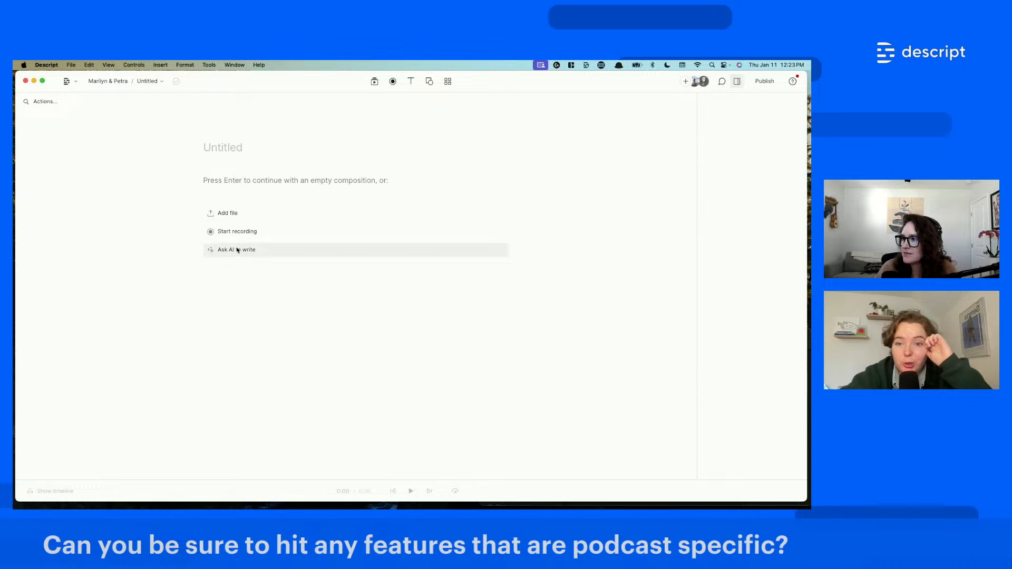
{"action": "key", "text": "Return"}
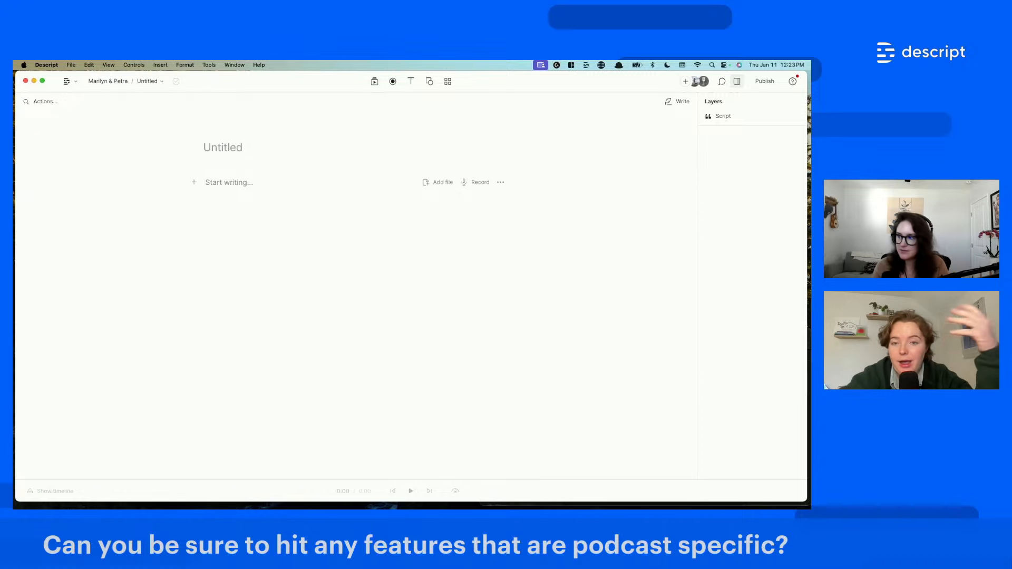
- Write the script line "Welcome to my first podcast - I'm going to wow you over the next hour!"
{"action": "type", "text": "Welcome to my fri"}
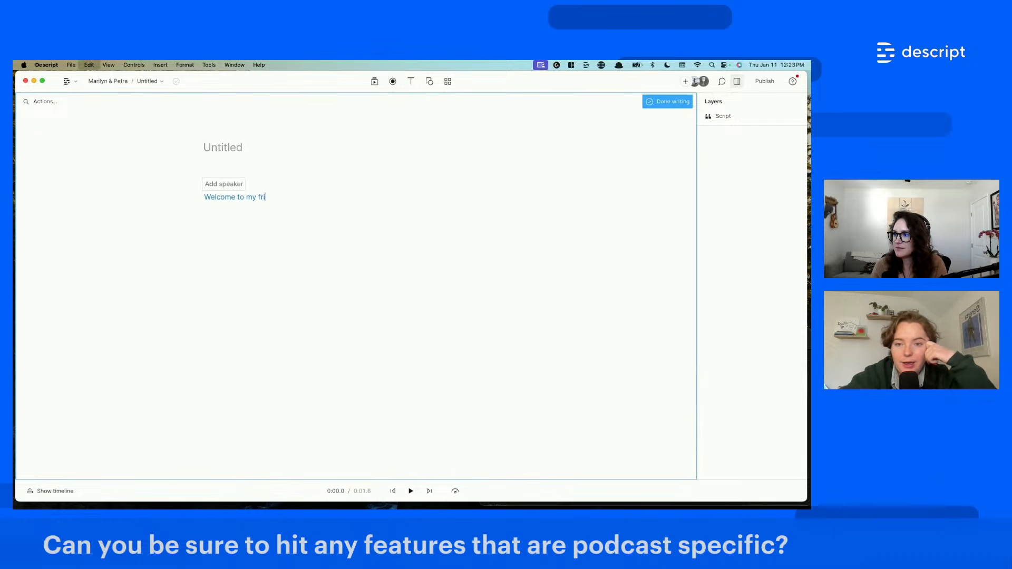
{"action": "type", "text": "st"}
{"action": "key", "text": "BackSpace"}
{"action": "key", "text": "BackSpace"}
{"action": "key", "text": "BackSpace"}
{"action": "key", "text": "BackSpace"}
{"action": "key", "text": "BackSpace"}
{"action": "type", "text": "irs"}
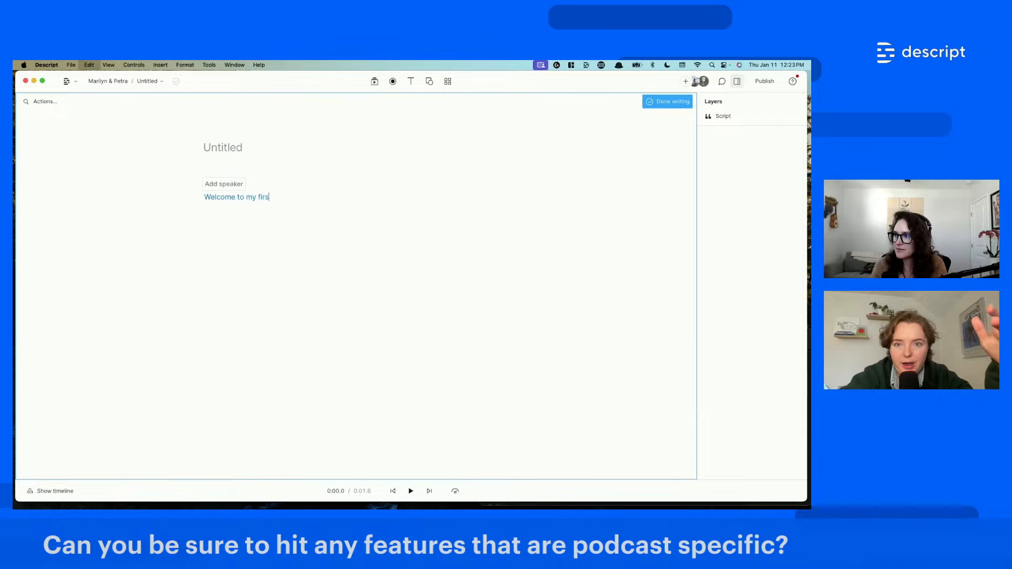
{"action": "type", "text": "t podcast - I'"}
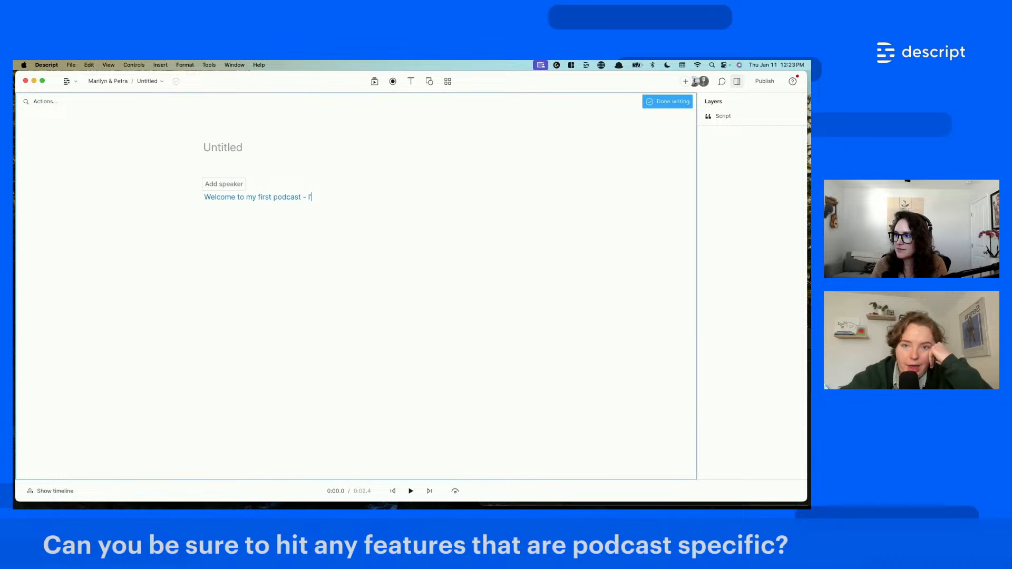
{"action": "type", "text": "m going to wow you over the next hour!"}
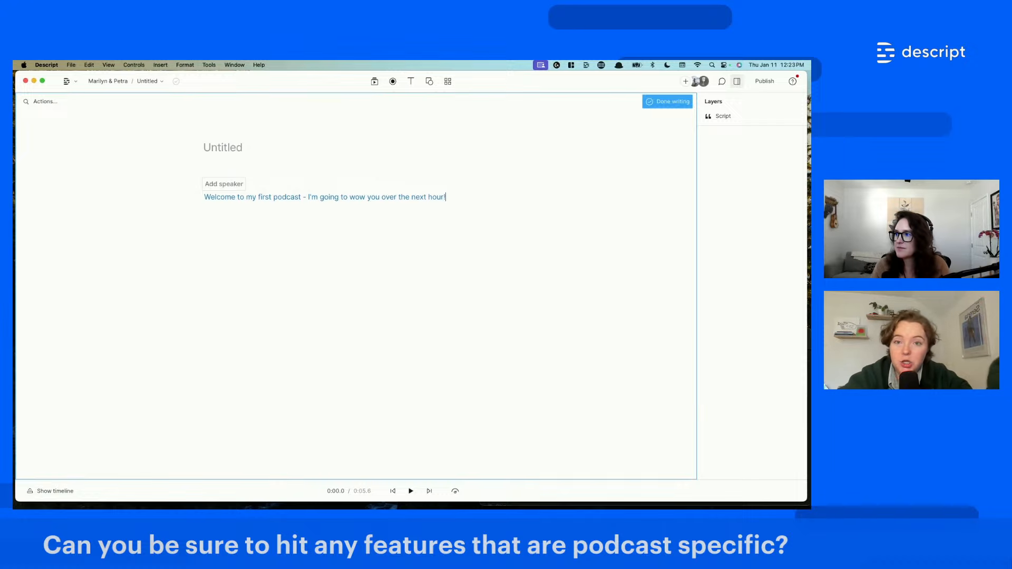
- Assign the UVM AI speaker to the script line and finish writing to generate its audio in a taller timeline
{"action": "left_click", "coordinate": [219, 184]}
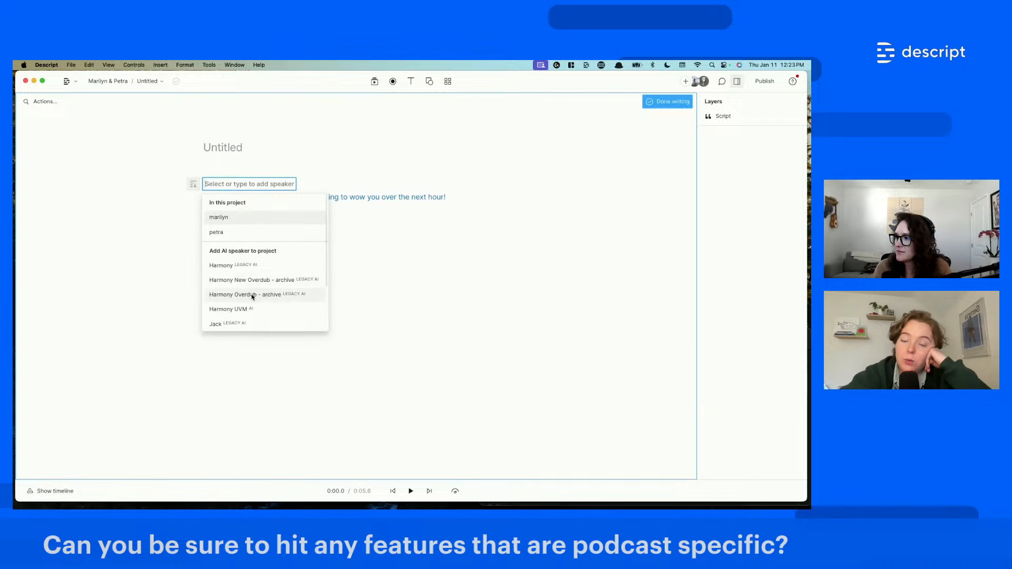
{"action": "left_click", "coordinate": [246, 311]}
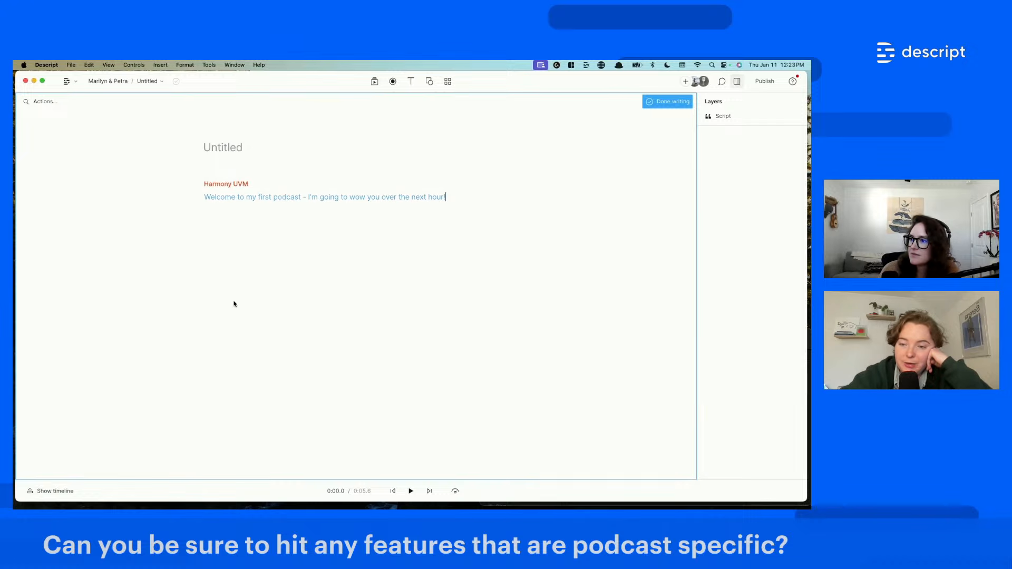
{"action": "left_click", "coordinate": [43, 490]}
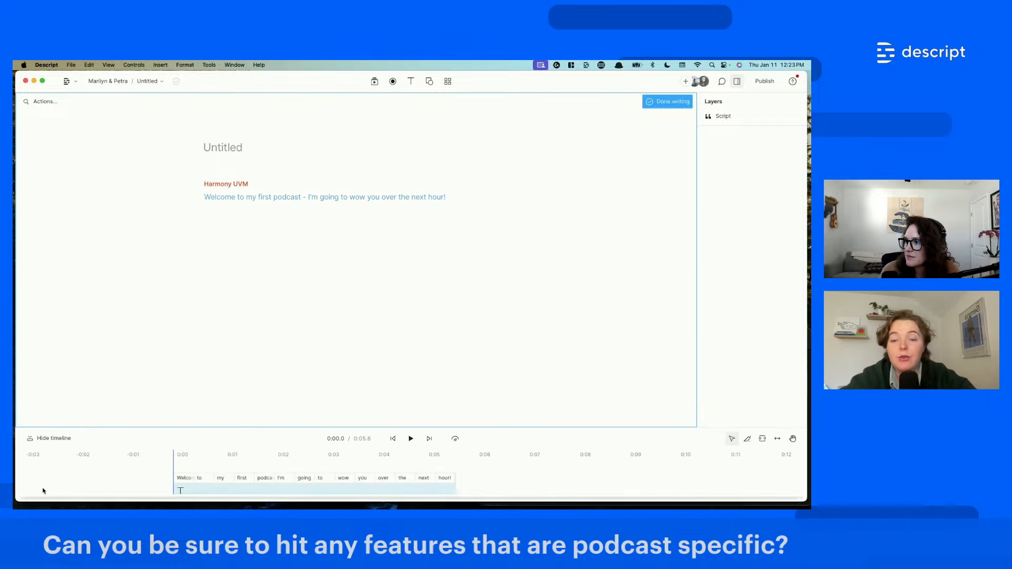
{"action": "left_click", "coordinate": [658, 103]}
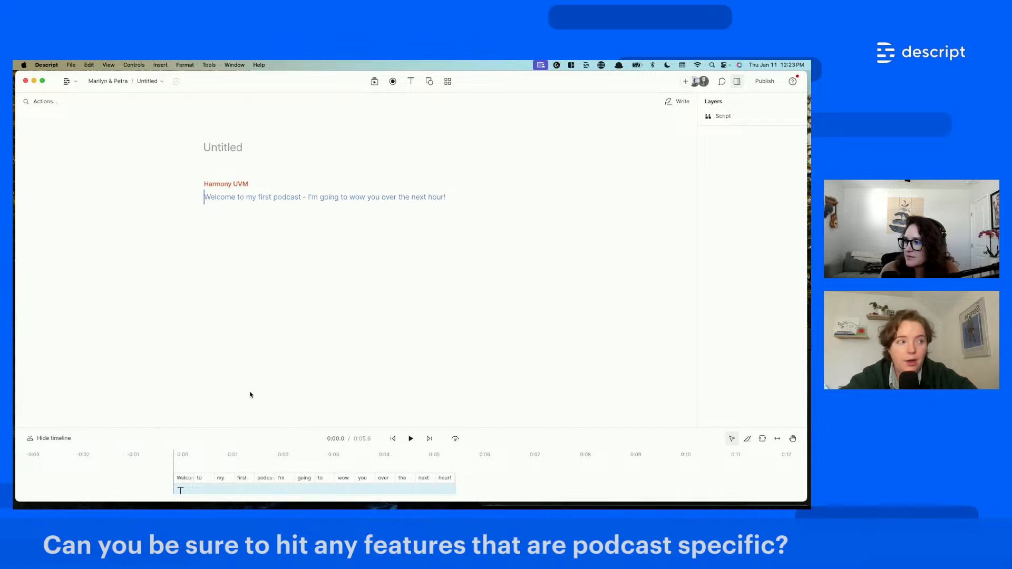
{"action": "left_click_drag", "start_coordinate": [335, 427], "coordinate": [335, 369]}
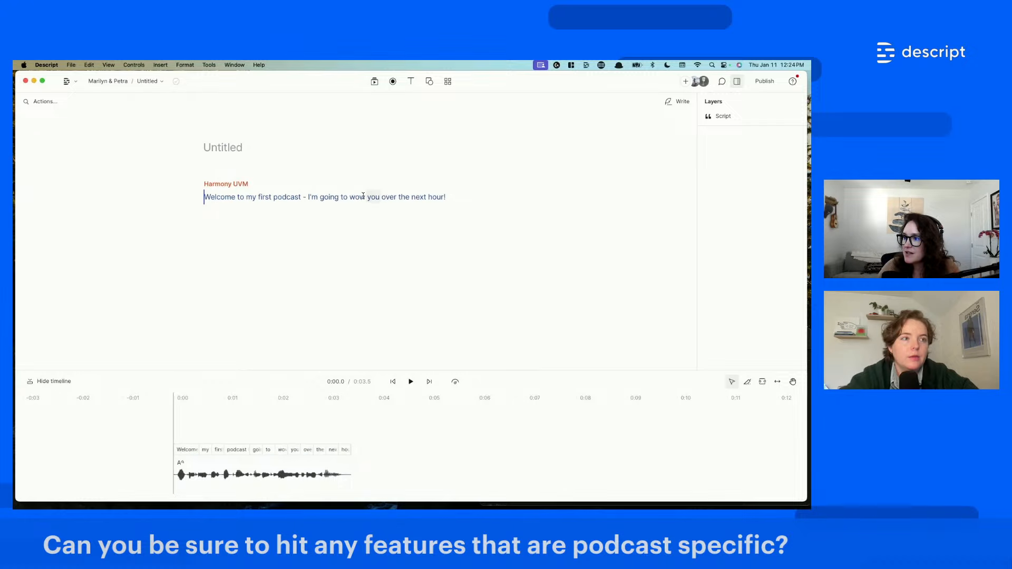
- Play the generated AI speech from the start of the composition
{"action": "double_click", "coordinate": [357, 198]}
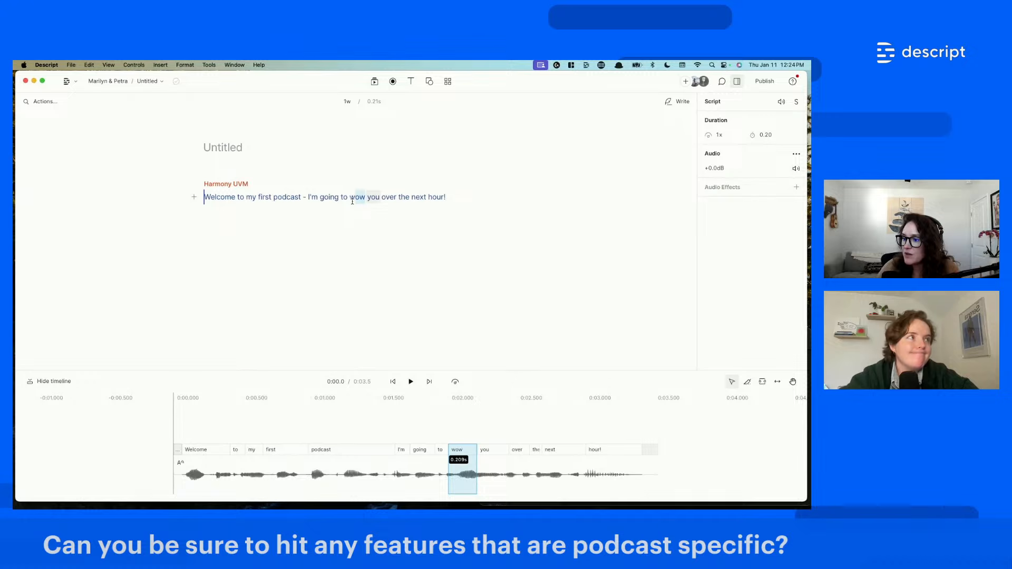
{"action": "left_click", "coordinate": [146, 471]}
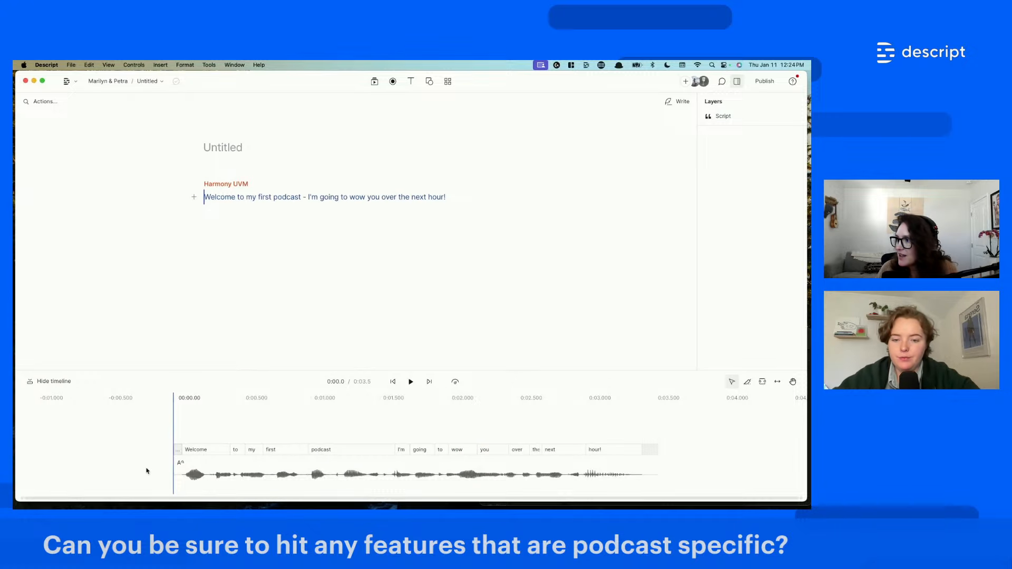
{"action": "key", "text": "space"}
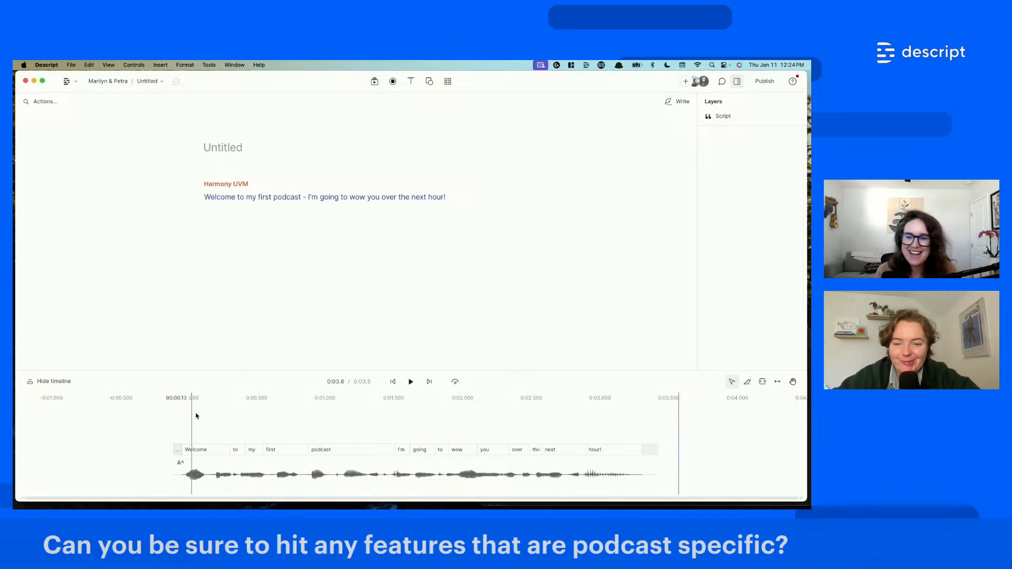
- Return to the M&P composition and go to the start of its script
{"action": "left_click", "coordinate": [150, 81]}
{"action": "left_click", "coordinate": [167, 166]}
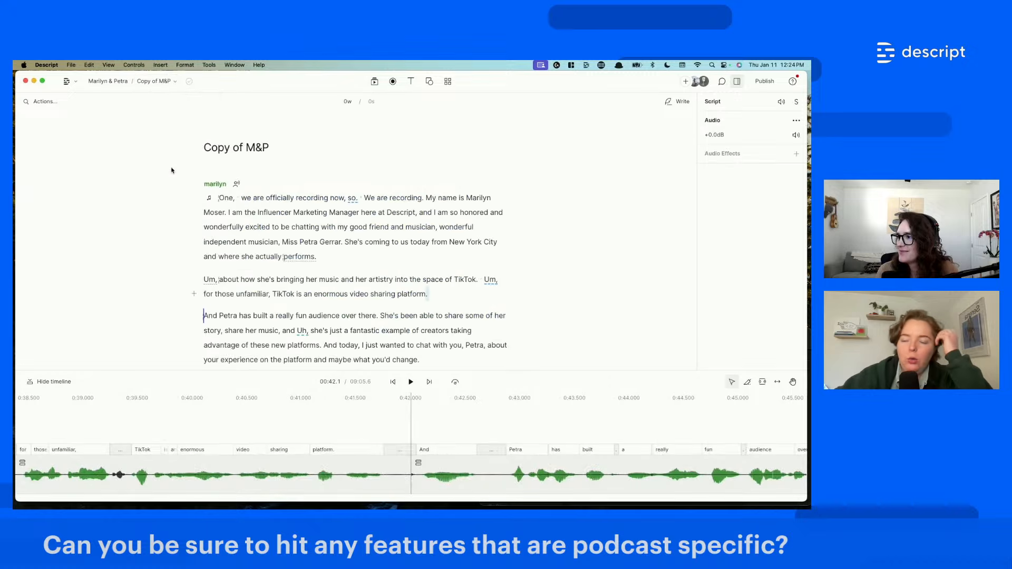
{"action": "left_click", "coordinate": [162, 83]}
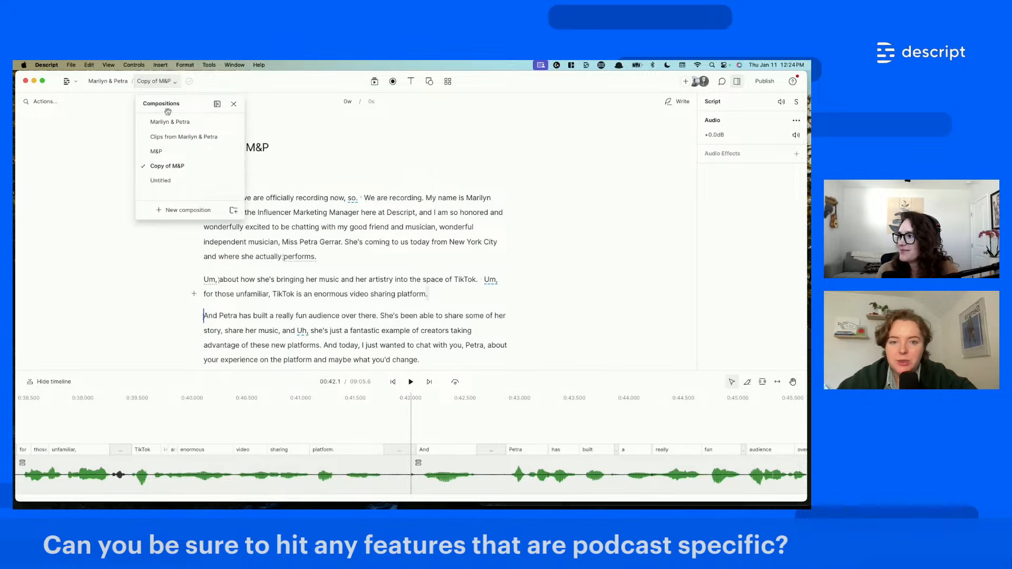
{"action": "left_click", "coordinate": [156, 152]}
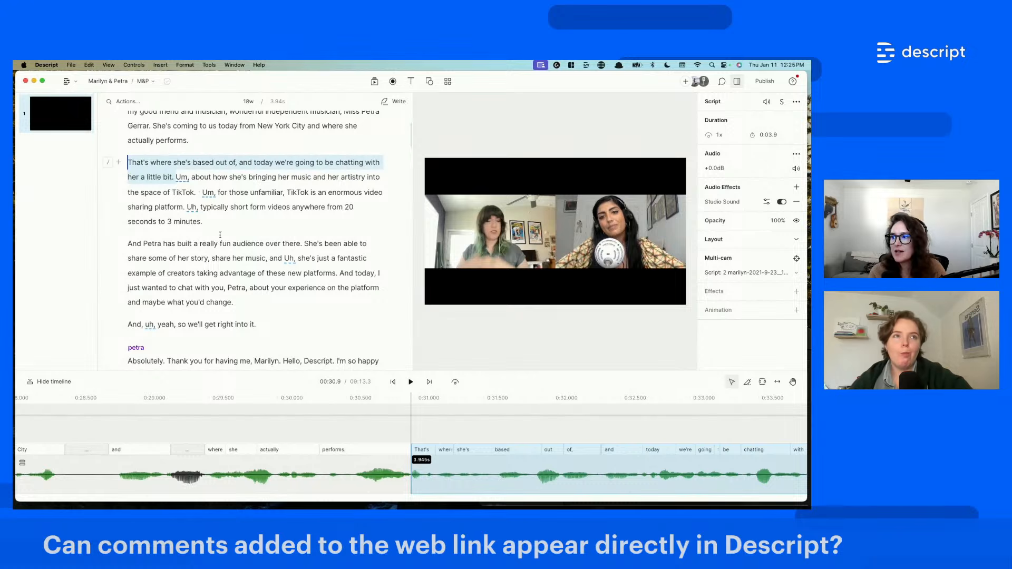
{"action": "left_click", "coordinate": [332, 258]}
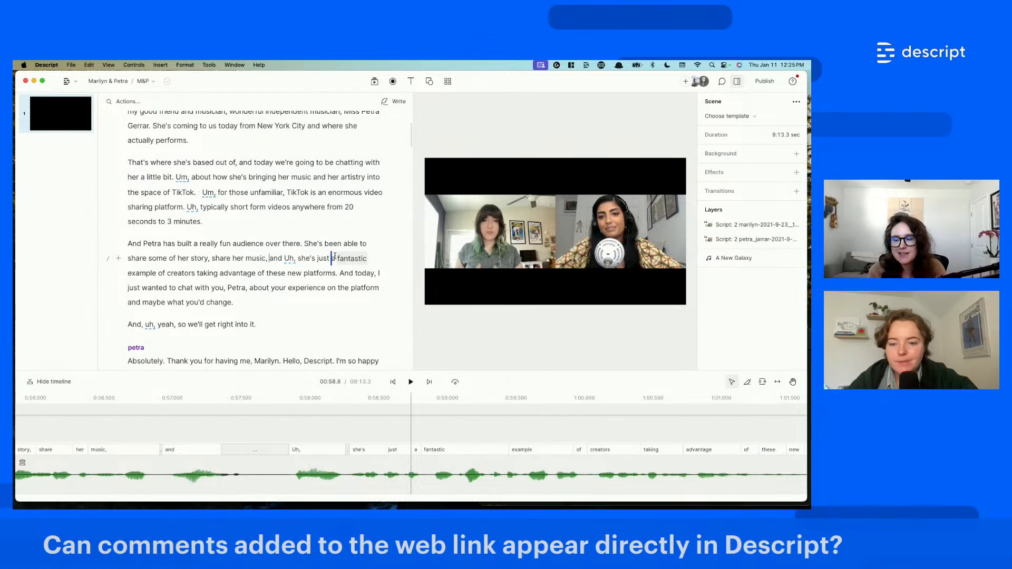
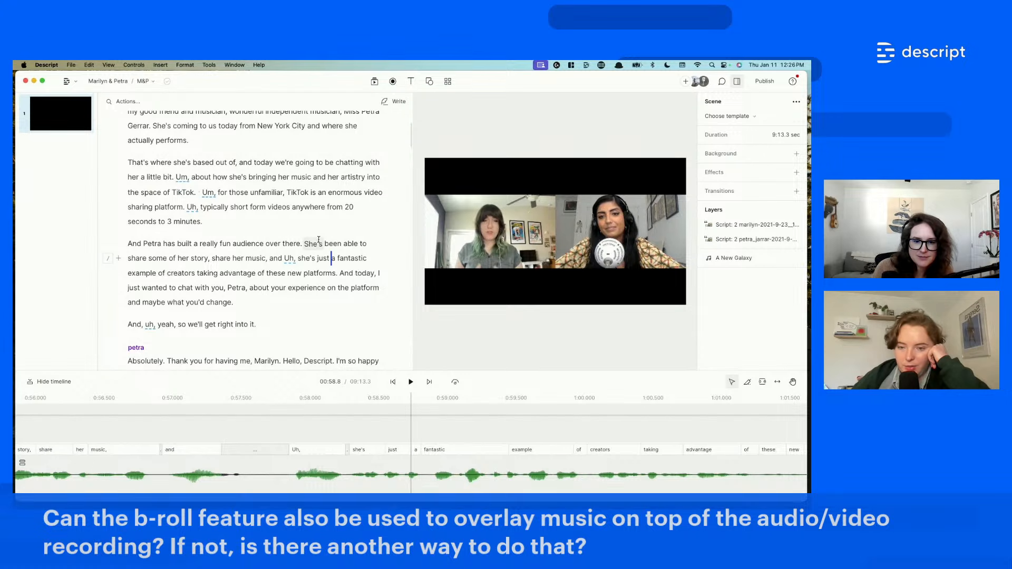
{"action": "scroll", "coordinate": [266, 232], "scroll_direction": "up", "scroll_amount": 5}
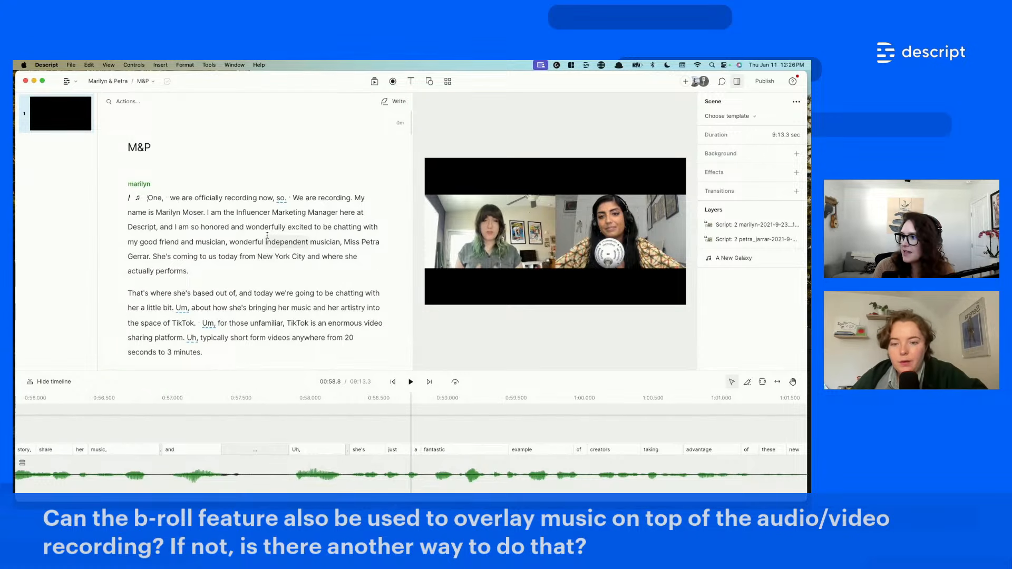
- Split the M&P script into new scenes before "She's coming to us today" and before "That's where she's based out of"
{"action": "left_click", "coordinate": [153, 257]}
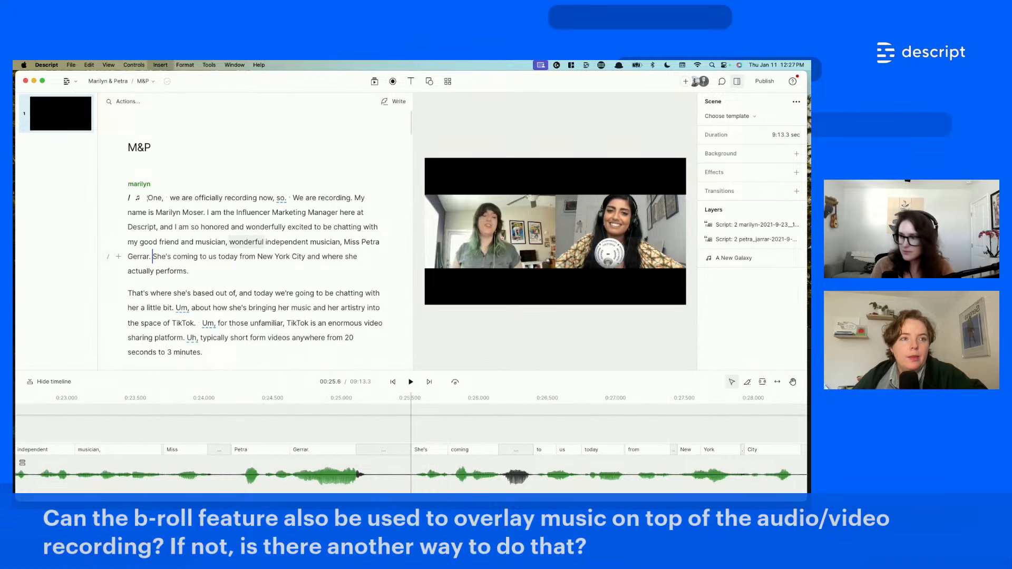
{"action": "type", "text": "/"}
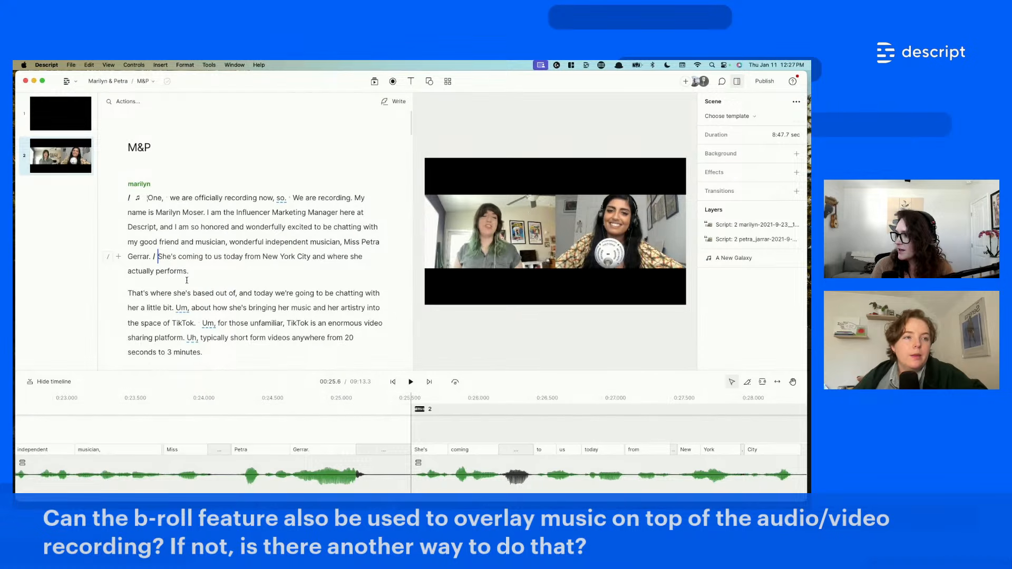
{"action": "left_click", "coordinate": [129, 294]}
{"action": "type", "text": "/"}
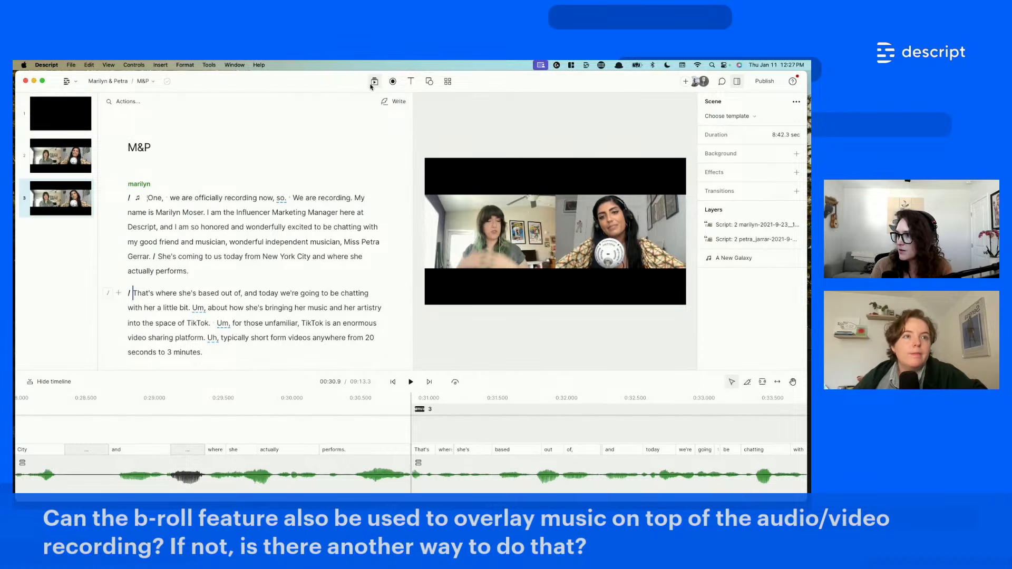
- Search the stock videos for "new york" and add the Times Square clip to the "She's coming to us today" scene
{"action": "left_click", "coordinate": [373, 82]}
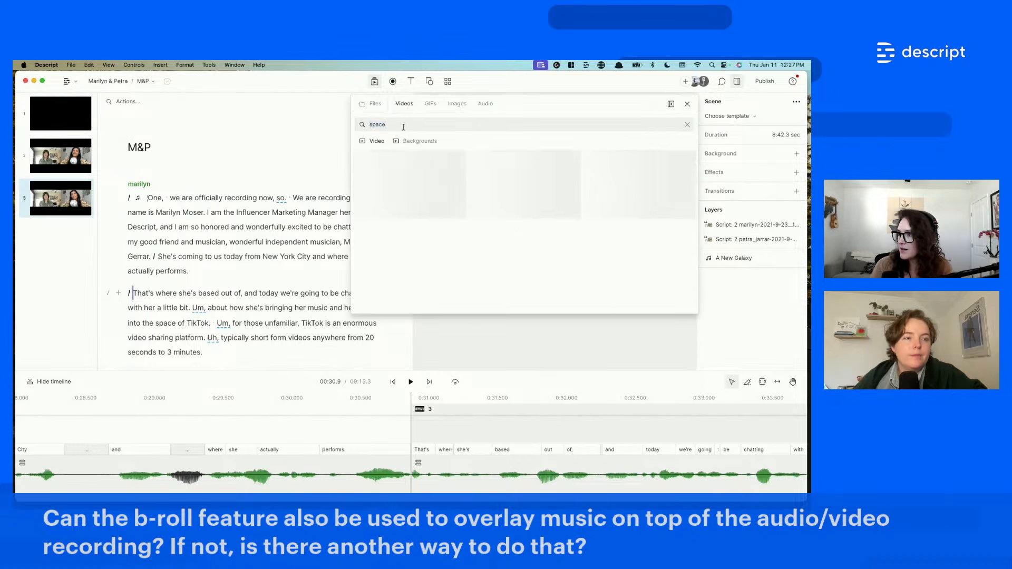
{"action": "type", "text": "new york"}
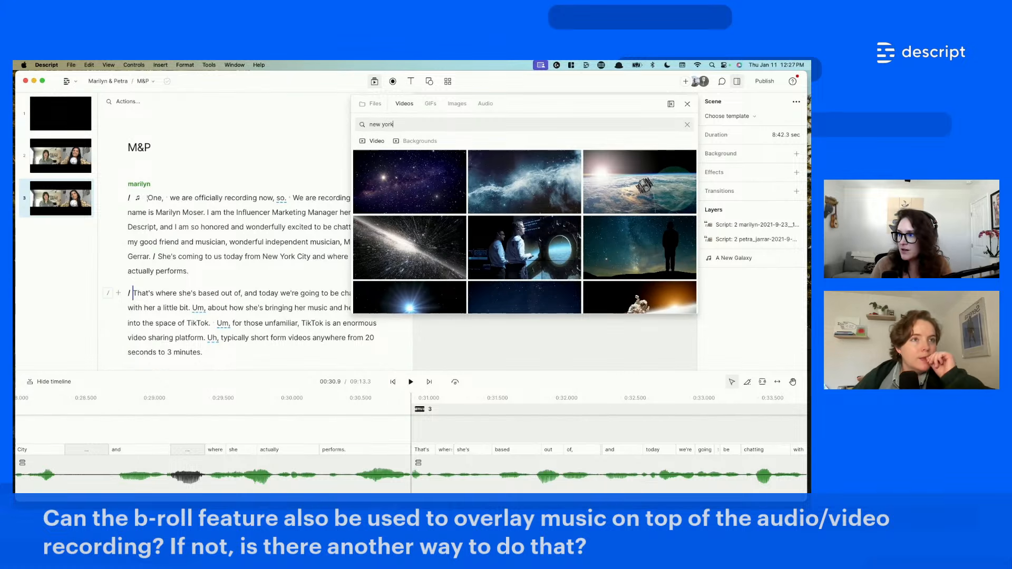
{"action": "left_click_drag", "start_coordinate": [412, 251], "coordinate": [216, 256]}
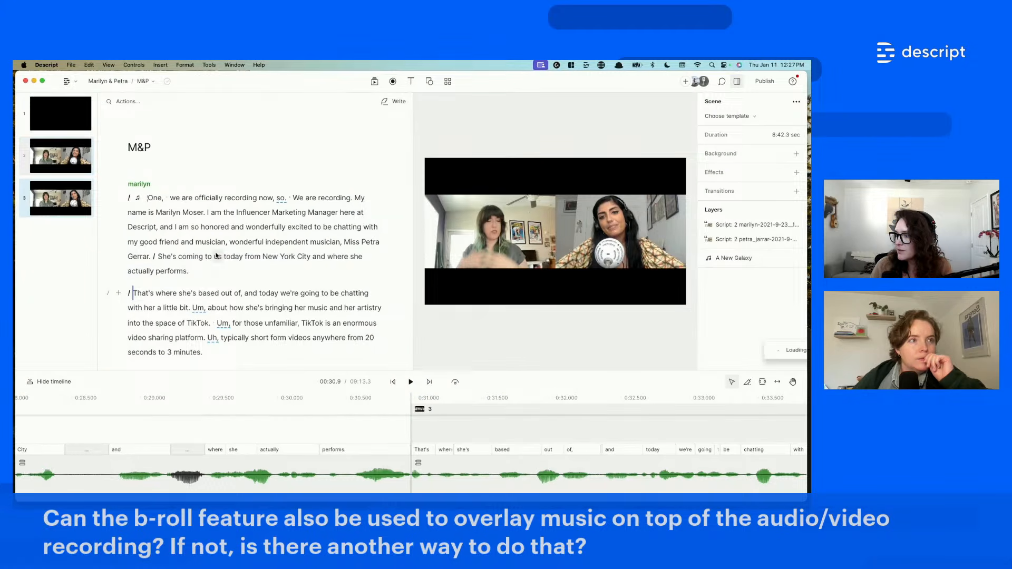
- Add the stock music track Upside Funk from the "new york" results, starting with the second scene, at a volume of -14.1 dB
{"action": "left_click", "coordinate": [374, 82]}
{"action": "left_click", "coordinate": [487, 104]}
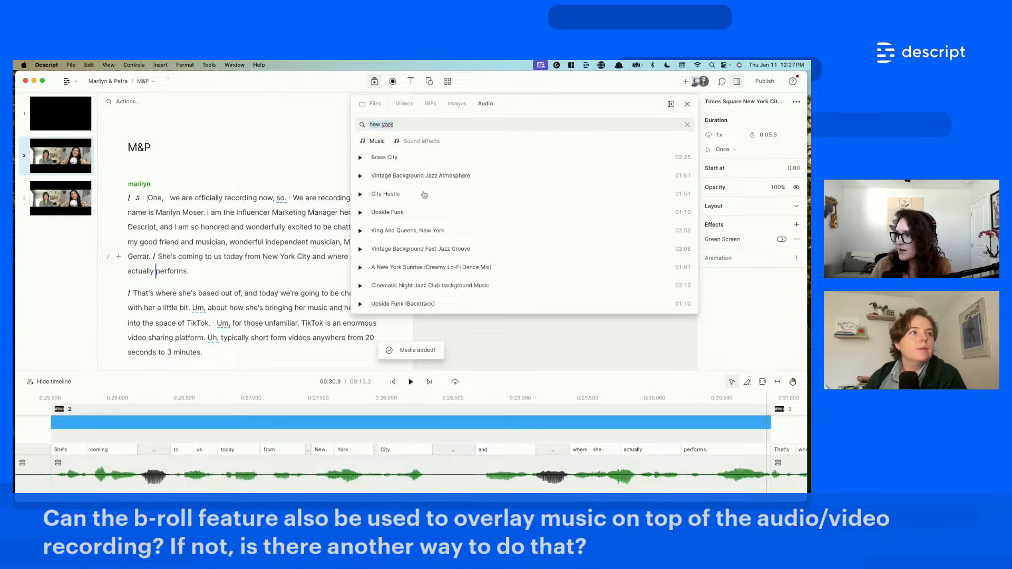
{"action": "left_click", "coordinate": [361, 213]}
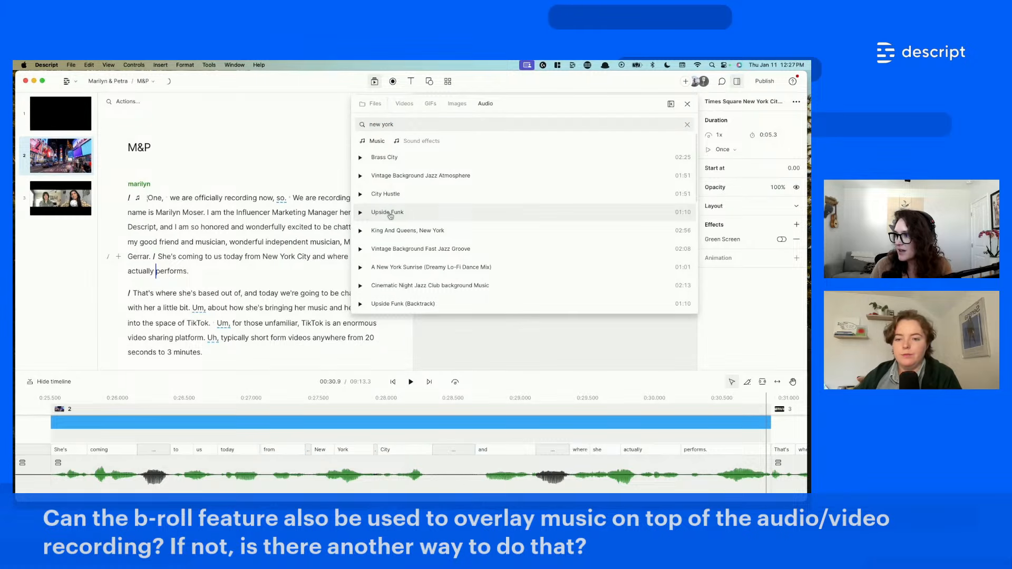
{"action": "left_click_drag", "start_coordinate": [390, 215], "coordinate": [269, 258]}
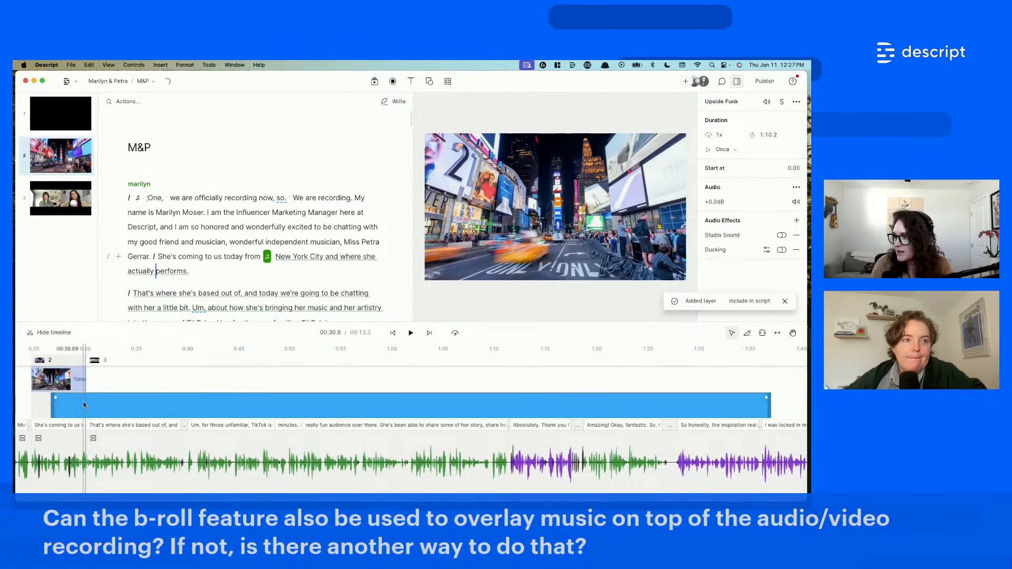
{"action": "left_click_drag", "start_coordinate": [77, 405], "coordinate": [62, 406]}
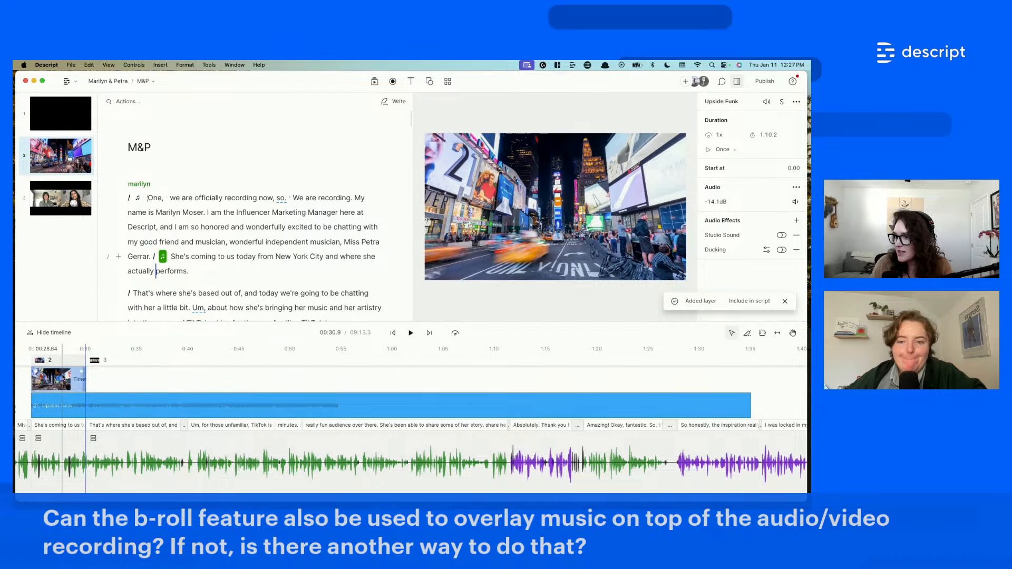
- Set the Times Square video clip's playback to Loop
{"action": "left_click", "coordinate": [74, 387]}
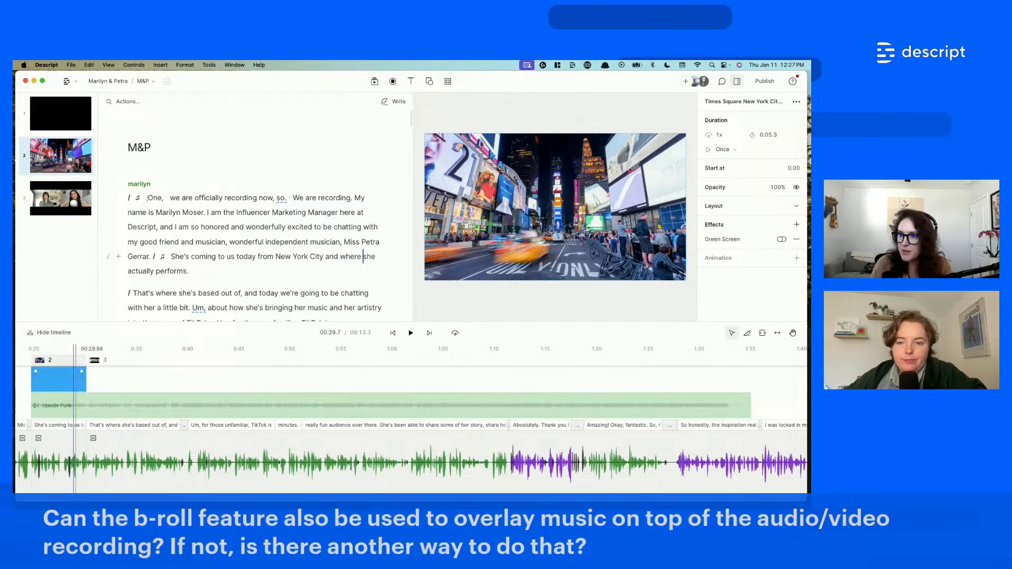
{"action": "left_click", "coordinate": [723, 149]}
{"action": "left_click", "coordinate": [725, 183]}
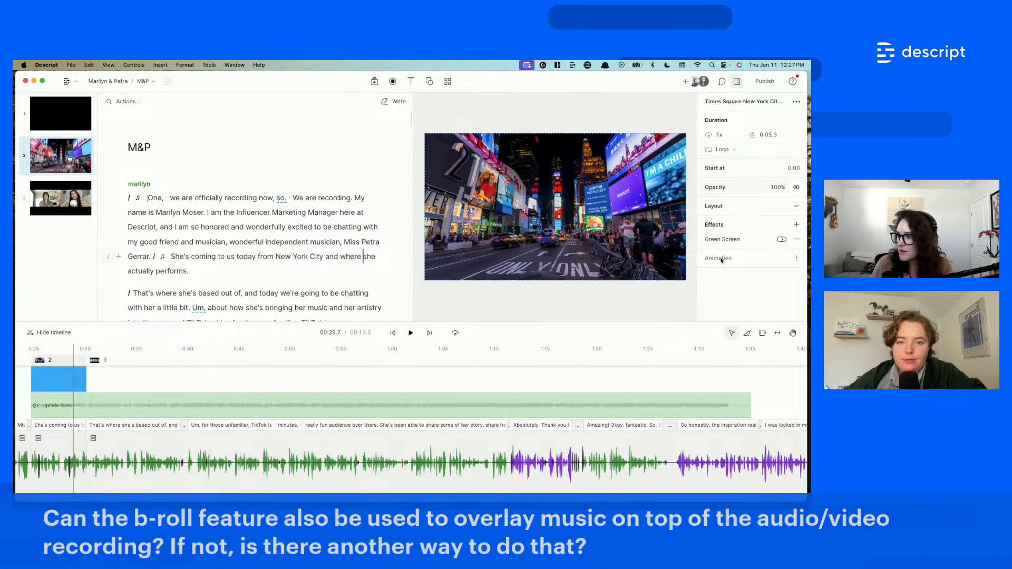
- Try extending the looping Times Square clip beyond the second scene and undo the extension
{"action": "left_click", "coordinate": [70, 379]}
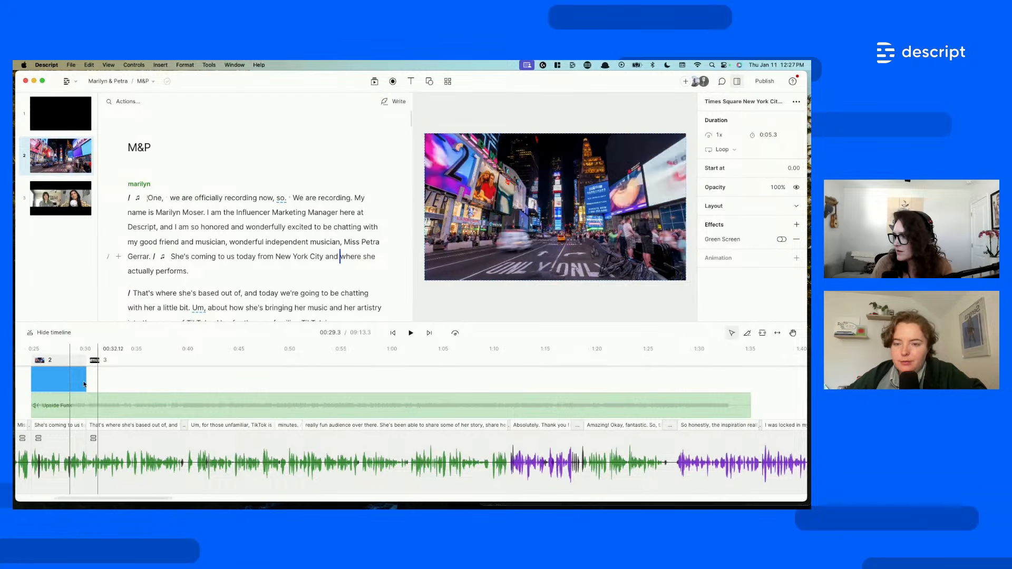
{"action": "left_click_drag", "start_coordinate": [83, 382], "coordinate": [335, 382]}
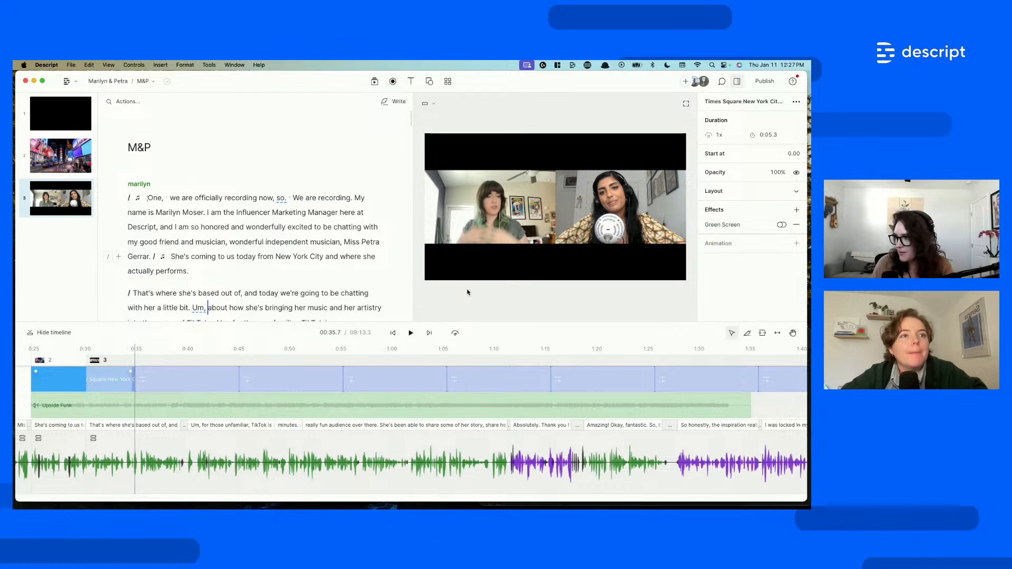
{"action": "key", "text": "super+z"}
{"action": "left_click", "coordinate": [343, 405]}
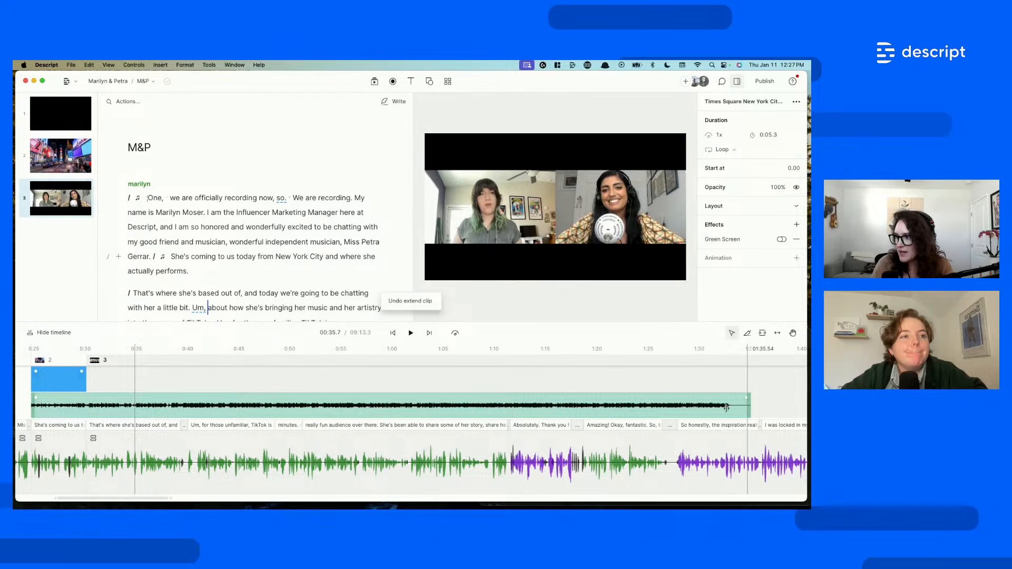
{"action": "key", "text": "super+z"}
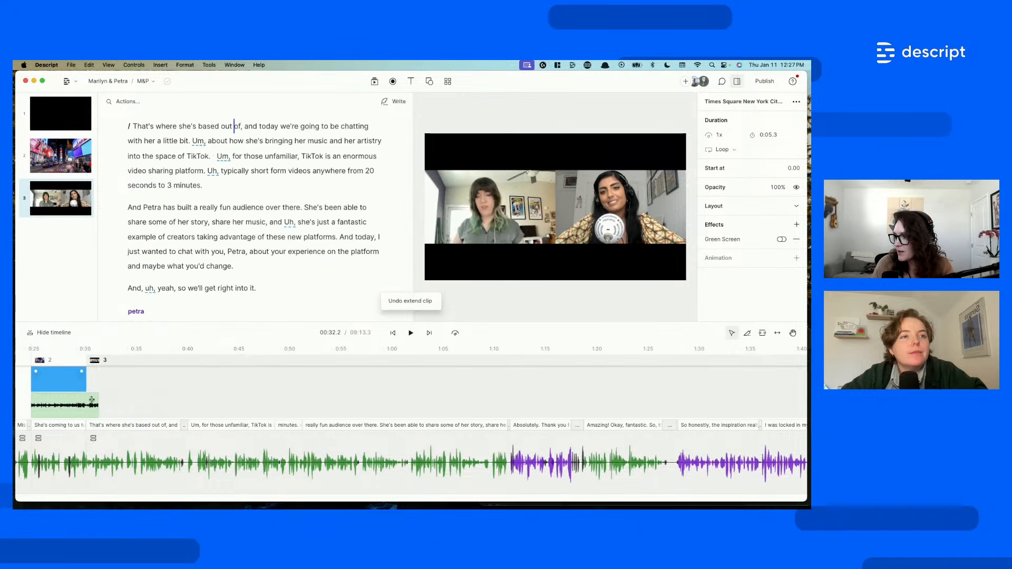
- Trim the Upside Funk music so it ends together with the Times Square clip at the end of the second scene
{"action": "left_click_drag", "start_coordinate": [87, 400], "coordinate": [86, 403]}
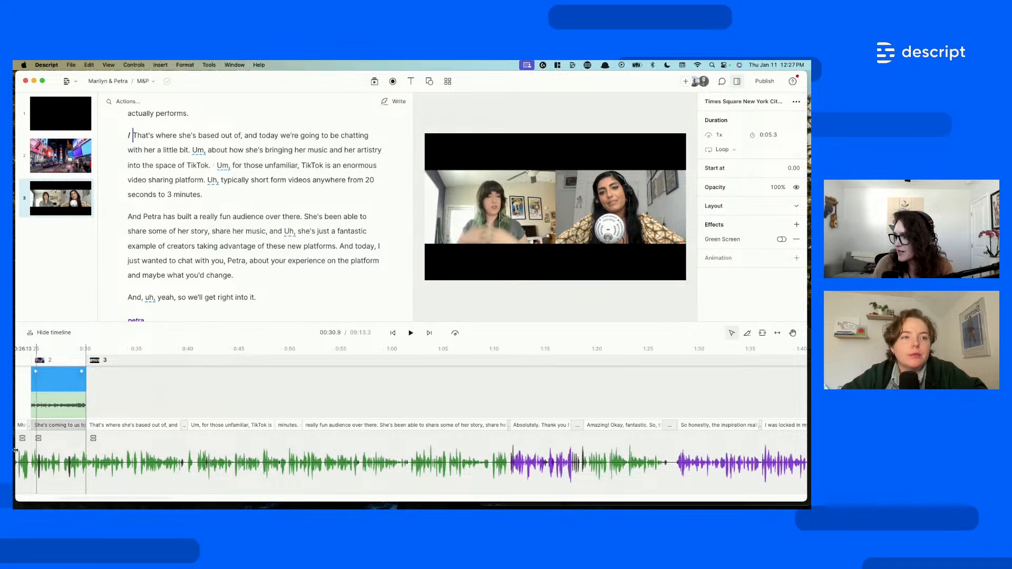
{"action": "scroll", "coordinate": [18, 453], "scroll_direction": "up", "scroll_amount": 10}
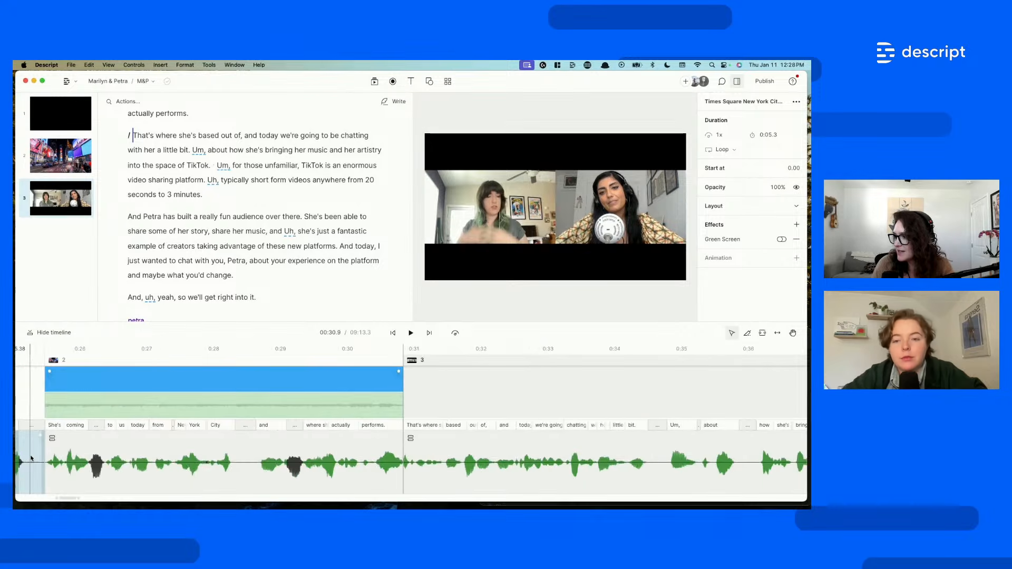
{"action": "scroll", "coordinate": [272, 477], "scroll_direction": "down", "scroll_amount": 2}
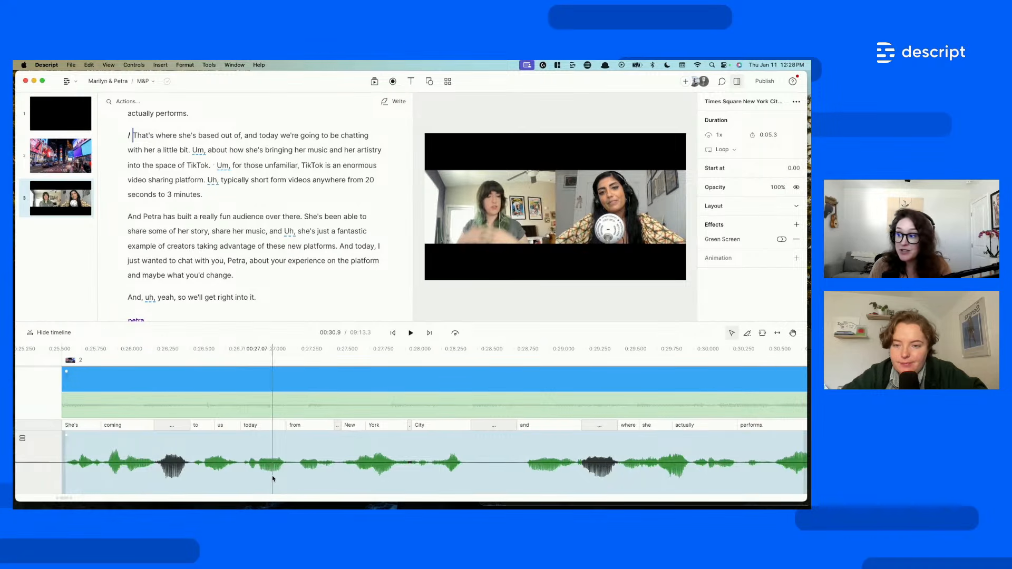
{"action": "left_click", "coordinate": [273, 478]}
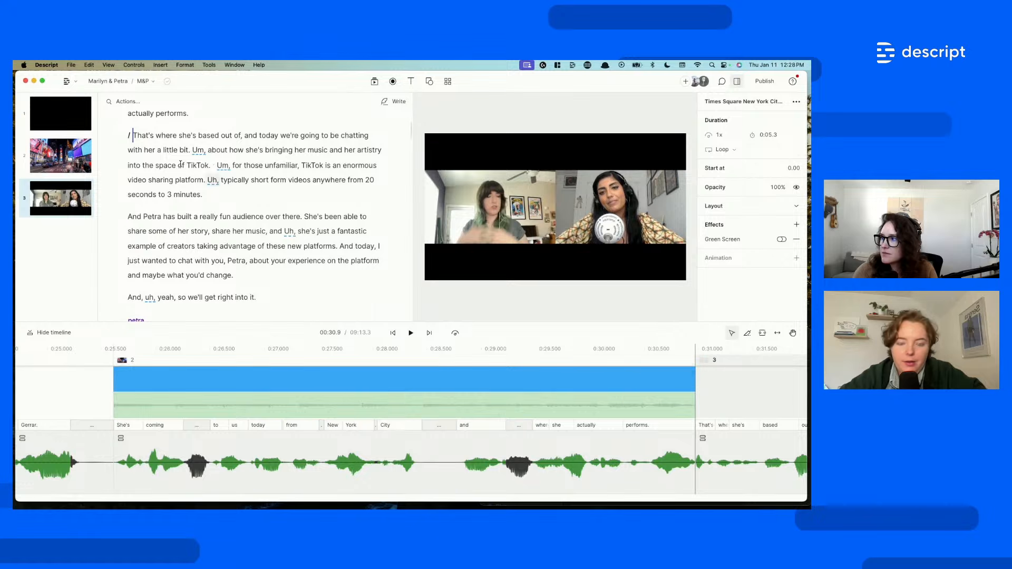
- Go to the first scene and move the playhead to the words "We are recording"
{"action": "left_click", "coordinate": [51, 116]}
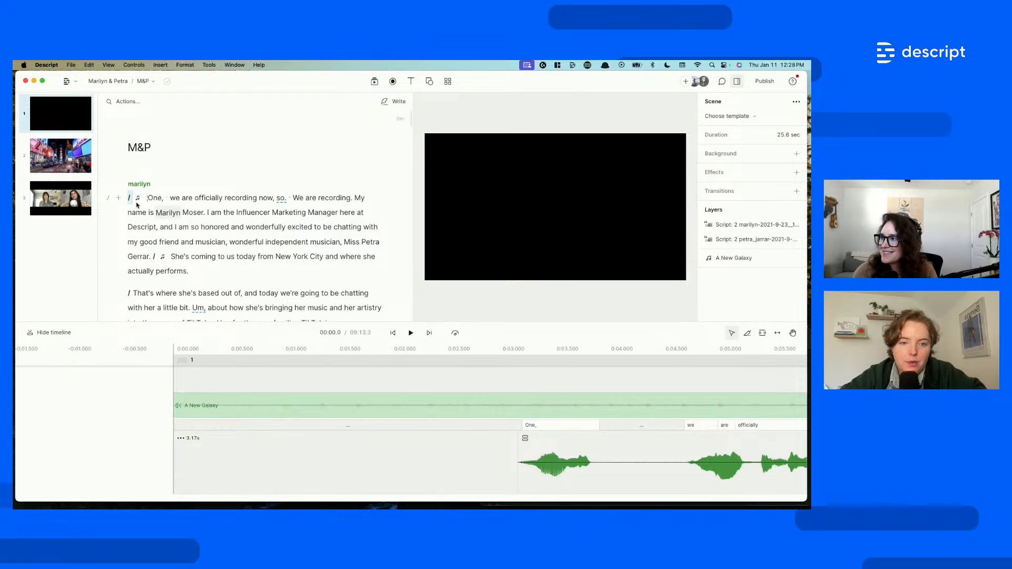
{"action": "left_click", "coordinate": [293, 195]}
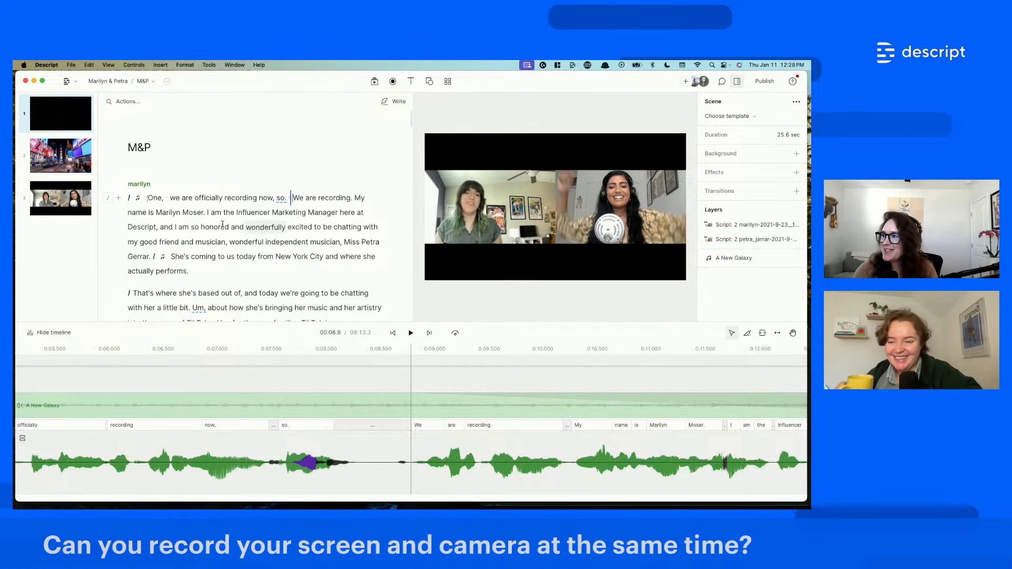
- Create a new composition and set up a screen recording in it
{"action": "left_click", "coordinate": [146, 81]}
{"action": "left_click", "coordinate": [165, 216]}
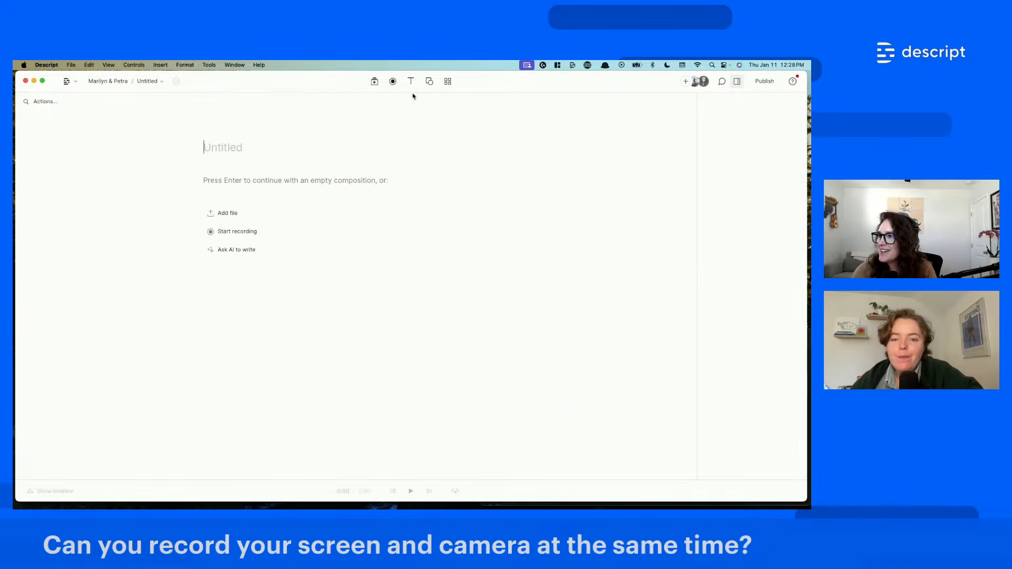
{"action": "left_click", "coordinate": [393, 82]}
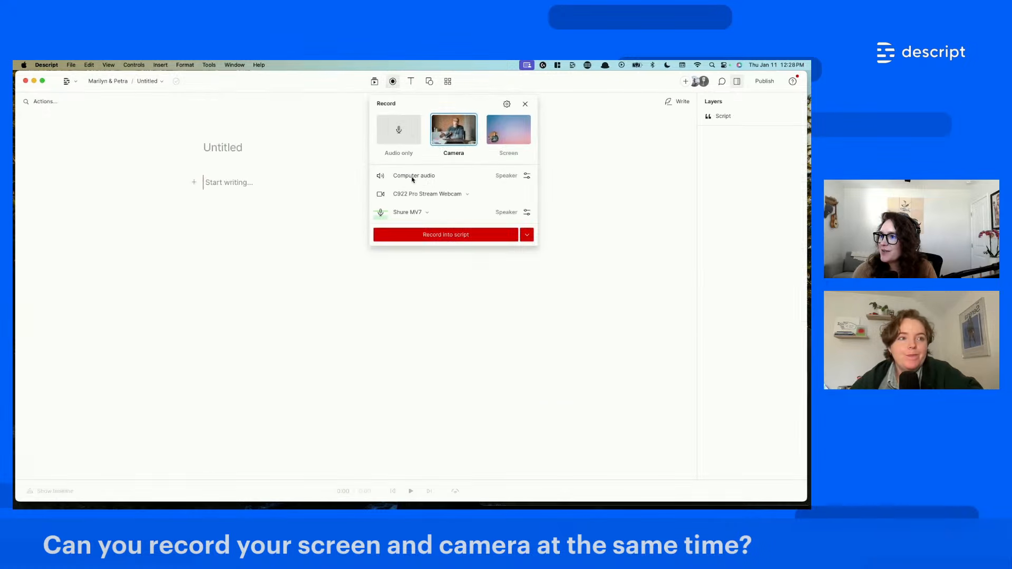
{"action": "left_click", "coordinate": [507, 138]}
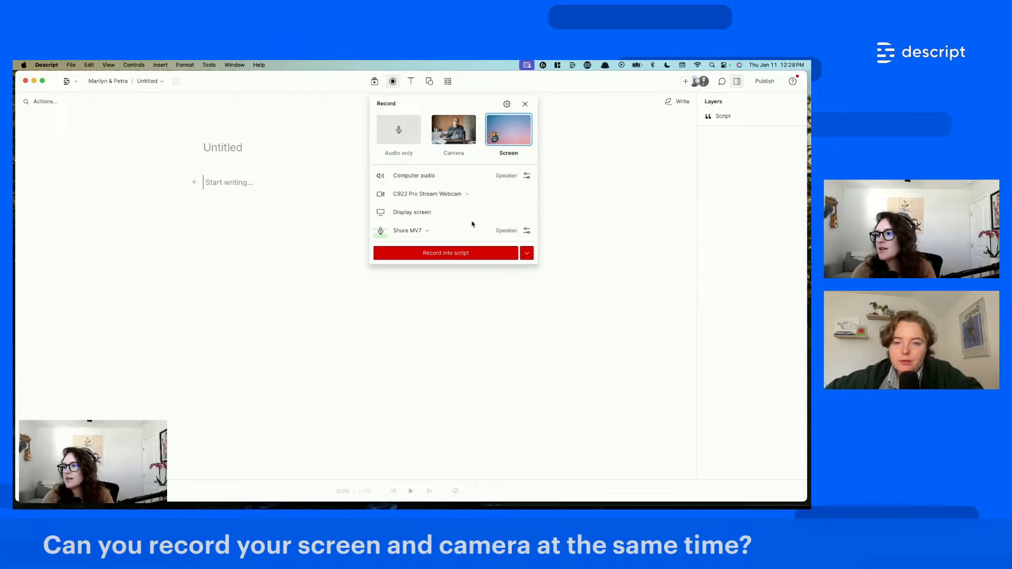
- Turn the recording's camera off and on again, and disable its computer audio
{"action": "left_click", "coordinate": [383, 196]}
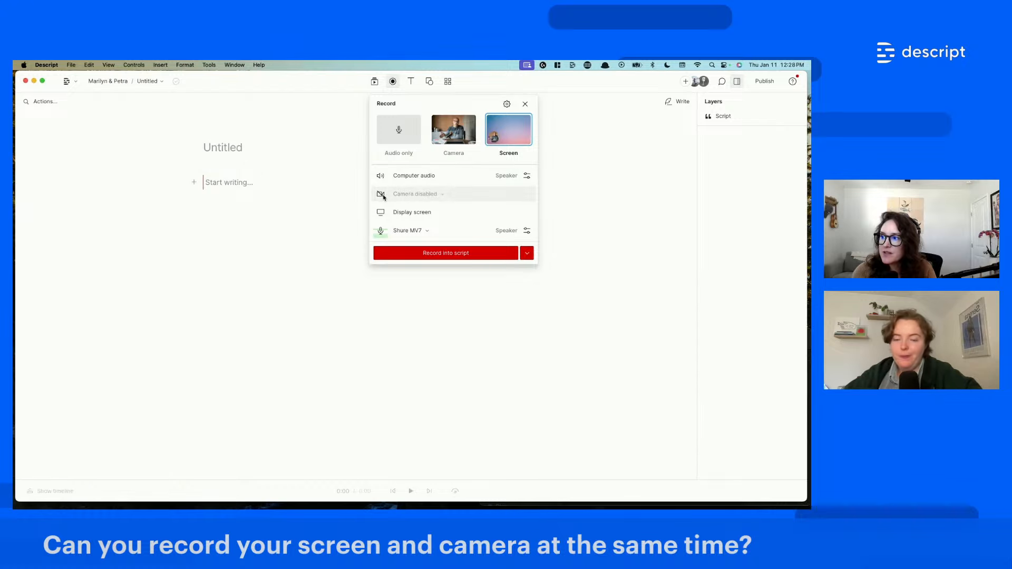
{"action": "left_click", "coordinate": [380, 196]}
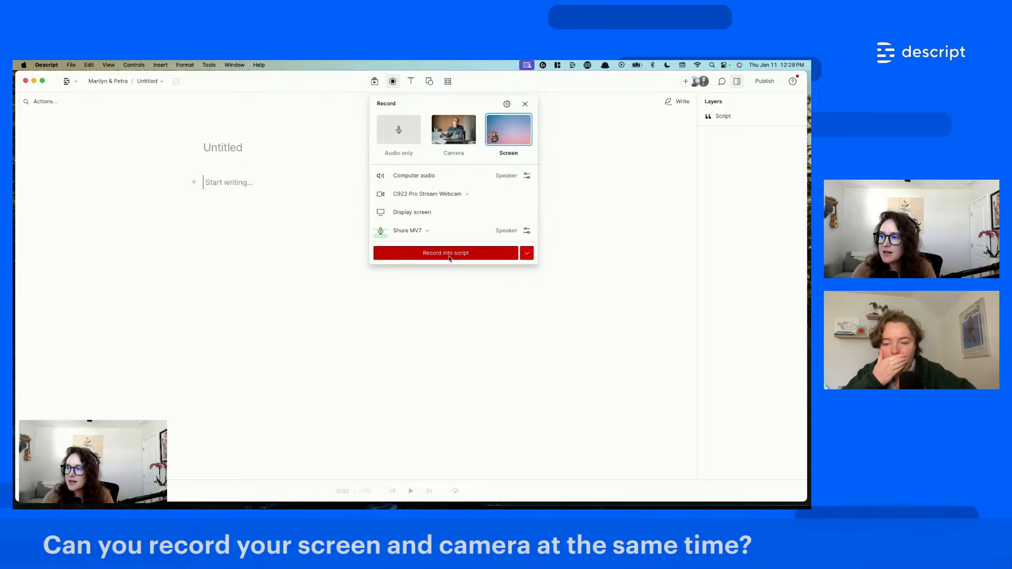
{"action": "left_click", "coordinate": [381, 177]}
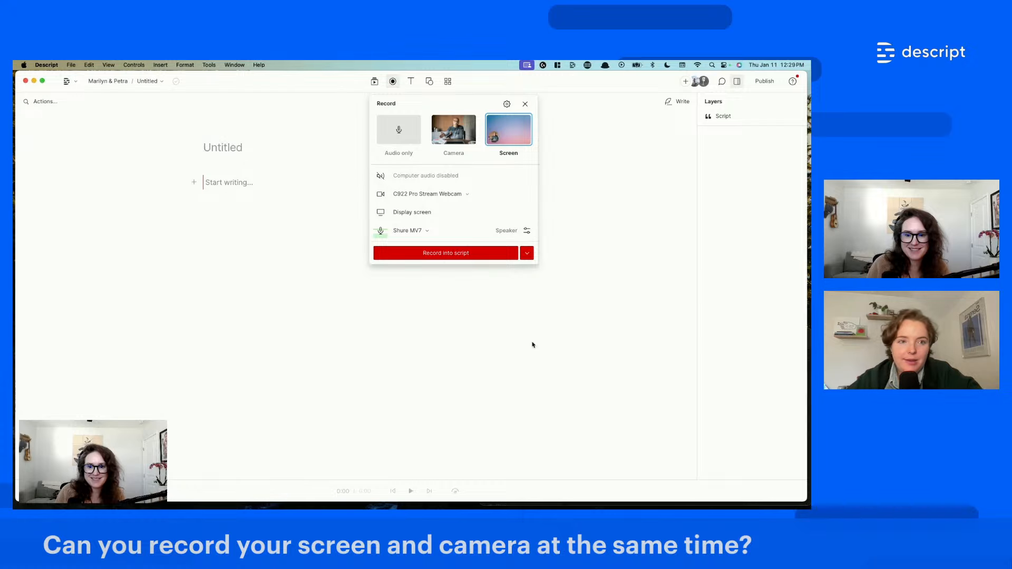
- Close the recorder and switch to the original two-speaker interview composition, near the start of its script
{"action": "left_click", "coordinate": [525, 104]}
{"action": "left_click", "coordinate": [147, 82]}
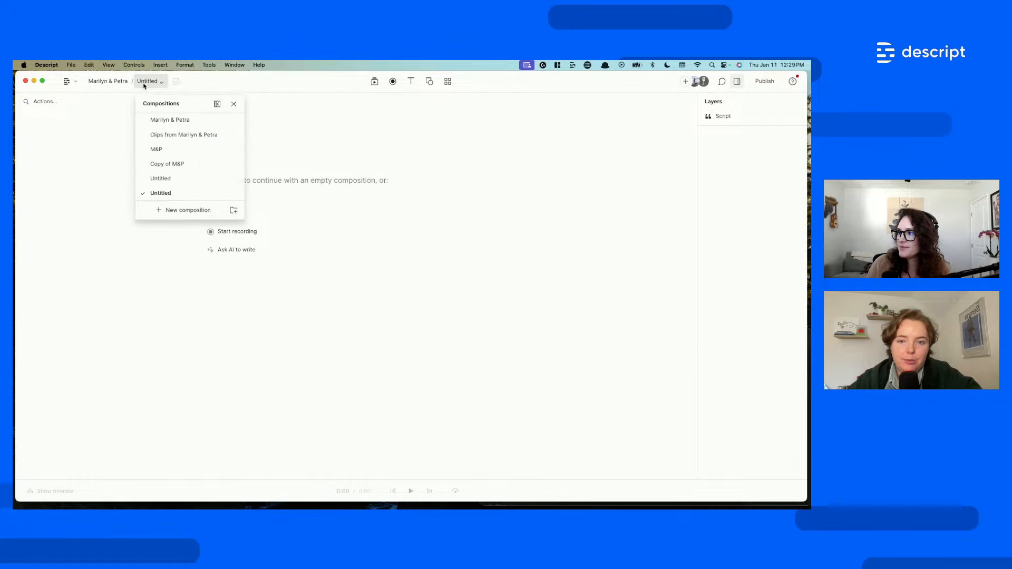
{"action": "left_click", "coordinate": [163, 121]}
{"action": "scroll", "coordinate": [163, 122], "scroll_direction": "up", "scroll_amount": 5}
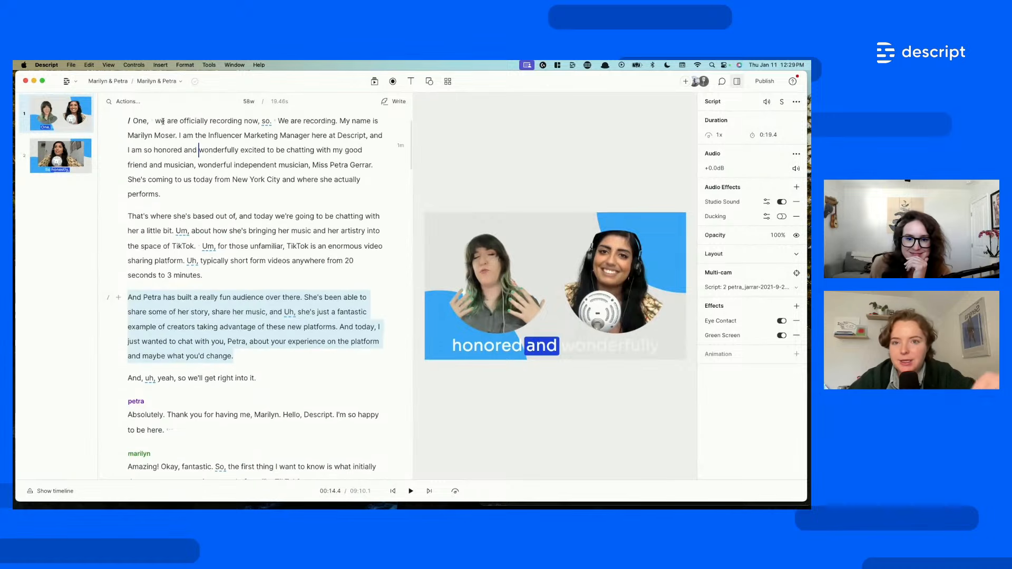